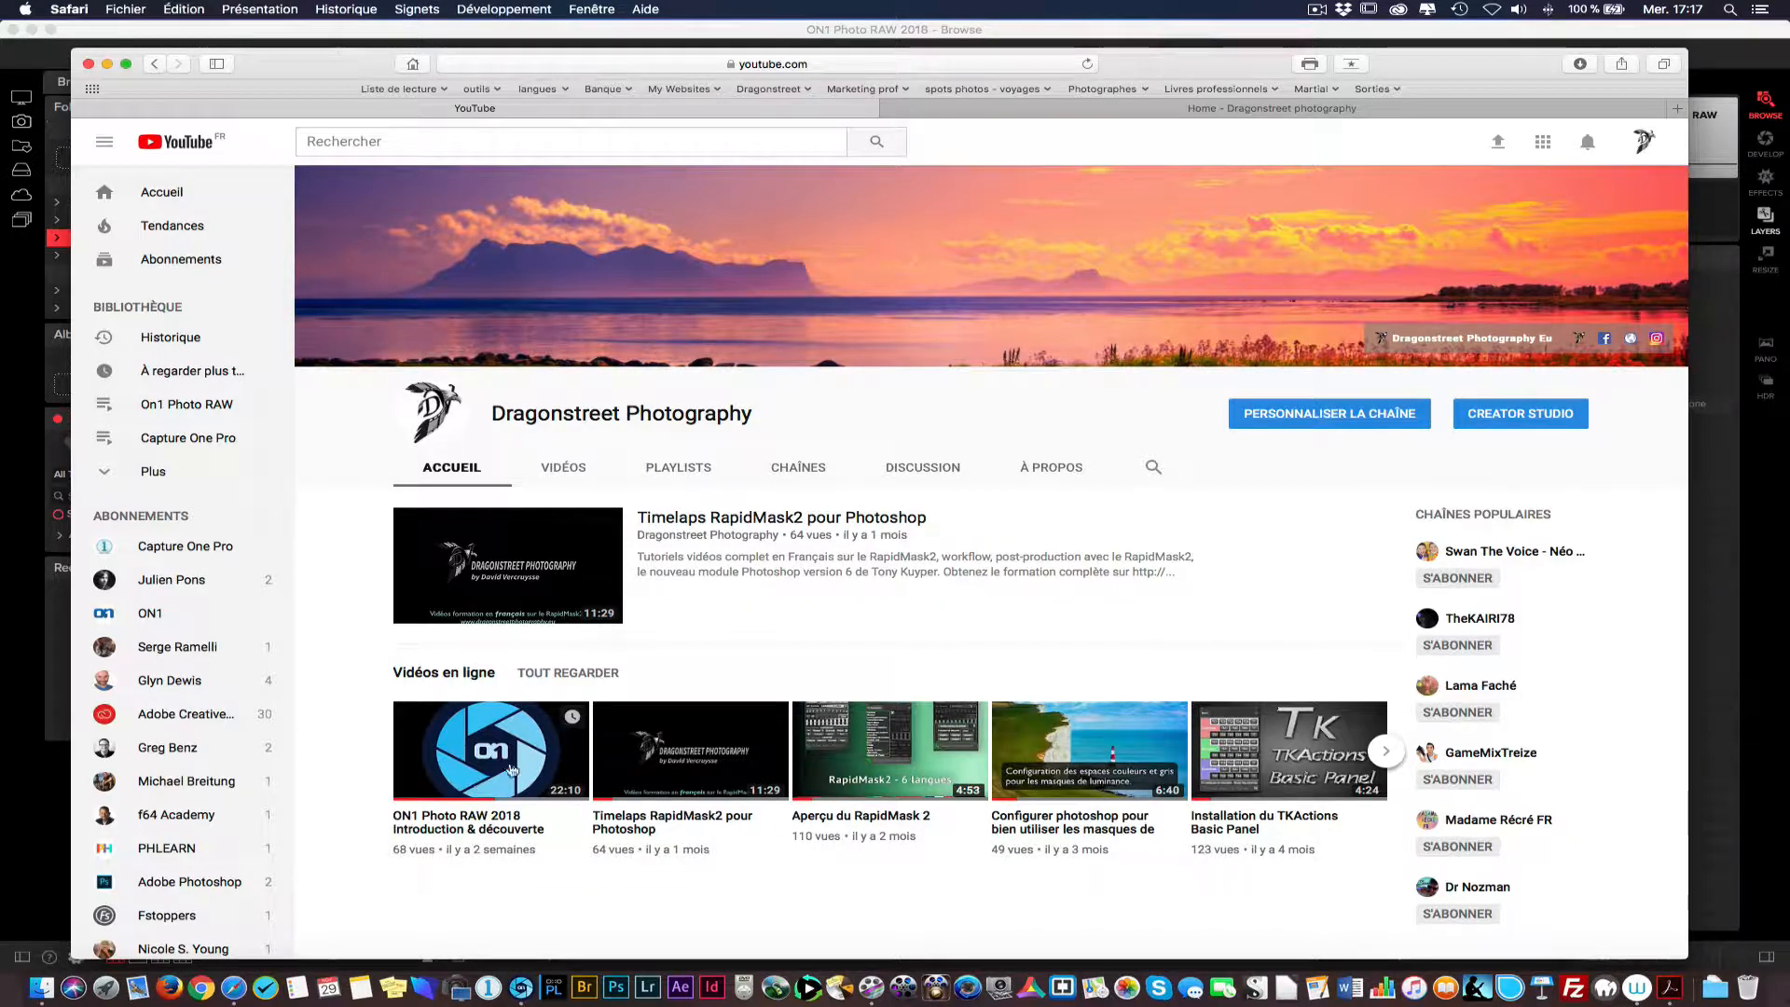
Look over the YouTube channel's playlists and the posts on the Dragonstreet Photography home page
left_click(677, 469)
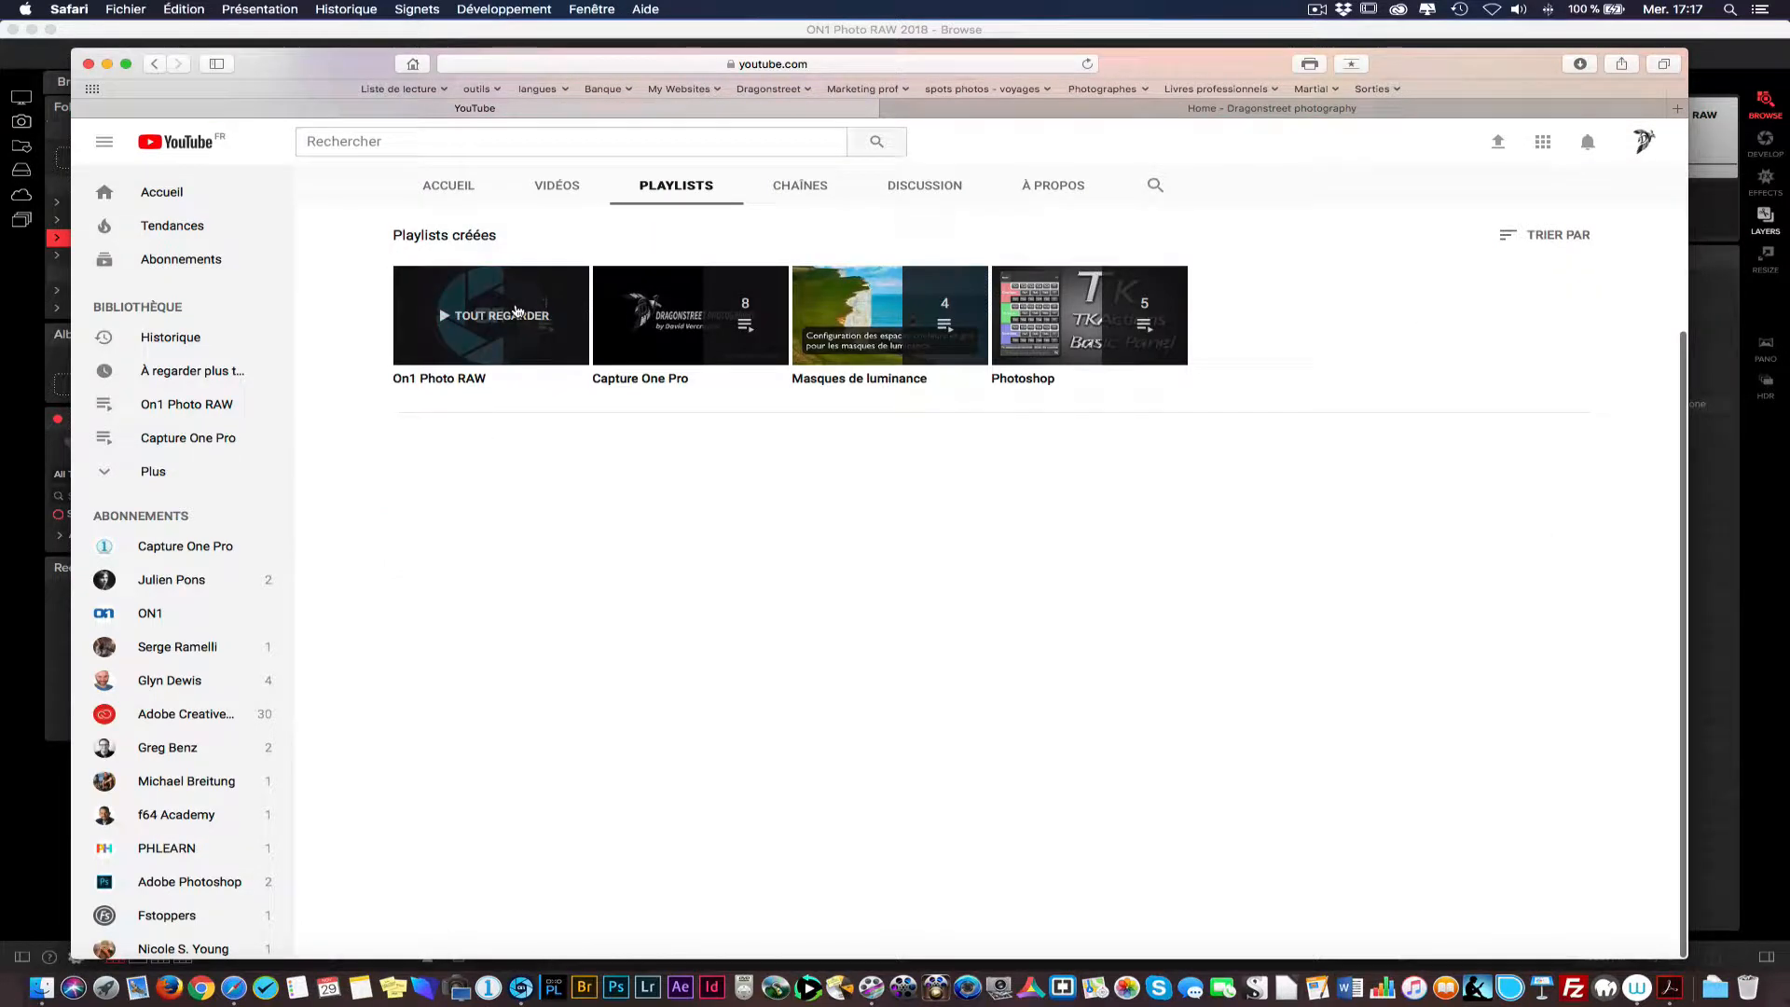
left_click(1179, 113)
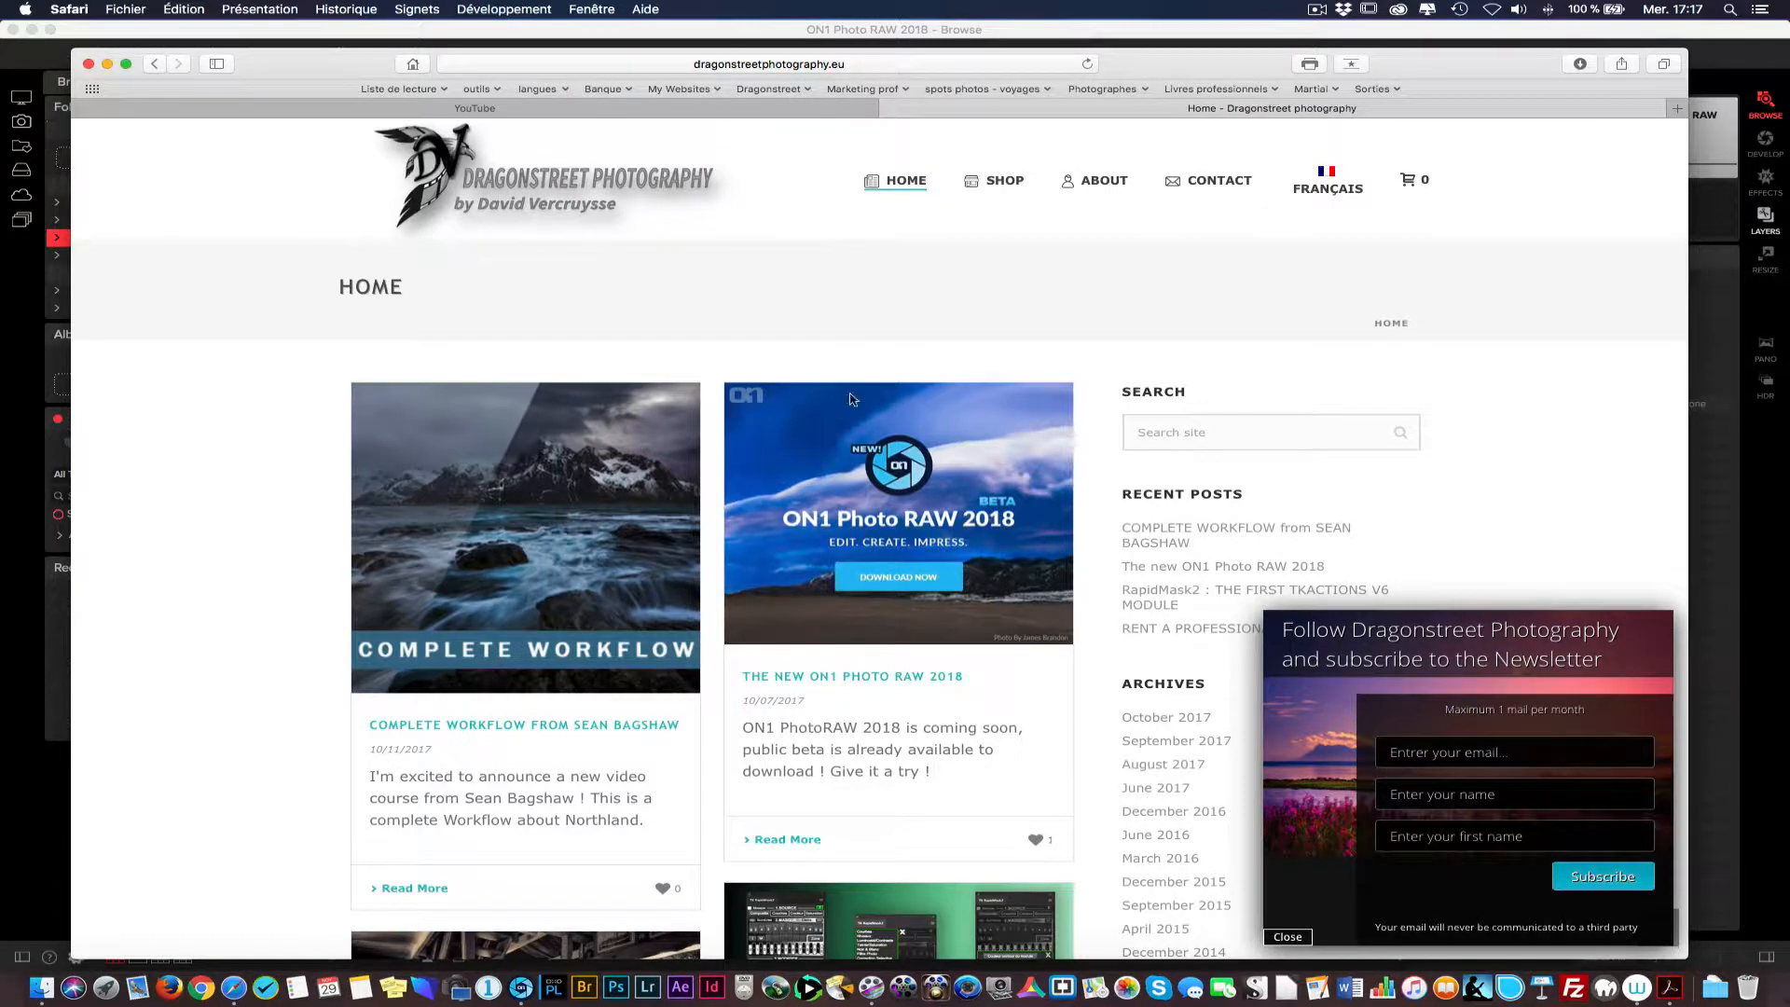
scroll(836, 486, "down", 3)
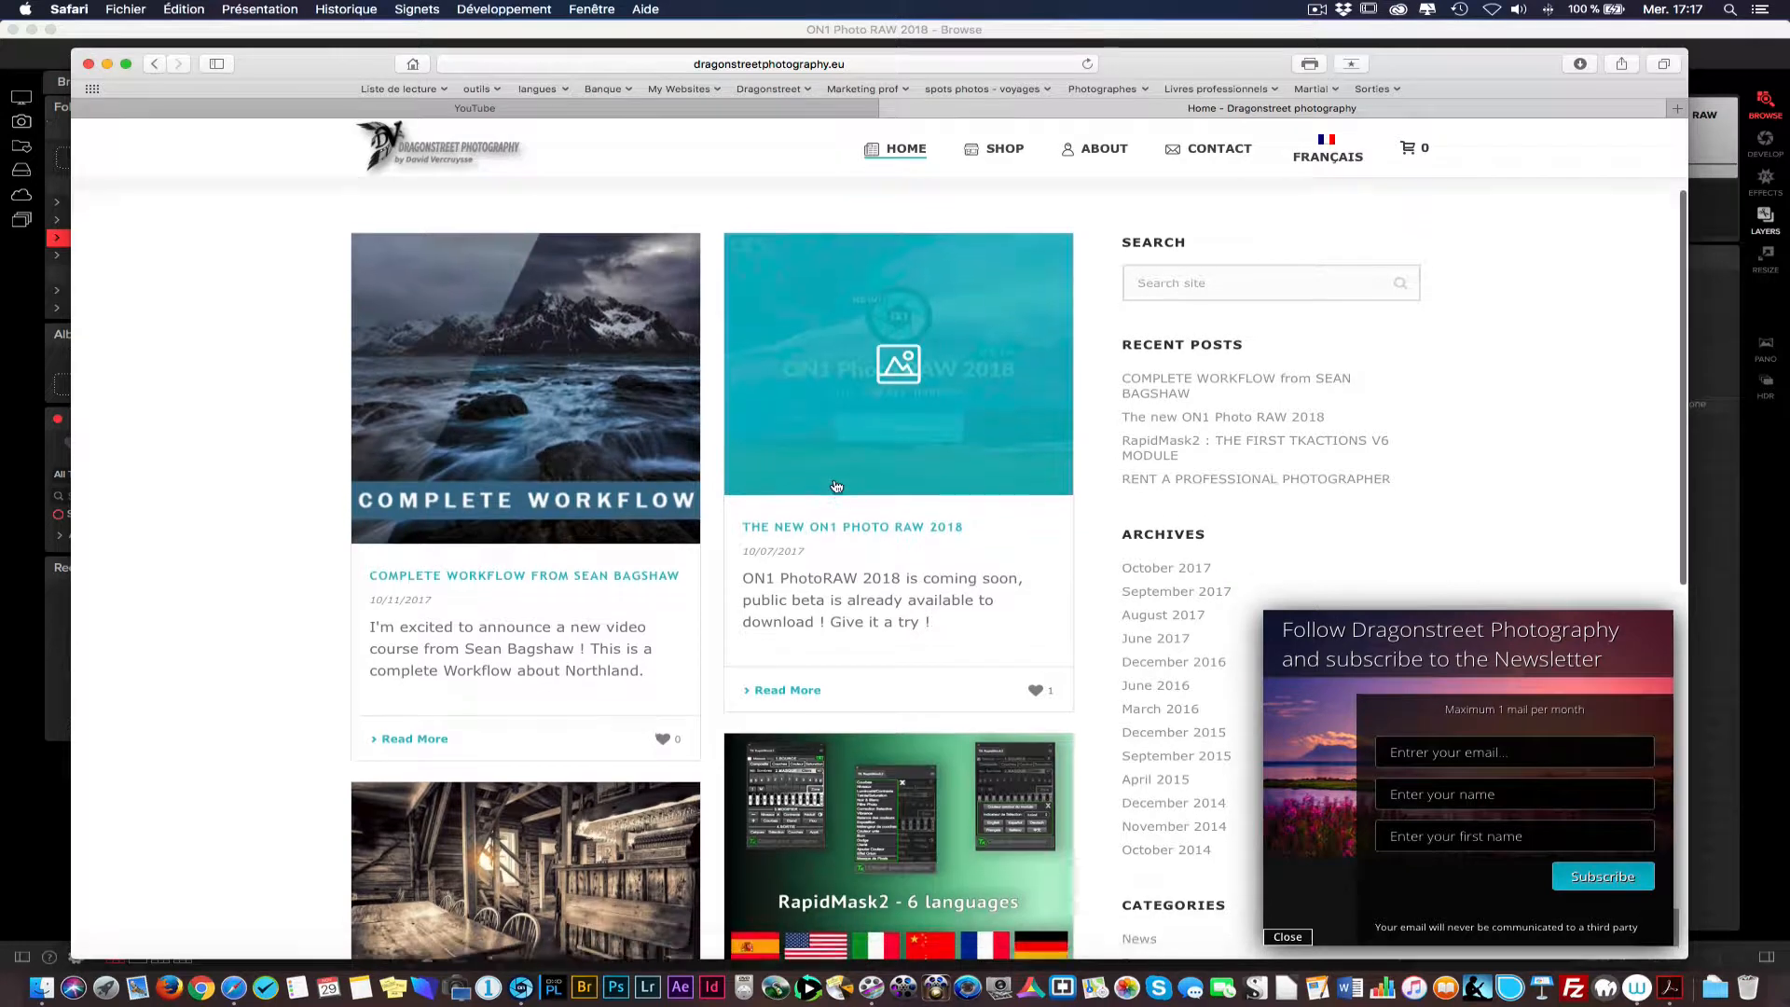
scroll(836, 484, "down", 3)
scroll(834, 480, "down", 3)
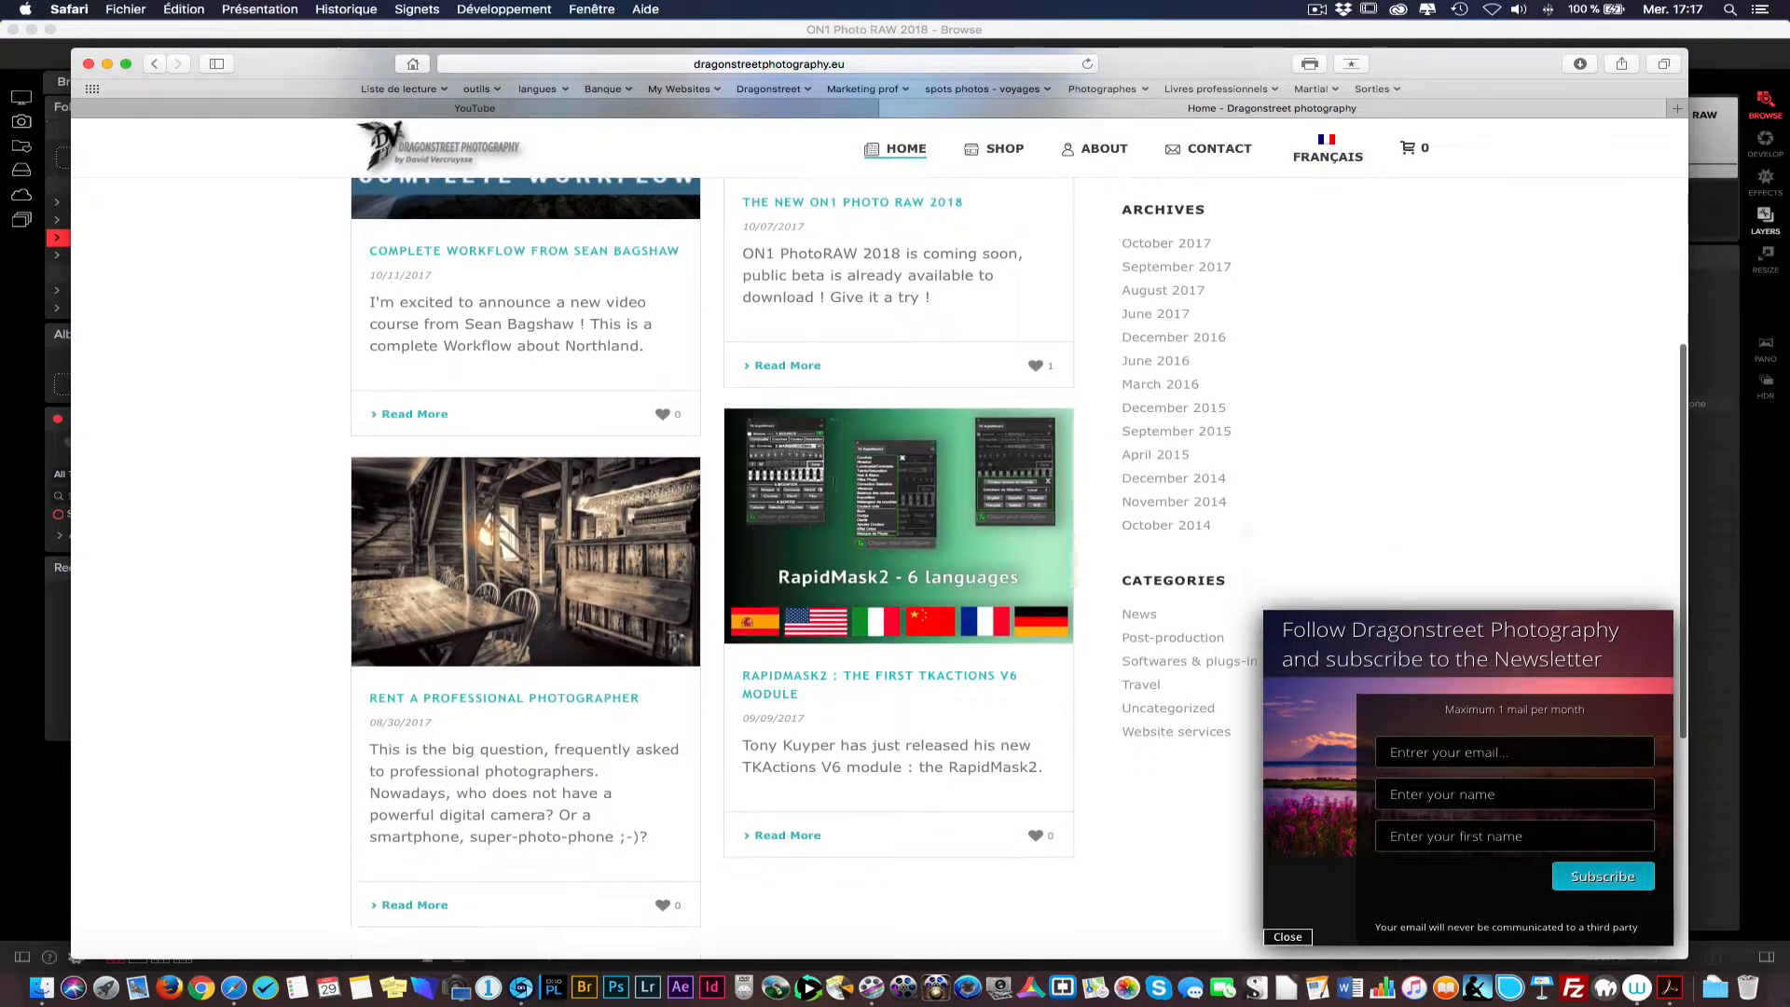
scroll(834, 480, "up", 5)
scroll(835, 480, "up", 5)
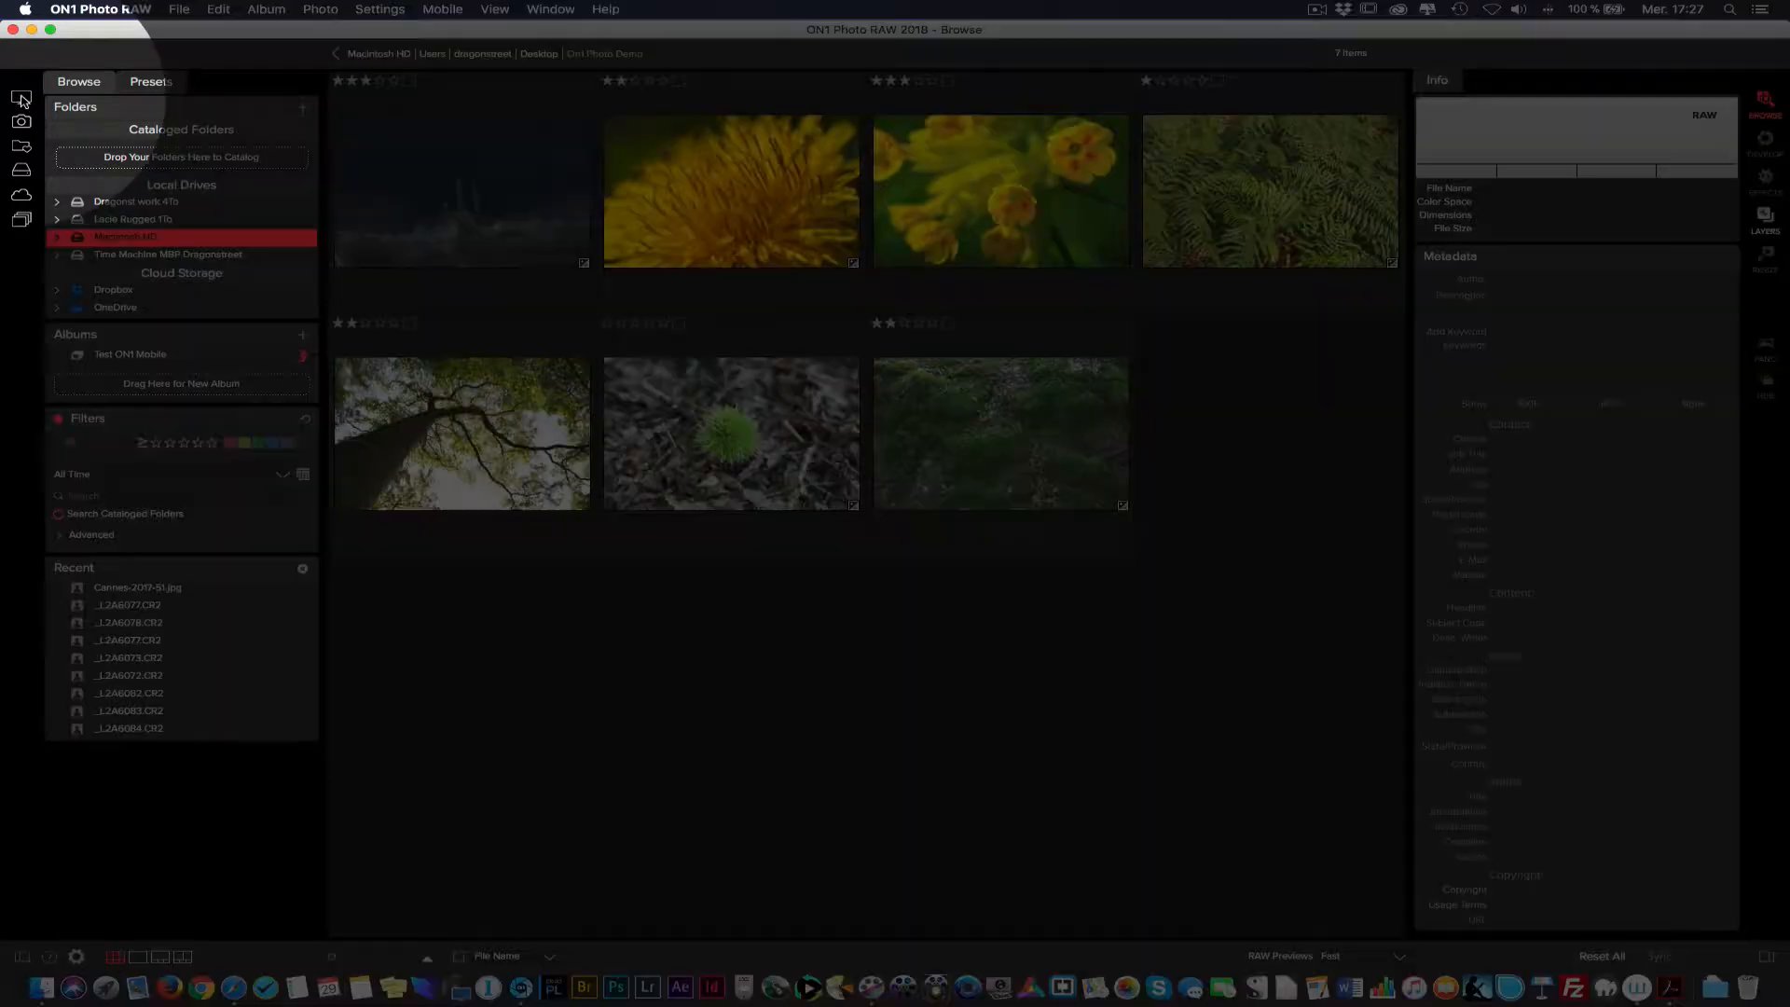
Switch to ON1 Photo RAW and view the cloud, album, drive, cataloged folder and Pictures locations, ending on the Desktop
left_click(21, 98)
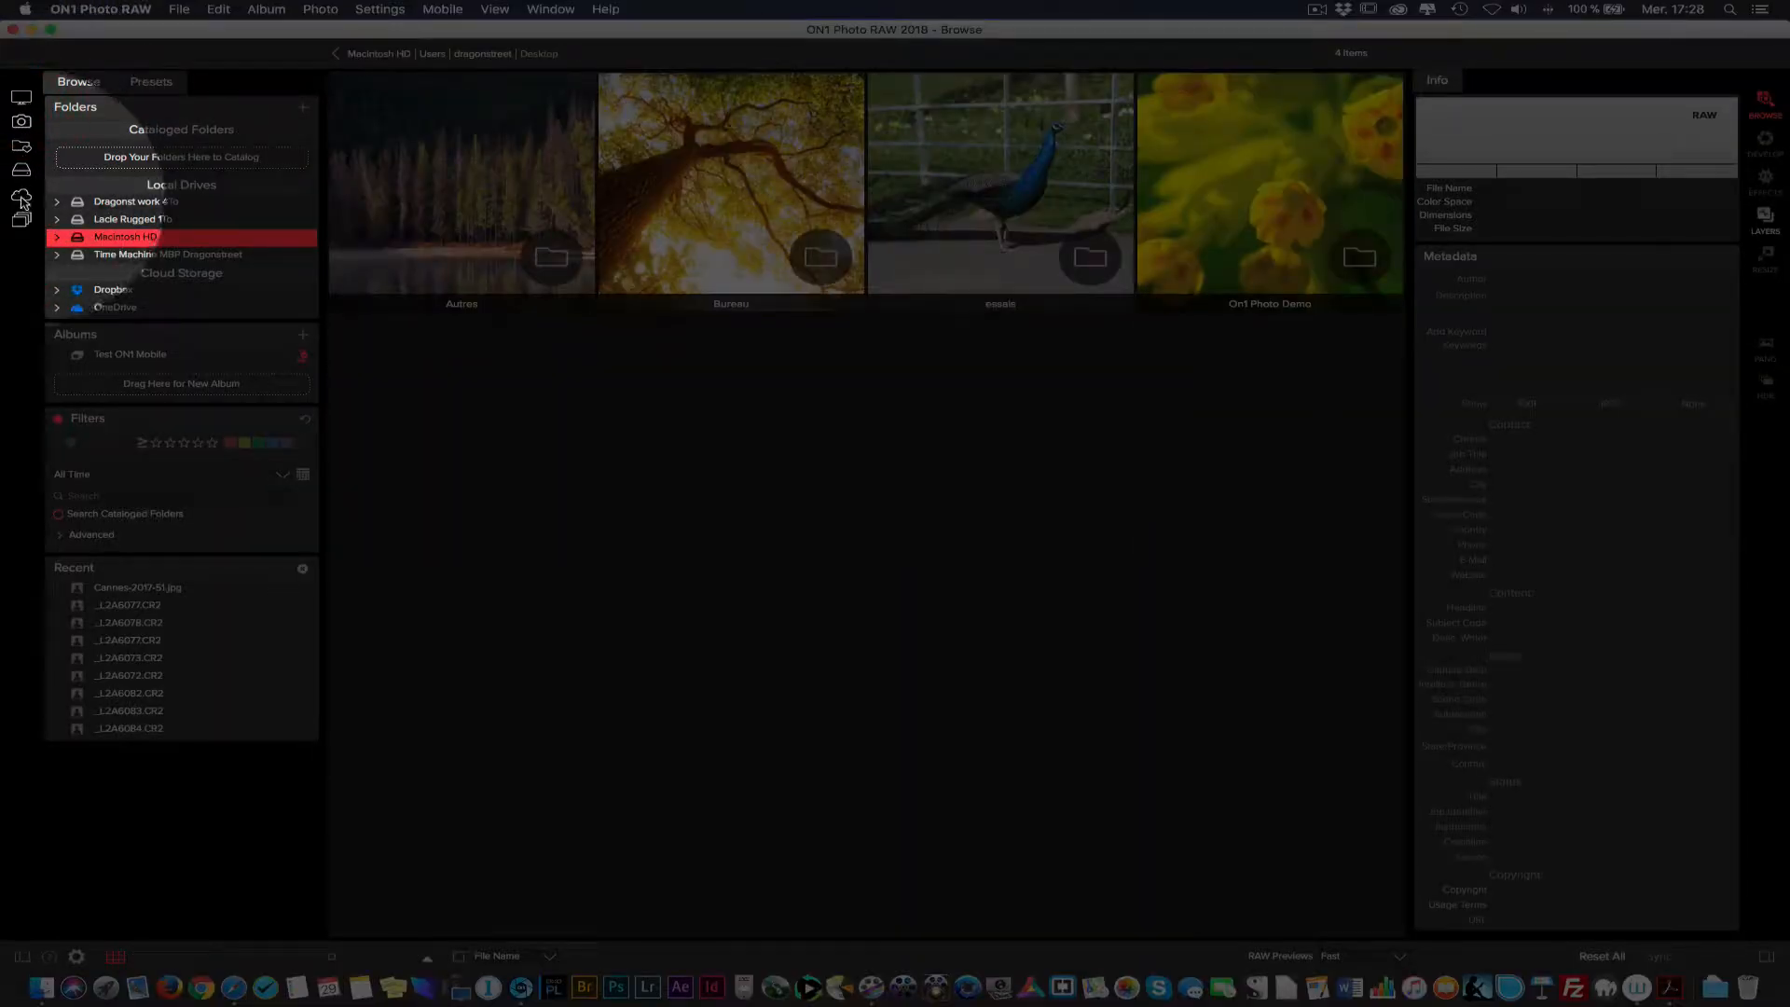
left_click(20, 194)
left_click(21, 220)
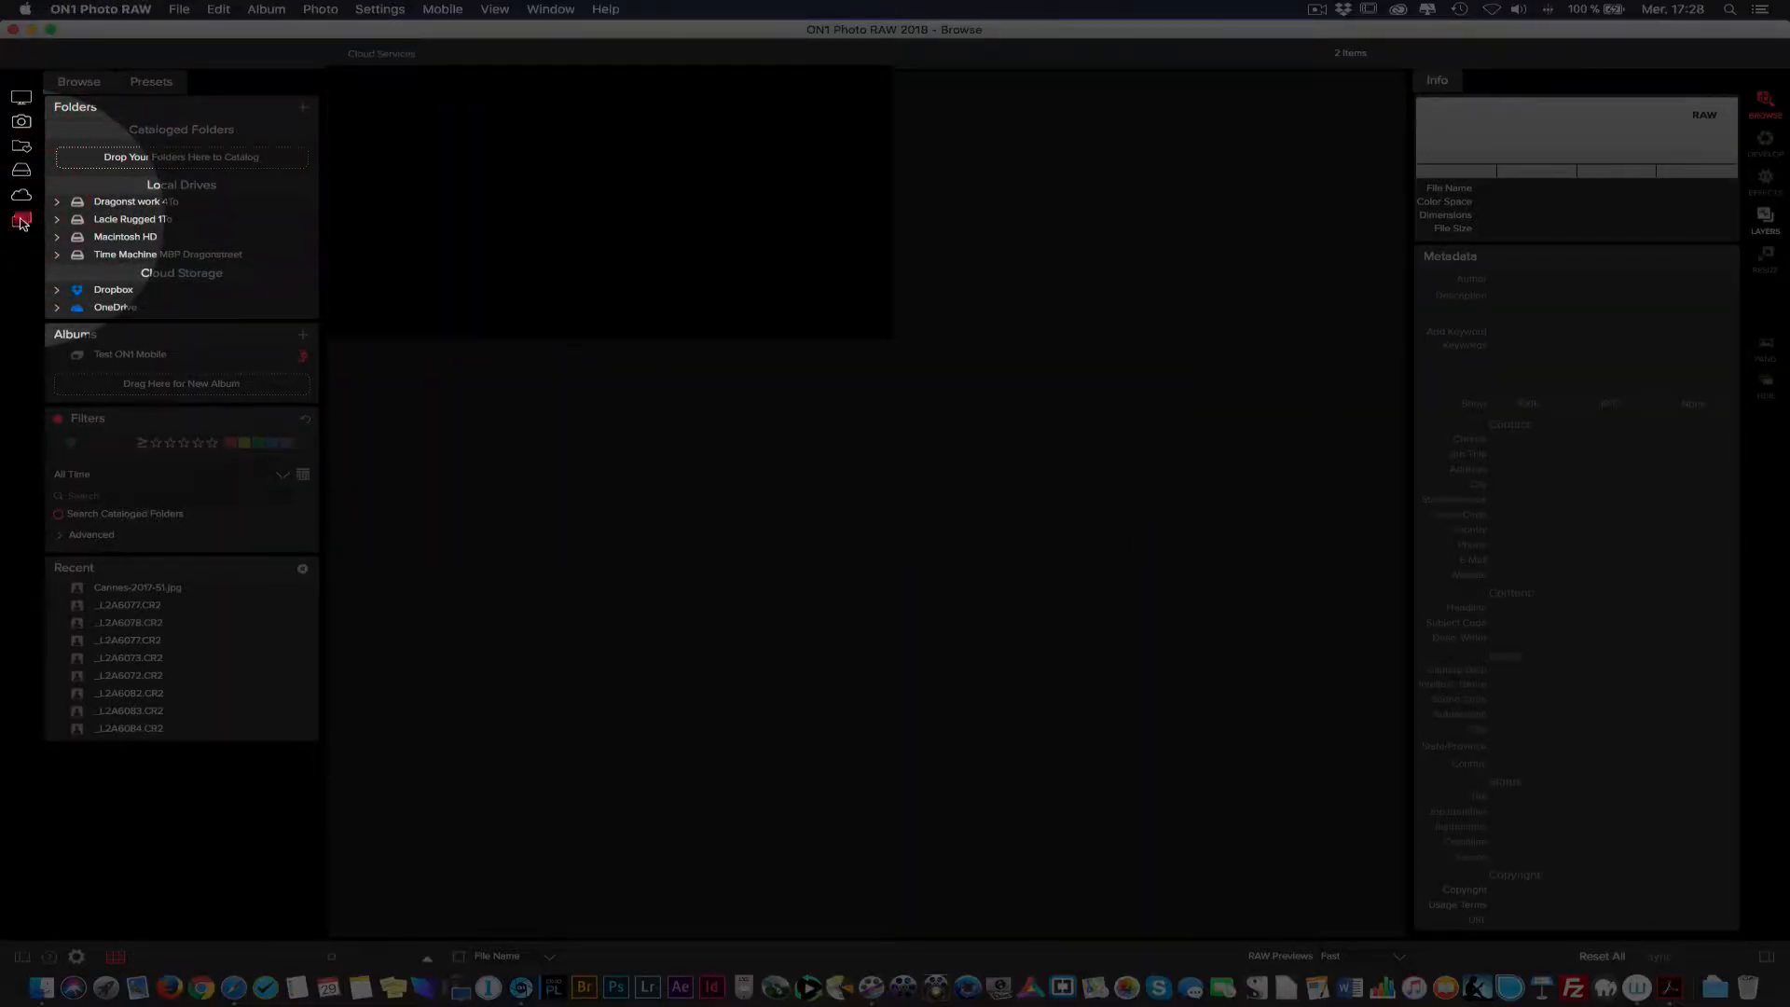
left_click(20, 174)
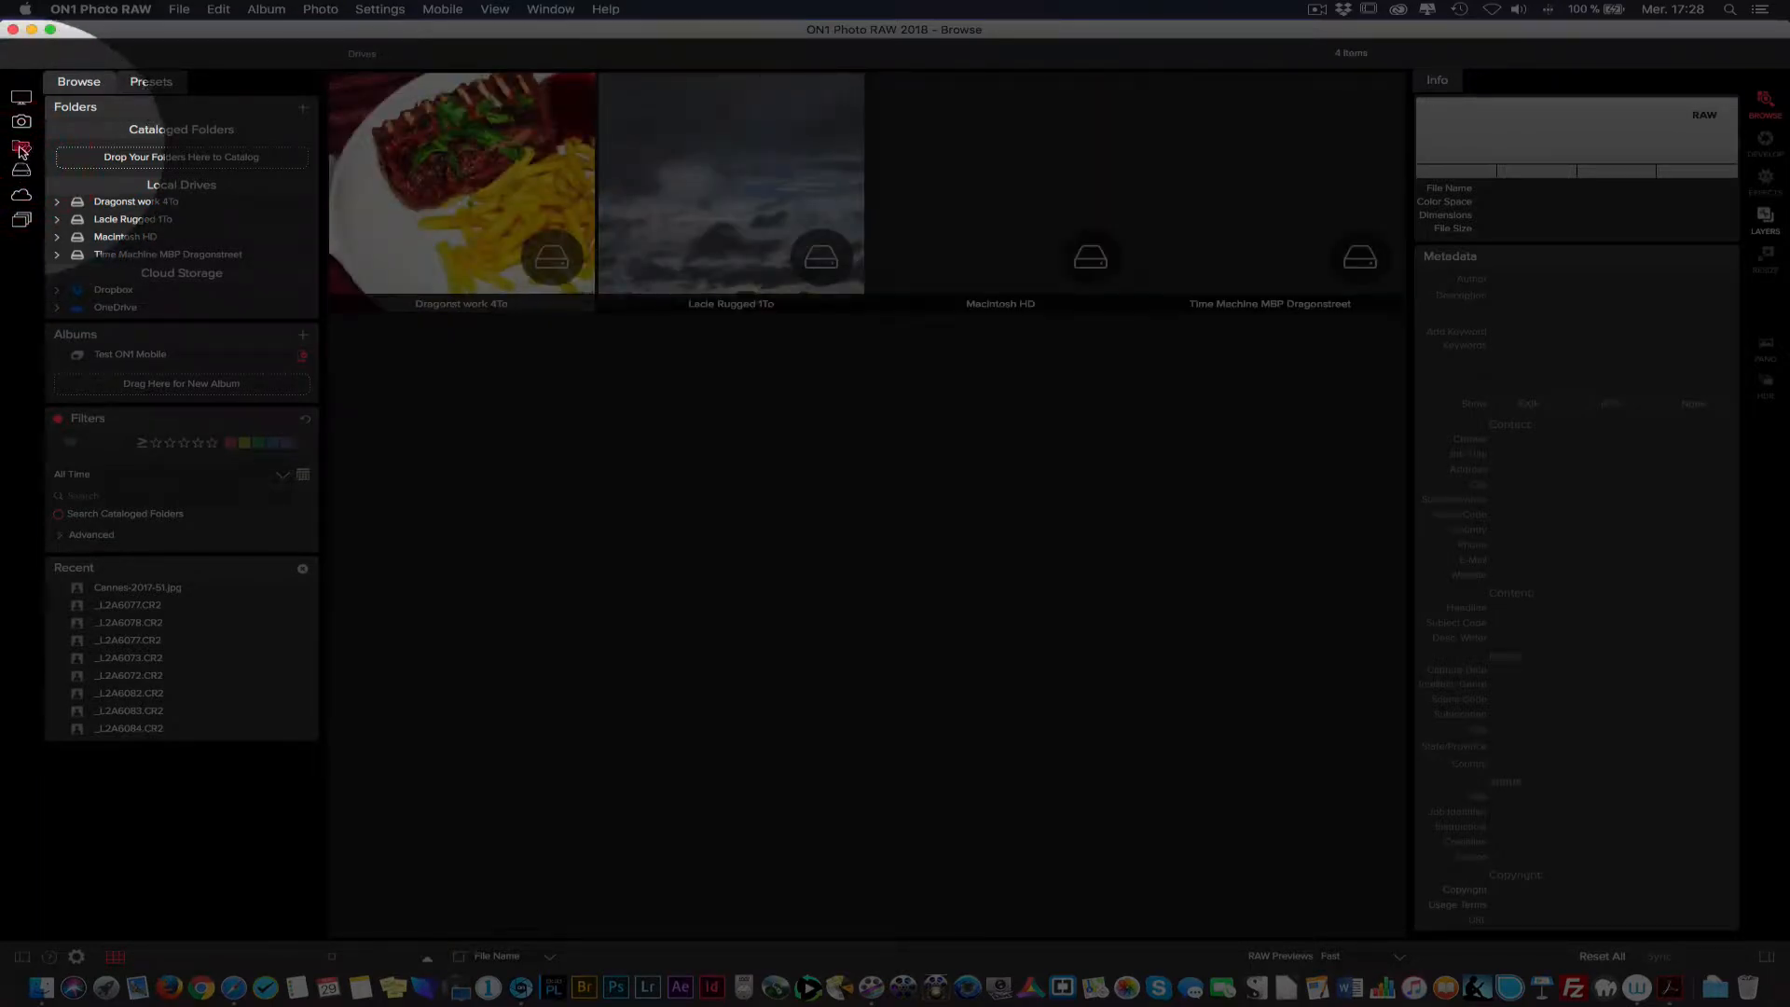
left_click(21, 148)
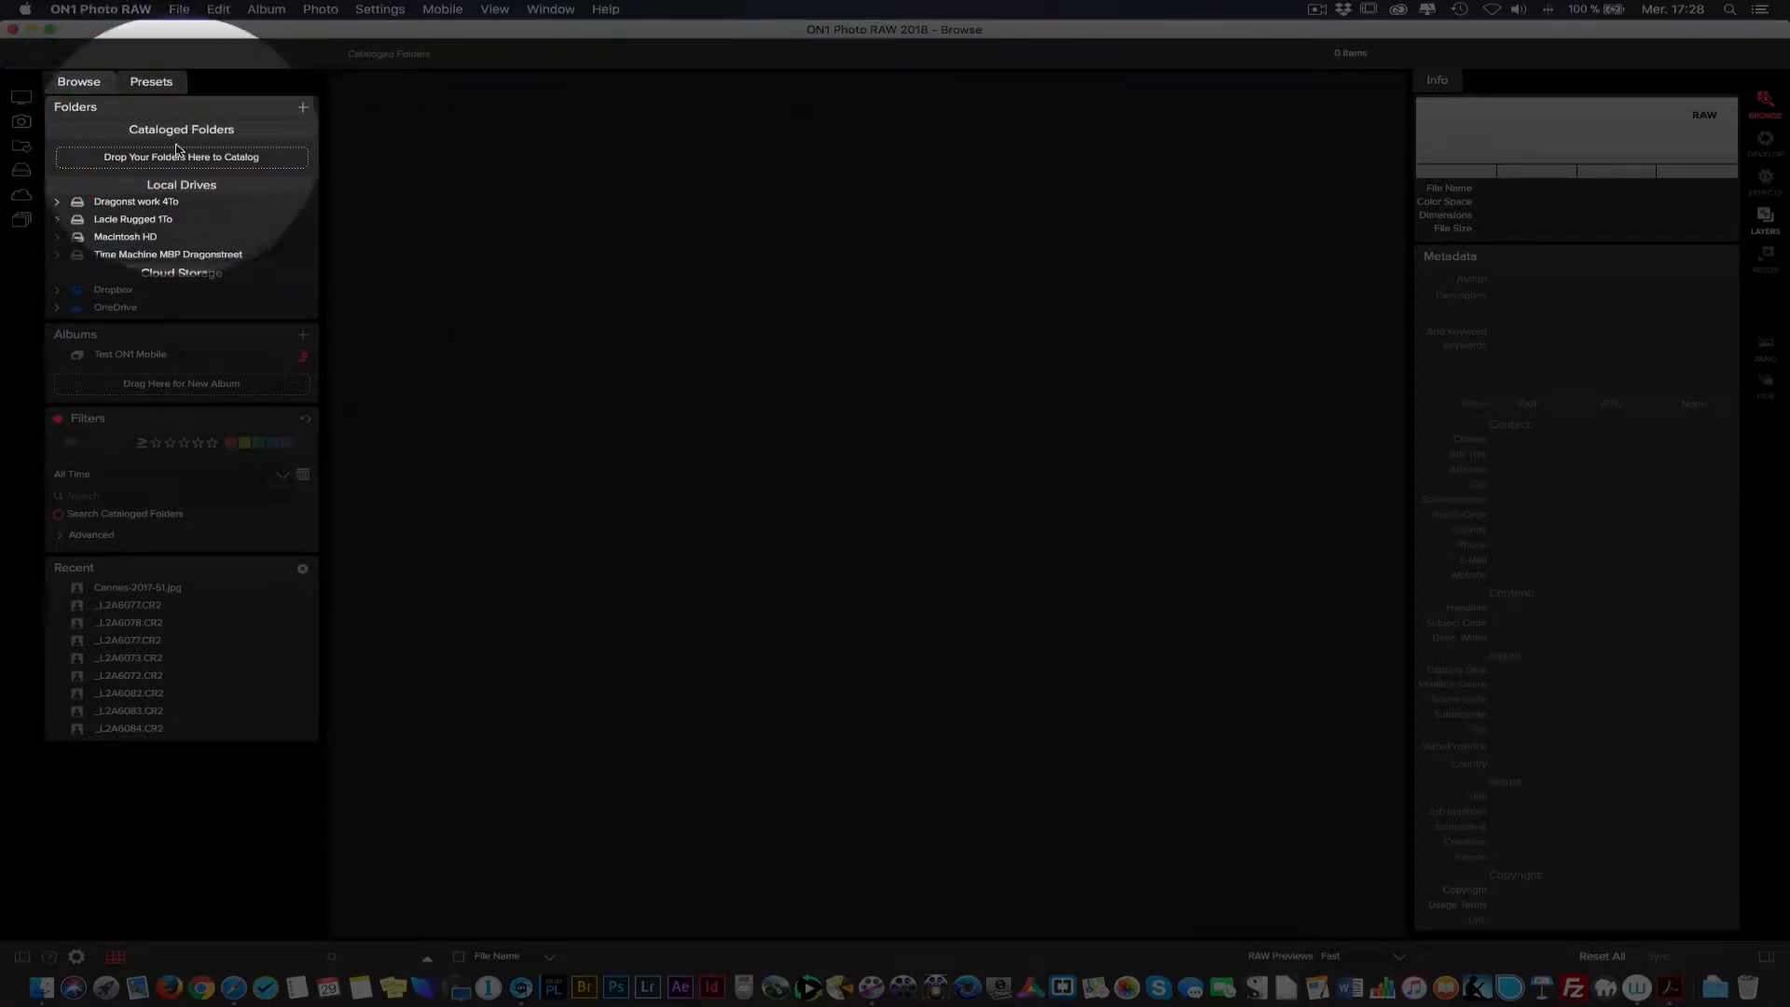
left_click(21, 122)
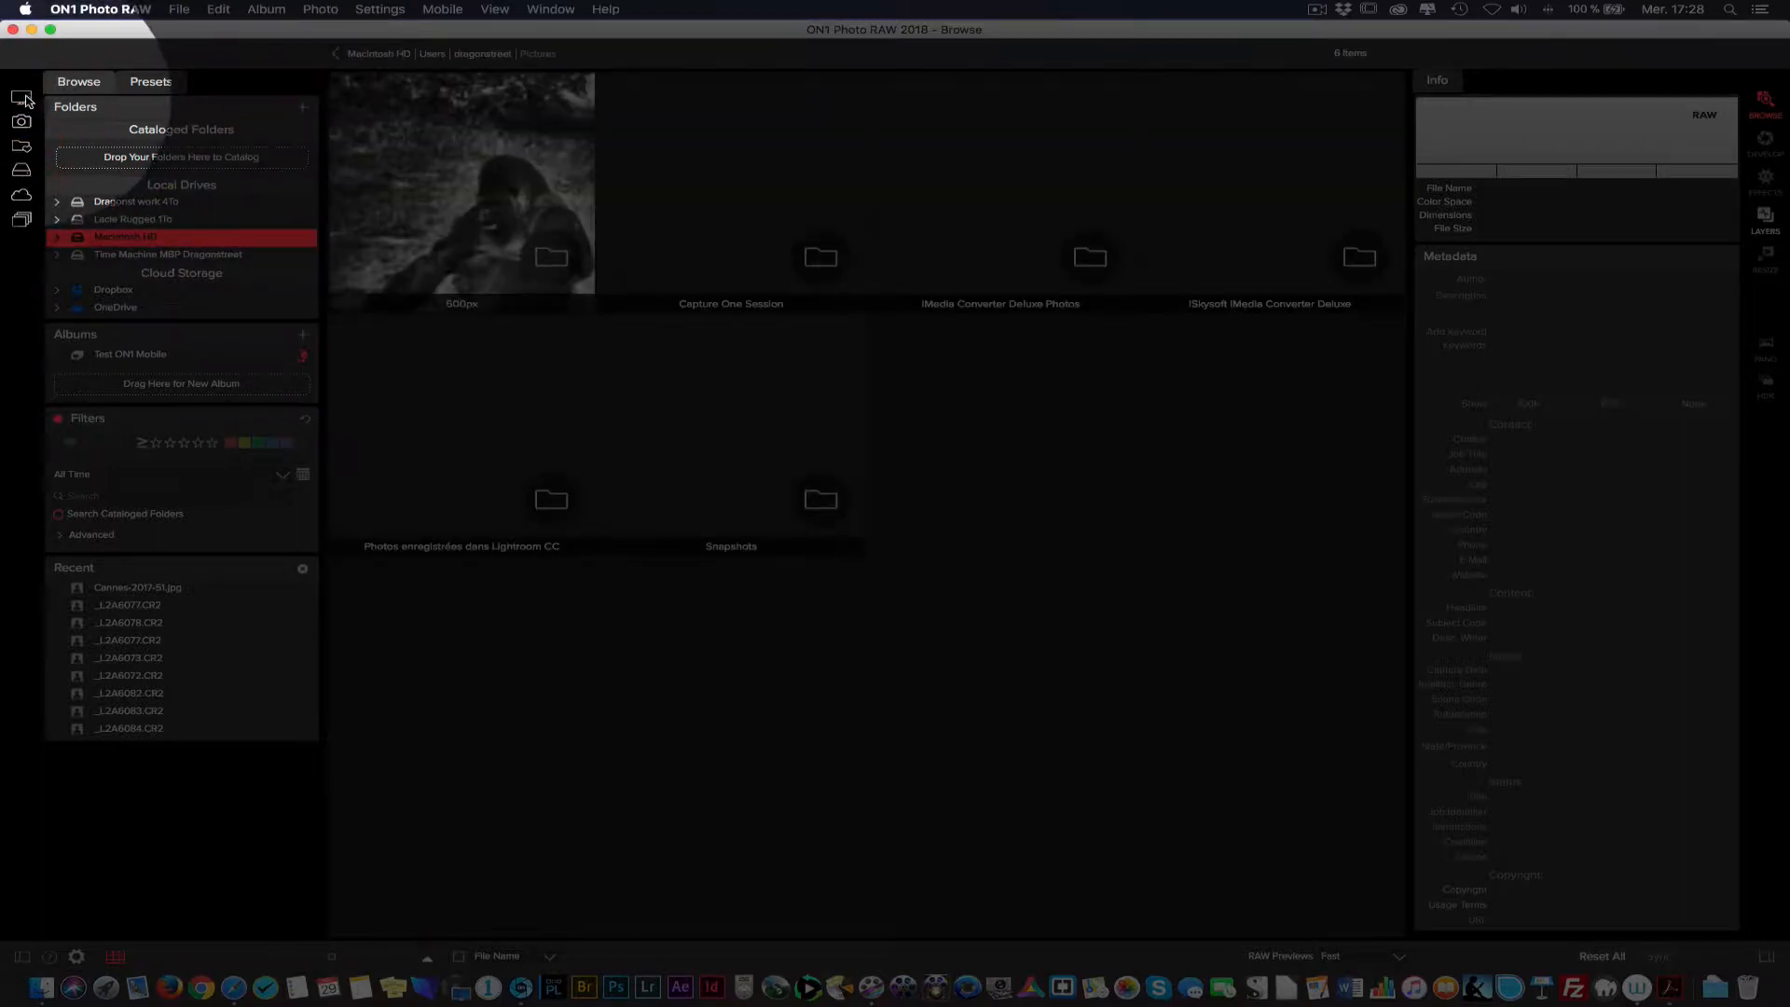
left_click(21, 98)
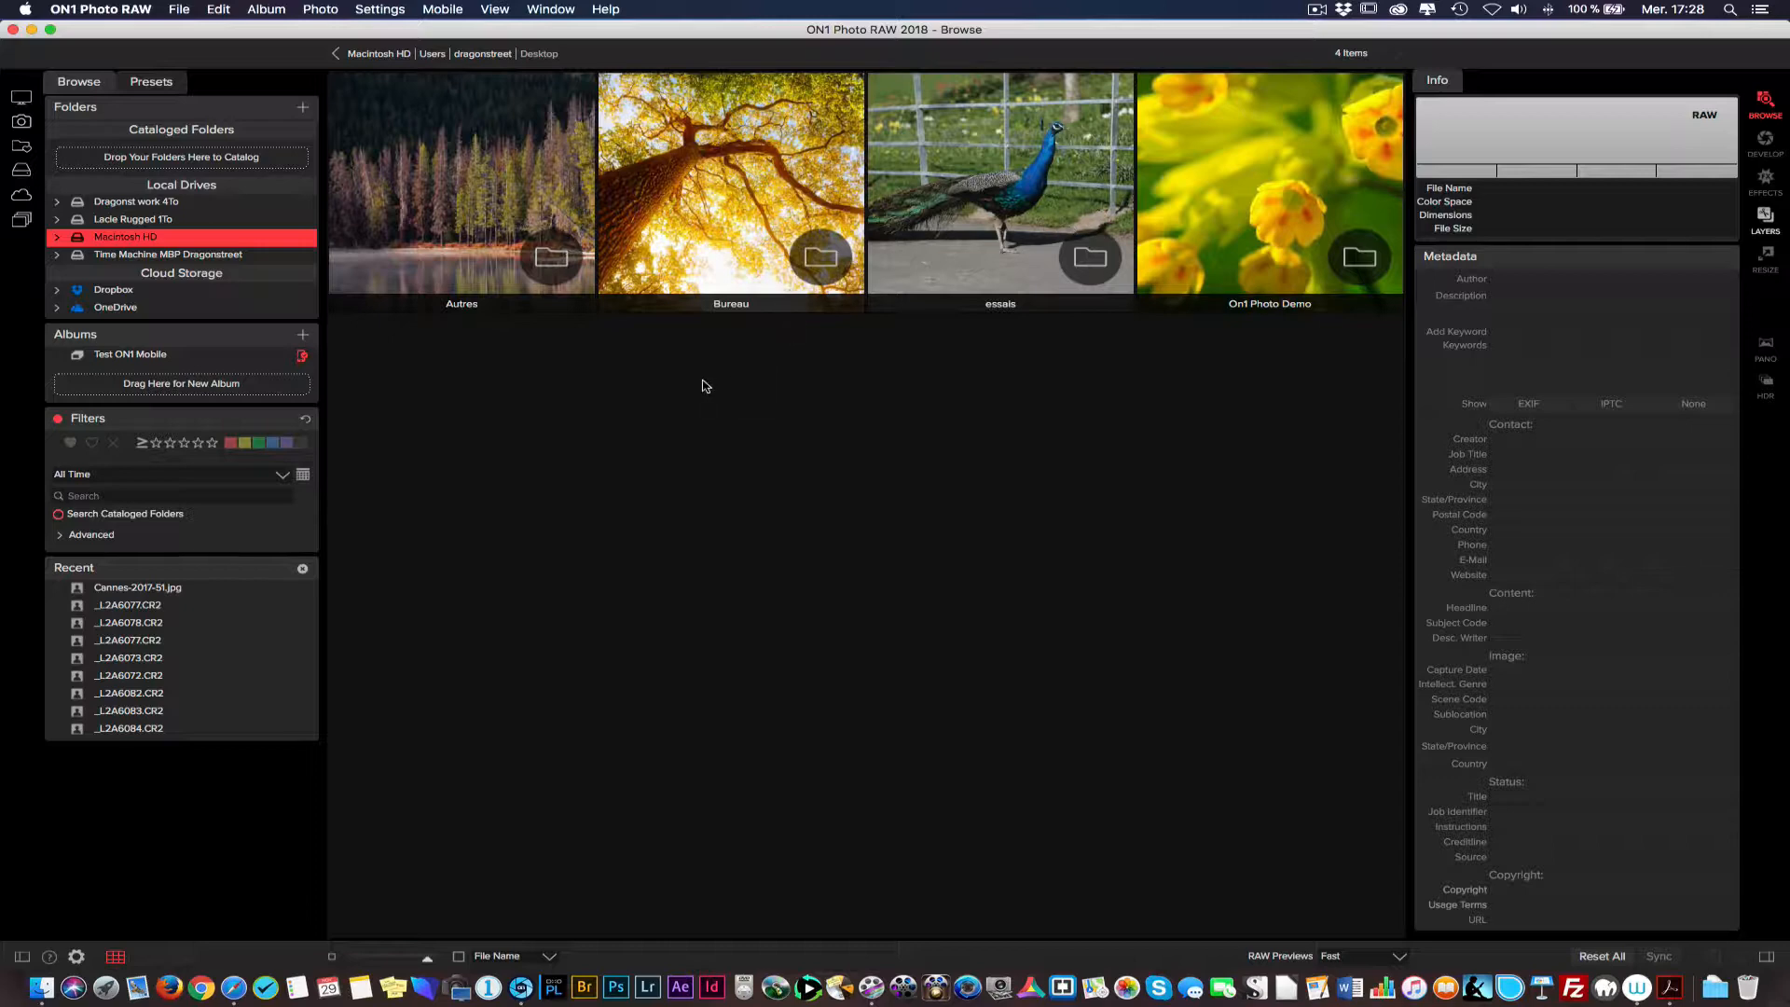
Add a subfolder named Sous-dossier to the Desktop folder
right_click(533, 368)
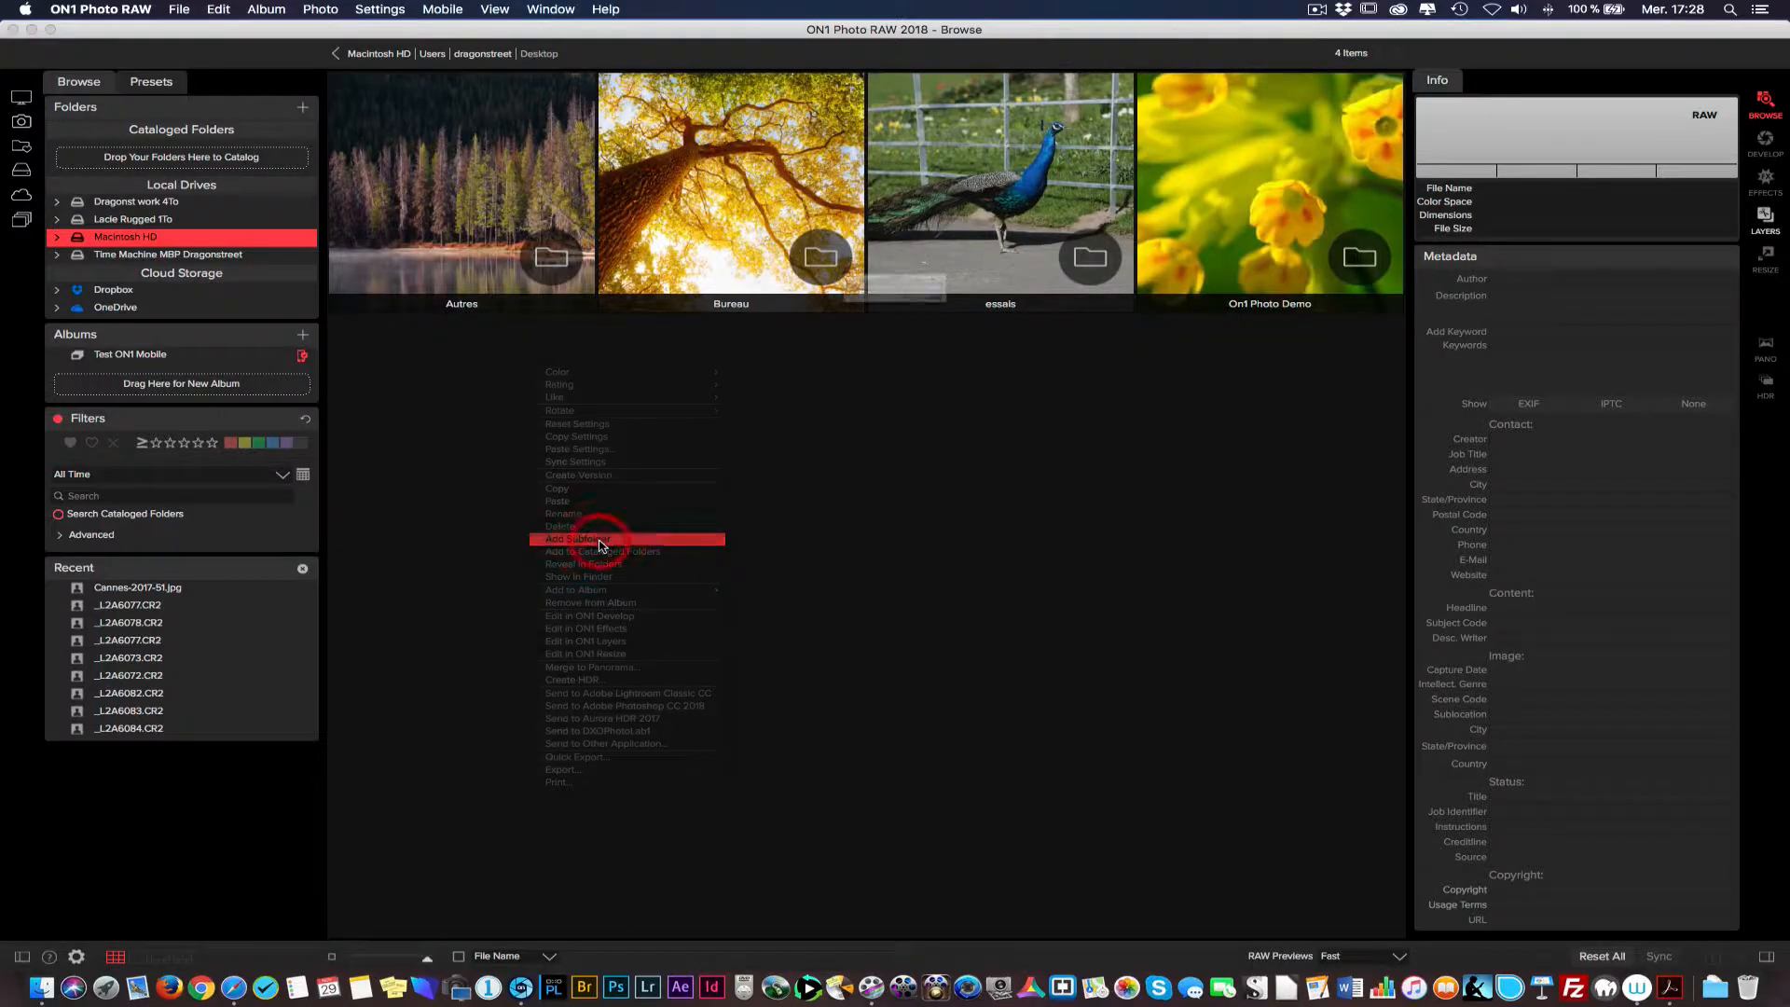
left_click(606, 548)
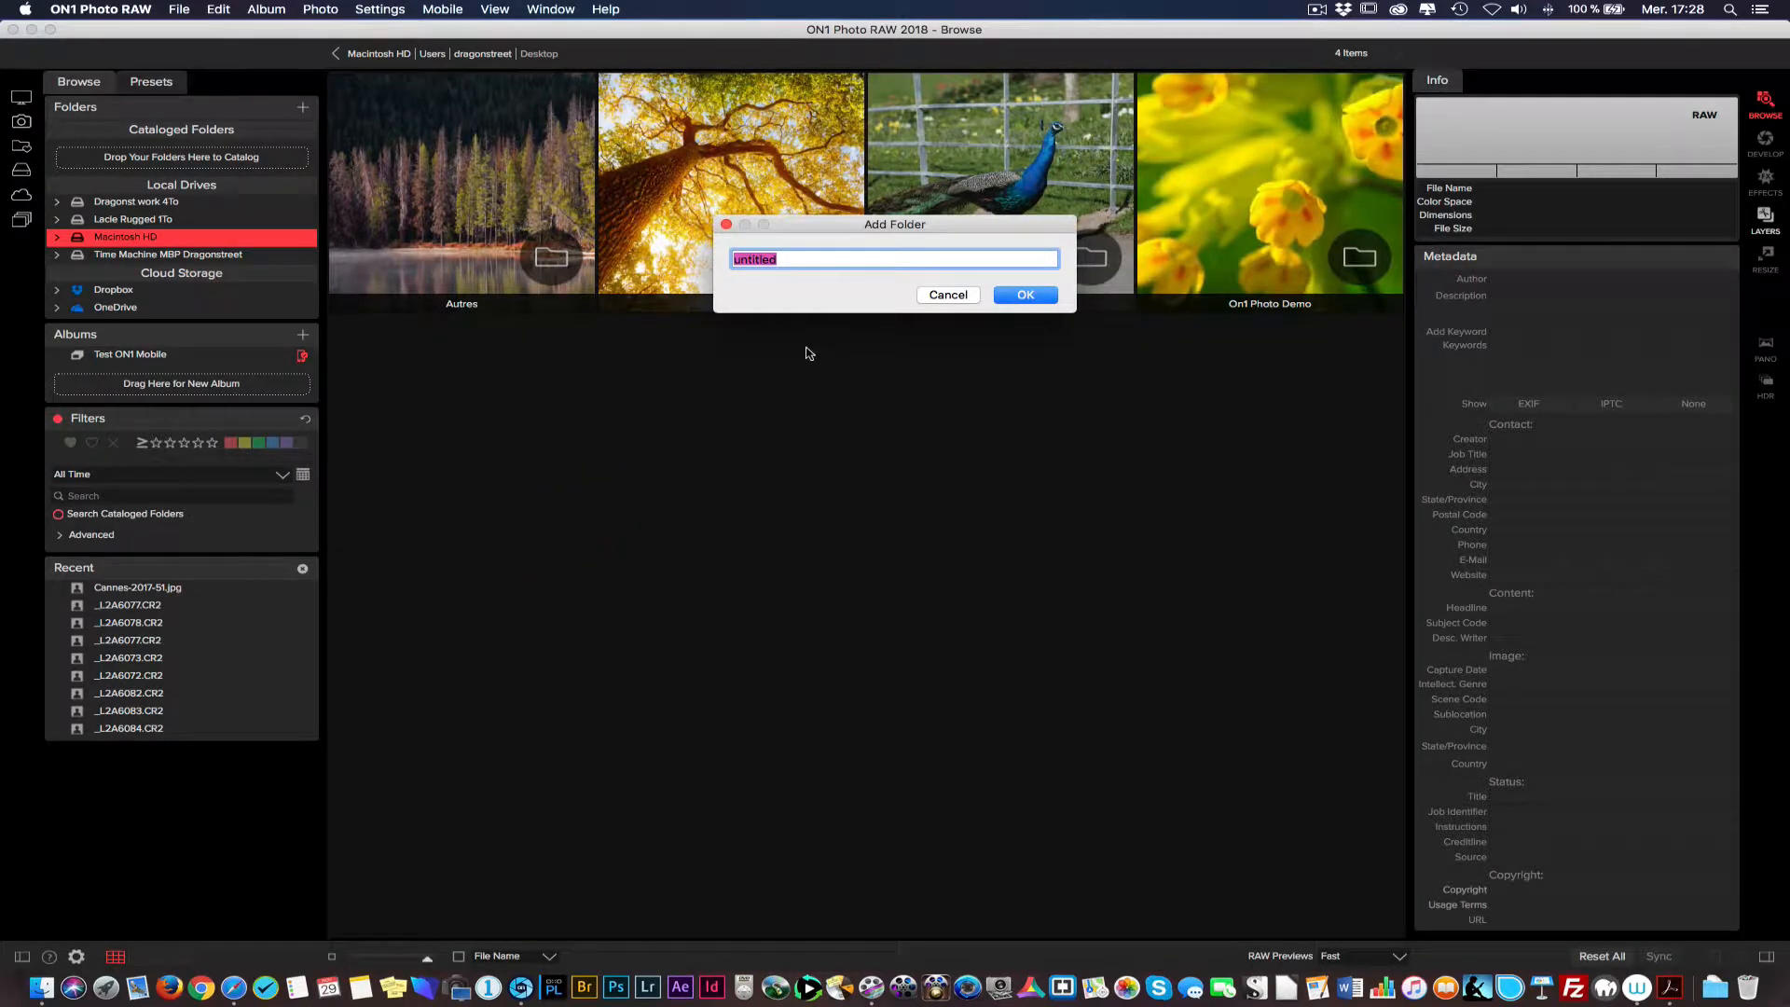
type("Sous-dossier")
key("Return")
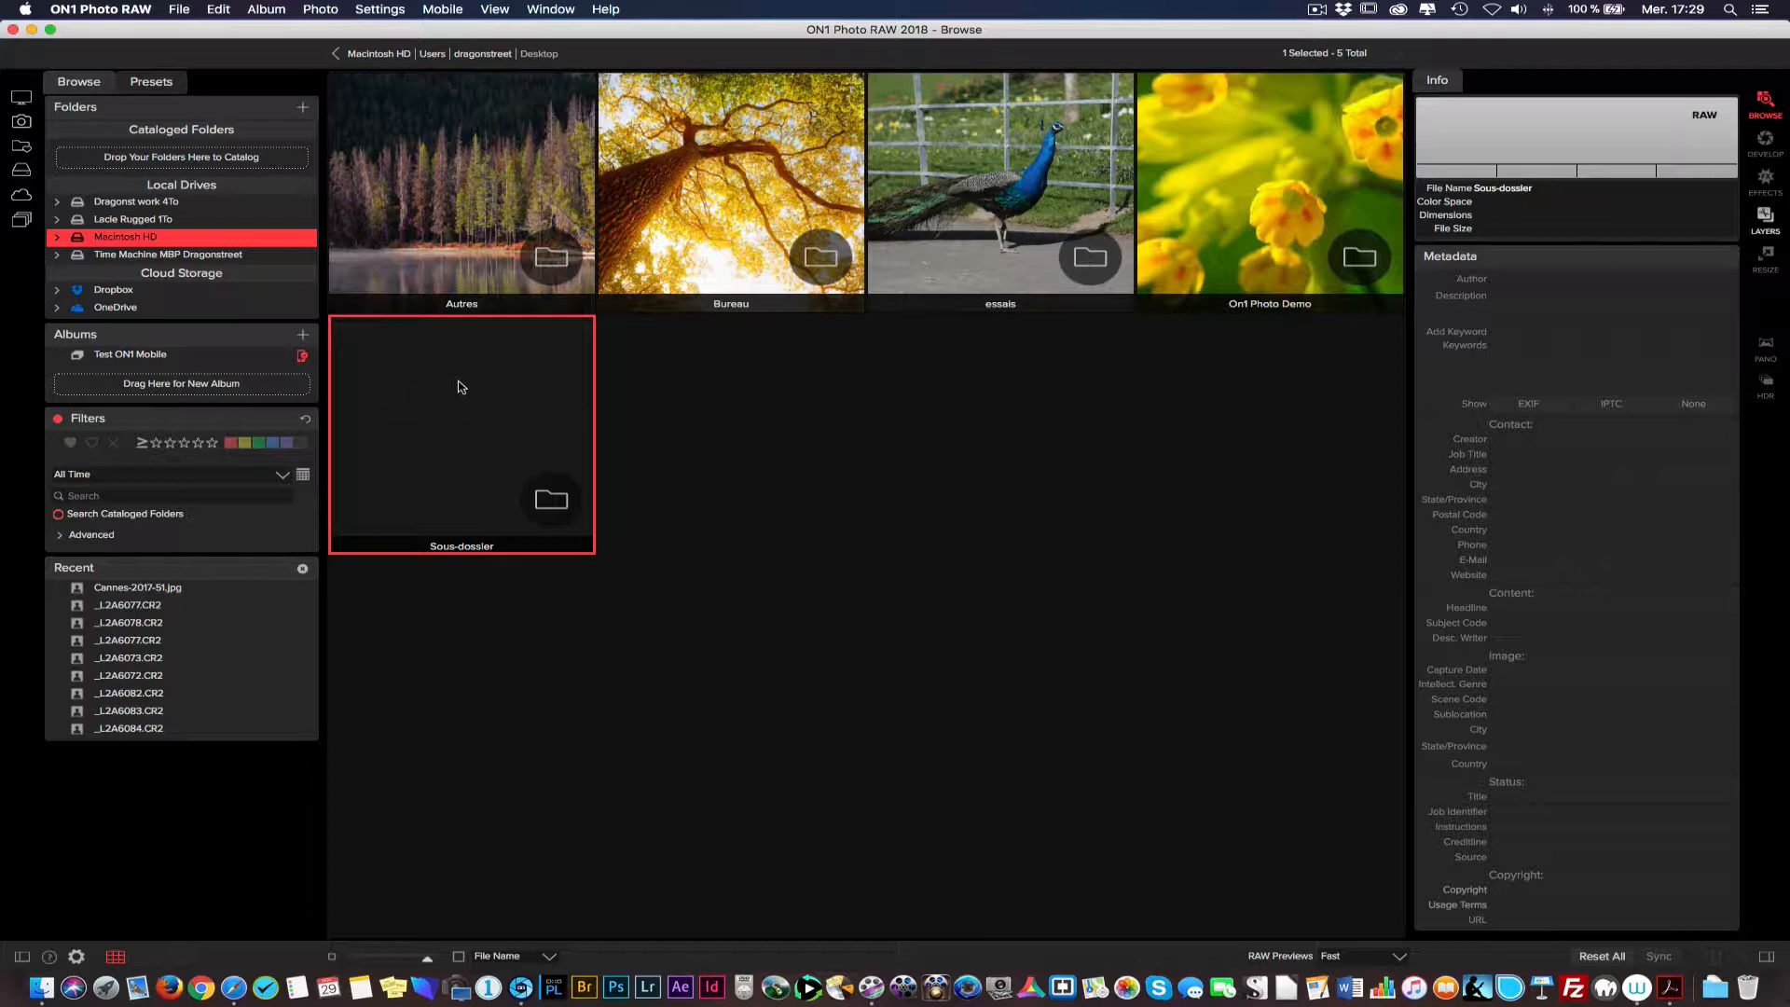
Expand the Macintosh HD folder tree and open the On1 Photo Demo folder from the Desktop
left_click(57, 239)
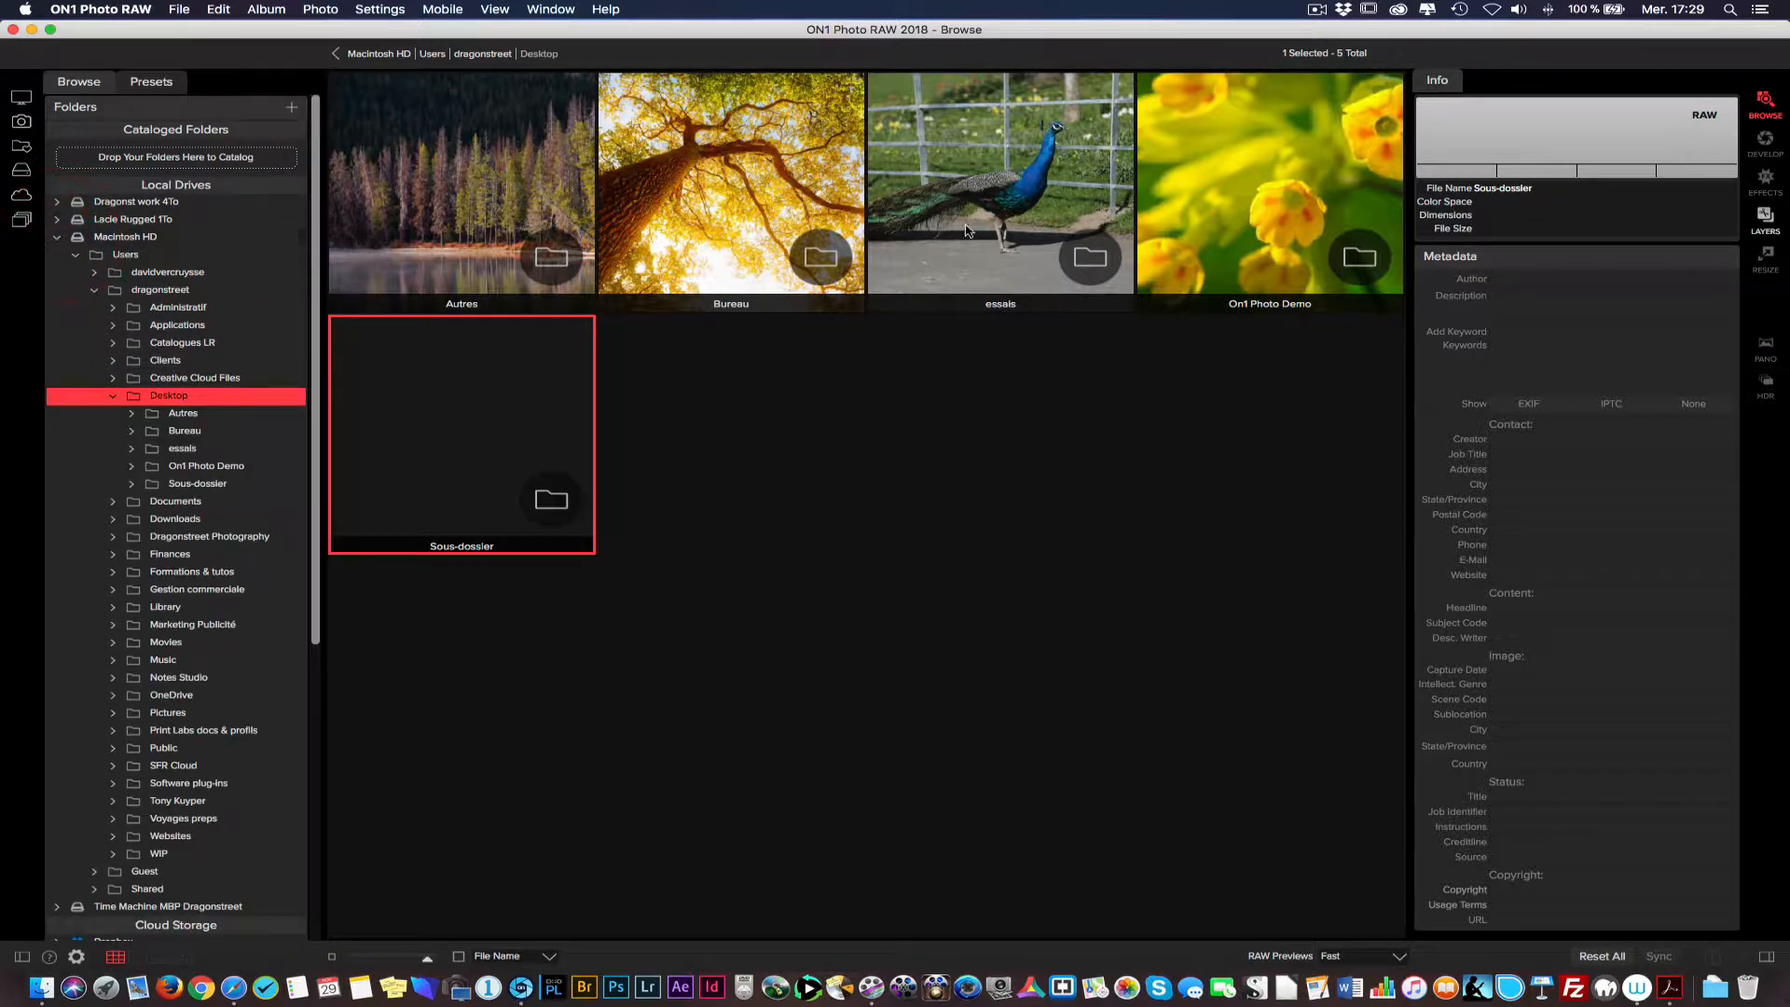
left_click(1254, 216)
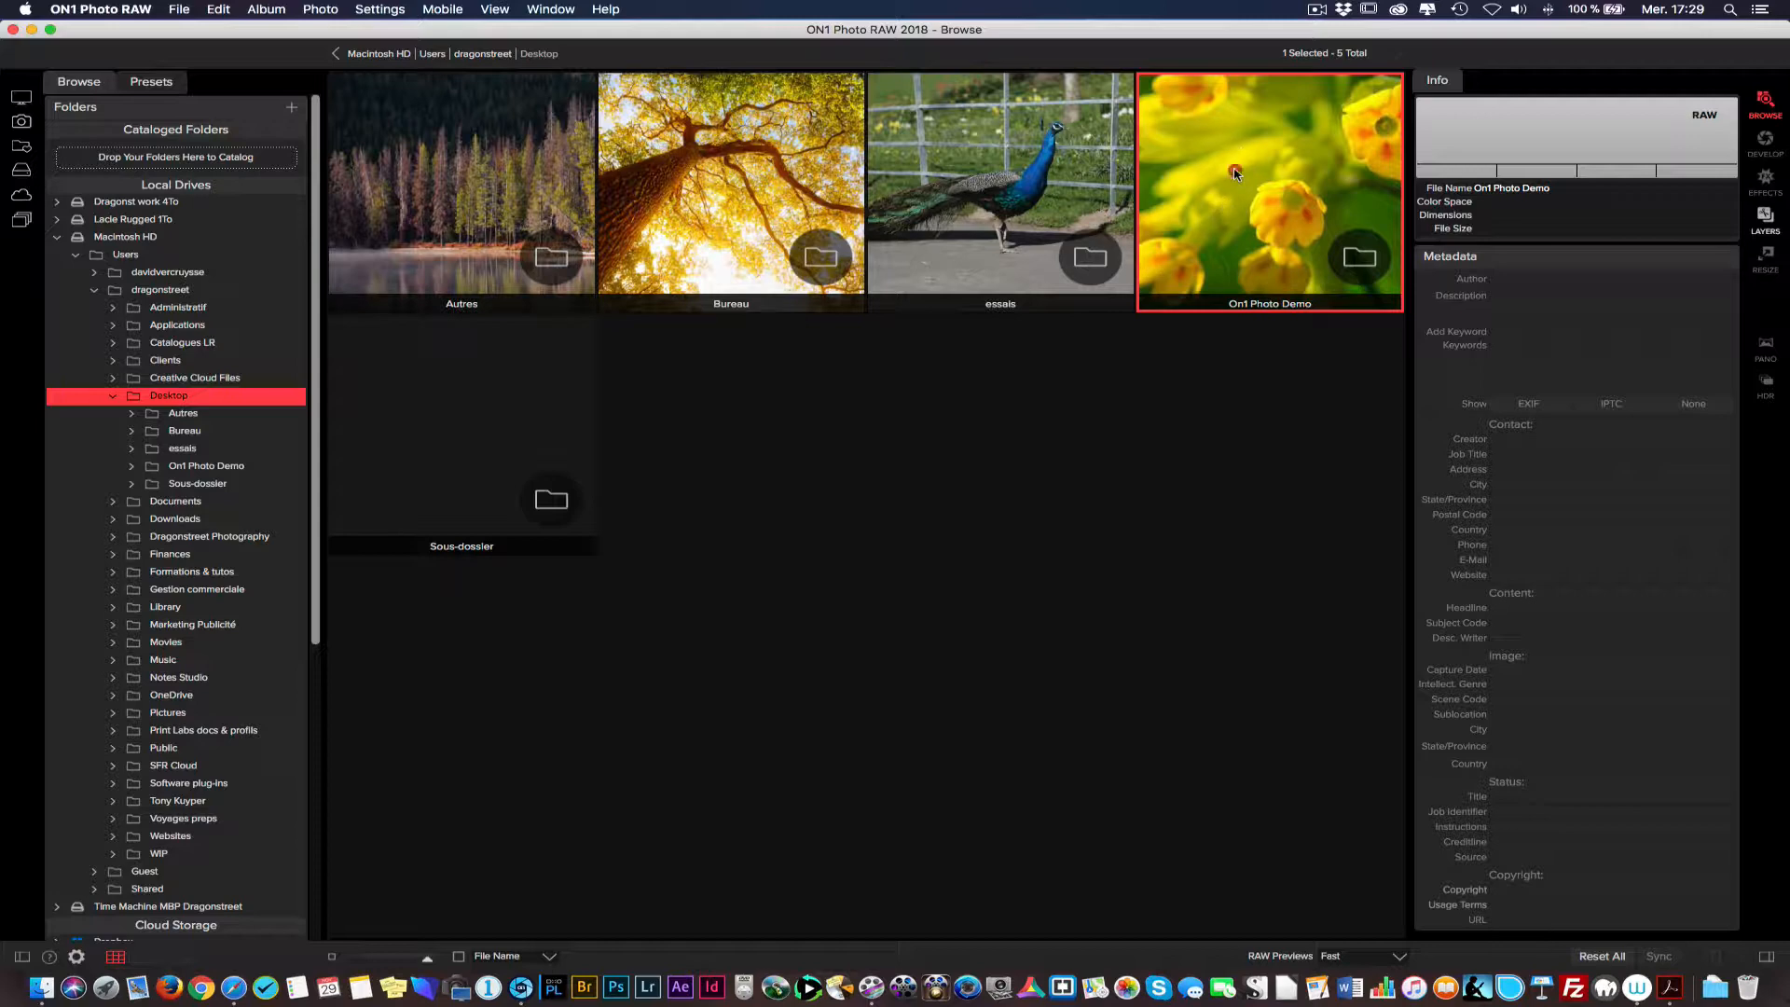
double_click(1236, 173)
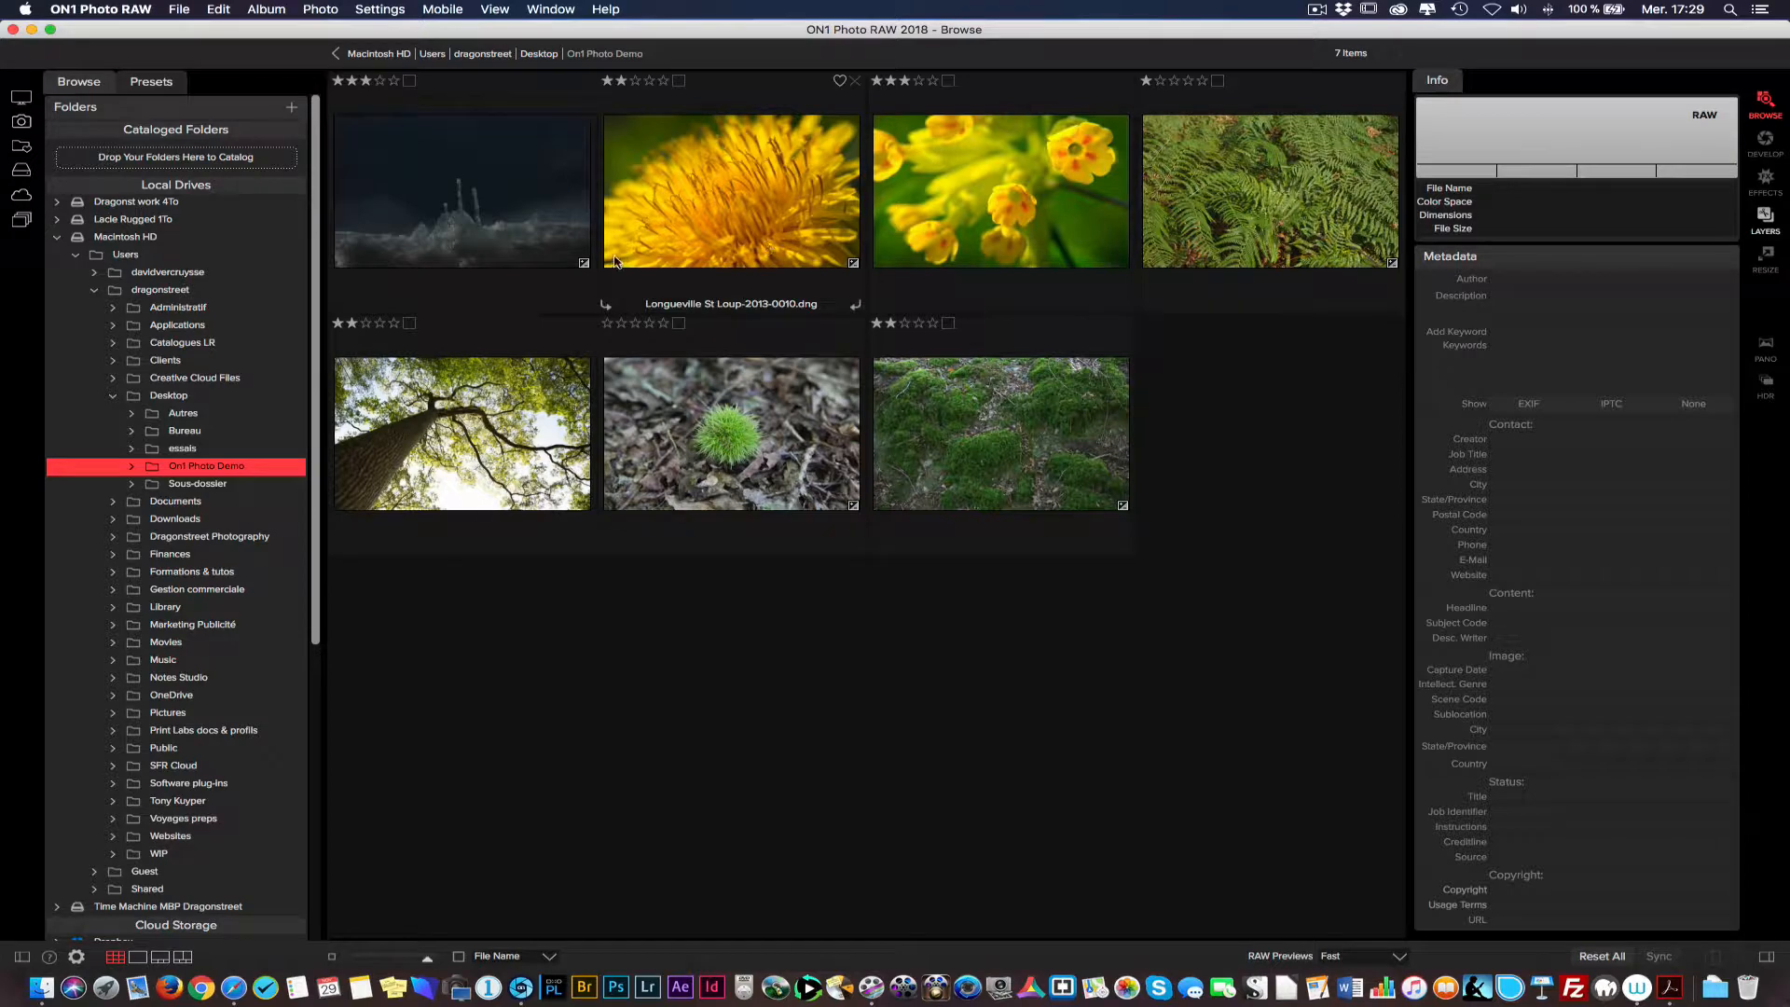
left_click(21, 99)
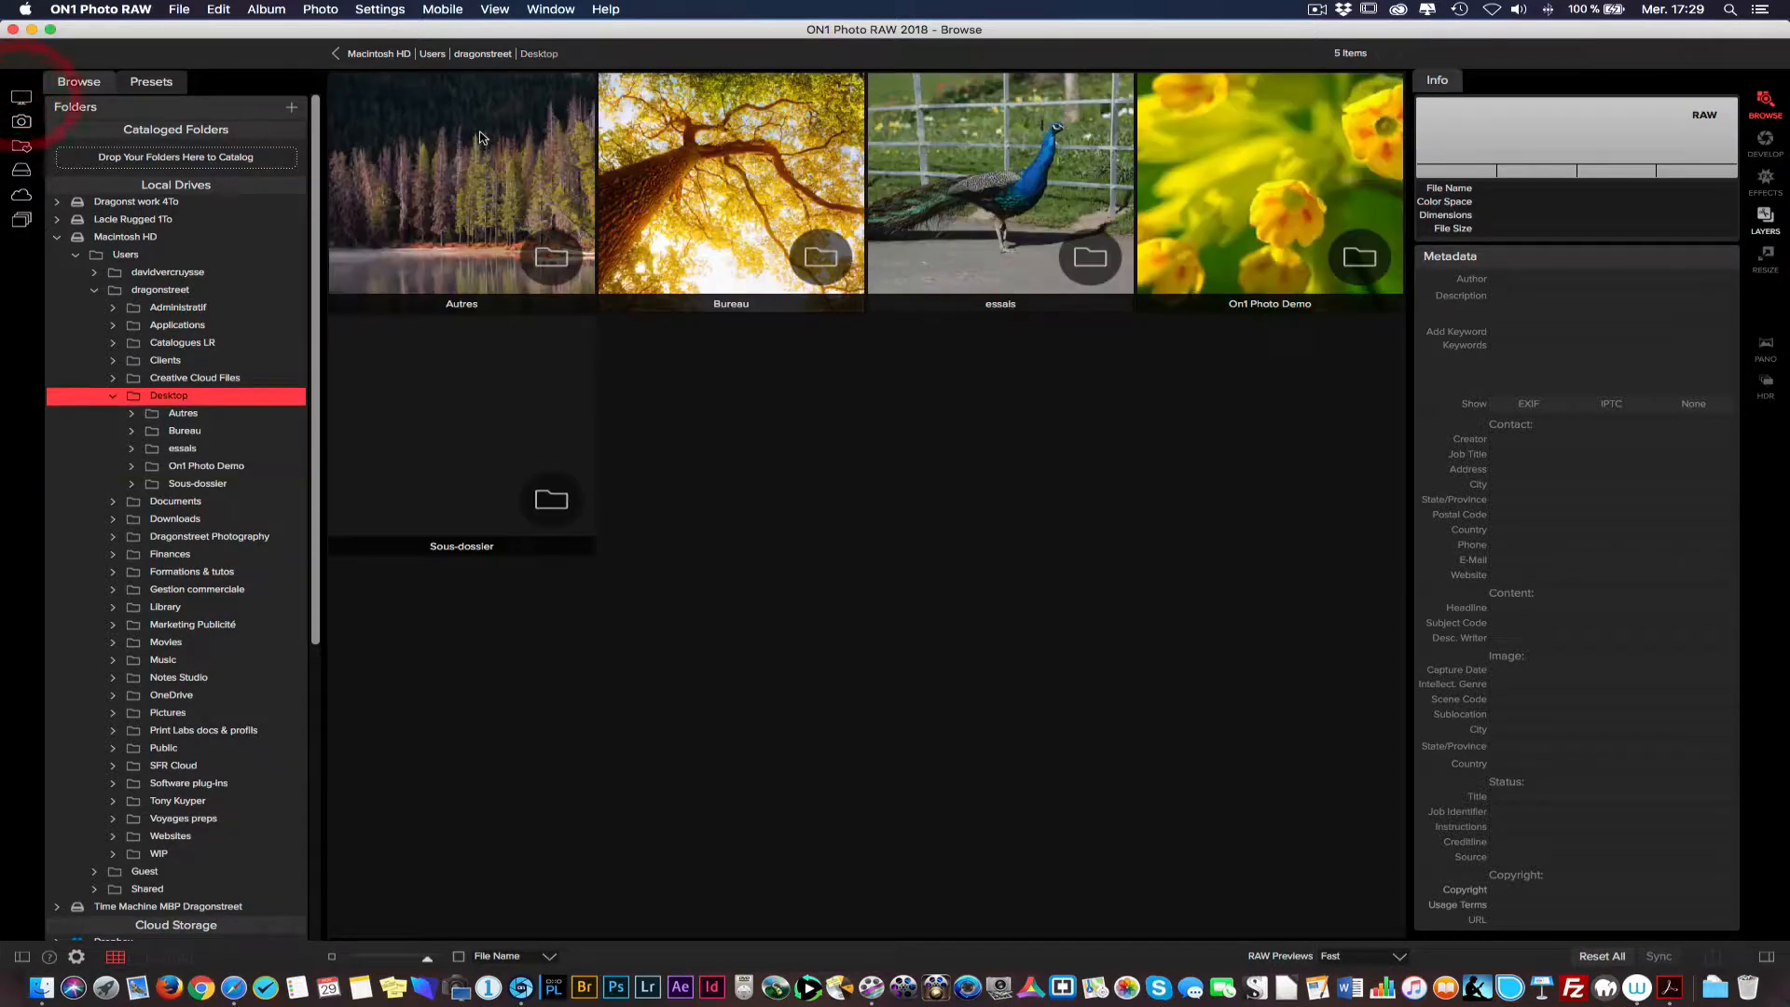
double_click(1252, 191)
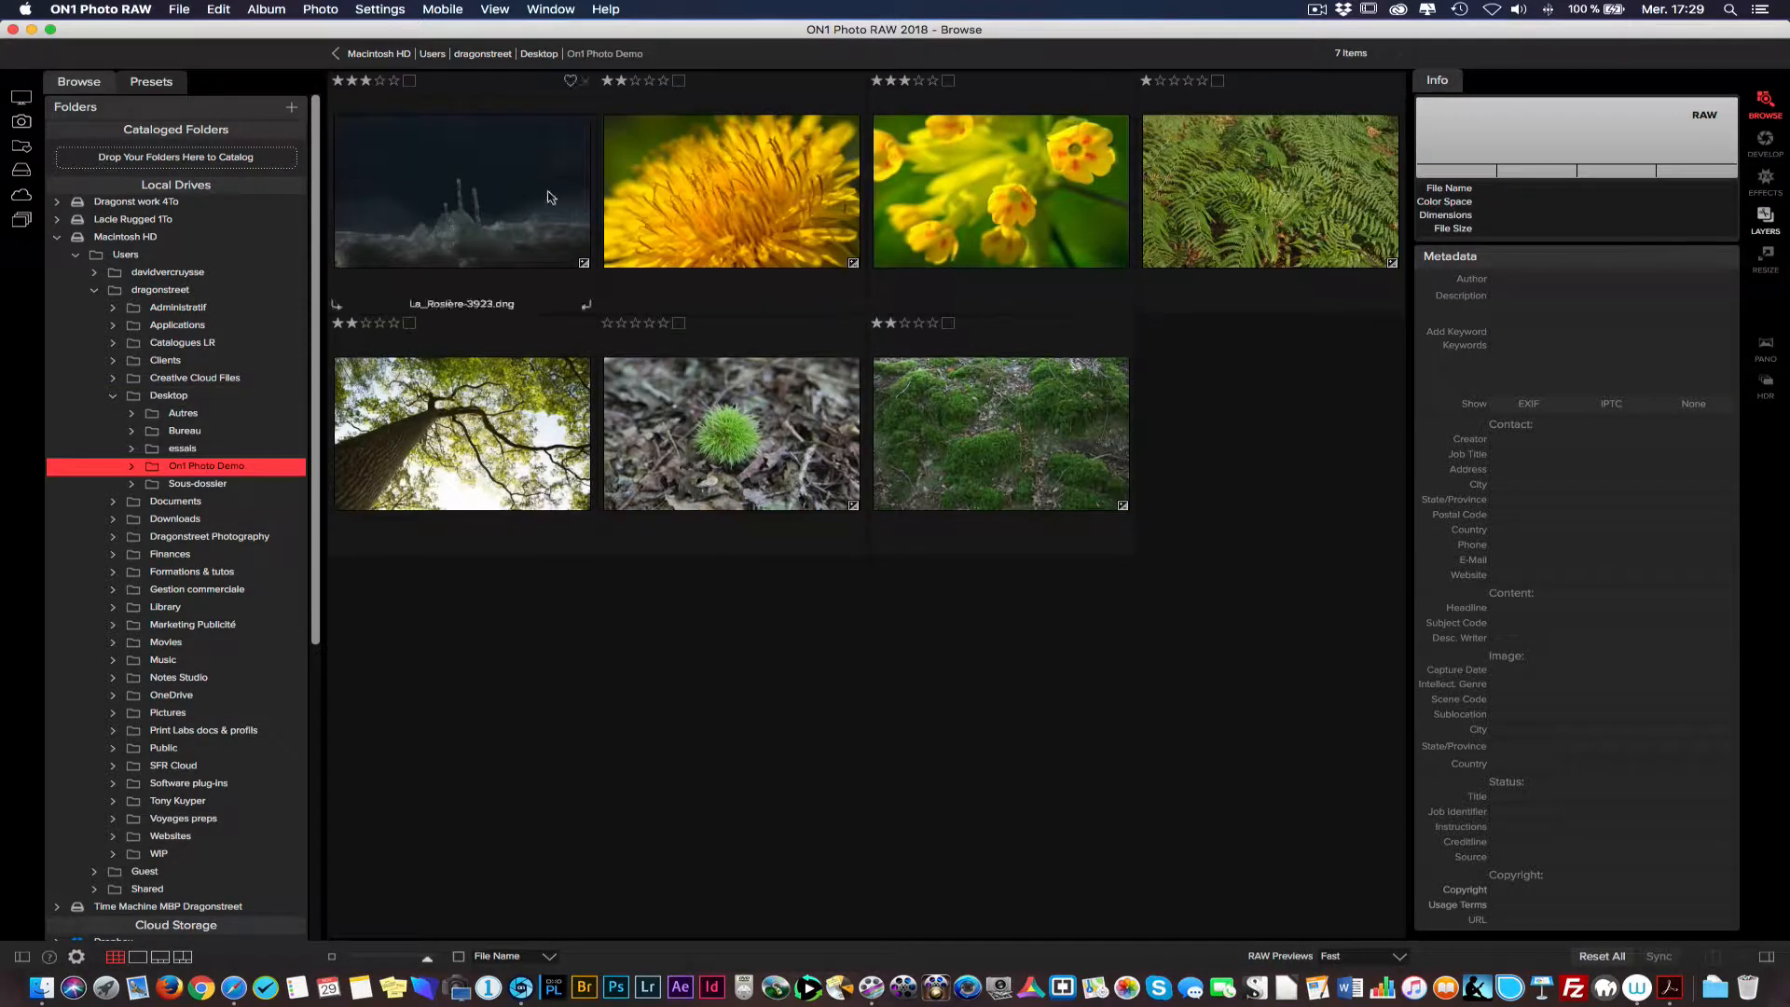
Move all photos from On1 Photo Demo into the Sous-dossier folder and open that folder
left_click(551, 197)
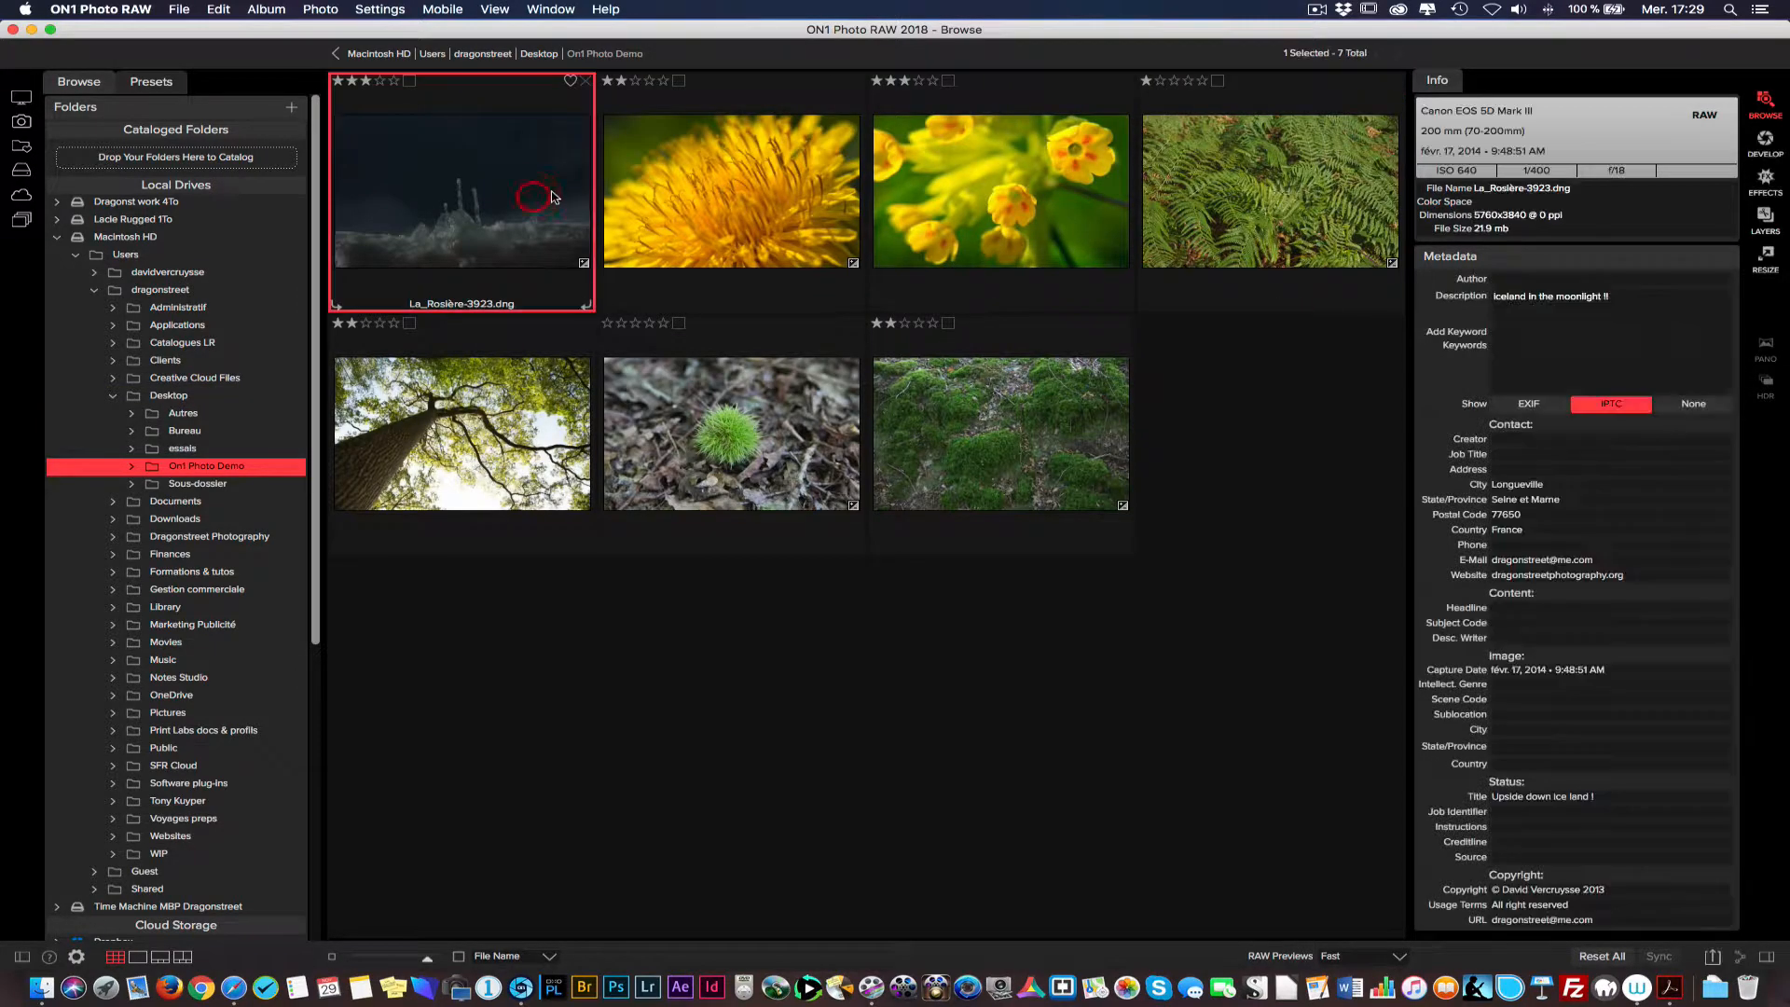
left_click(1015, 456, "shift")
left_click_drag(464, 399, 208, 484)
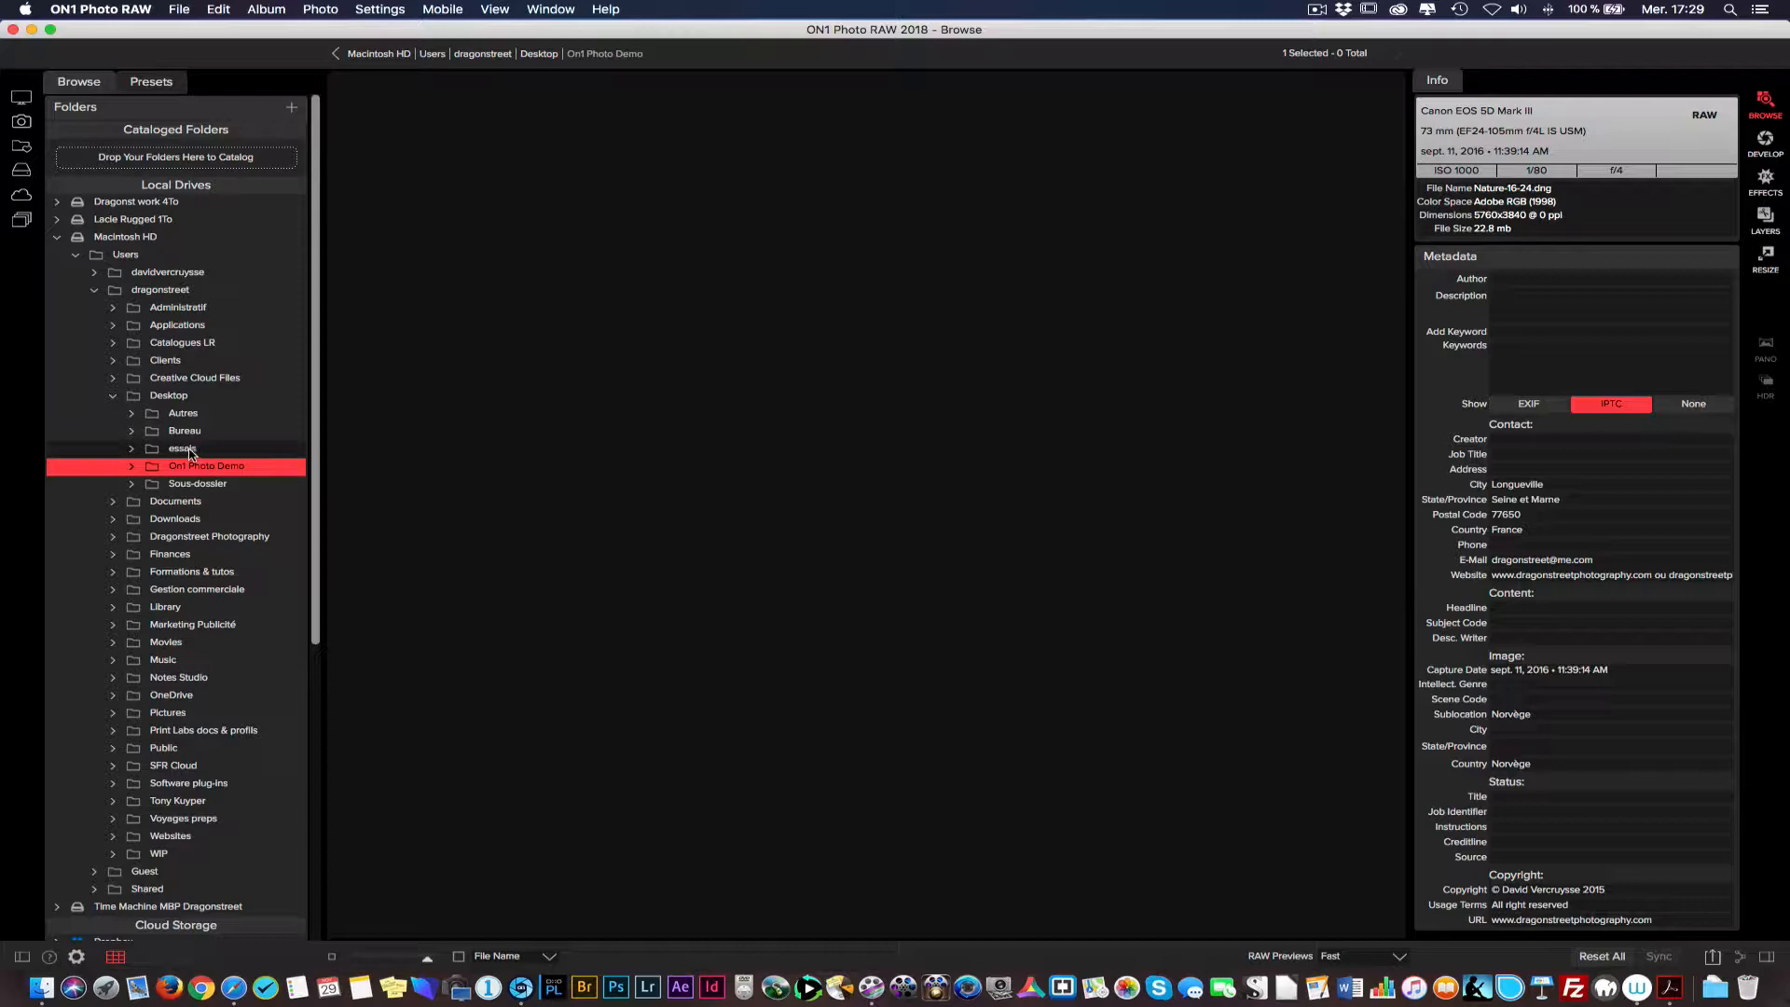
left_click(214, 483)
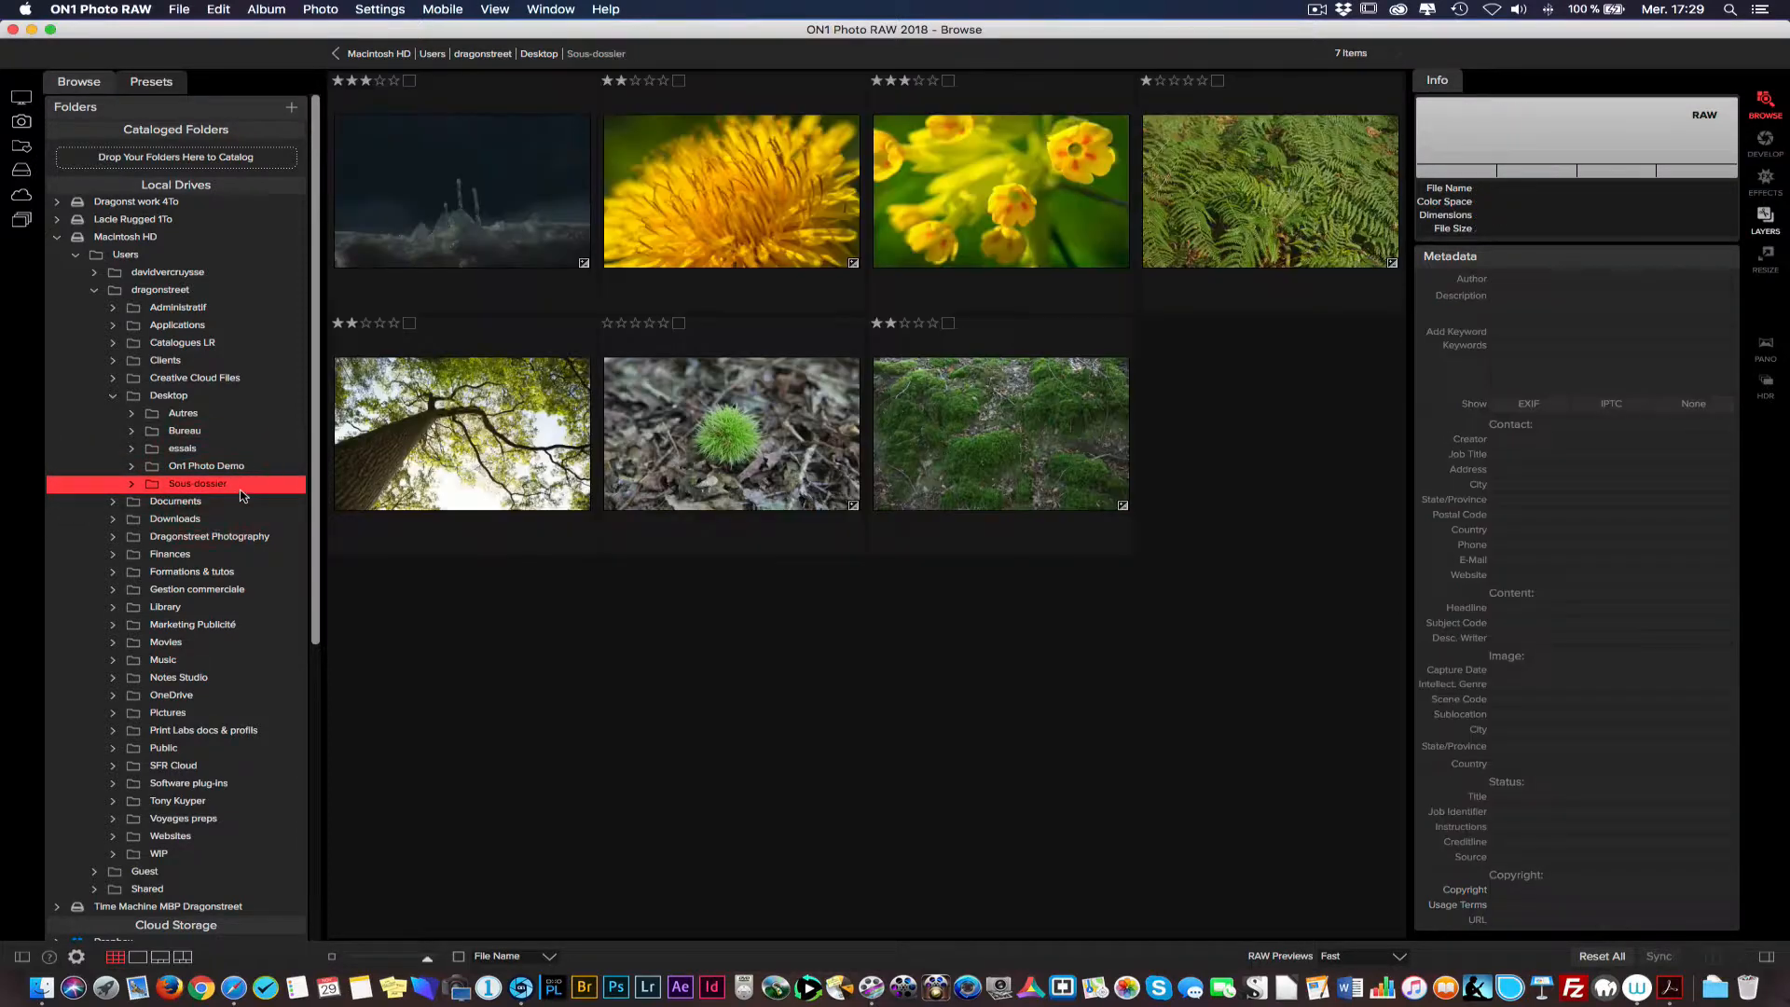
Move all photos from Sous-dossier back into On1 Photo Demo and open that folder
left_click(524, 179)
key("super+a")
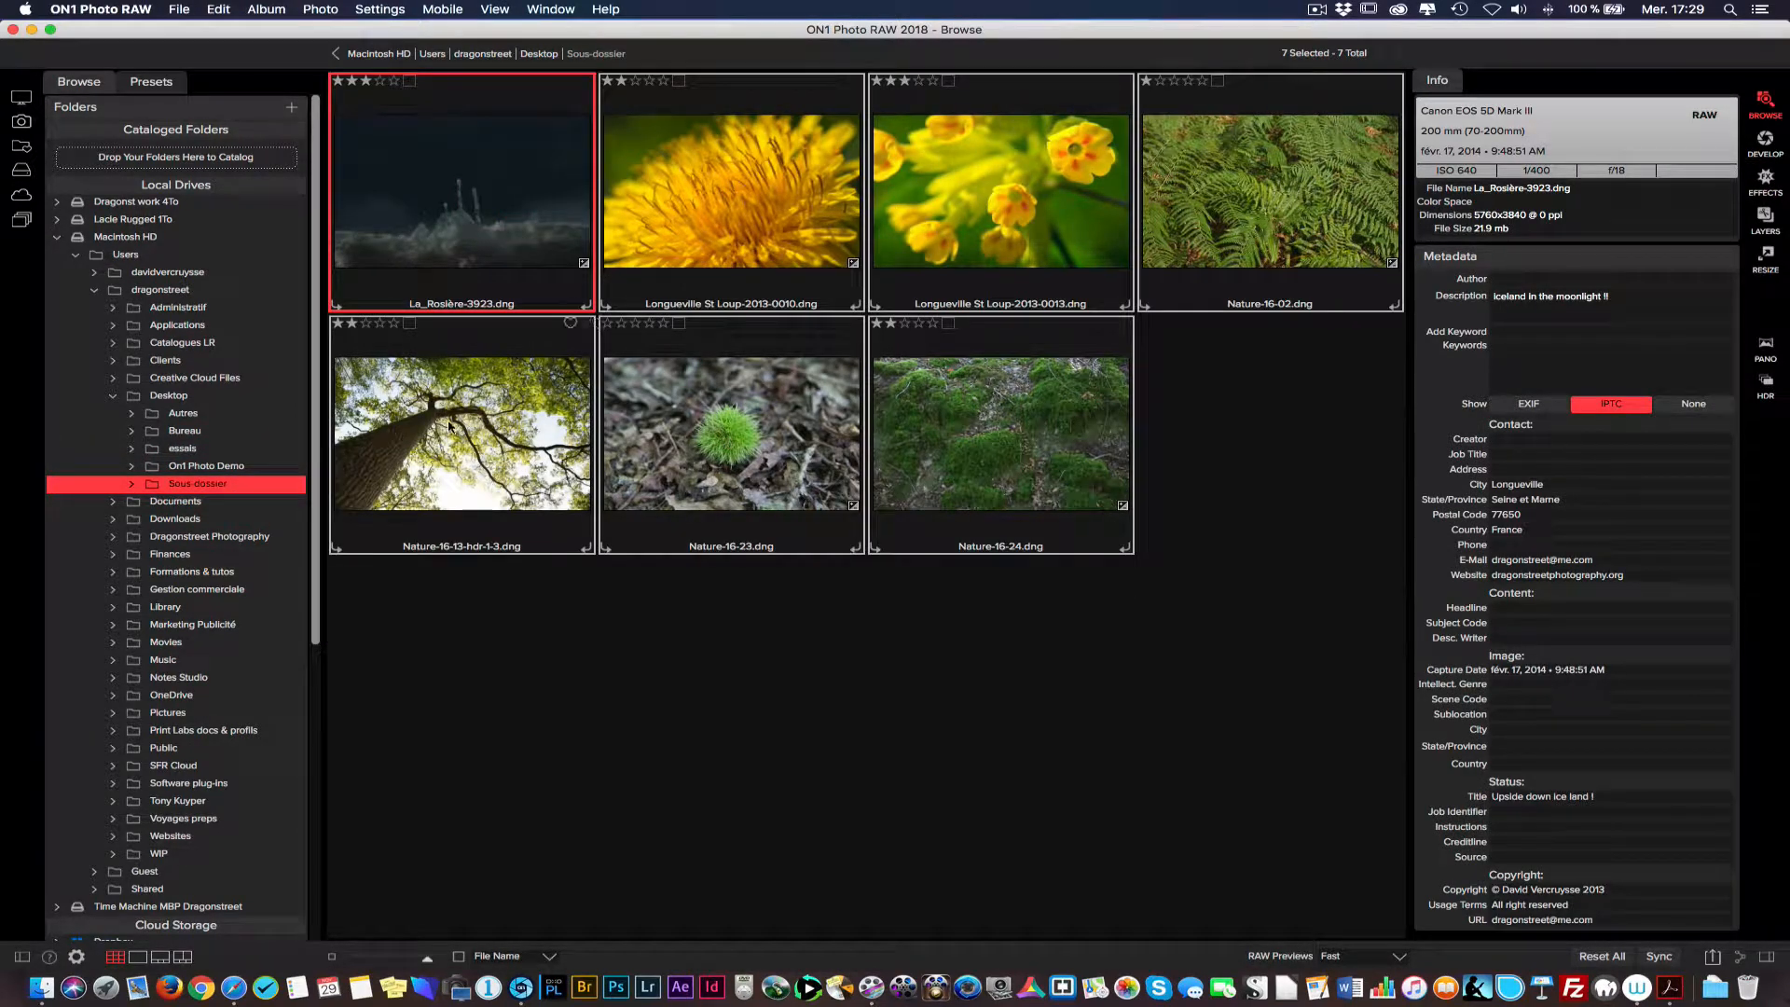
left_click_drag(433, 460, 245, 468)
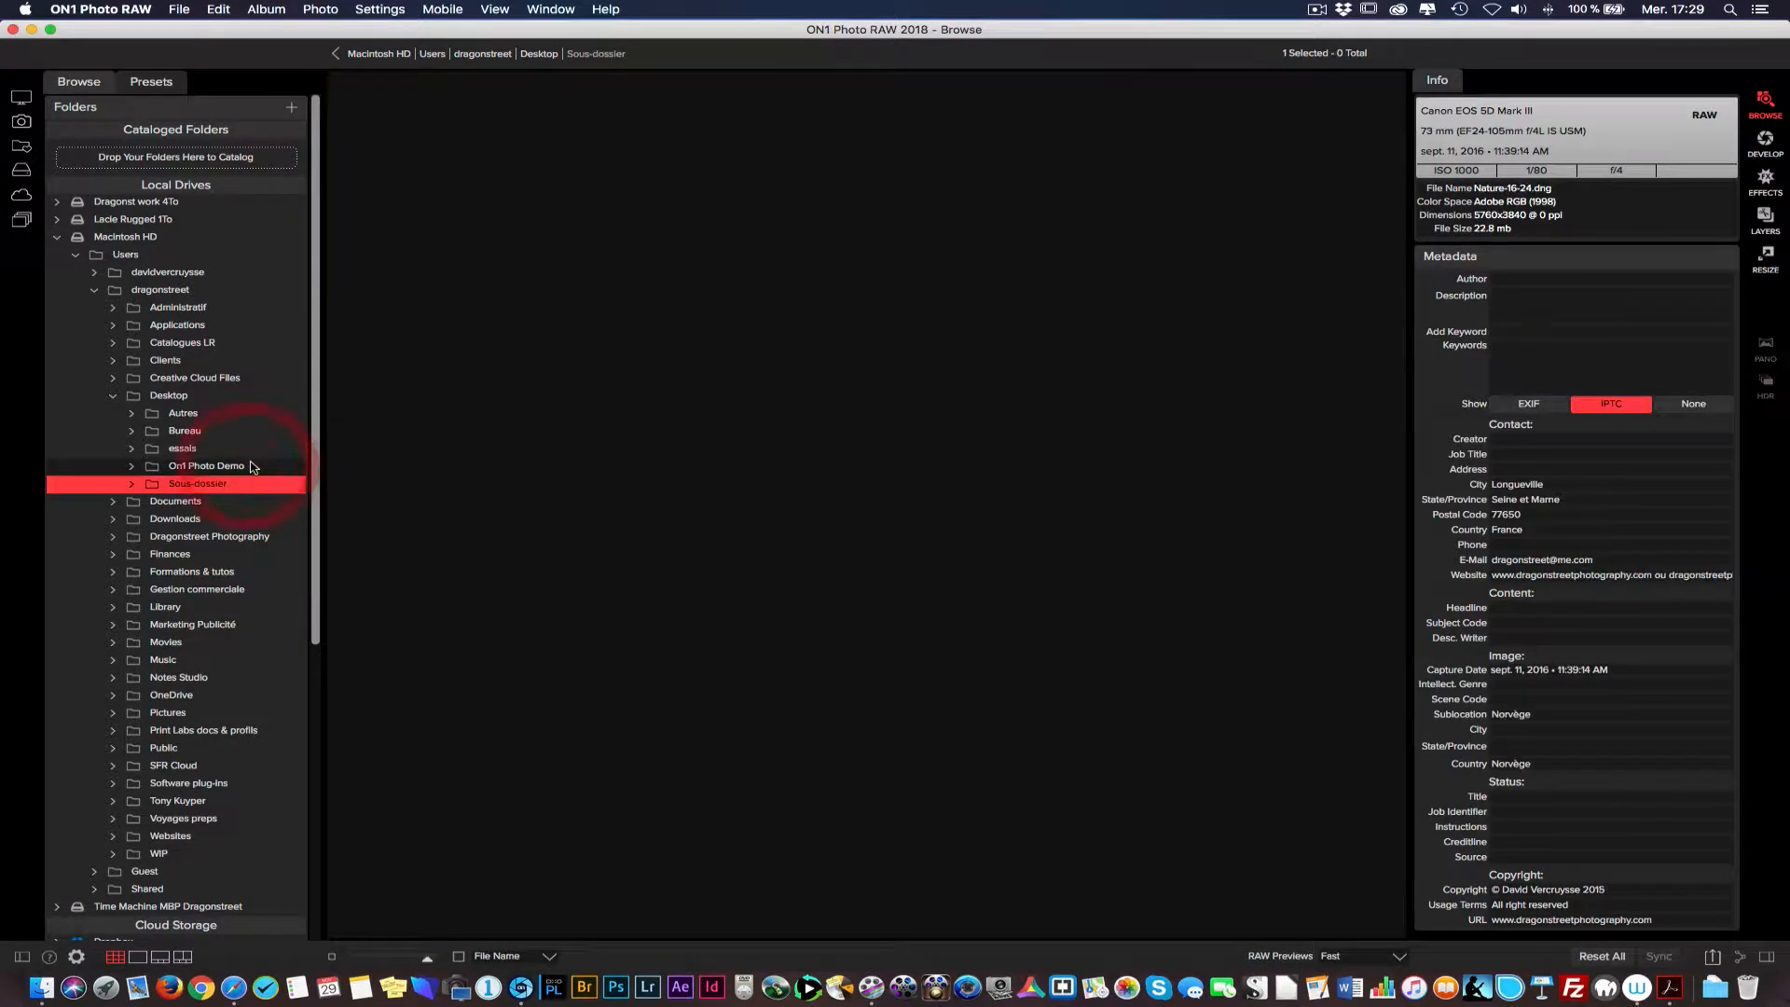
left_click(233, 466)
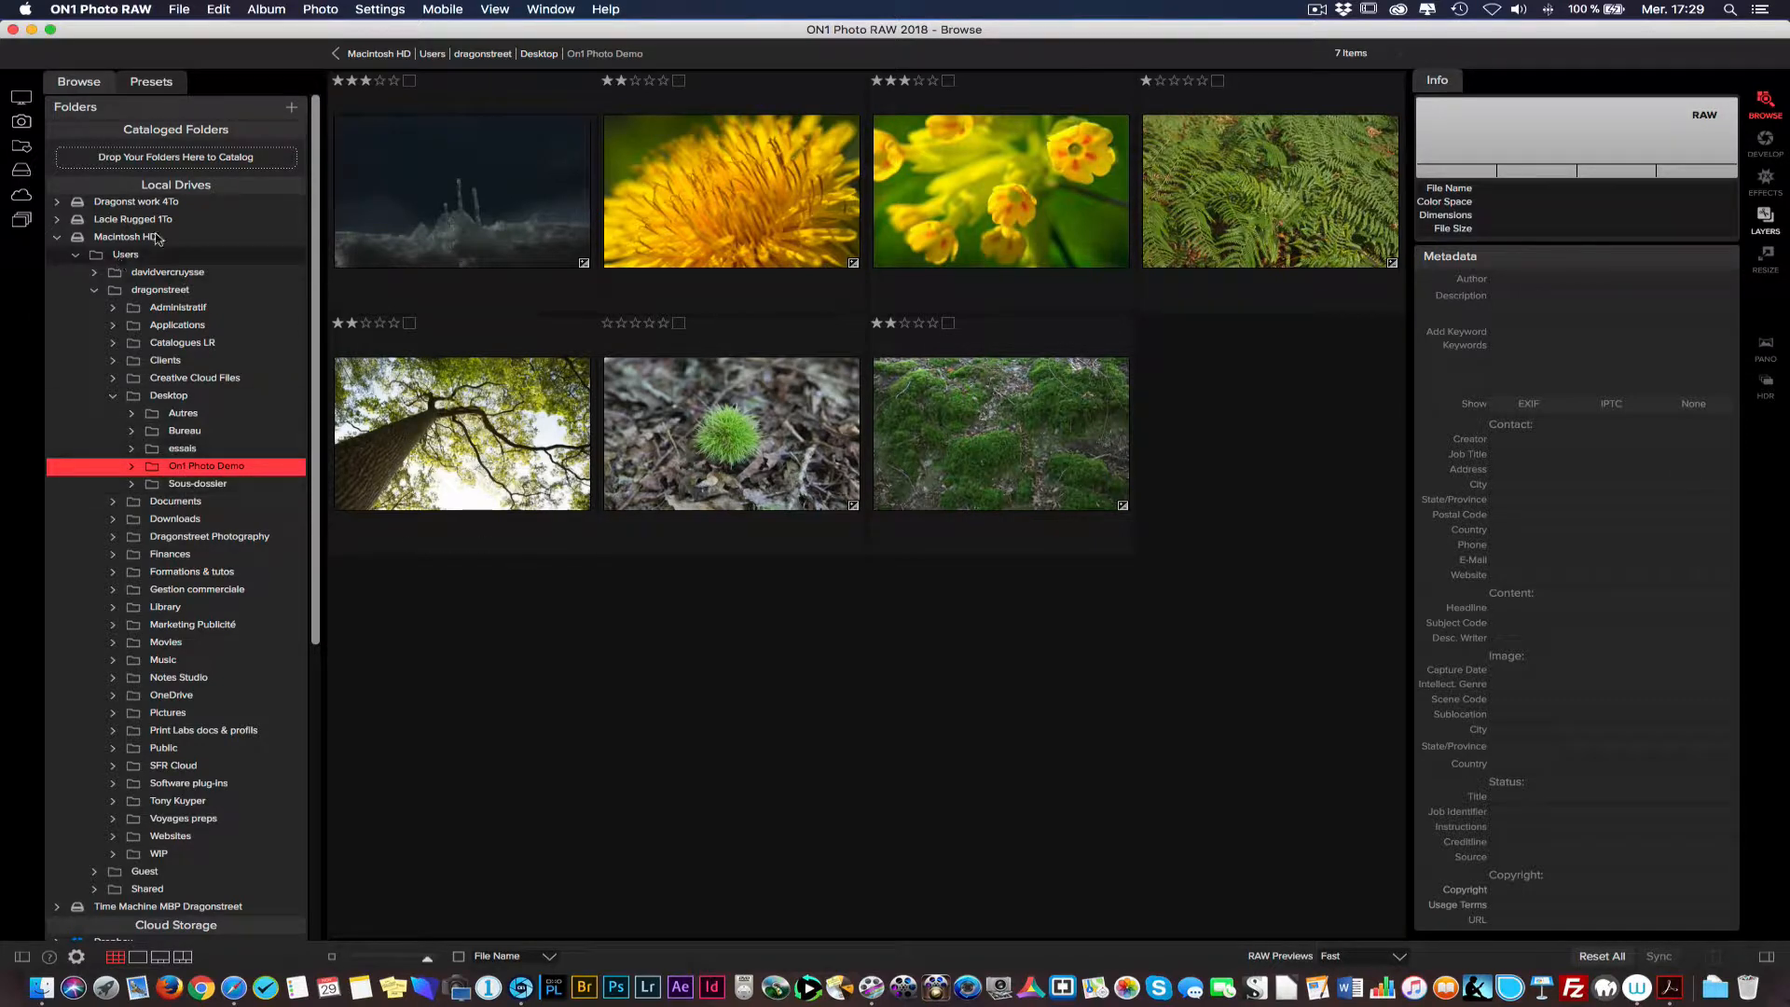
Delete the Sous-dossier folder from the Desktop and collapse the Macintosh HD folder tree
left_click(22, 97)
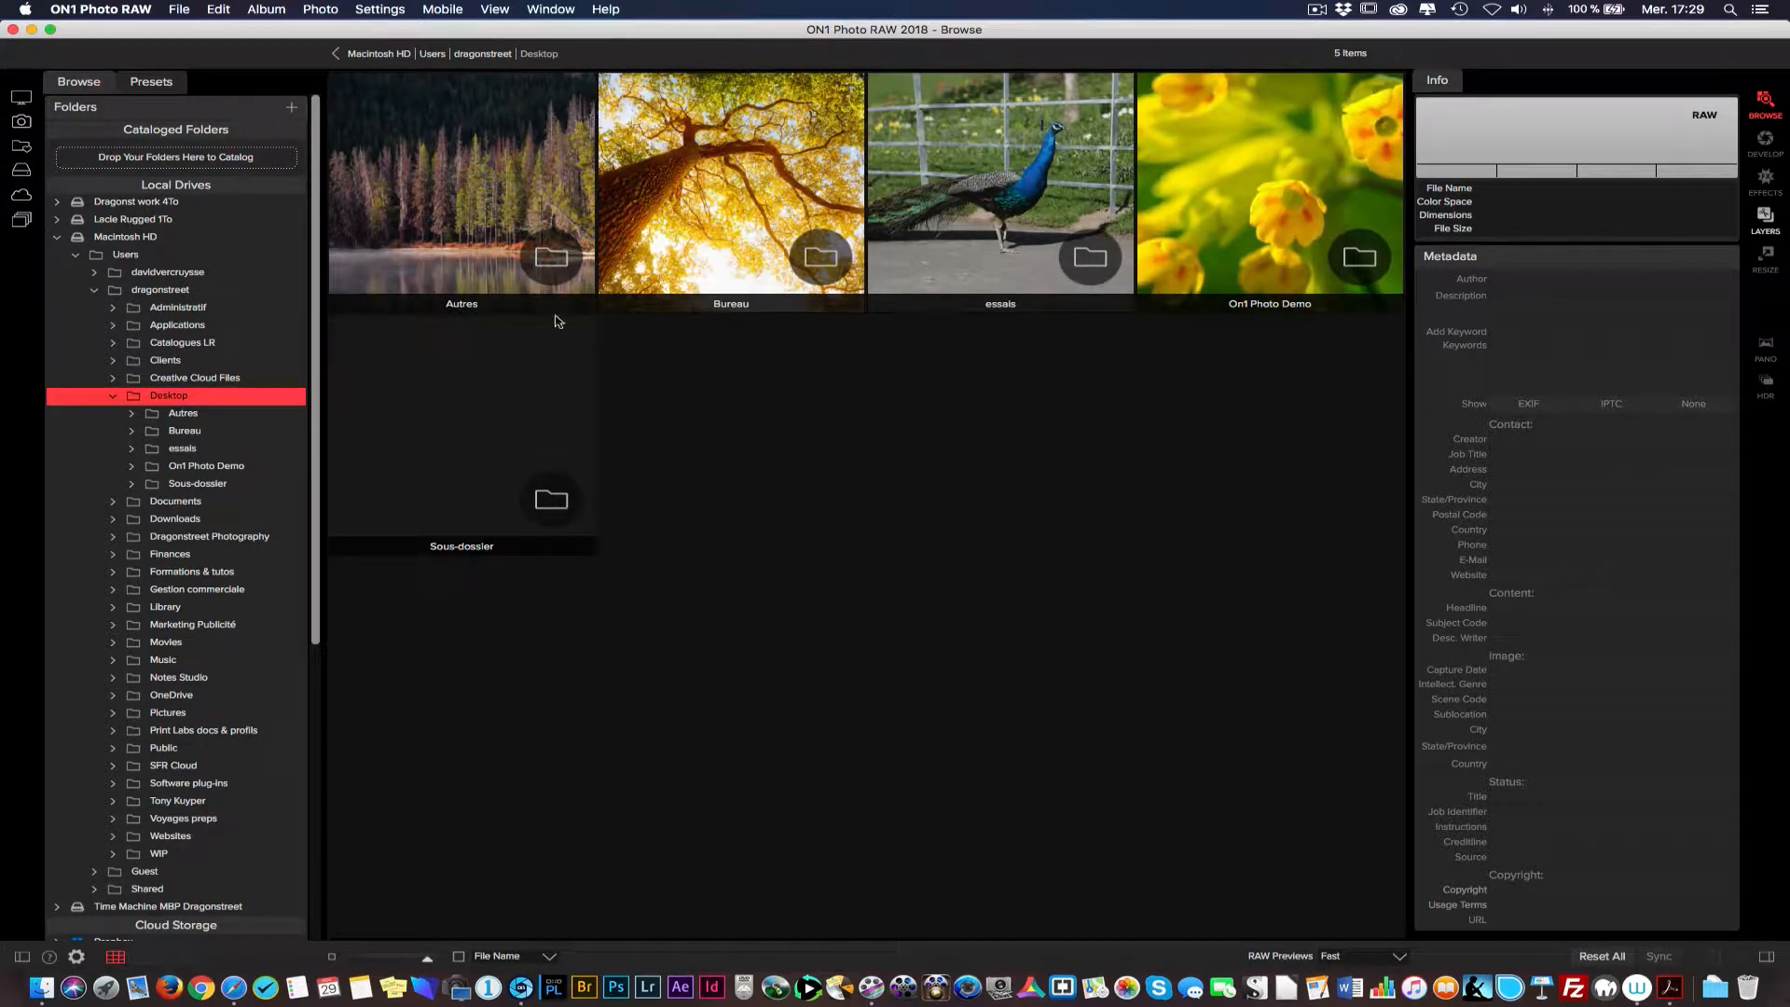
left_click(544, 434)
right_click(433, 435)
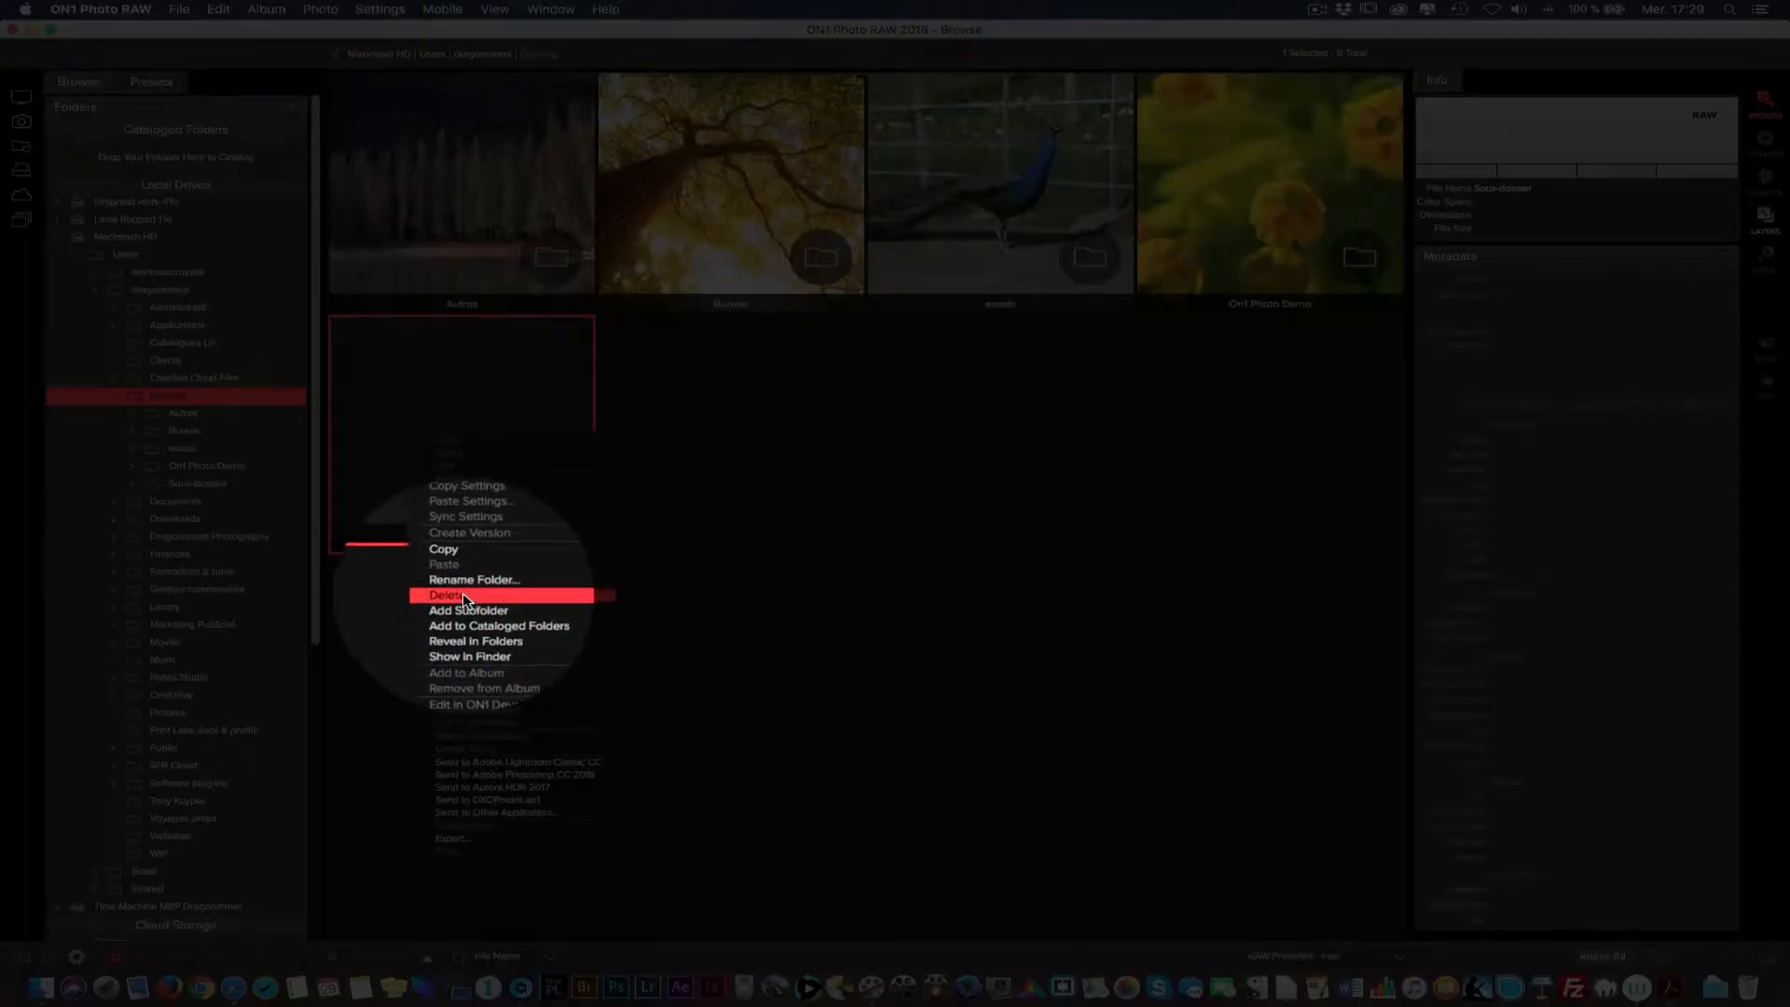
left_click(468, 595)
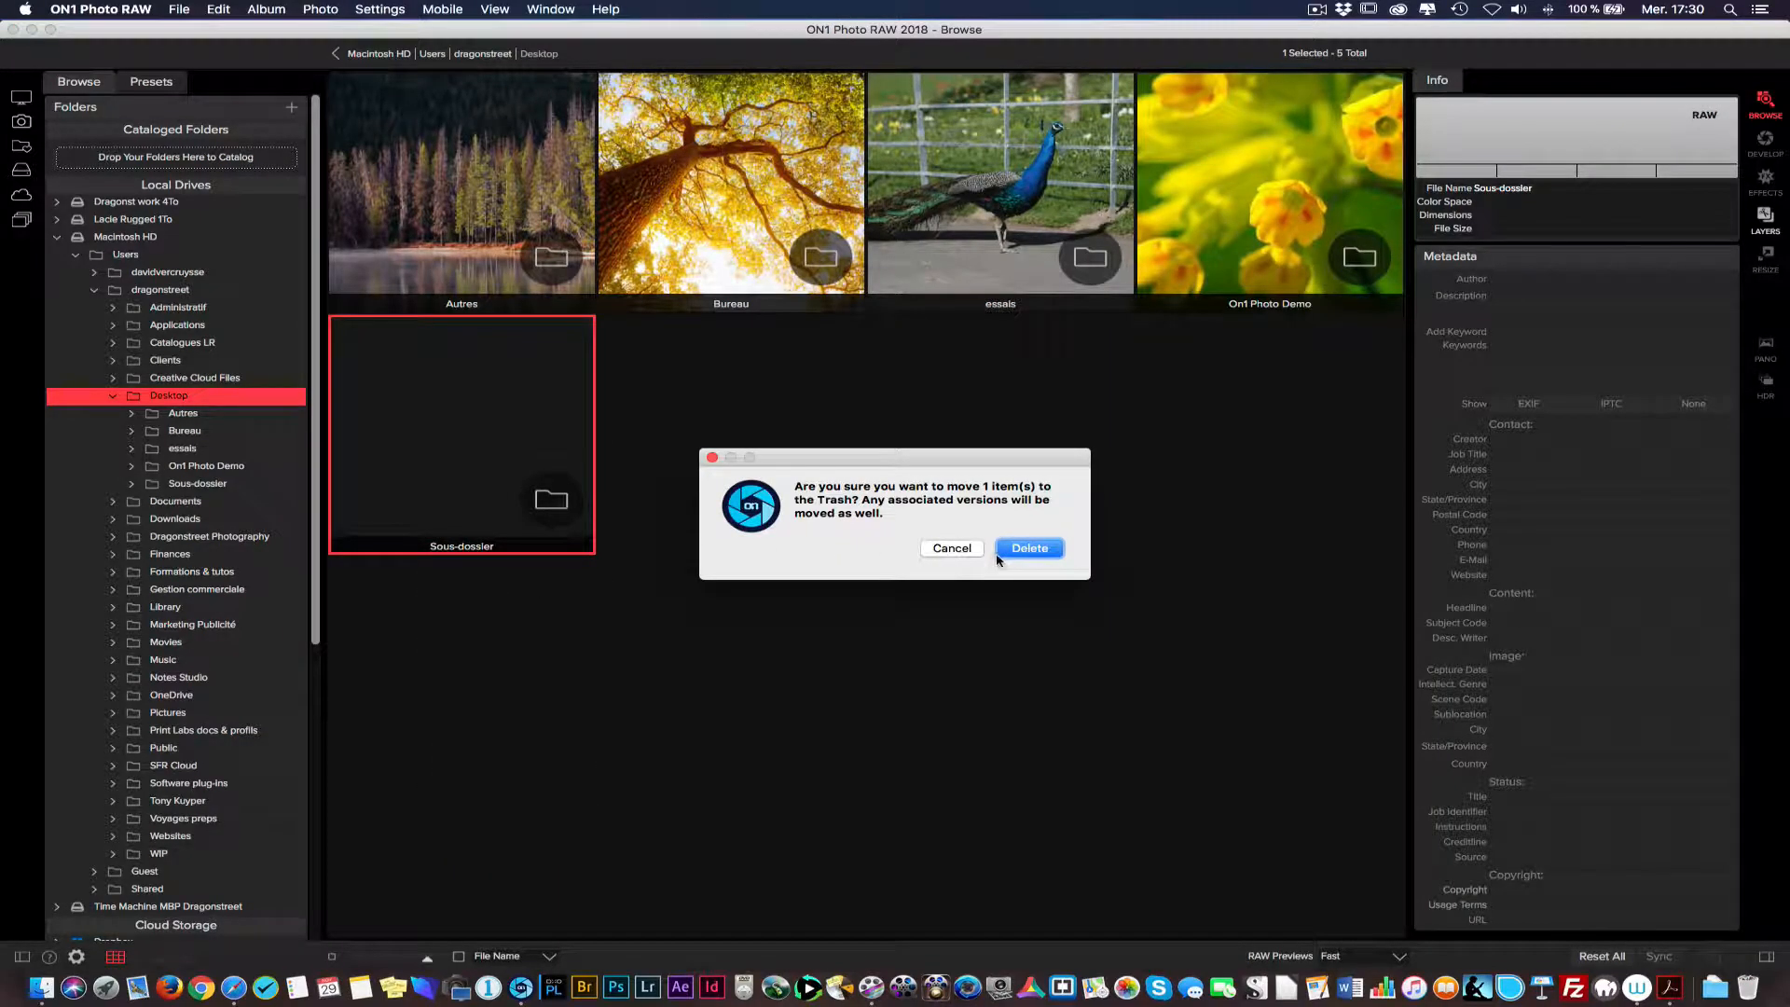
left_click(1029, 549)
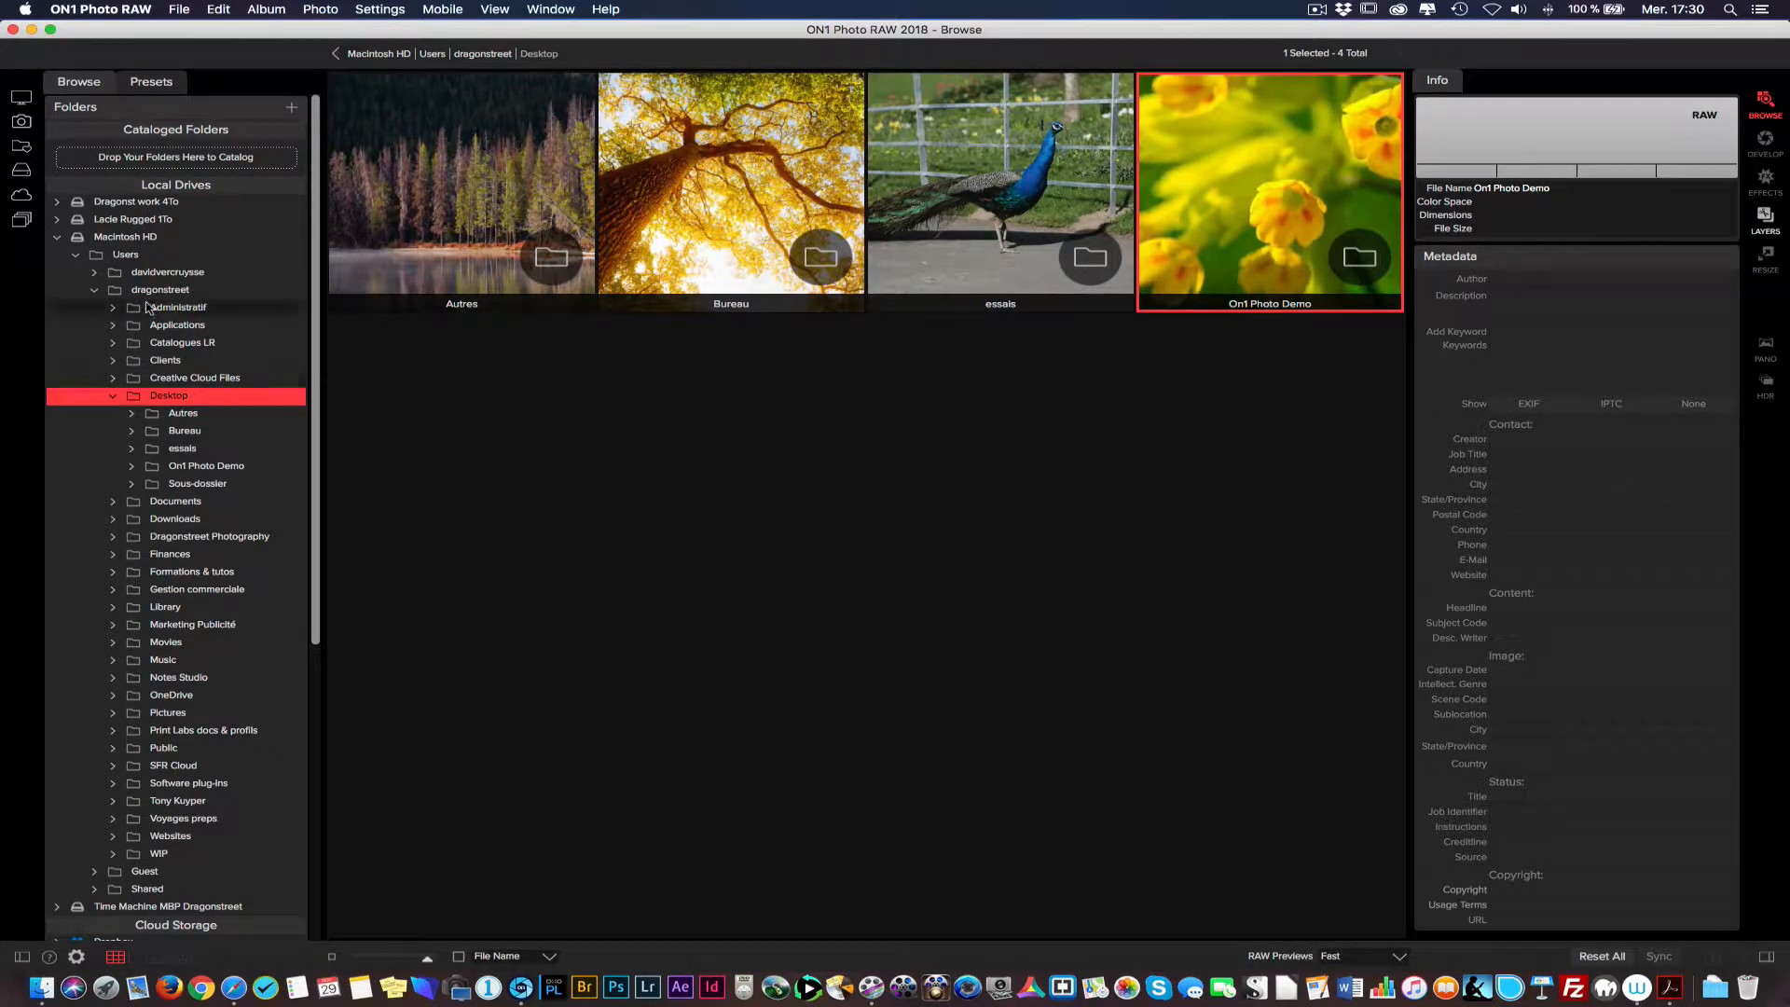
left_click(58, 237)
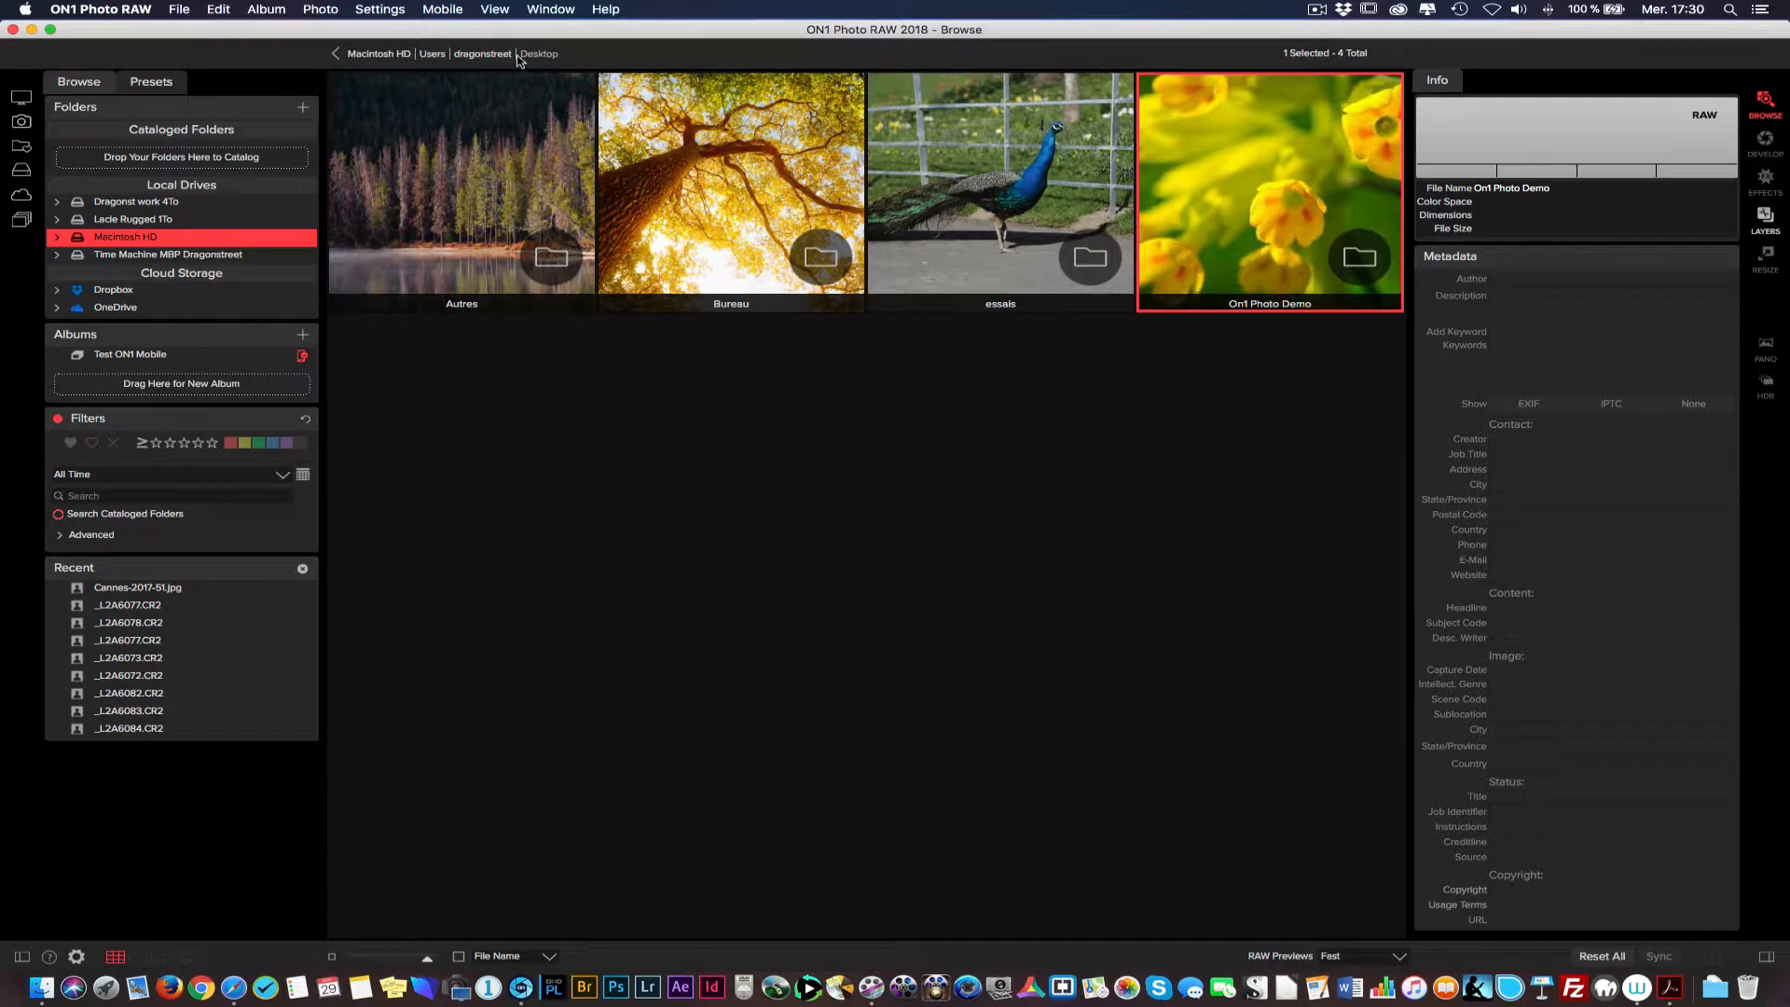
Browse between the On1 Photo Demo and Desktop folders using the folder path, and open the Test ON1 Mobile album
double_click(1272, 218)
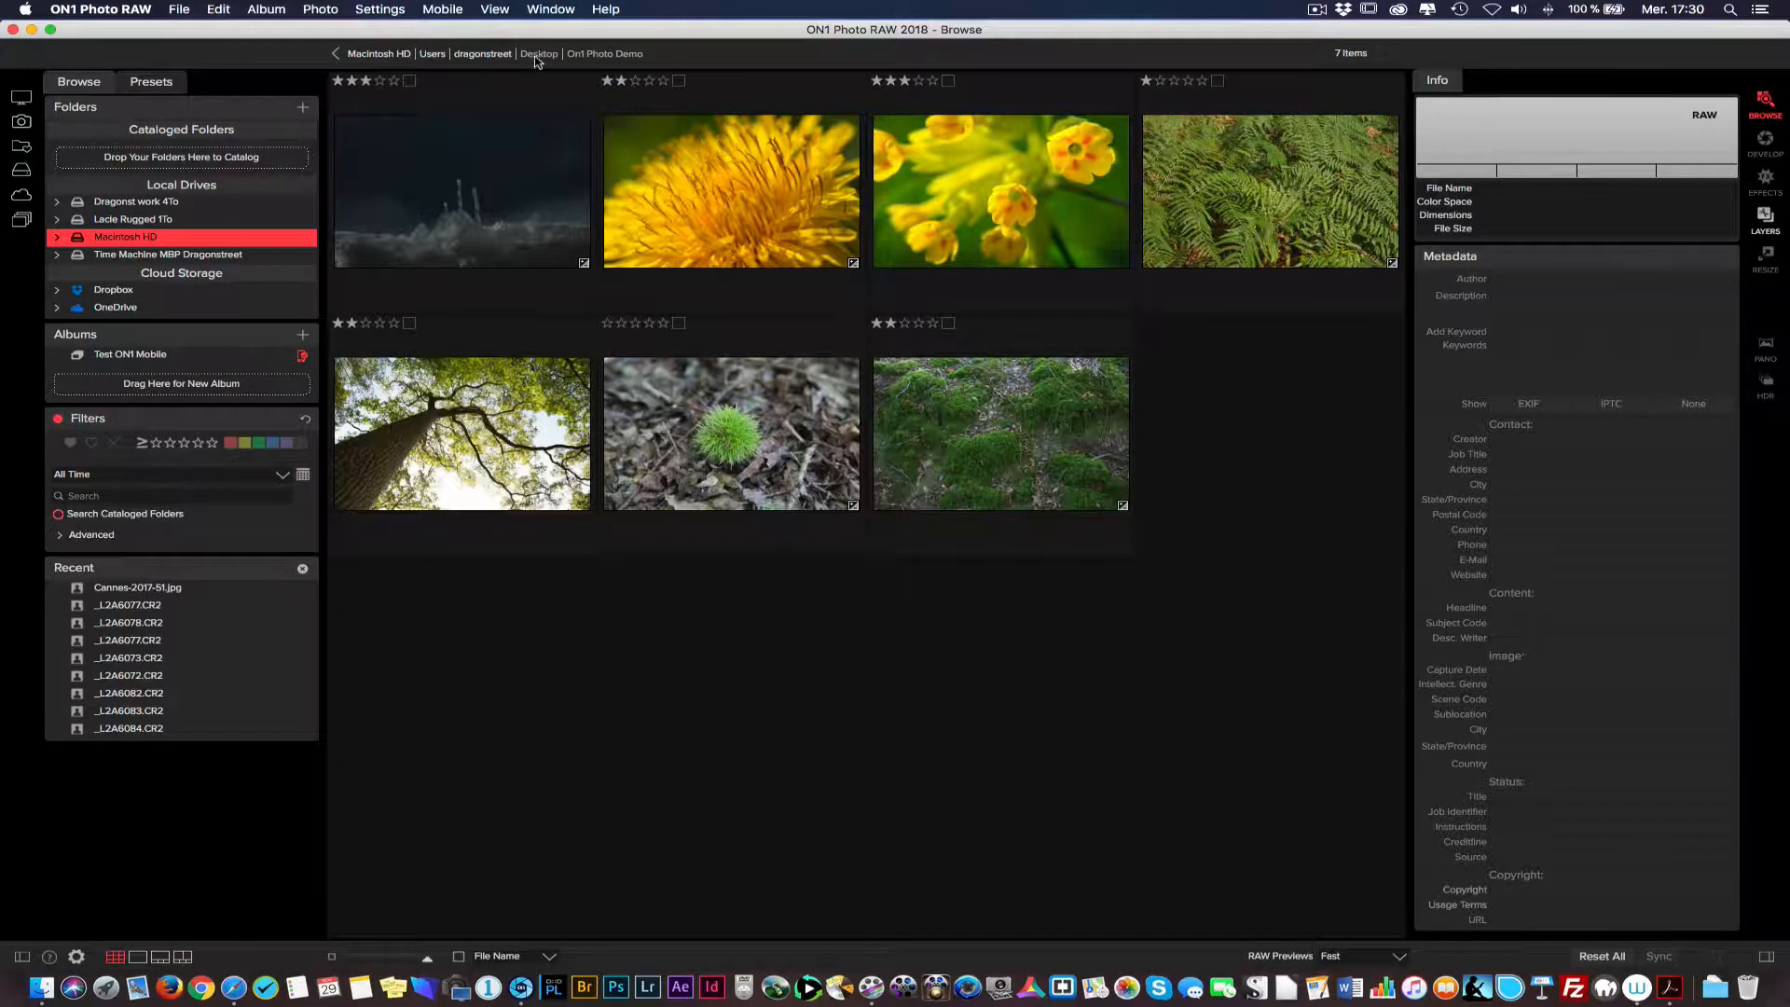
left_click(539, 54)
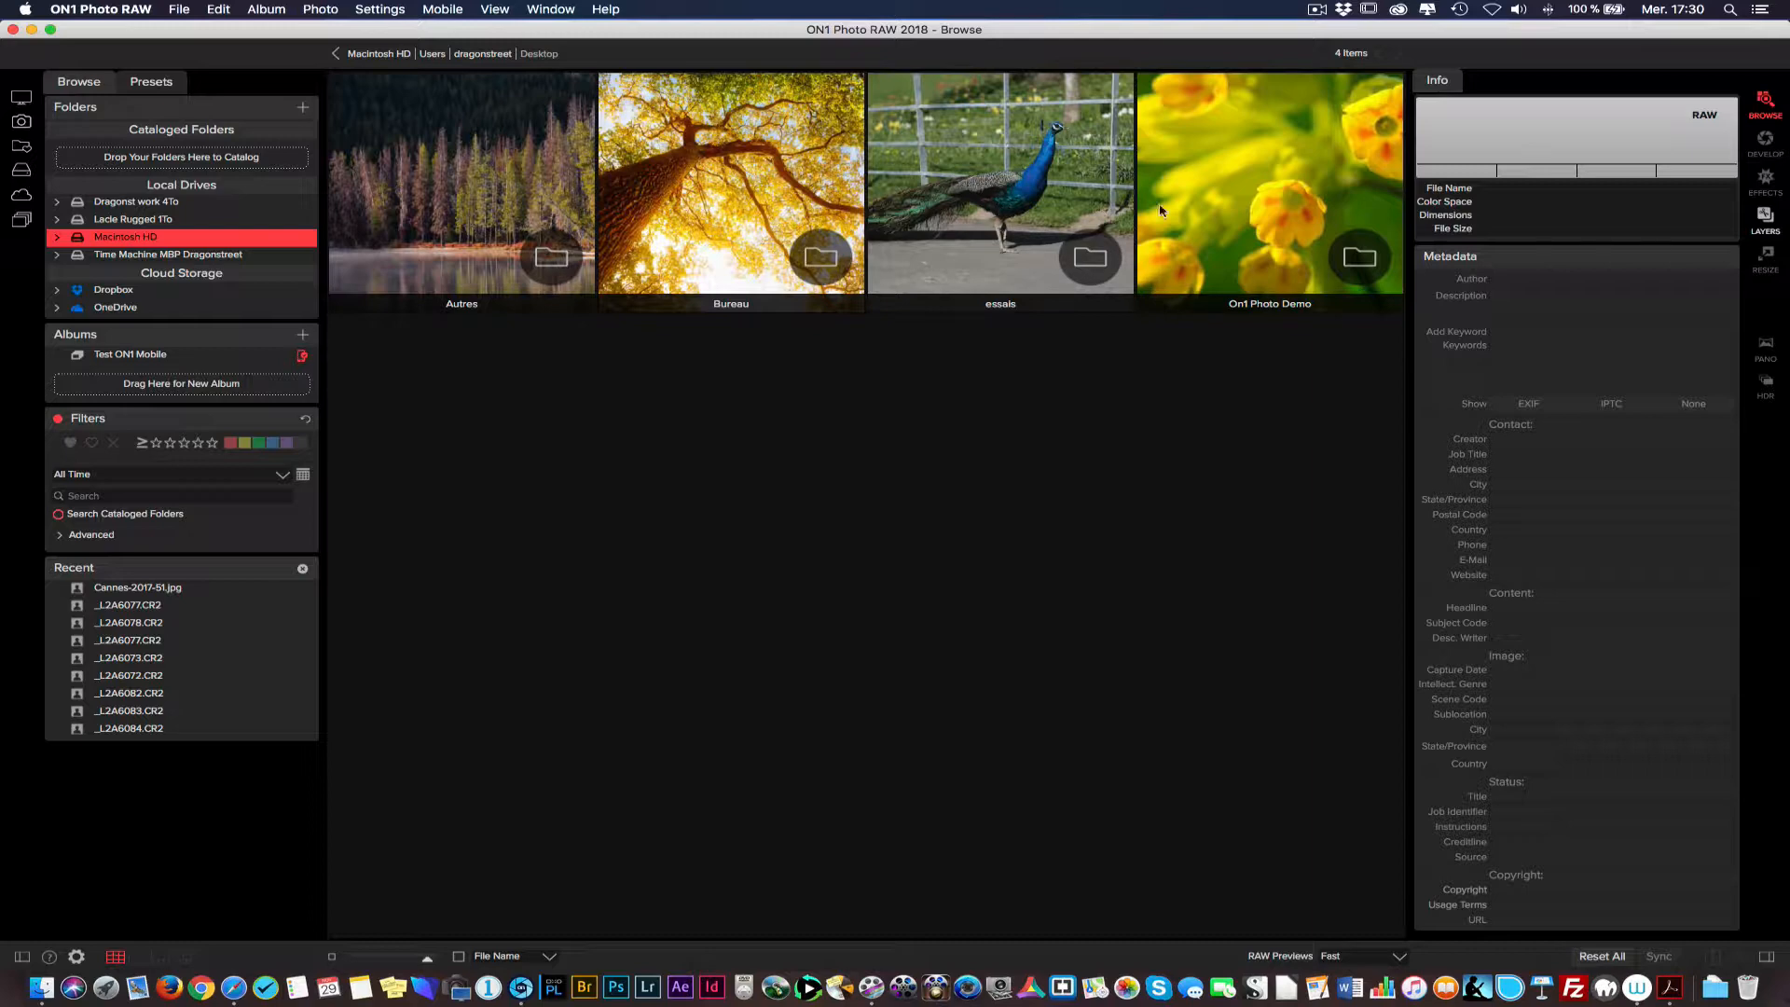
left_click(1278, 199)
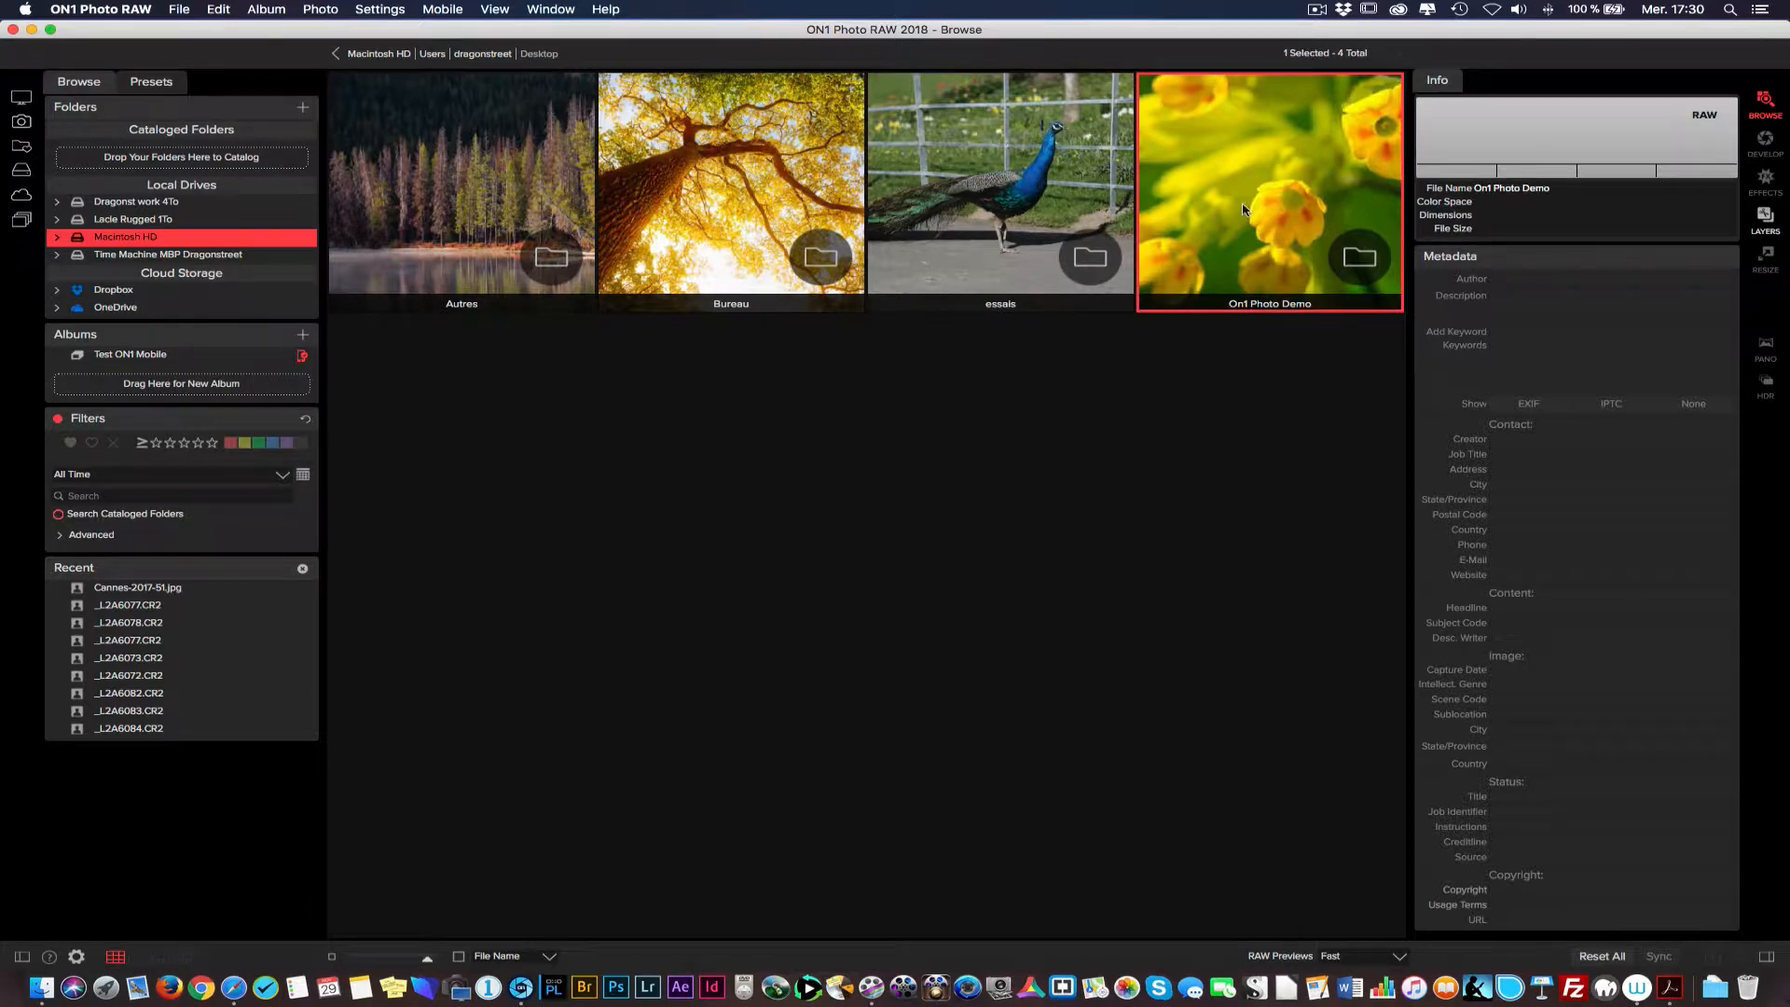
double_click(1249, 207)
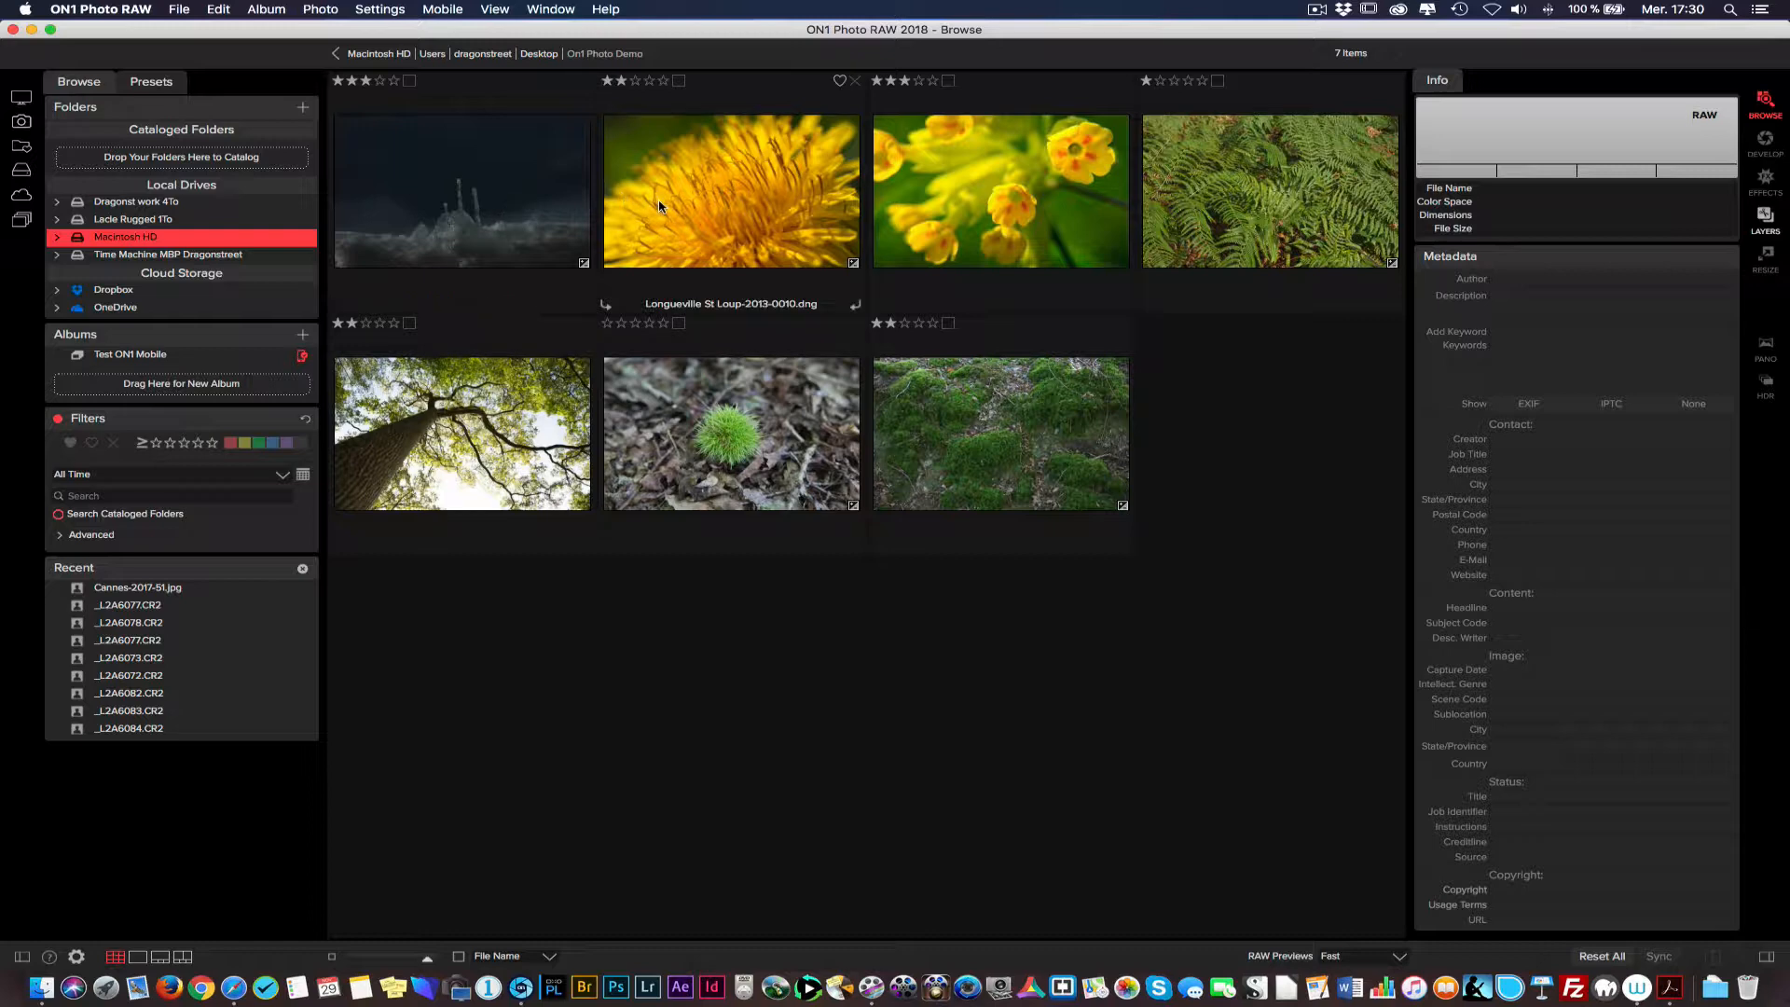
left_click(167, 355)
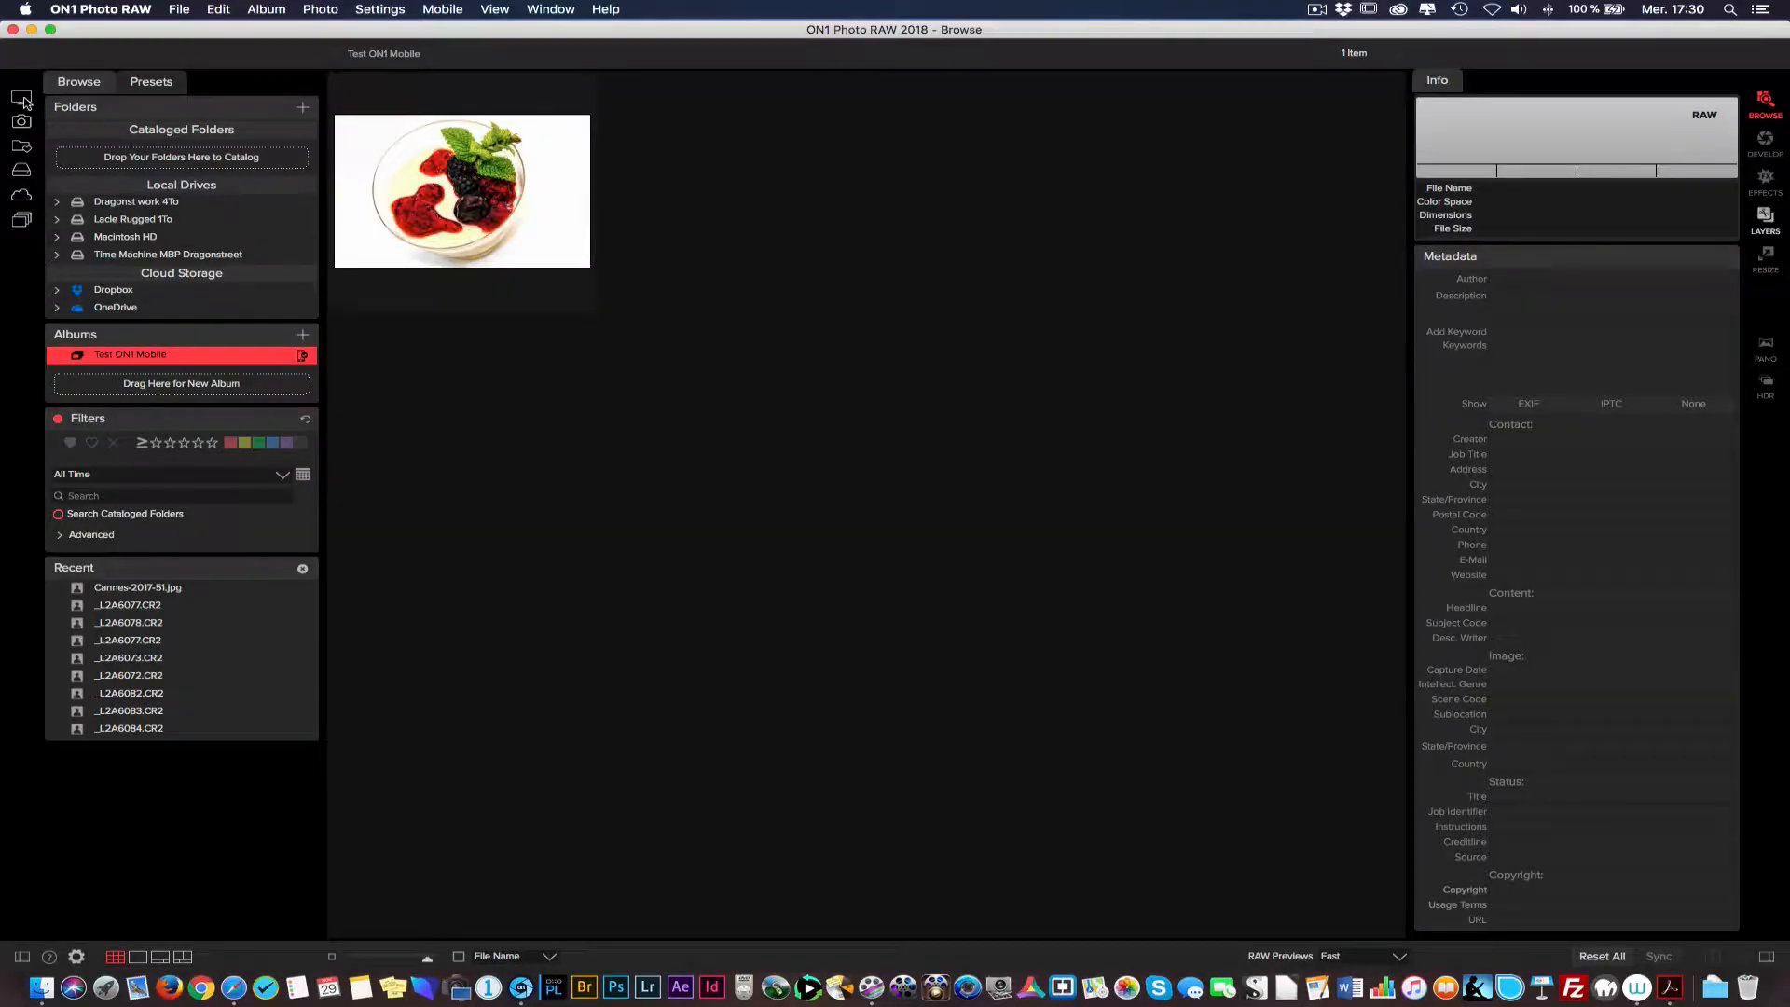
Create an album named Fleurs containing the two yellow flower photos from the On1 Photo Demo folder, and open that album
left_click(20, 97)
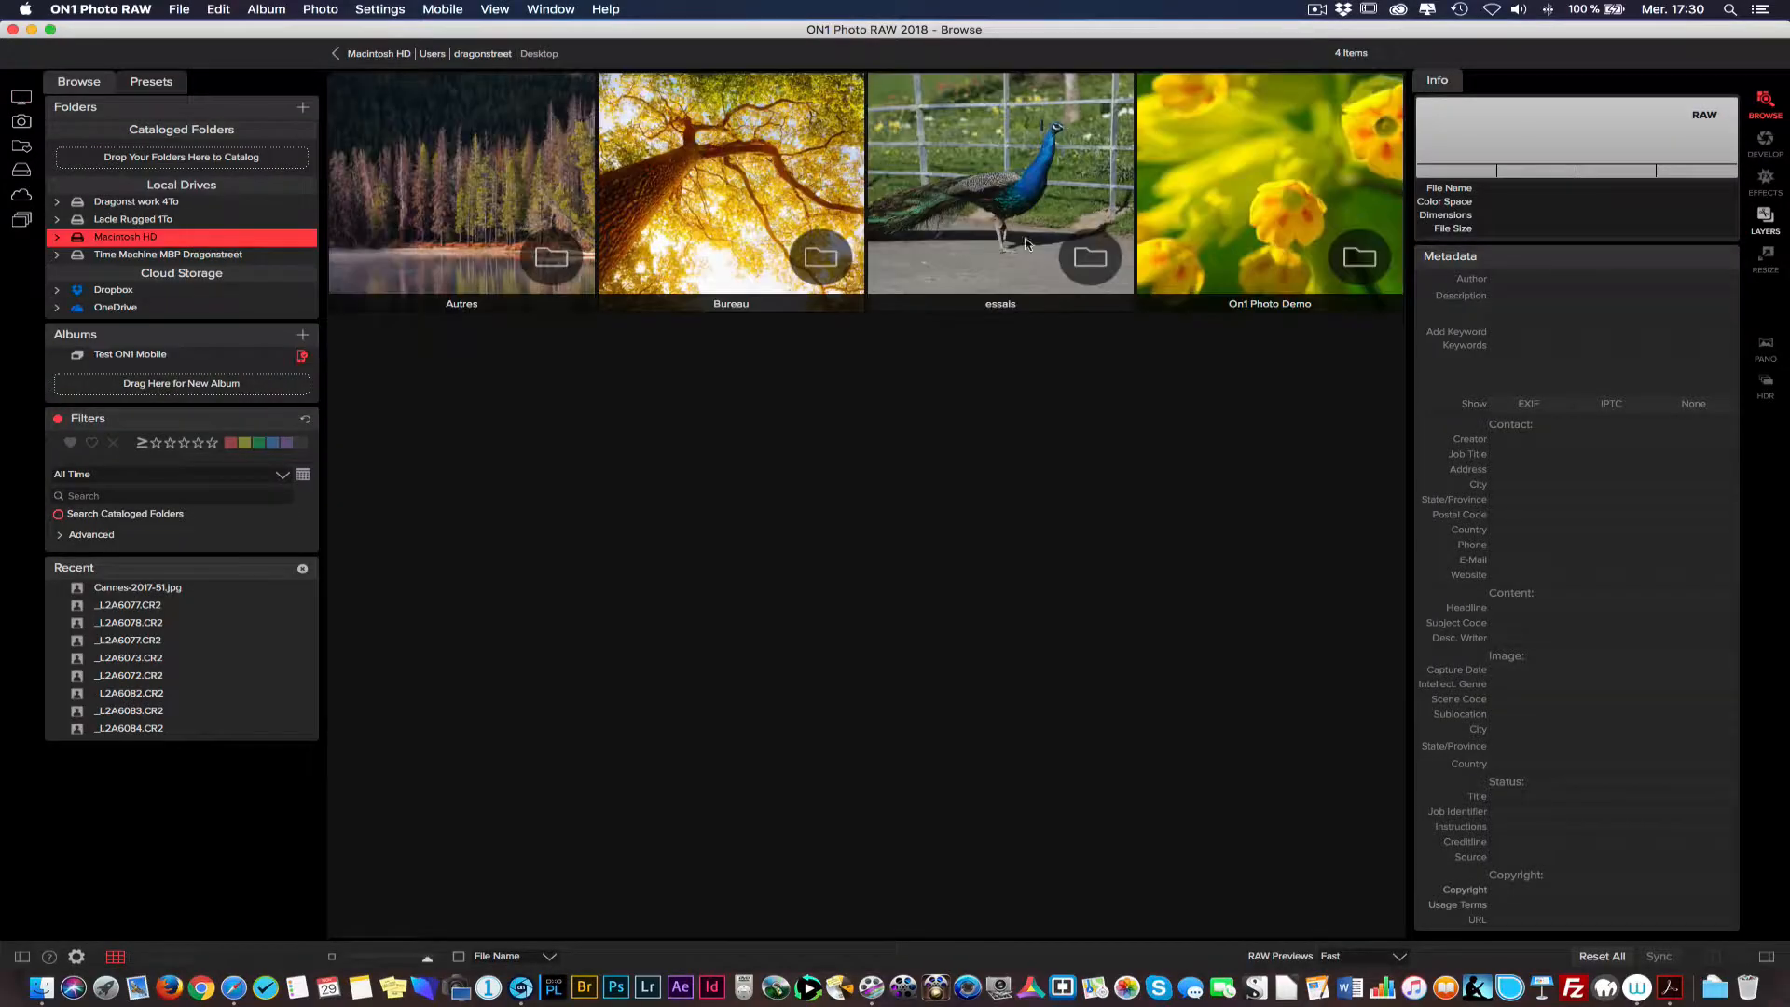
double_click(1199, 167)
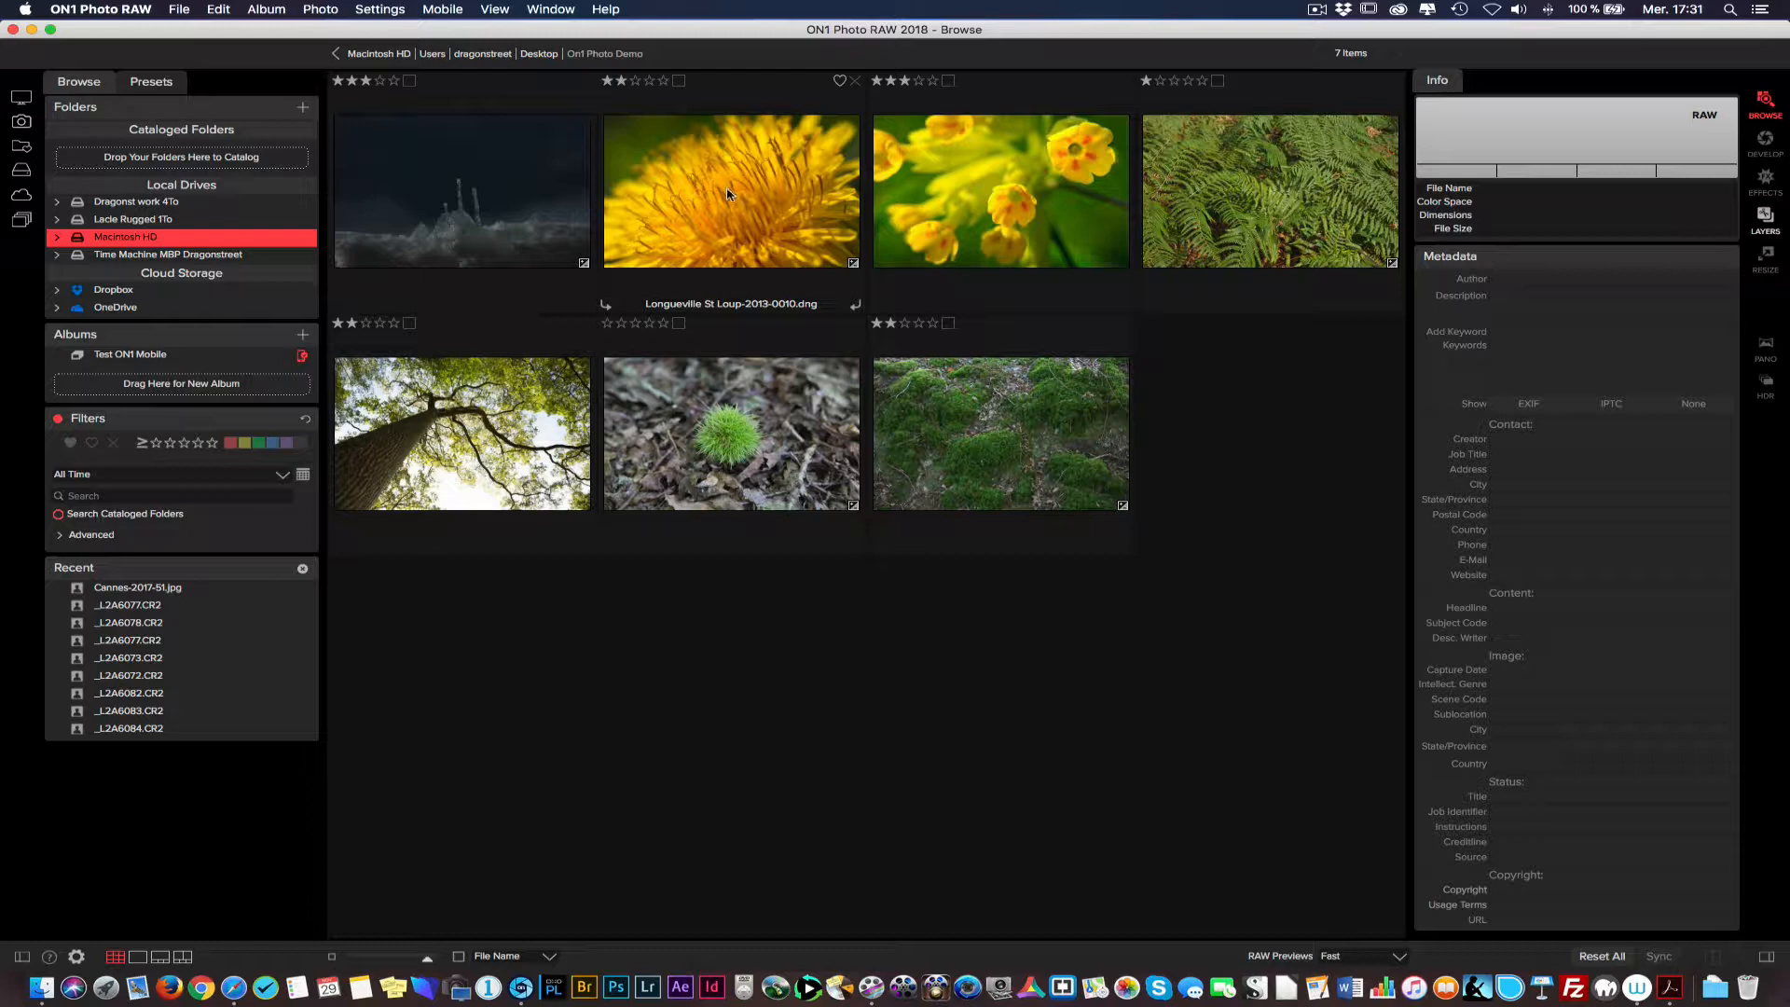
left_click(730, 196)
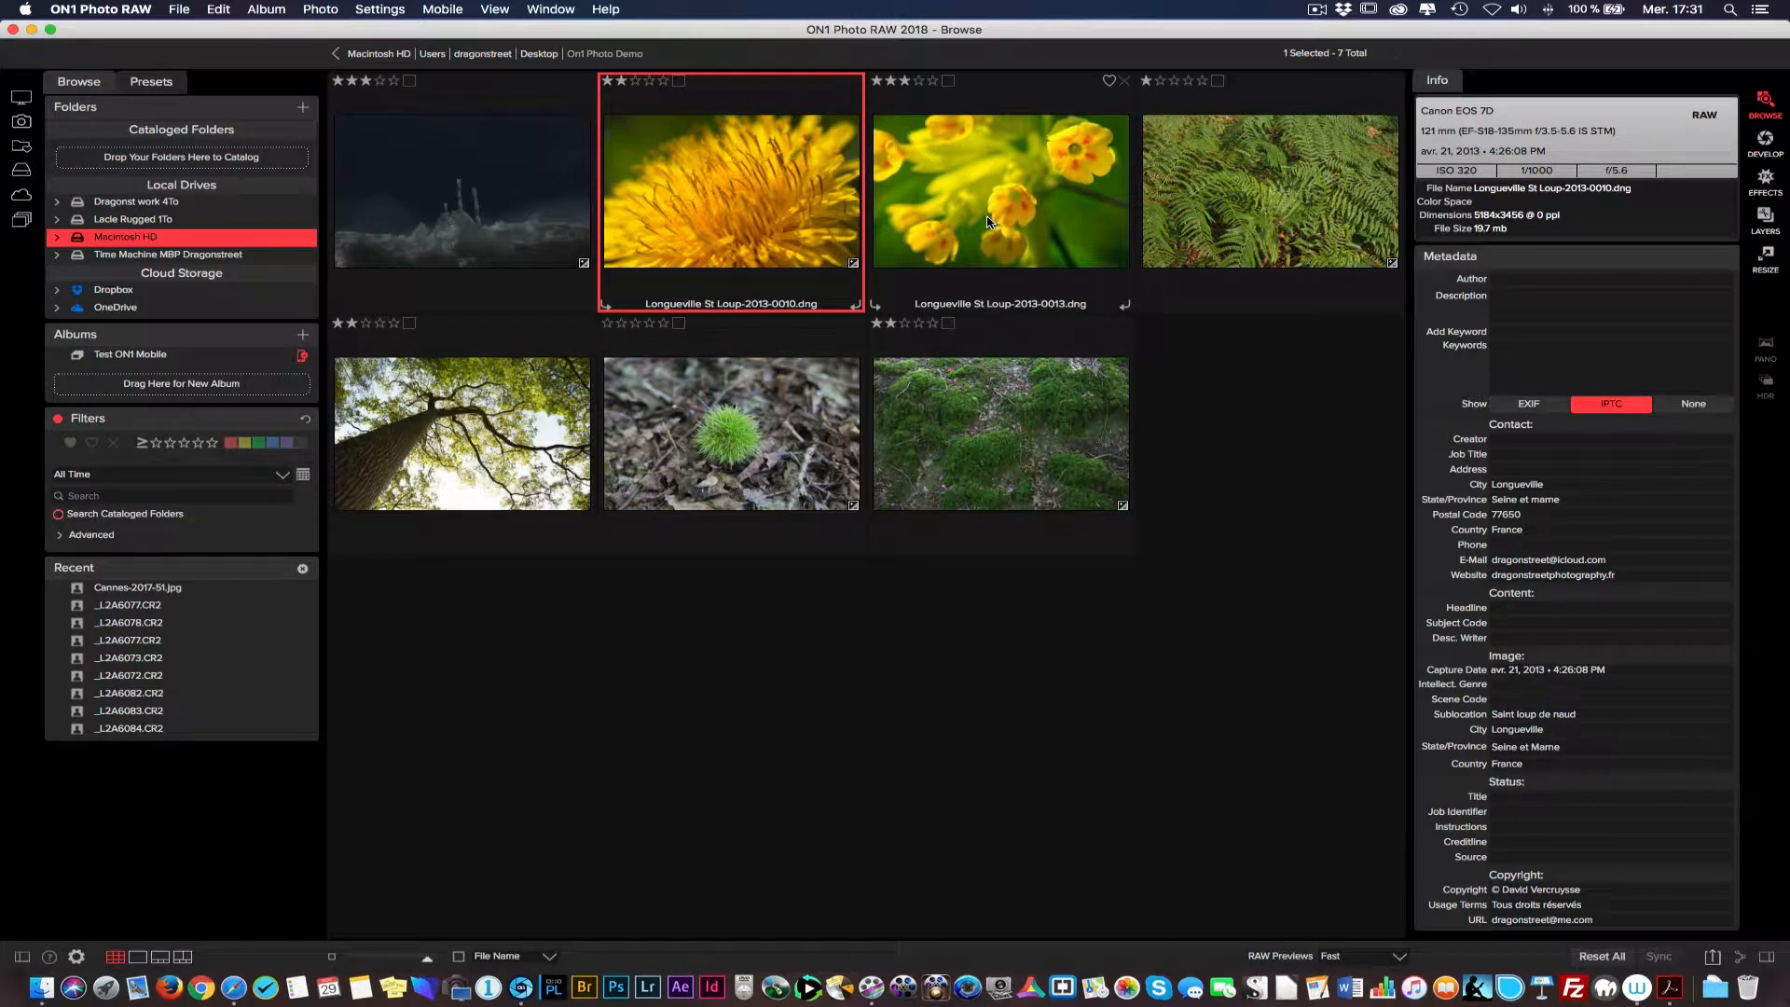
key("super")
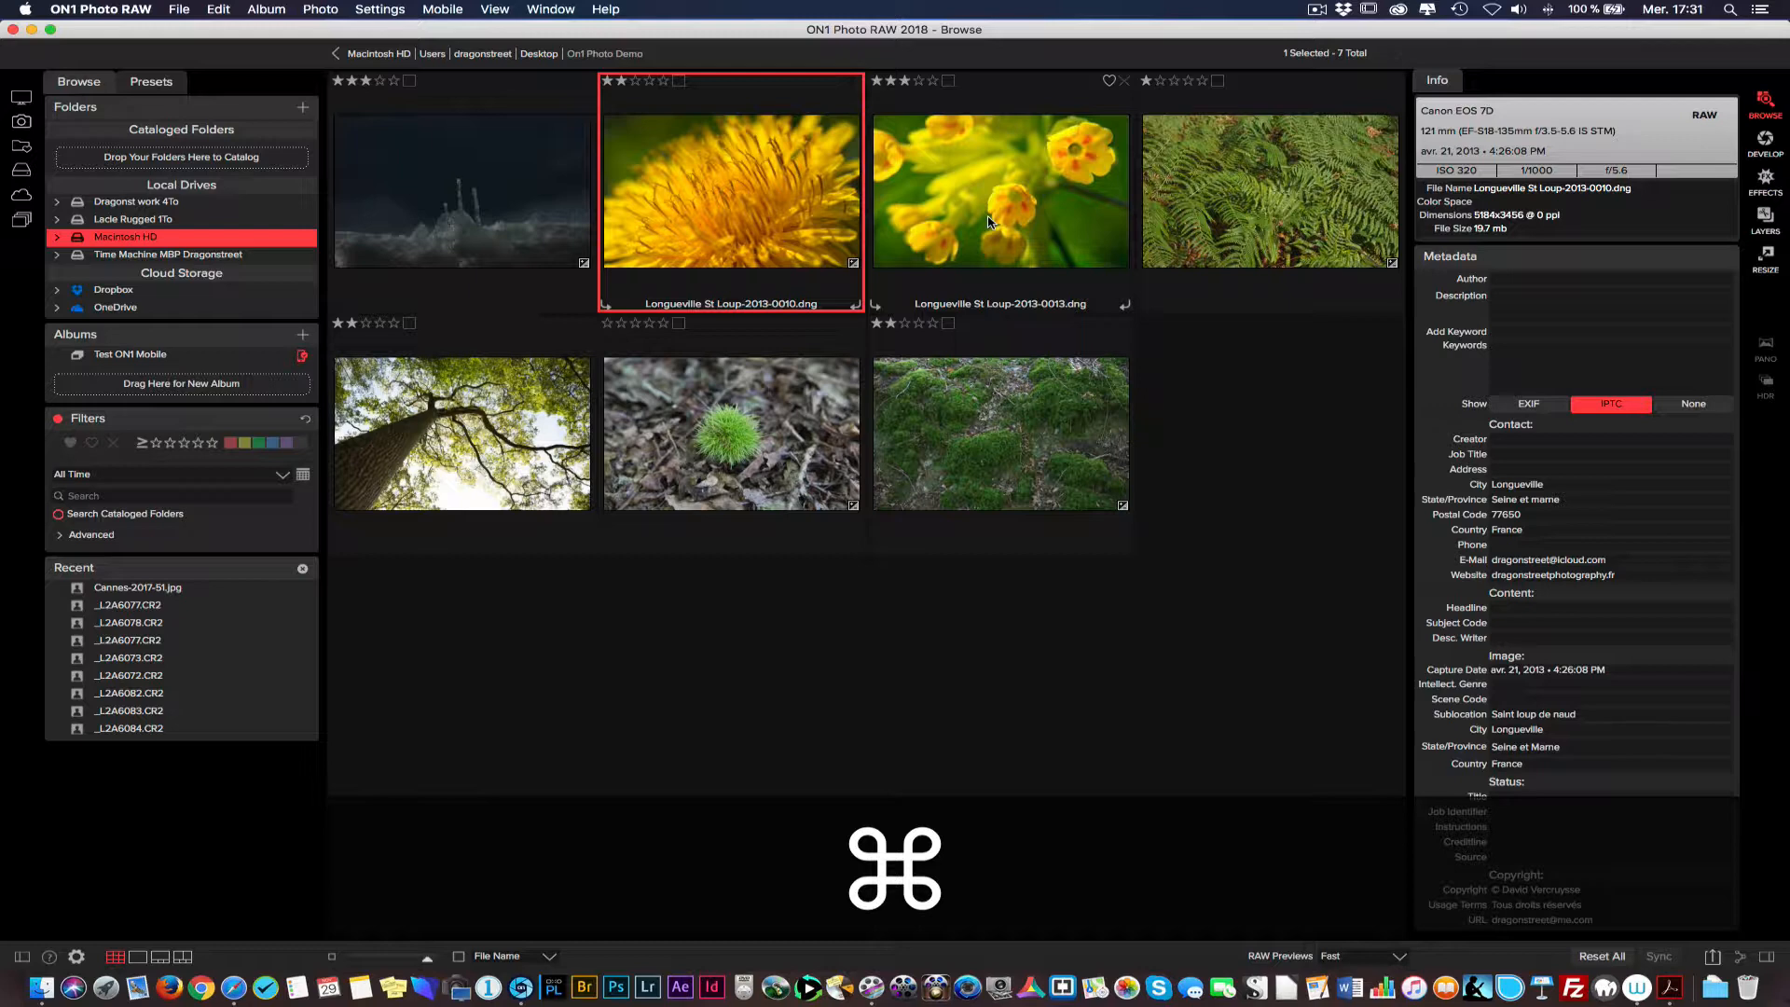
left_click(982, 223, "super")
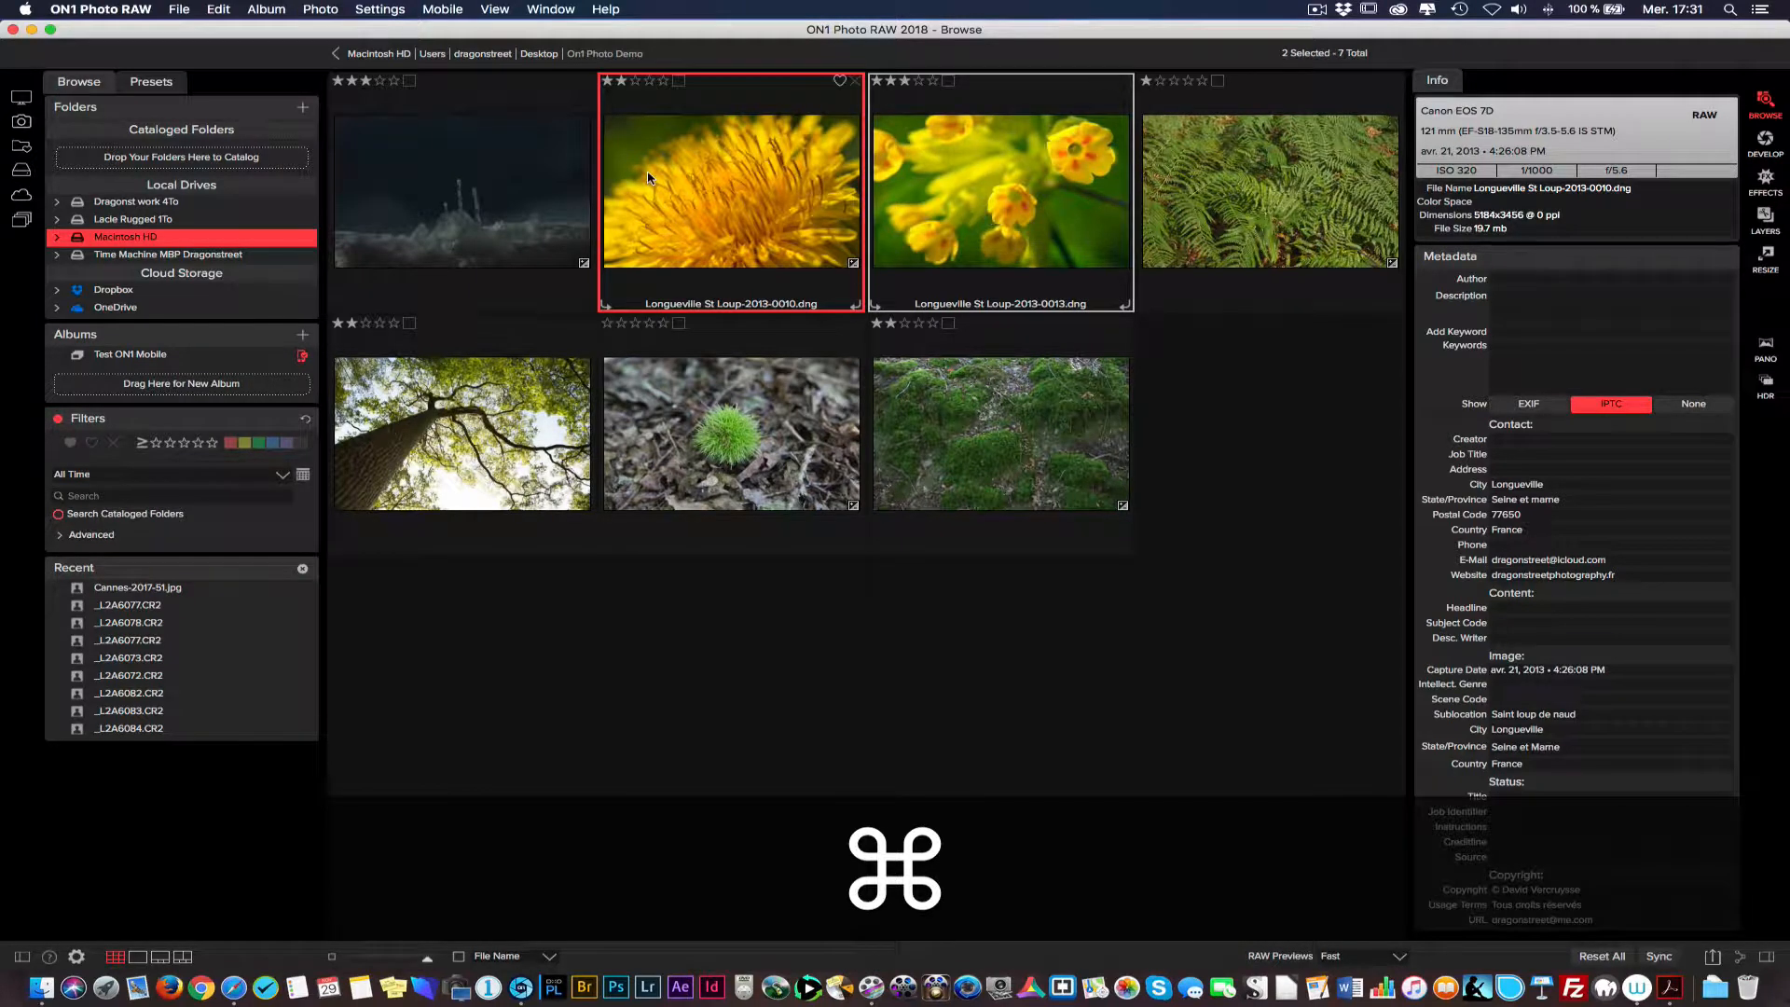
left_click_drag(695, 191, 214, 401)
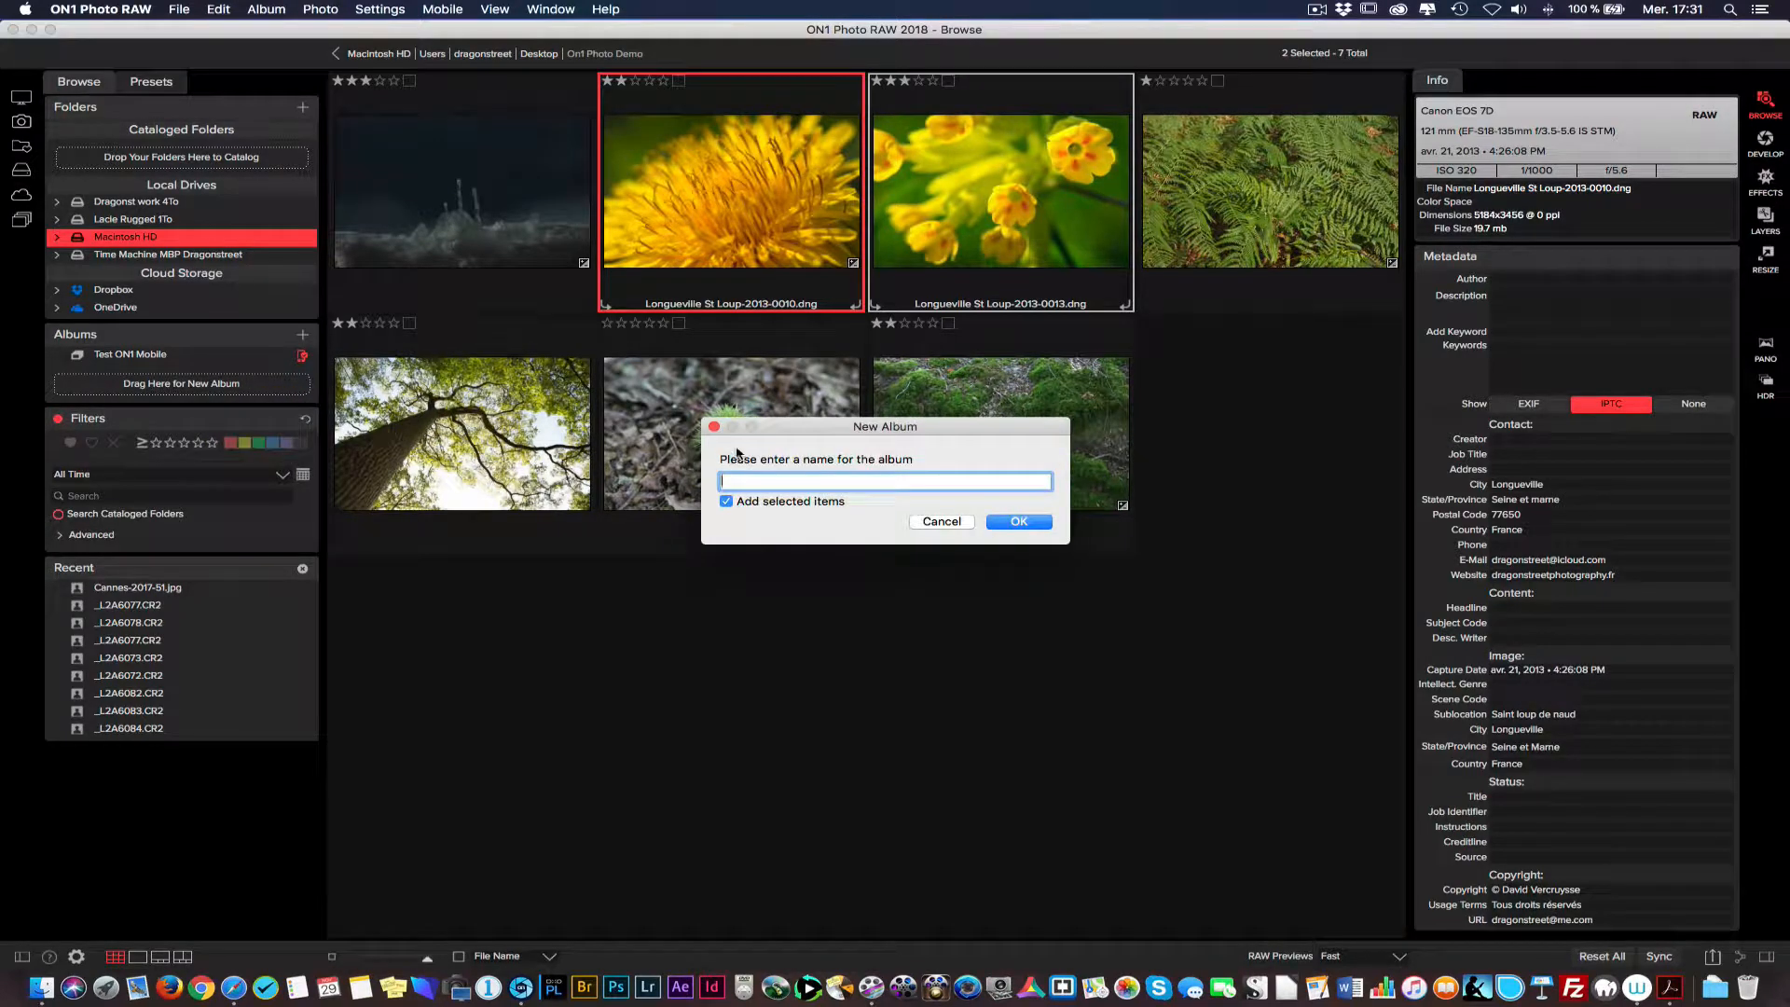
type("Fleurs")
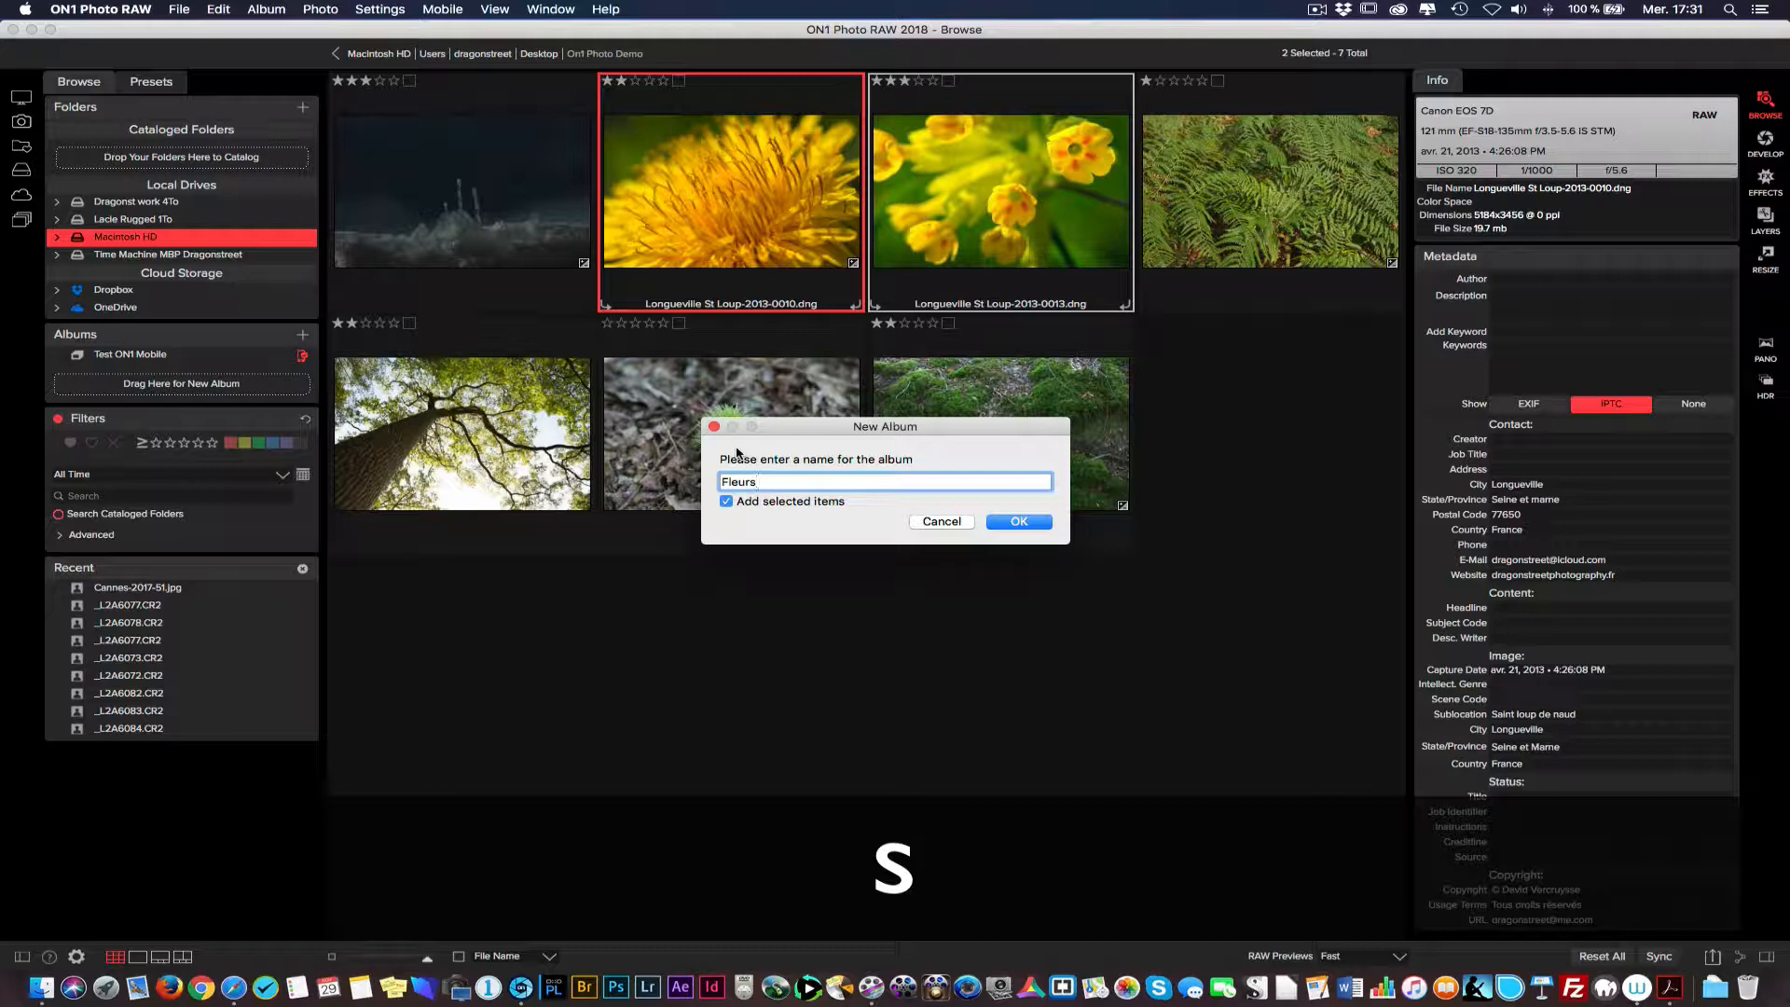
key("Return")
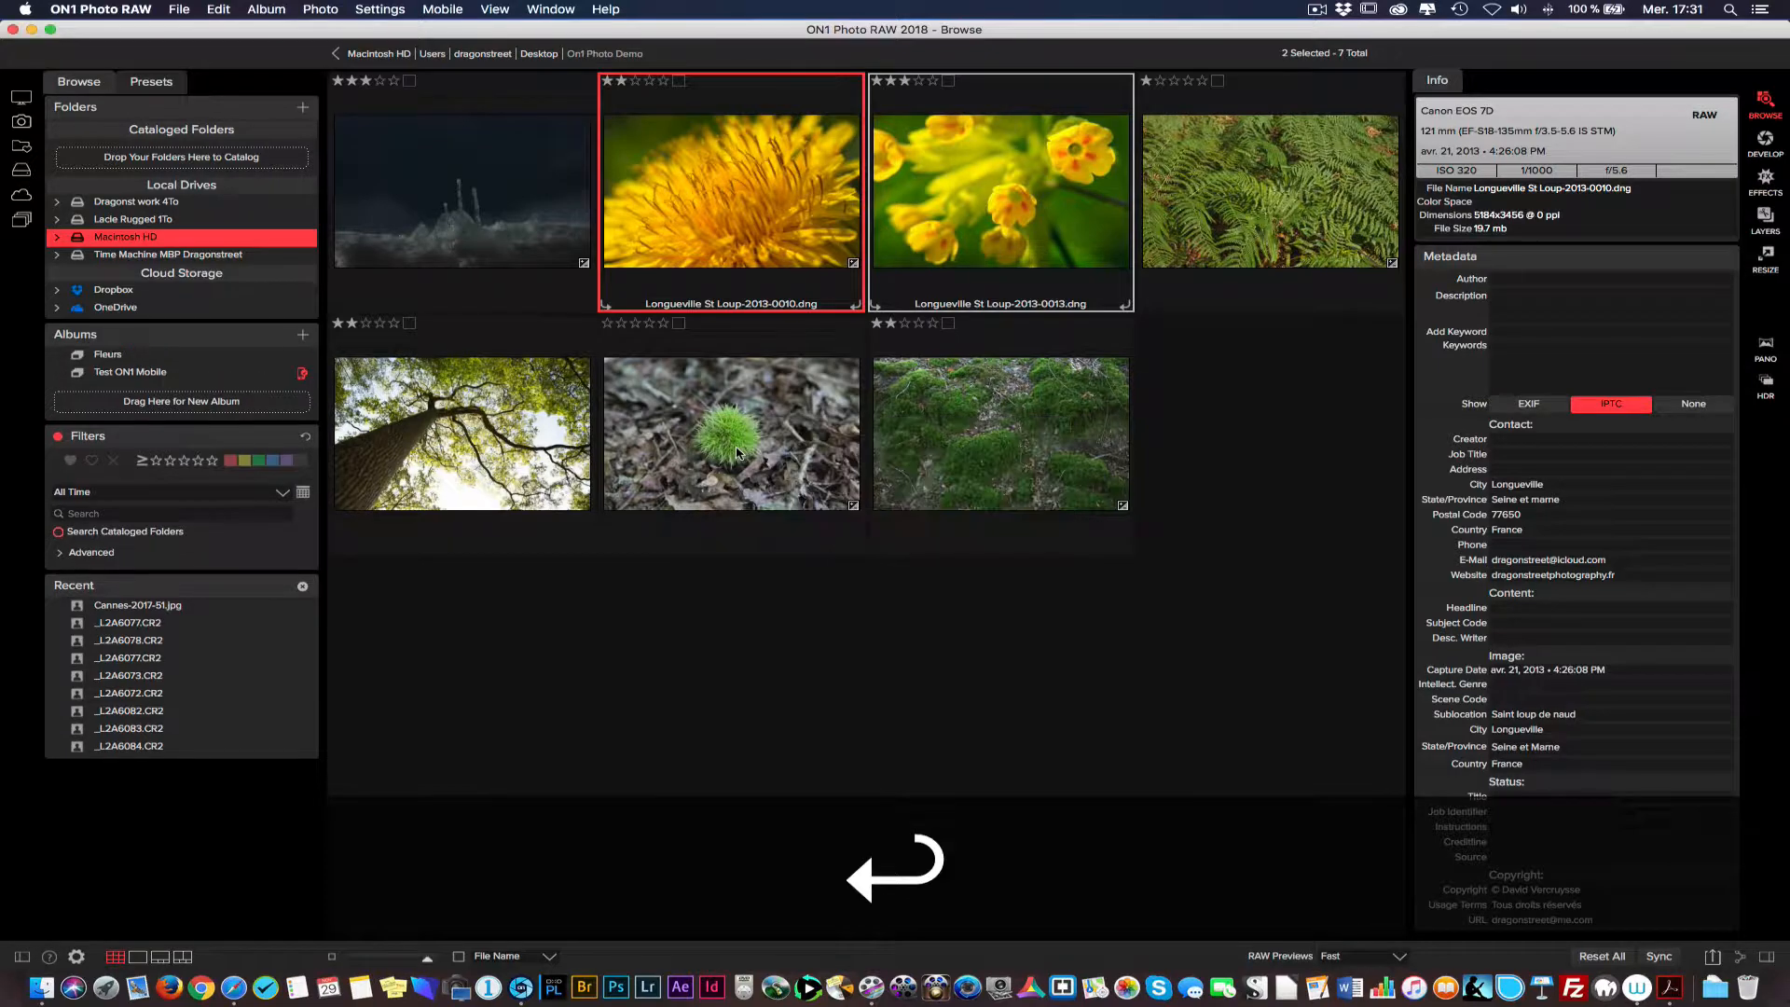
left_click(137, 358)
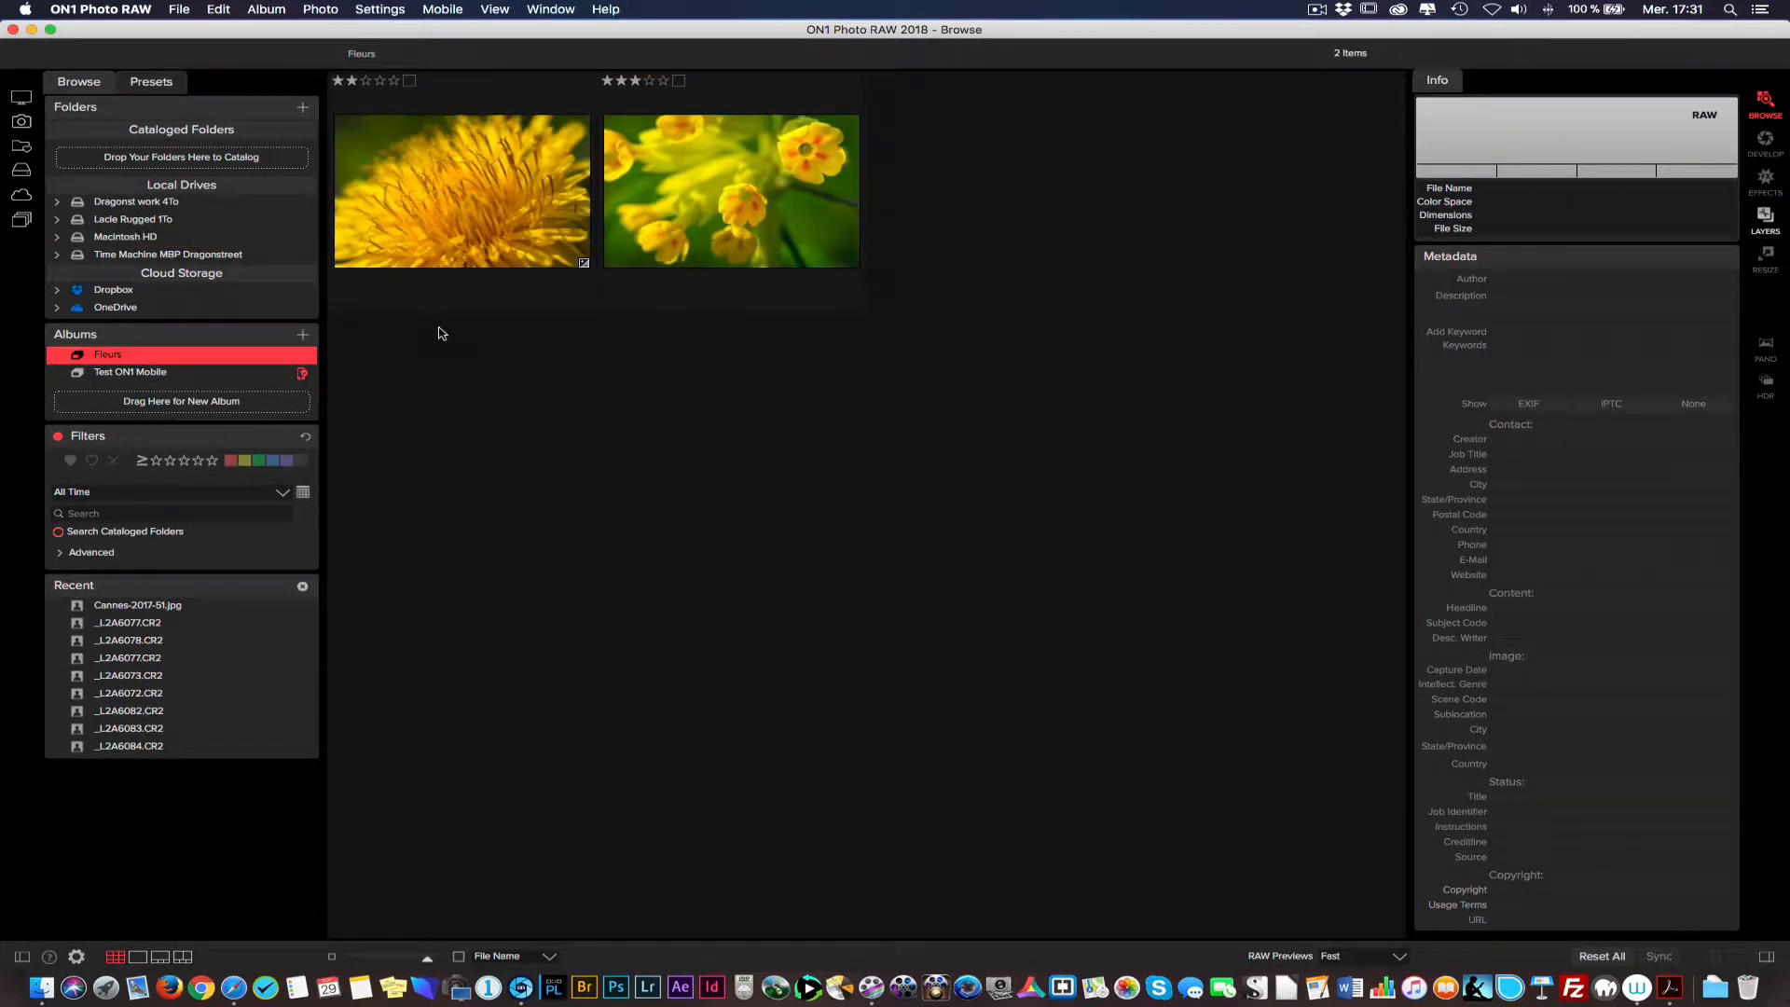
Open the On1 Photo Demo folder from the Desktop and return to the Desktop folder
left_click(21, 98)
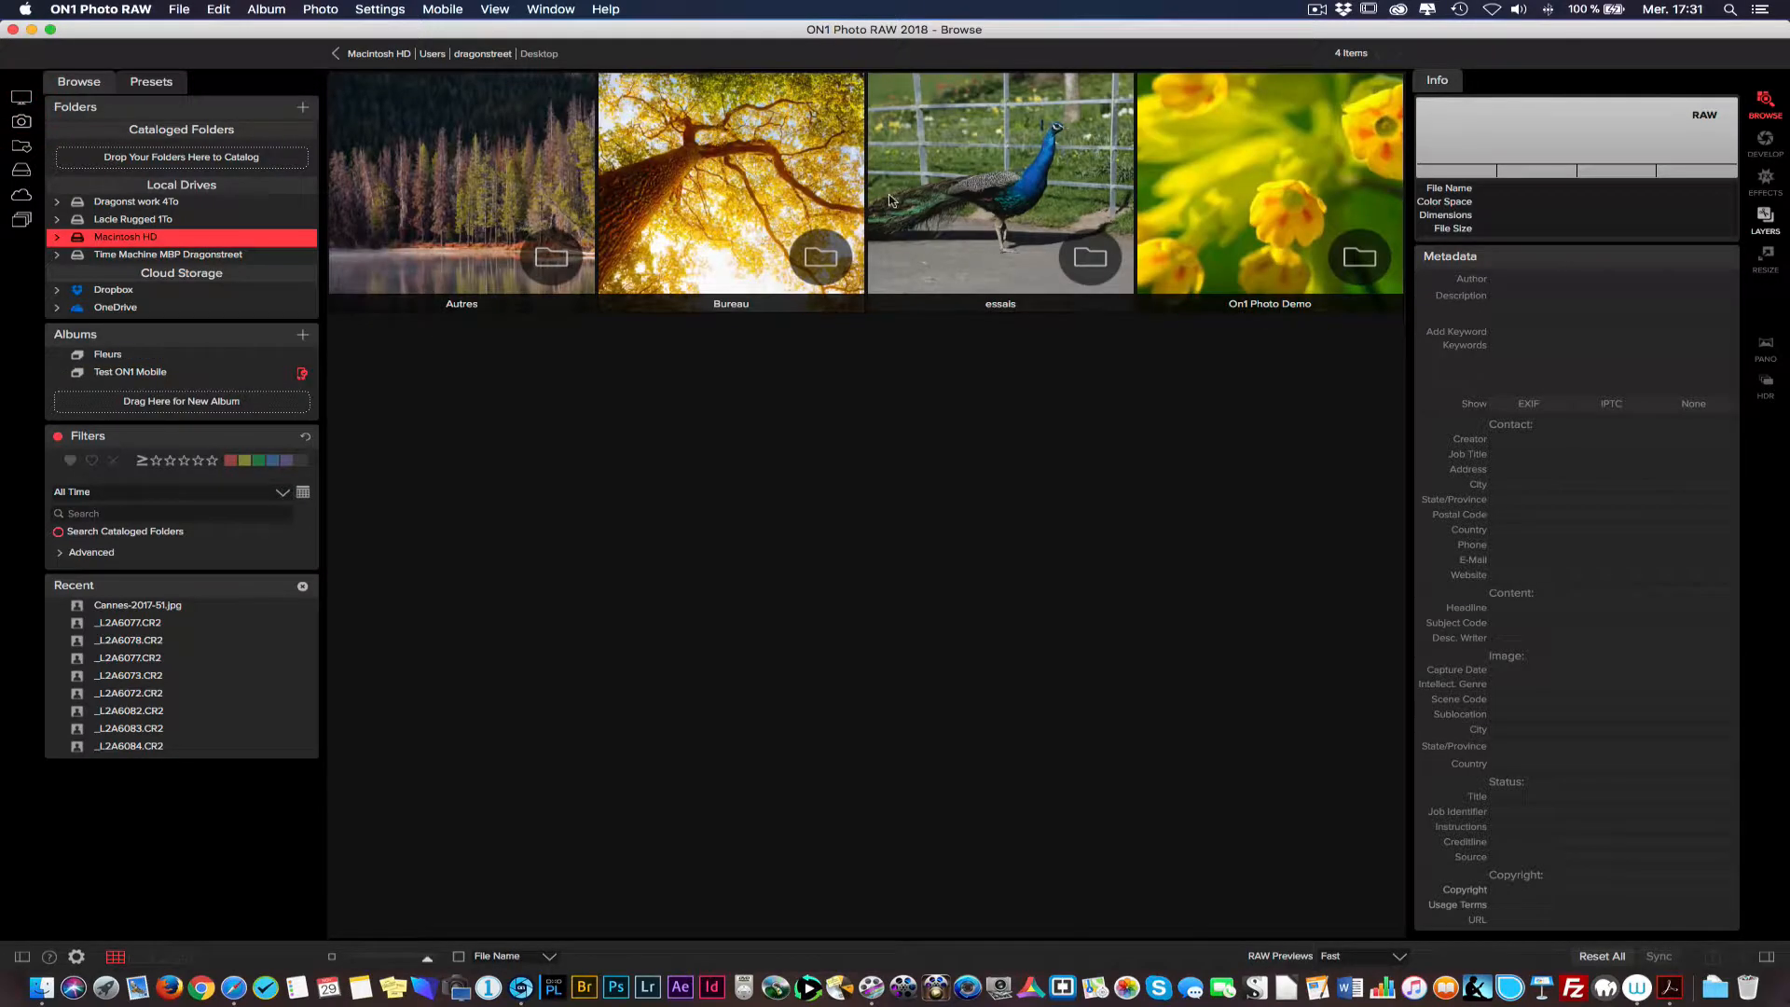
double_click(1245, 170)
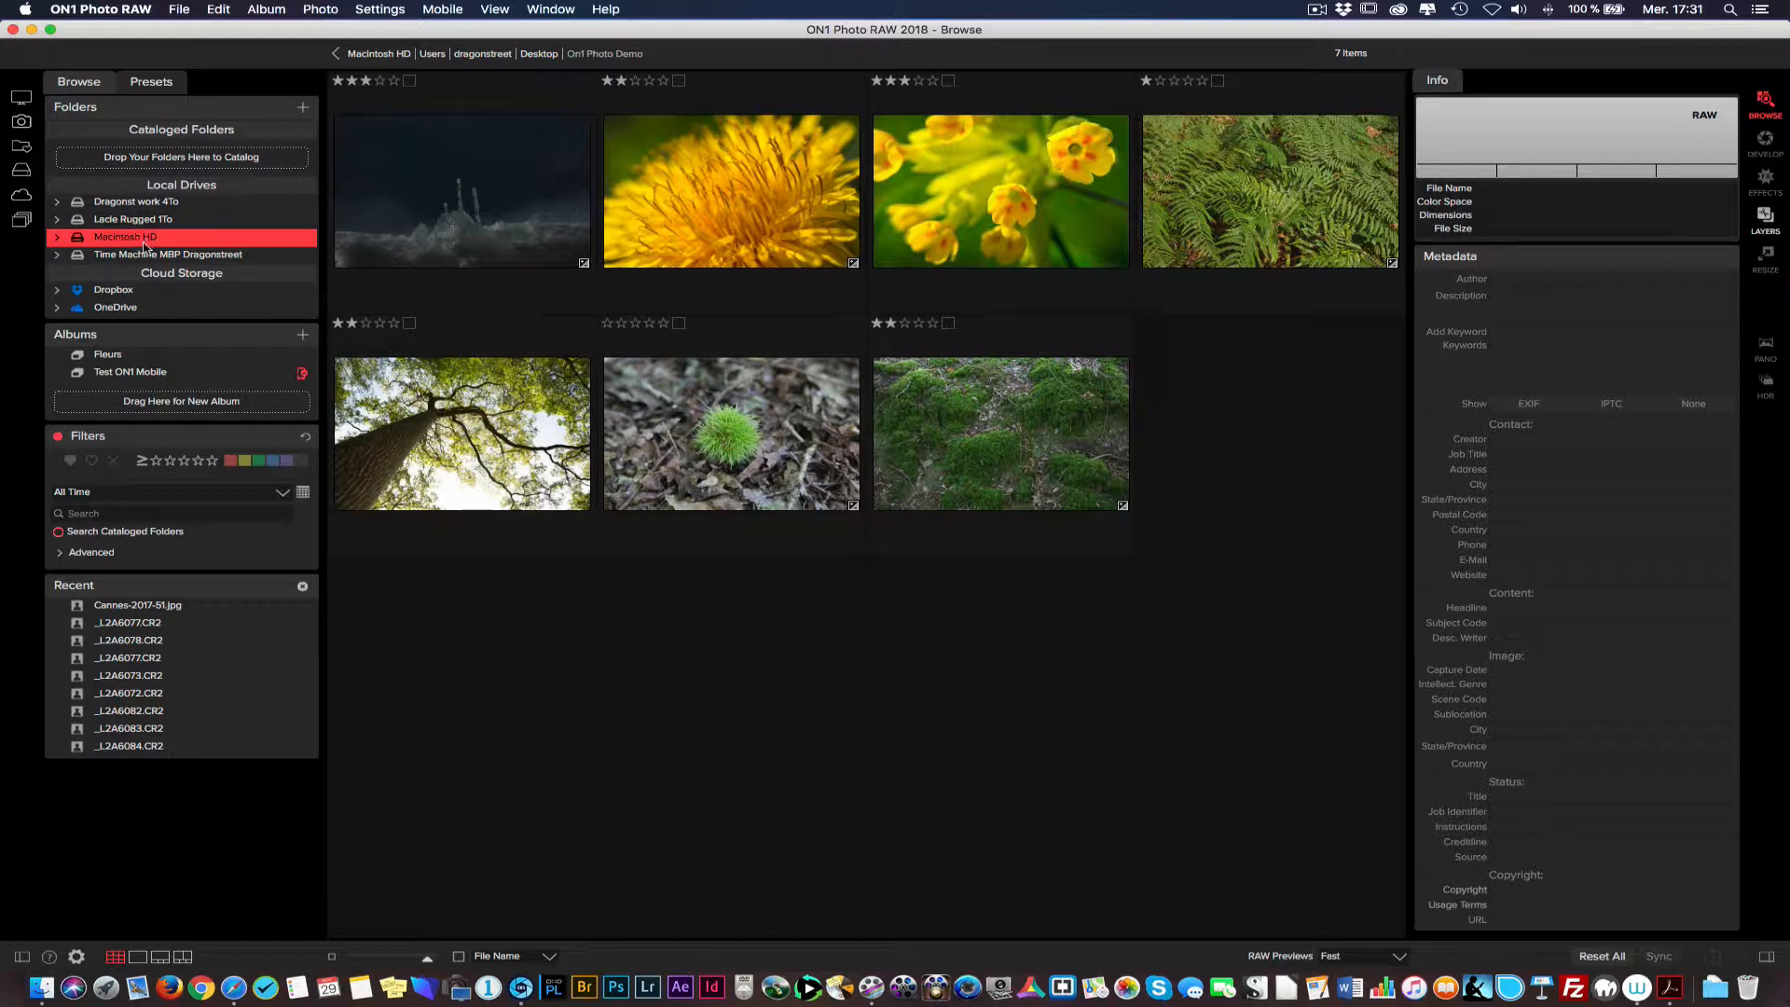
left_click(539, 54)
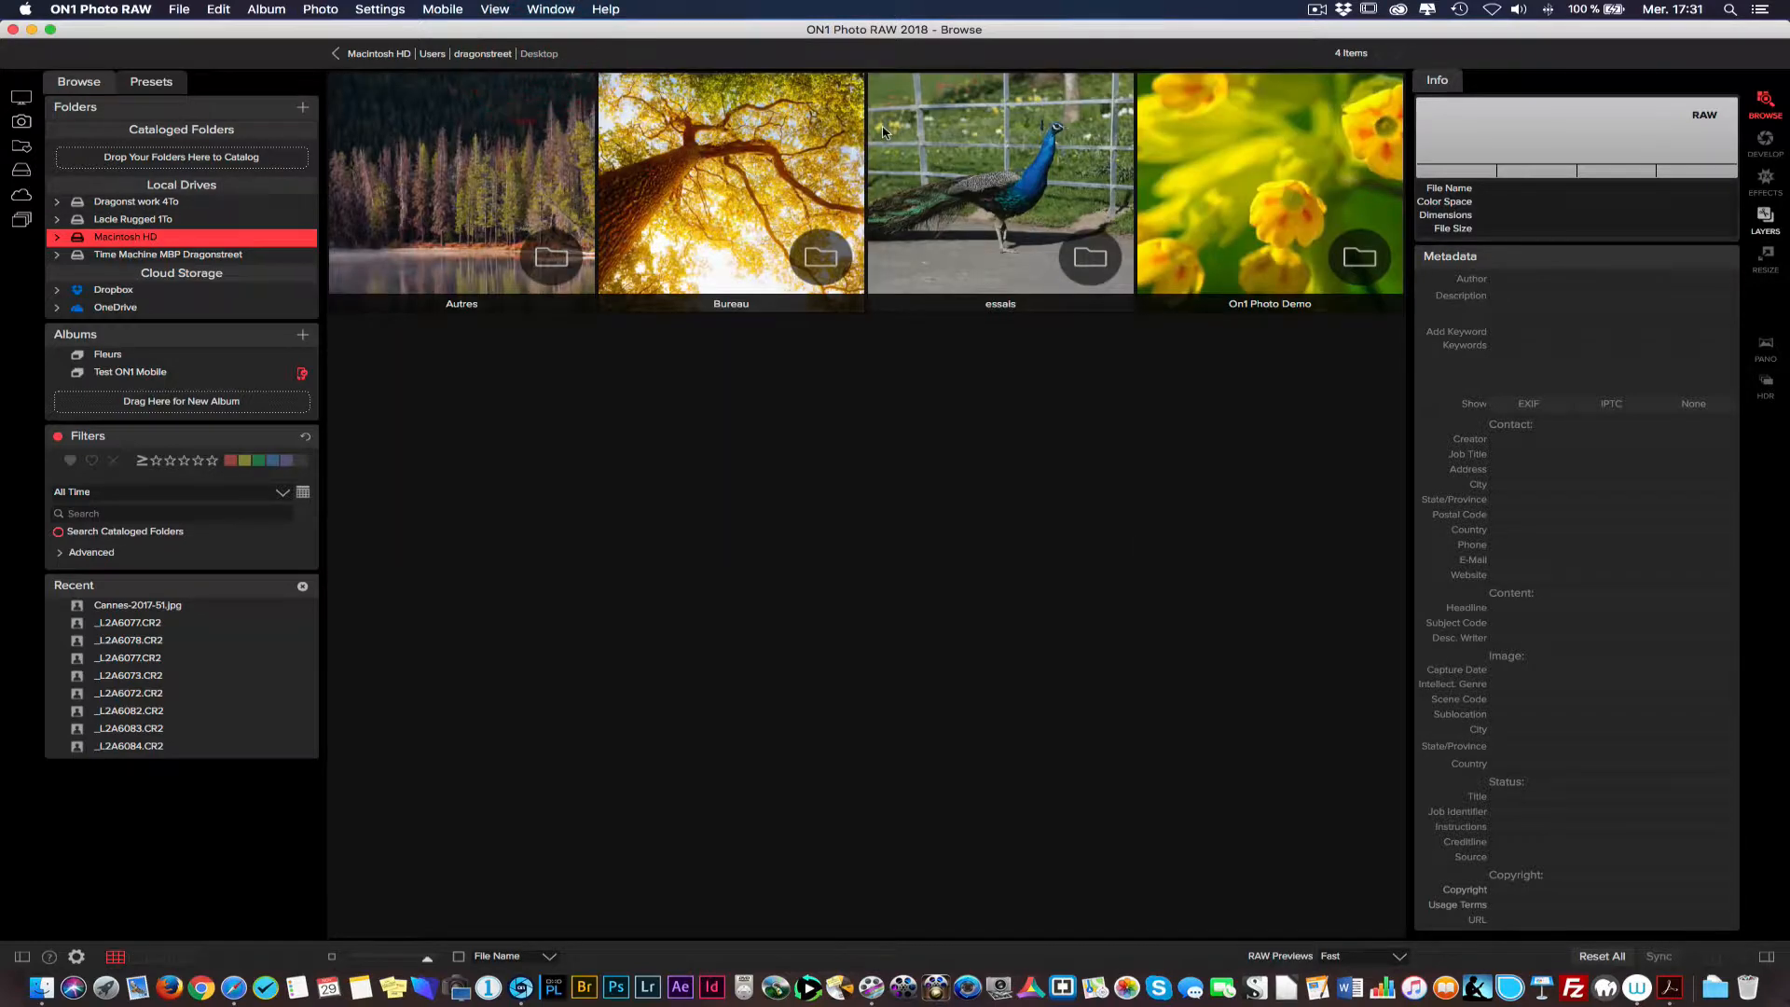
Expand the Macintosh HD folder tree down to the Desktop folder and collapse it again
left_click(57, 239)
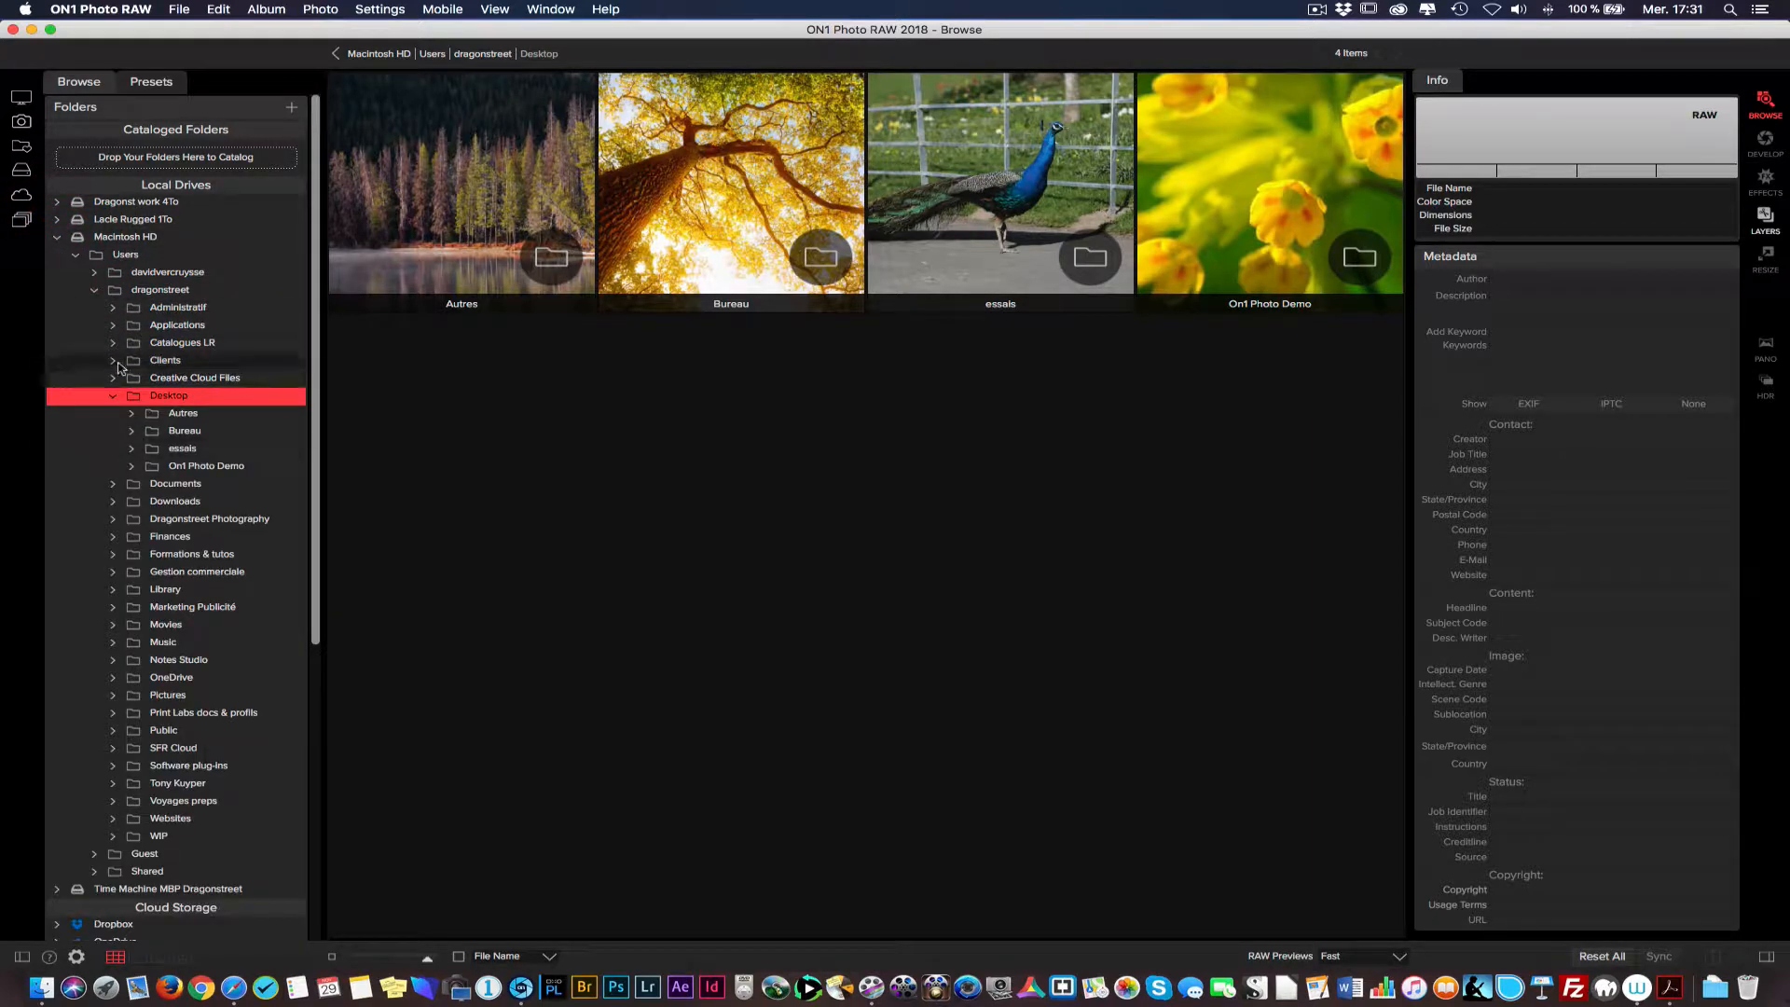
left_click(111, 391)
left_click(59, 237)
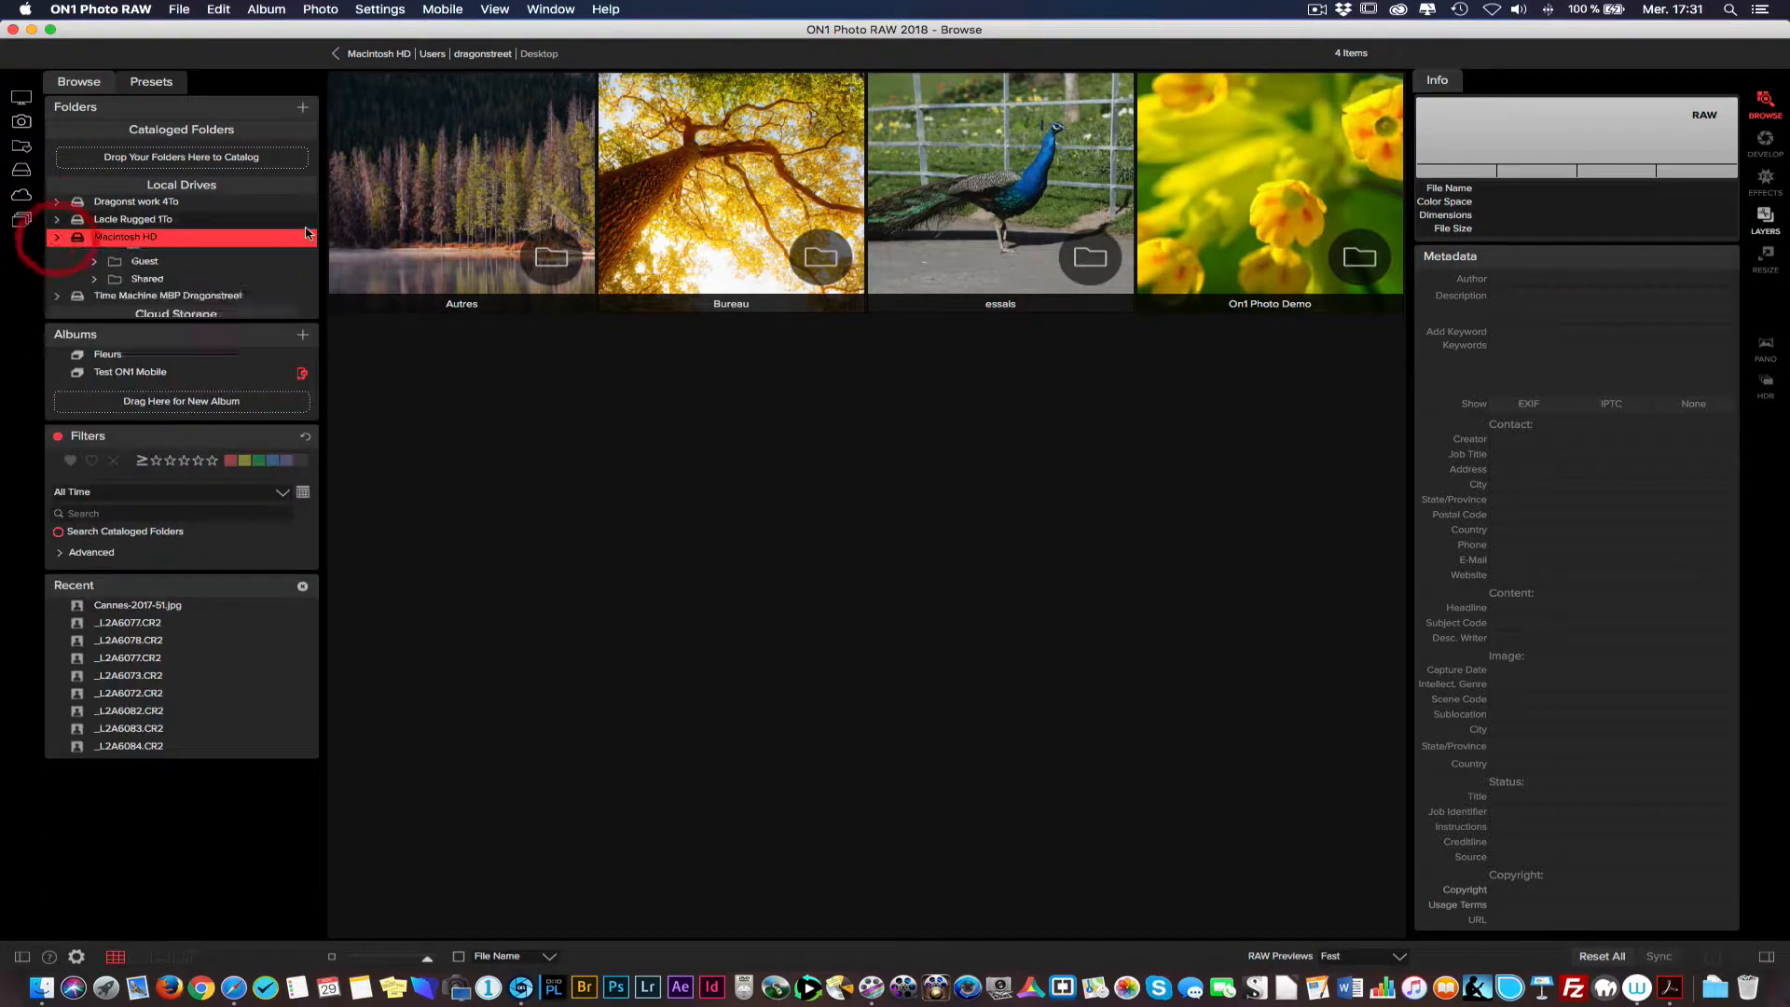
Reveal the On1 Photo Demo folder in the folder tree, open it, and collapse the Macintosh HD tree
left_click(1255, 170)
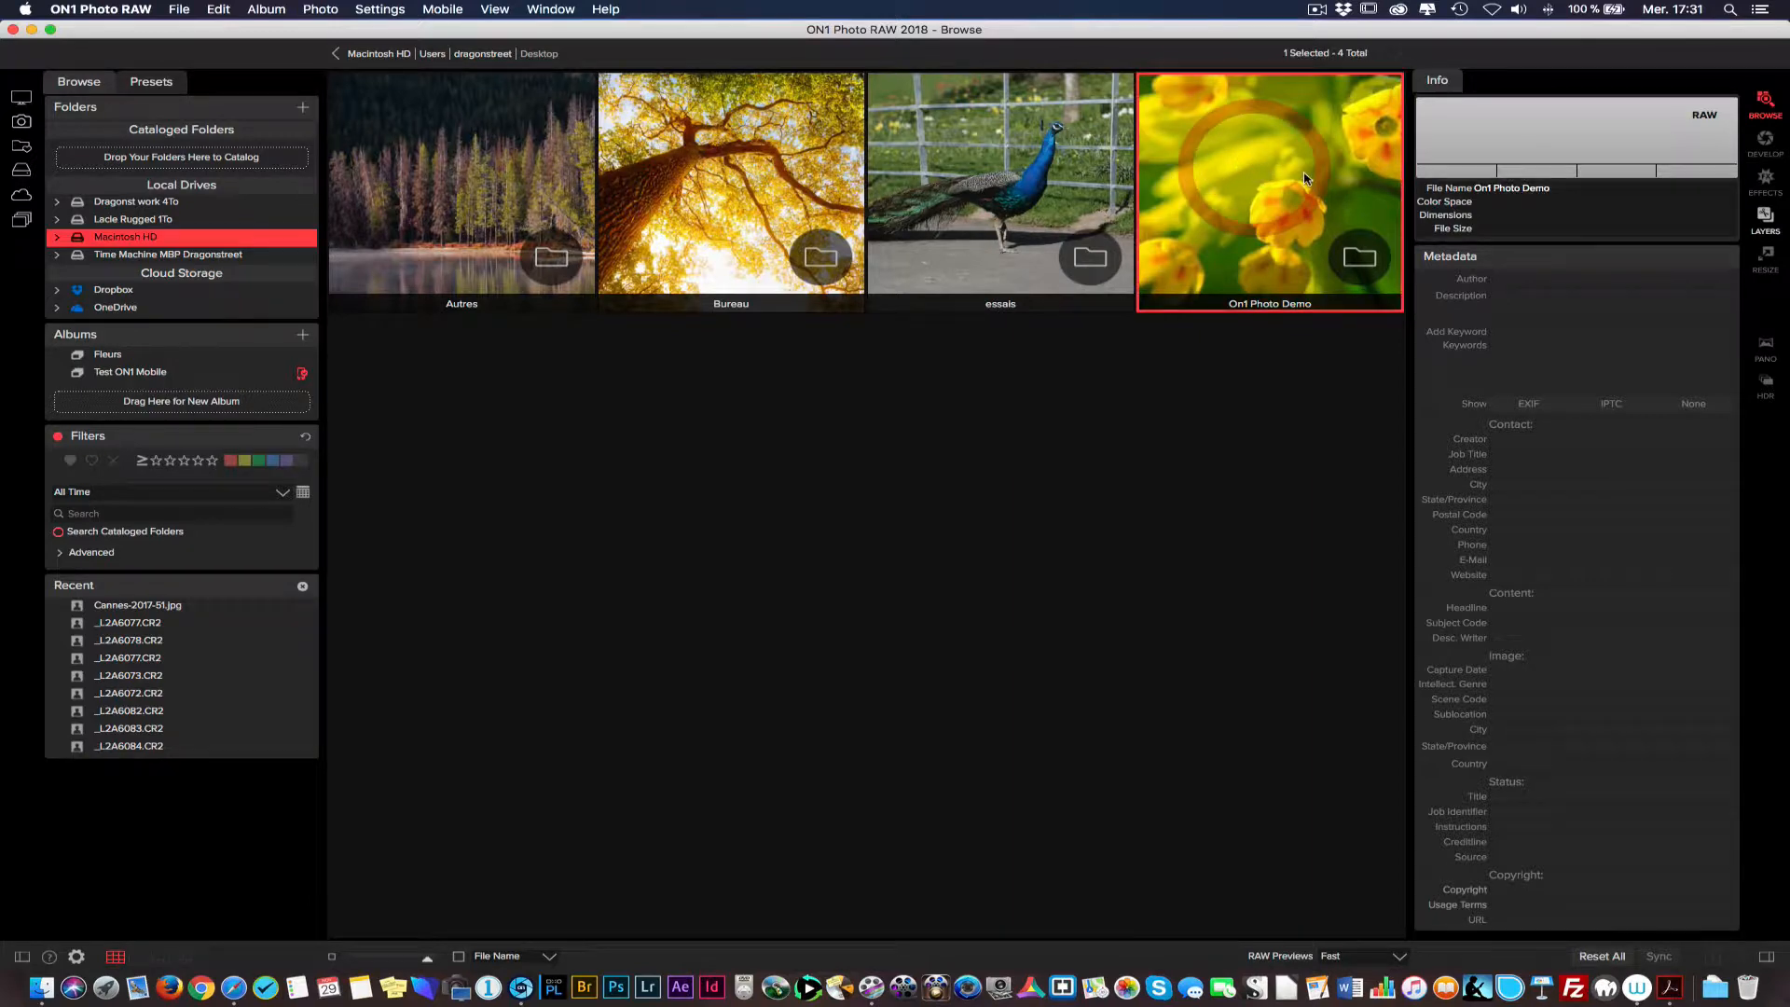
right_click(1227, 156)
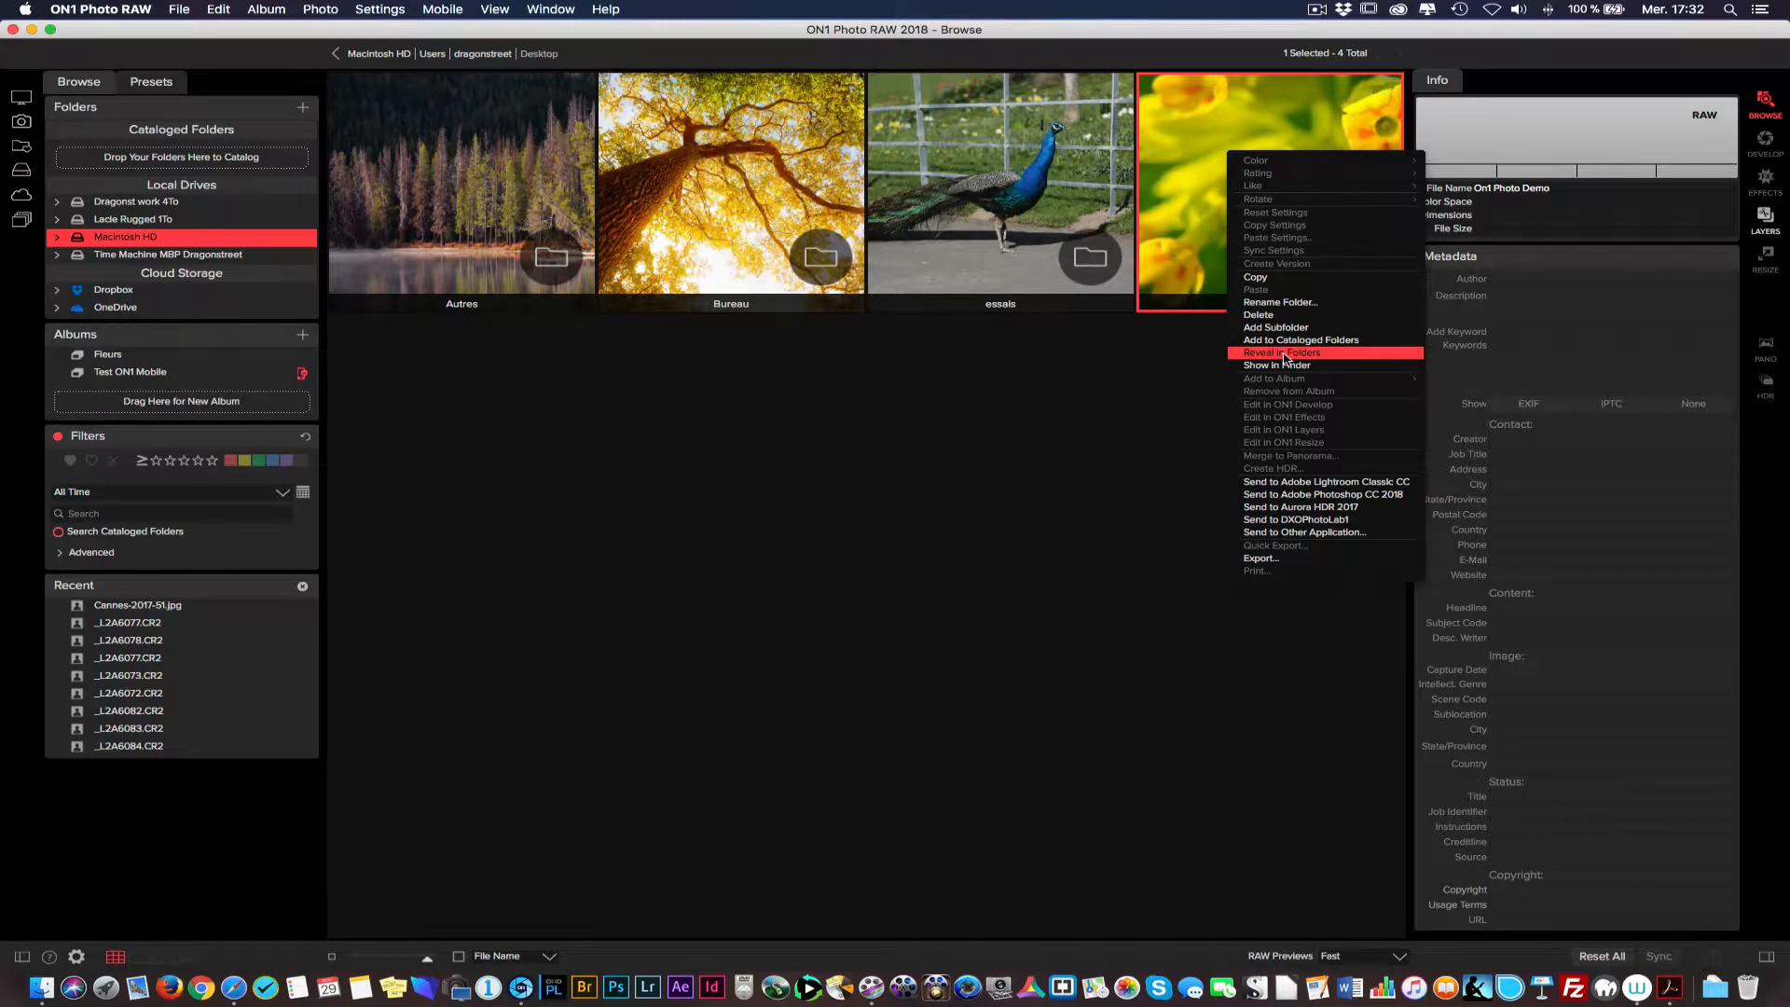
left_click(1285, 356)
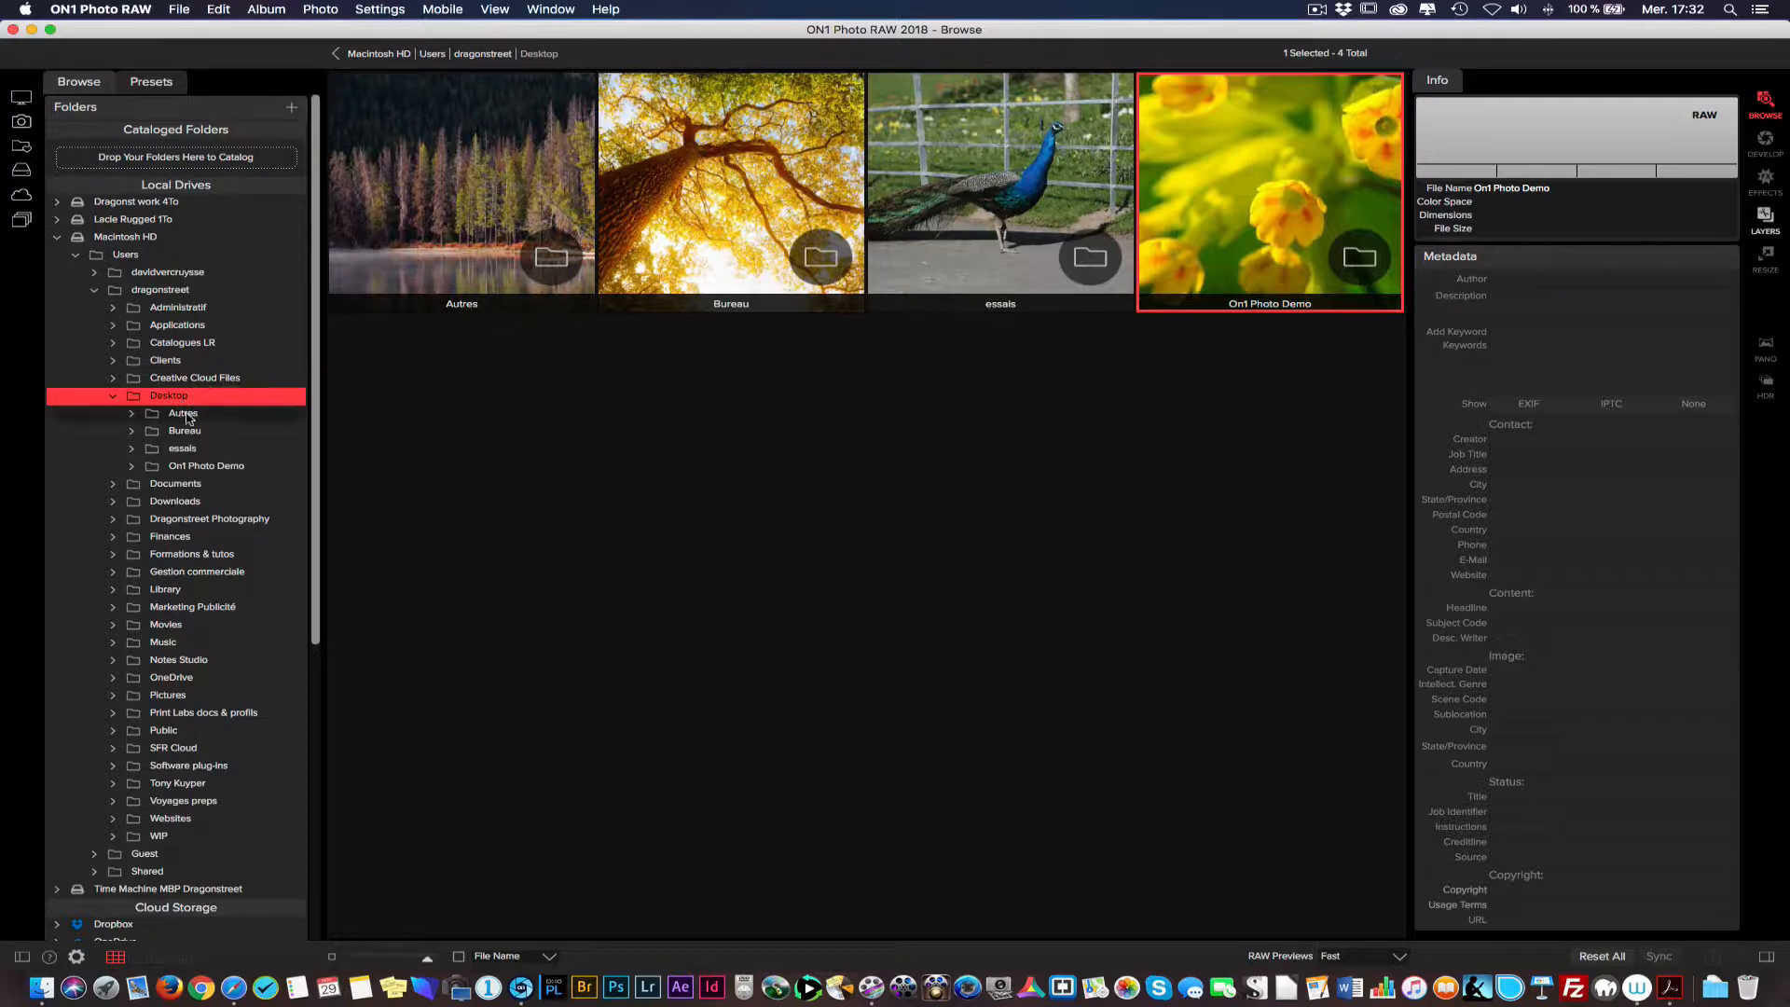
double_click(1307, 165)
left_click(58, 238)
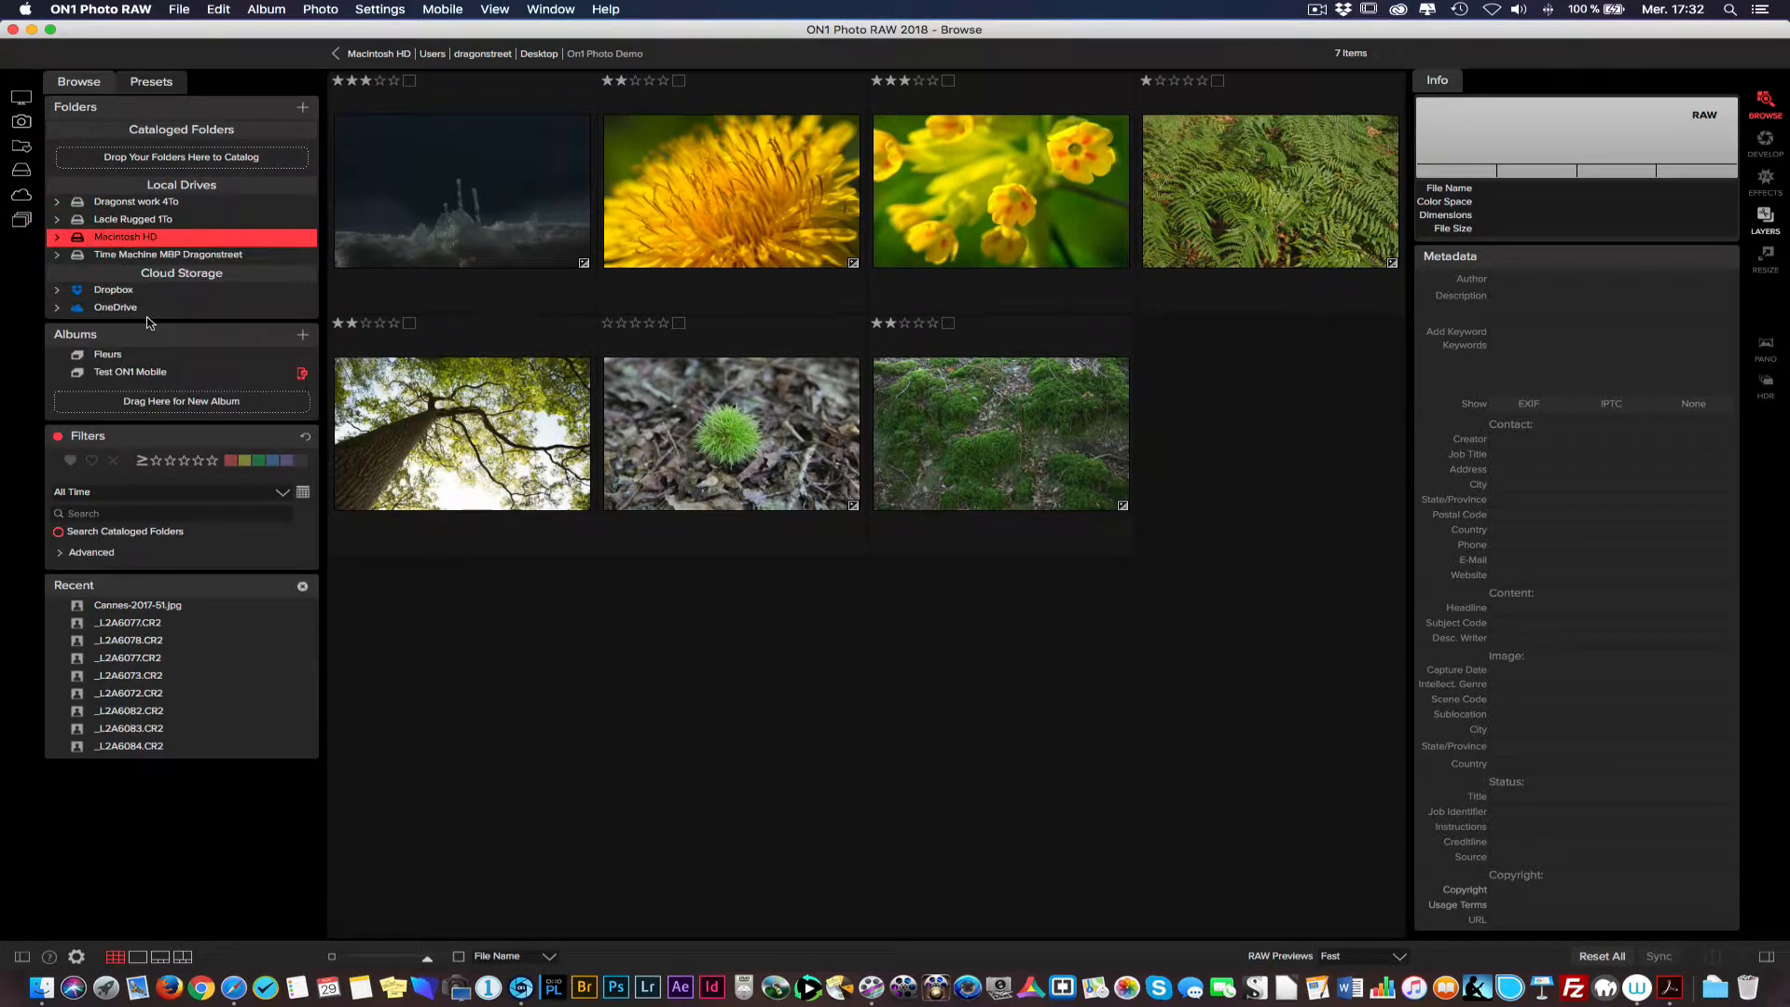
Set the metadata author of all photos in the On1 Photo Demo folder to the photographer's full name
left_click(449, 208)
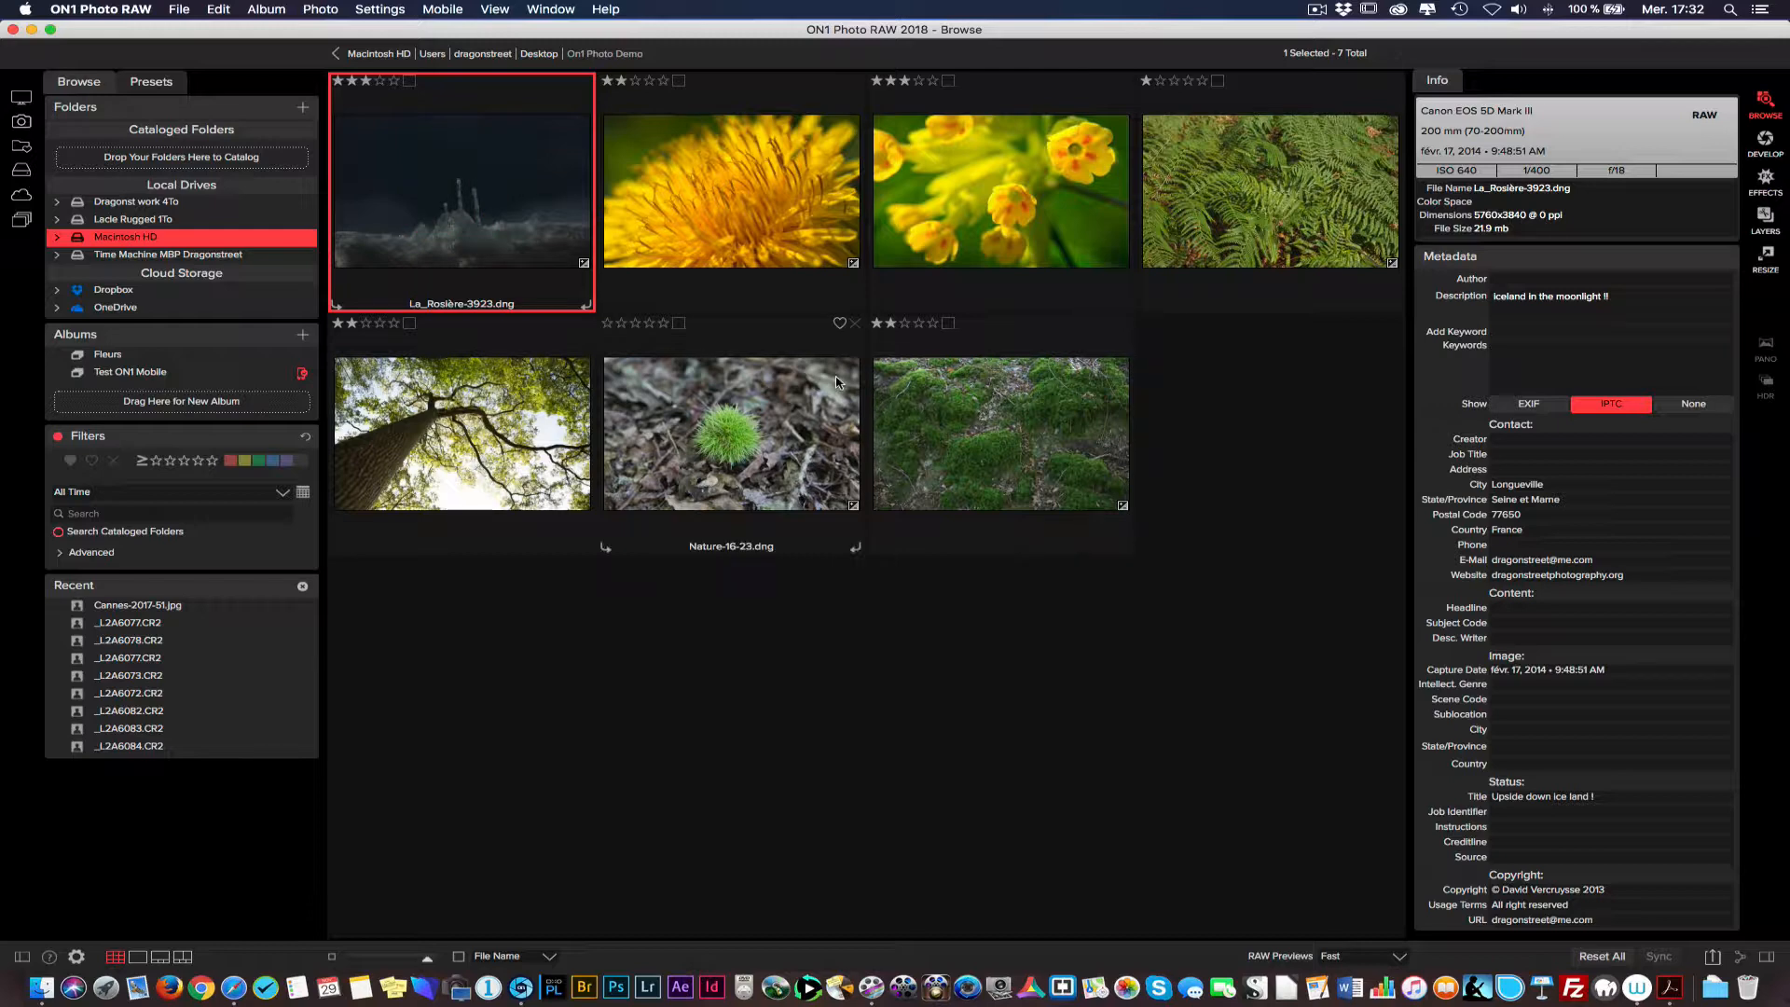
key("super")
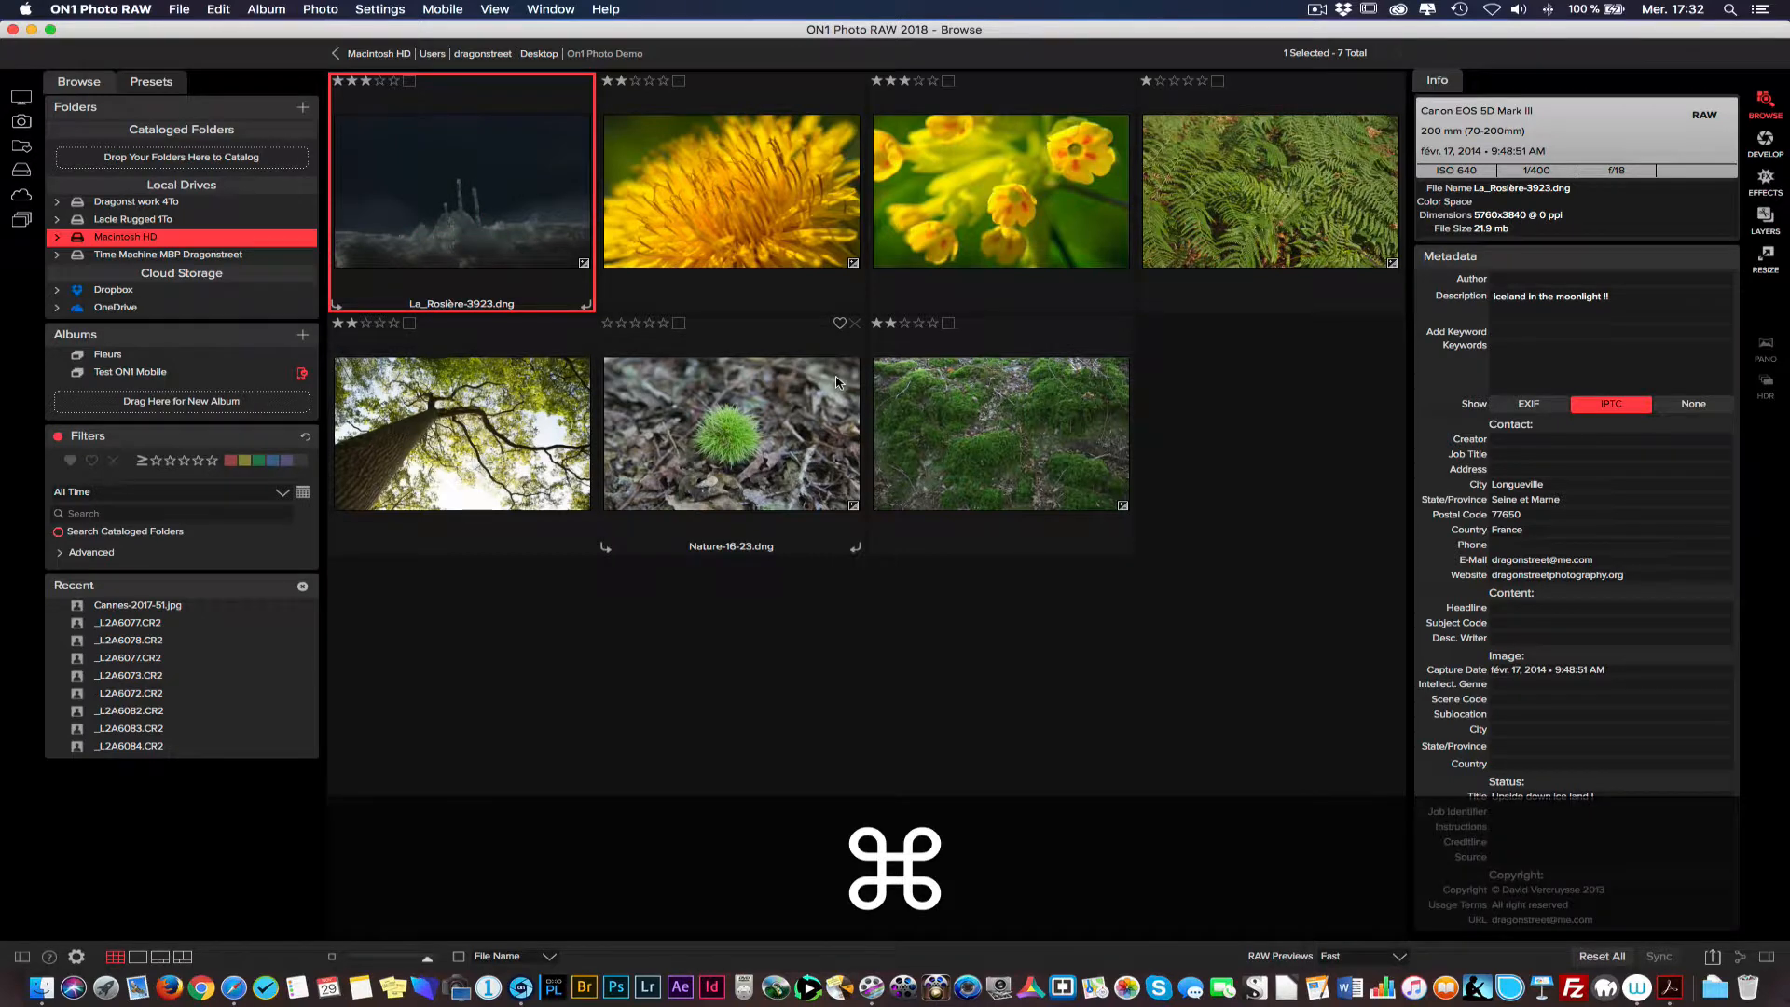
key("super+a")
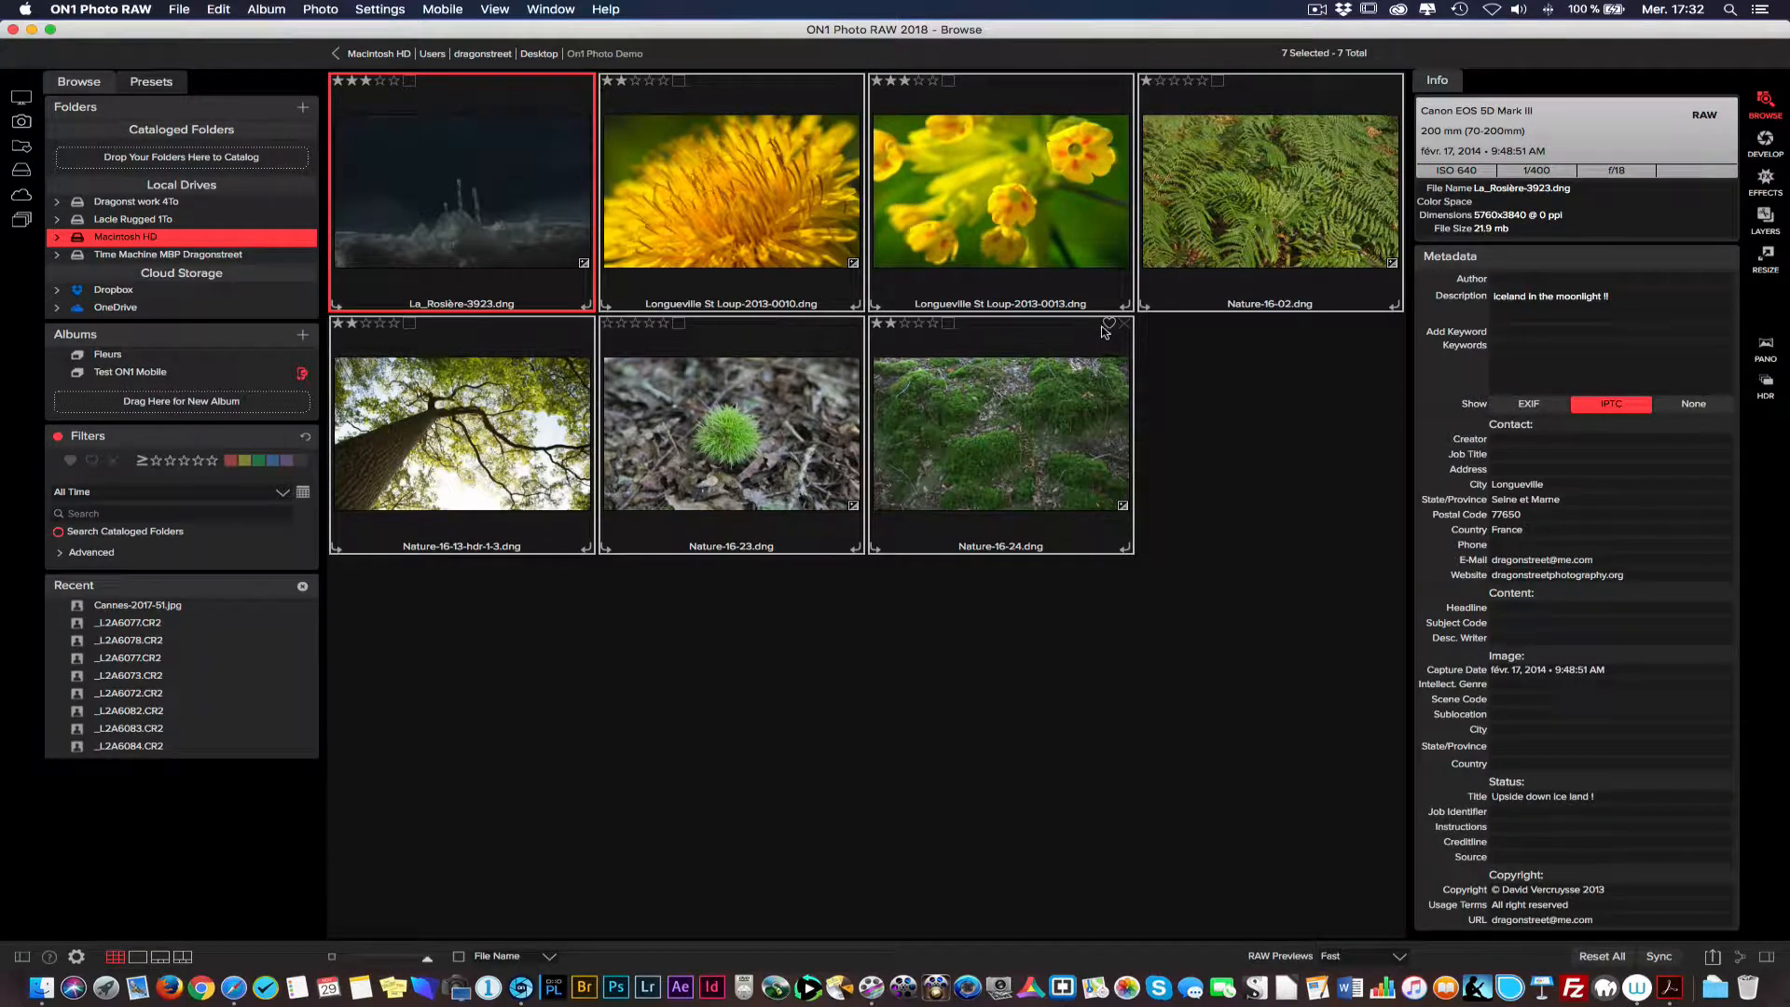
left_click(1502, 278)
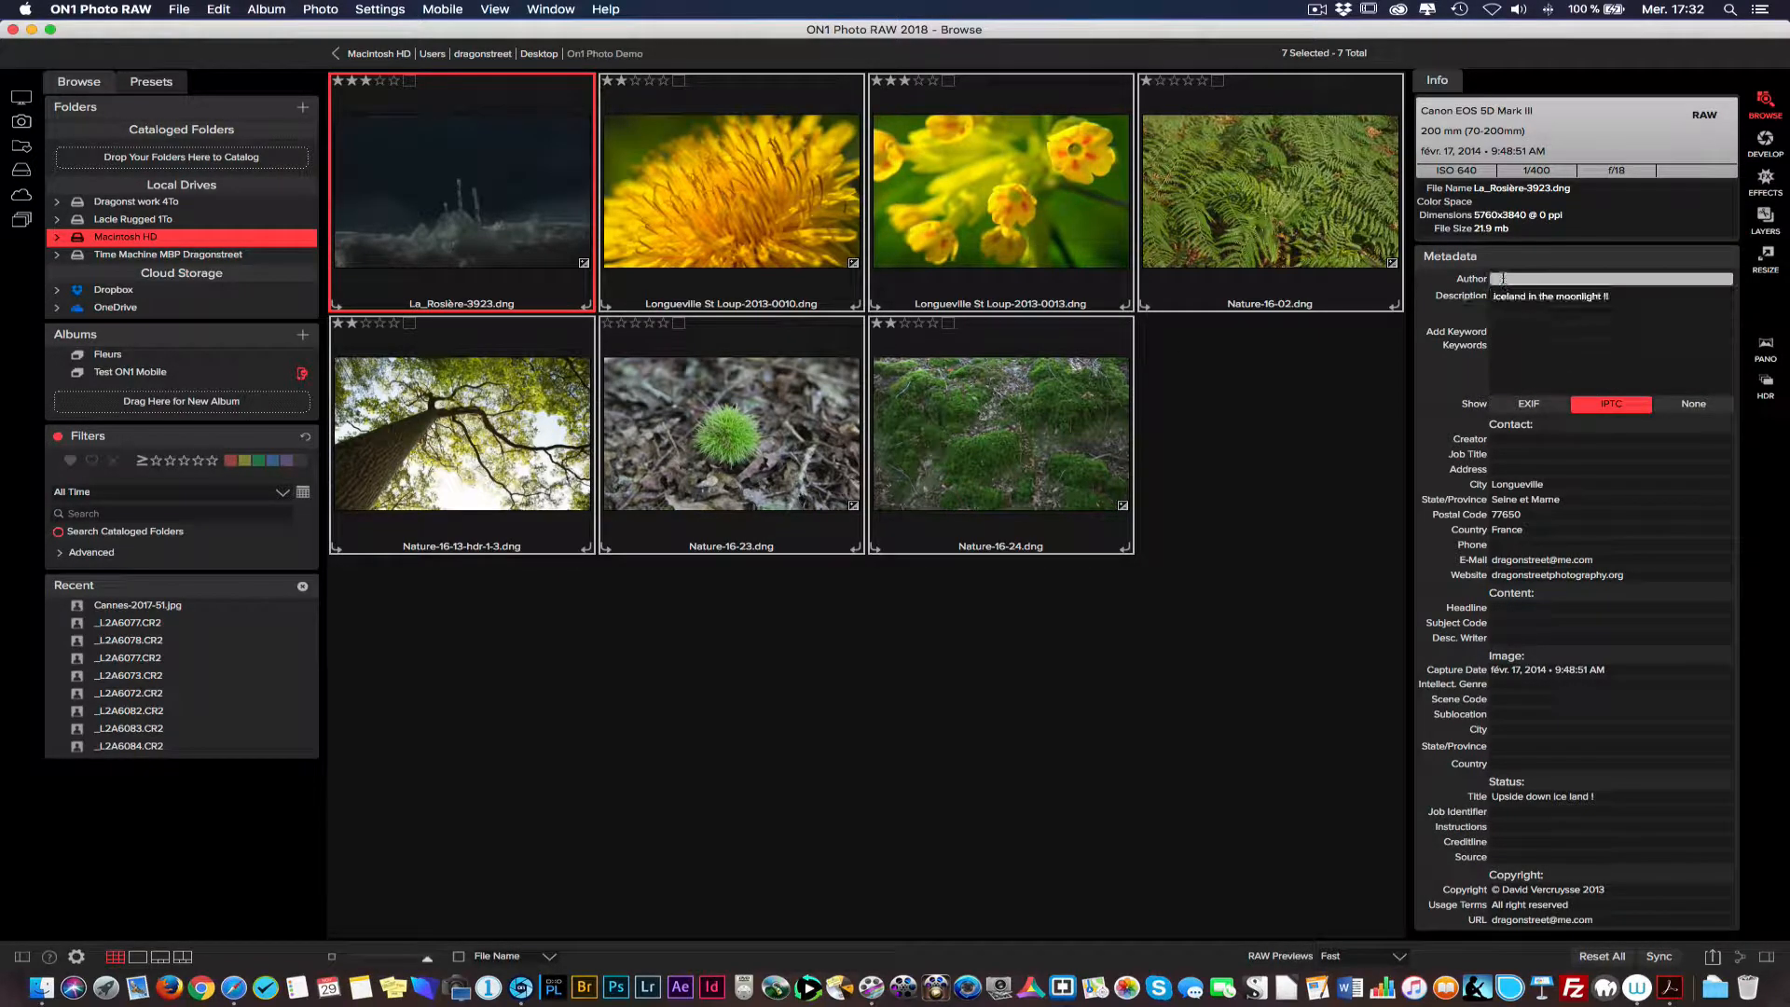
left_click(1502, 278)
type("Dav")
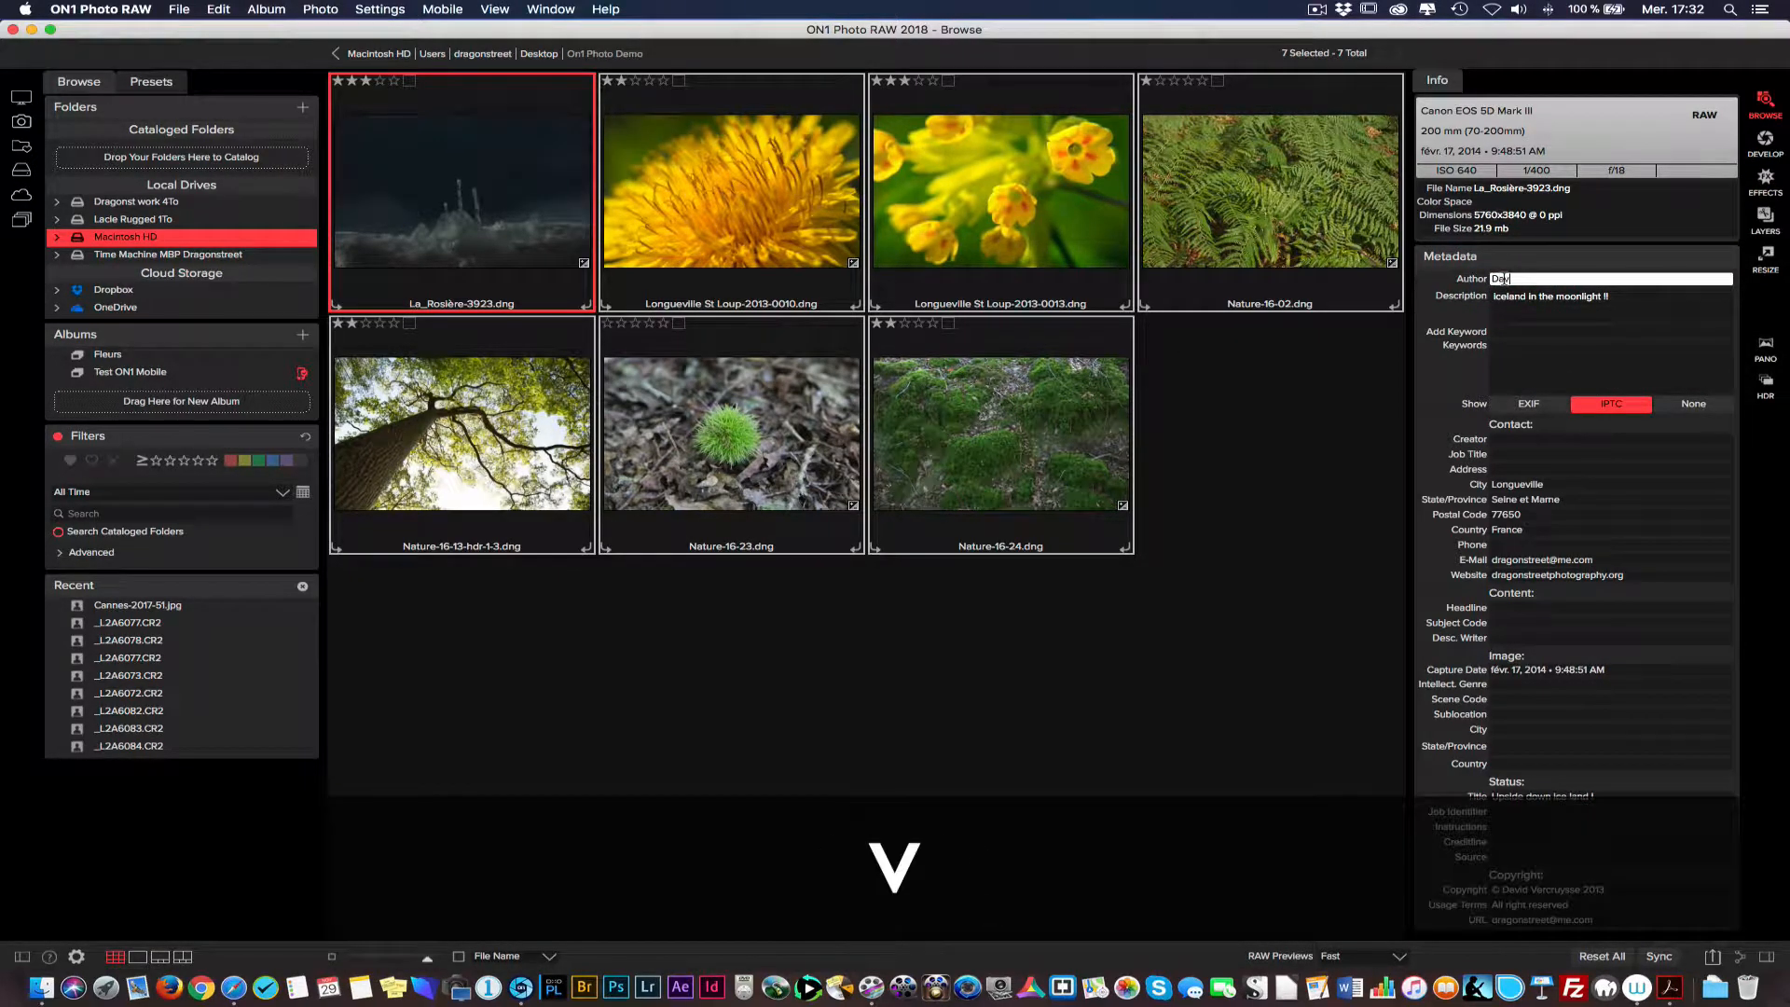
type("id Vercruysse")
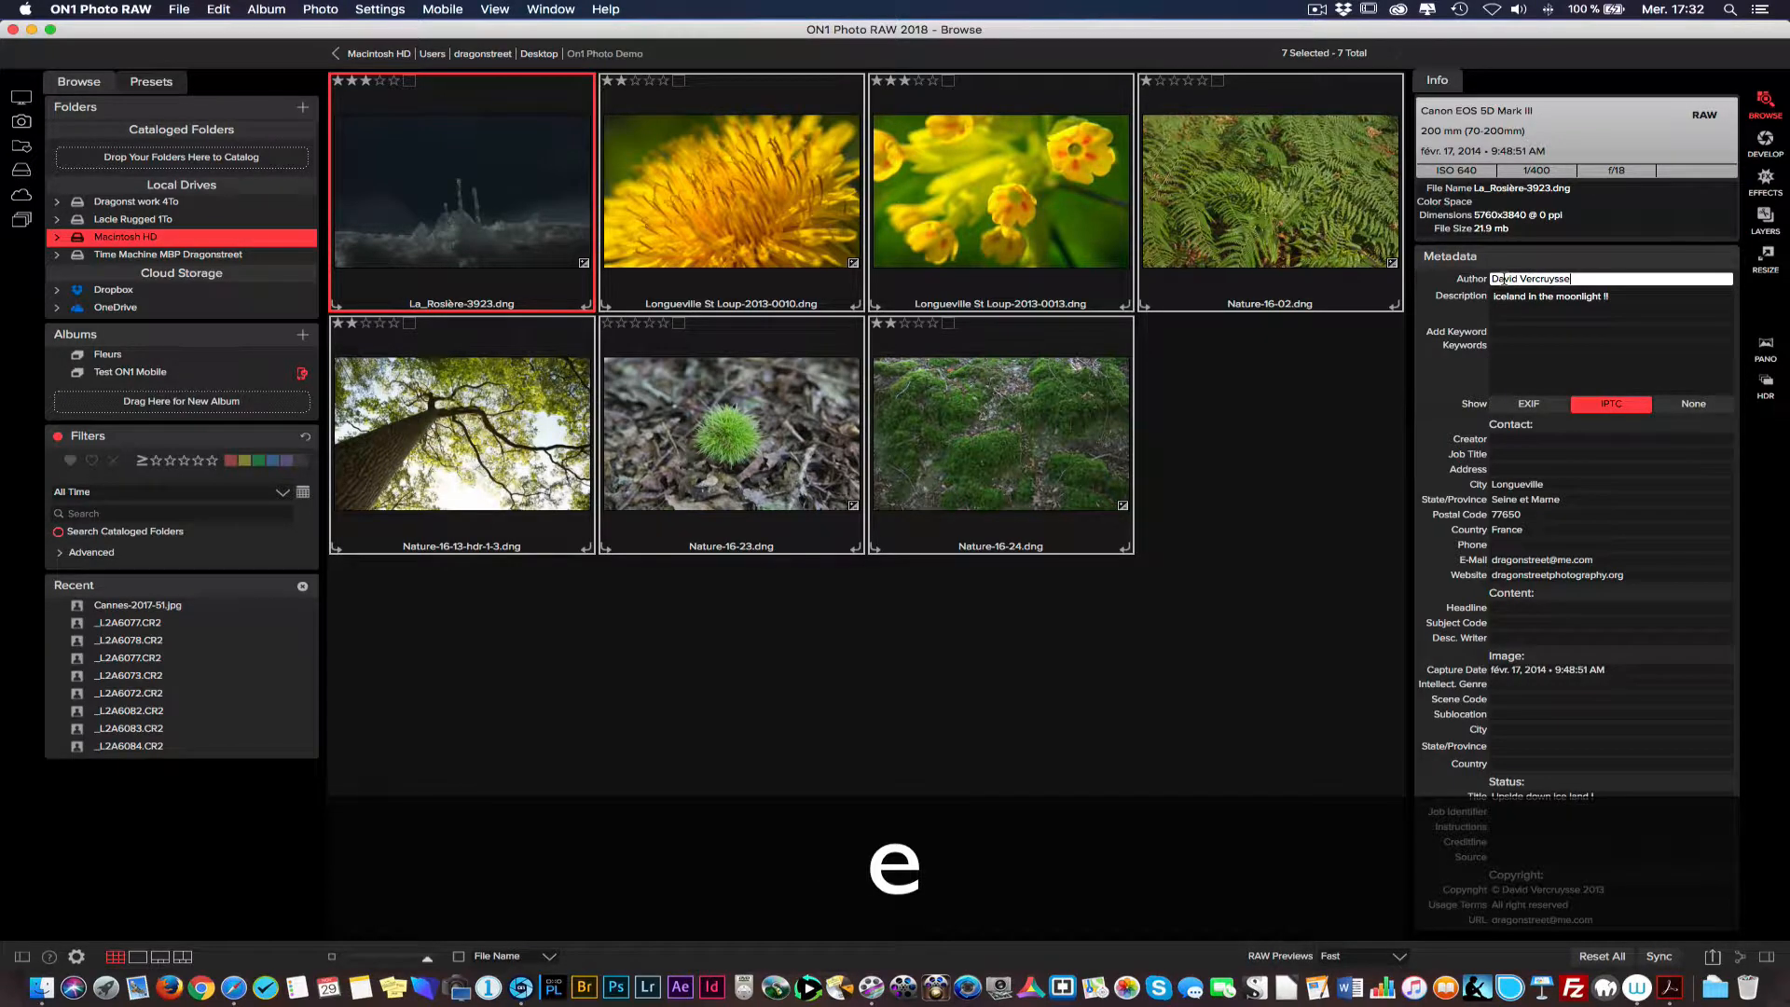
key("Tab")
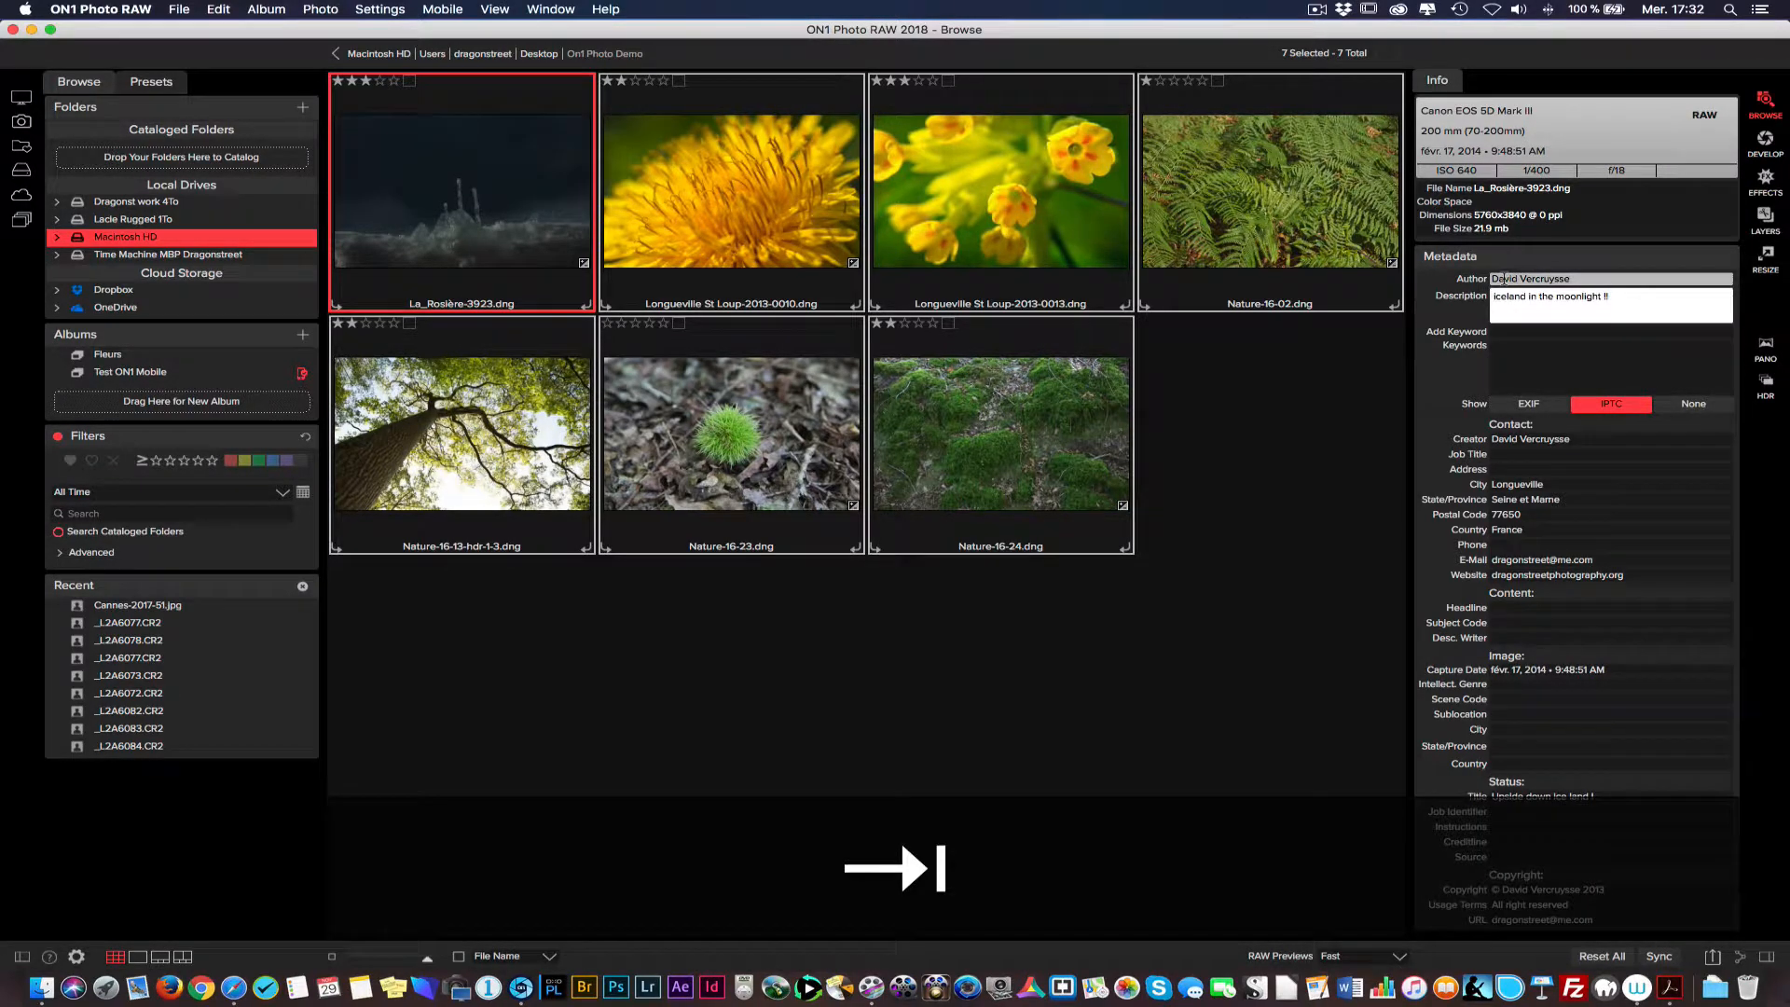
Add the suggested keyword "collection d'automne" to all the selected photos
key("Tab")
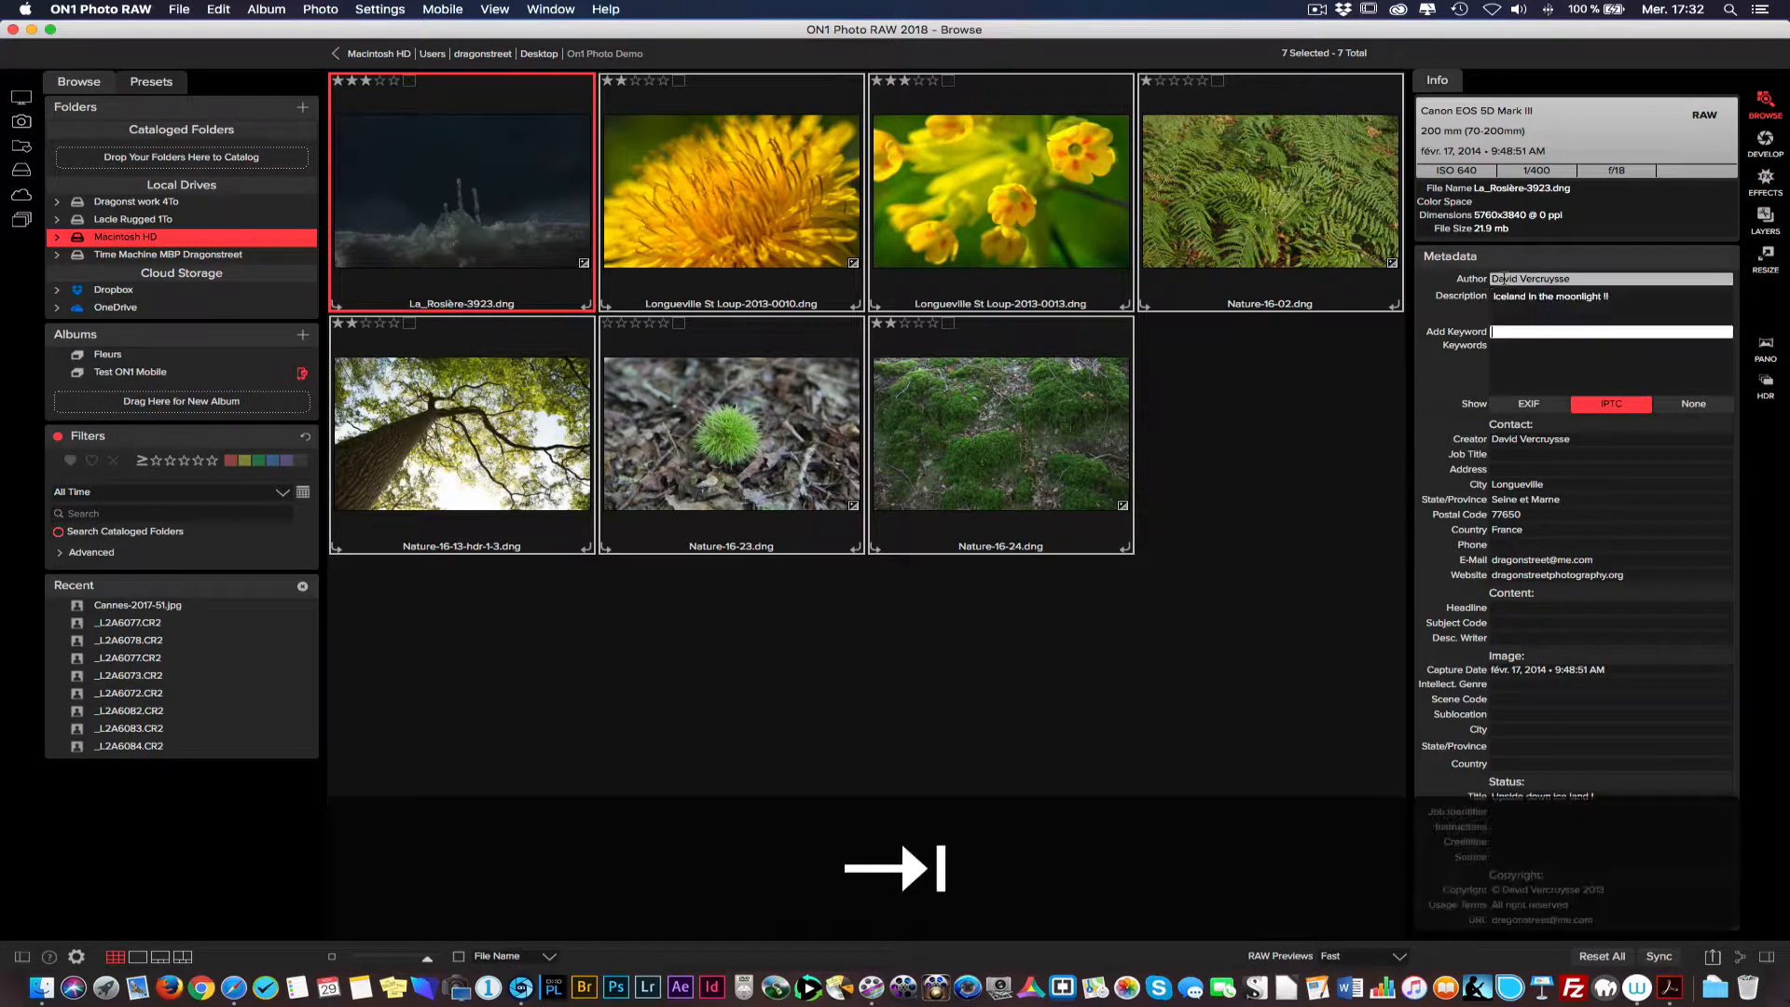
type("Co")
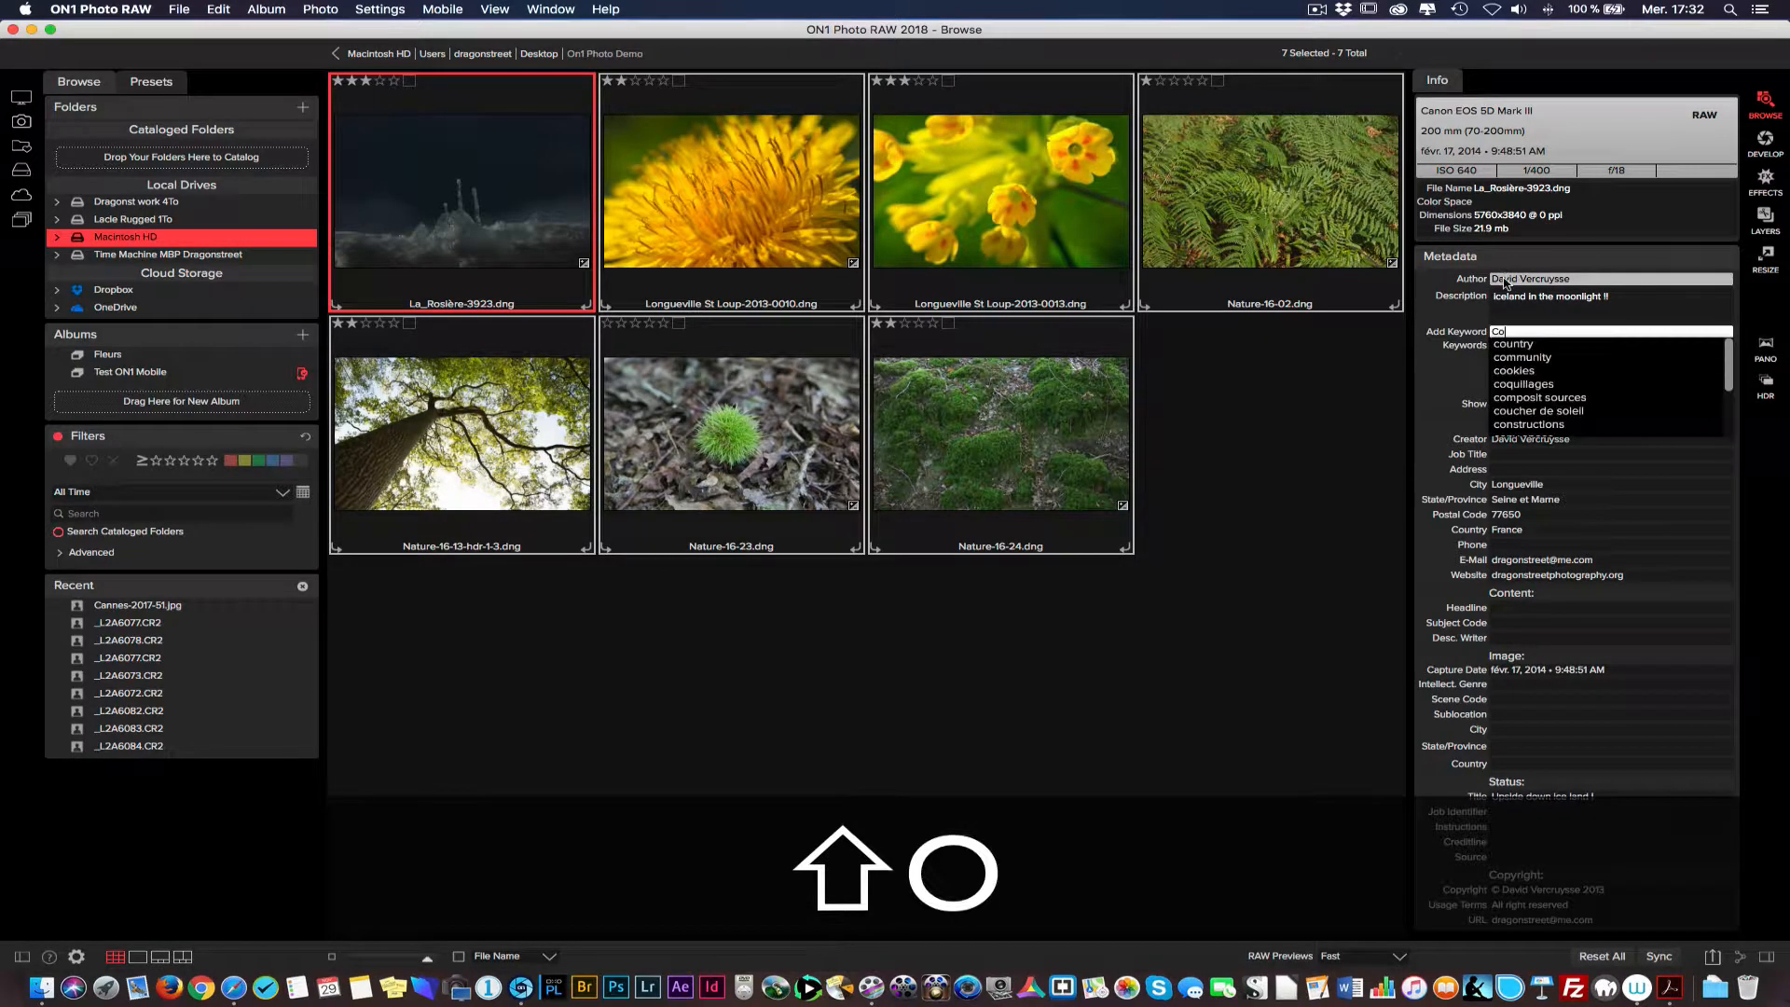
type("llection")
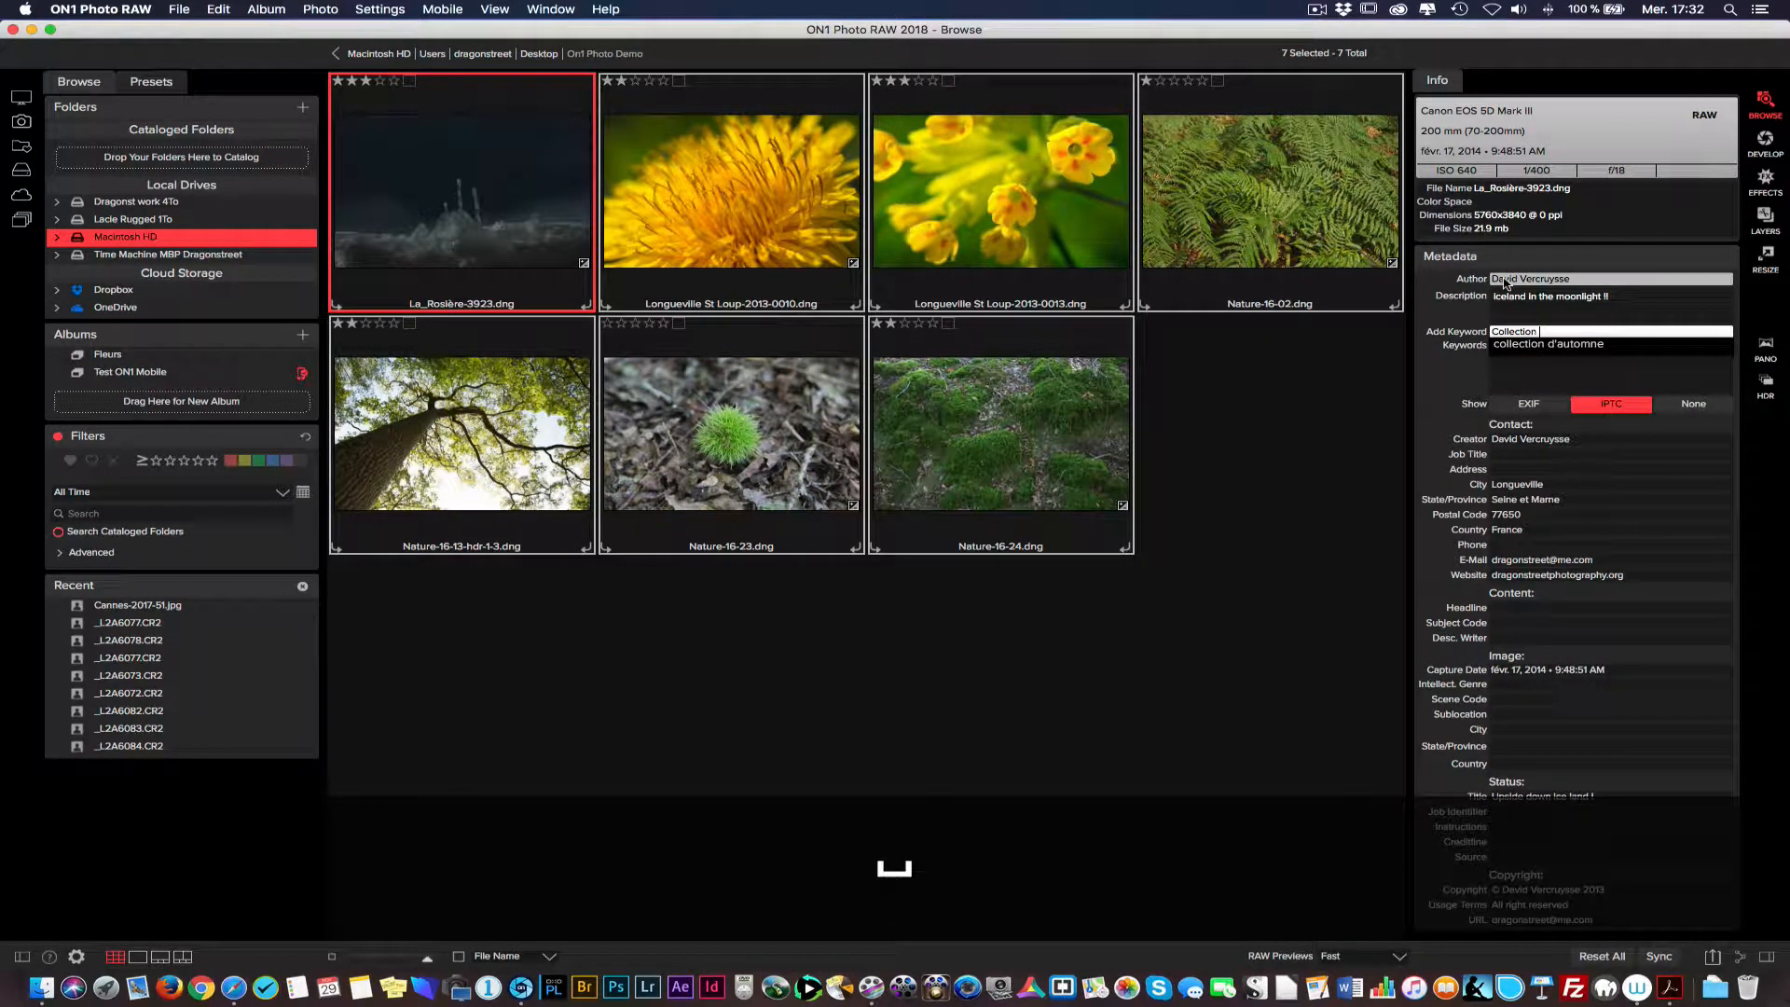
key("Down")
key("Right")
key("Return")
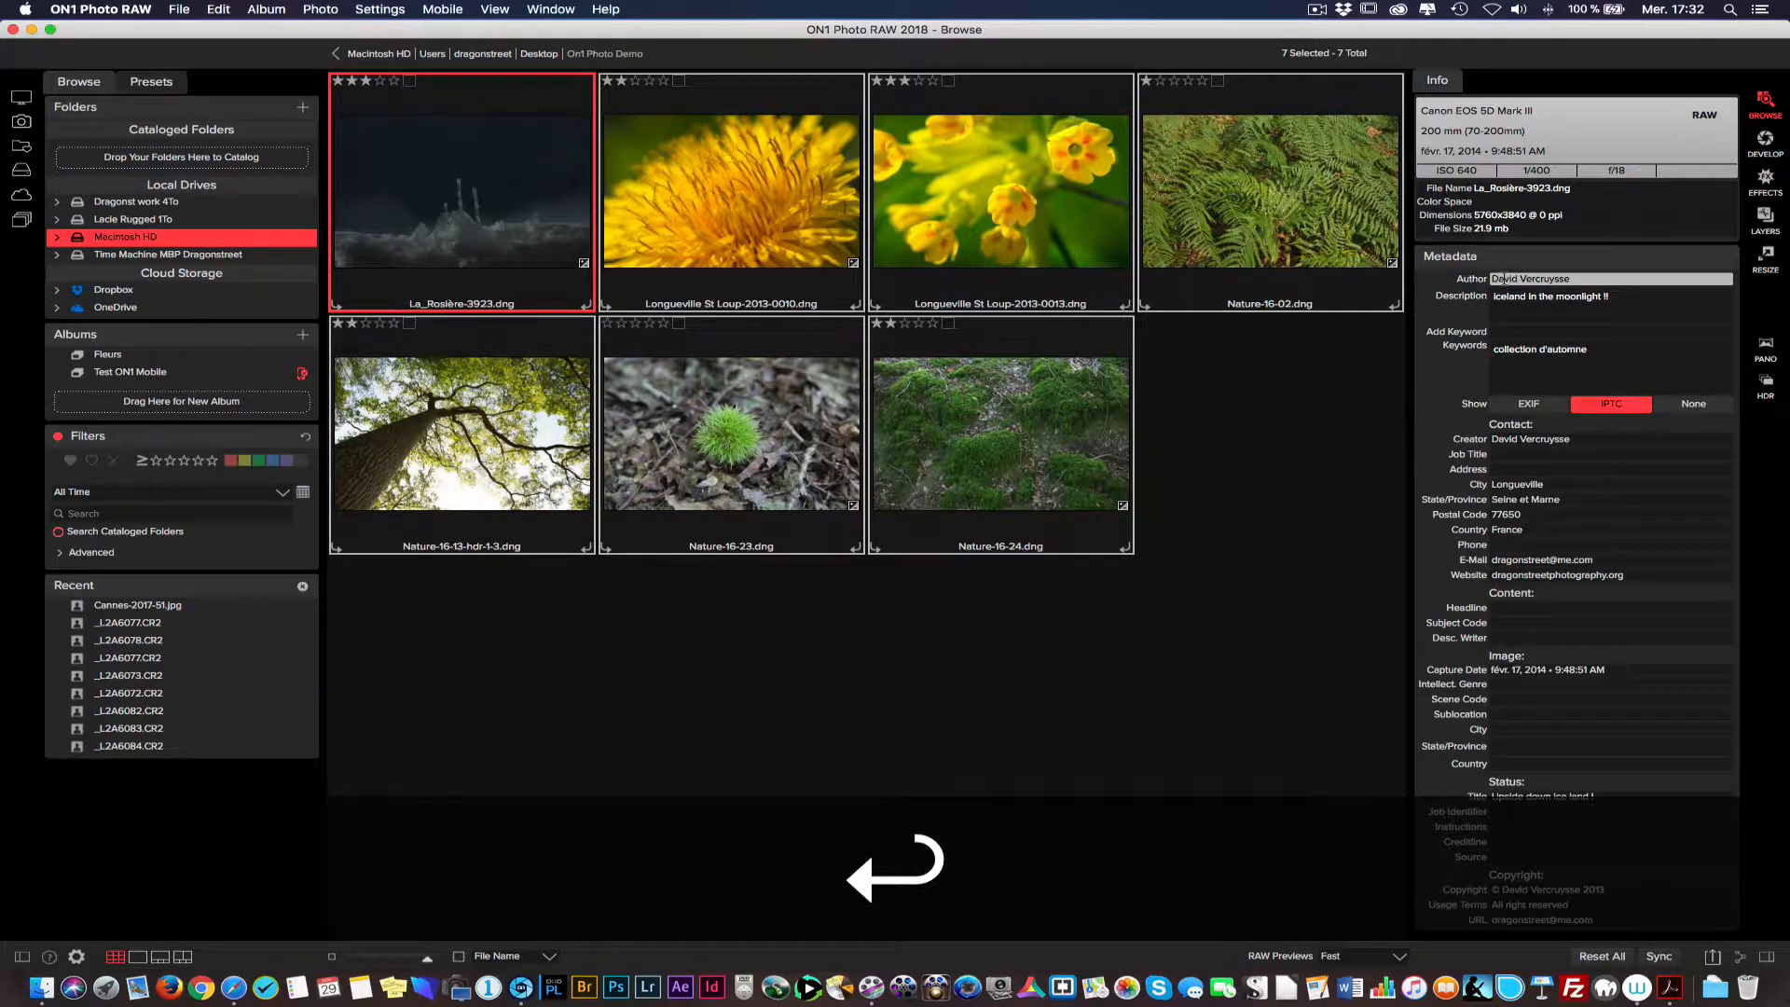
key("Tab")
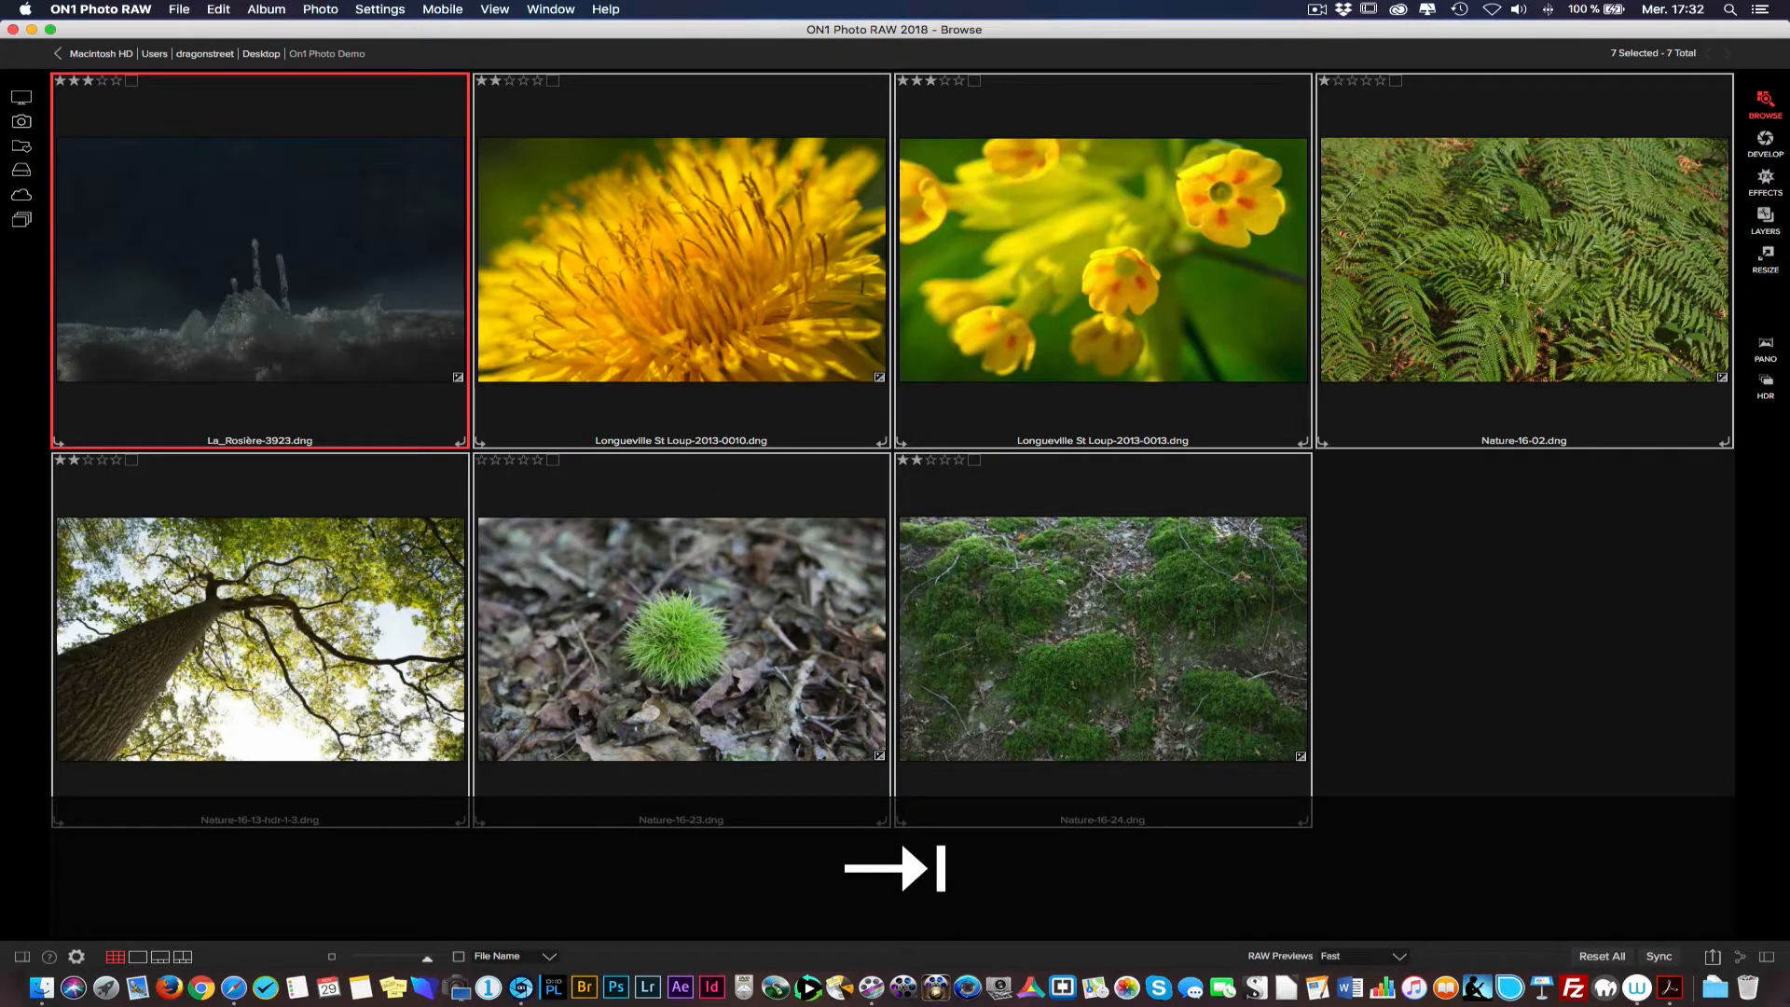
key("Tab")
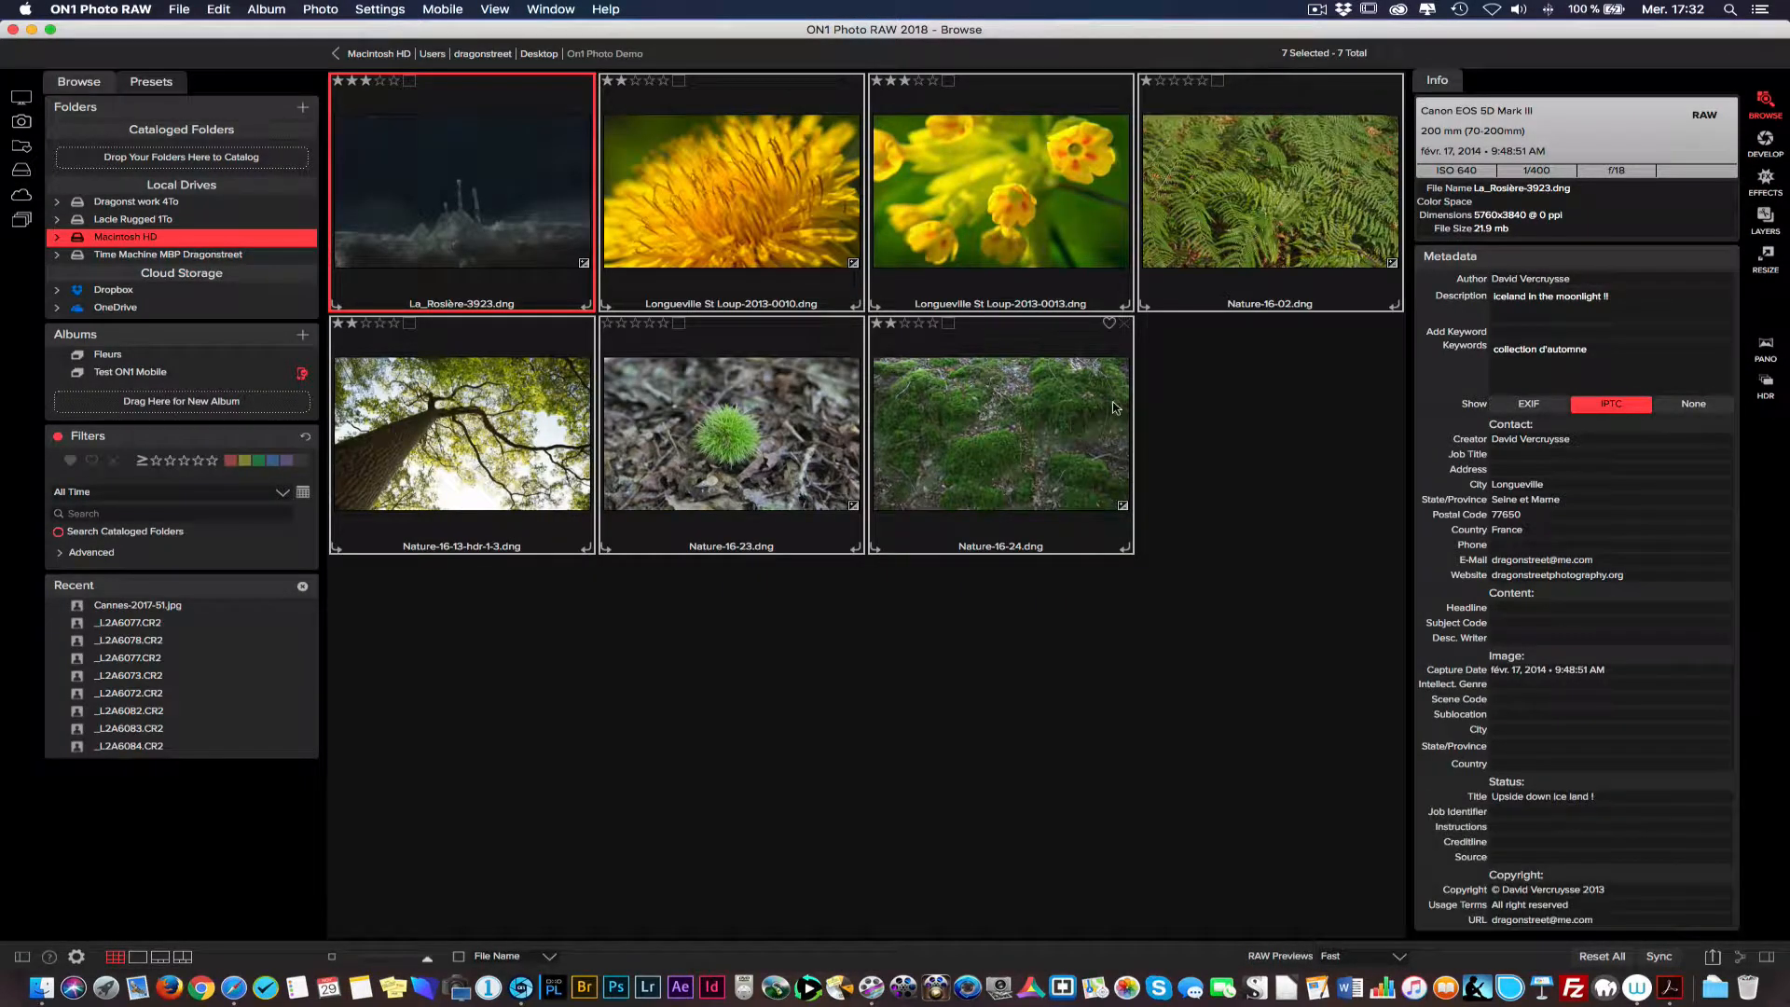
Deselect everything and go through the first four photos one by one to check their author and keyword metadata
left_click(1154, 424)
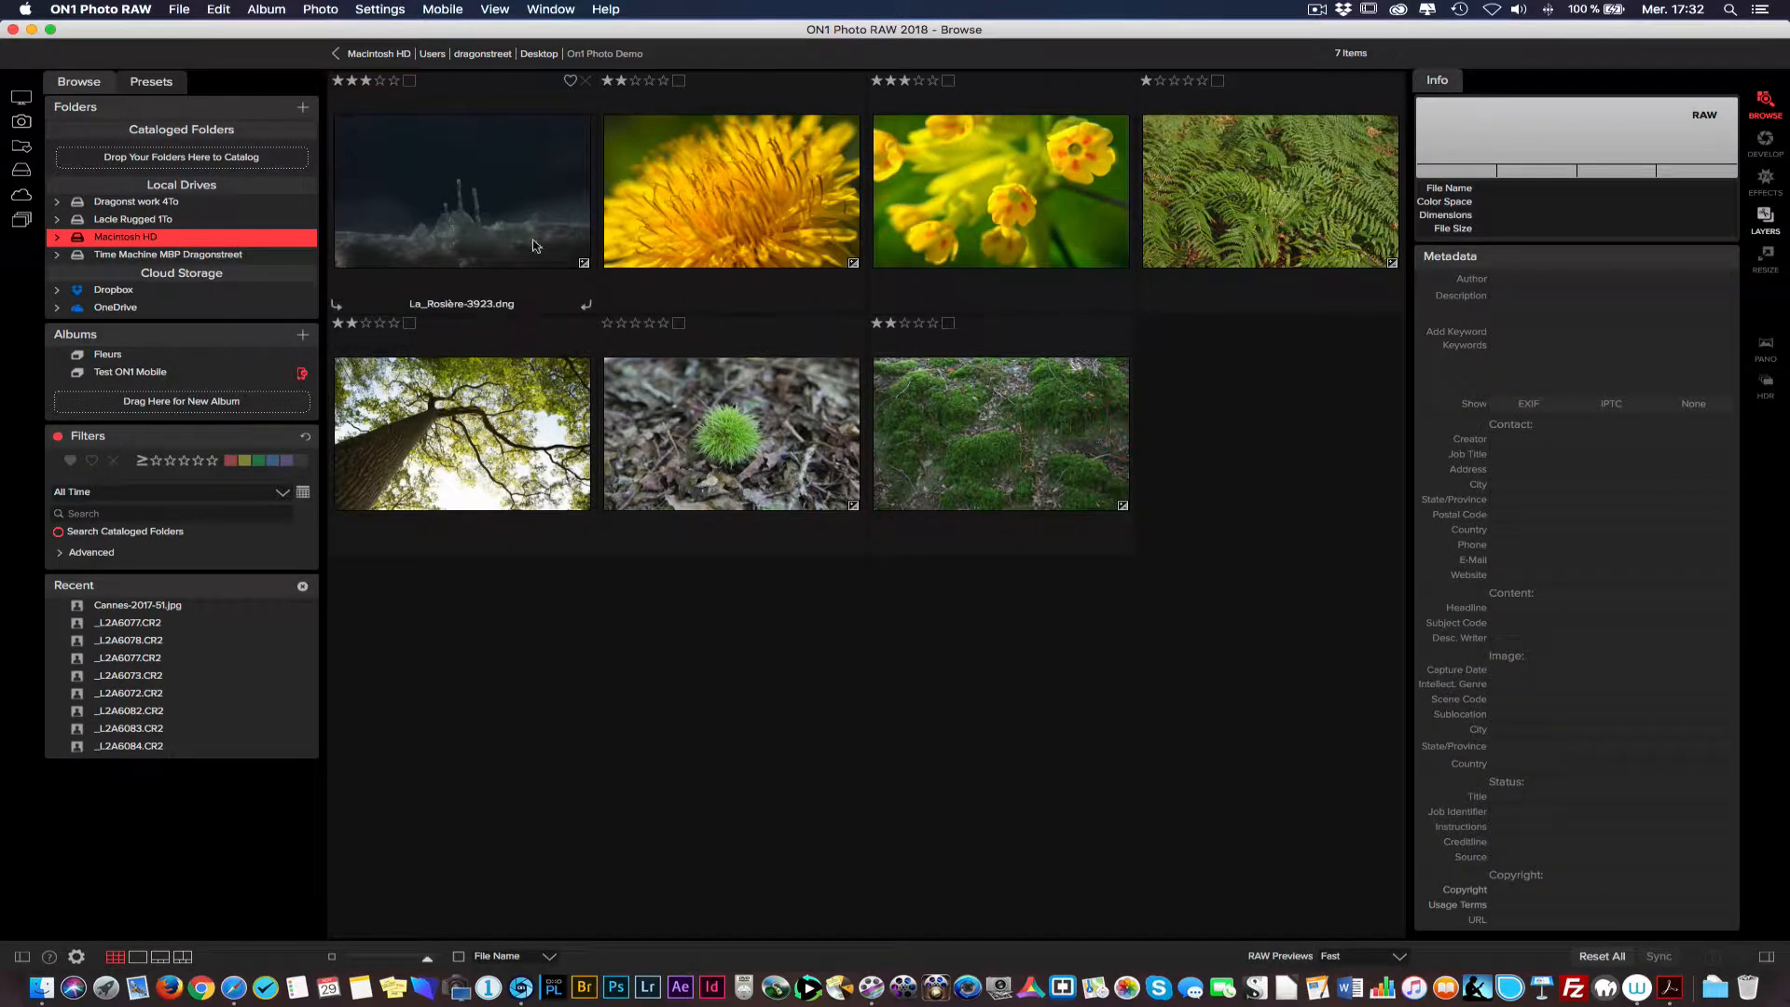
left_click(491, 204)
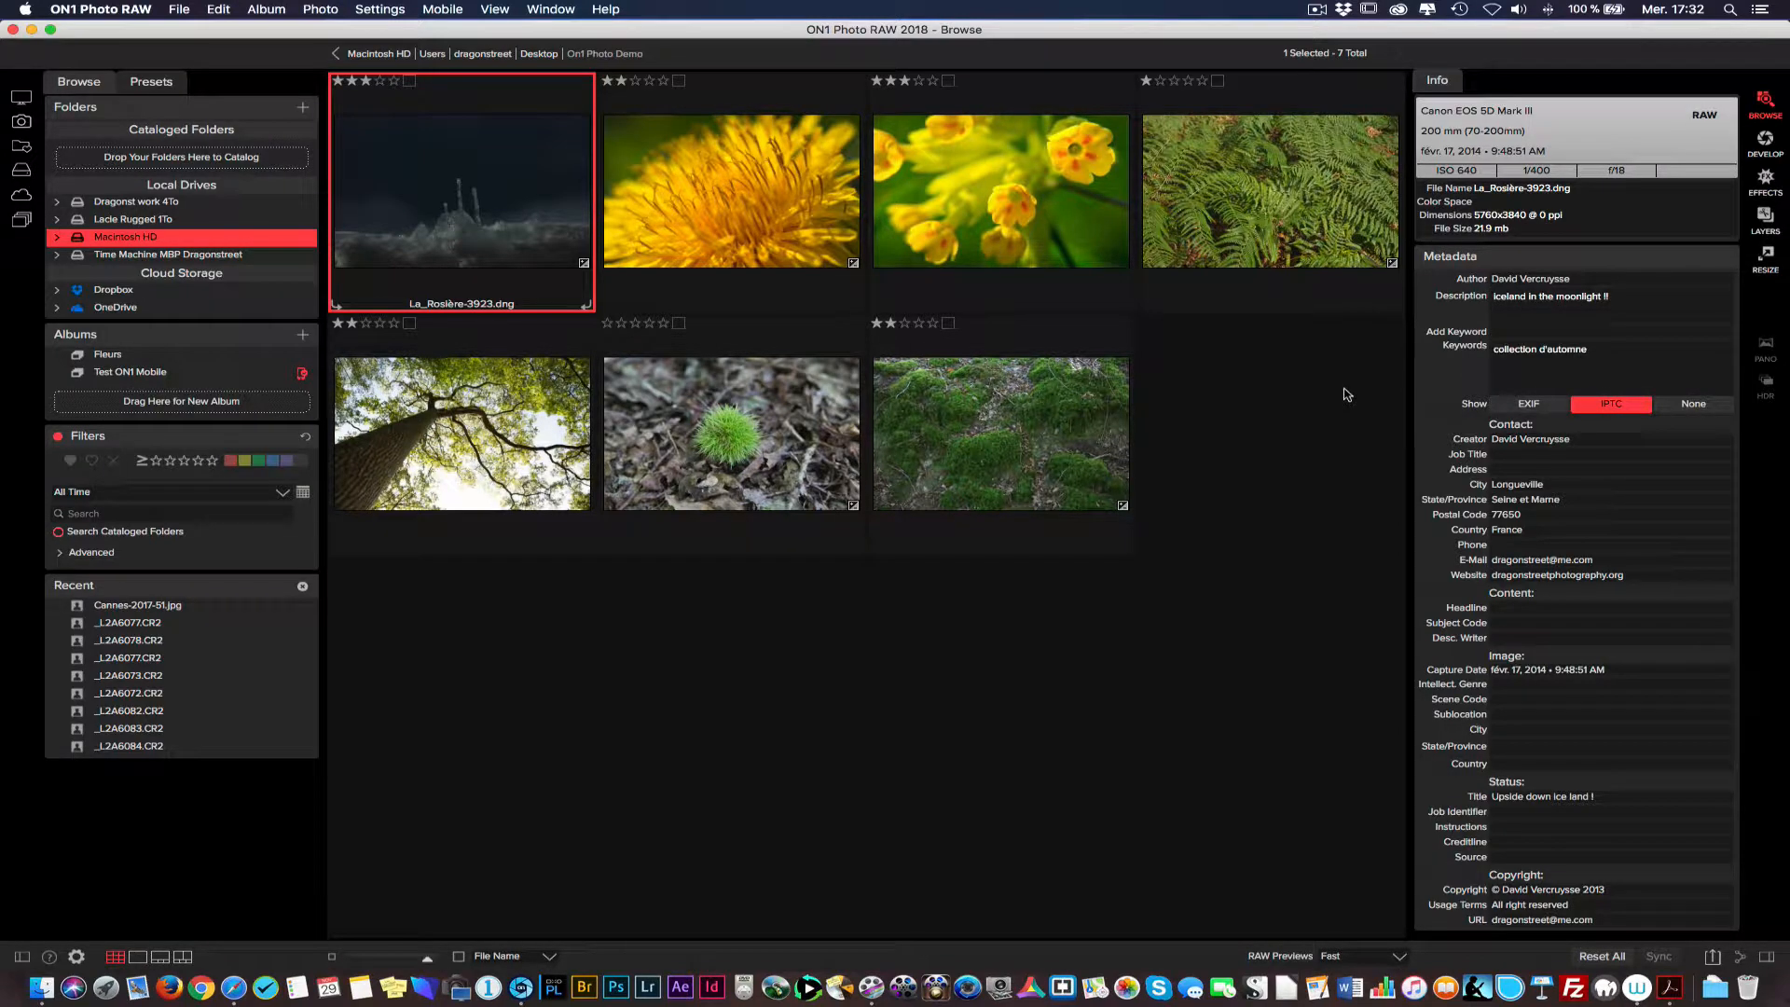
key("Right")
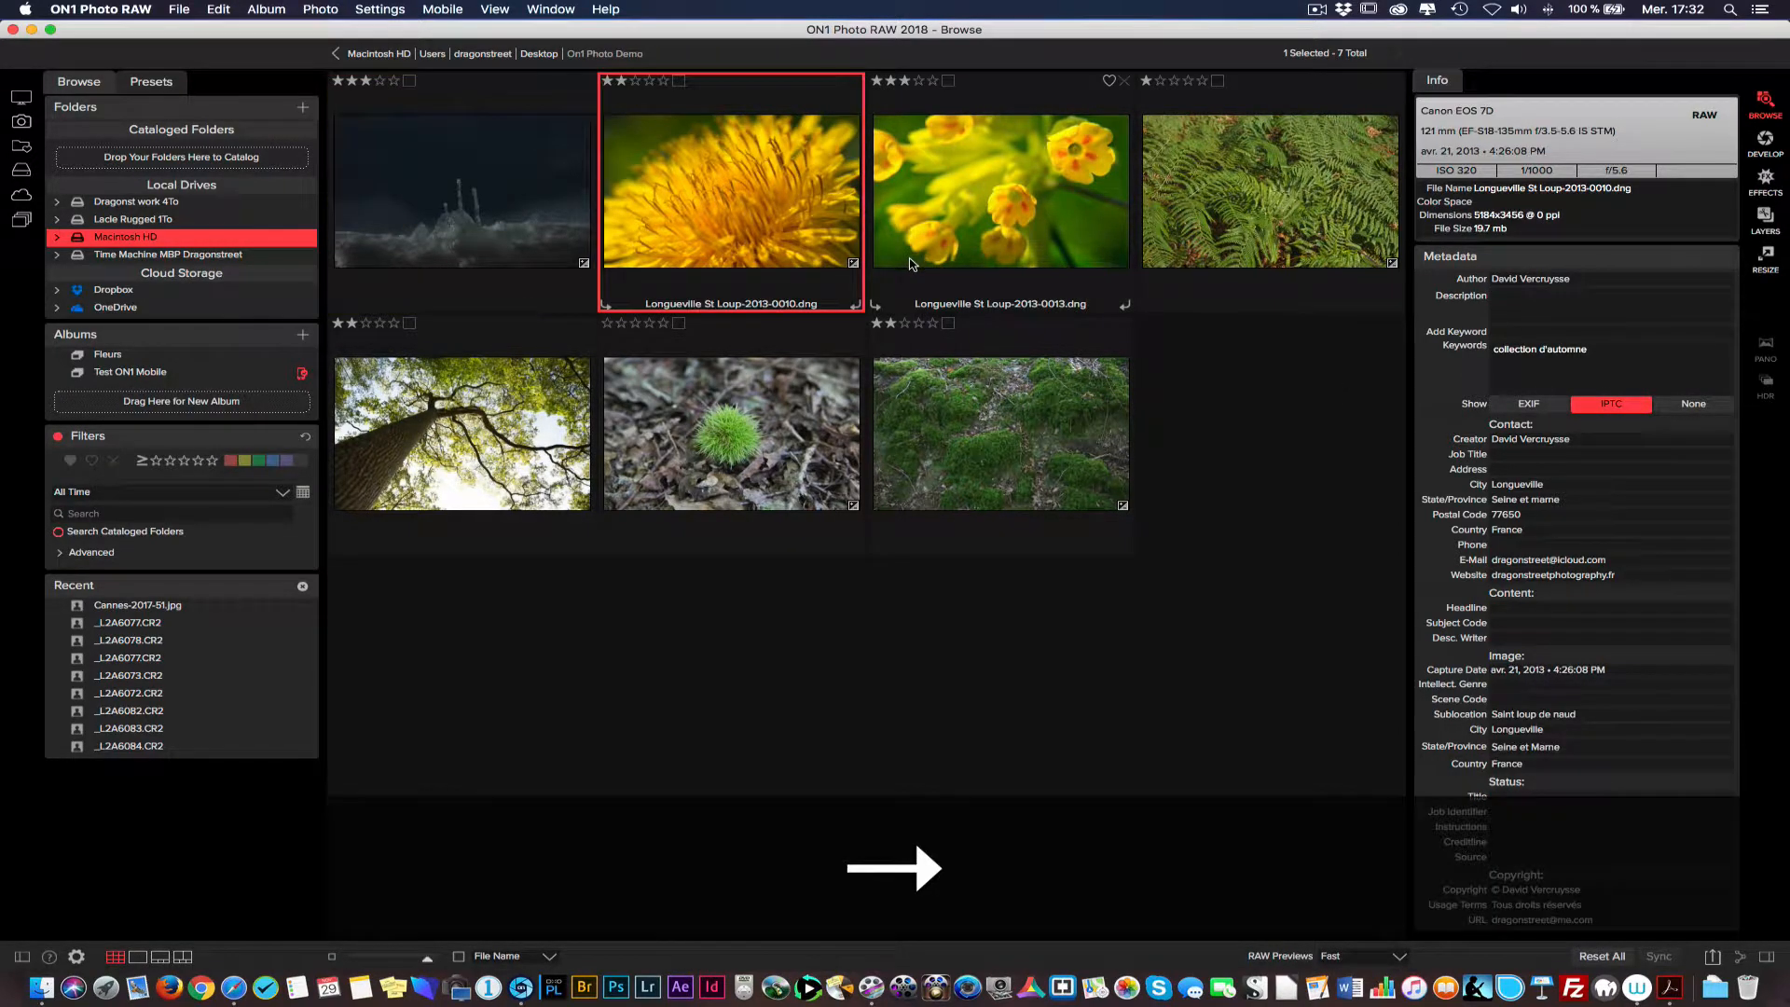
key("Right")
key("Right")
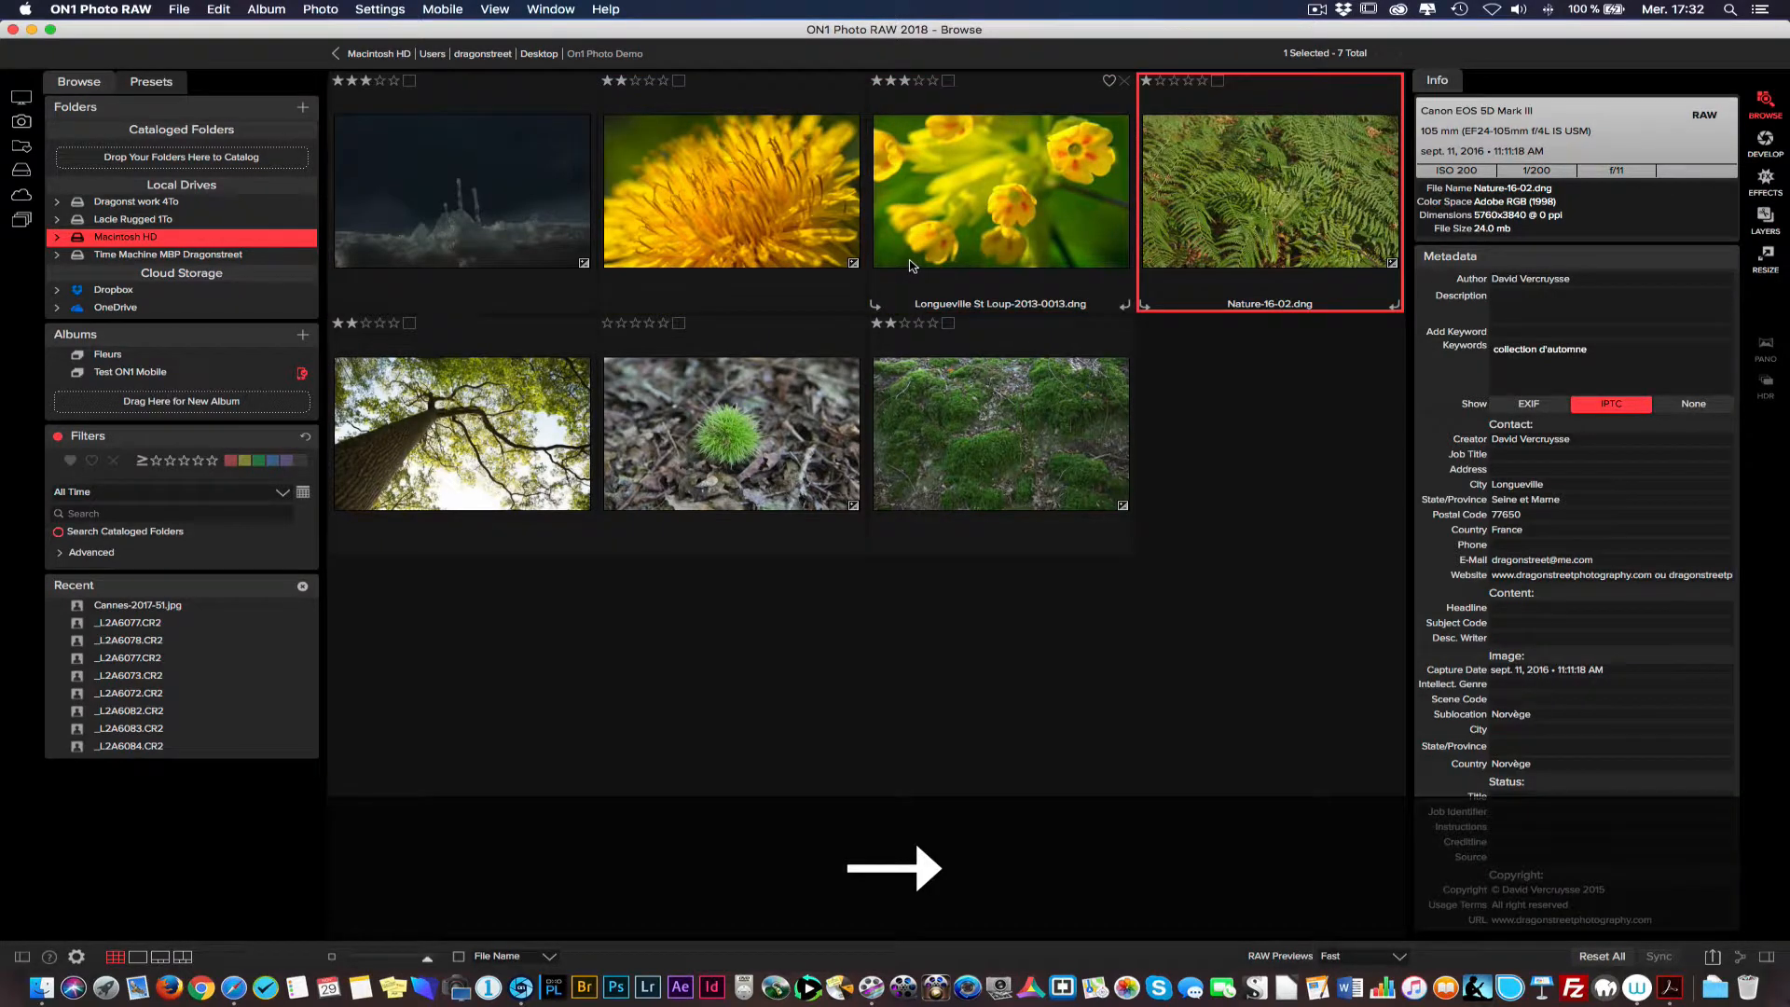
Go through the remaining photos up to the last one and back to the first, checking their author and keyword metadata
key("Right")
key("Right")
key("Right")
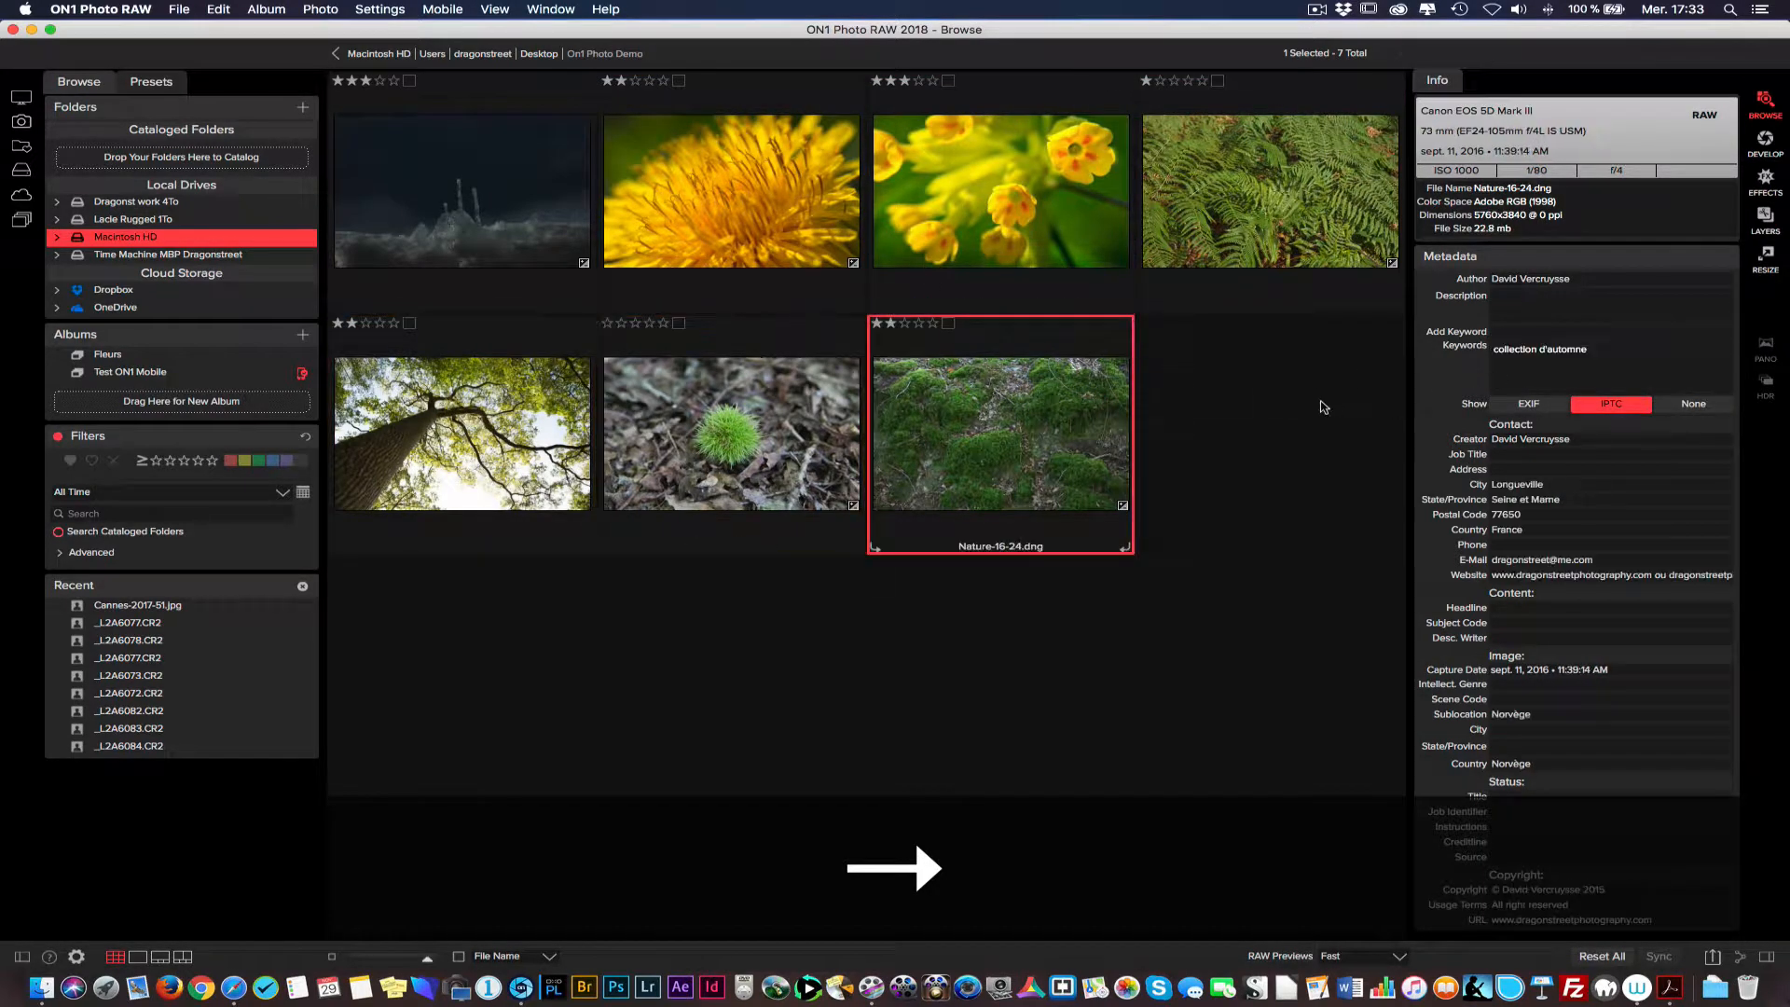
key("Left")
key("Left")
key("Left")
key("Left")
key("Left")
key("Left")
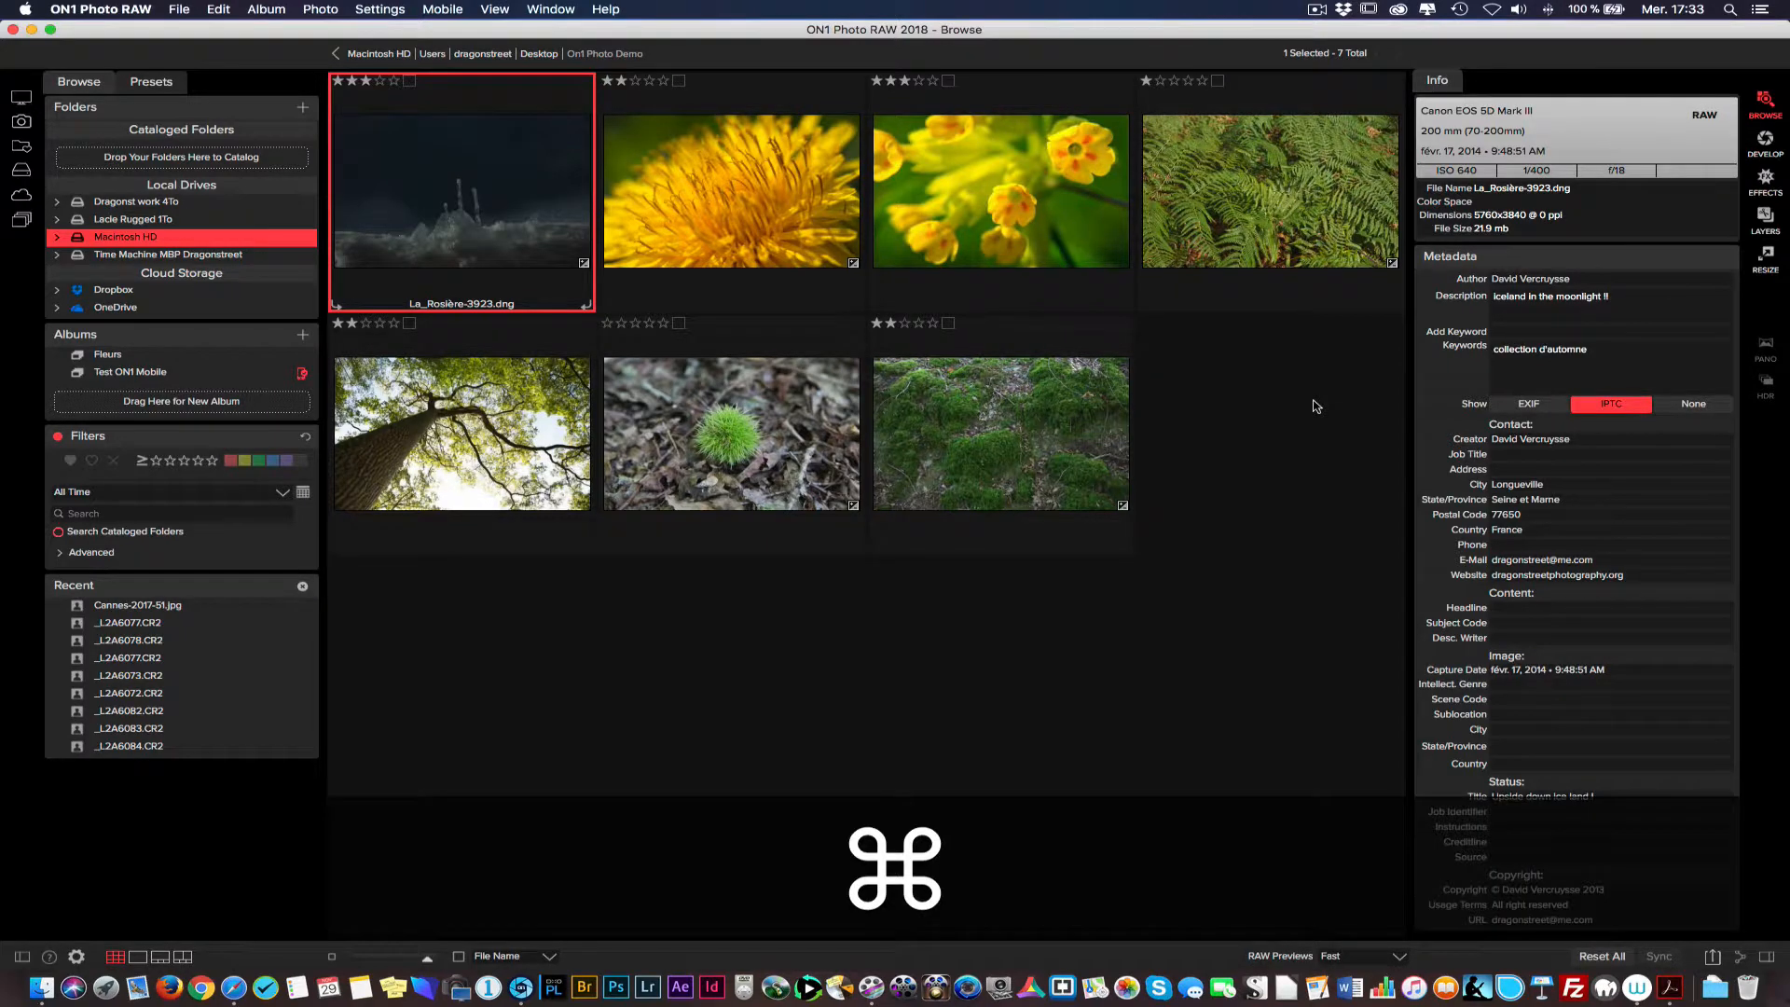
Select all the photos in the On1 Photo Demo folder and clear the selection
key("super+a")
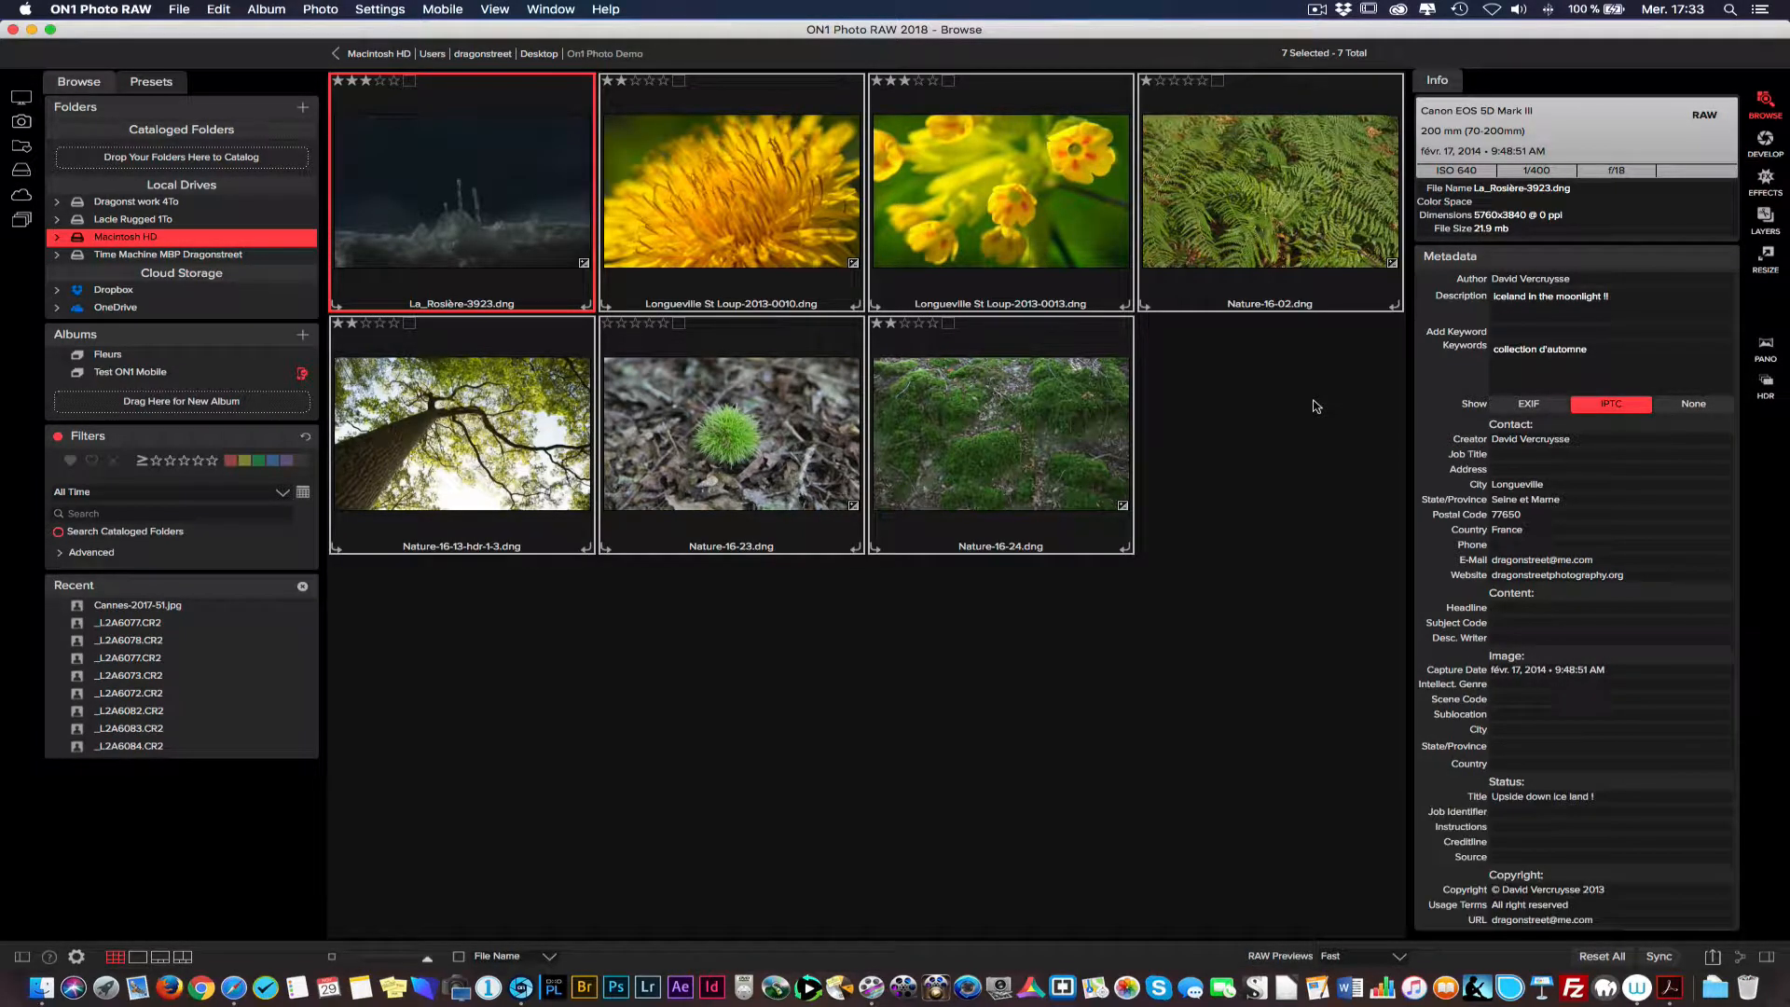
key("super+d")
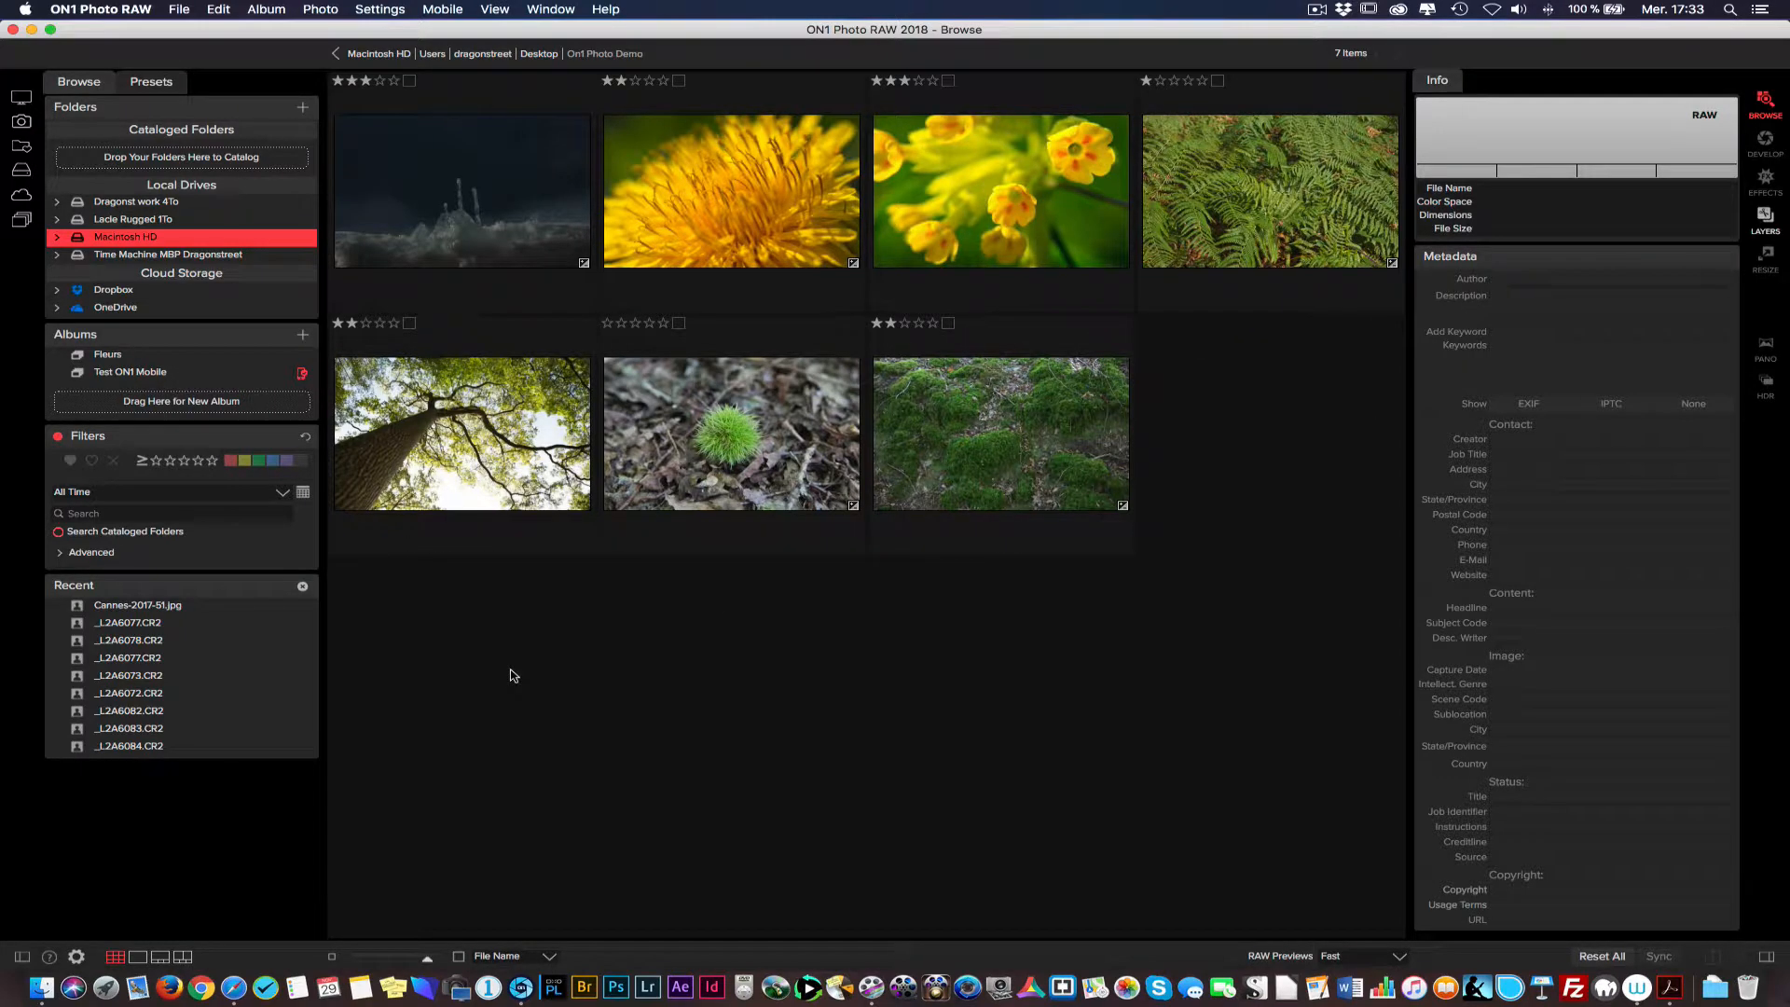
Hide and show both side panels several times, ending with them hidden so the thumbnail grid fills the window
key("Tab")
key("Tab")
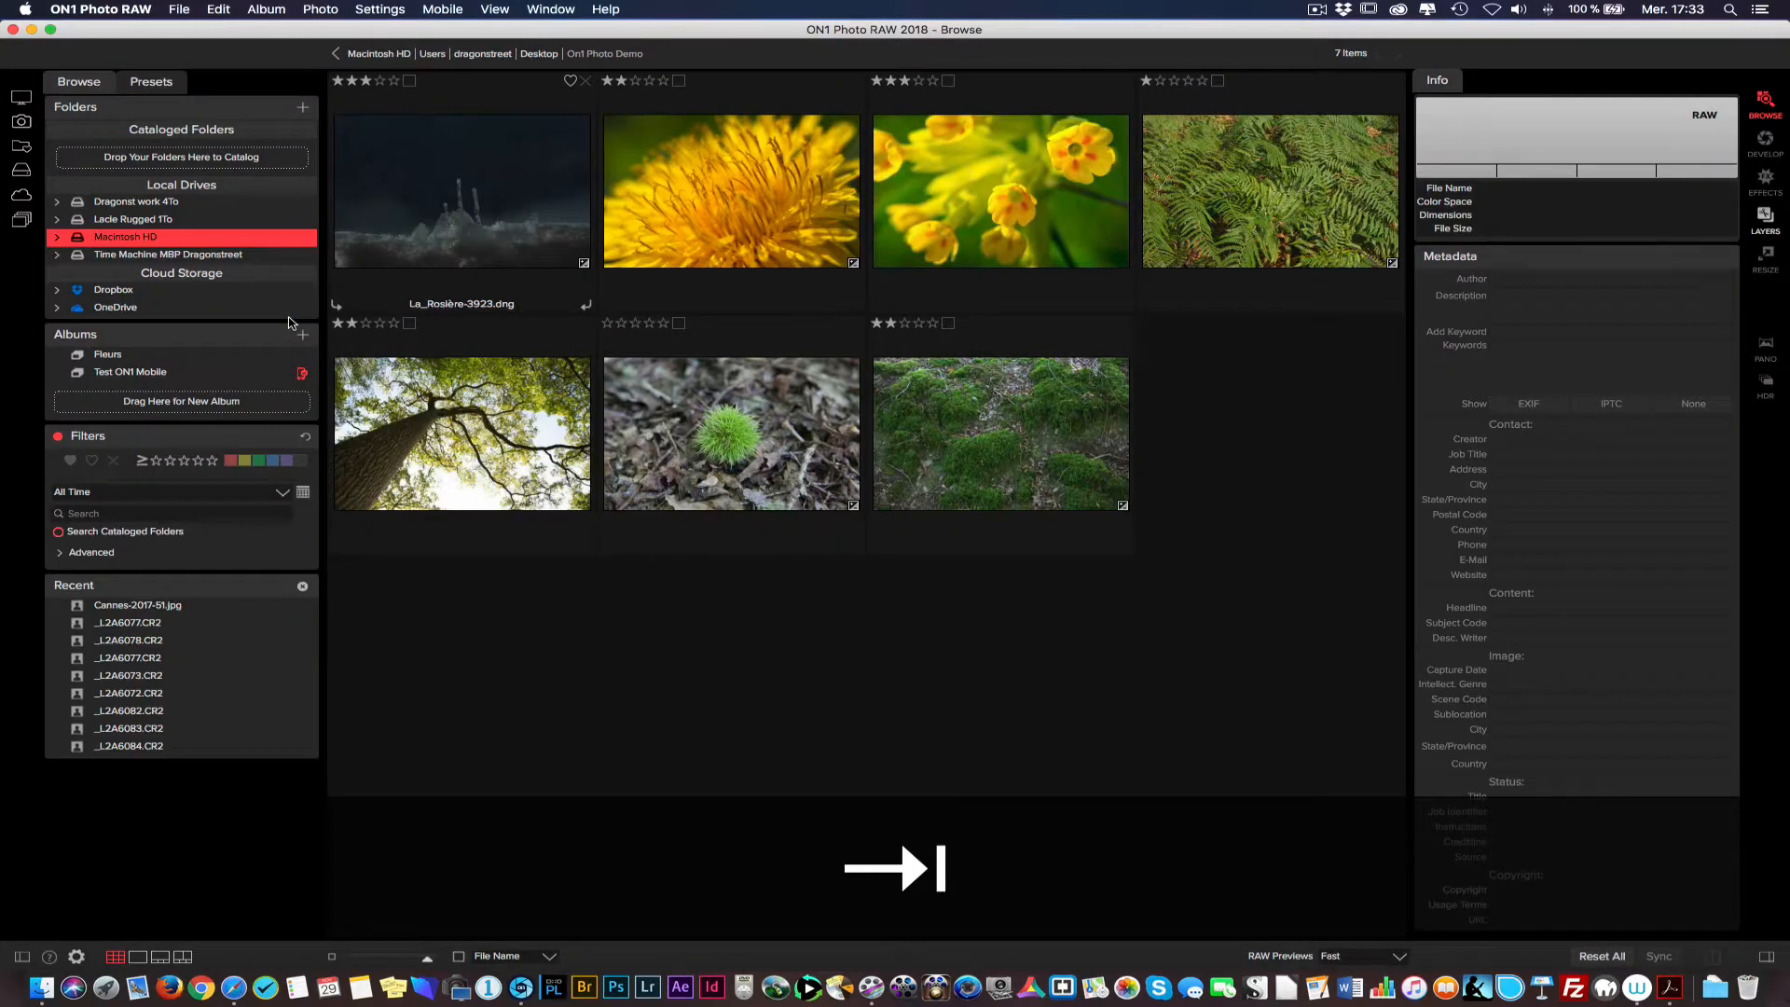
key("Tab")
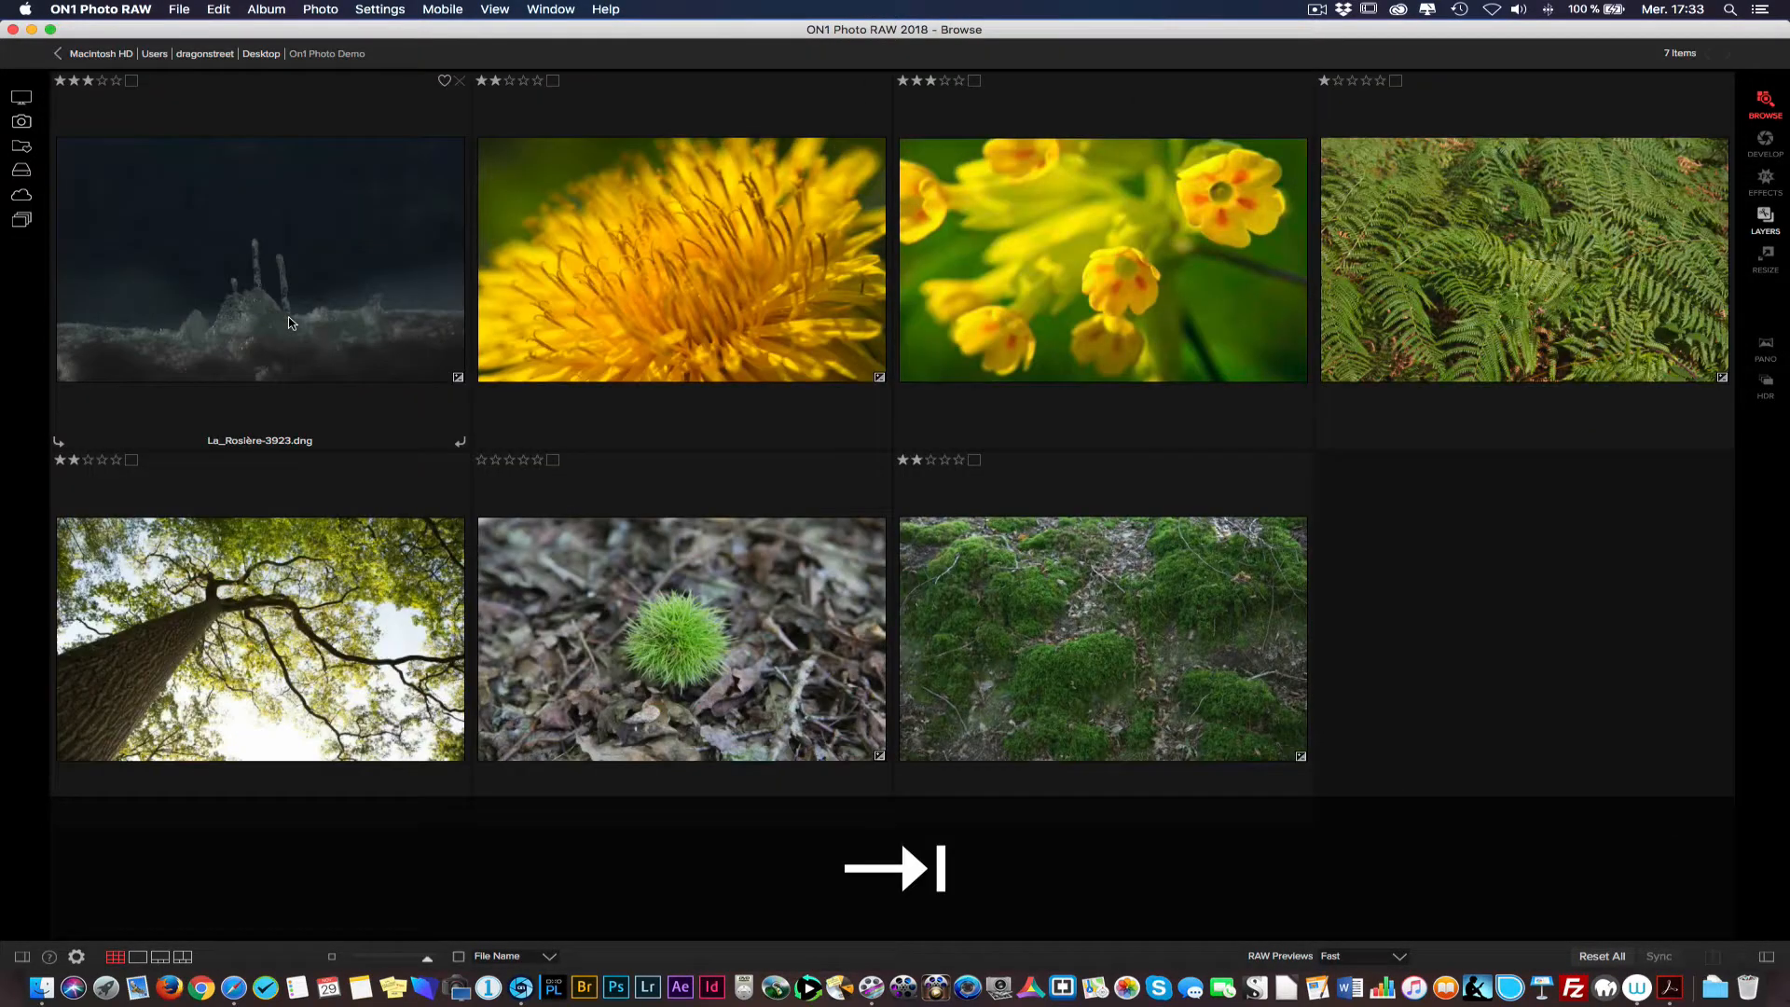
key("Tab")
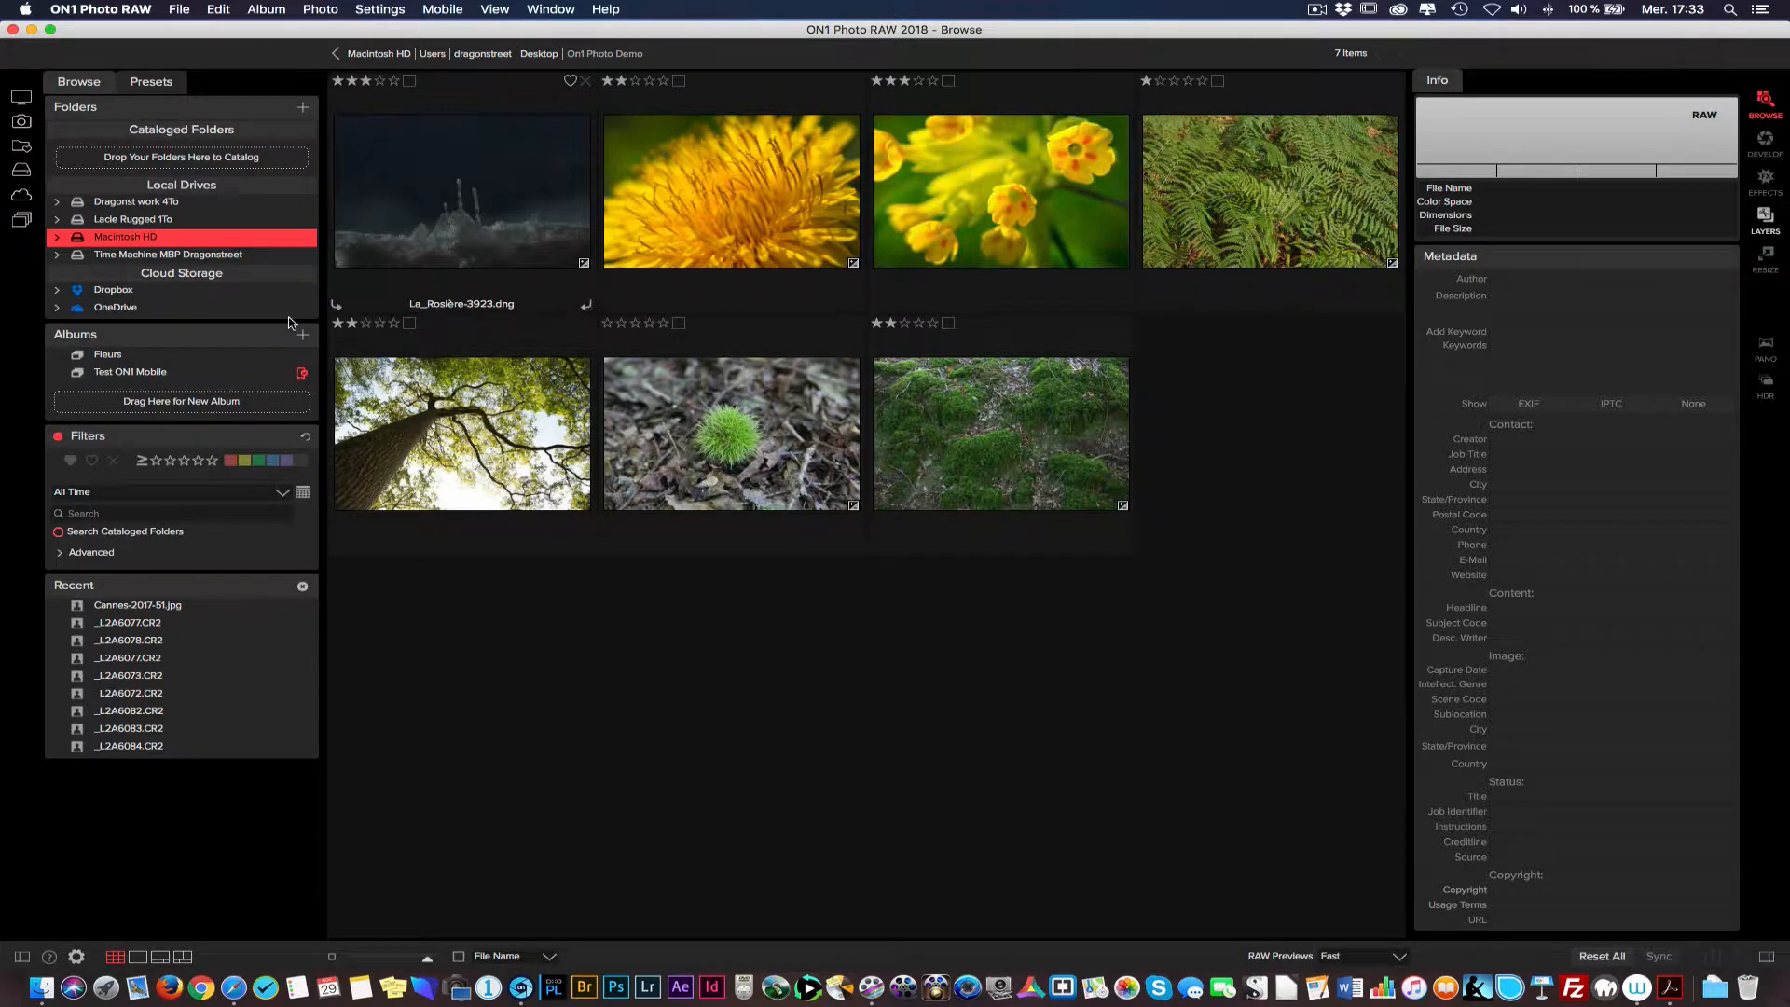
key("Tab")
View La_Rosière-3923.dng alternately in the Detail and Filmstrip views and return to the thumbnail grid
left_click(299, 267)
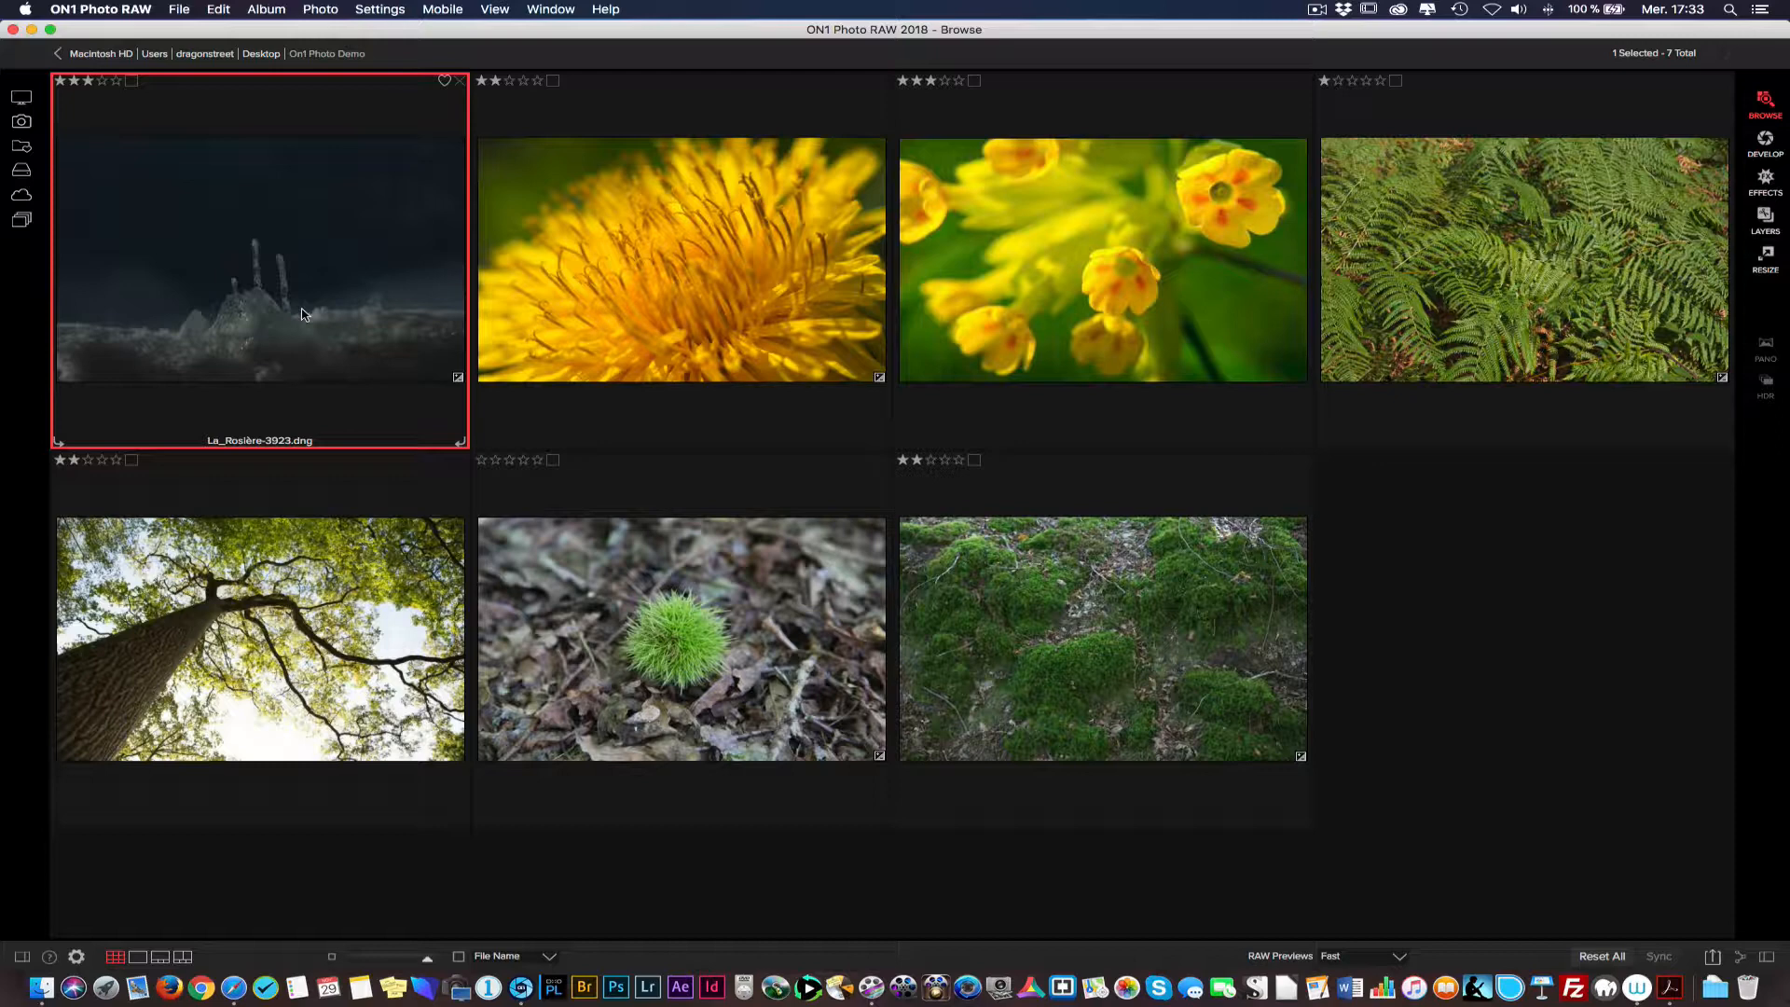
key("e")
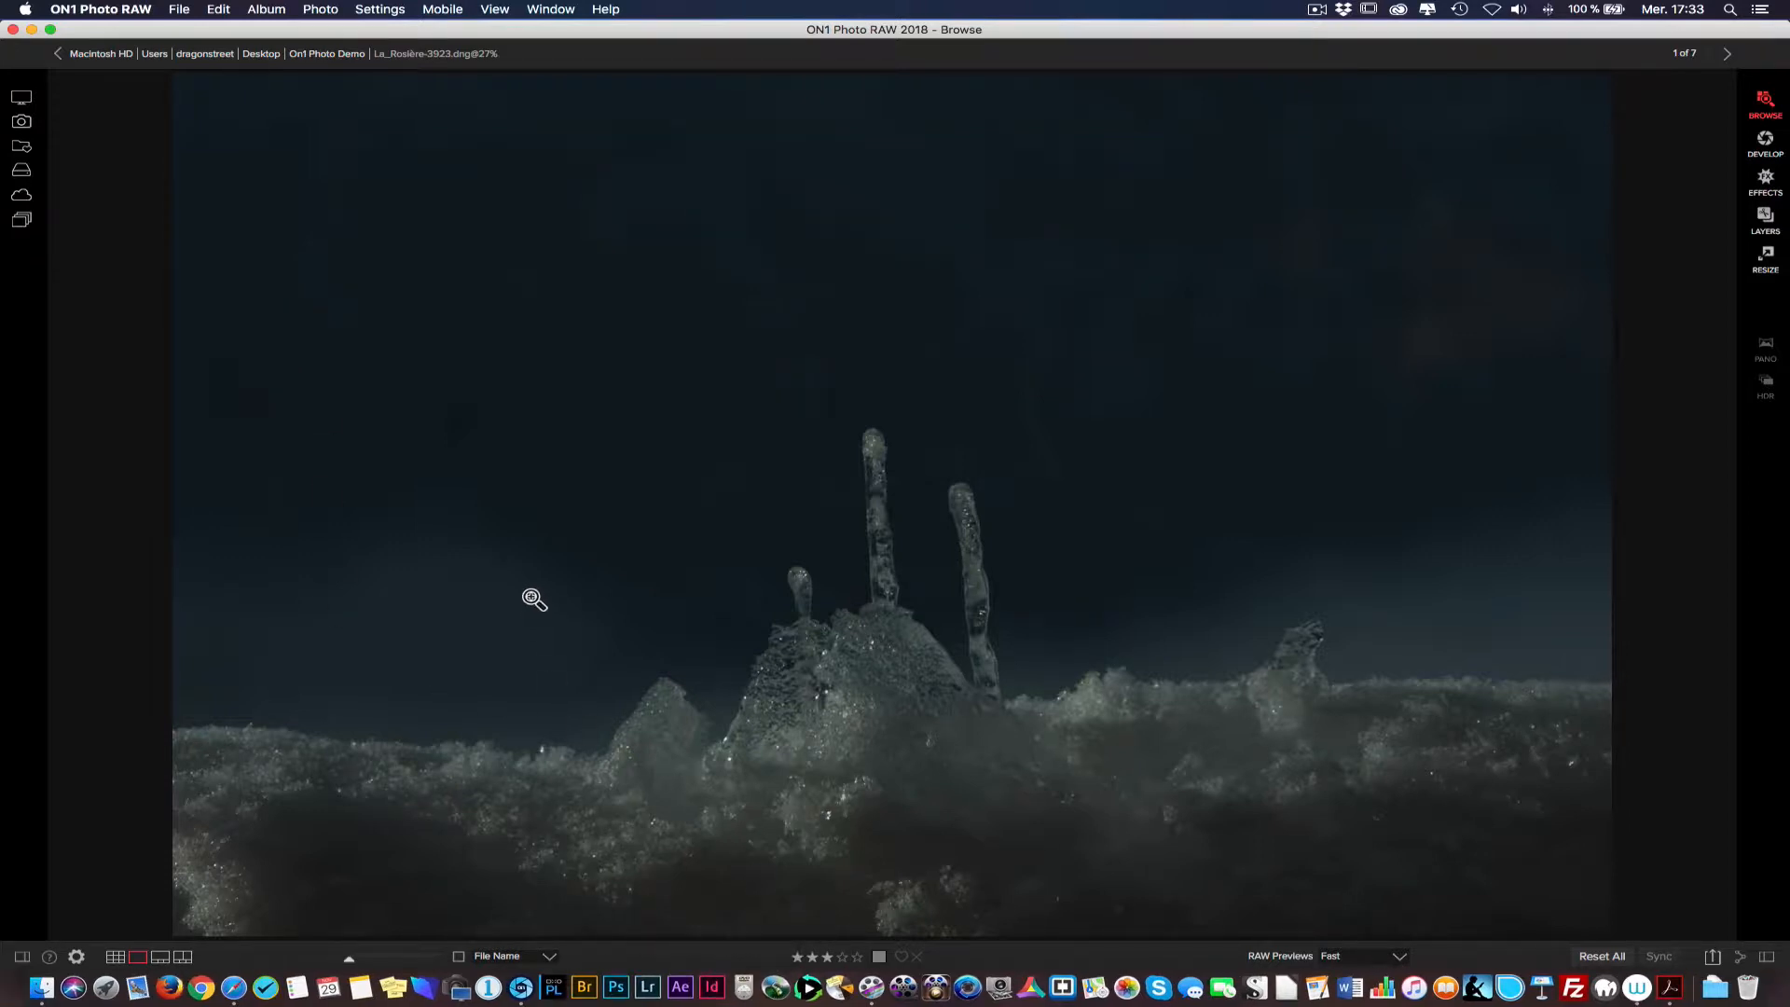
key("f")
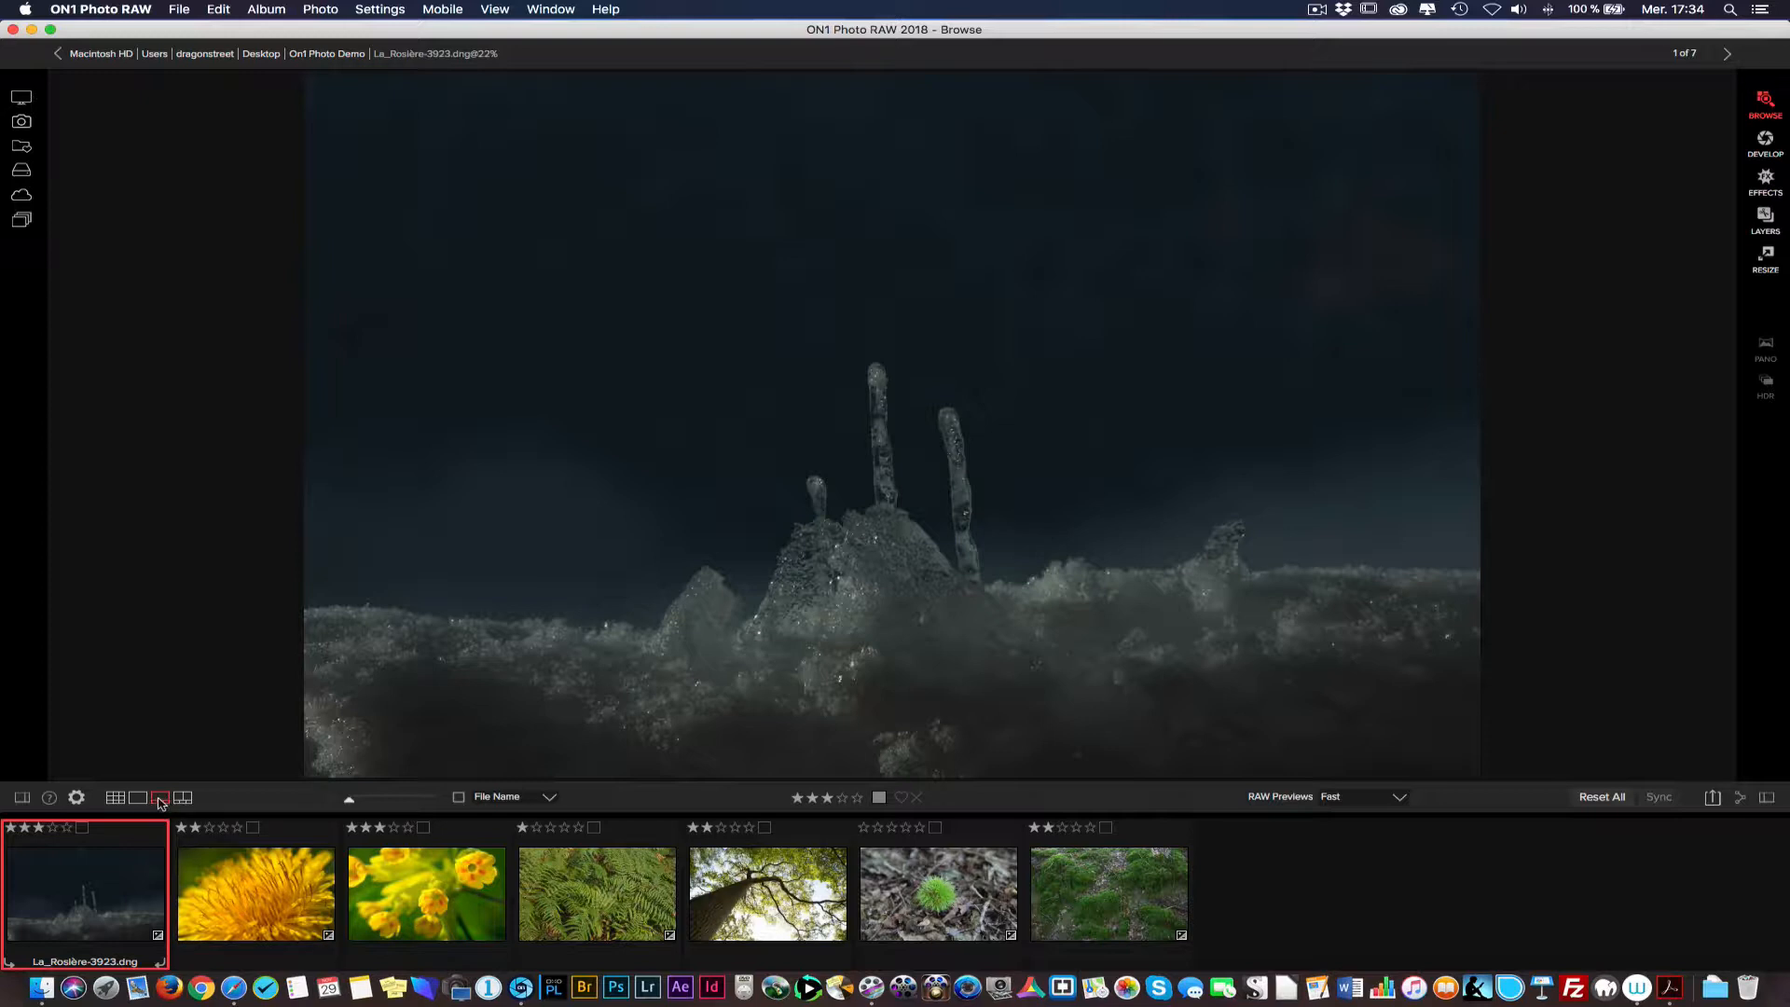
key("f")
key("e")
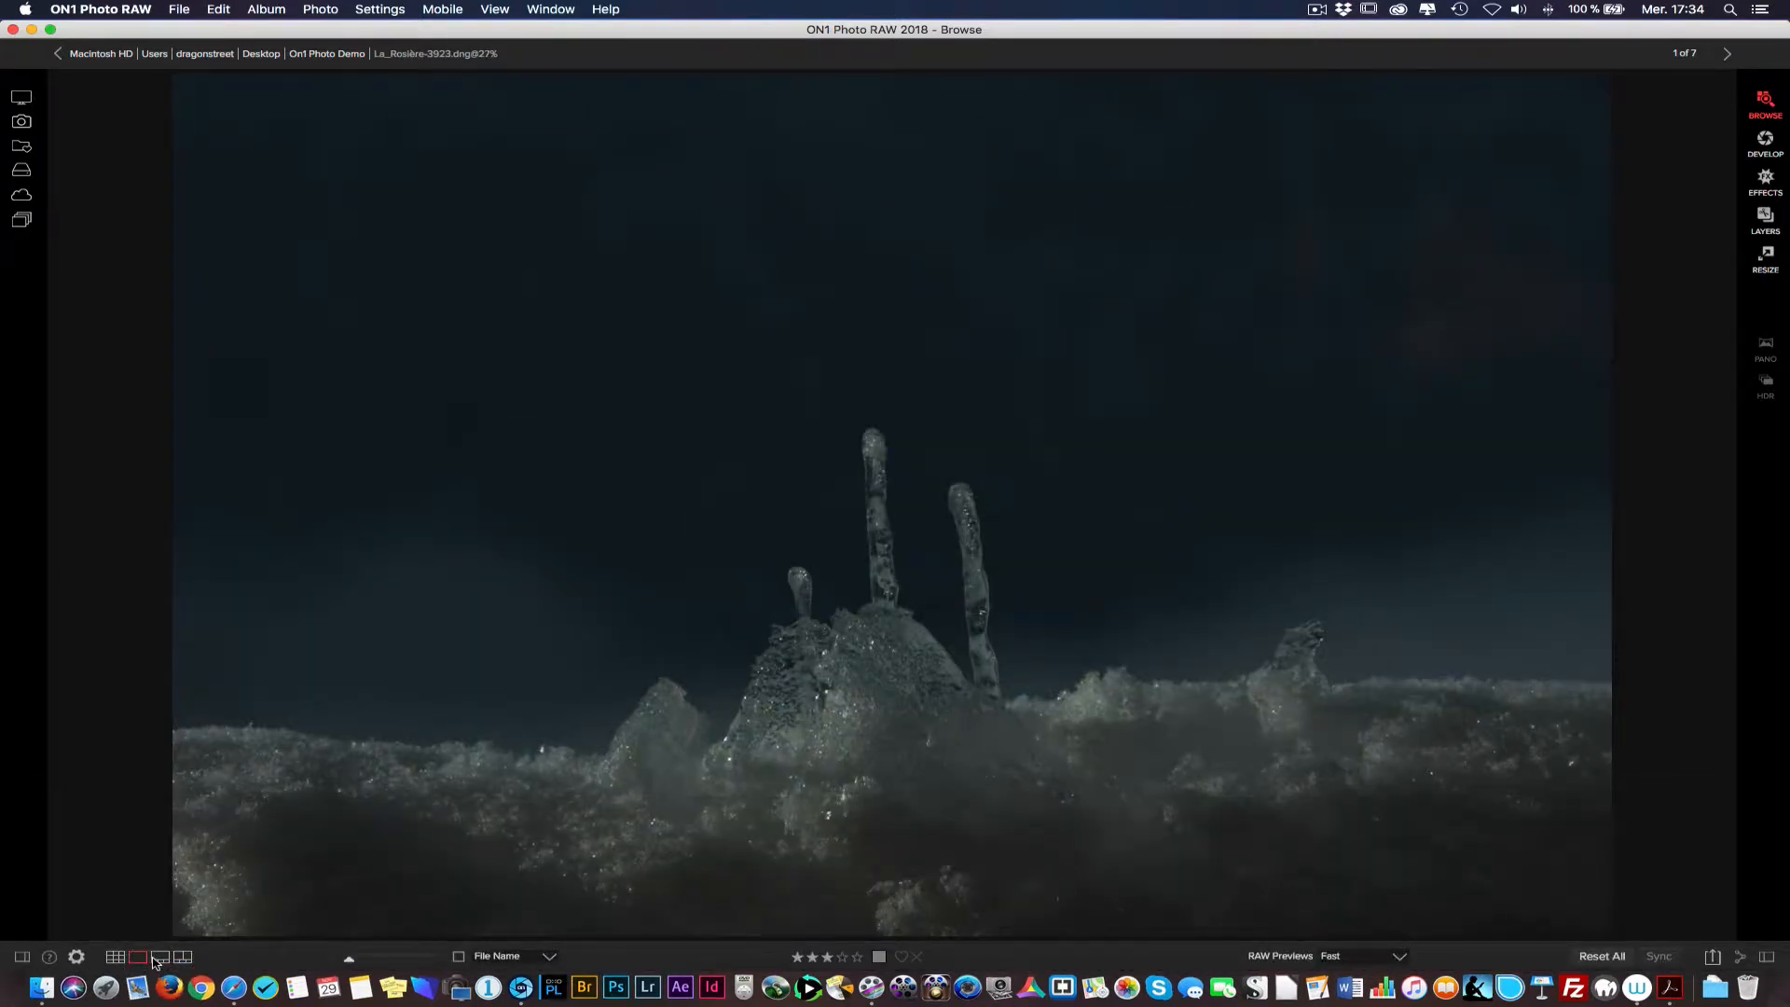
key("f")
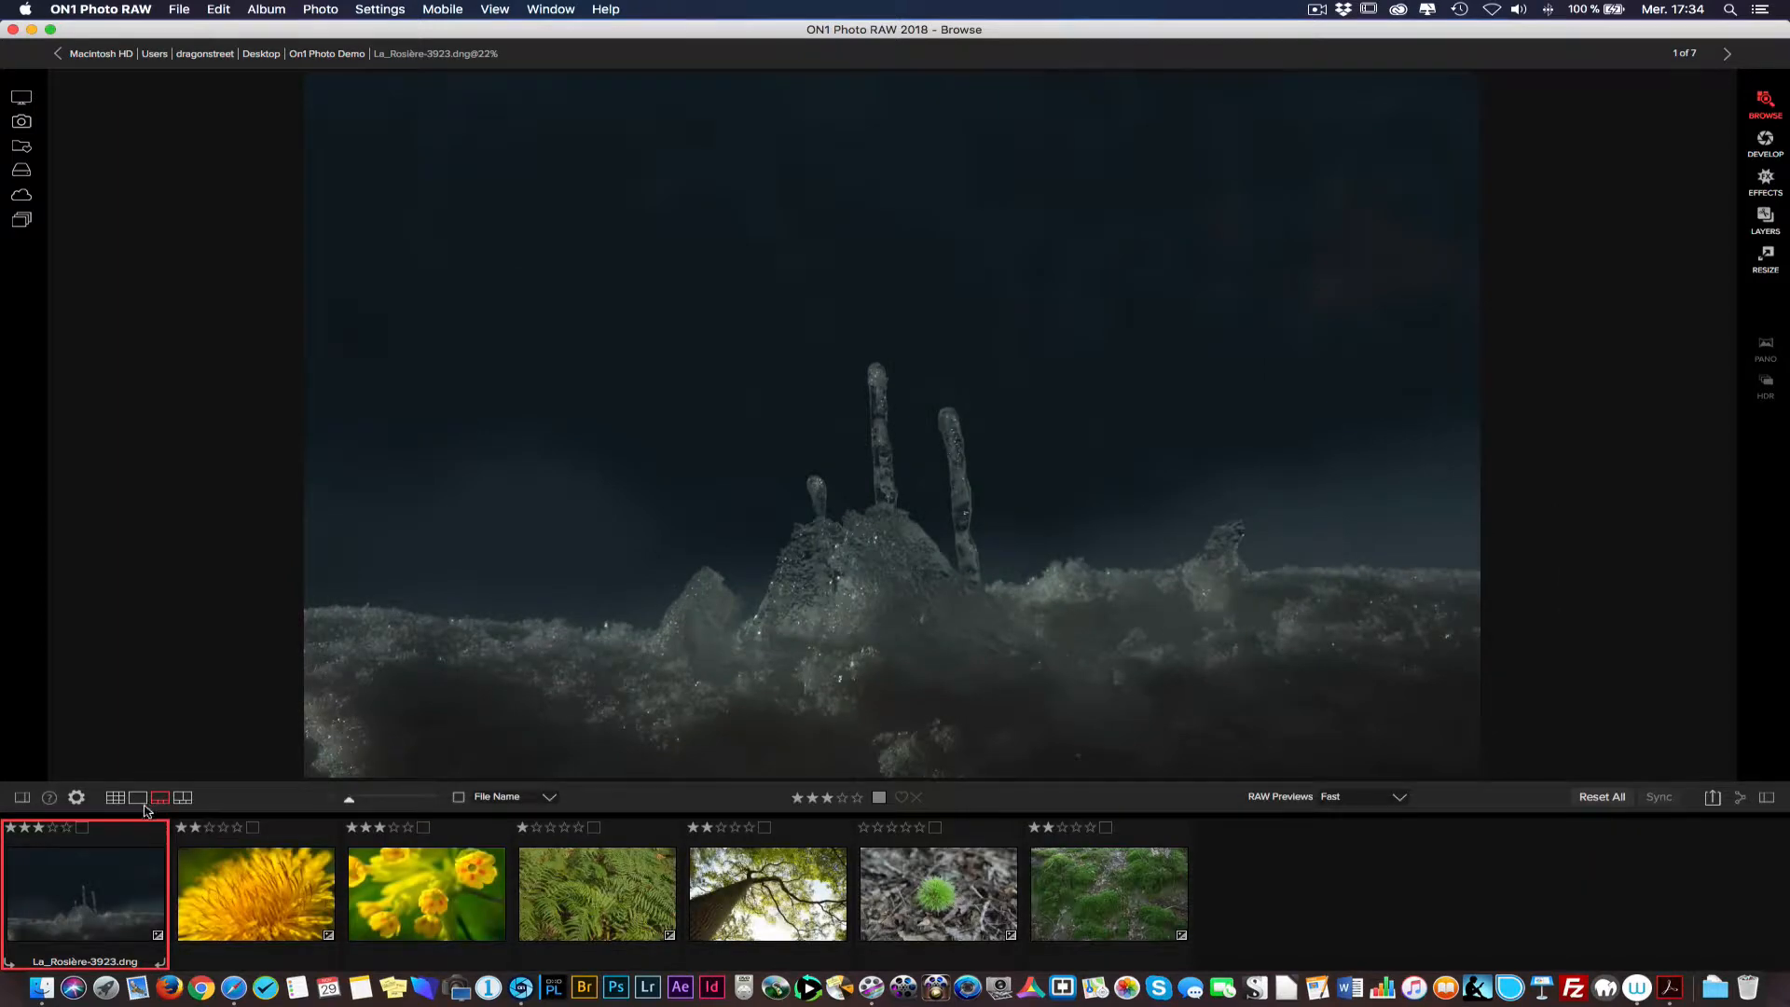
key("g")
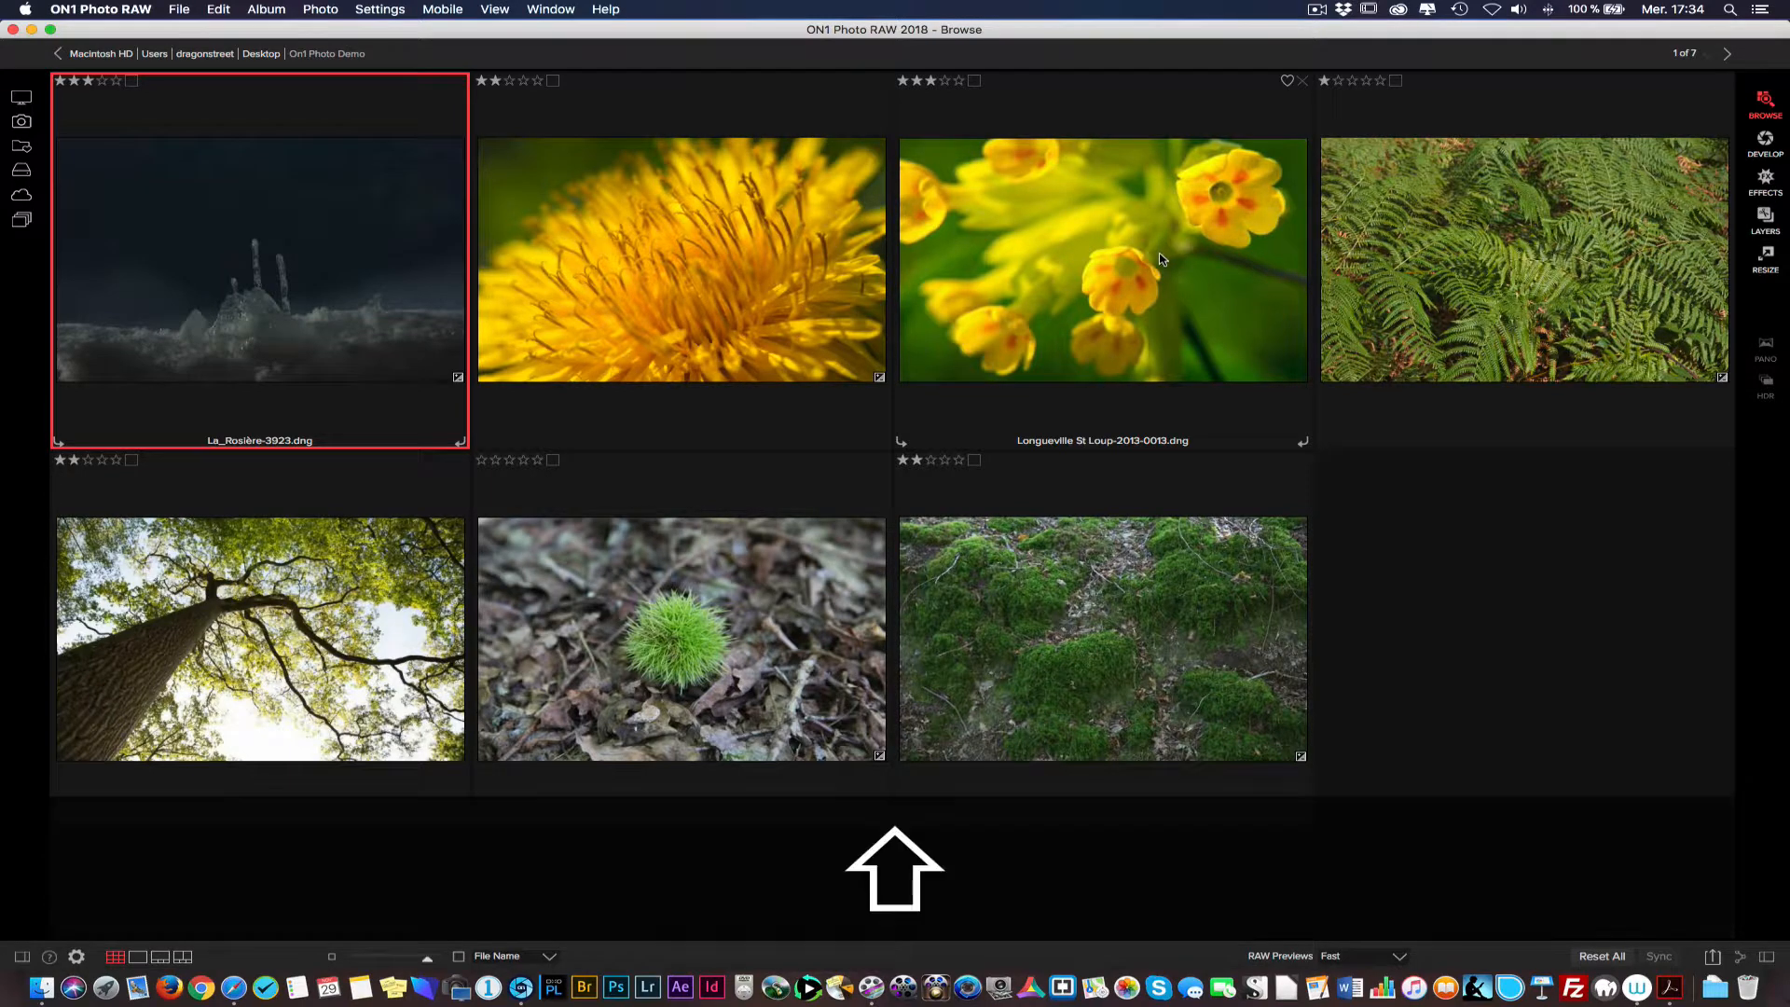
Select the contiguous range from La_Rosière-3923.dng to Longueville St Loup-2013-0013.dng and clear the selection
left_click(1154, 264, "shift")
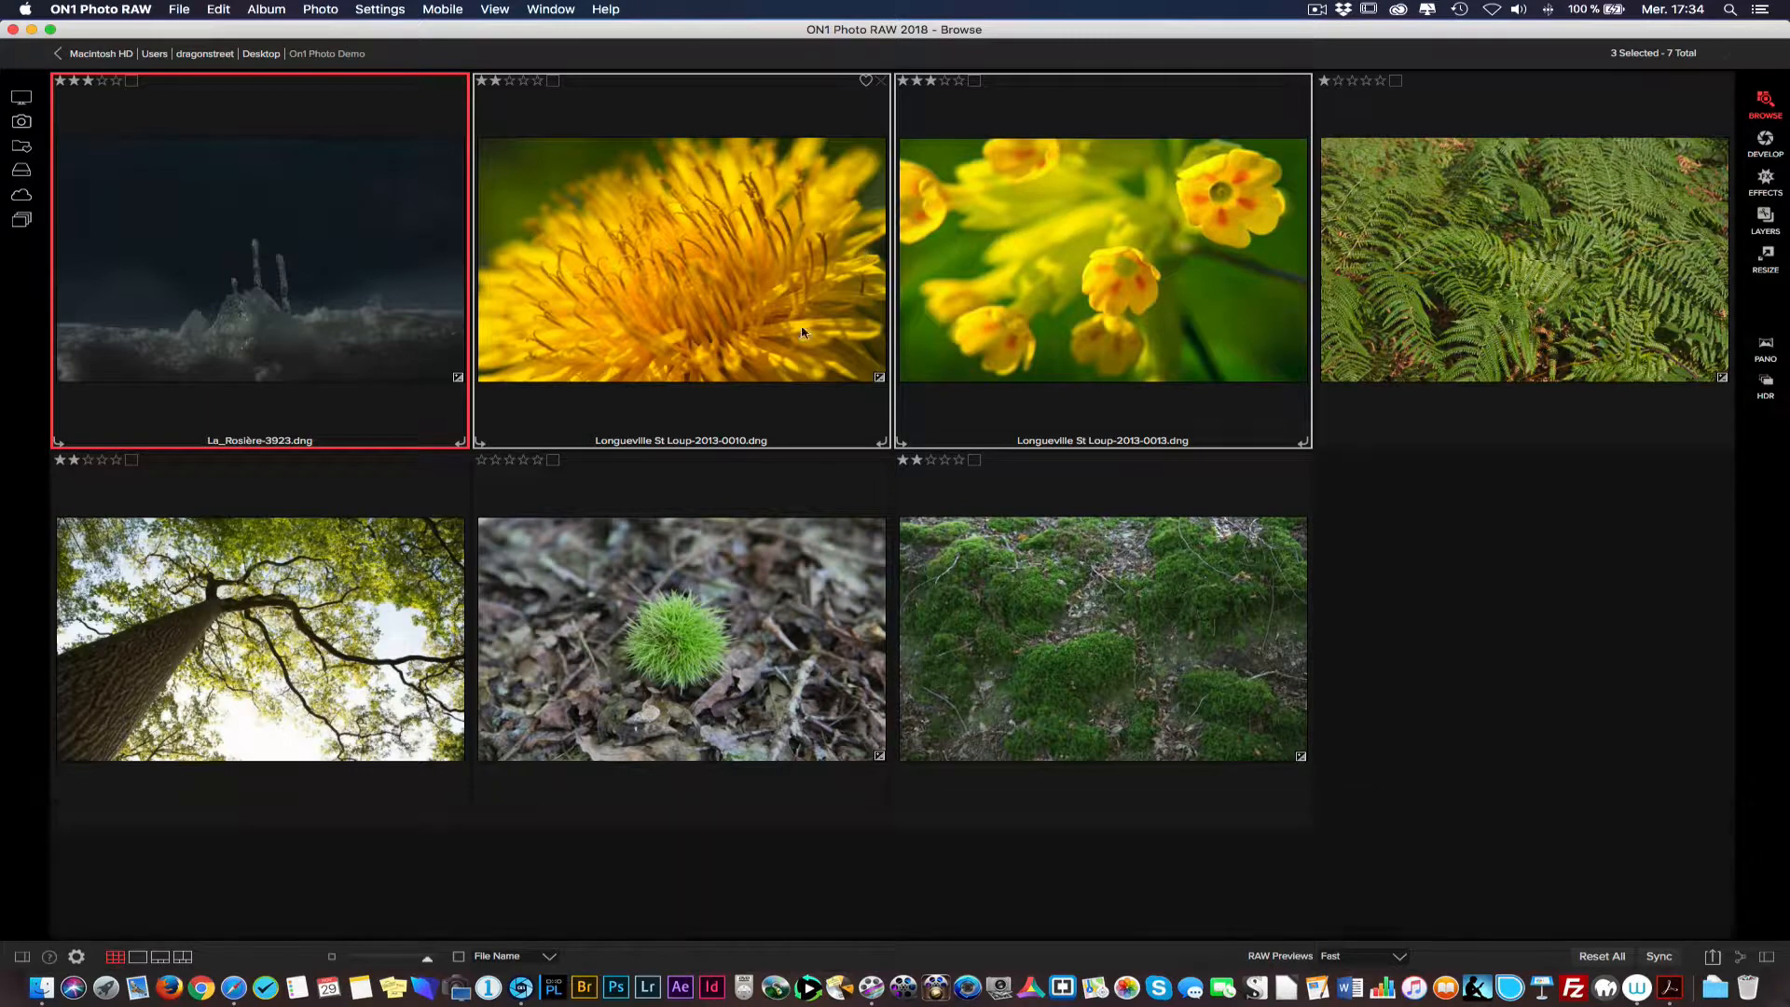
key("super+d")
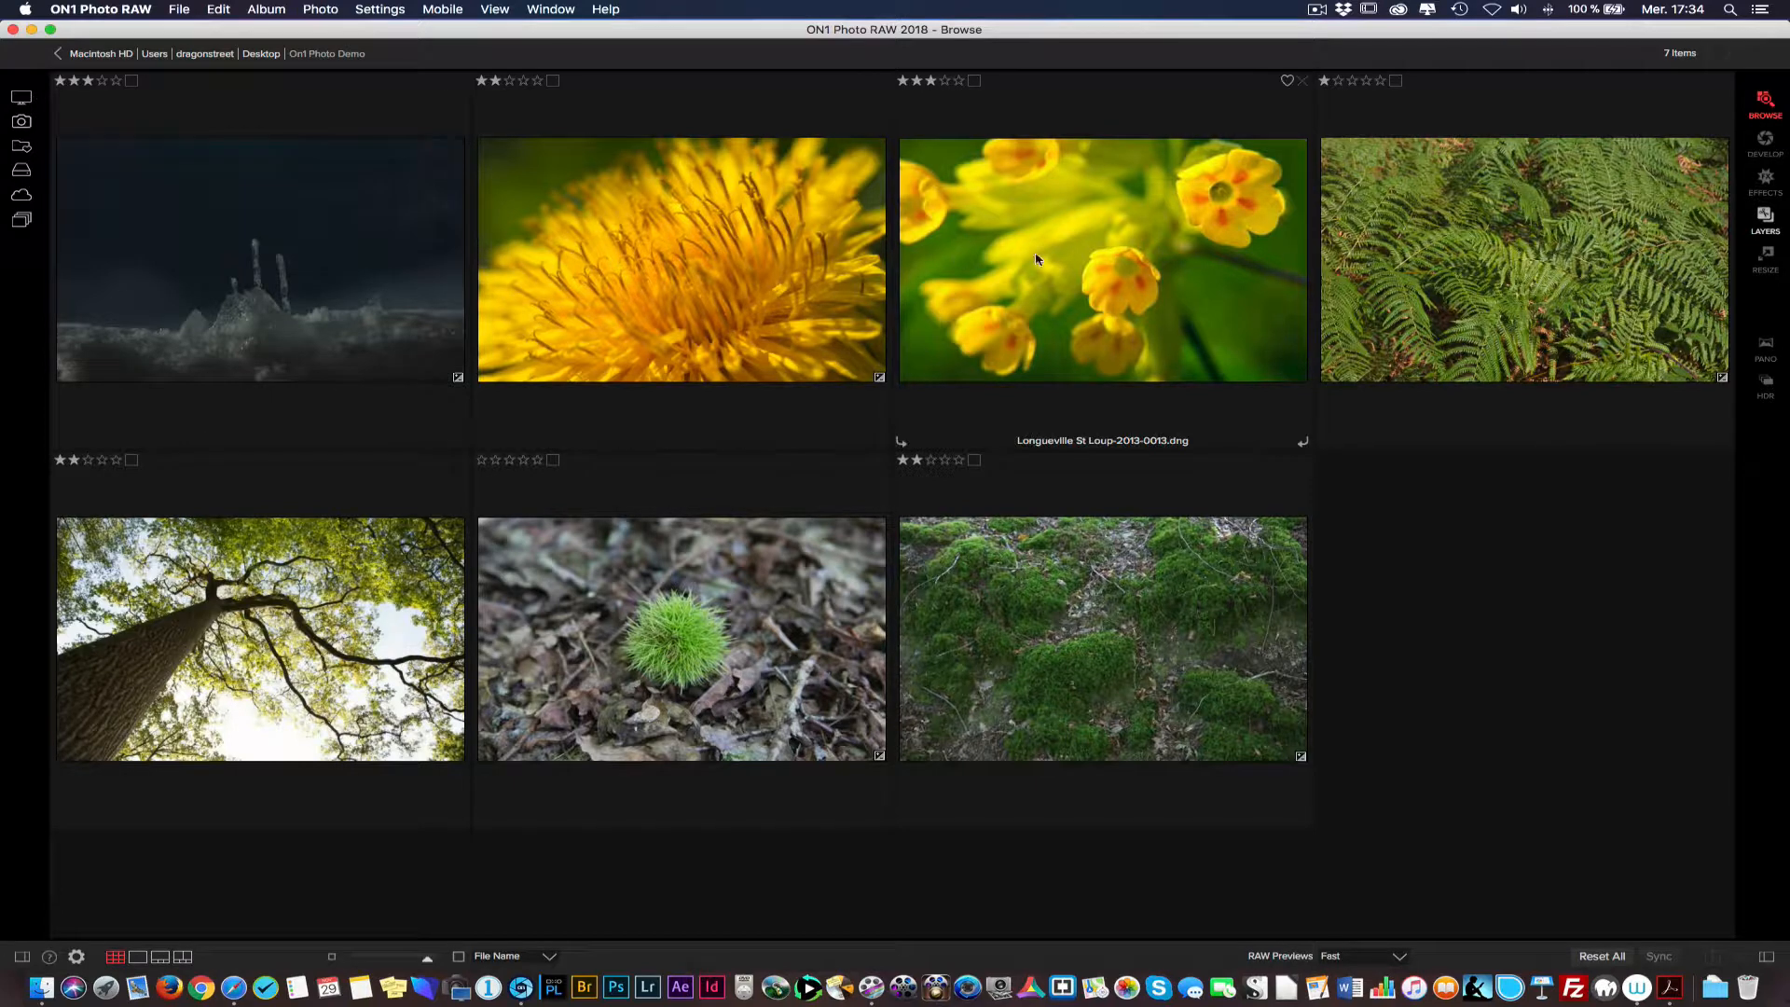
Select La_Rosière-3923, Longueville St Loup-2013-0013, Nature-16-23 and Nature-16-24 individually, show the side panels and clear the selection
left_click(383, 277)
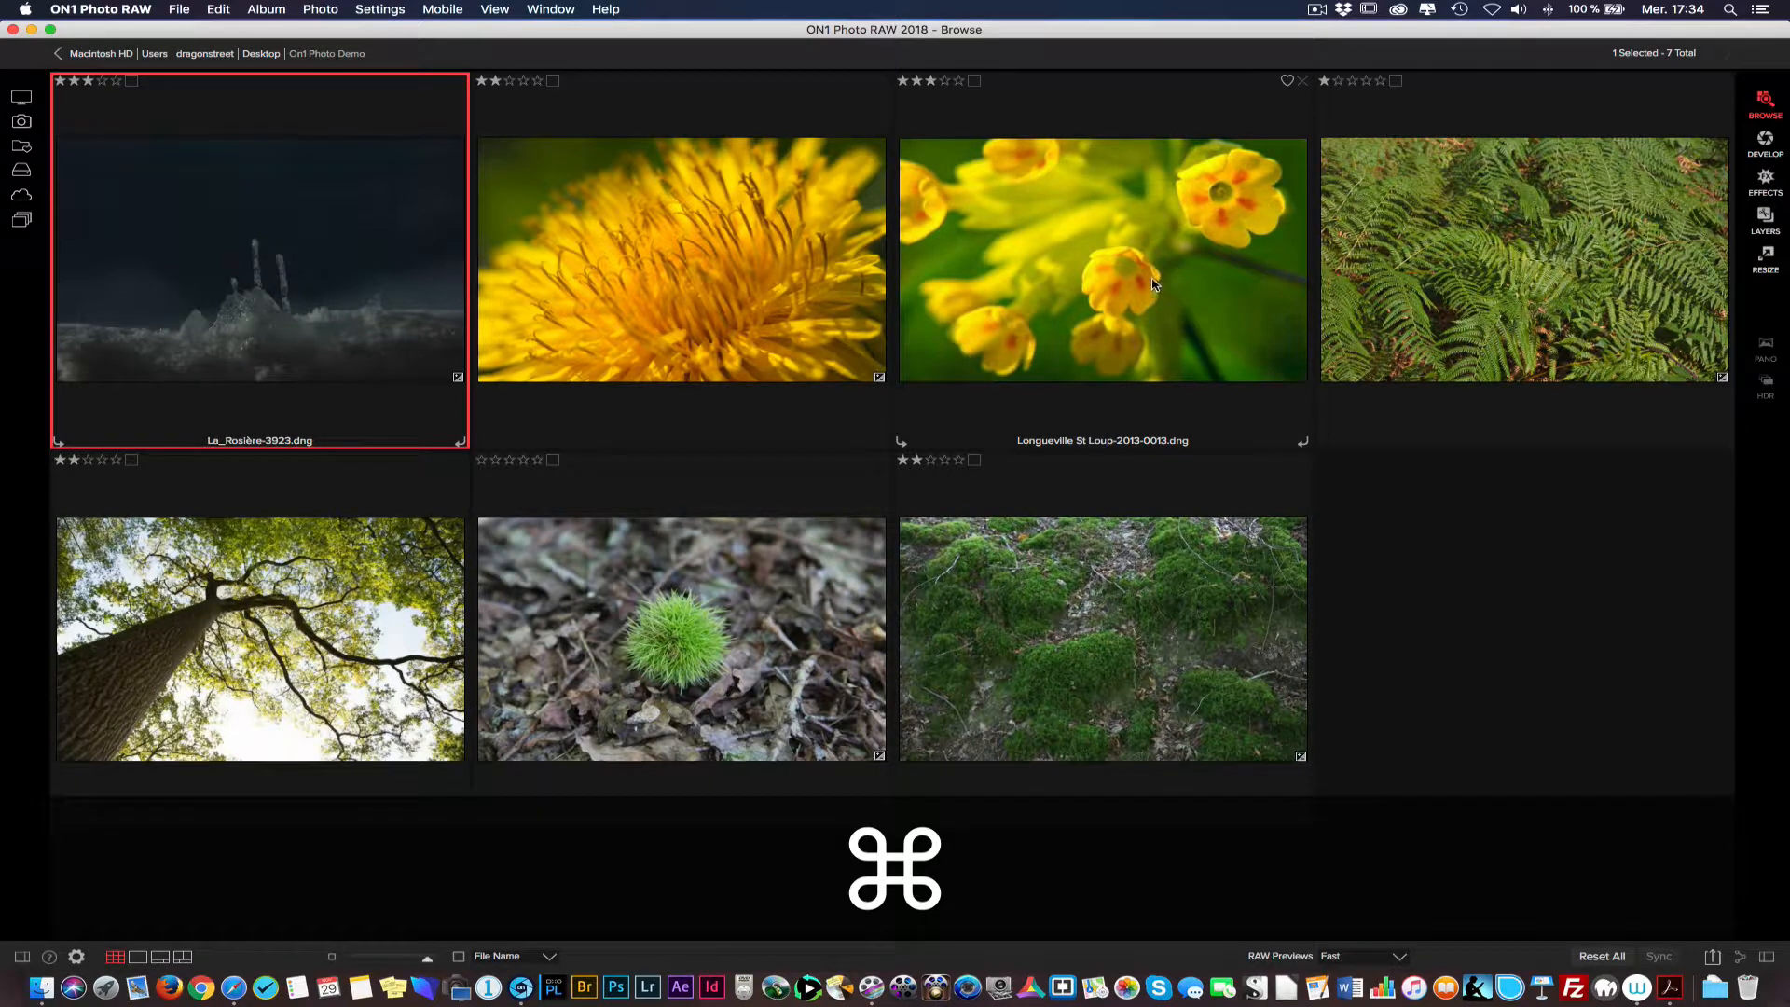
left_click(1152, 278, "super")
left_click(618, 565, "super")
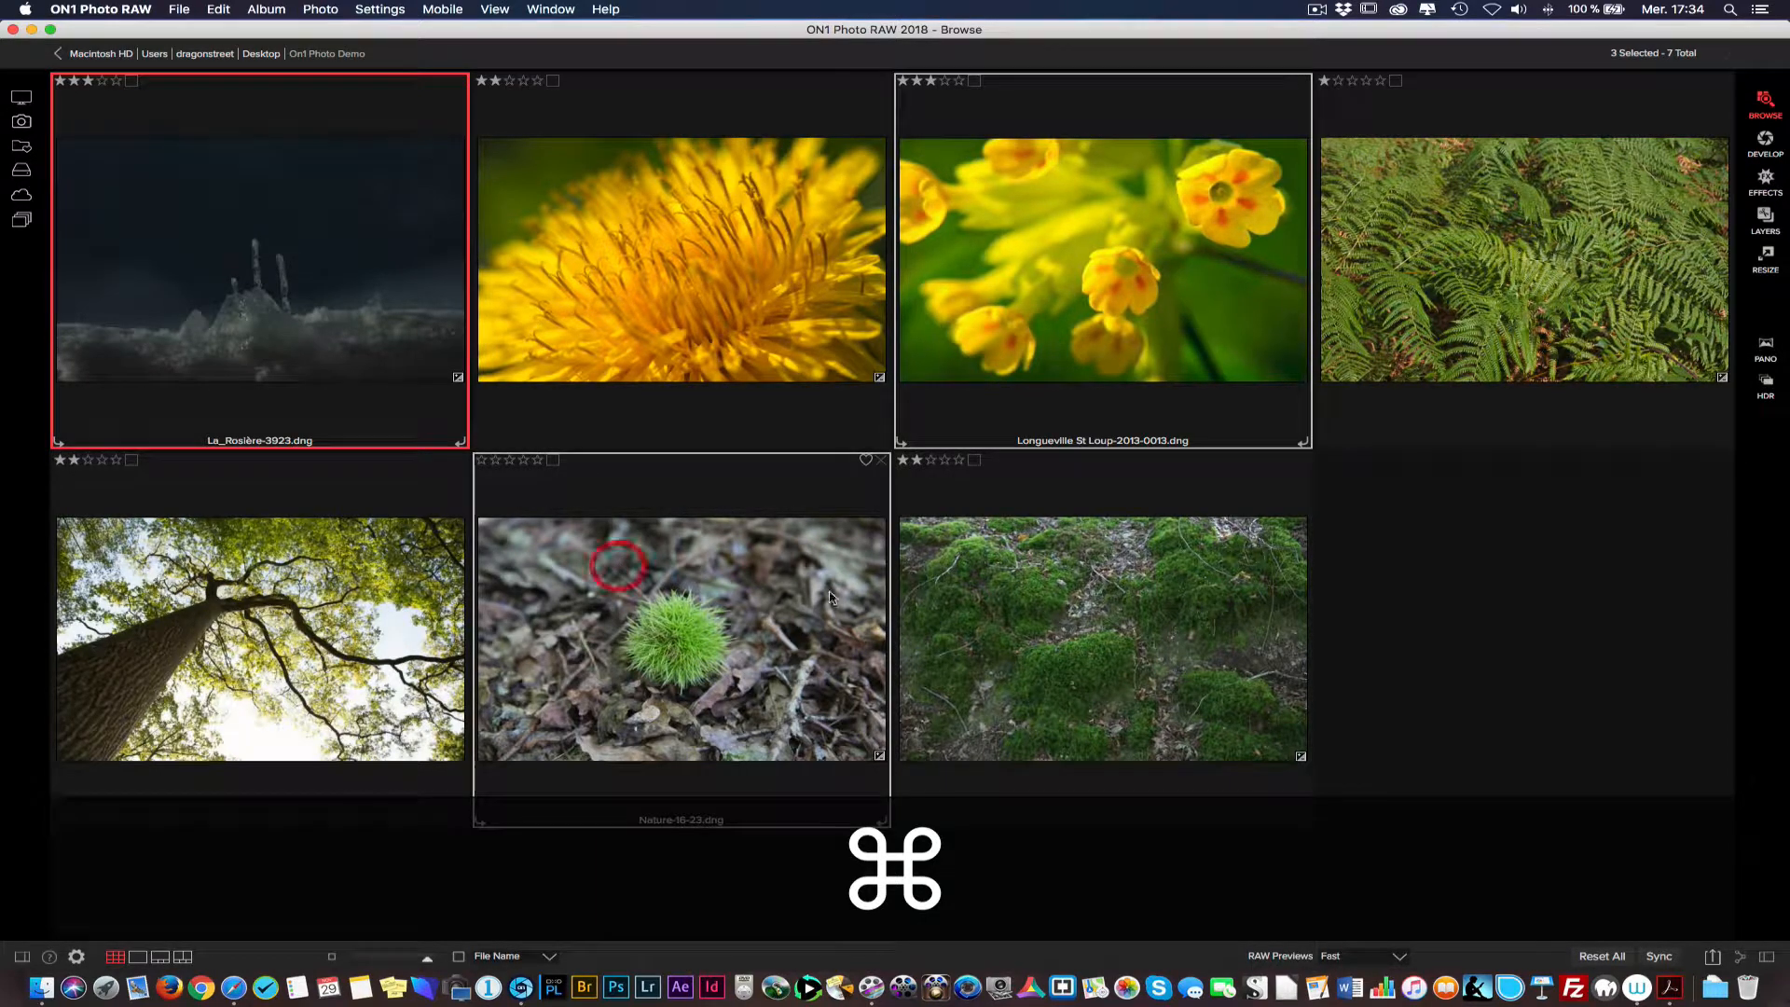
left_click(1114, 601, "super")
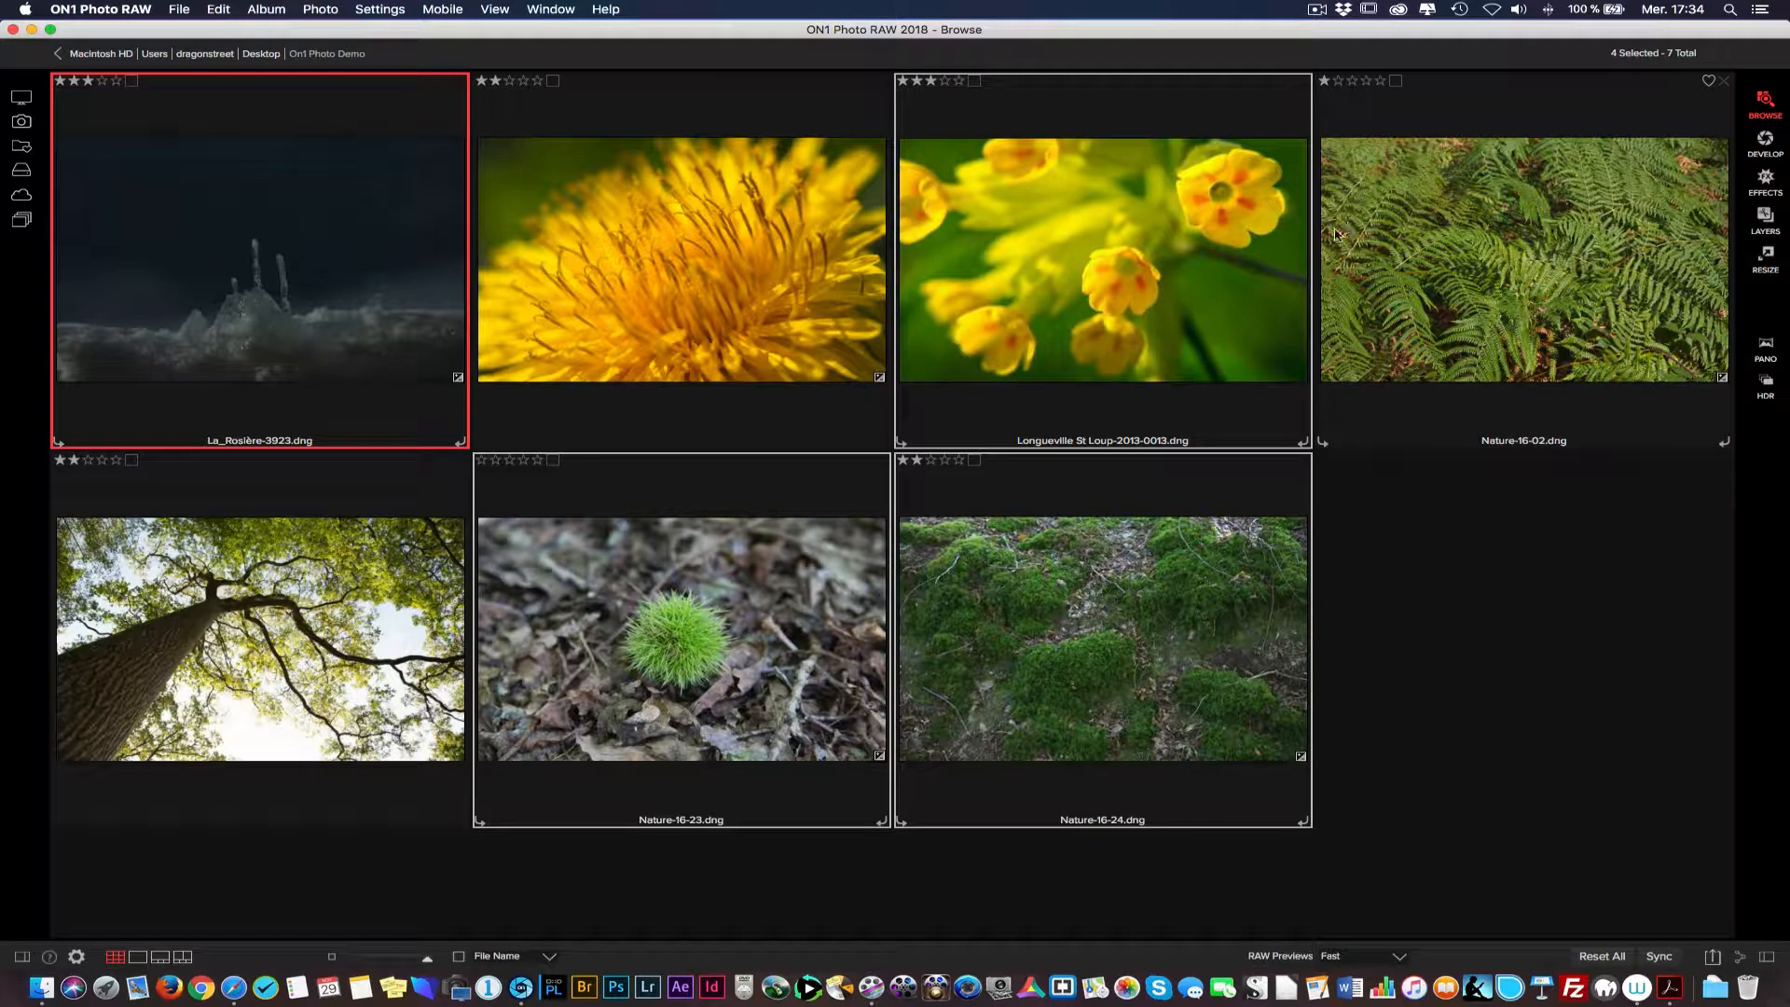
key("Tab")
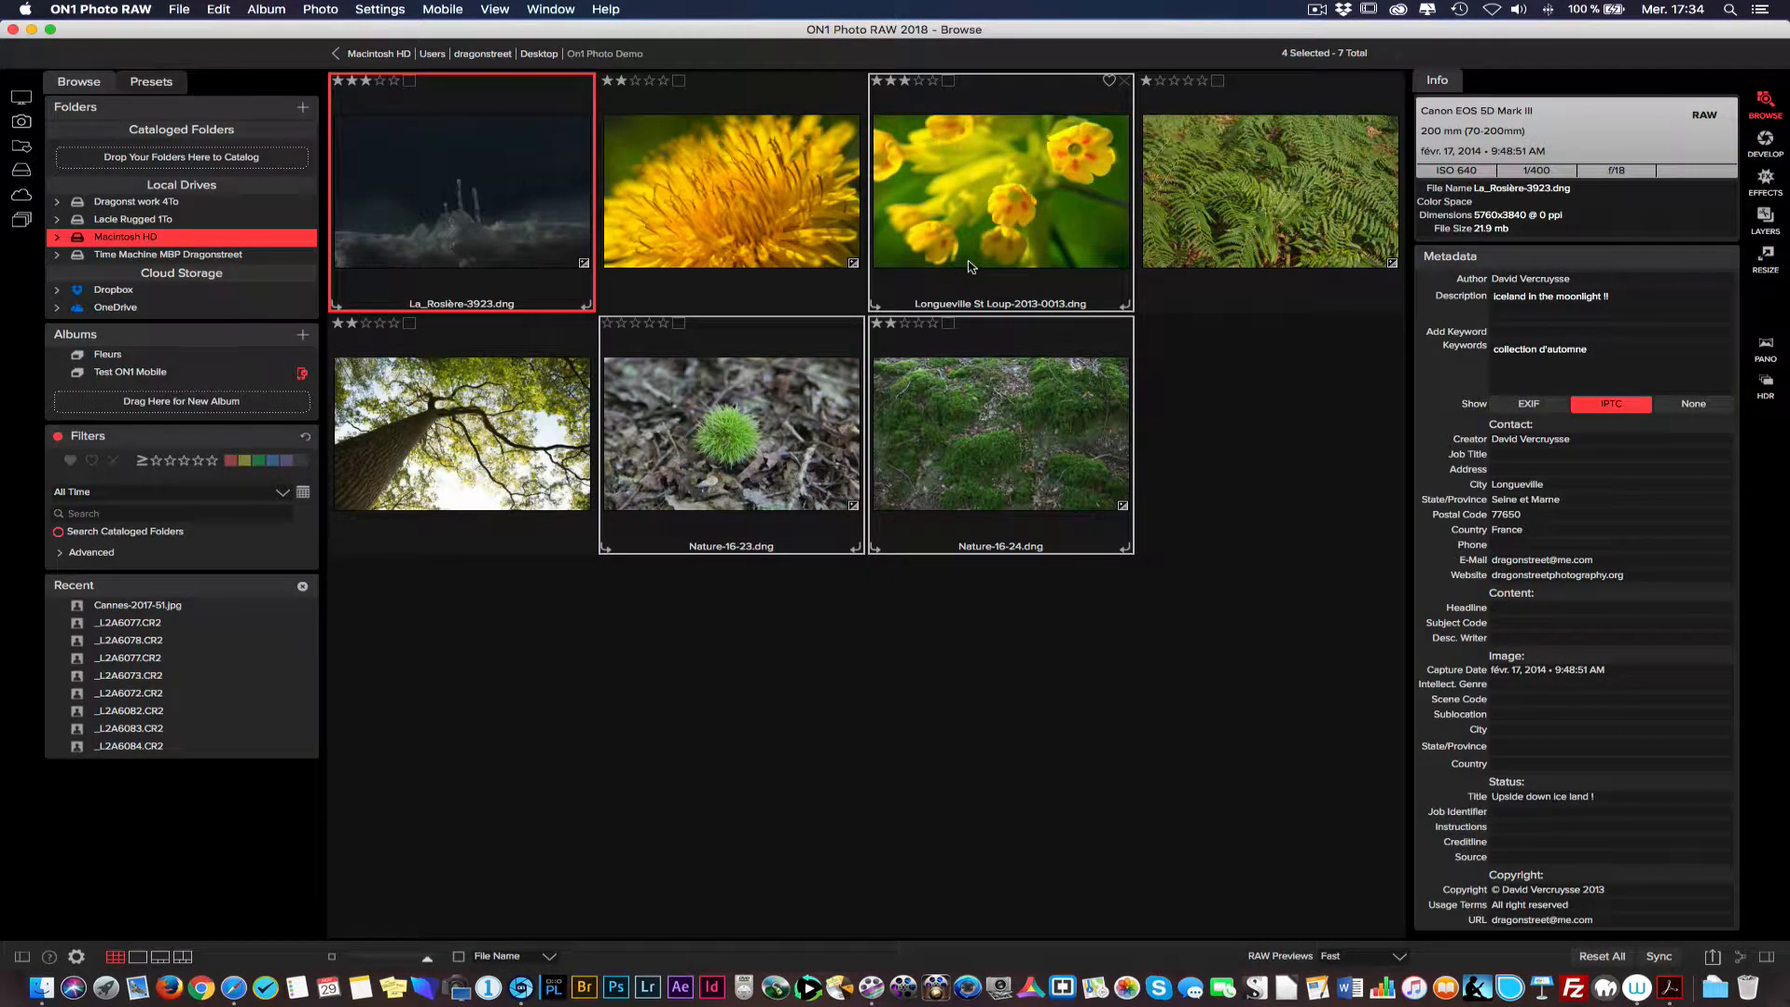
key("super+d")
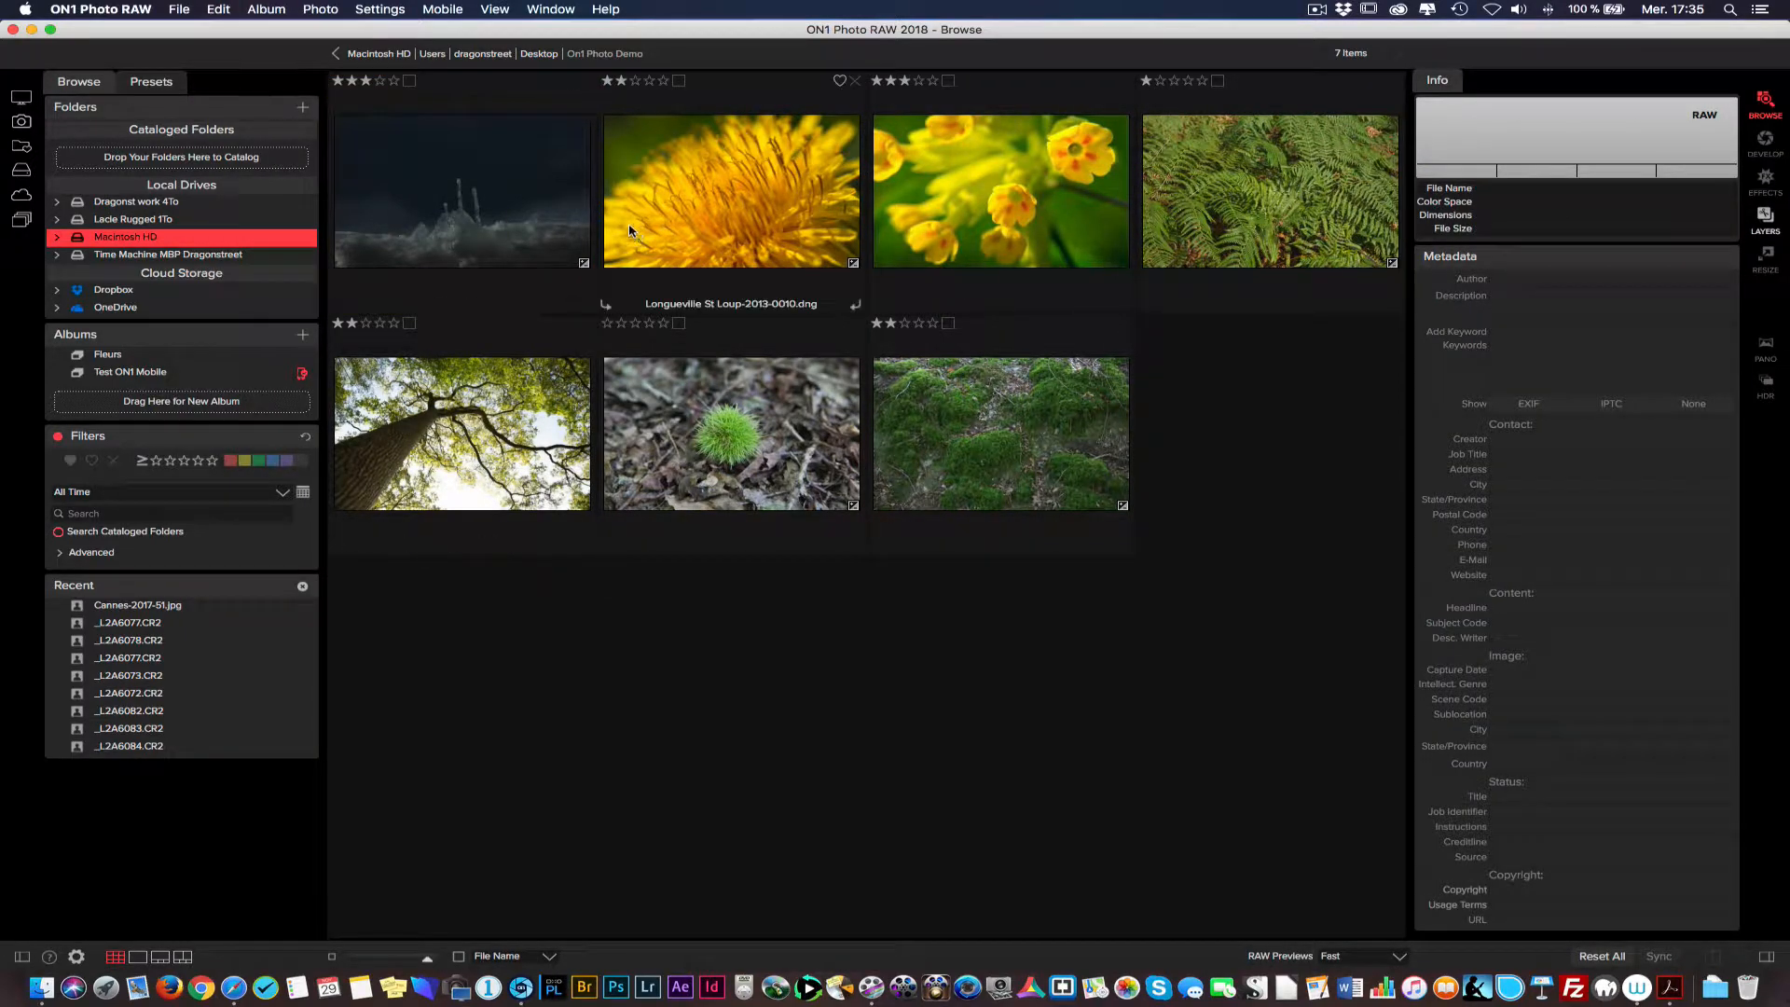
Open La_Rosière-3923, Longueville St Loup-2013-0013 and Nature-16-24 together in Compare view with the side panels hidden
left_click(495, 207)
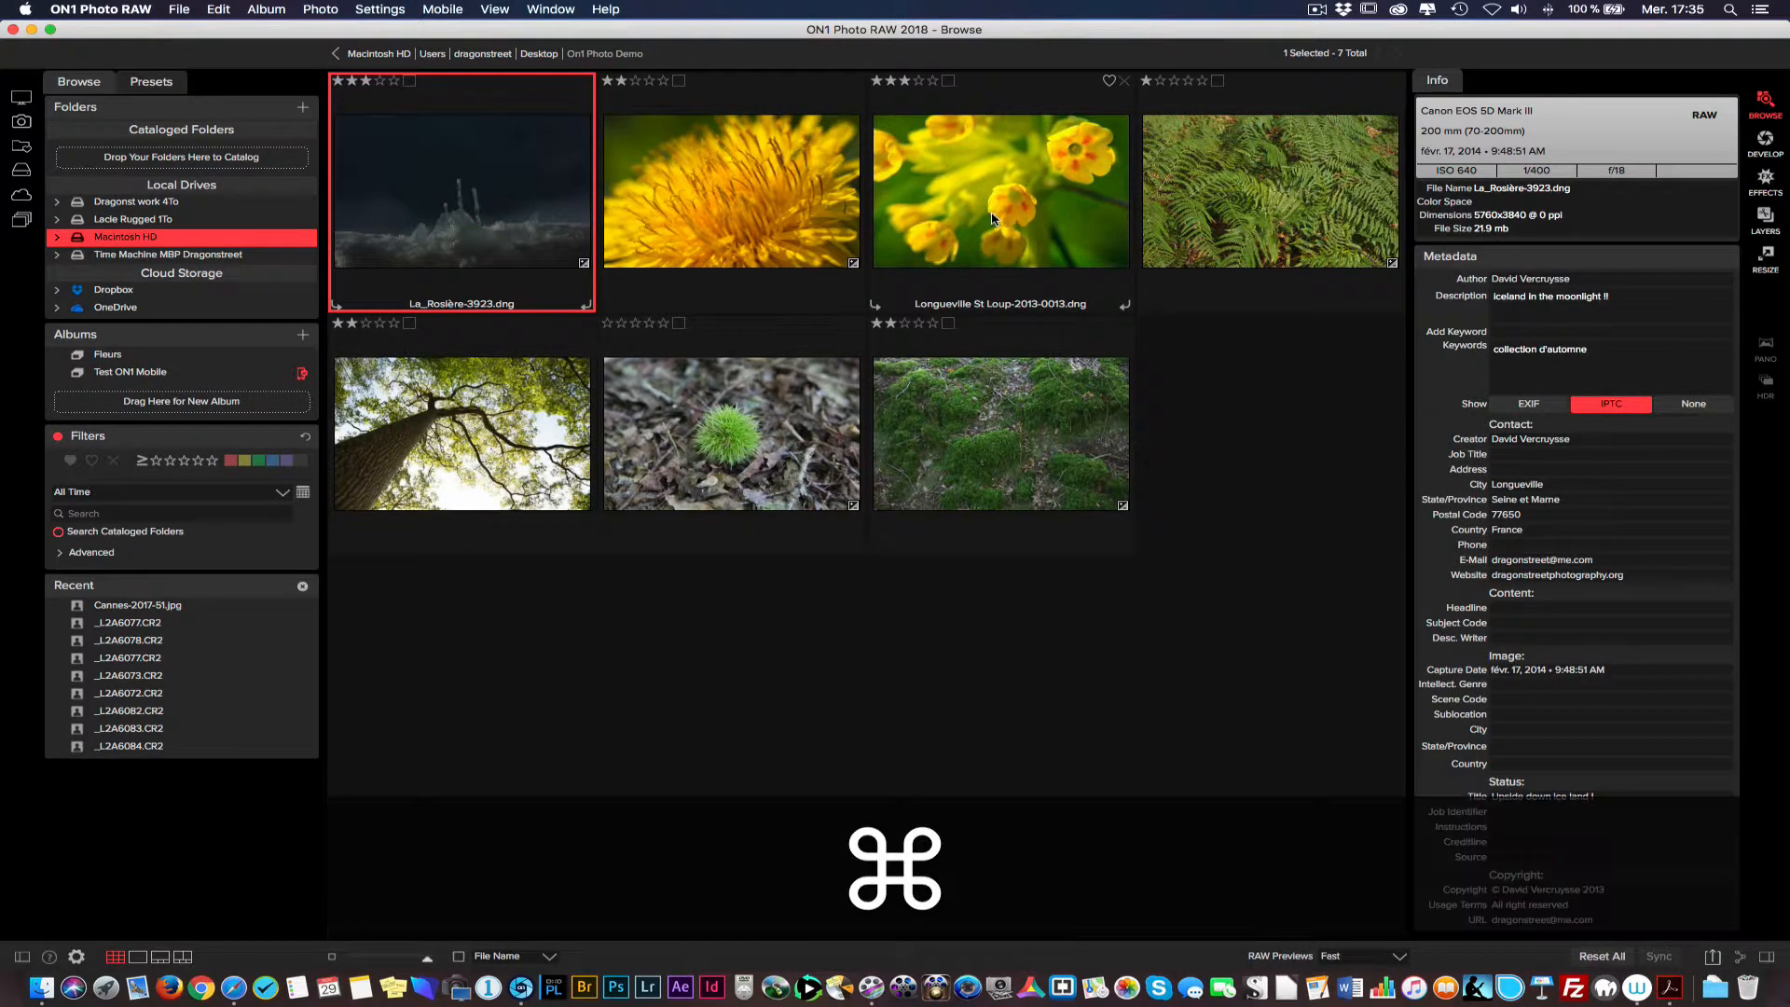
left_click(995, 216, "super")
left_click(1010, 456, "super")
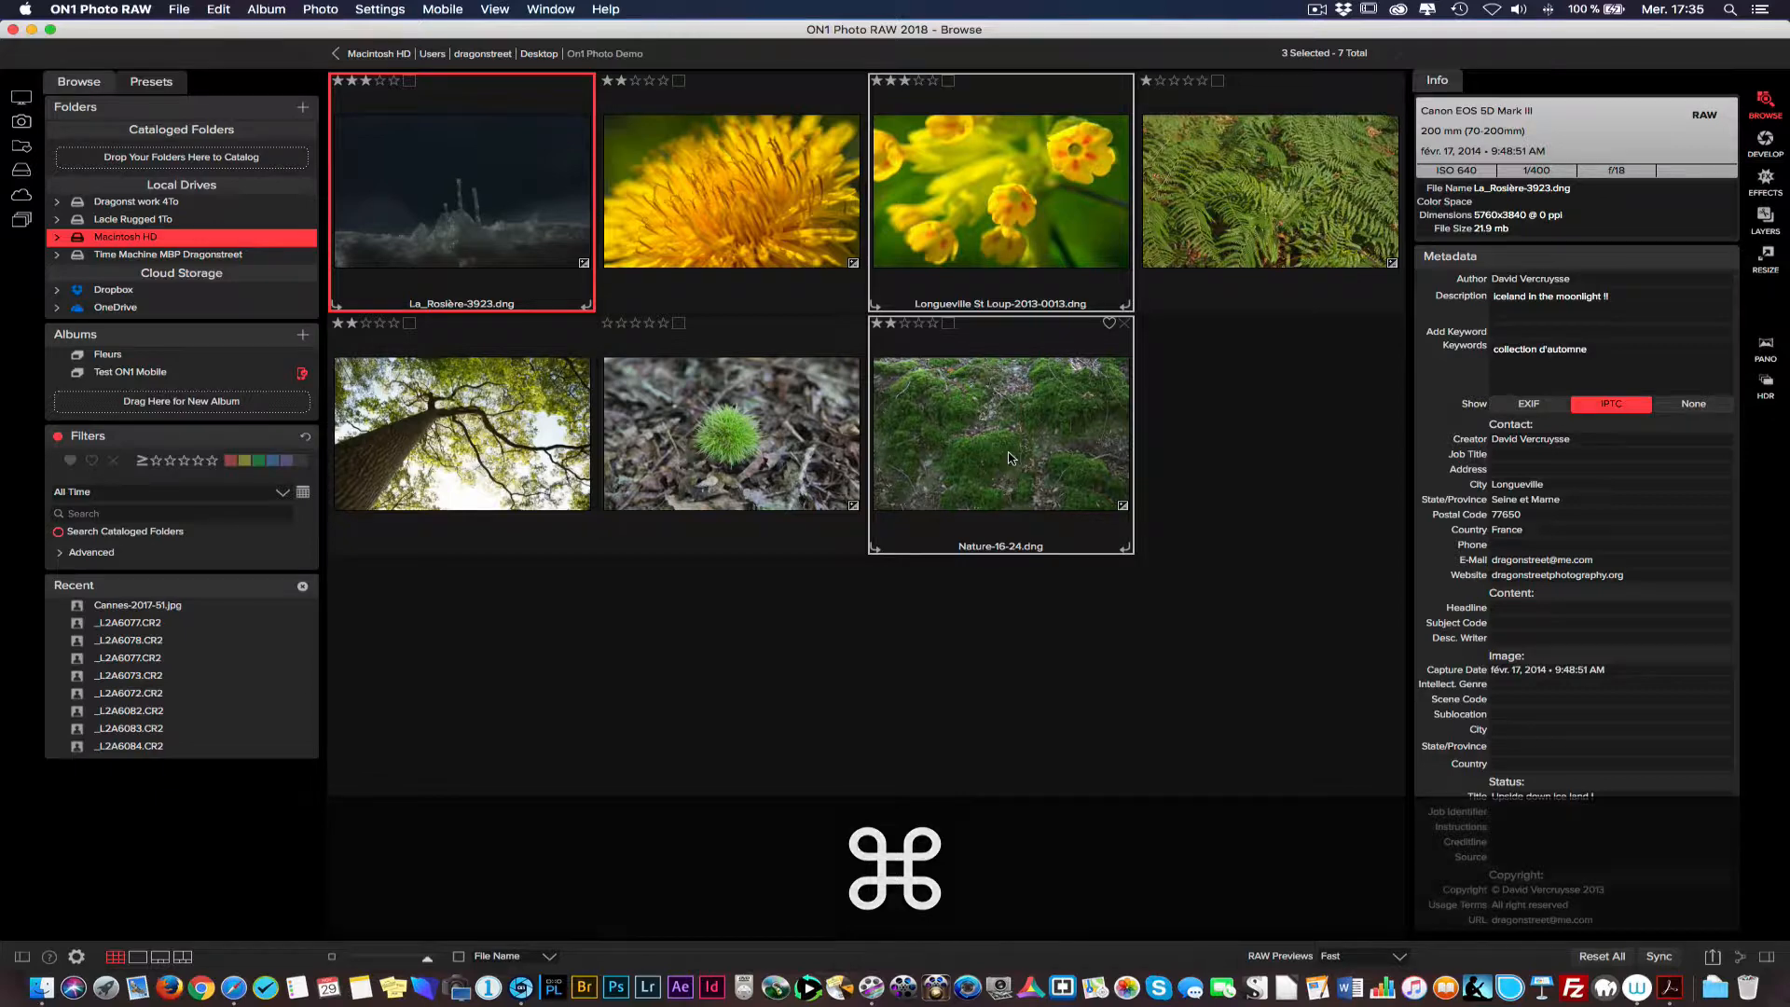
key("c")
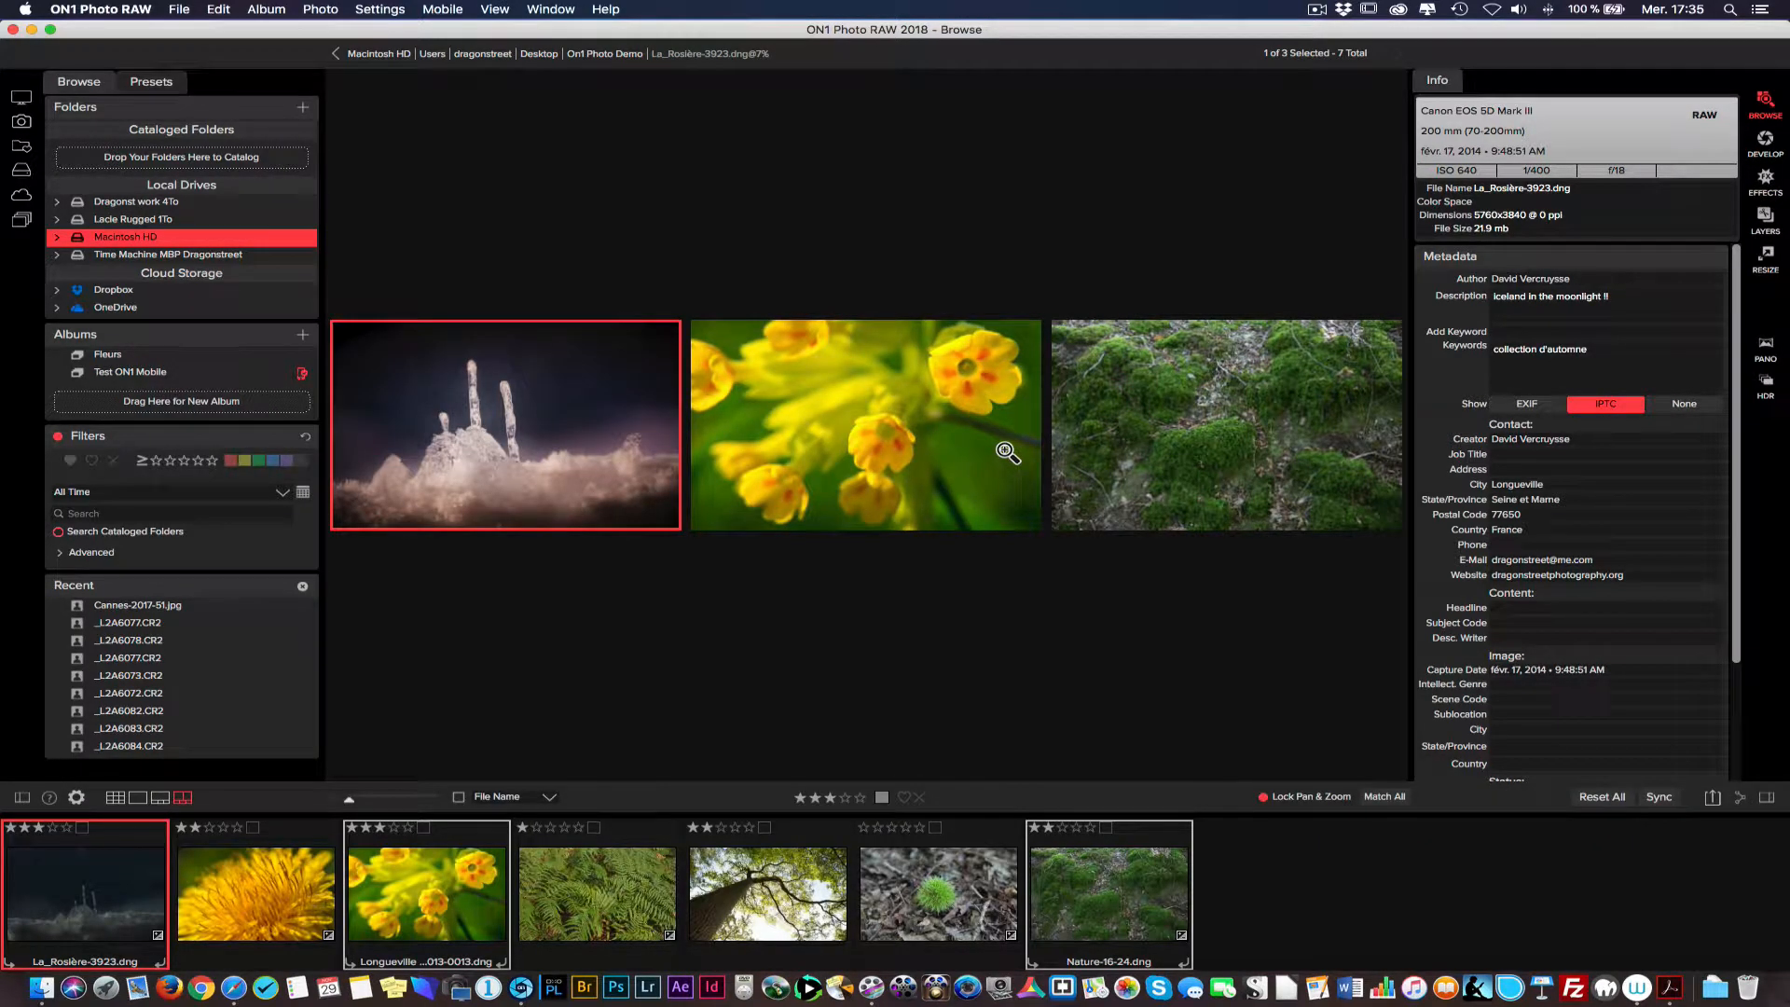
key("Tab")
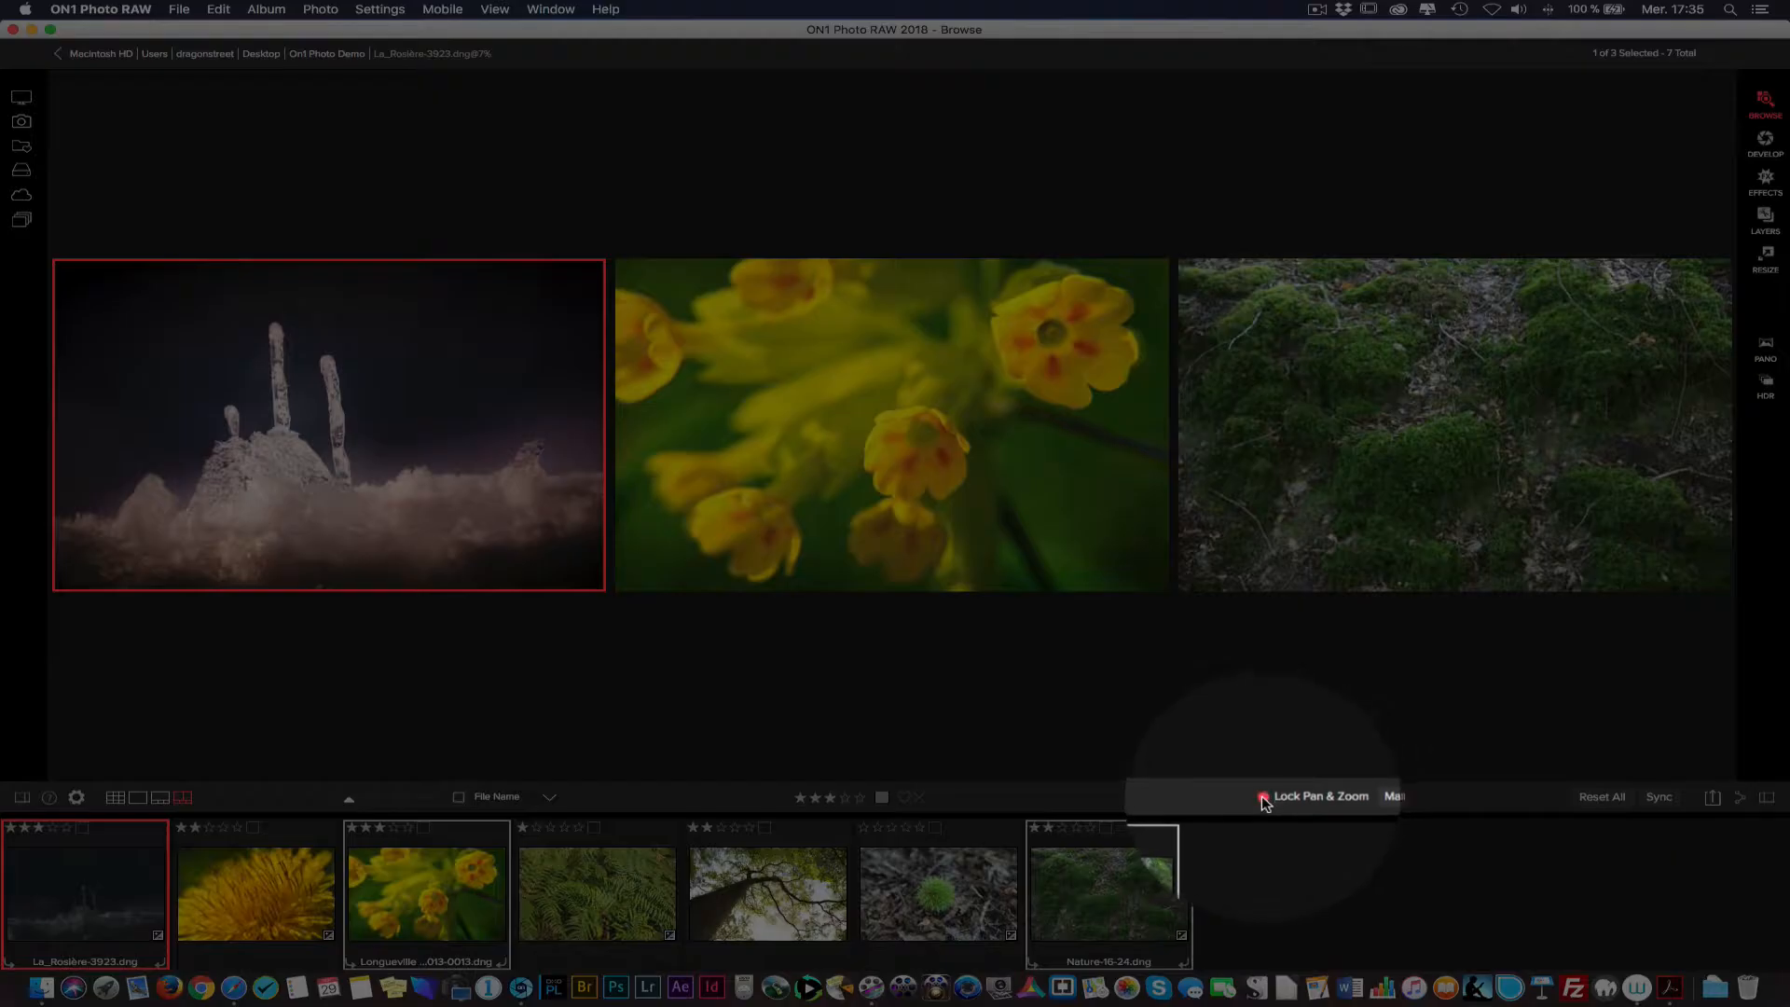
Turn off Lock Pan & Zoom for the three compared photos
left_click(1264, 798)
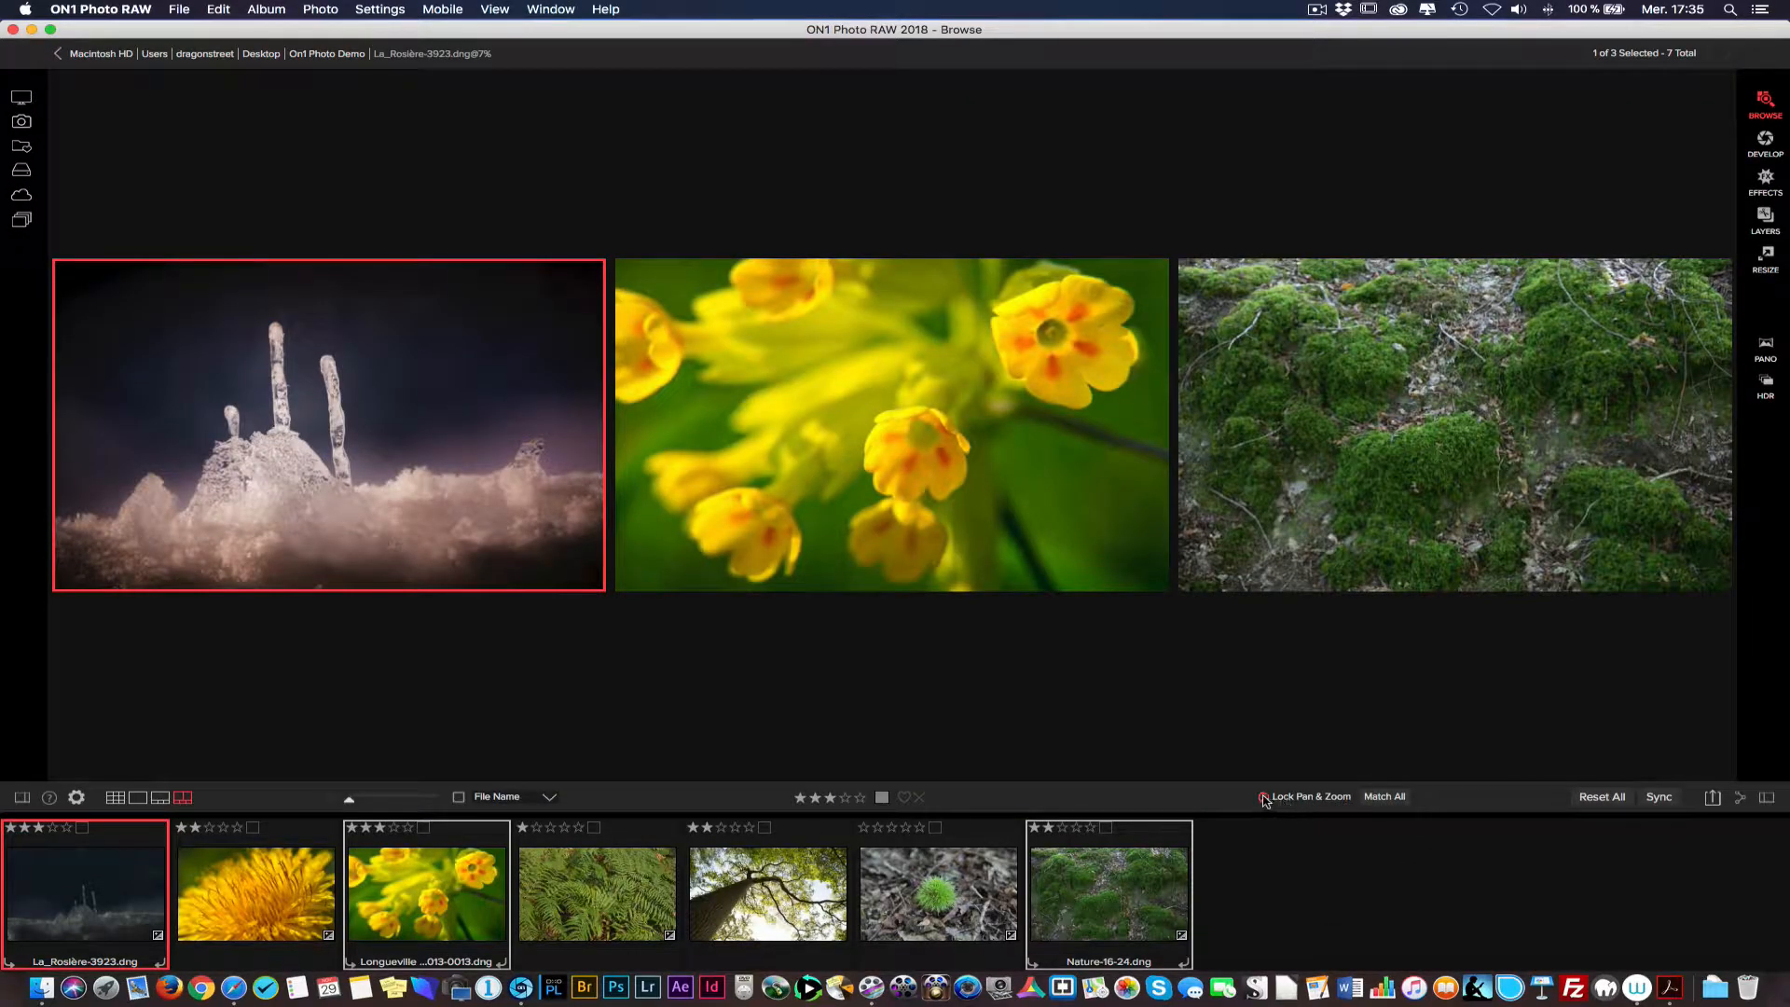
left_click(1263, 797)
left_click(1263, 797)
double_click(327, 436)
key("c")
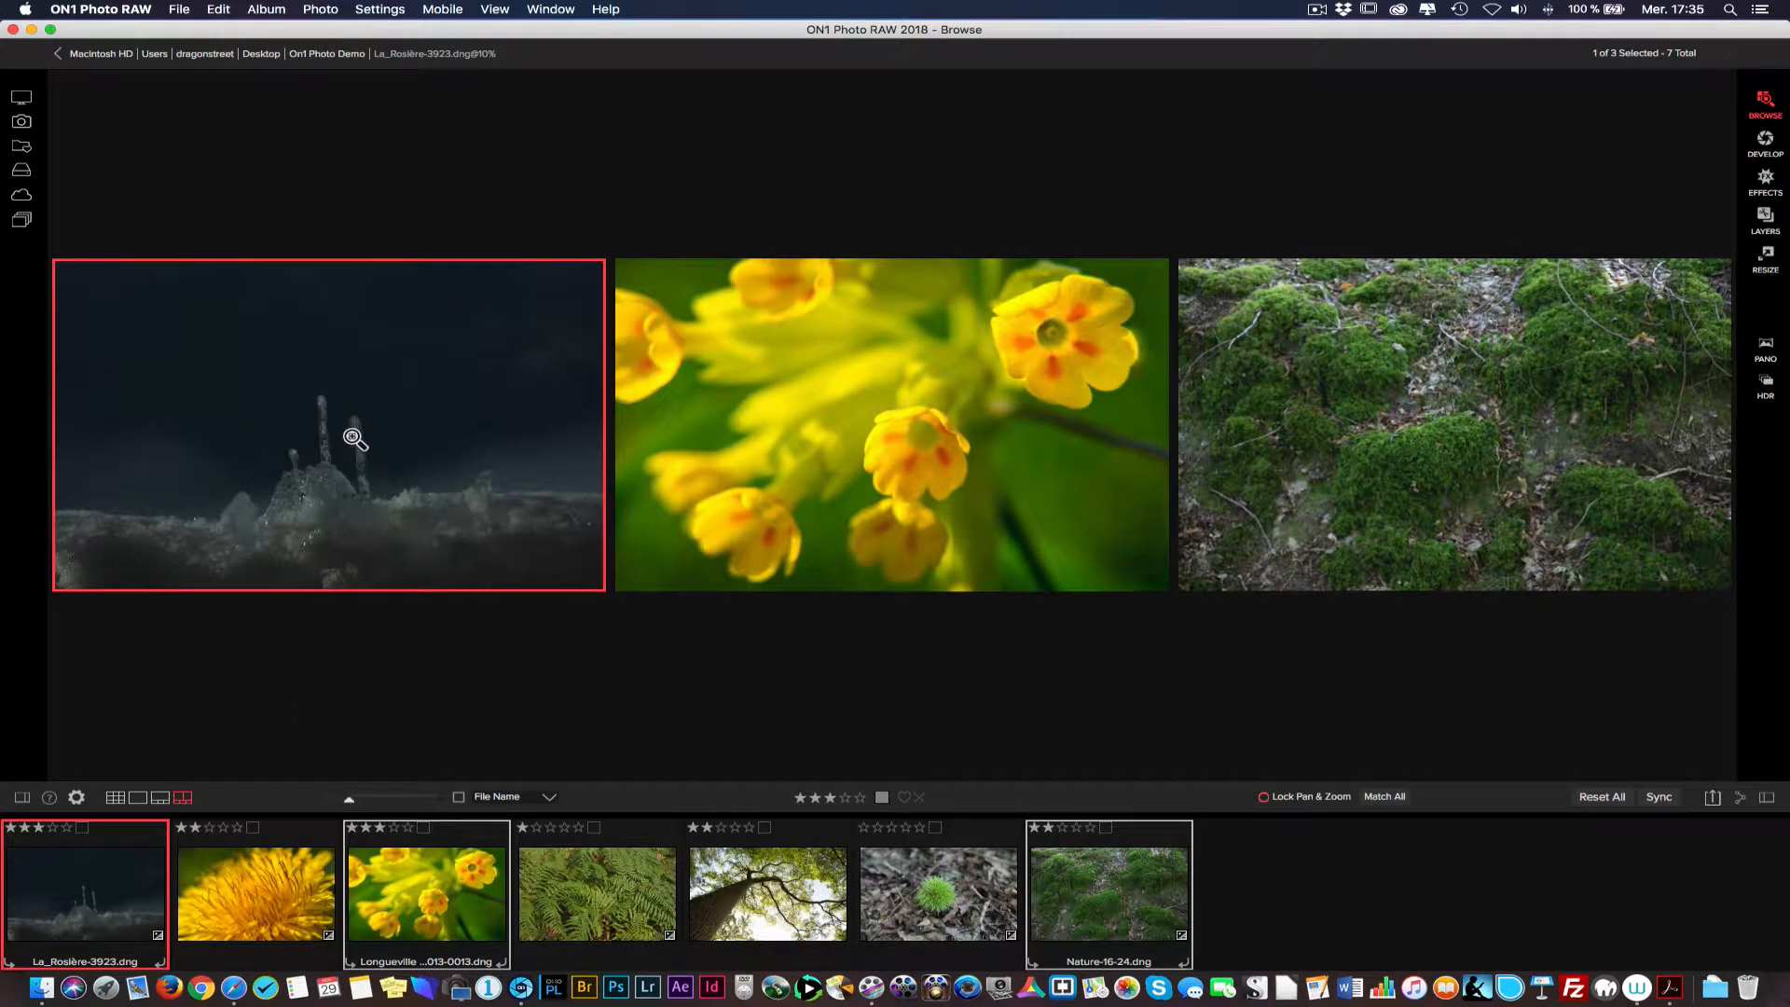
Zoom each of the three compared photos in to 50% independently
left_click(354, 440)
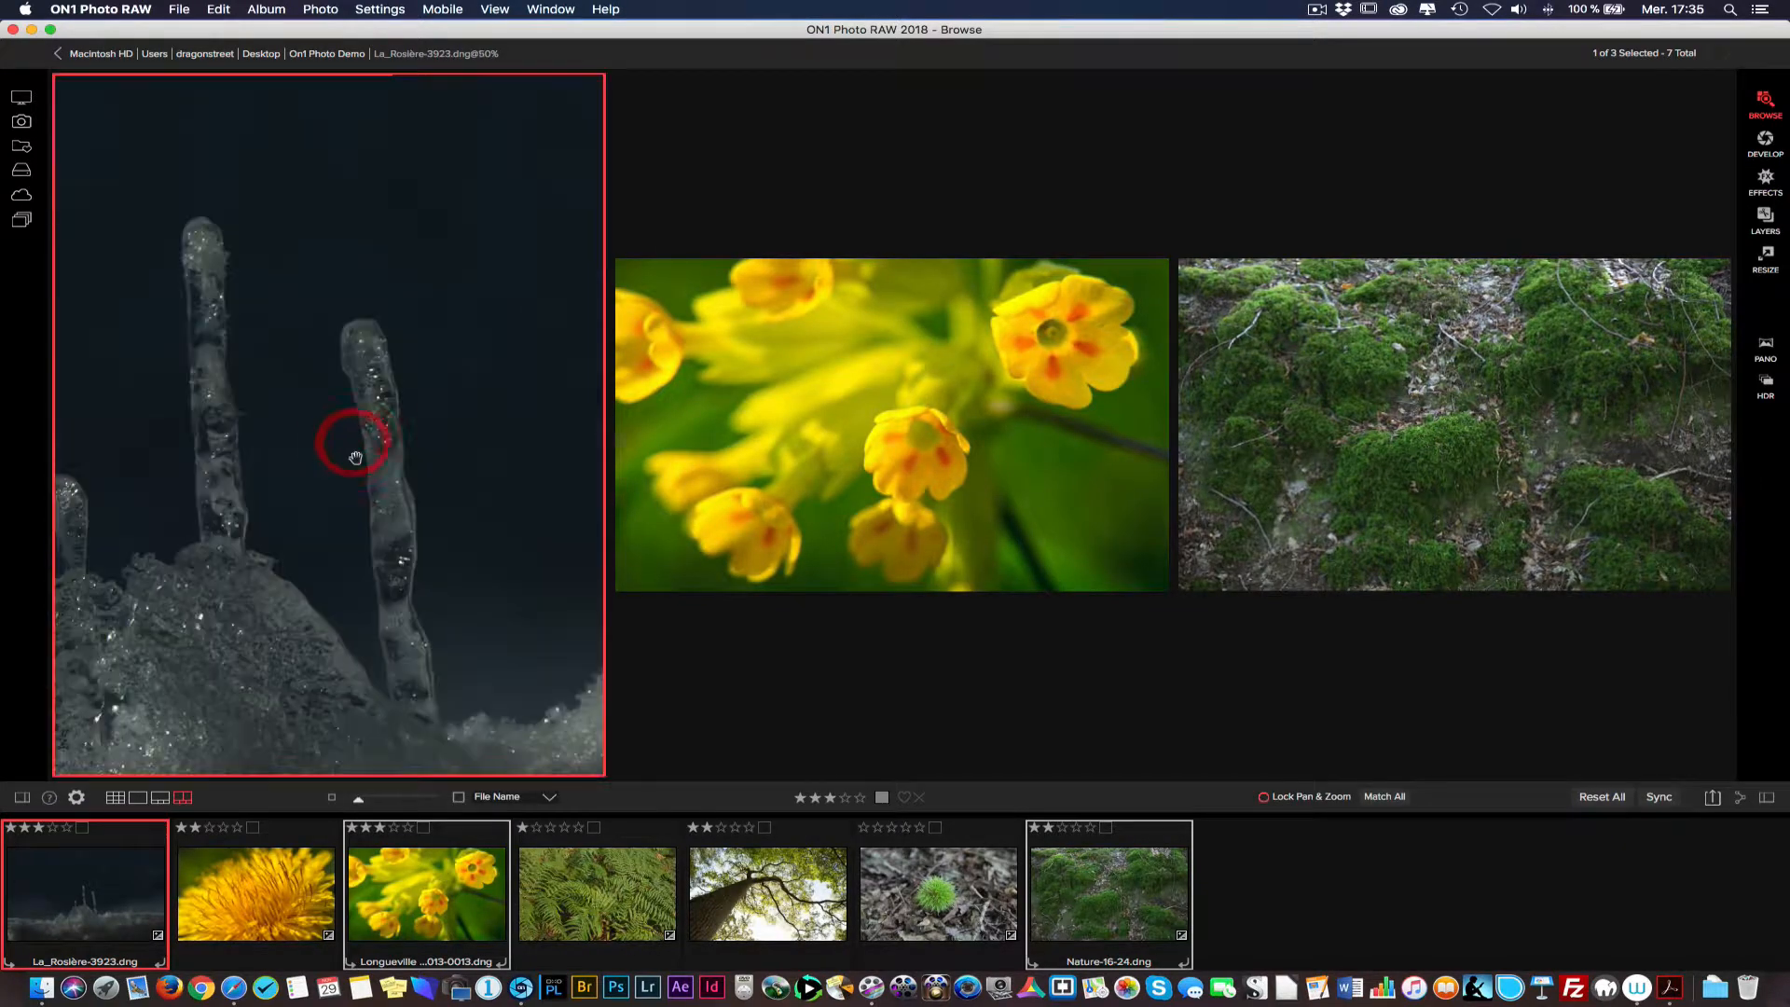
left_click(848, 430)
left_click(885, 433)
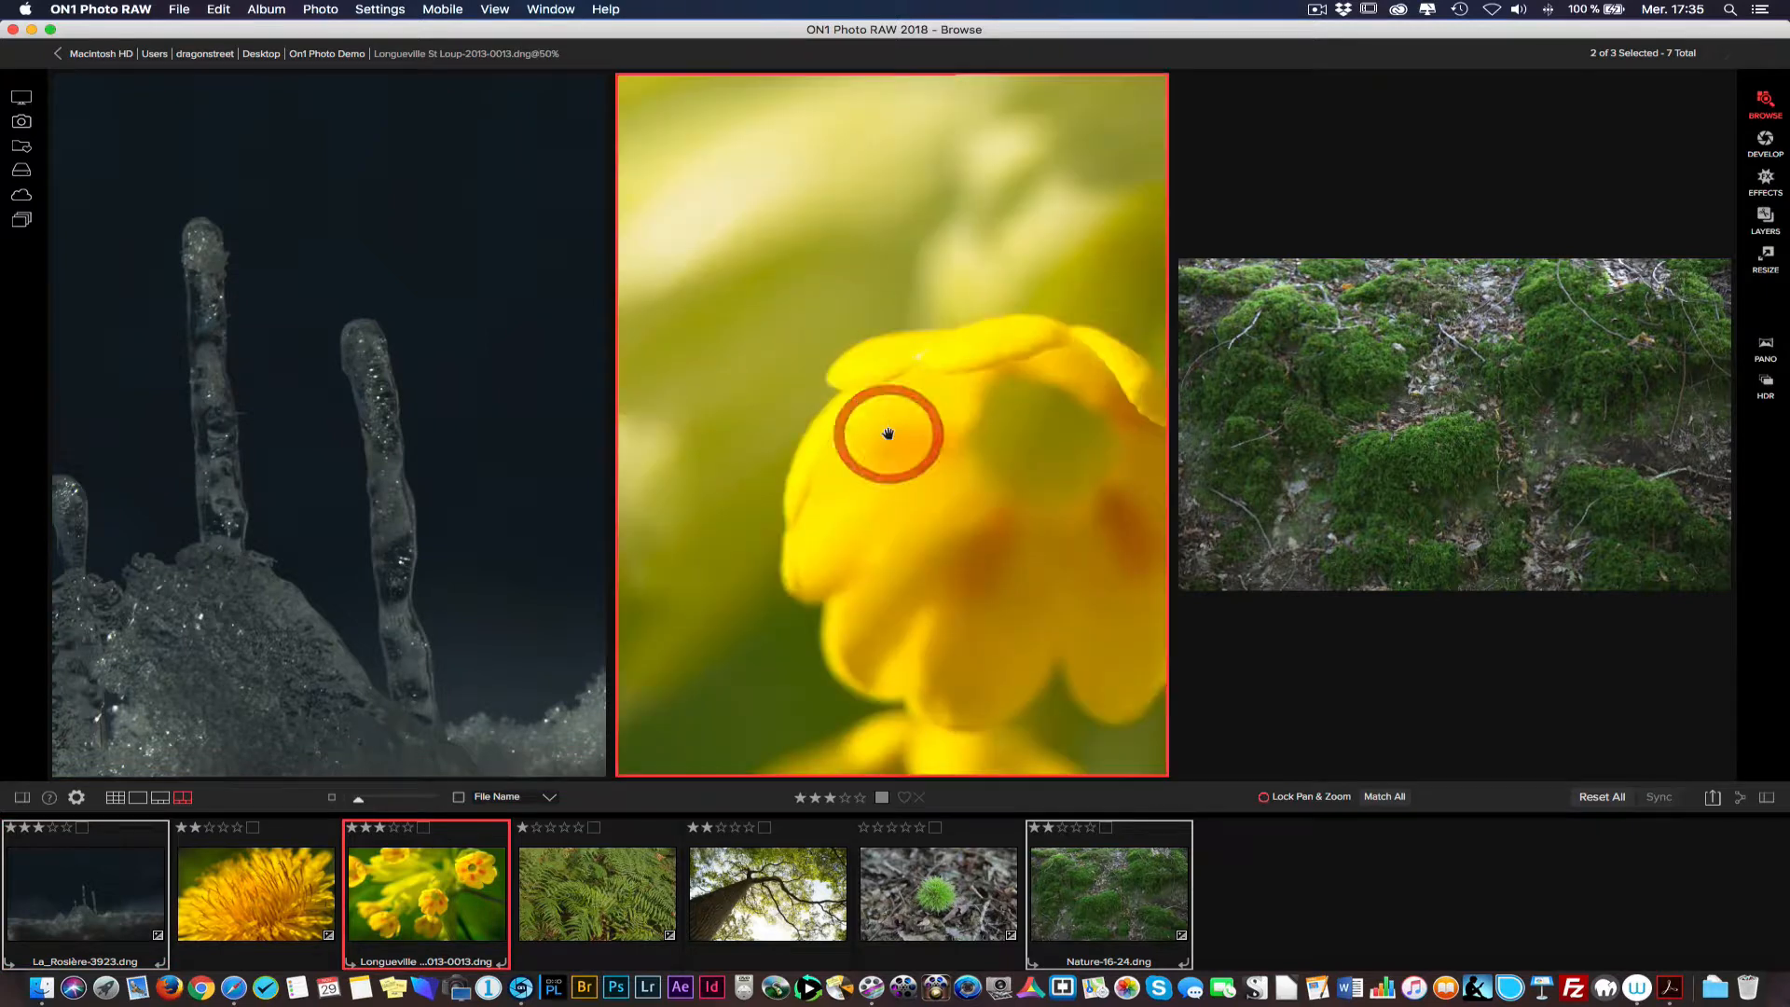
left_click(1399, 486)
left_click(1410, 473)
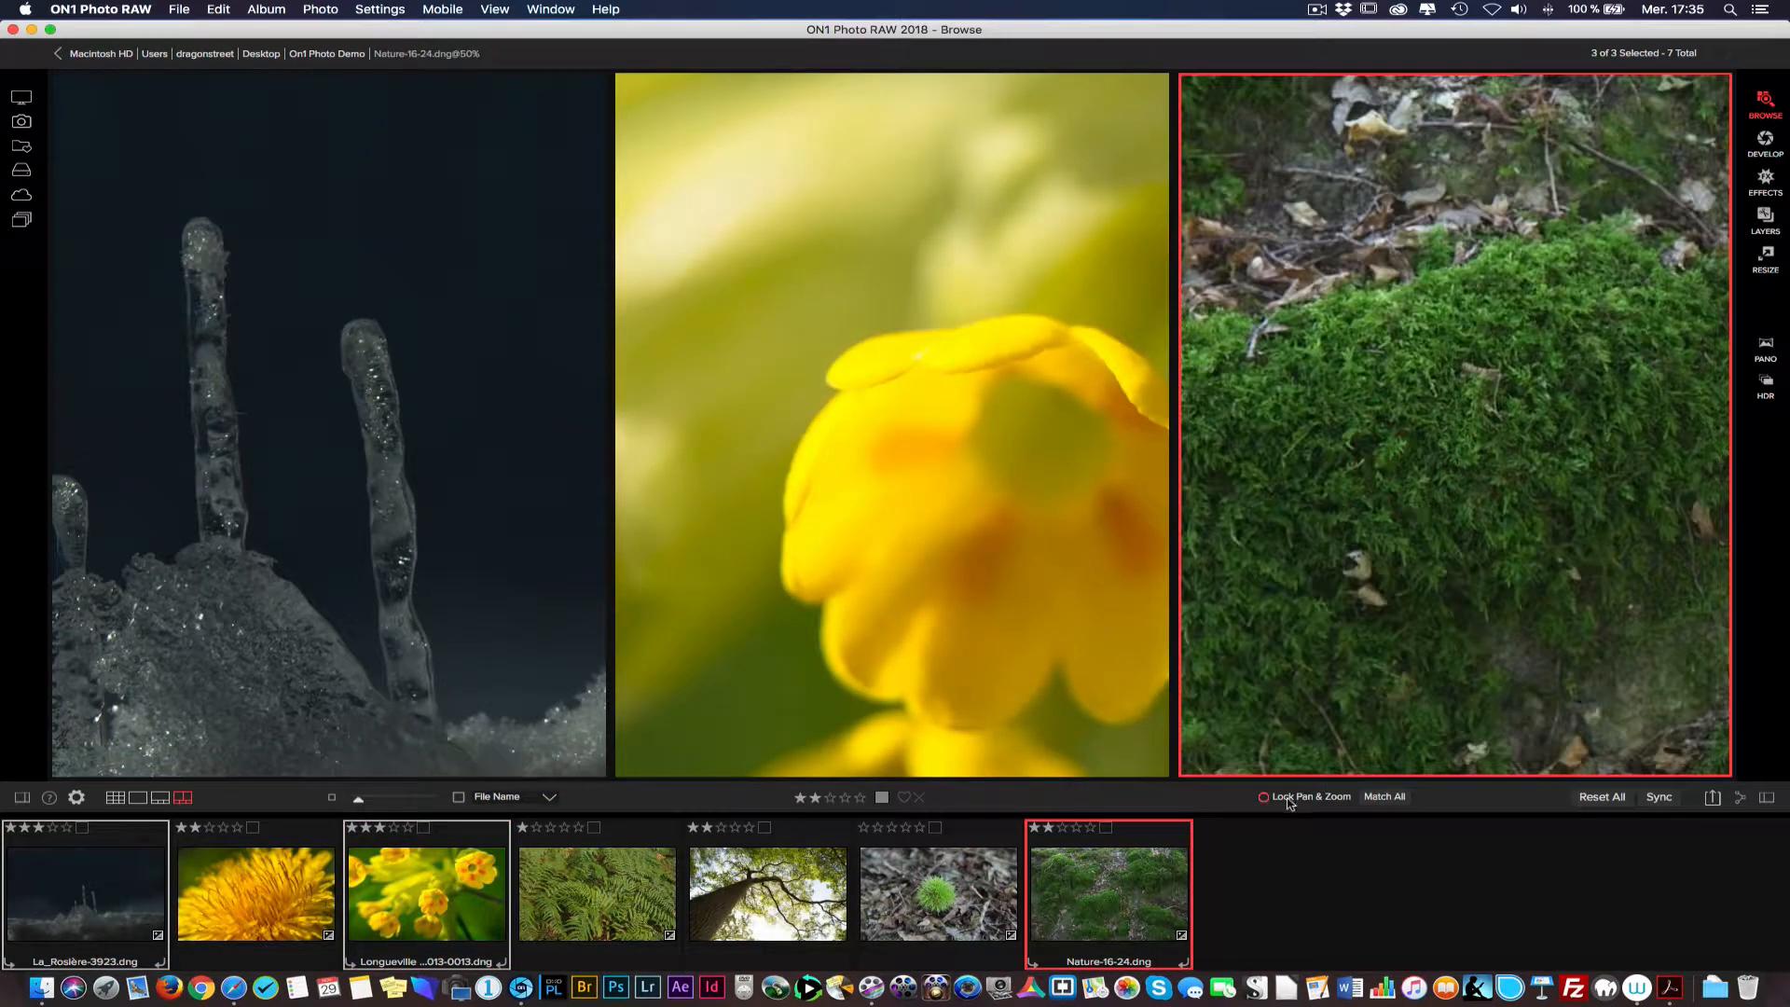
Turn Lock Pan & Zoom back on and zoom the three compared photos together to 50% from the first one
left_click(321, 439)
left_click(325, 438)
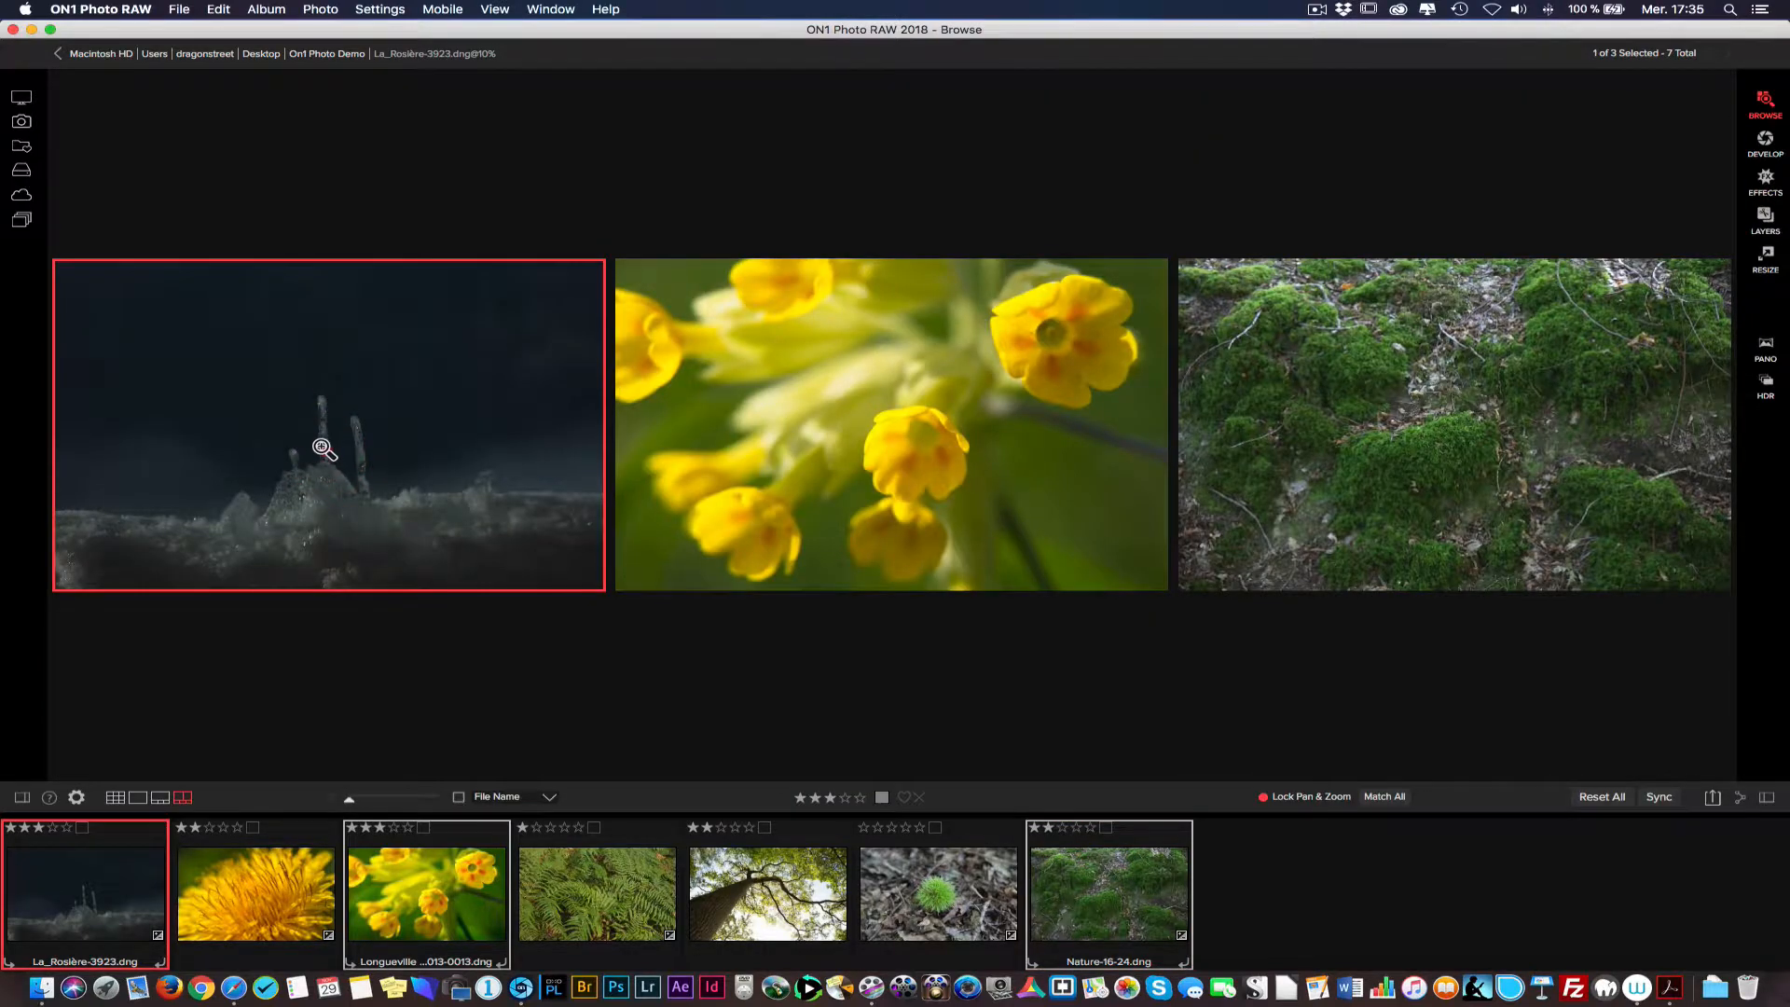
left_click(321, 447)
left_click(344, 454)
left_click(366, 445)
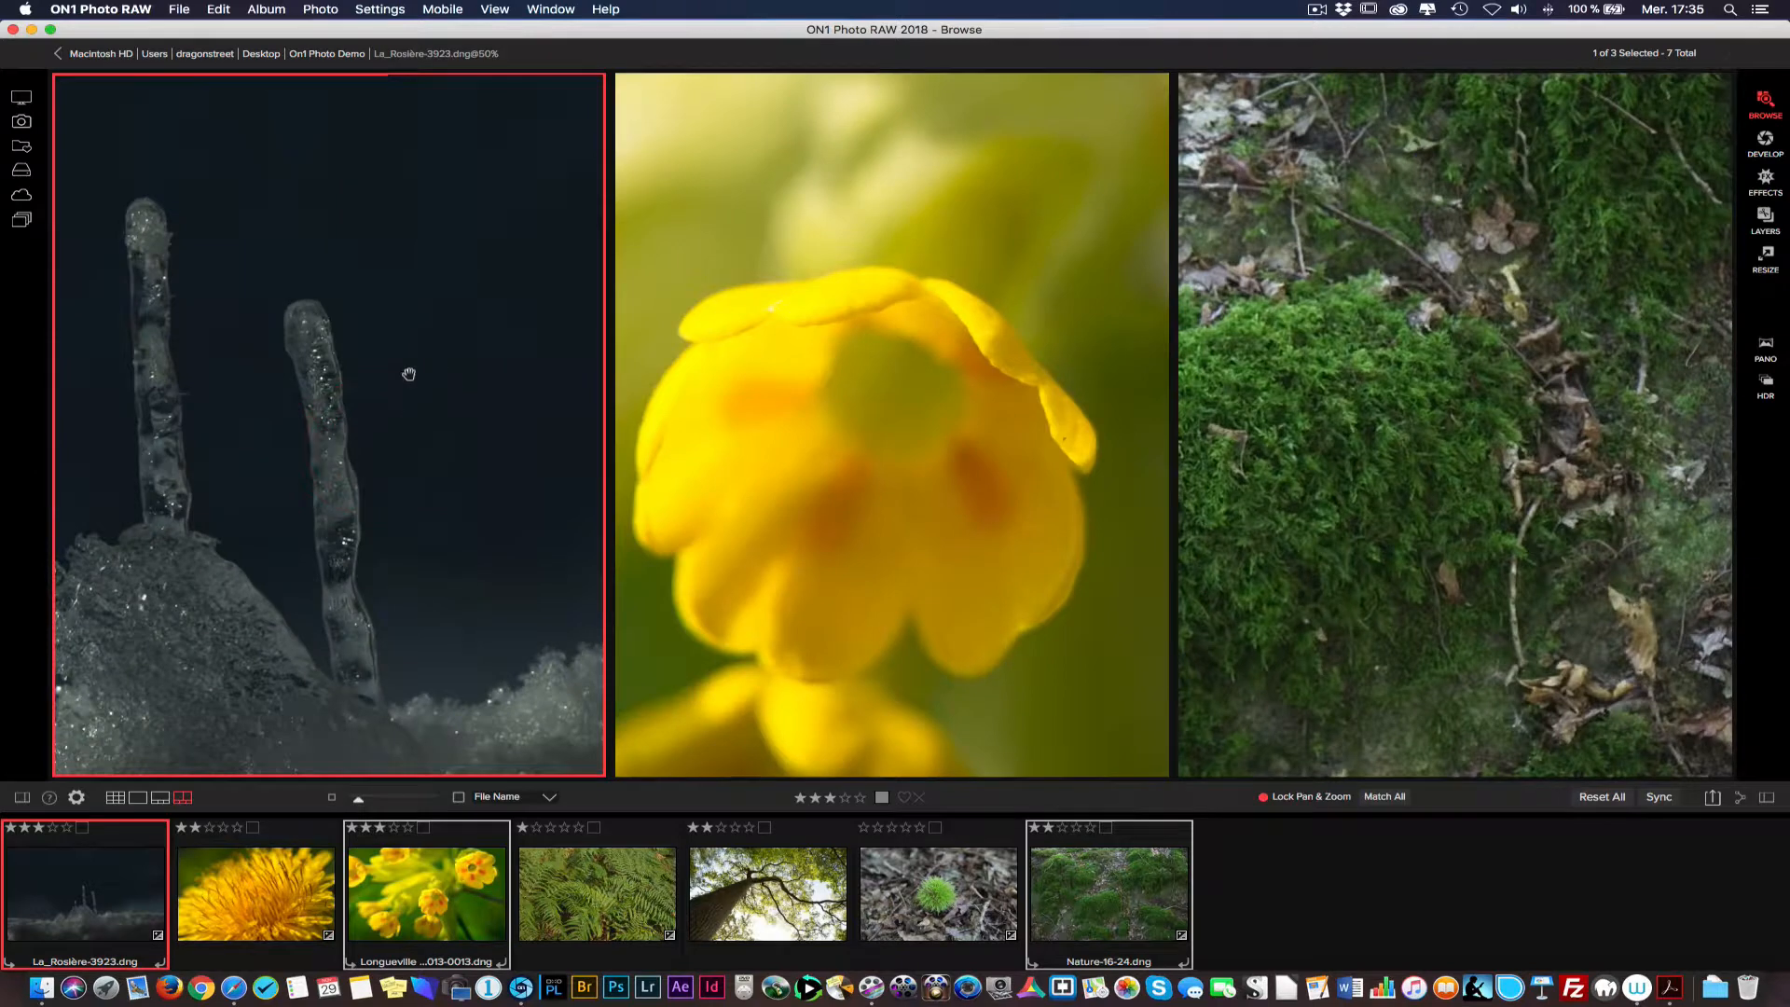
Pan the three linked photos together to examine different areas, fit them back in view and show the side panels
left_click_drag(447, 280, 86, 298)
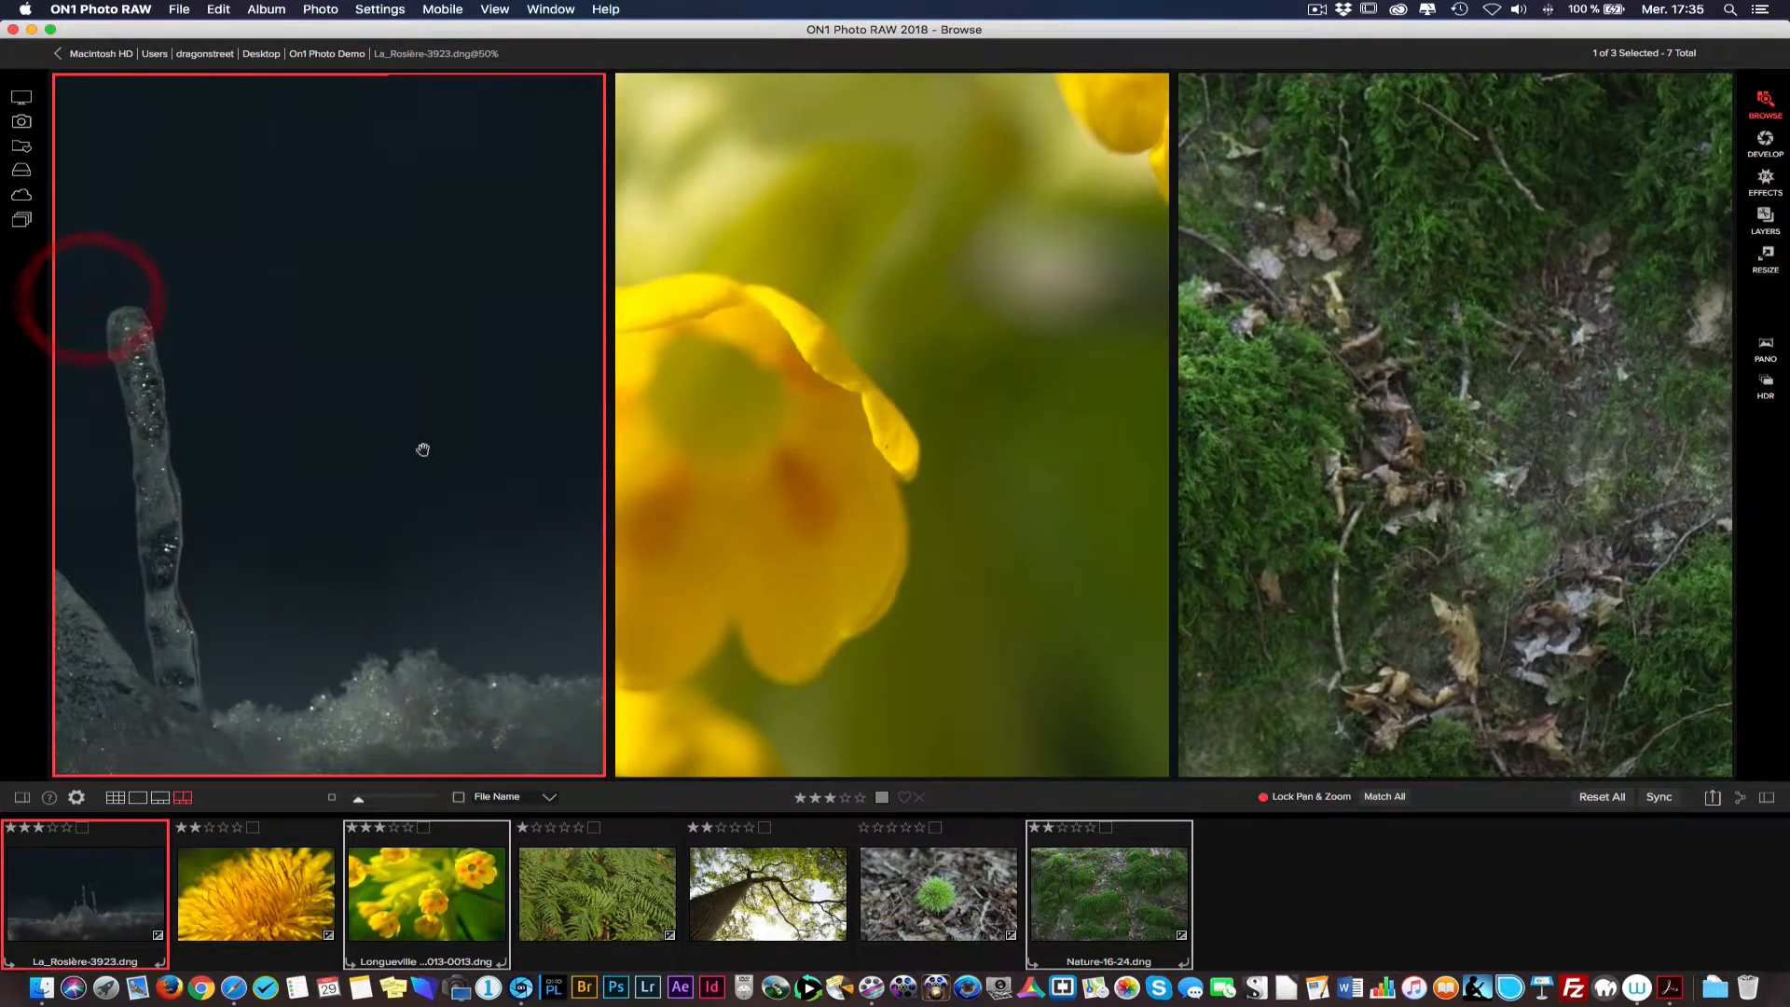
left_click_drag(423, 447, 188, 152)
left_click_drag(328, 371, 194, 176)
left_click_drag(465, 389, 8, 452)
left_click_drag(311, 240, 229, 637)
left_click_drag(308, 322, 220, 563)
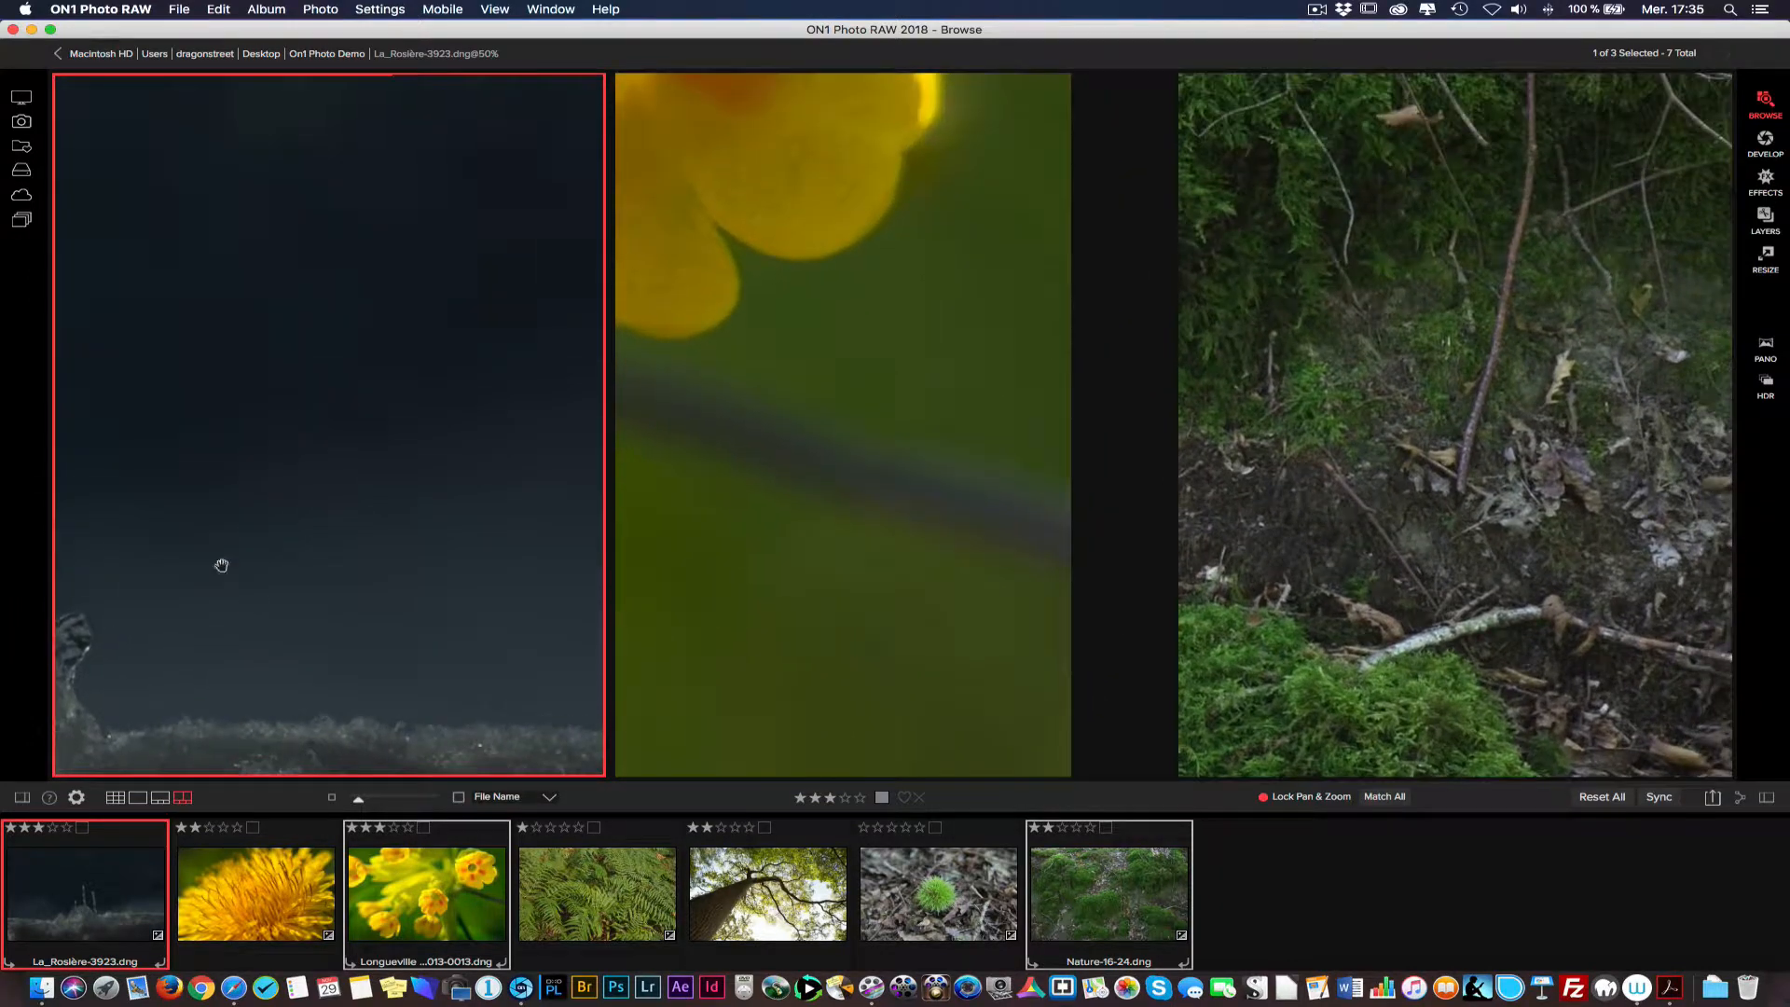
left_click_drag(154, 502, 522, 378)
left_click_drag(168, 481, 458, 319)
left_click(359, 394)
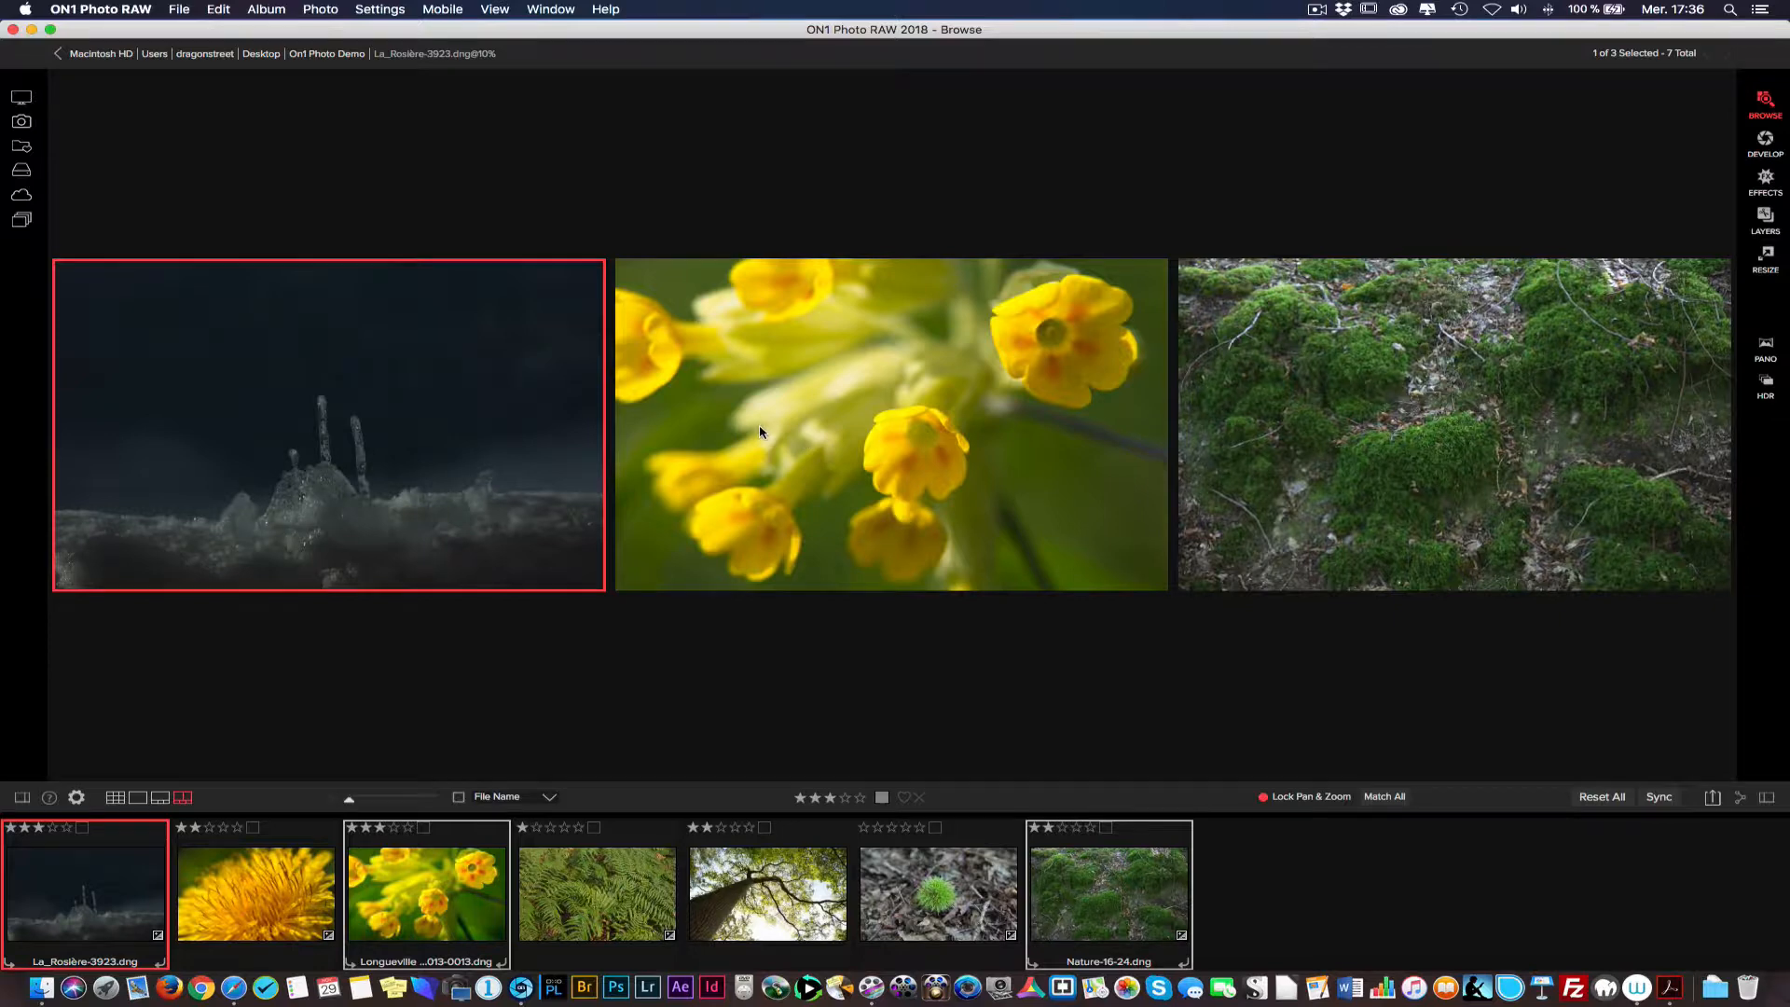
key("Tab")
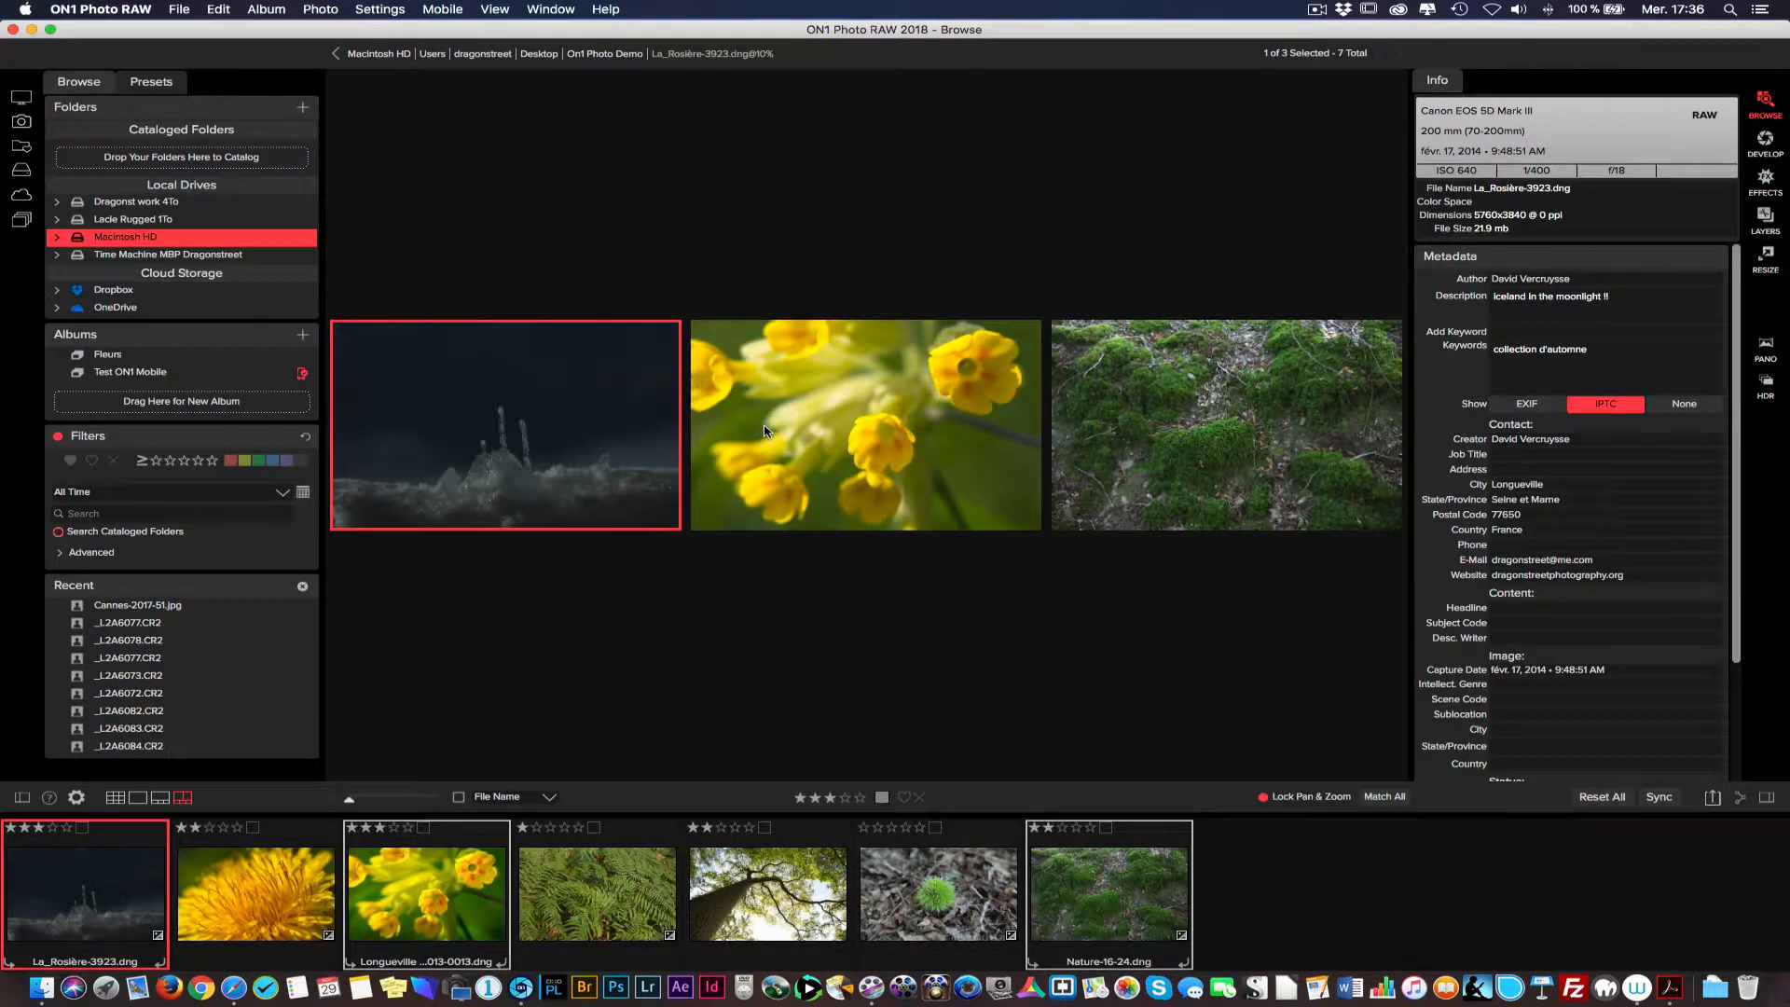
Switch from Compare view through Grid, Filmstrip and Detail views, ending in the grid with only La_Rosière-3923.dng selected
key("g")
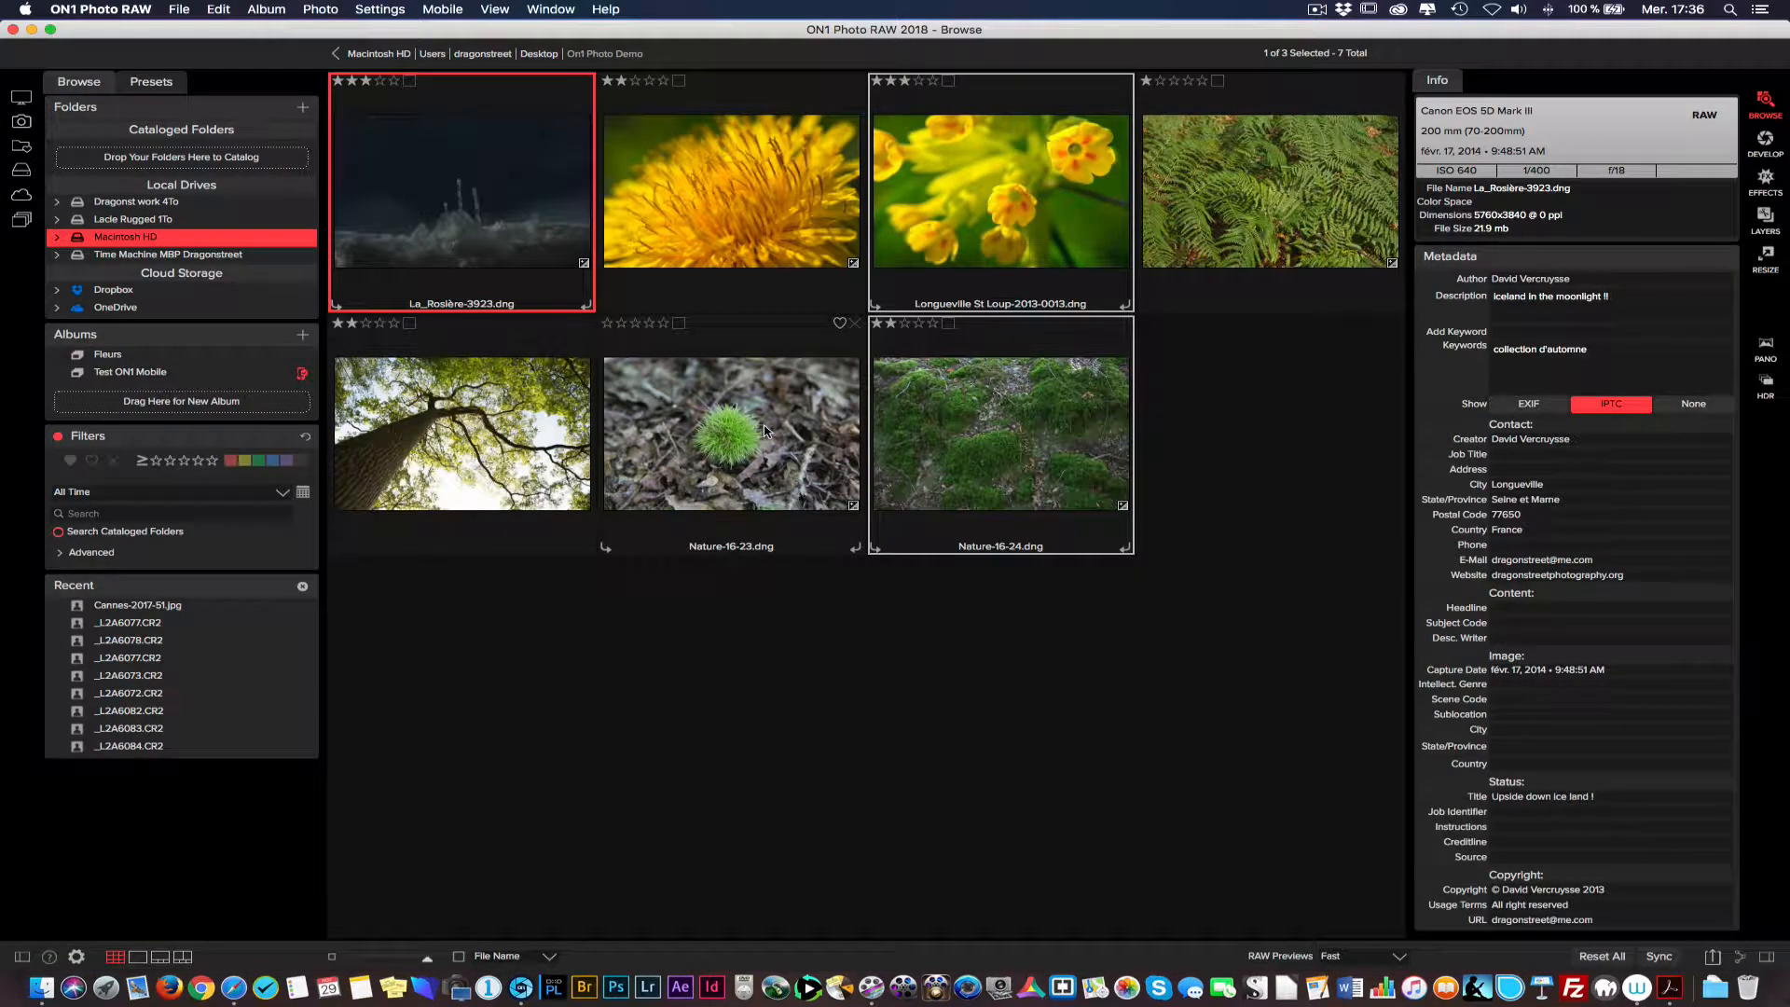
key("f")
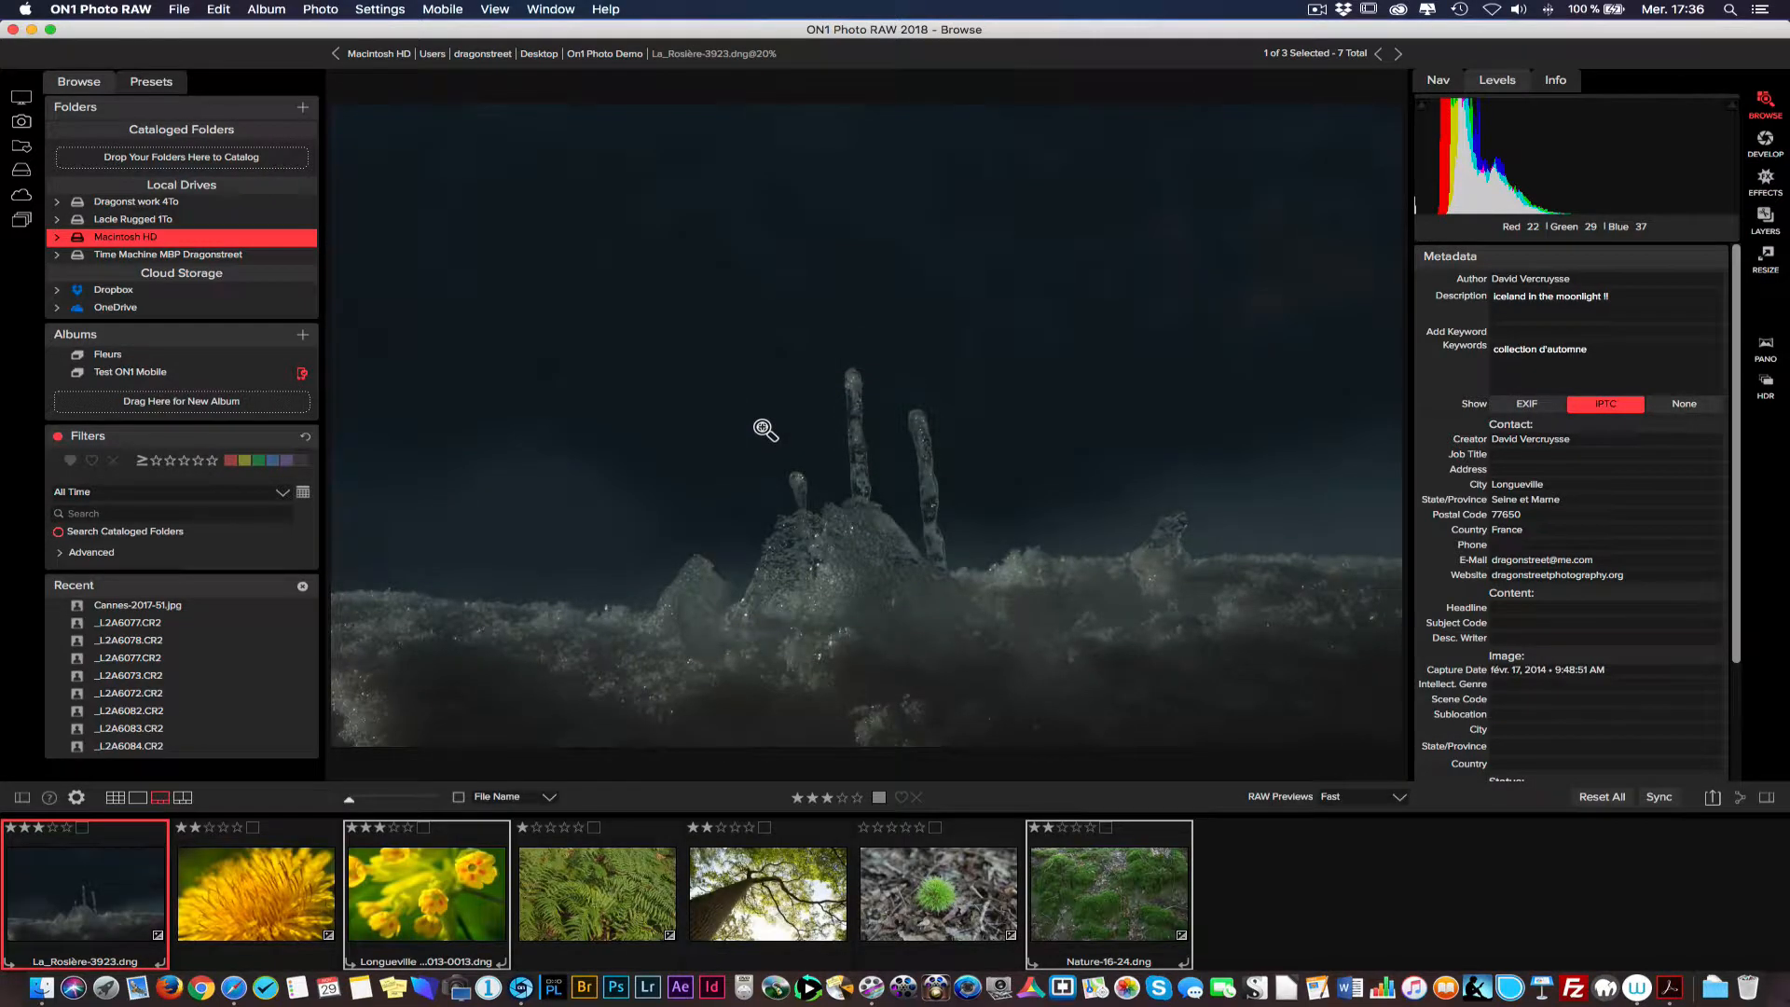
key("e")
key("g")
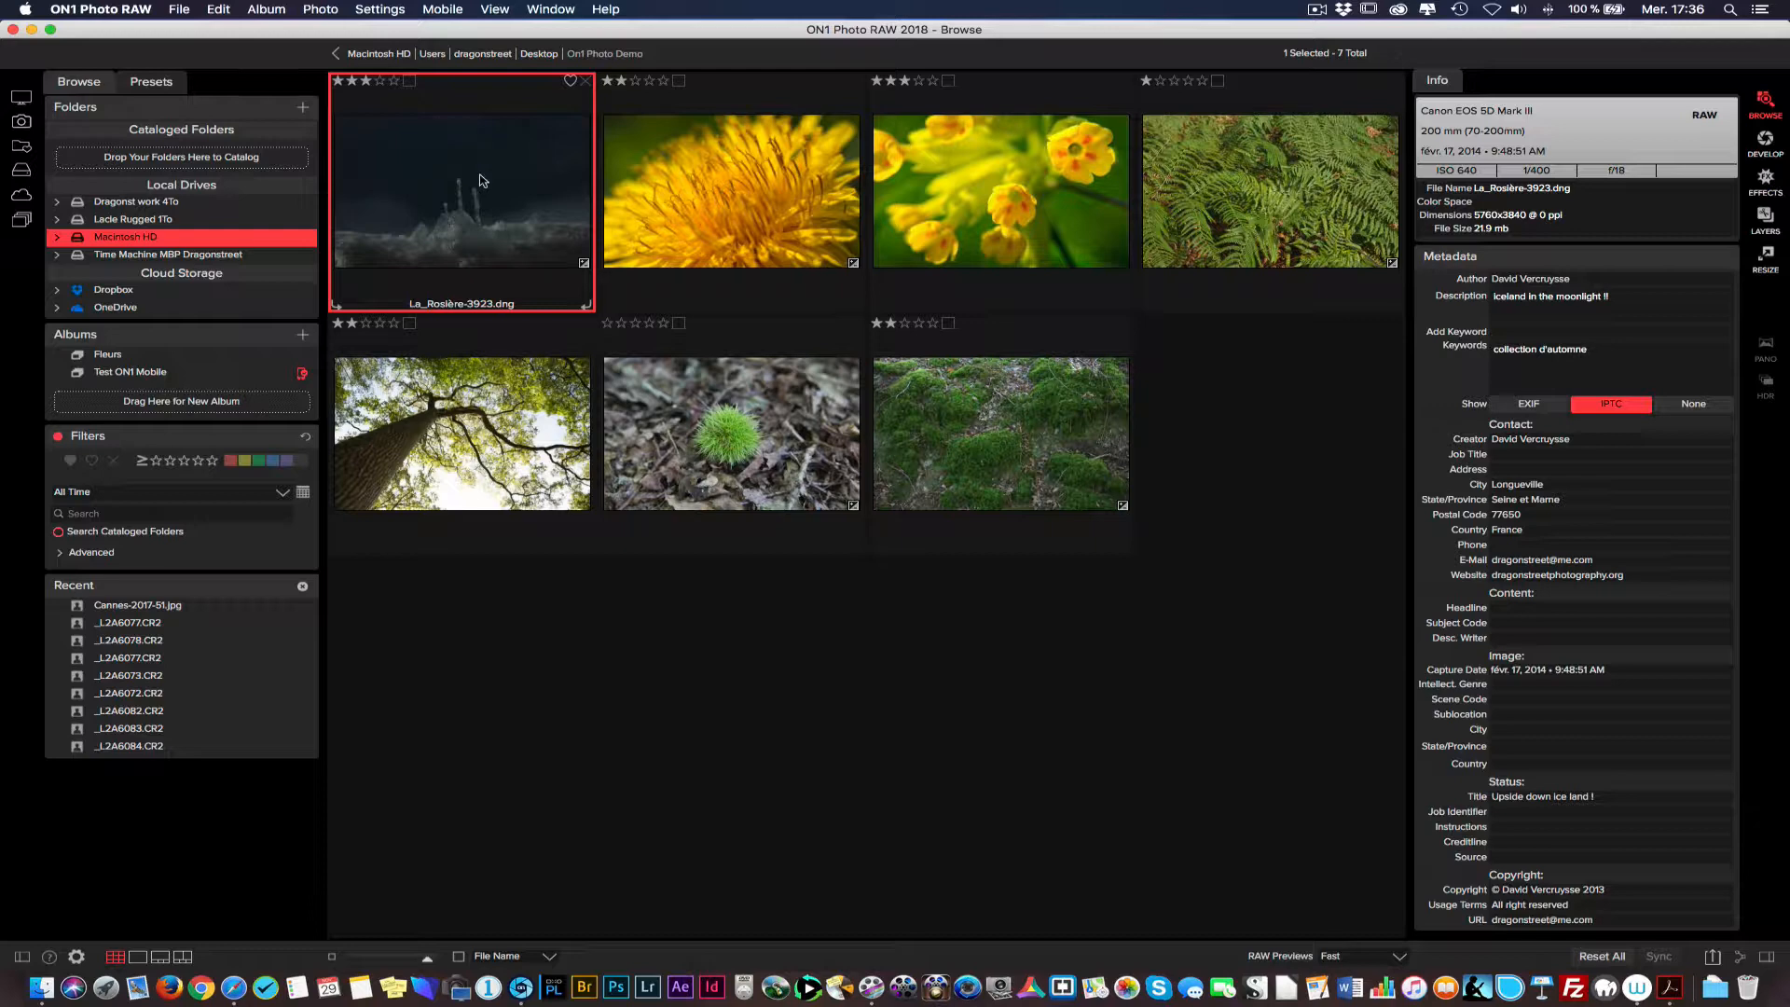
Show La_Rosière-3923.dng in Detail view and step two photos forward and back to the first one
key("e")
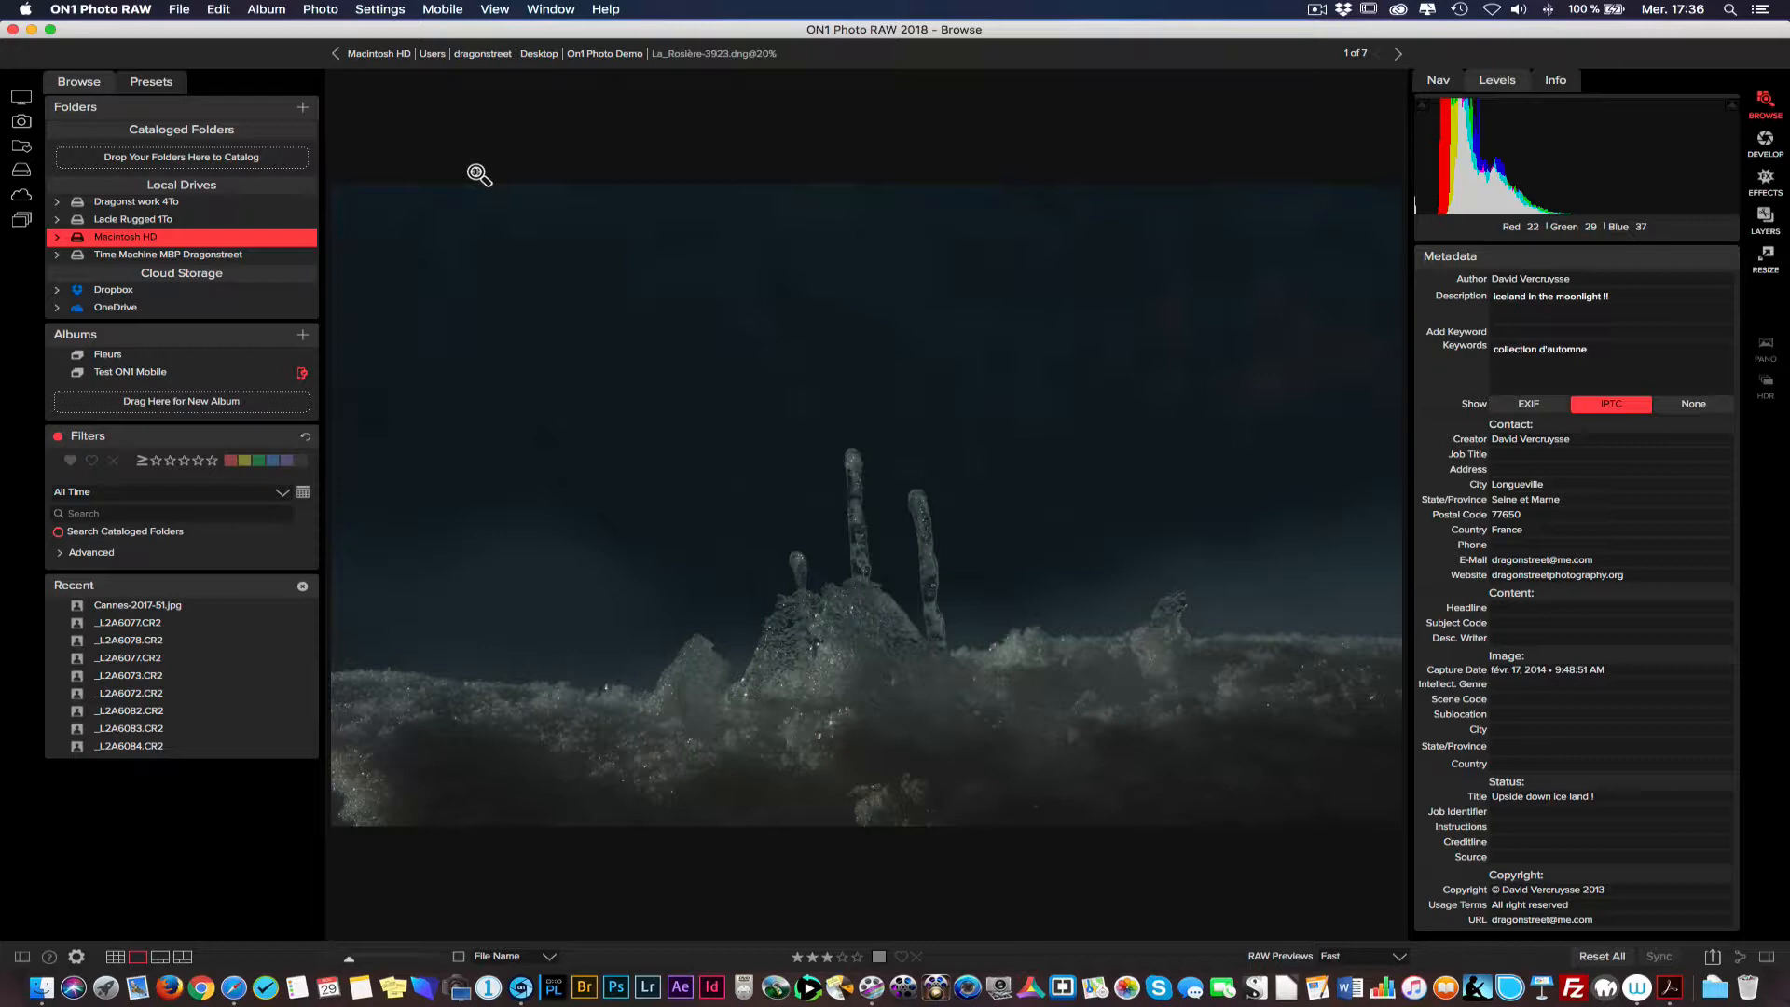
key("Right")
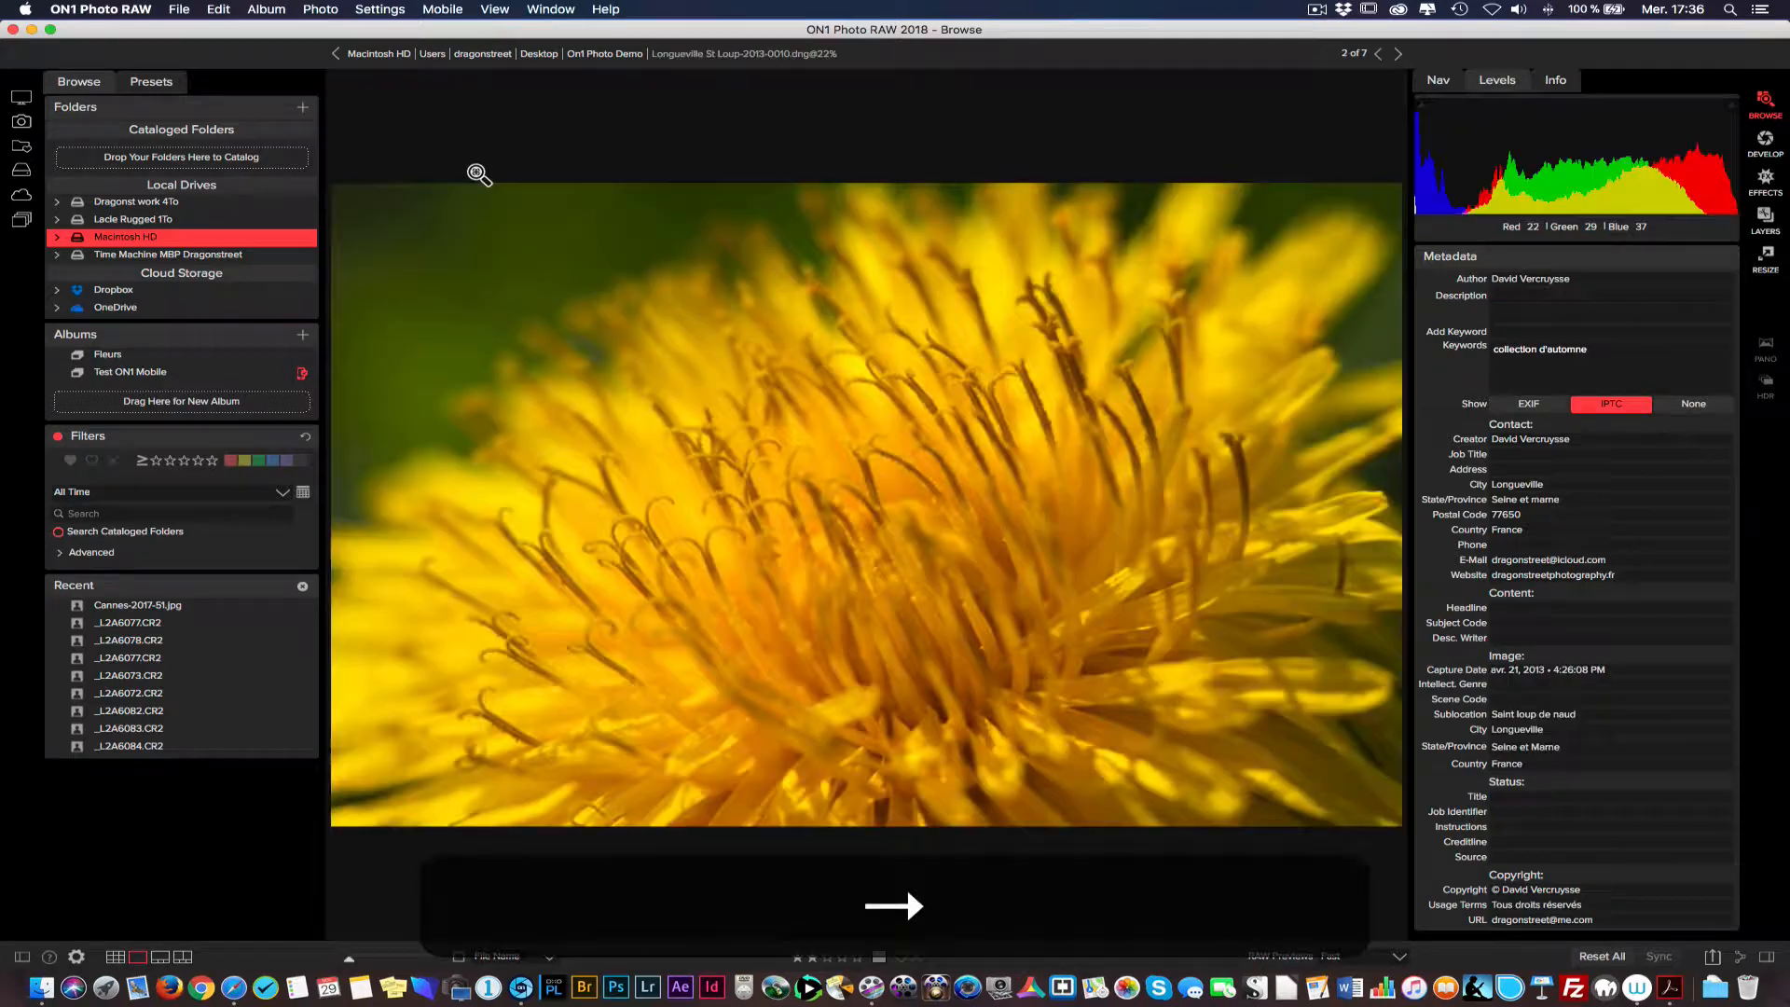
key("Right")
key("Left")
key("Left")
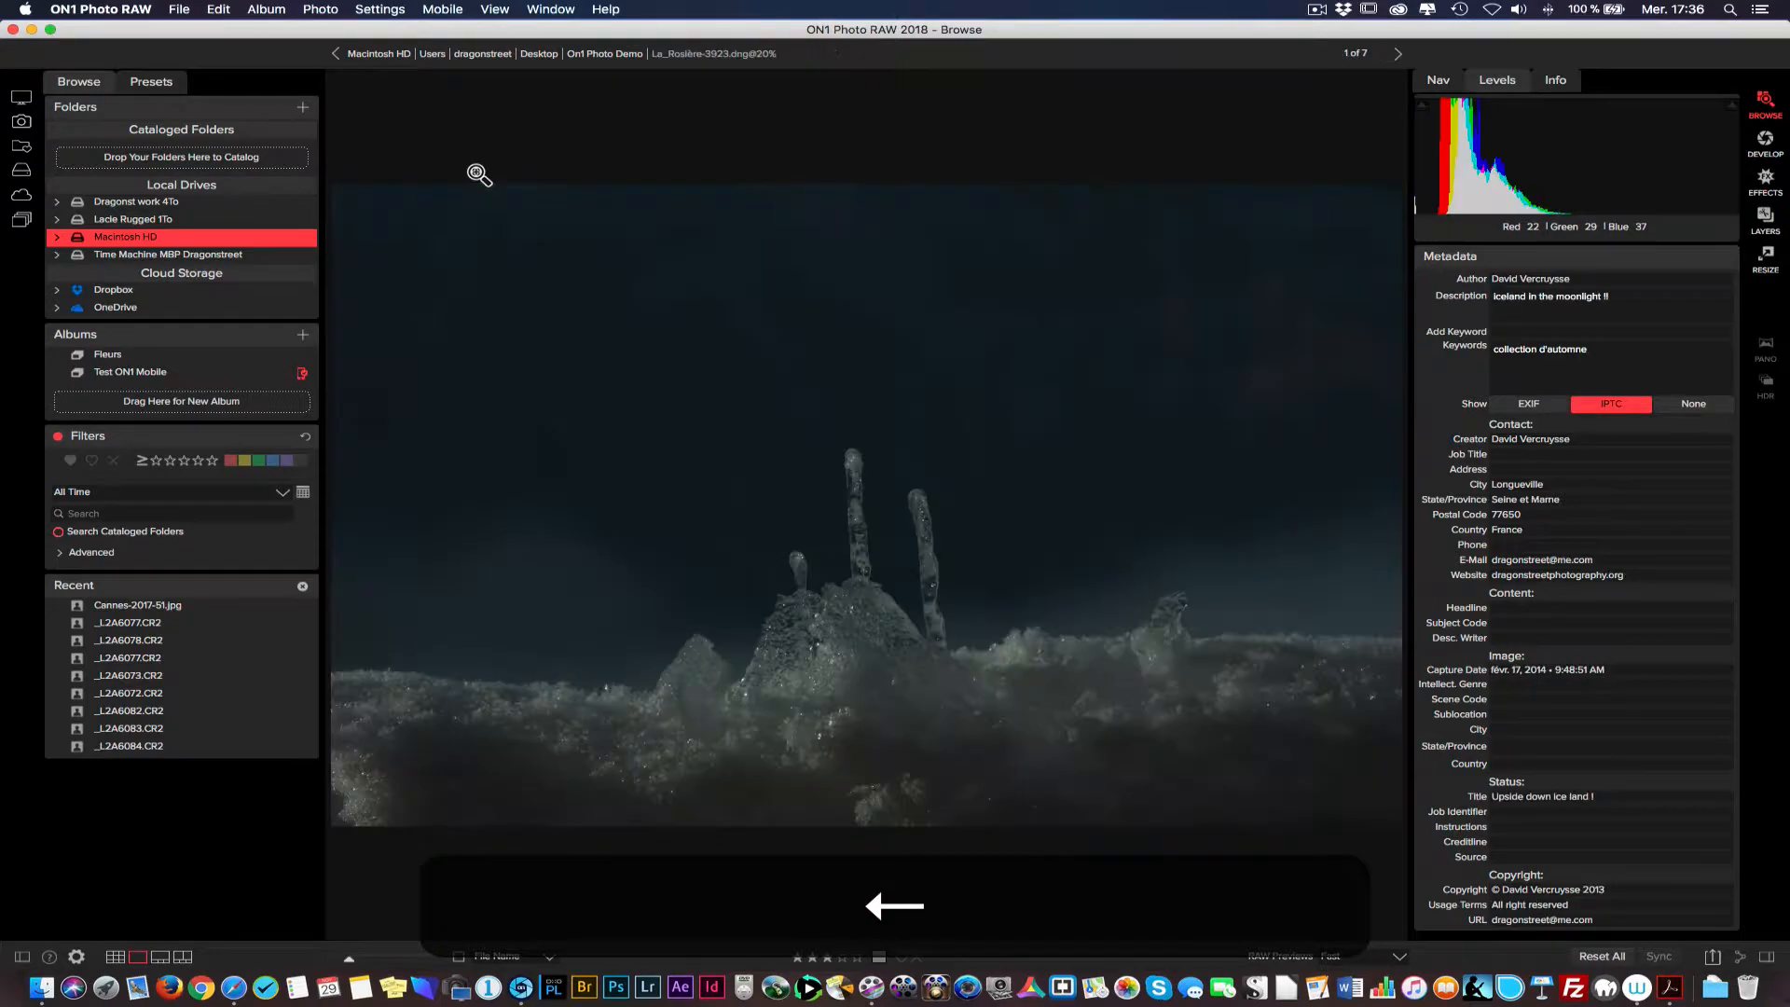
Switch to Filmstrip view, browse forward through the folder's photos and return to the first one
key("f")
key("Right")
key("Right")
key("Right")
key("Right")
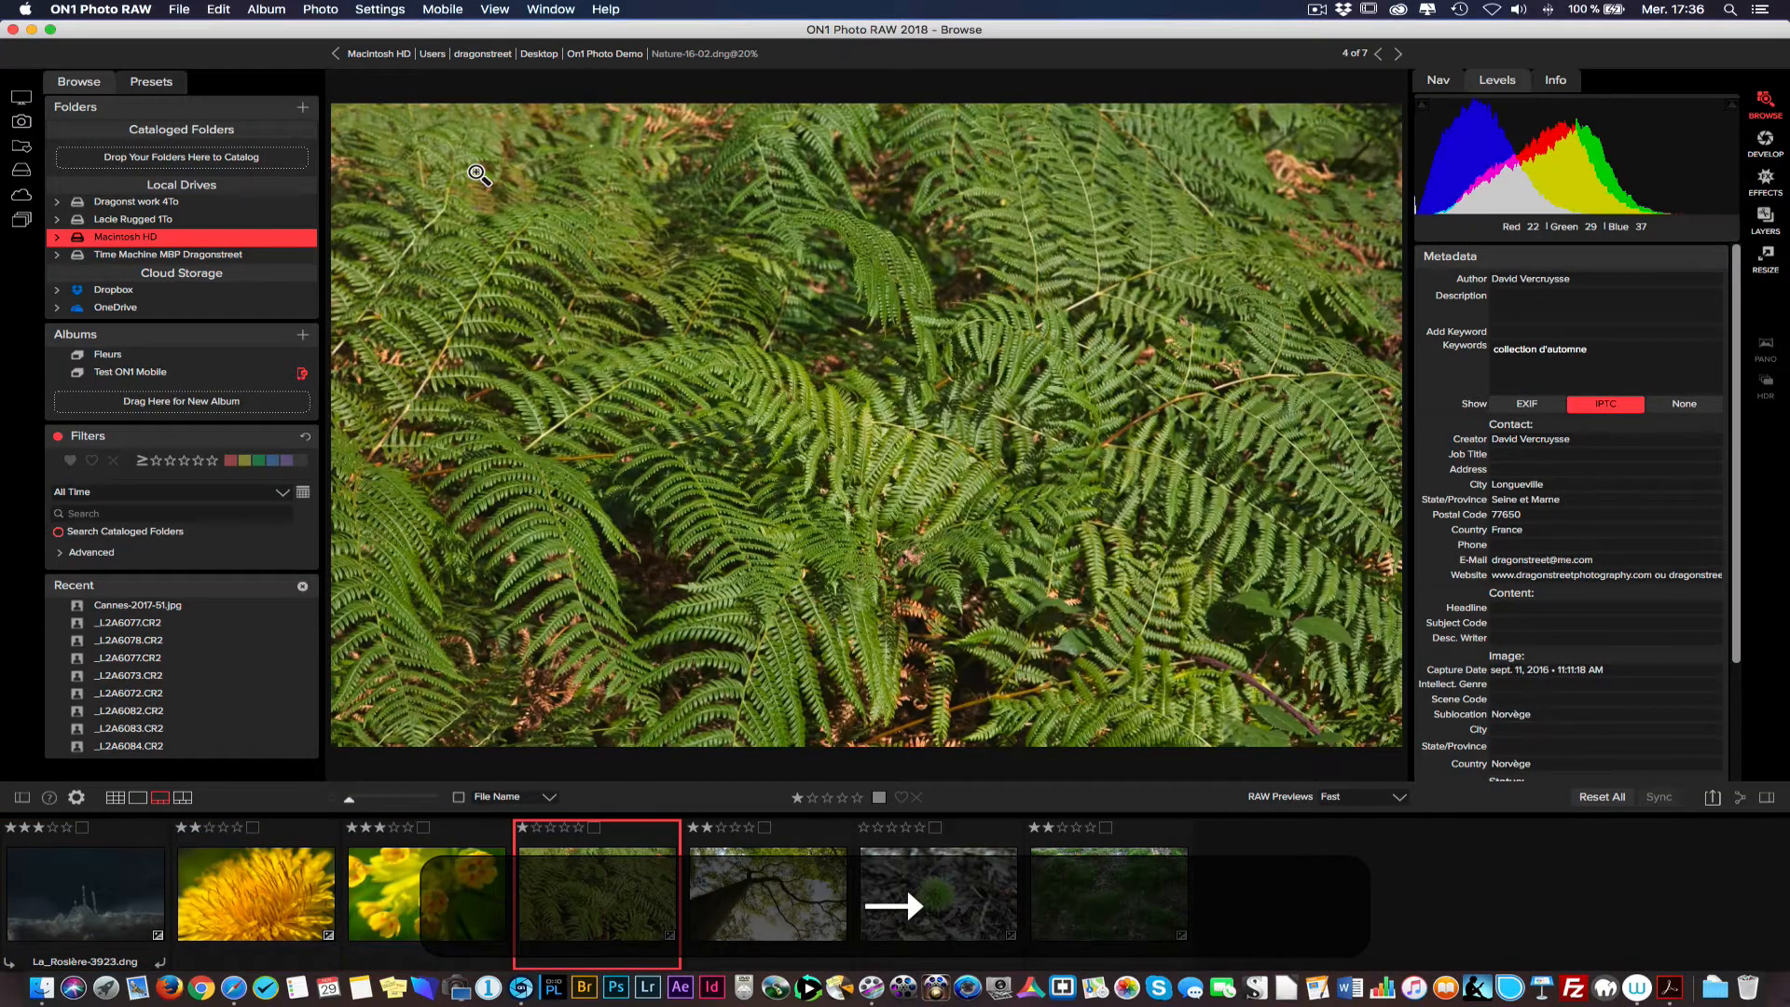
key("Right")
key("Right")
key("Left")
key("Left")
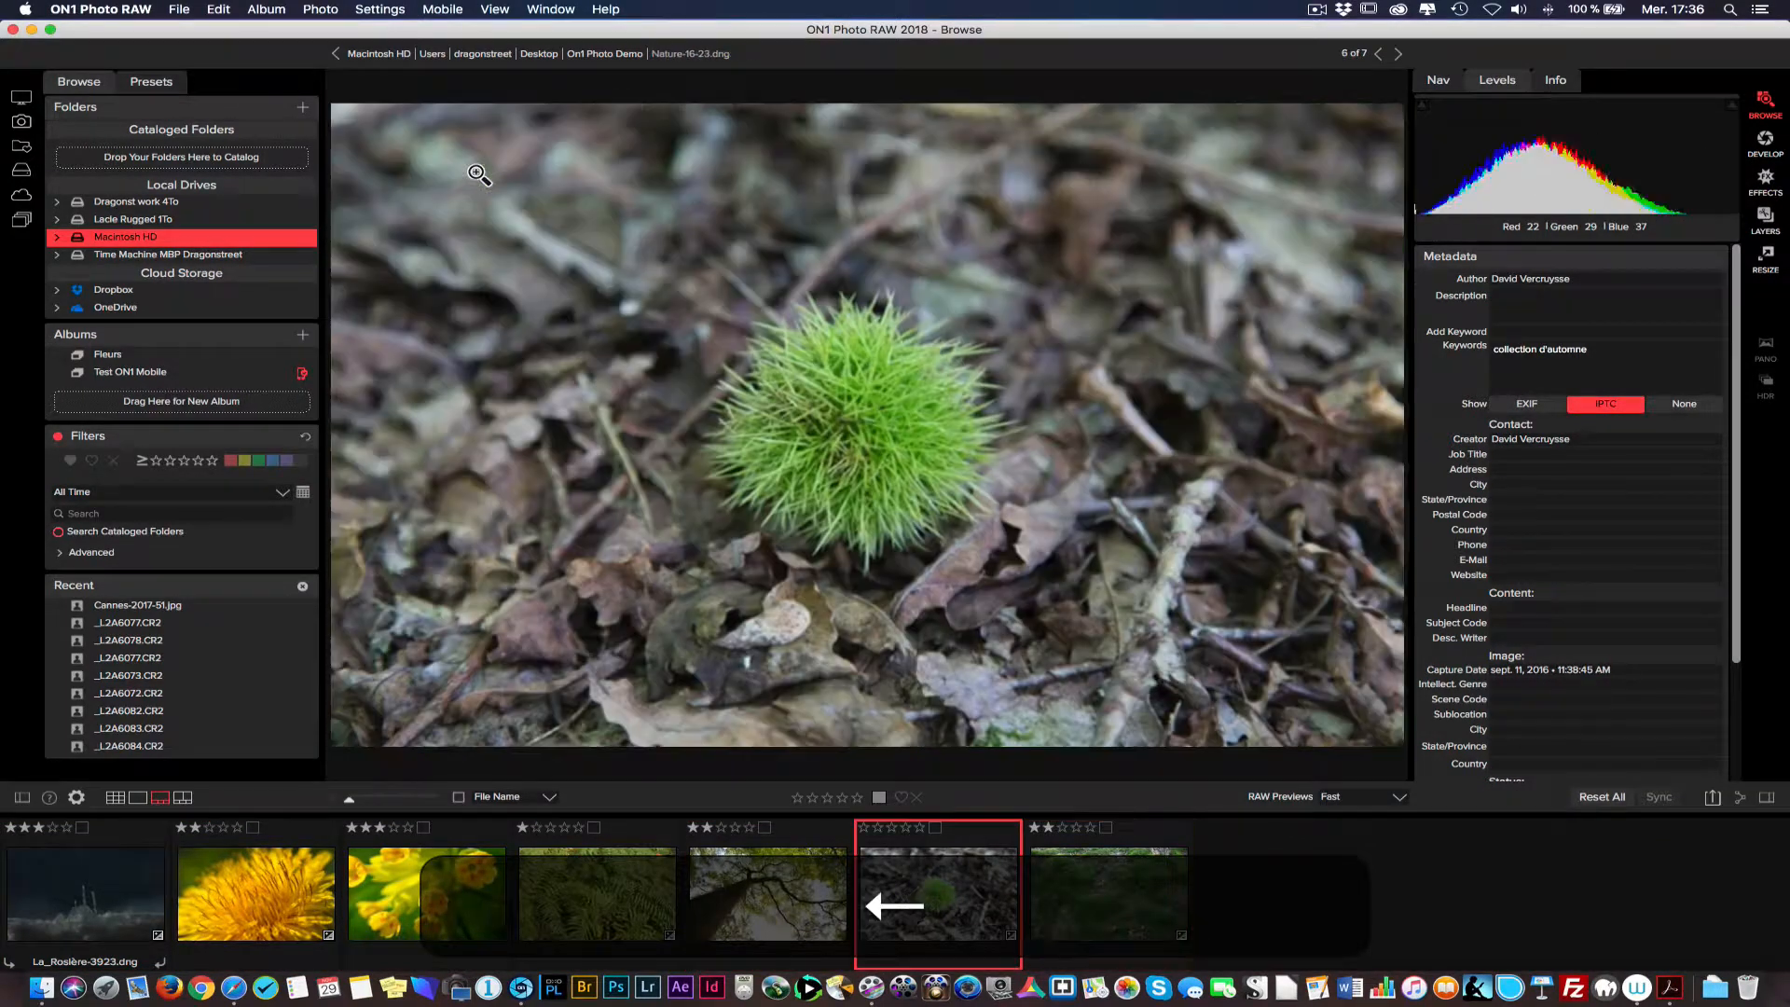
key("Left")
key("Left")
key("Left")
key("Left")
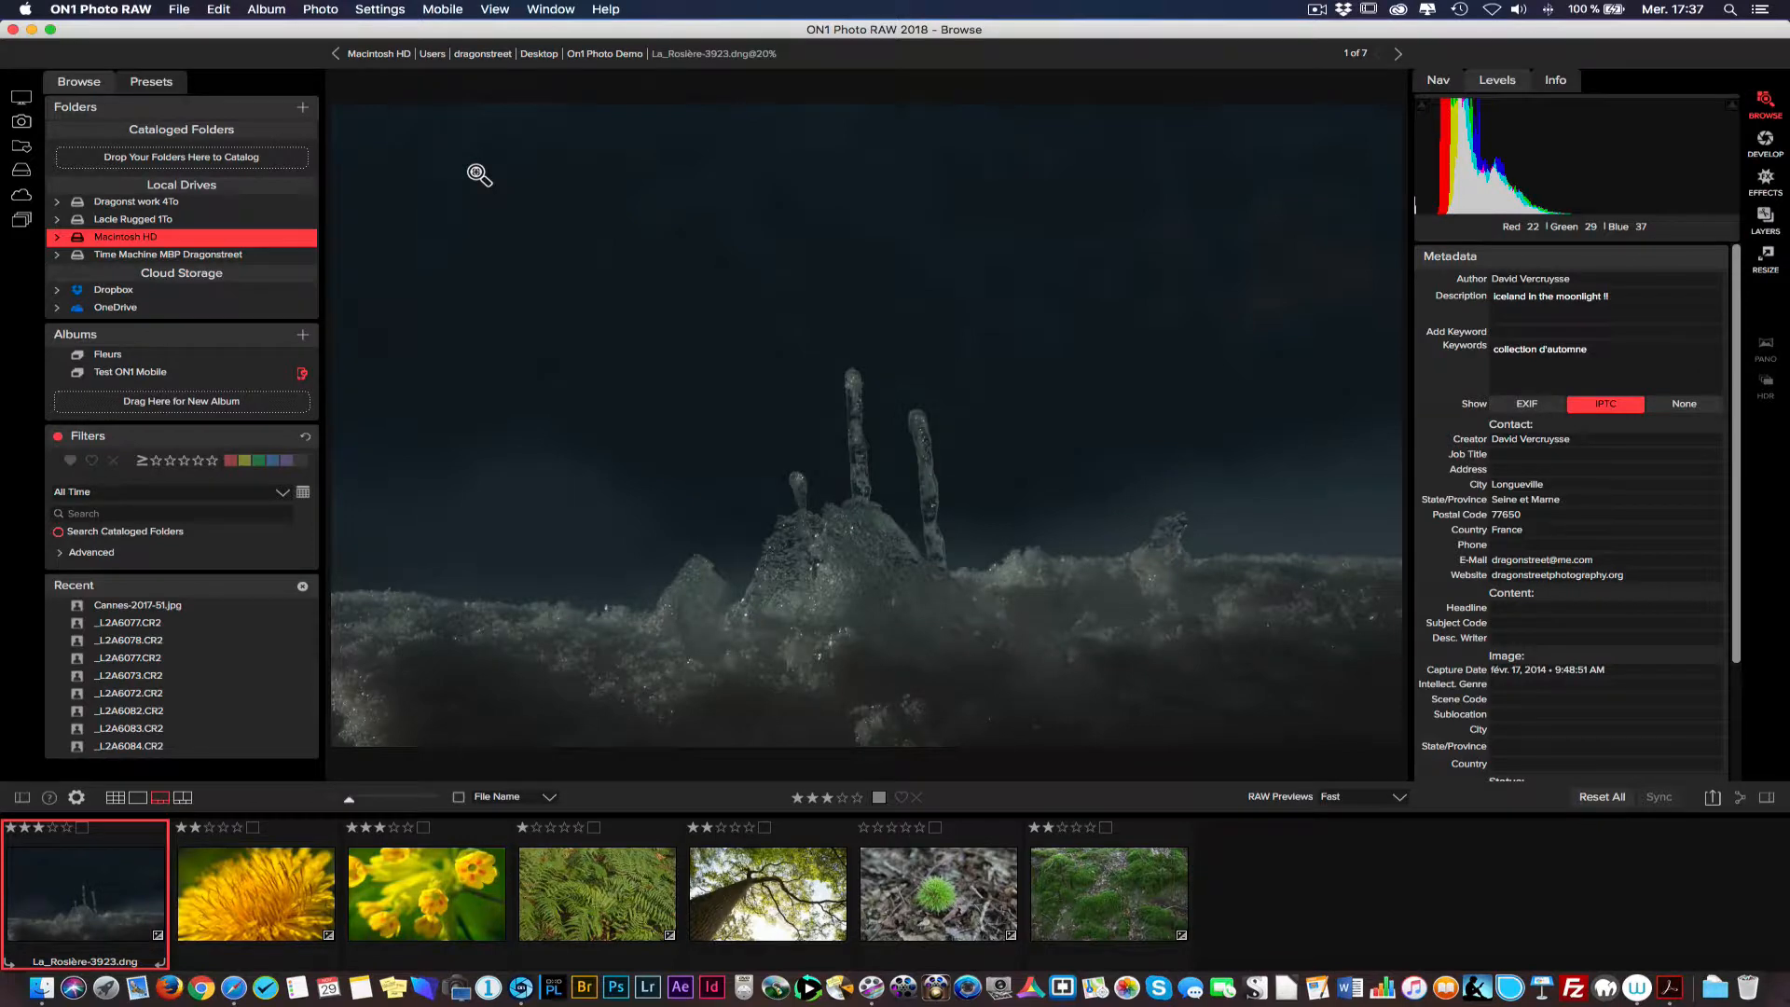
Mark La_Rosière-3923.dng as liked, clear the mark, mark it as disliked and clear it again
key("p")
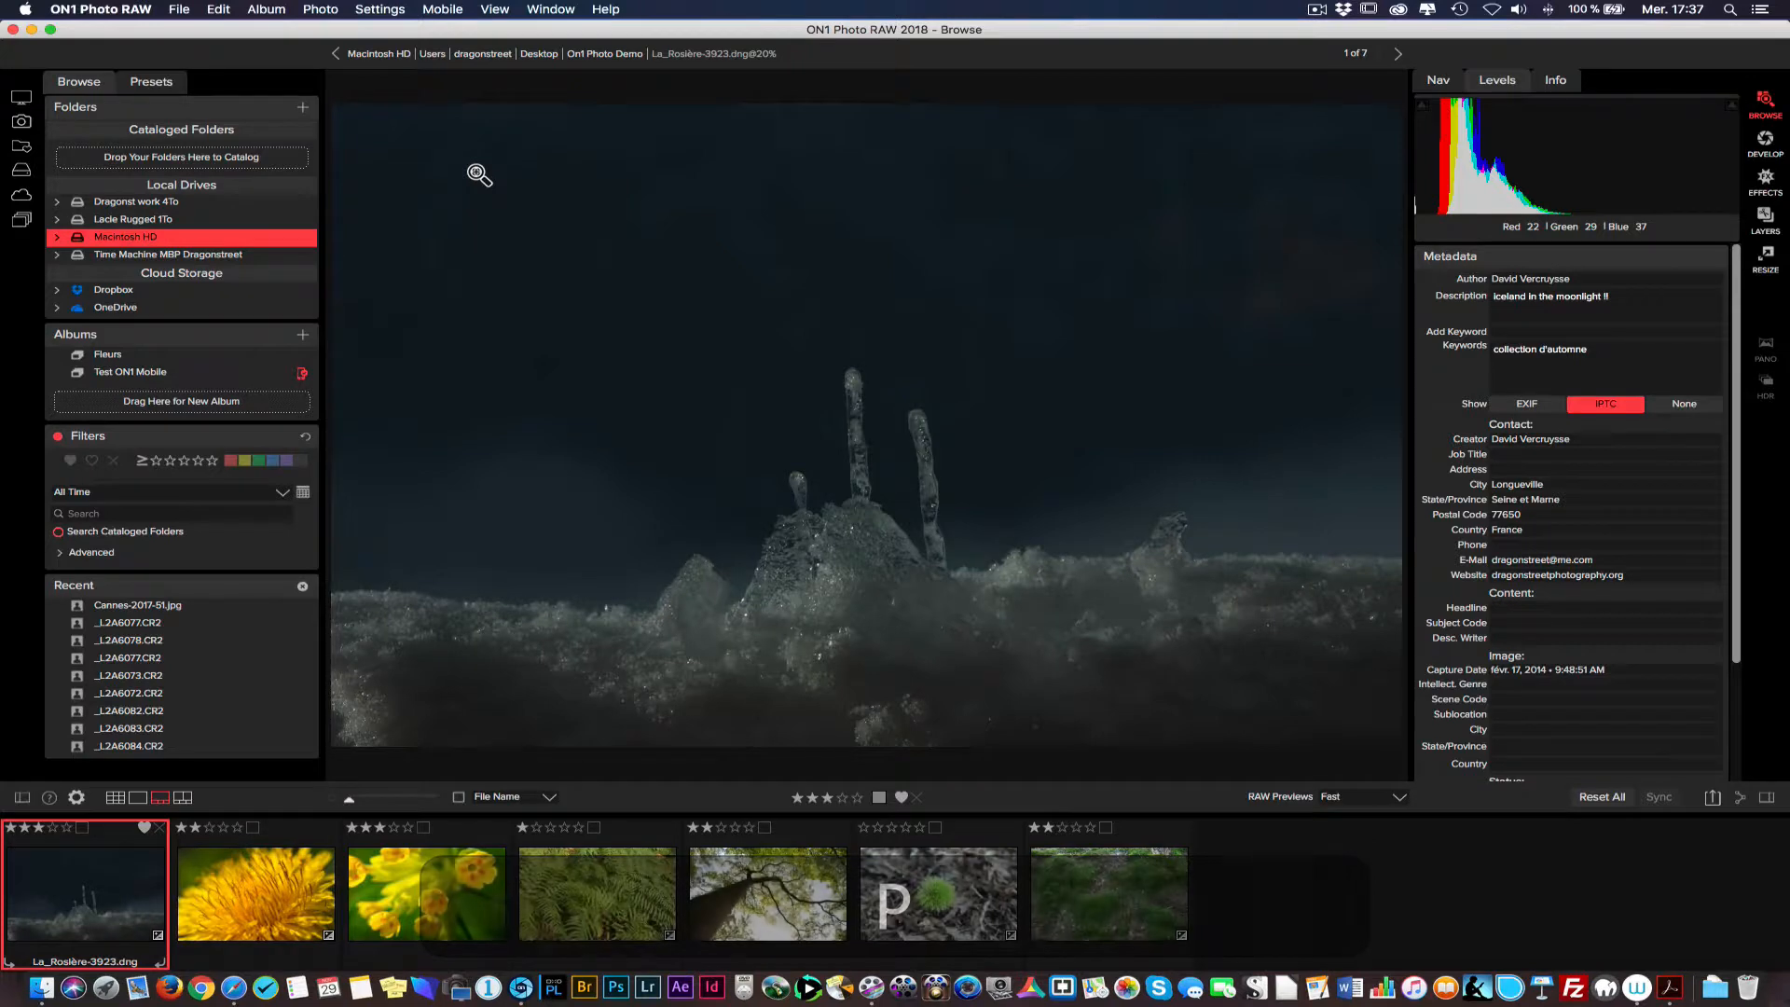
key("u")
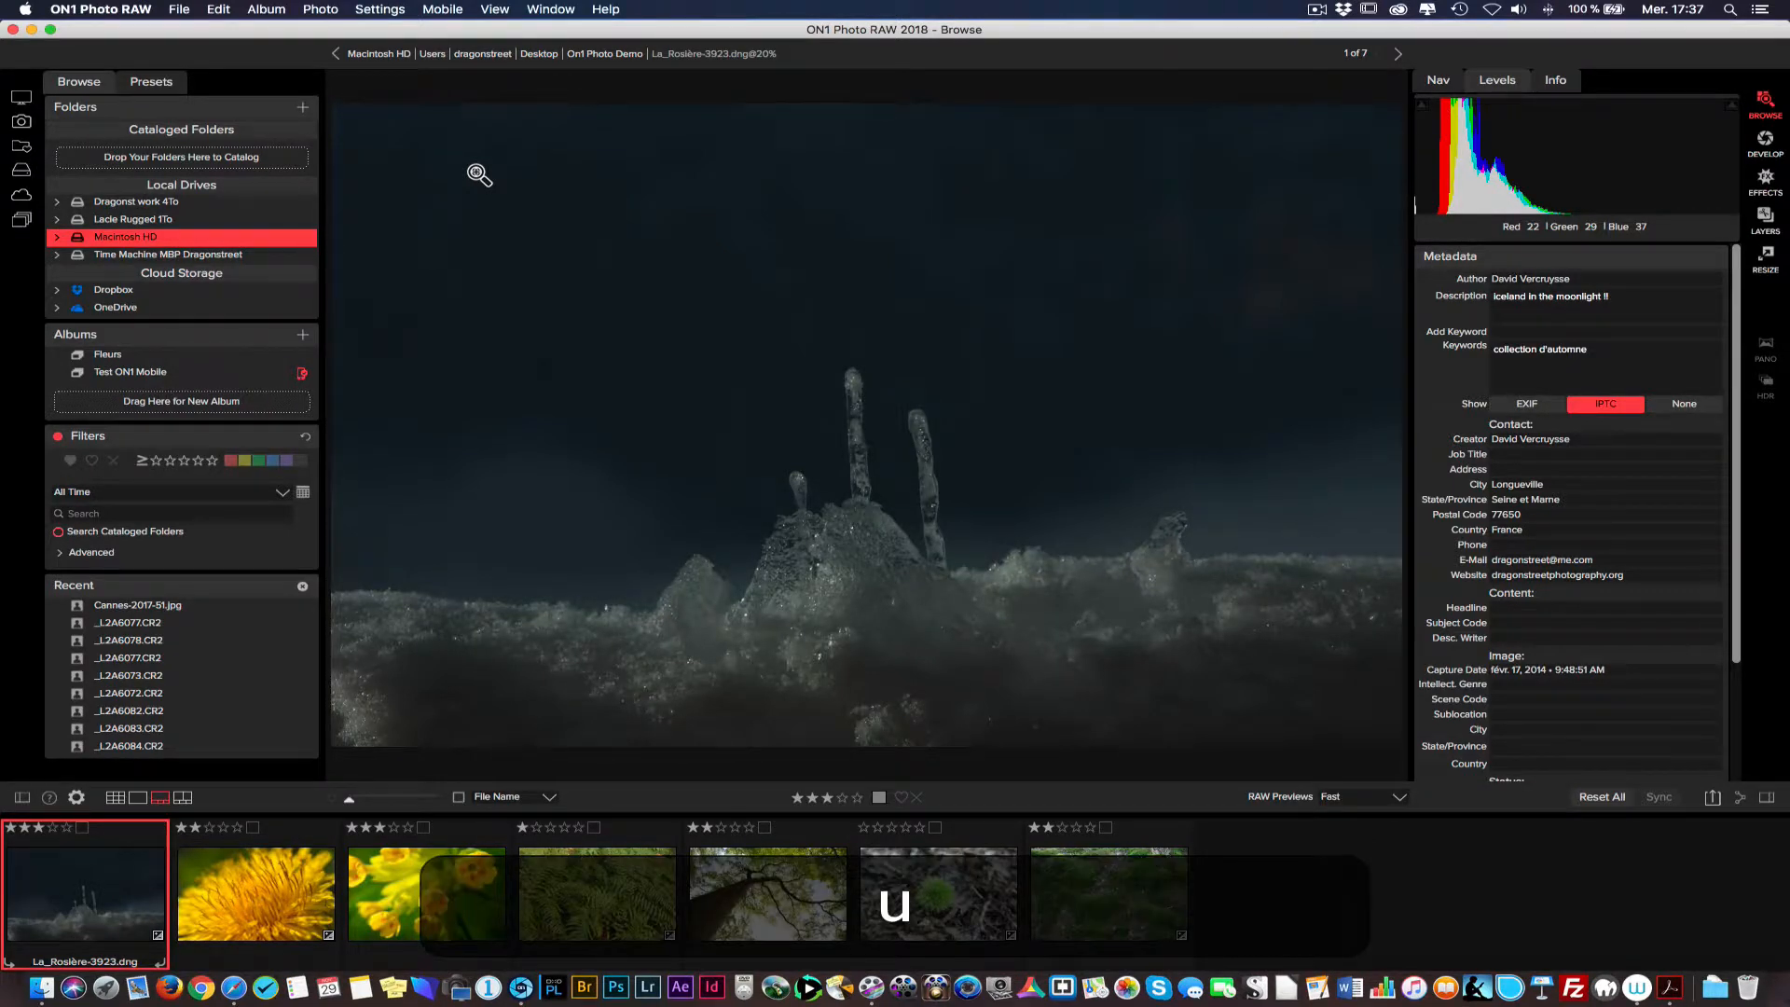
key("x")
key("x")
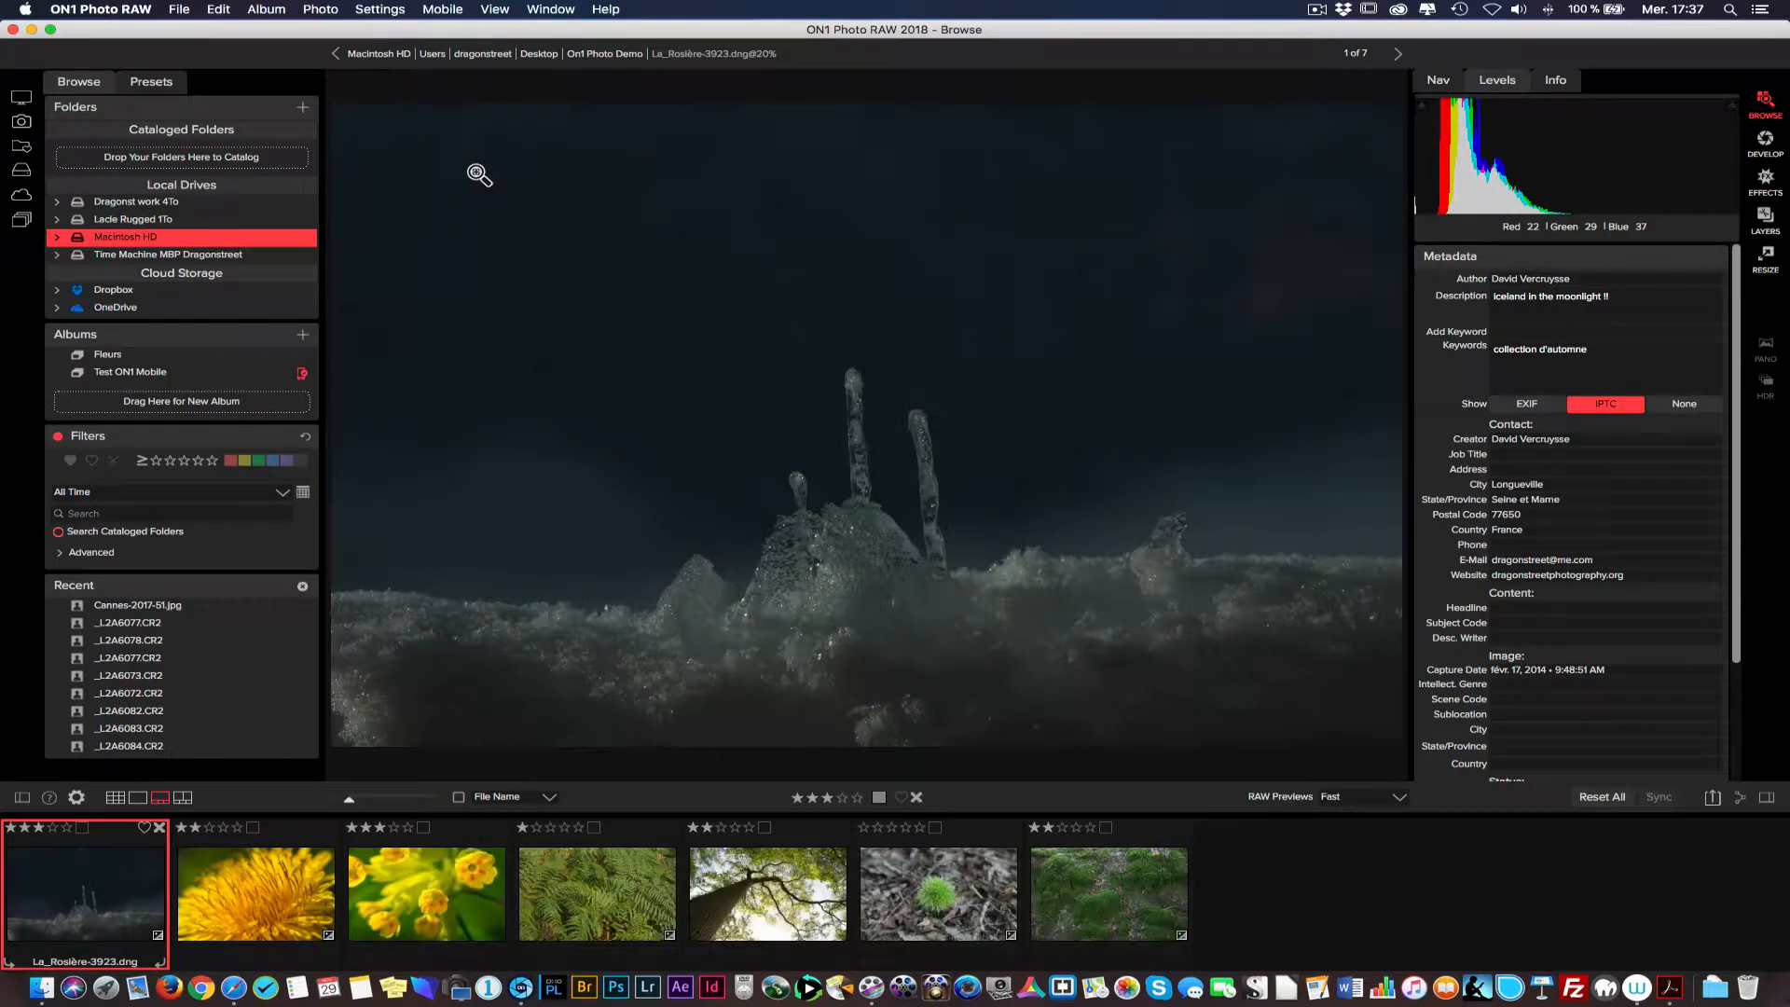
key("u")
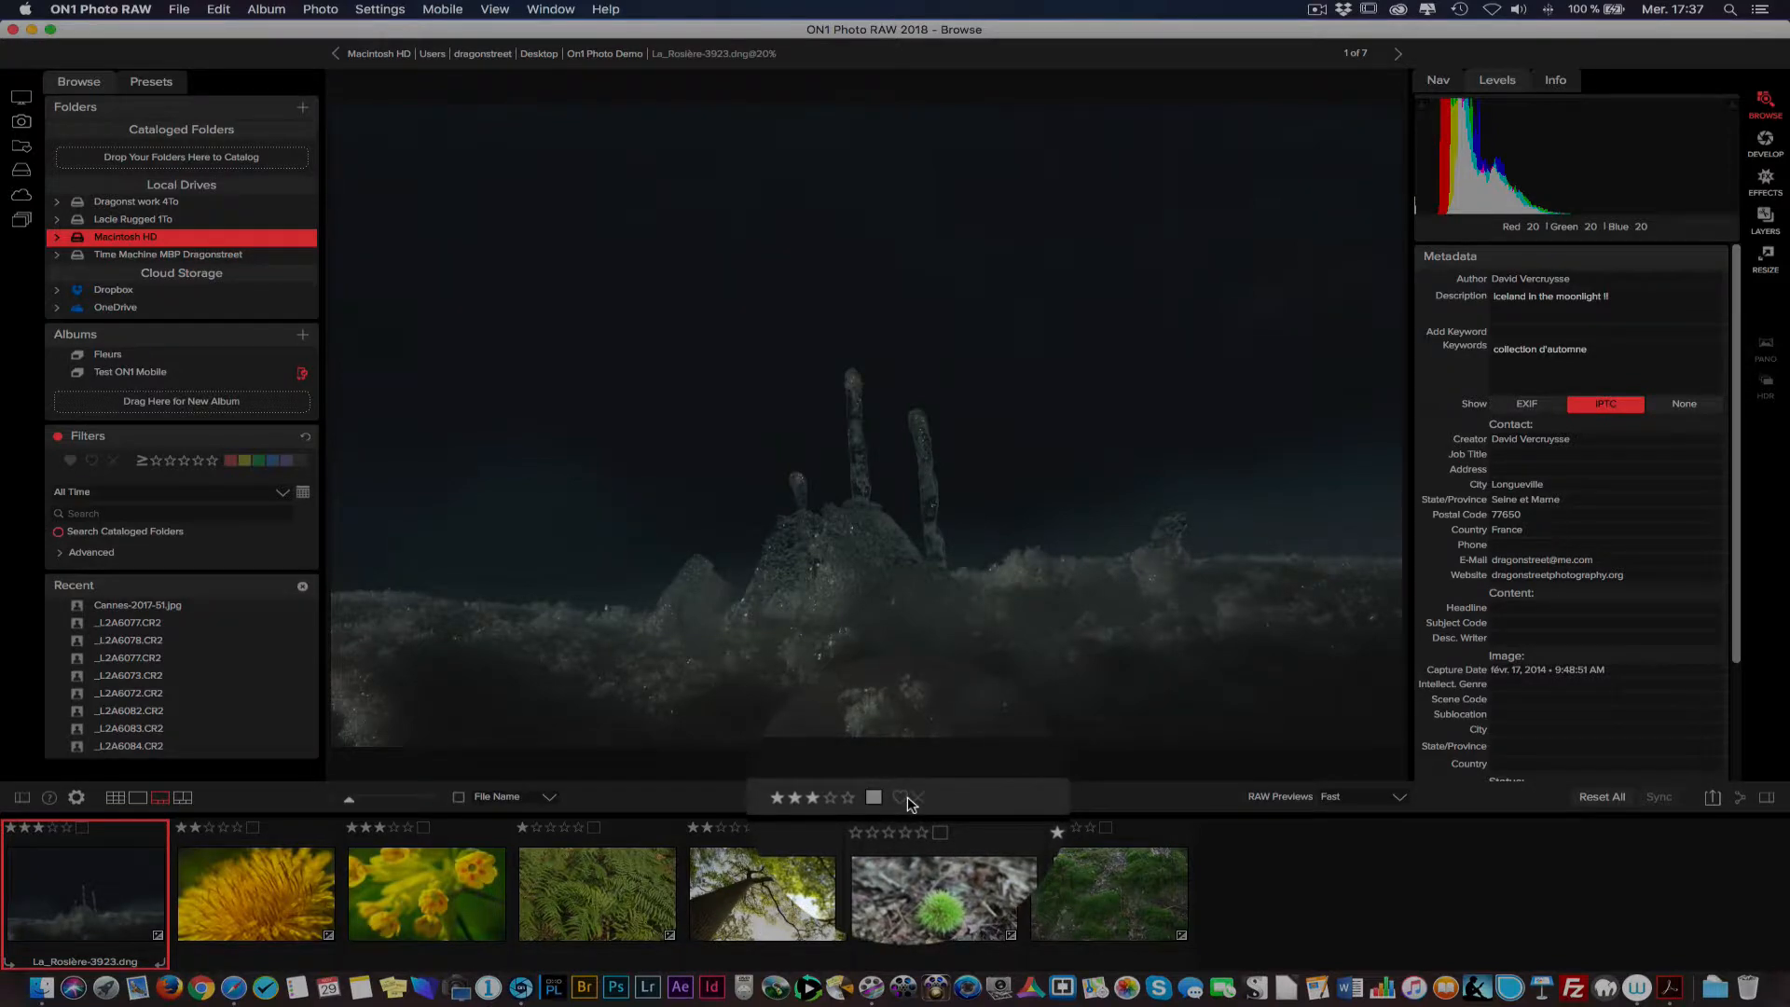
Mark the first photo as liked, the two yellow flower photos as disliked and the fern photo Nature-16-02.dng as liked
key("p")
key("Right")
key("x")
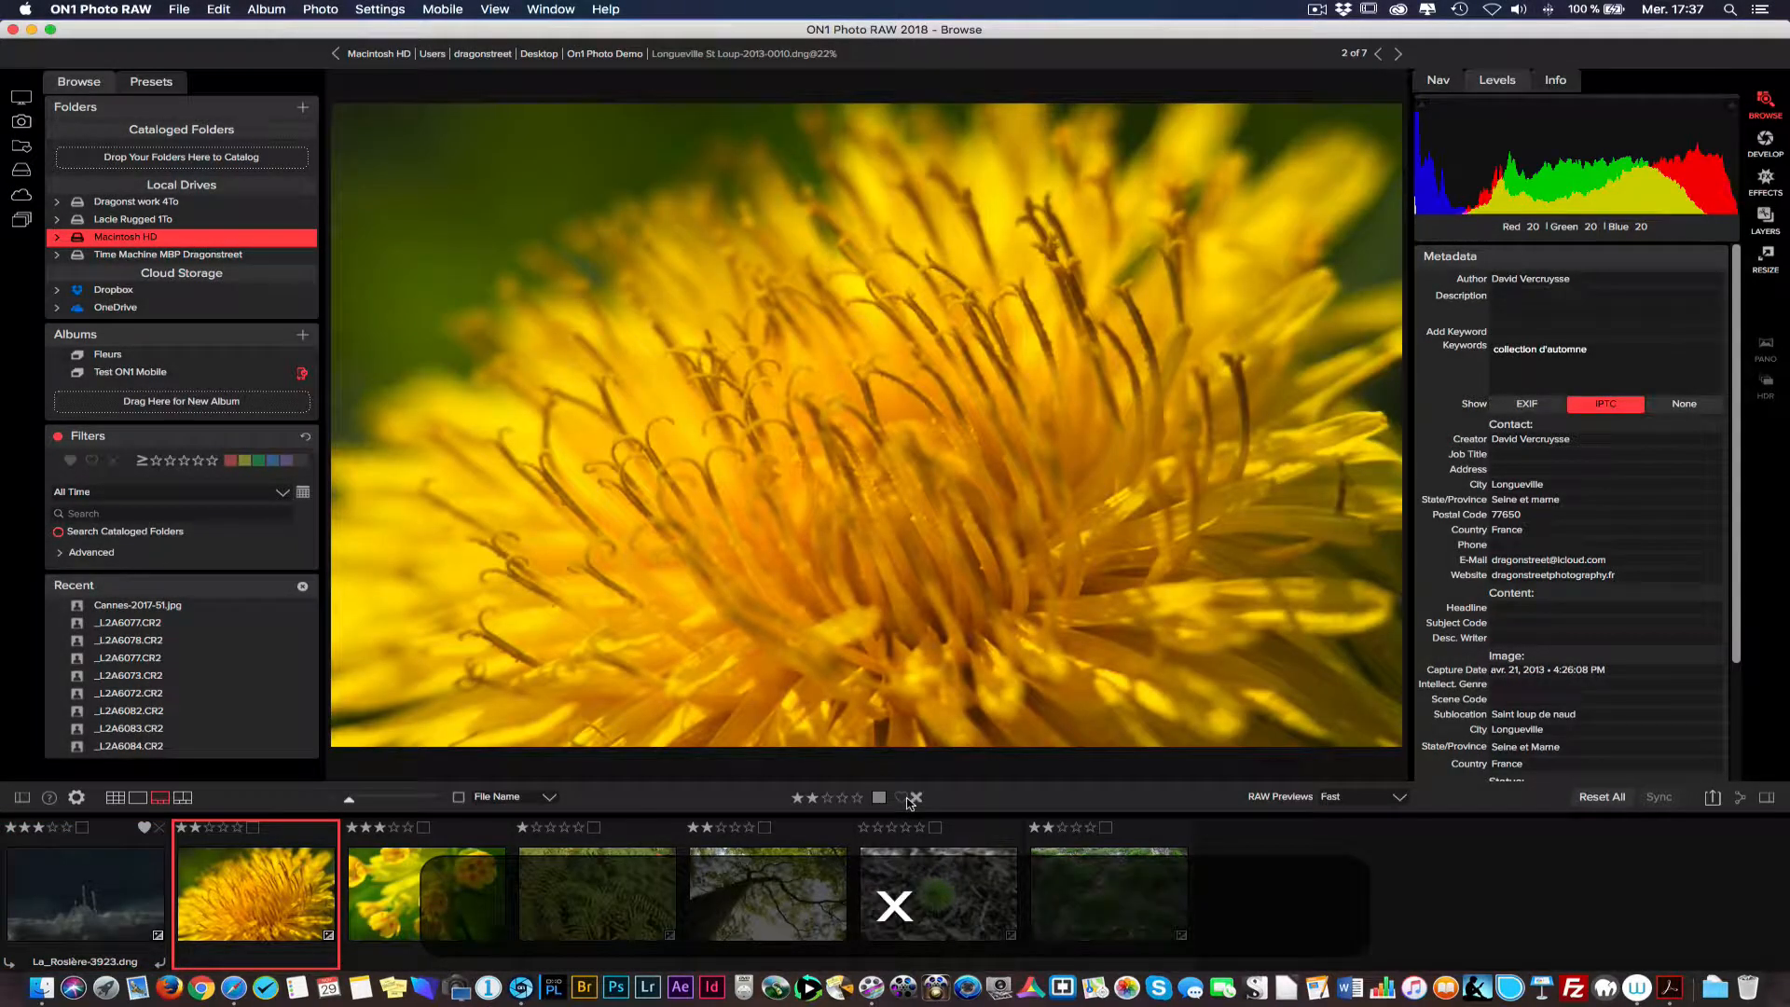
key("Right")
key("x")
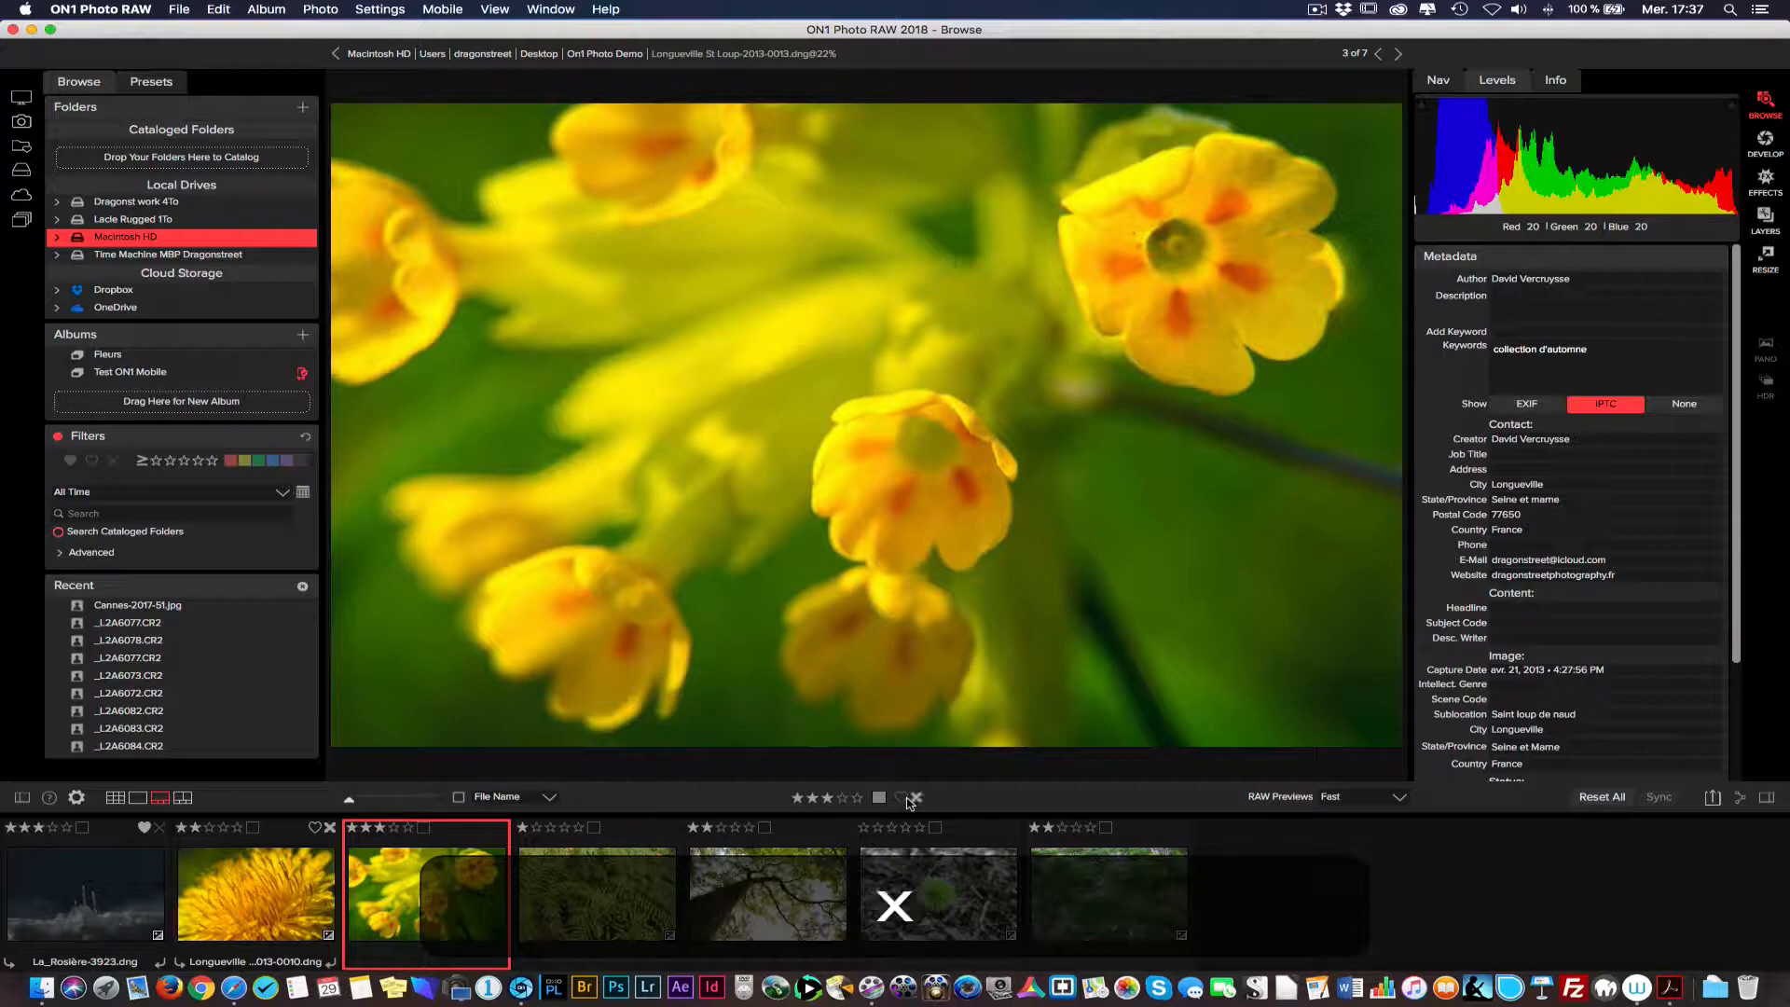
key("Right")
key("p")
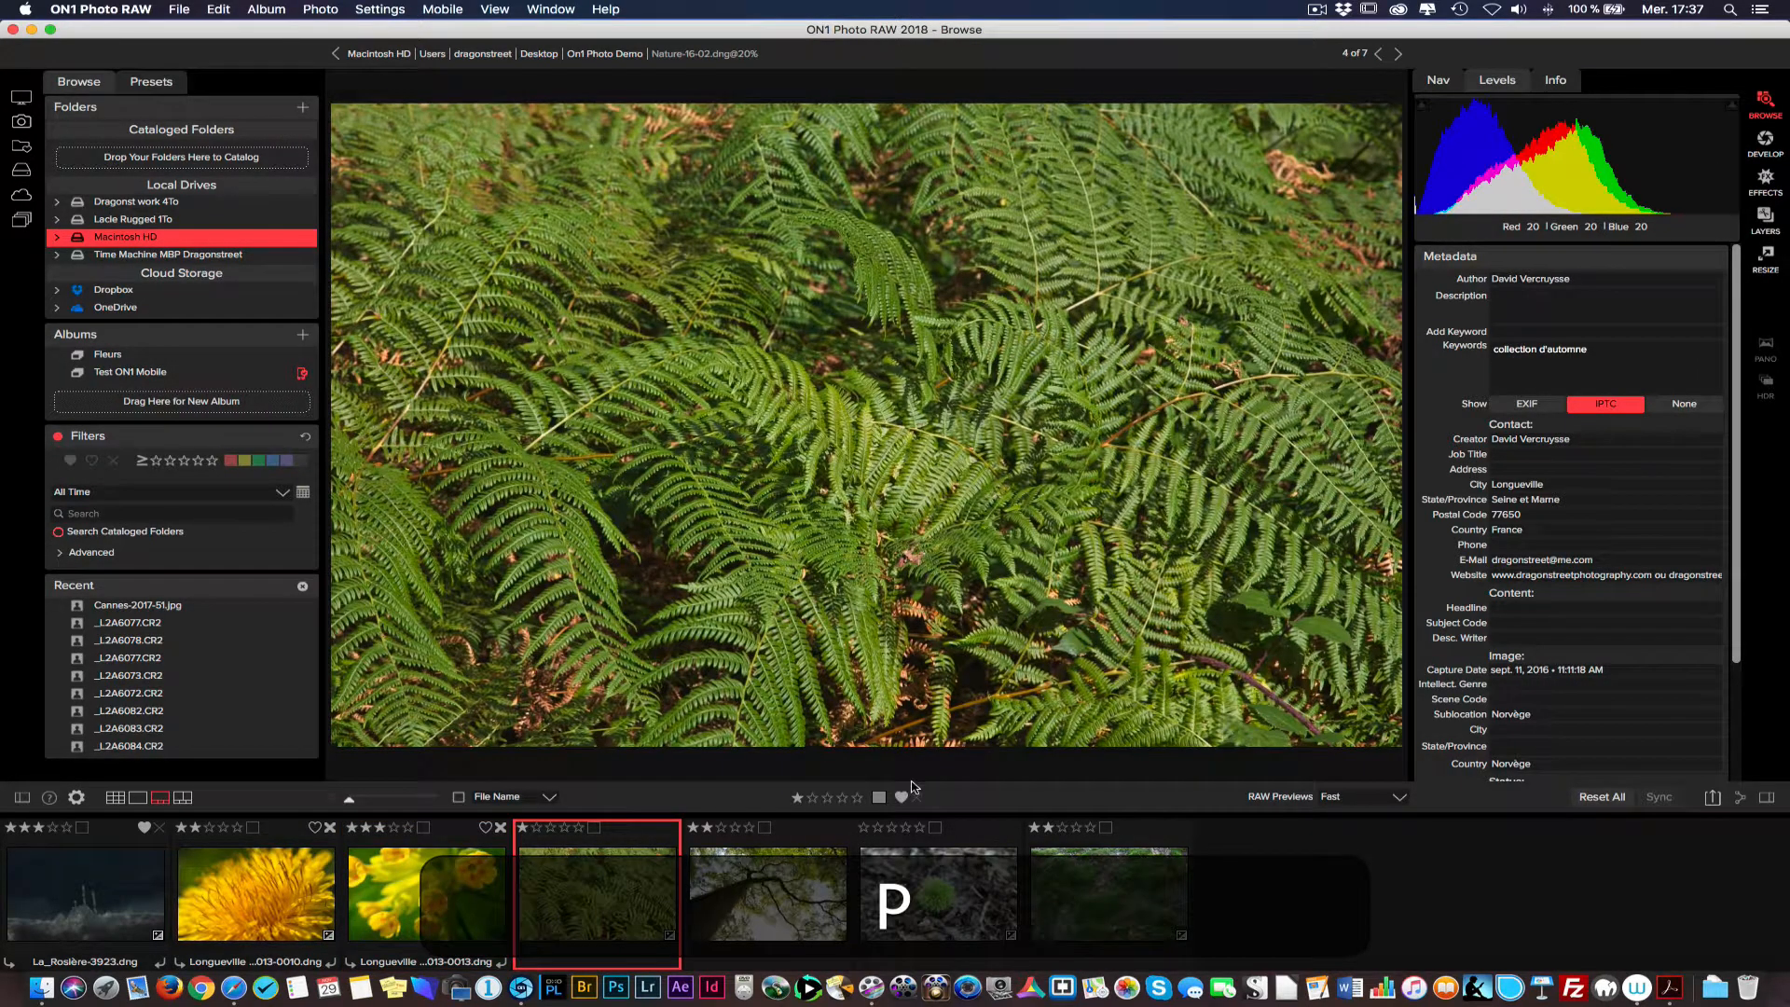
Leave the tree photo unmarked, like Nature-16-23.dng, dislike Nature-16-24.dng and return to the thumbnail grid
key("Right")
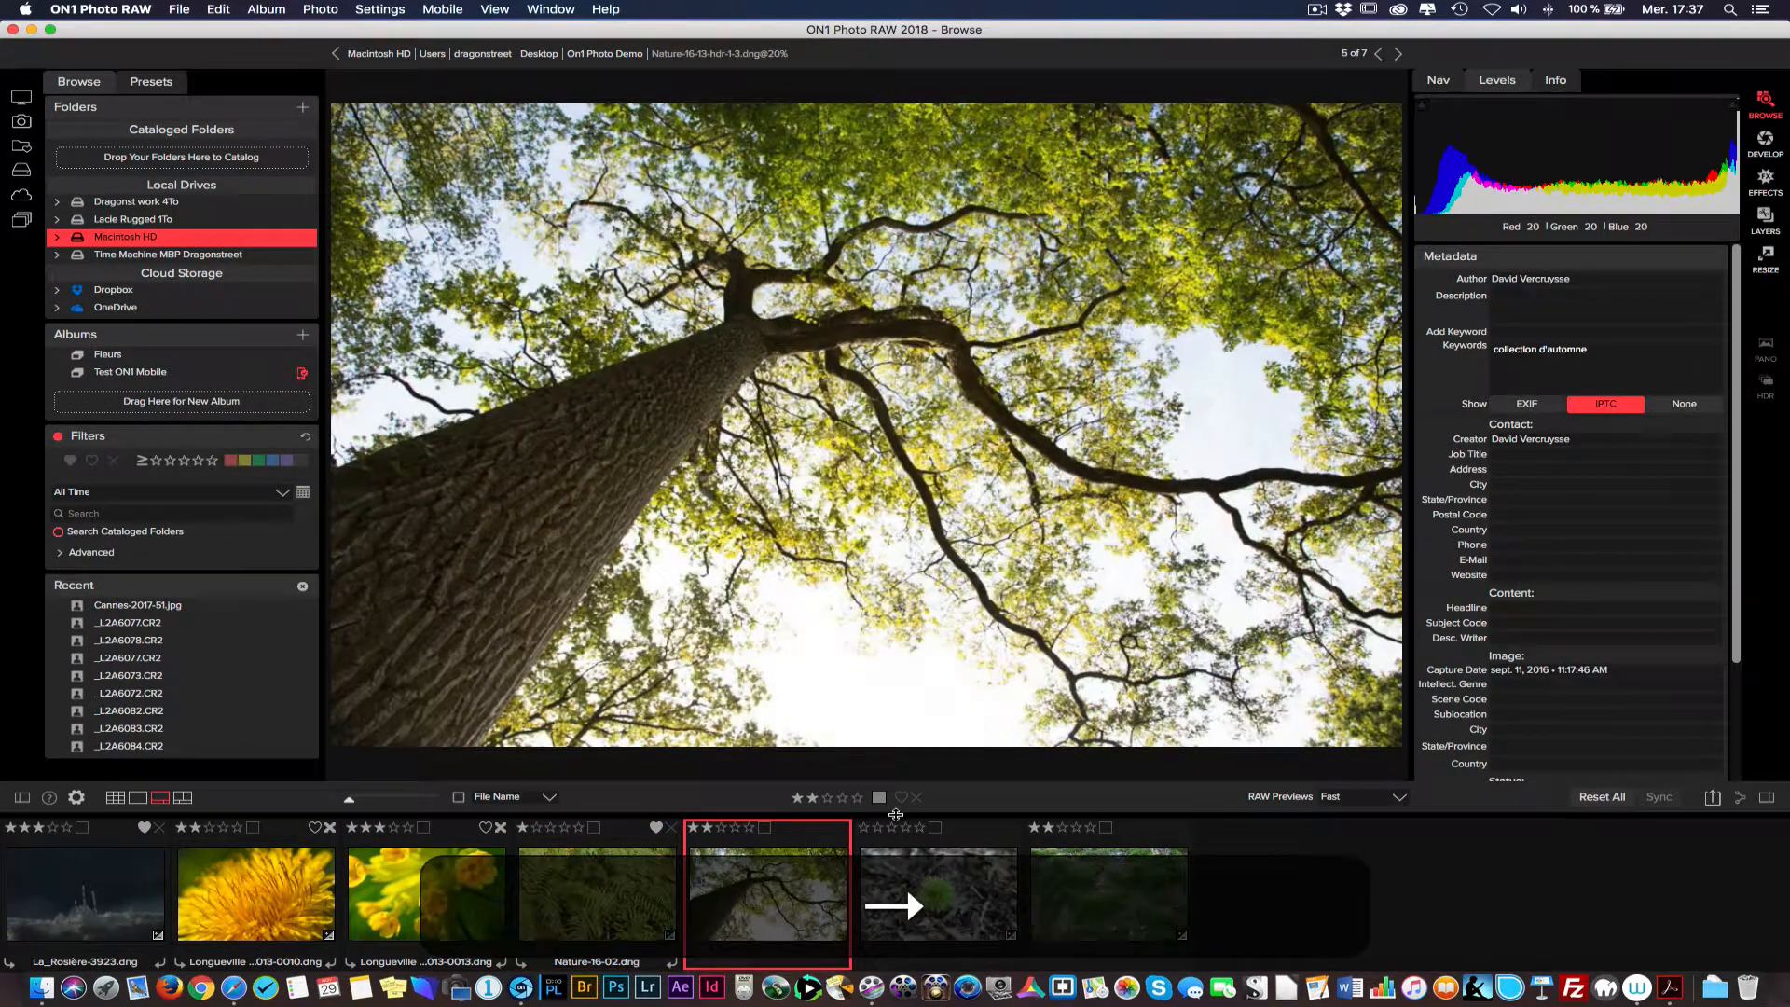
key("u")
key("Right")
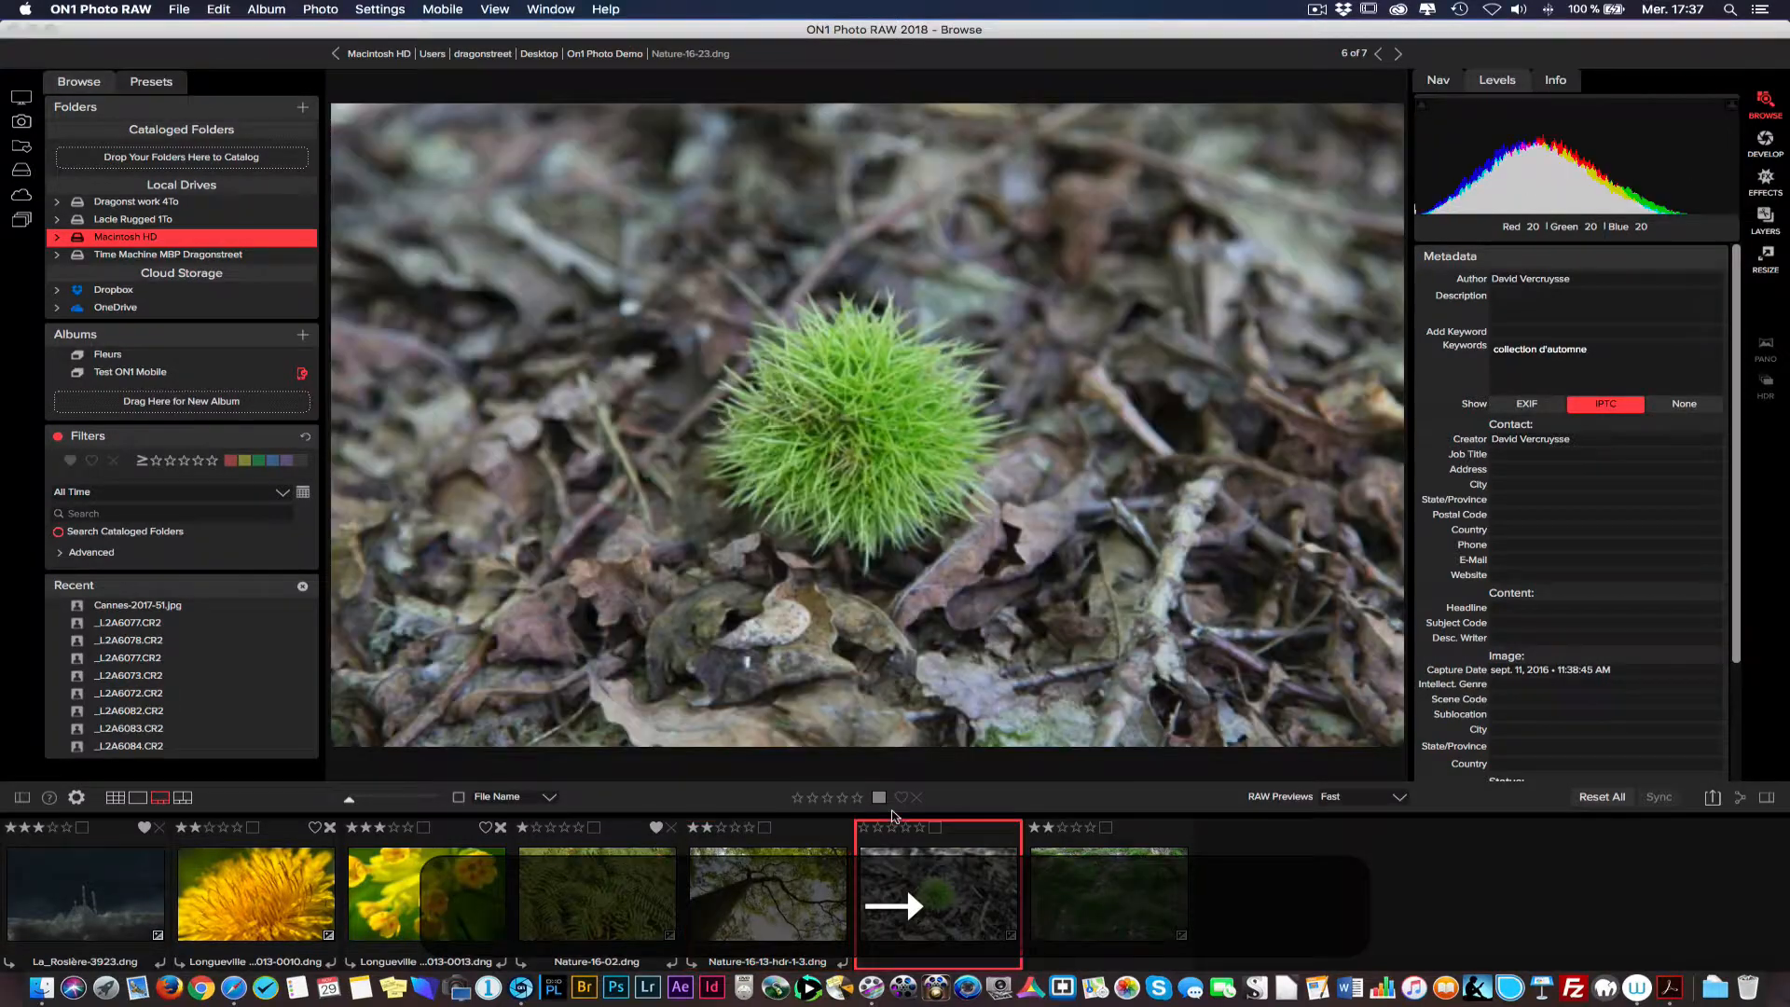
key("p")
key("Right")
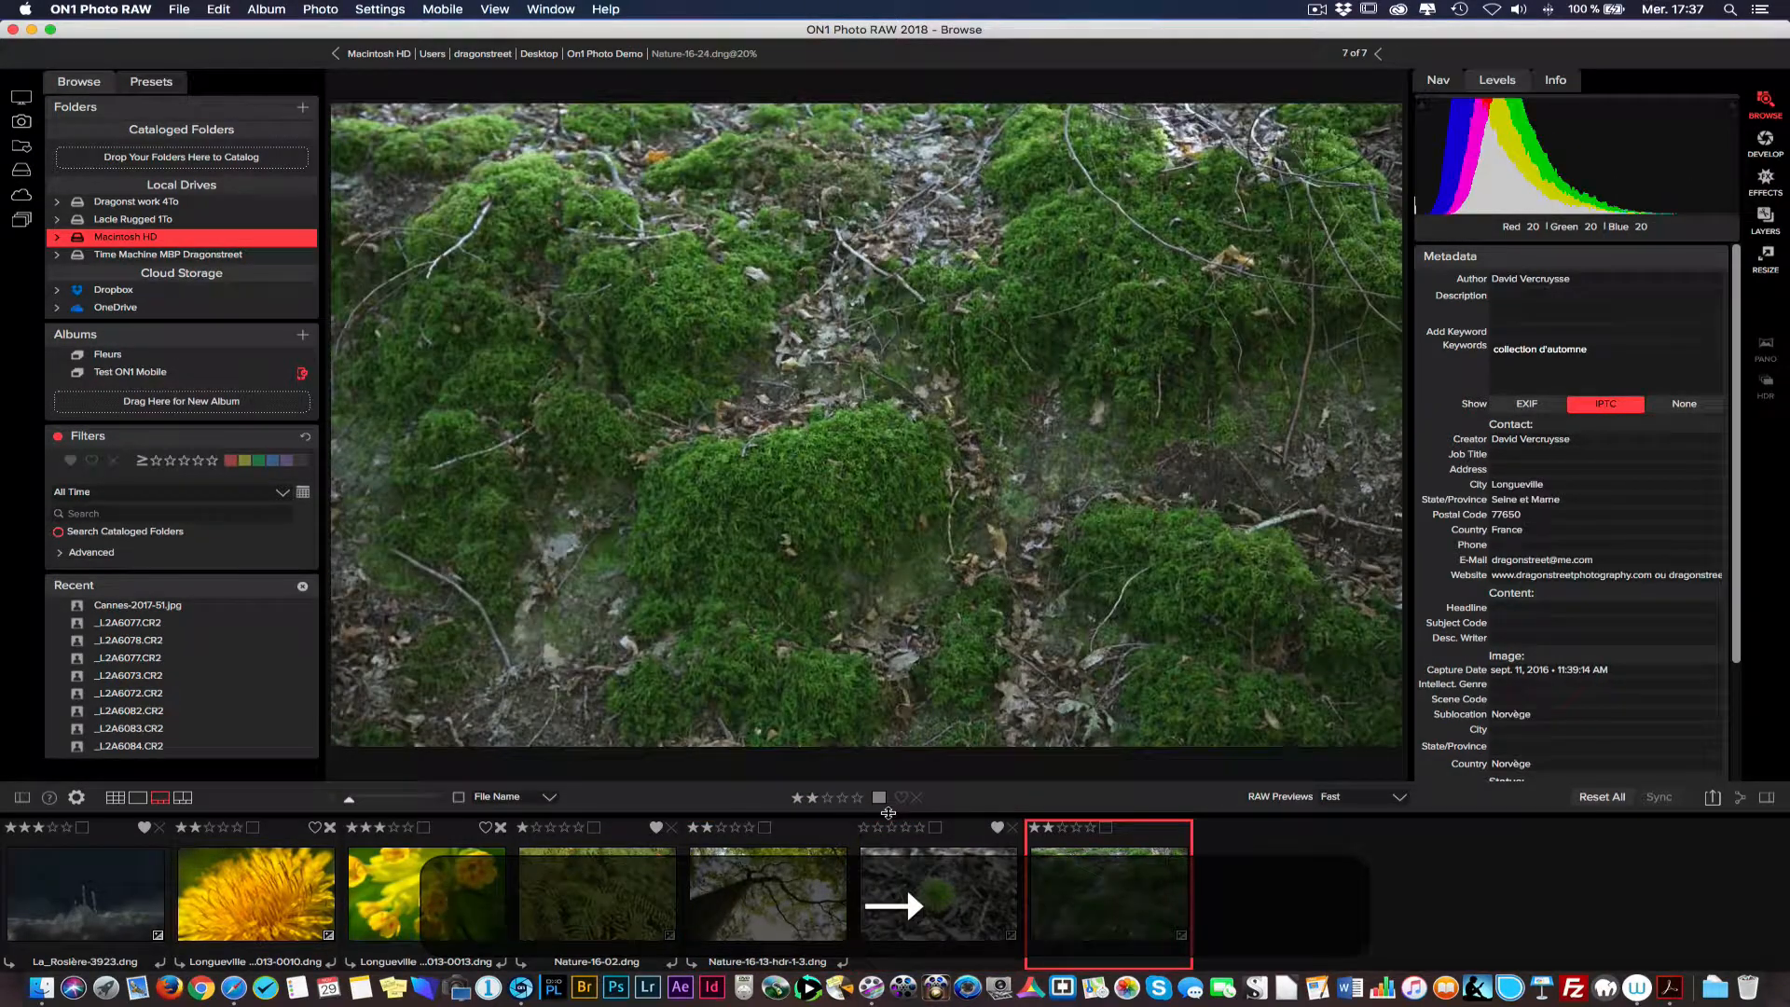
key("x")
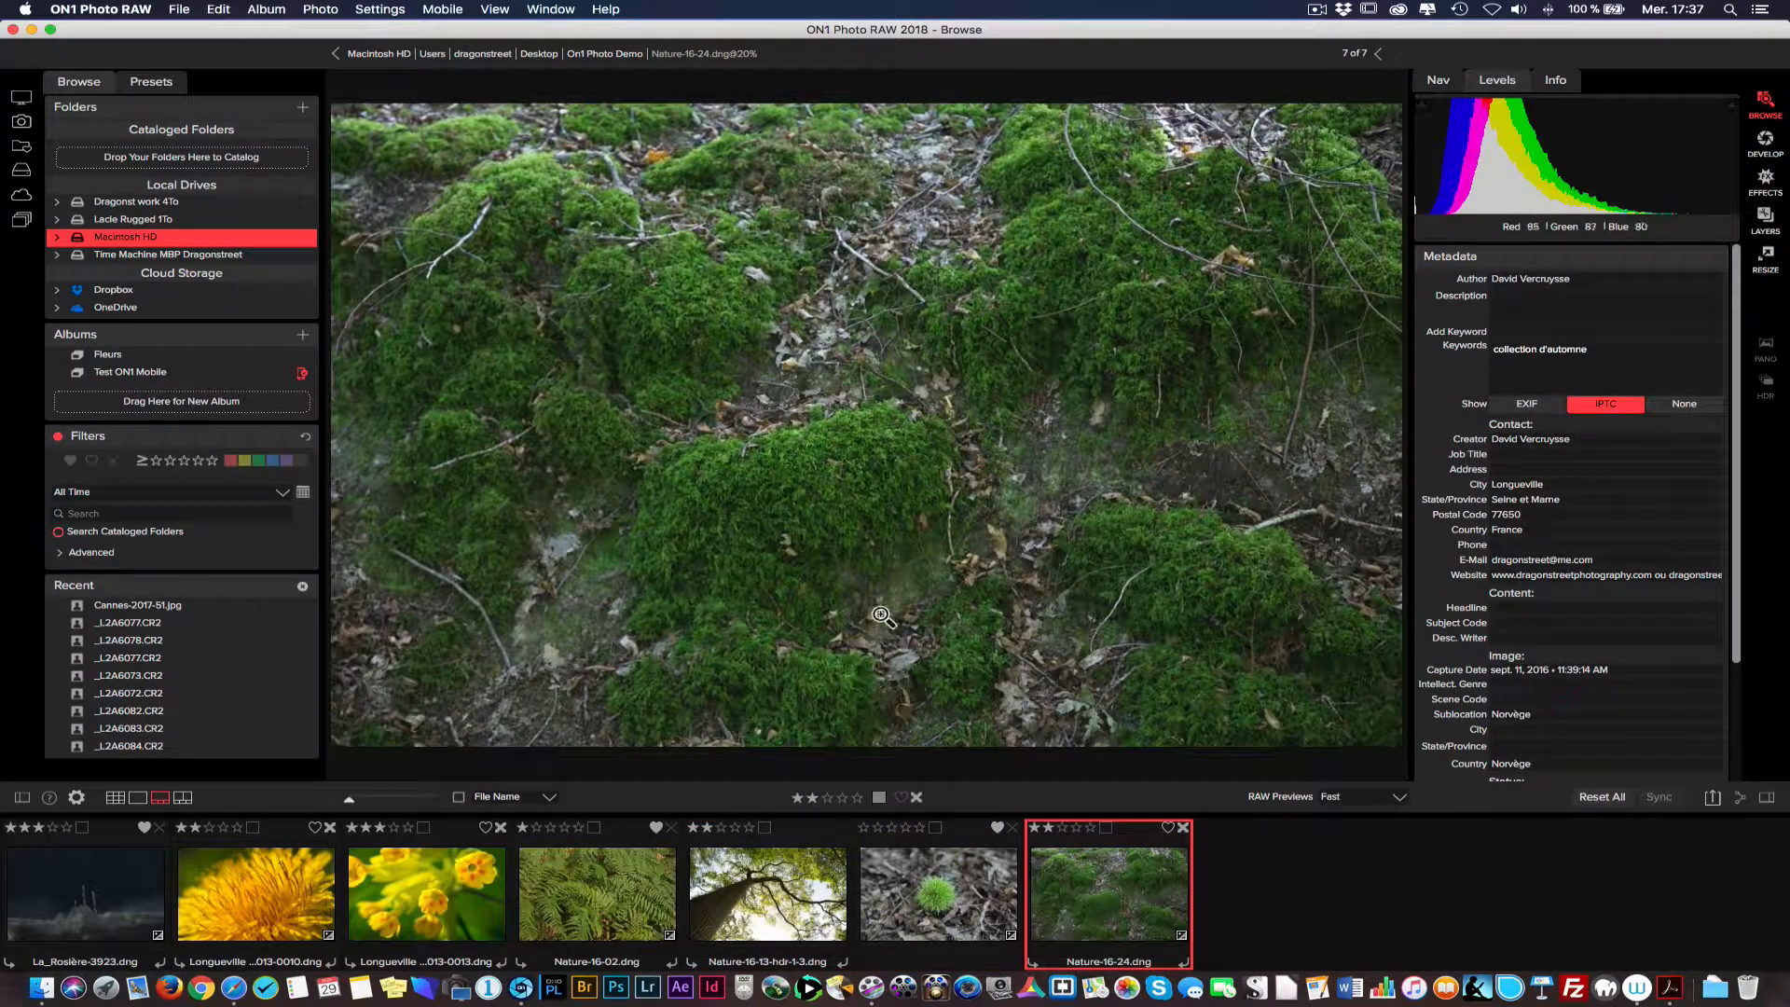
key("g")
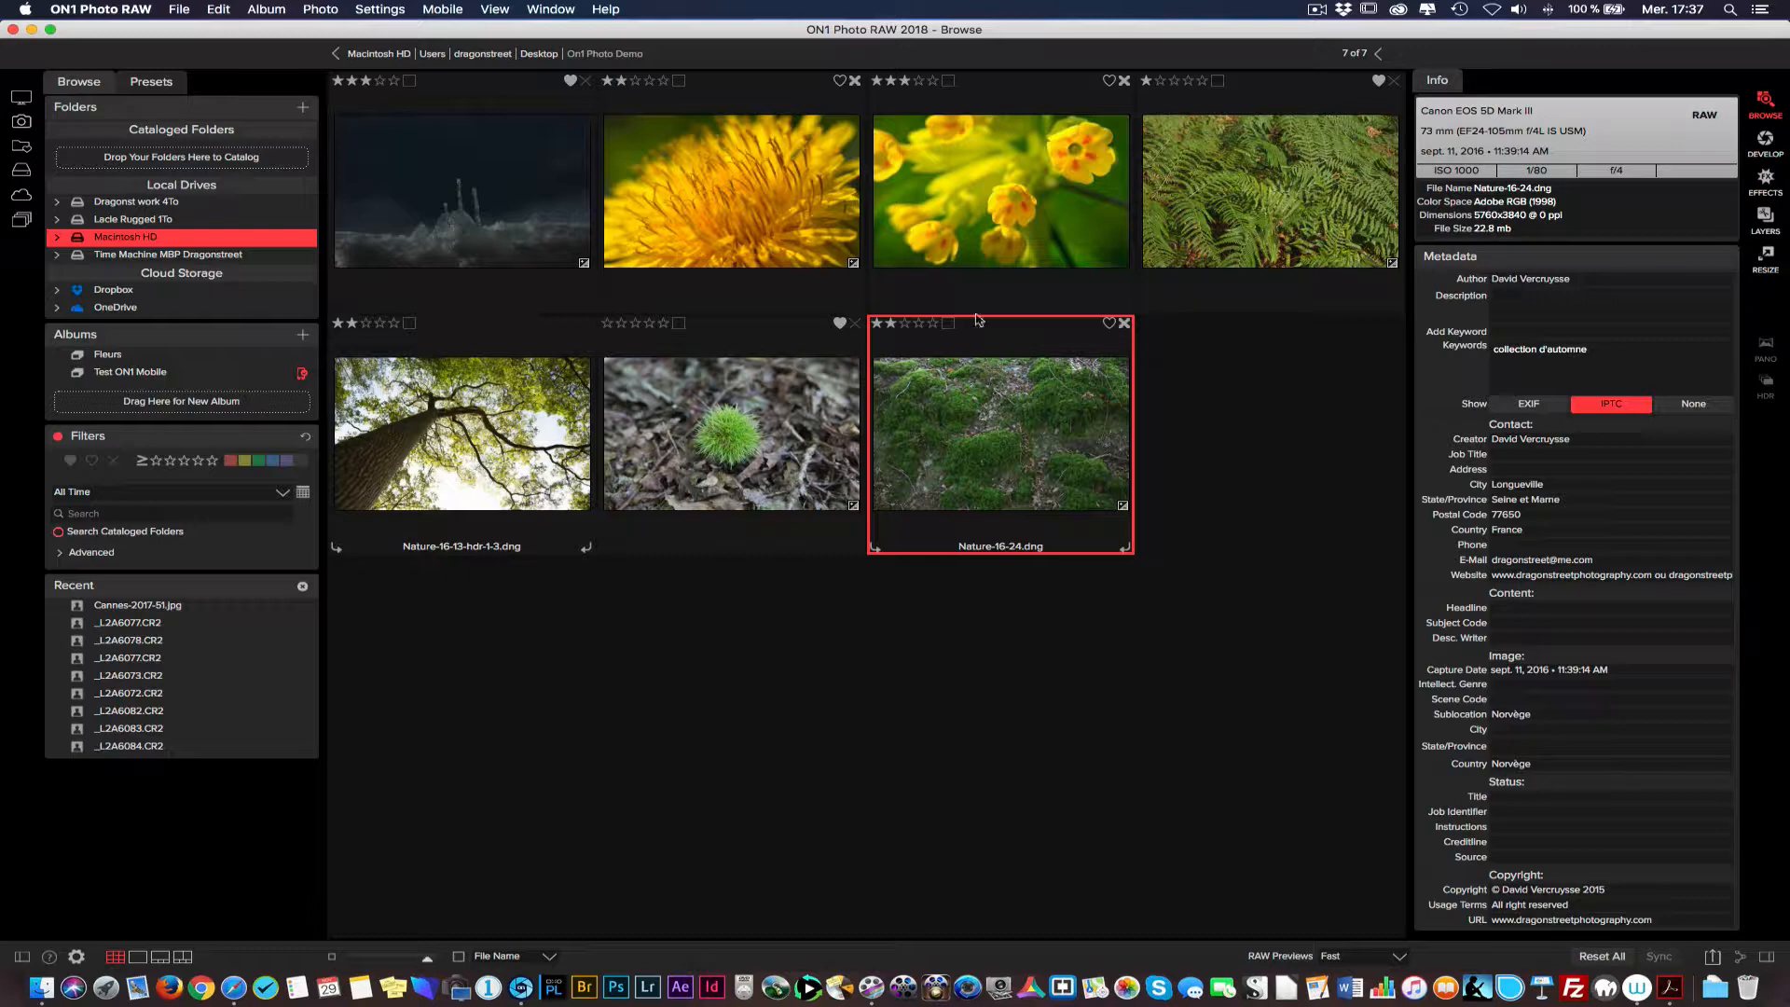
Try ratings from one to five stars on La_Rosière-3923.dng, set it to two stars and leave its color label unset
left_click(362, 109)
key("shift+ampersand")
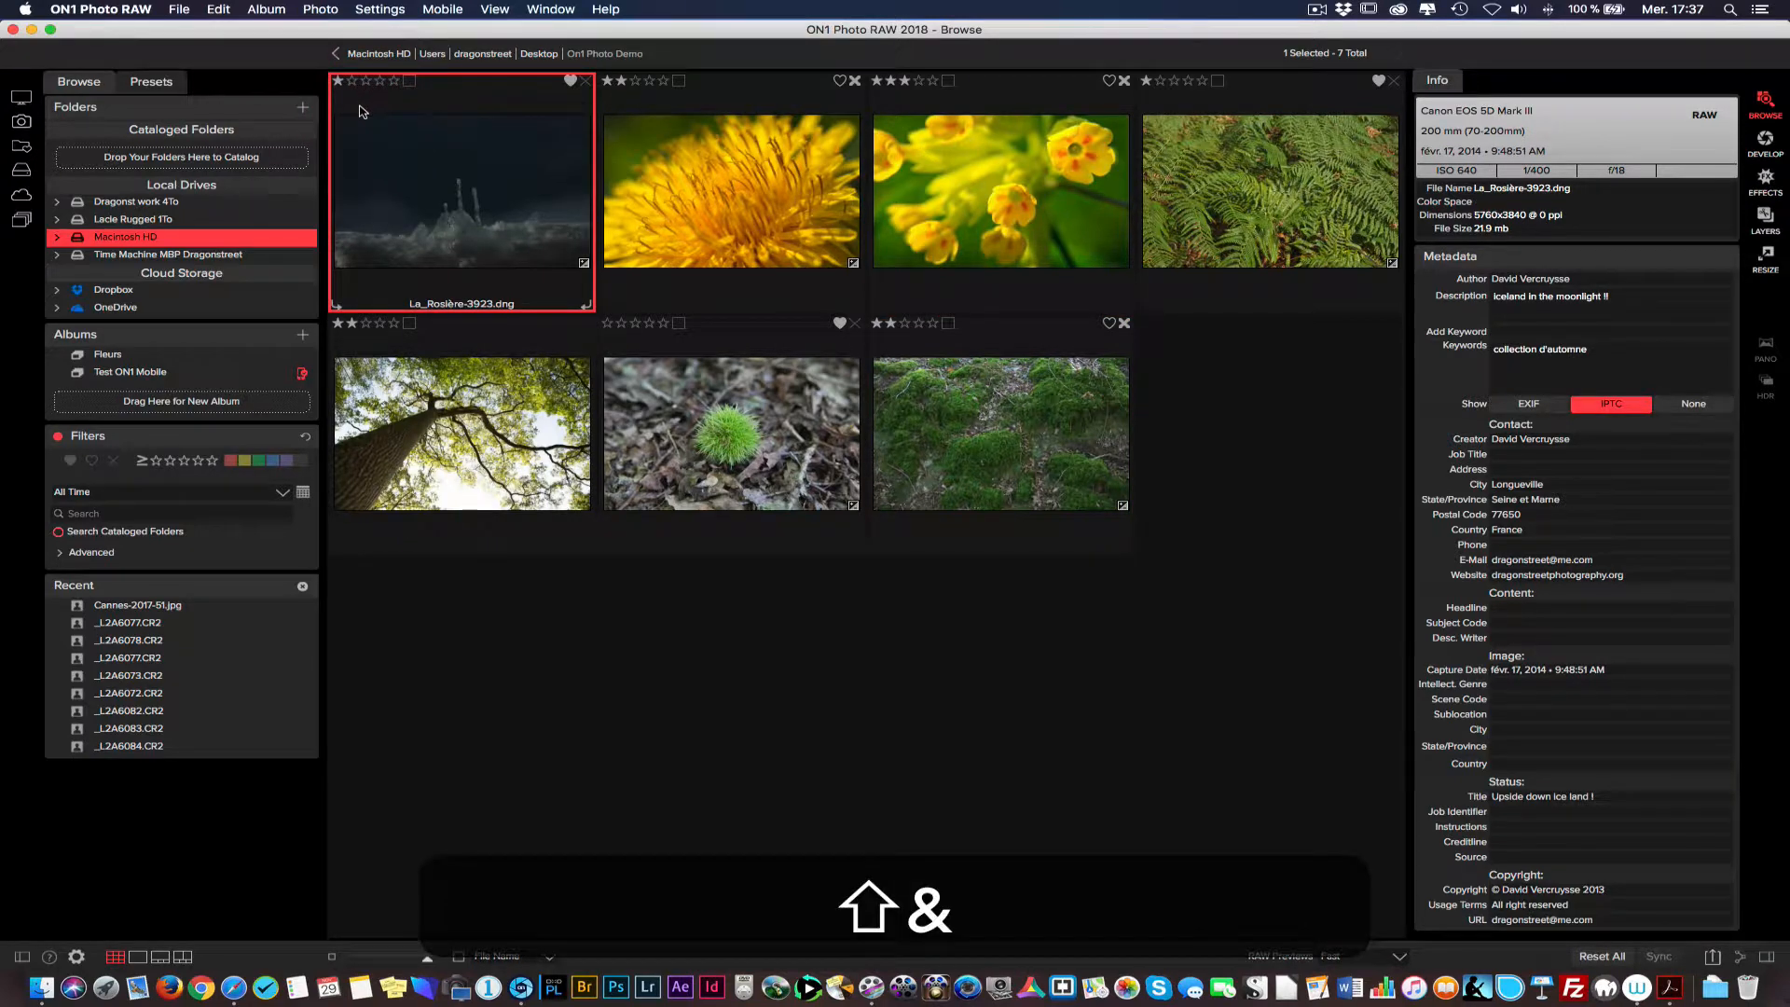
key("shift+eacute")
key("shift+quotedbl")
key("shift+apostrophe")
key("shift+parenleft")
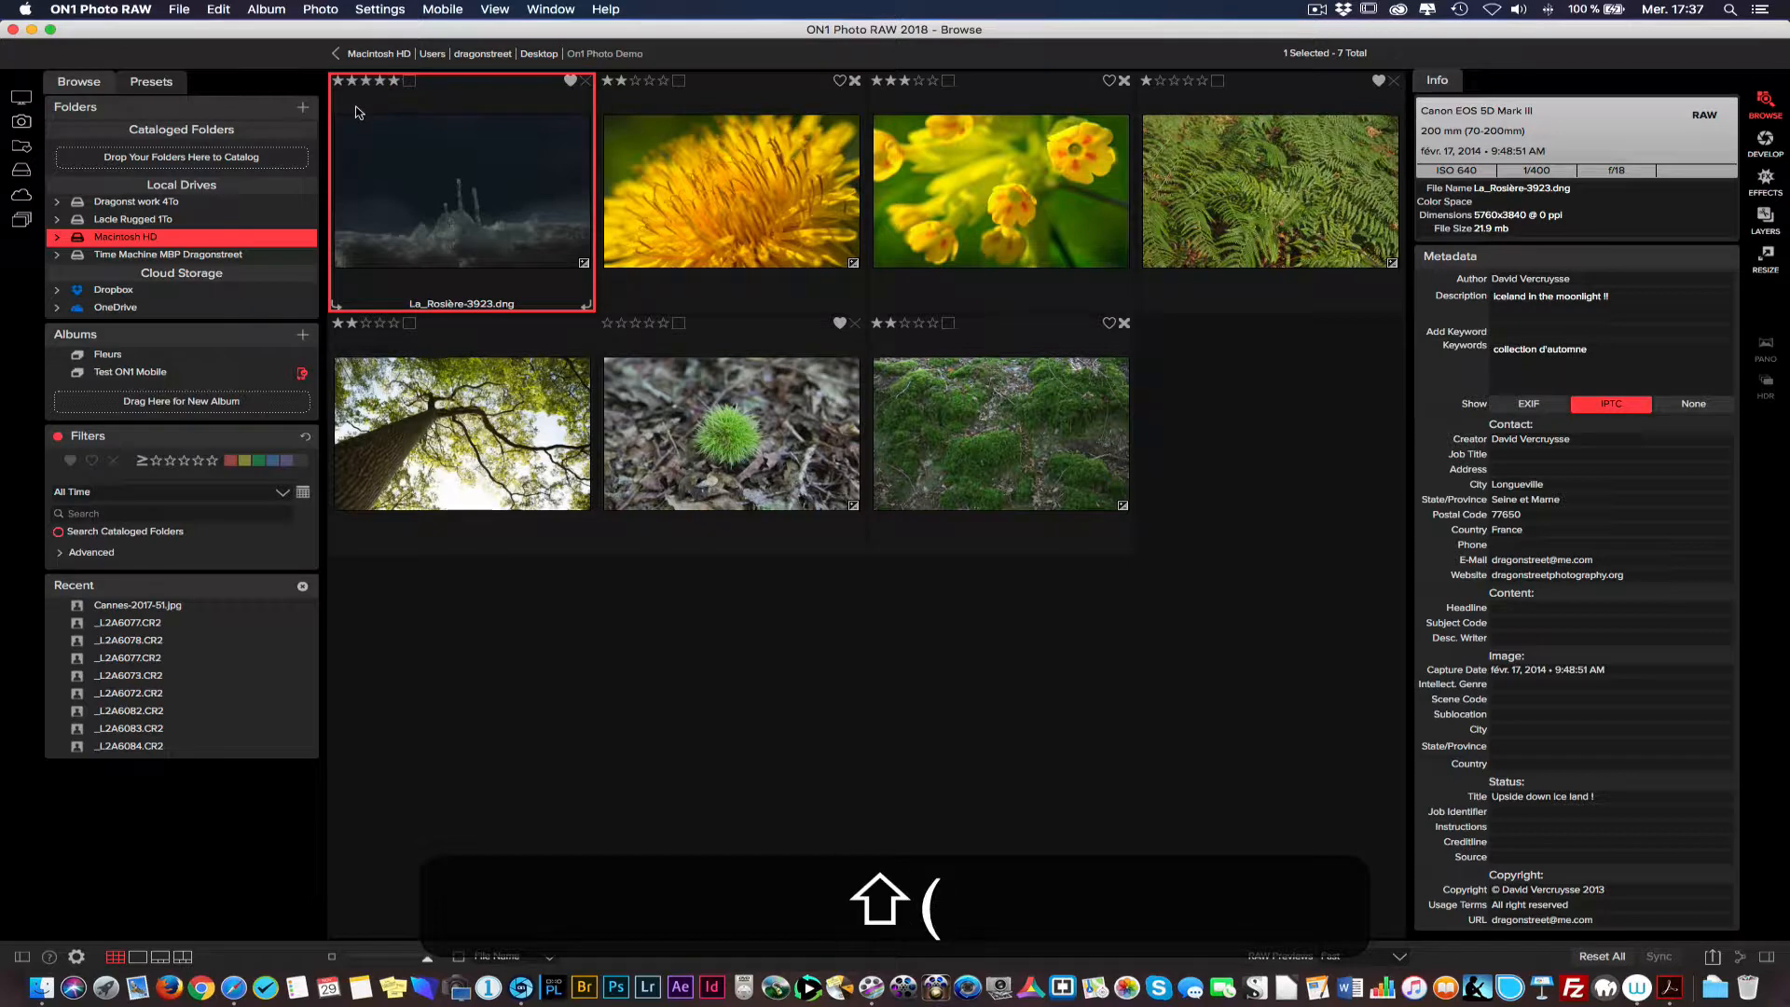
key("shift+eacute")
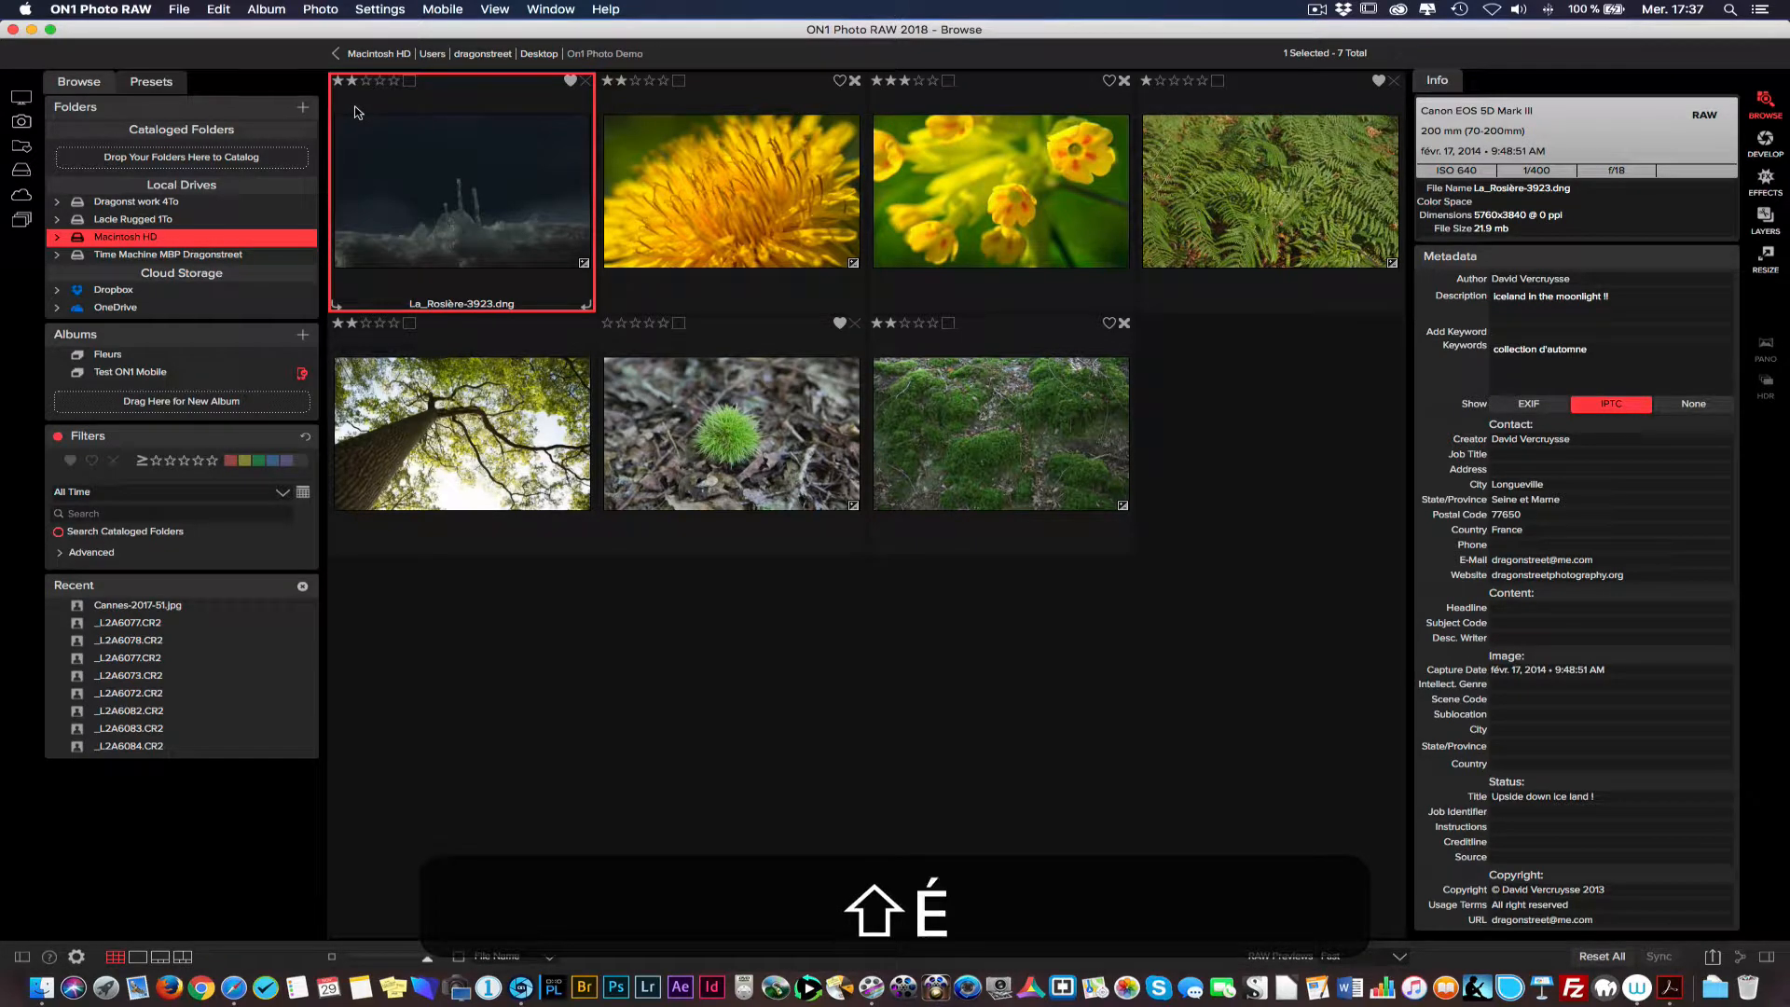
left_click(409, 82)
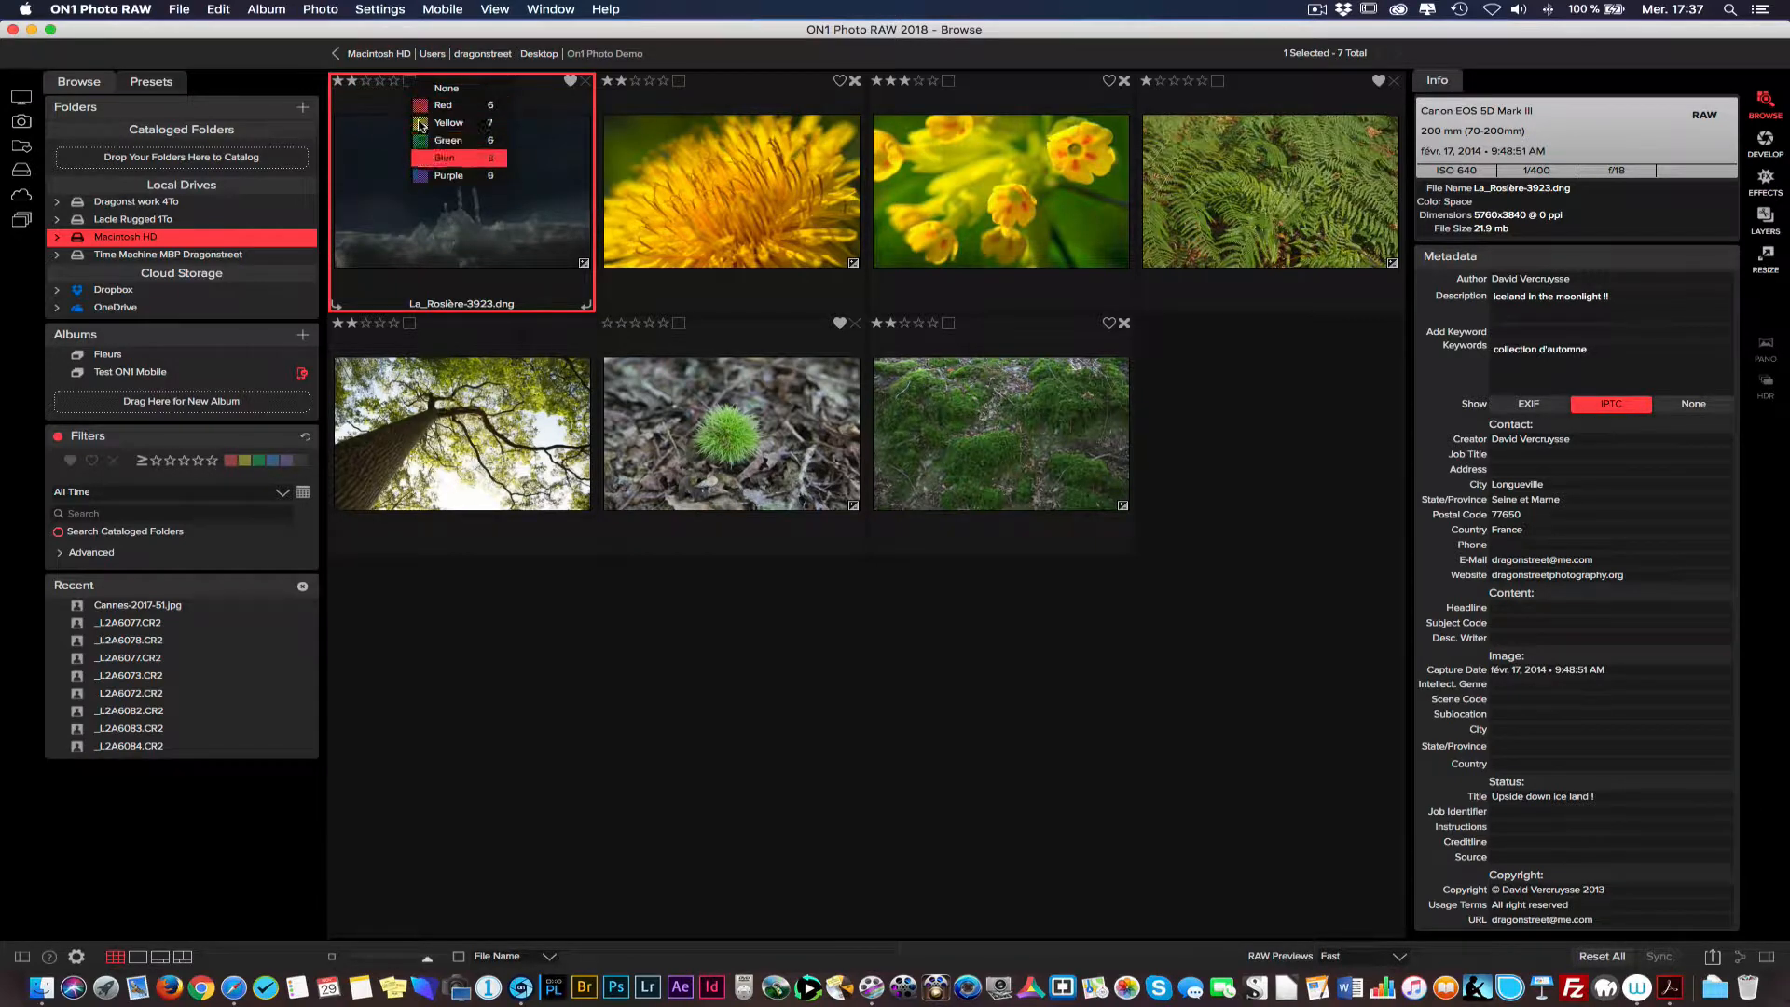
left_click(382, 101)
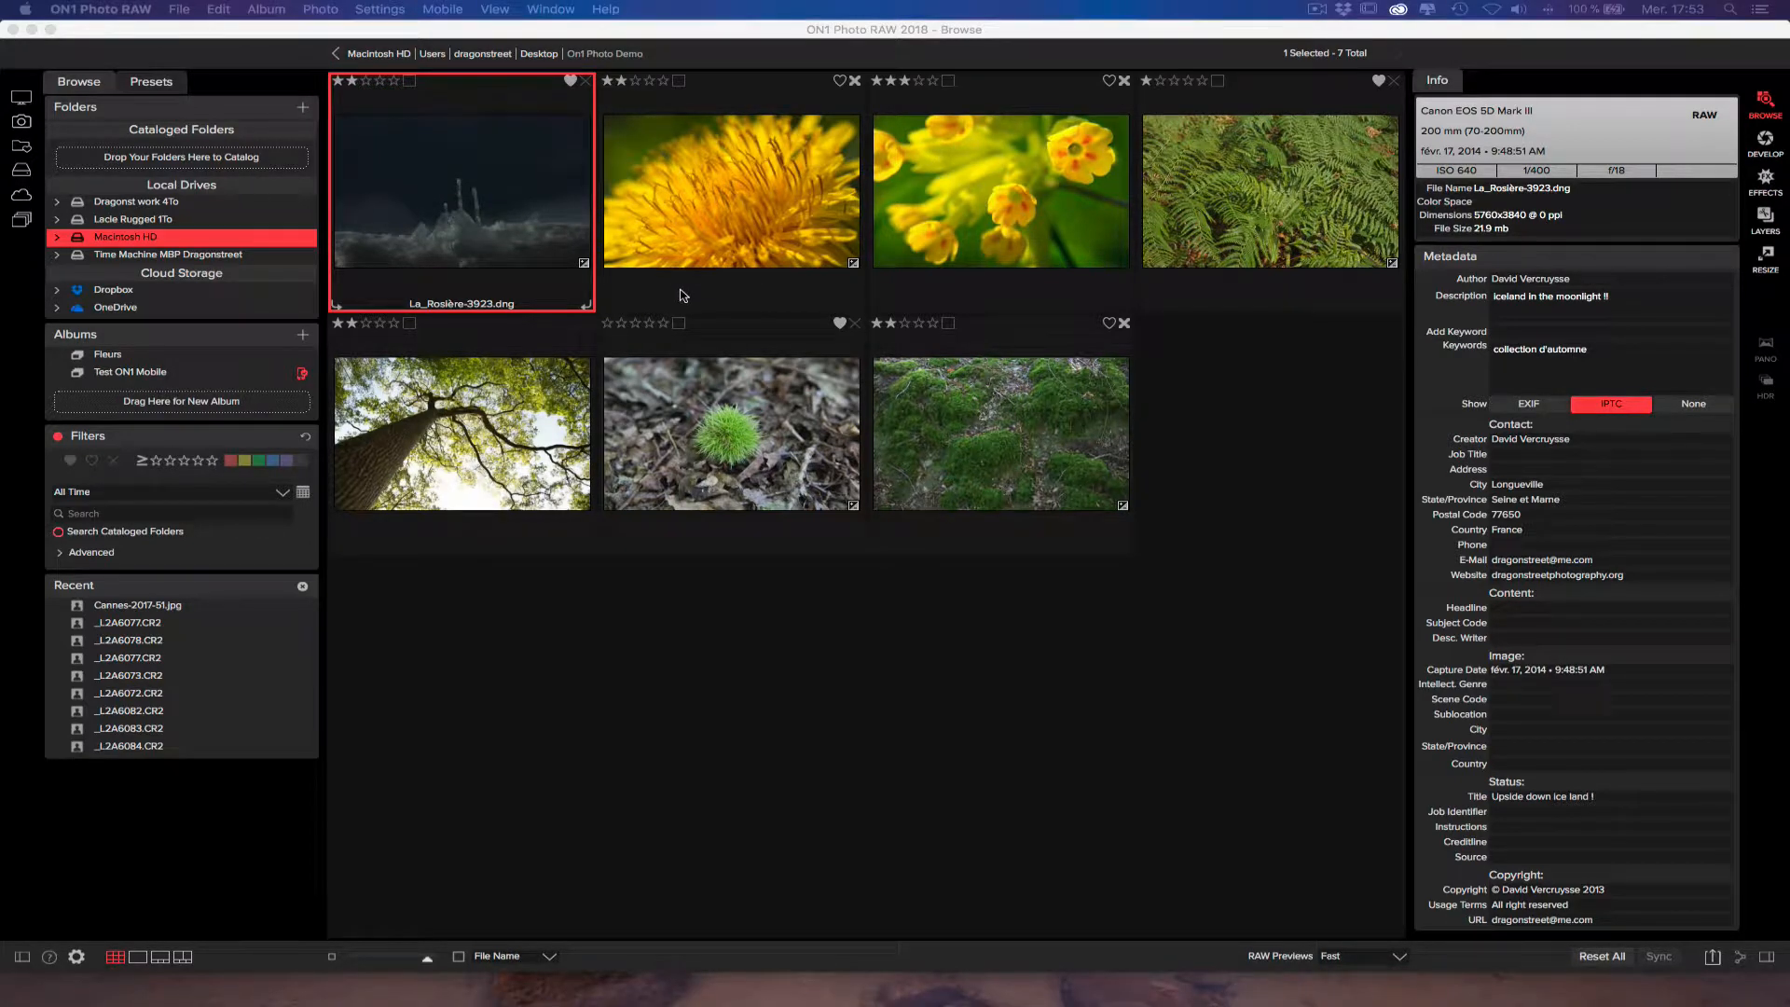
Select all seven photos in the folder and clear their like and dislike marks together
key("super+a")
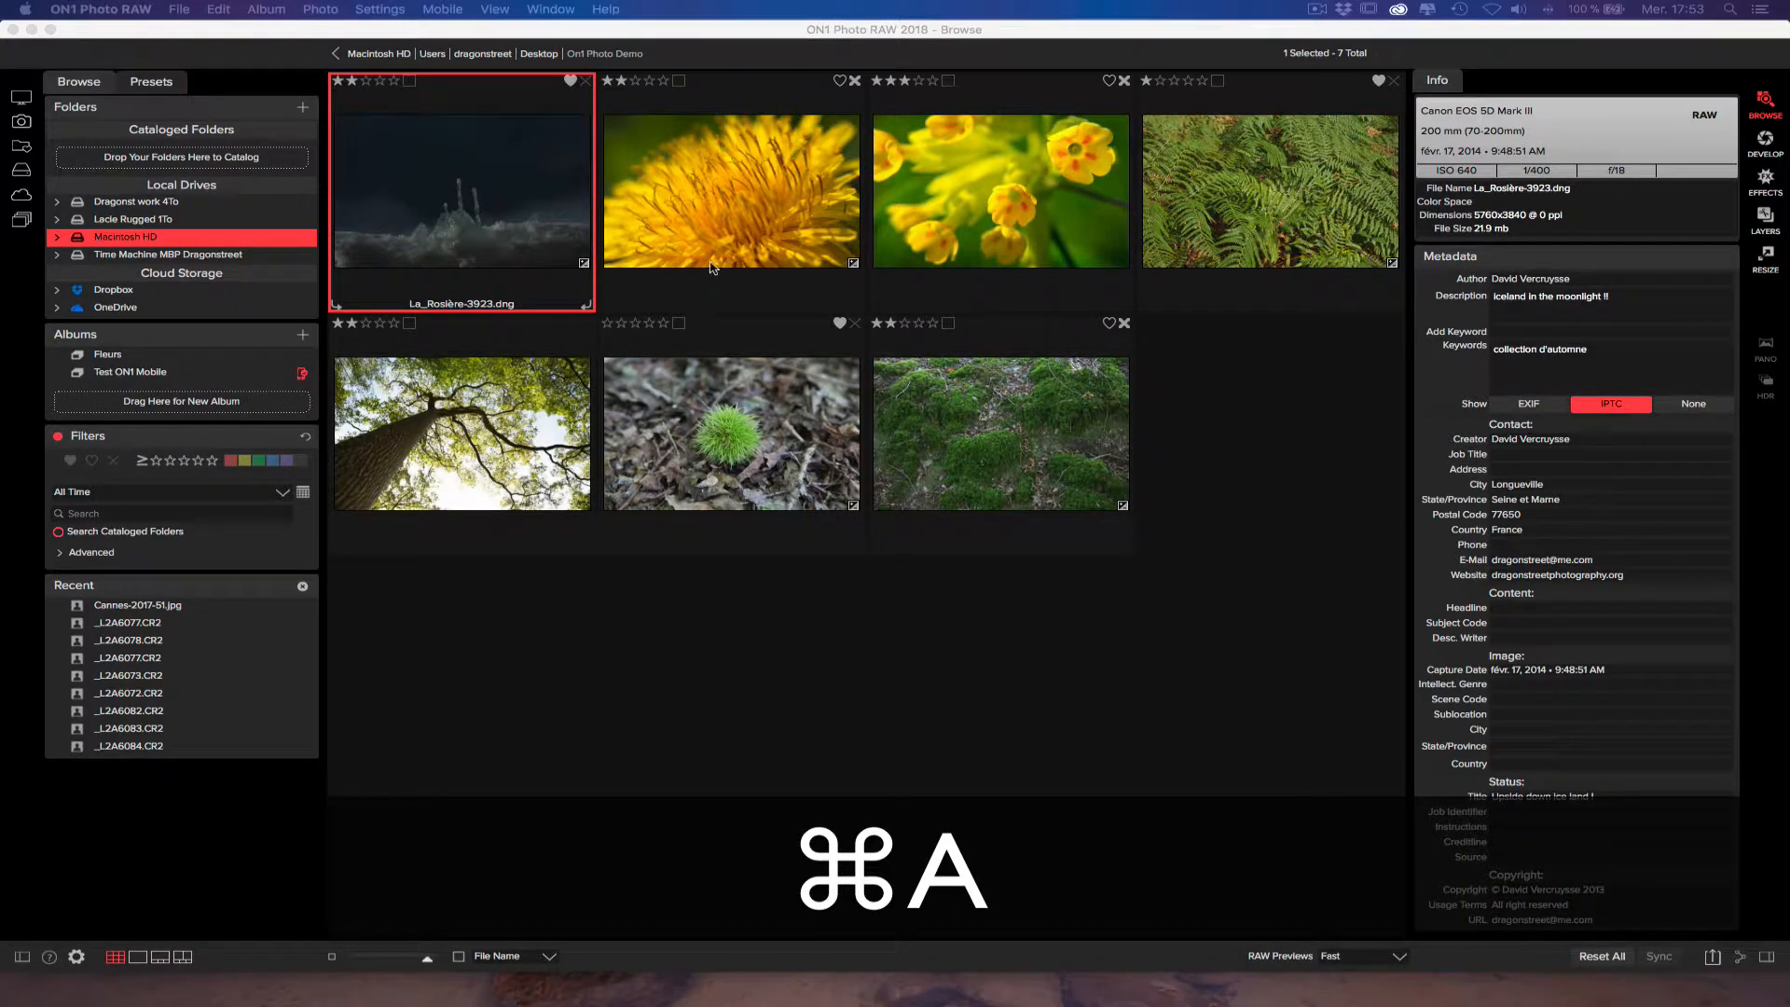
left_click(715, 261)
key("super+a")
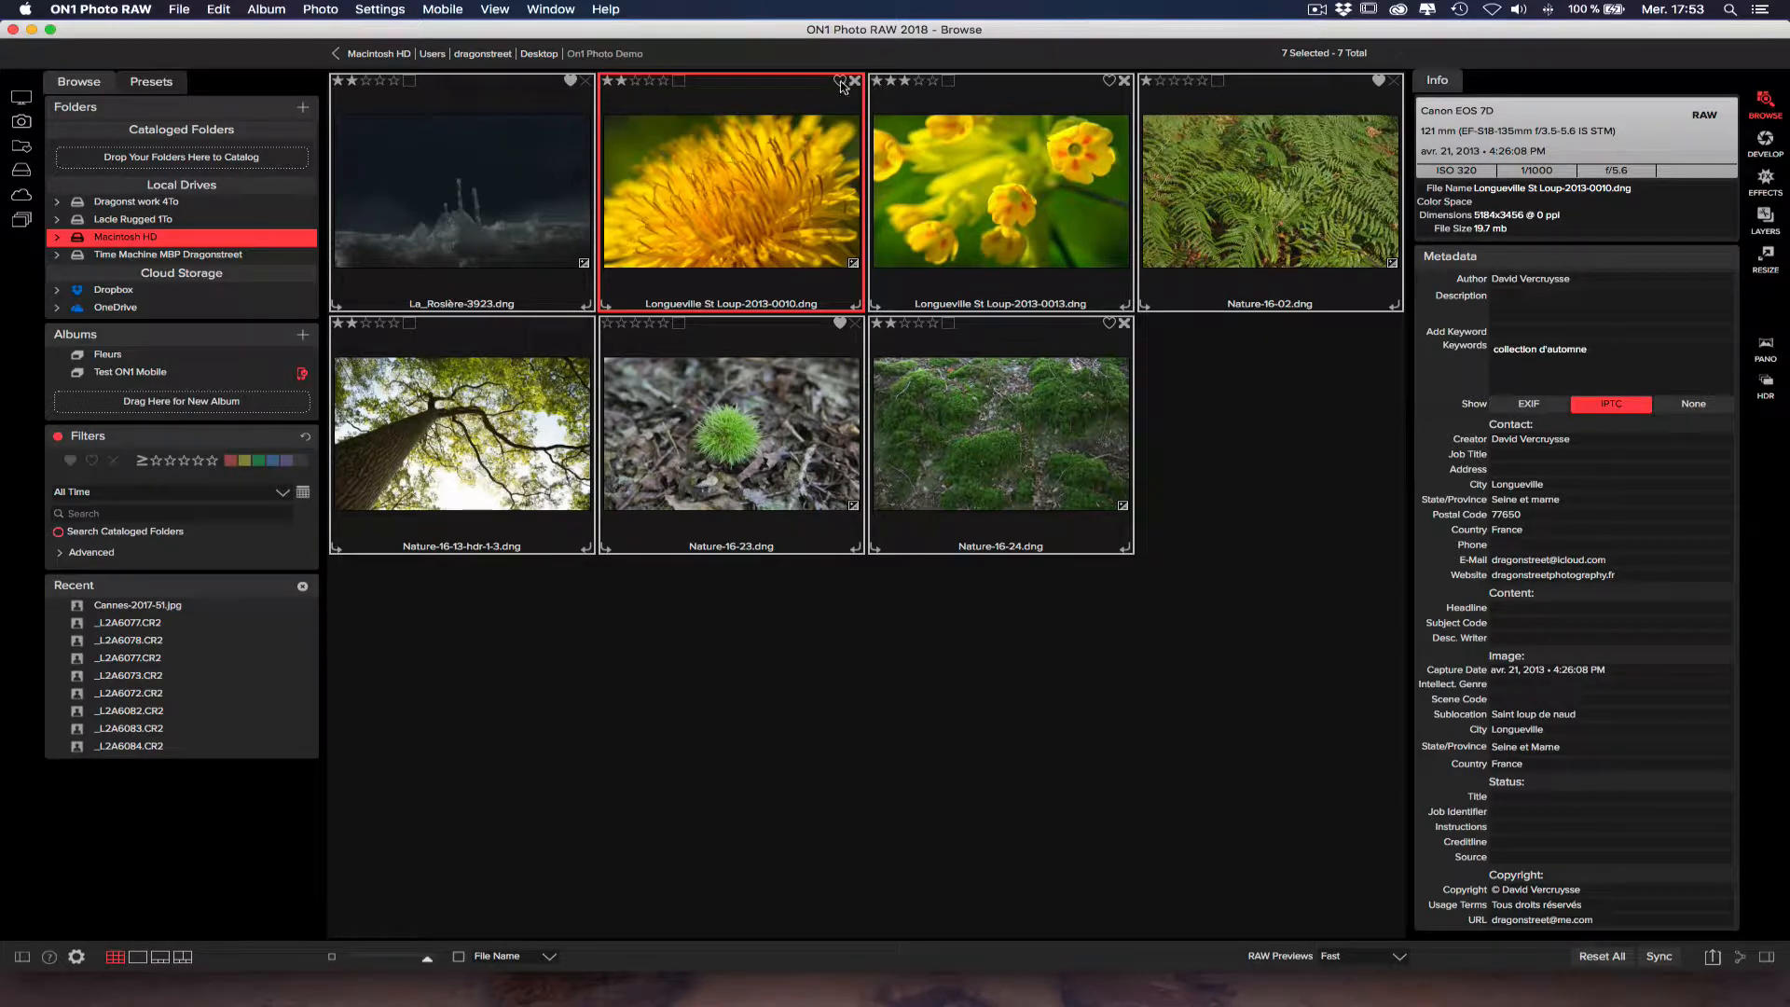
key("u")
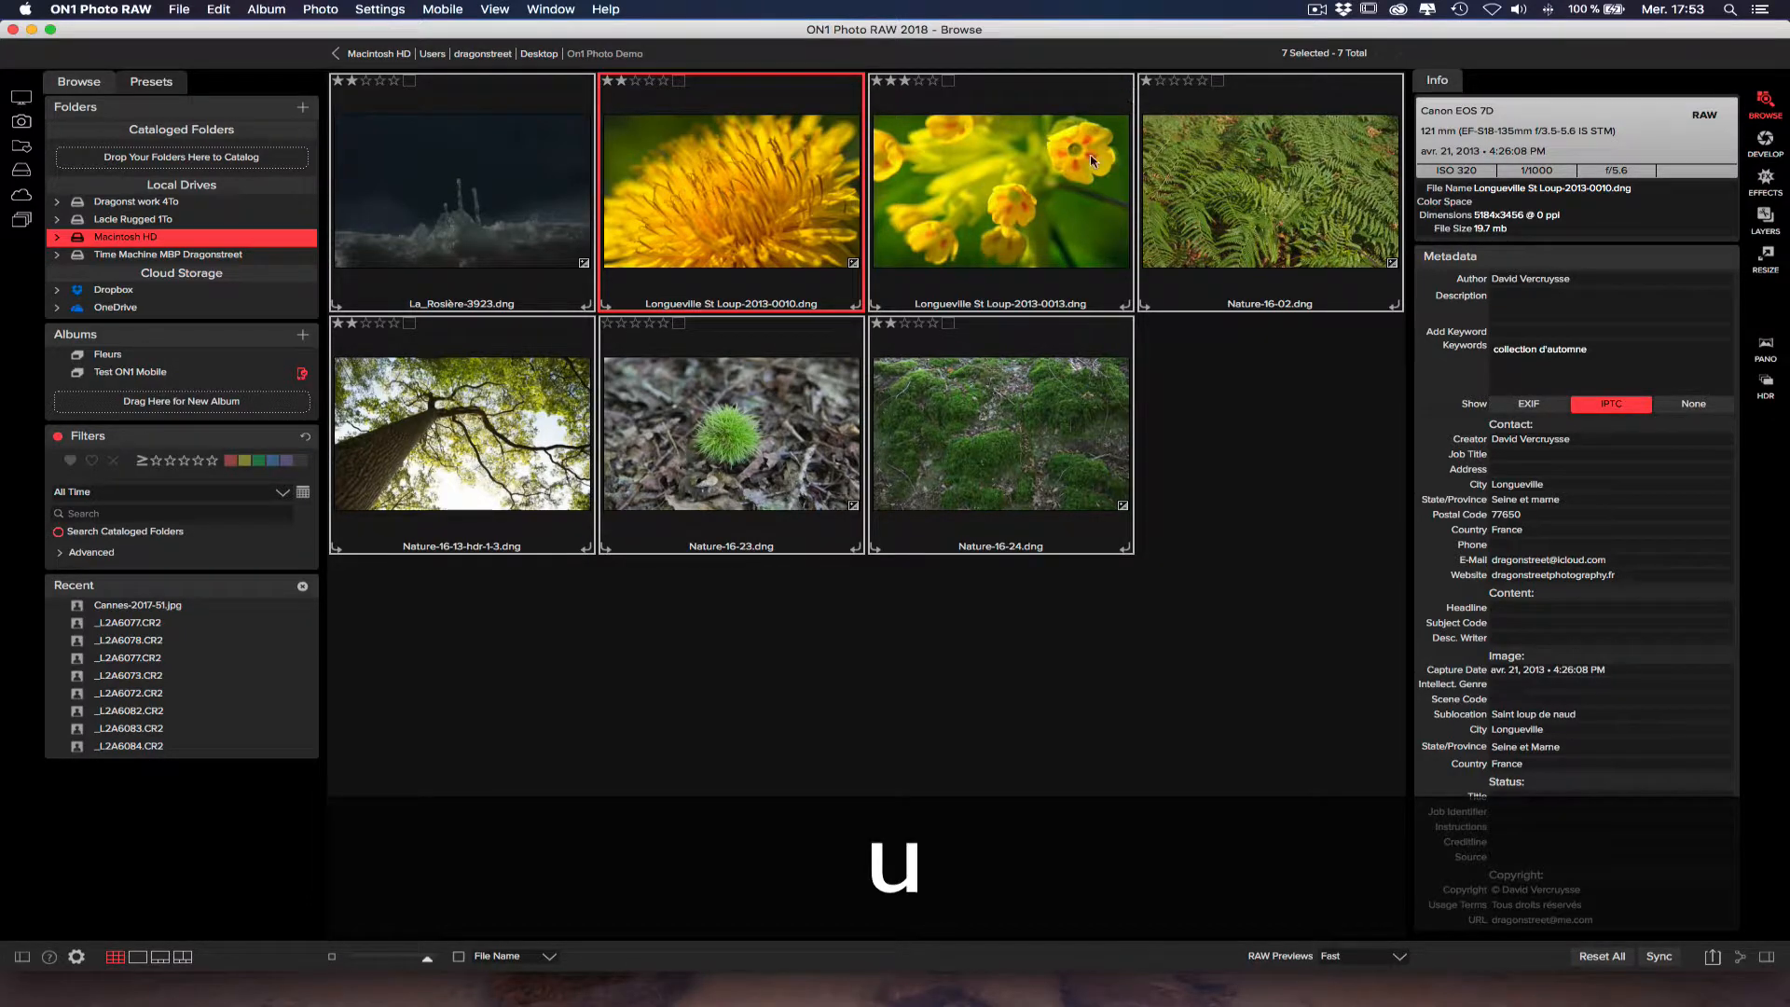
Apply the Yellow color label to all selected photos, then try changing the star rating and undo it
left_click(410, 82)
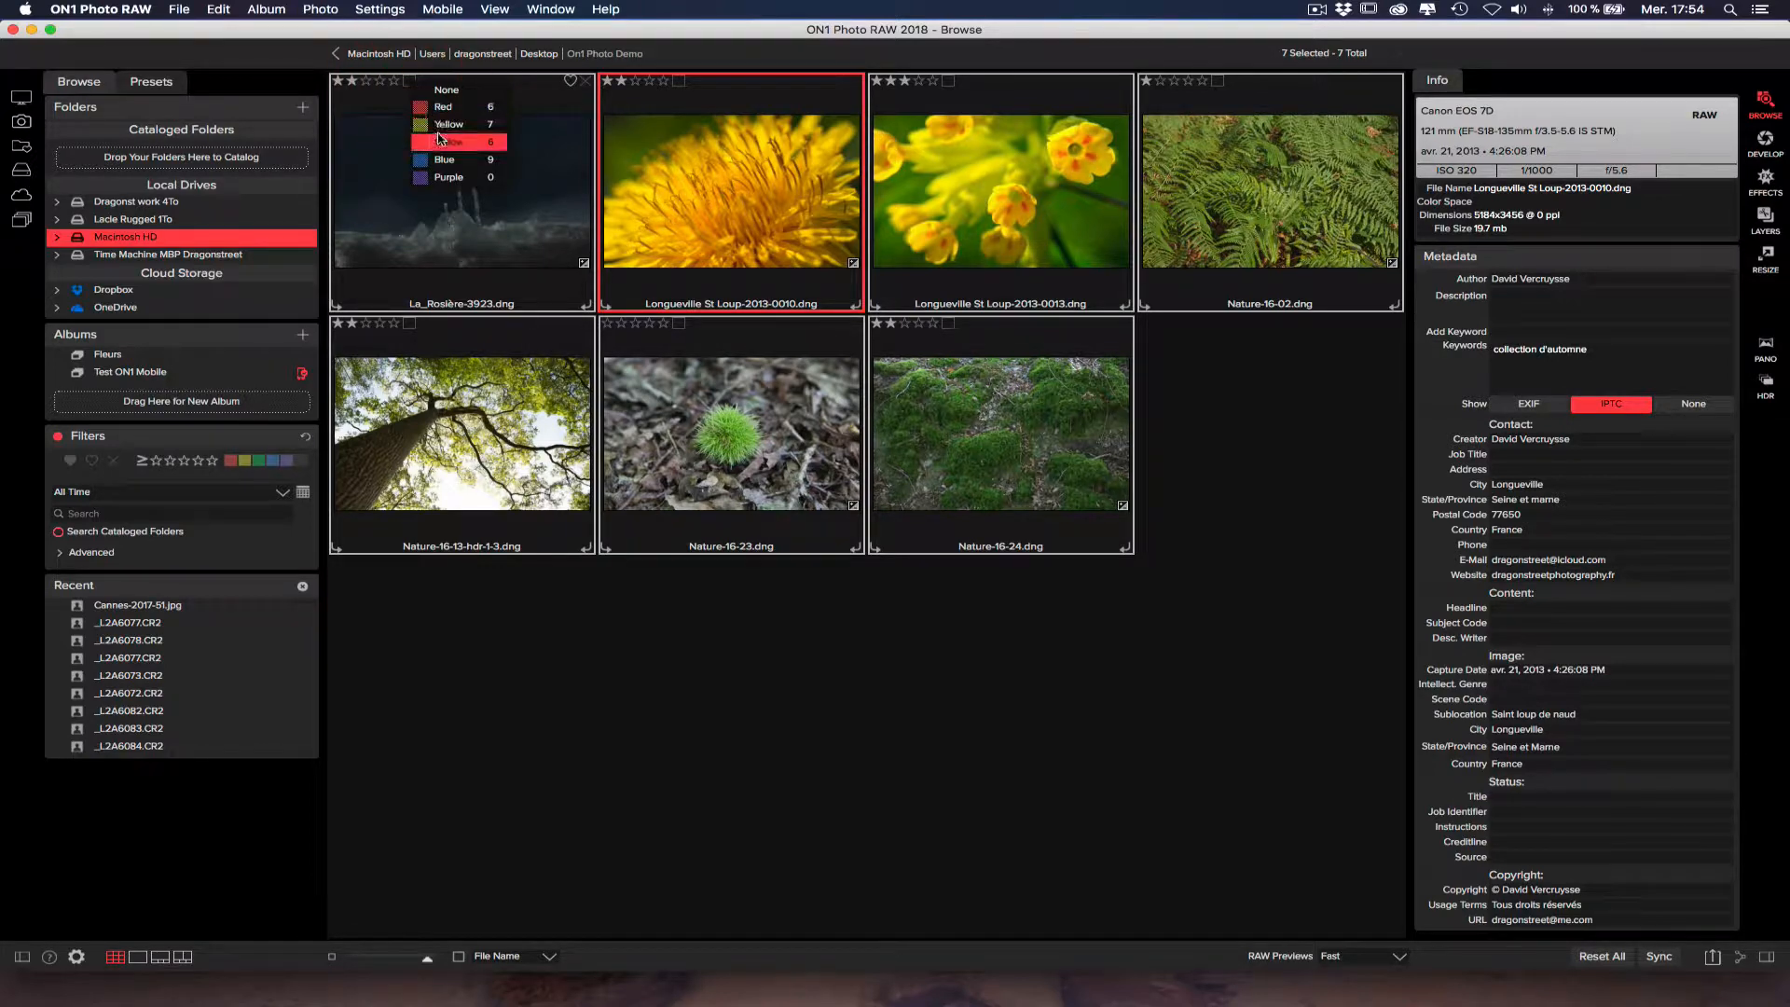
left_click(438, 127)
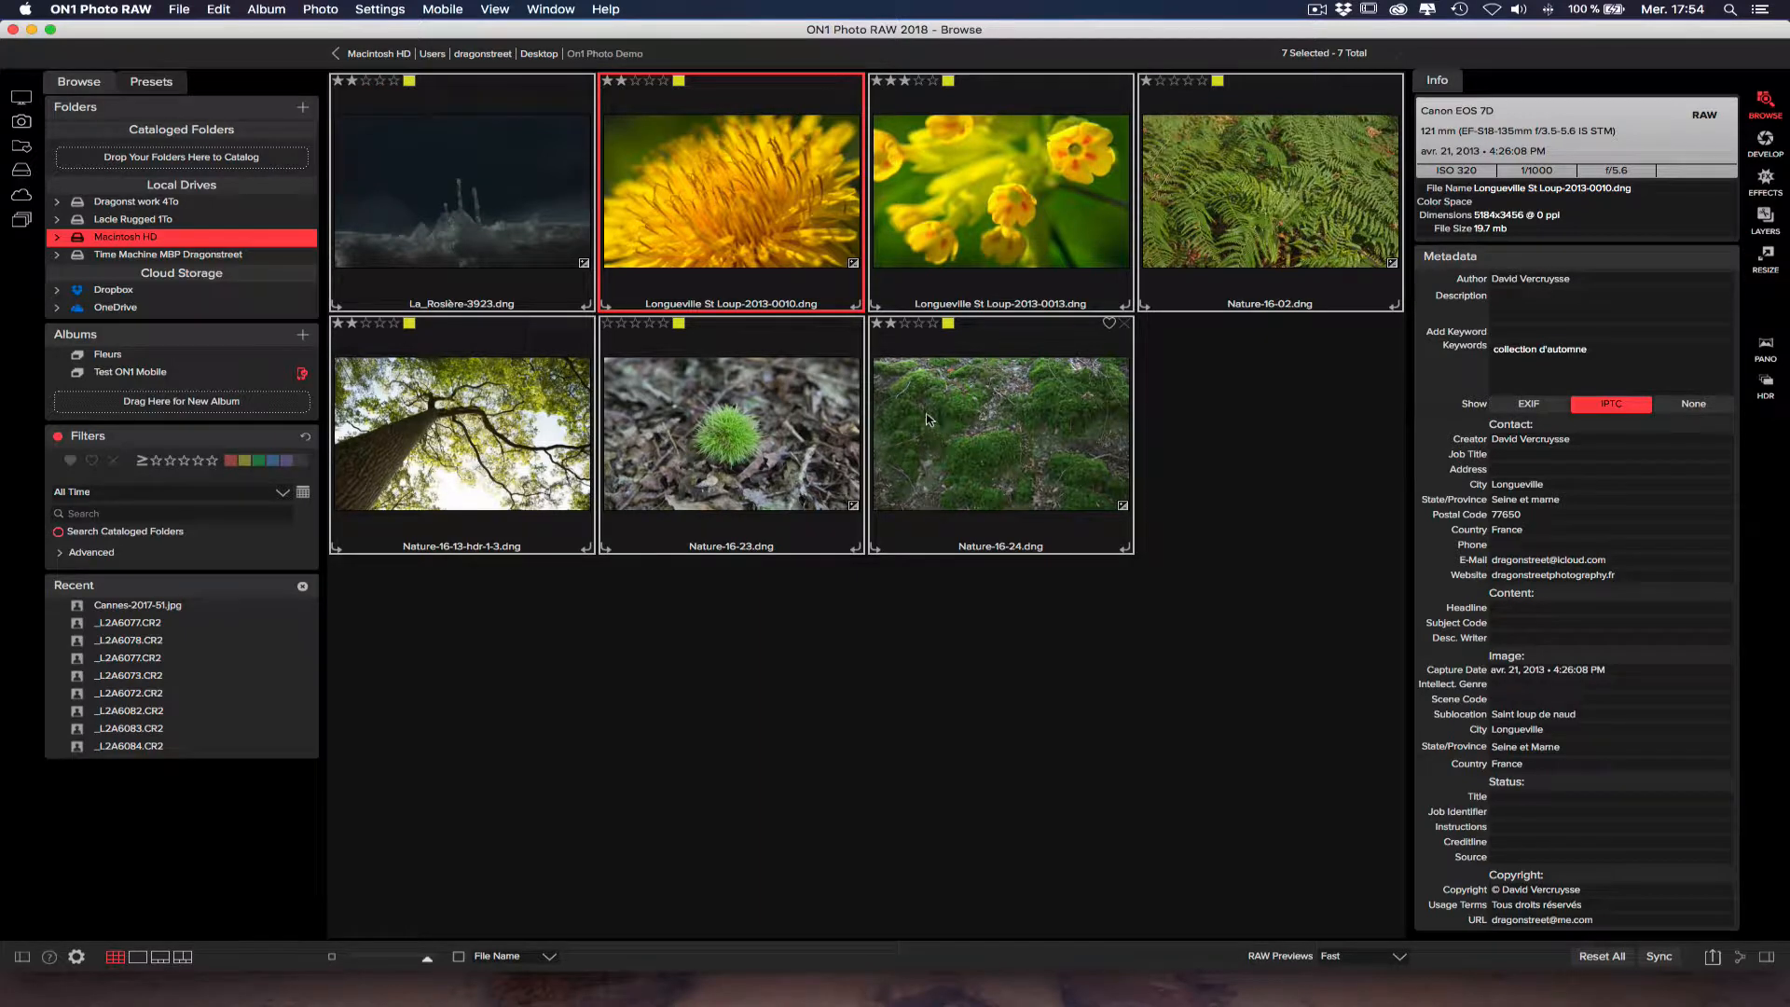
left_click(381, 324)
key("super+z")
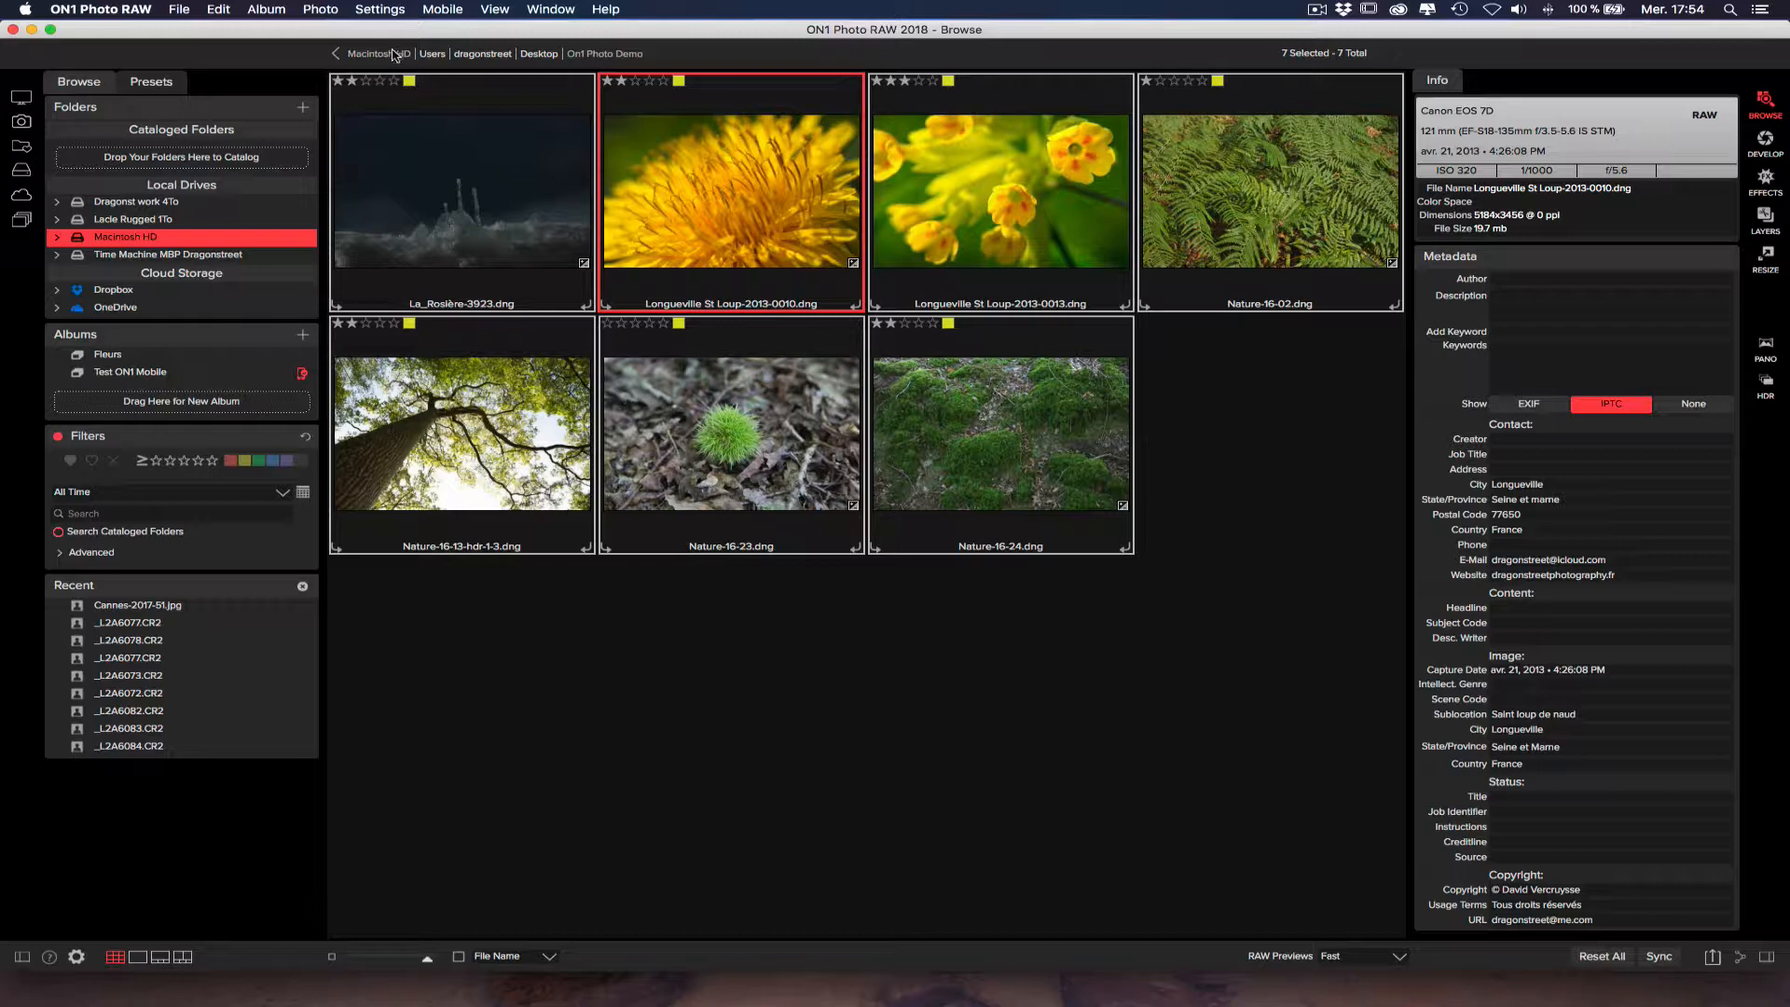
Set the color label of all selected photos to None and deselect them
left_click(409, 81)
left_click(459, 93)
left_click(482, 597)
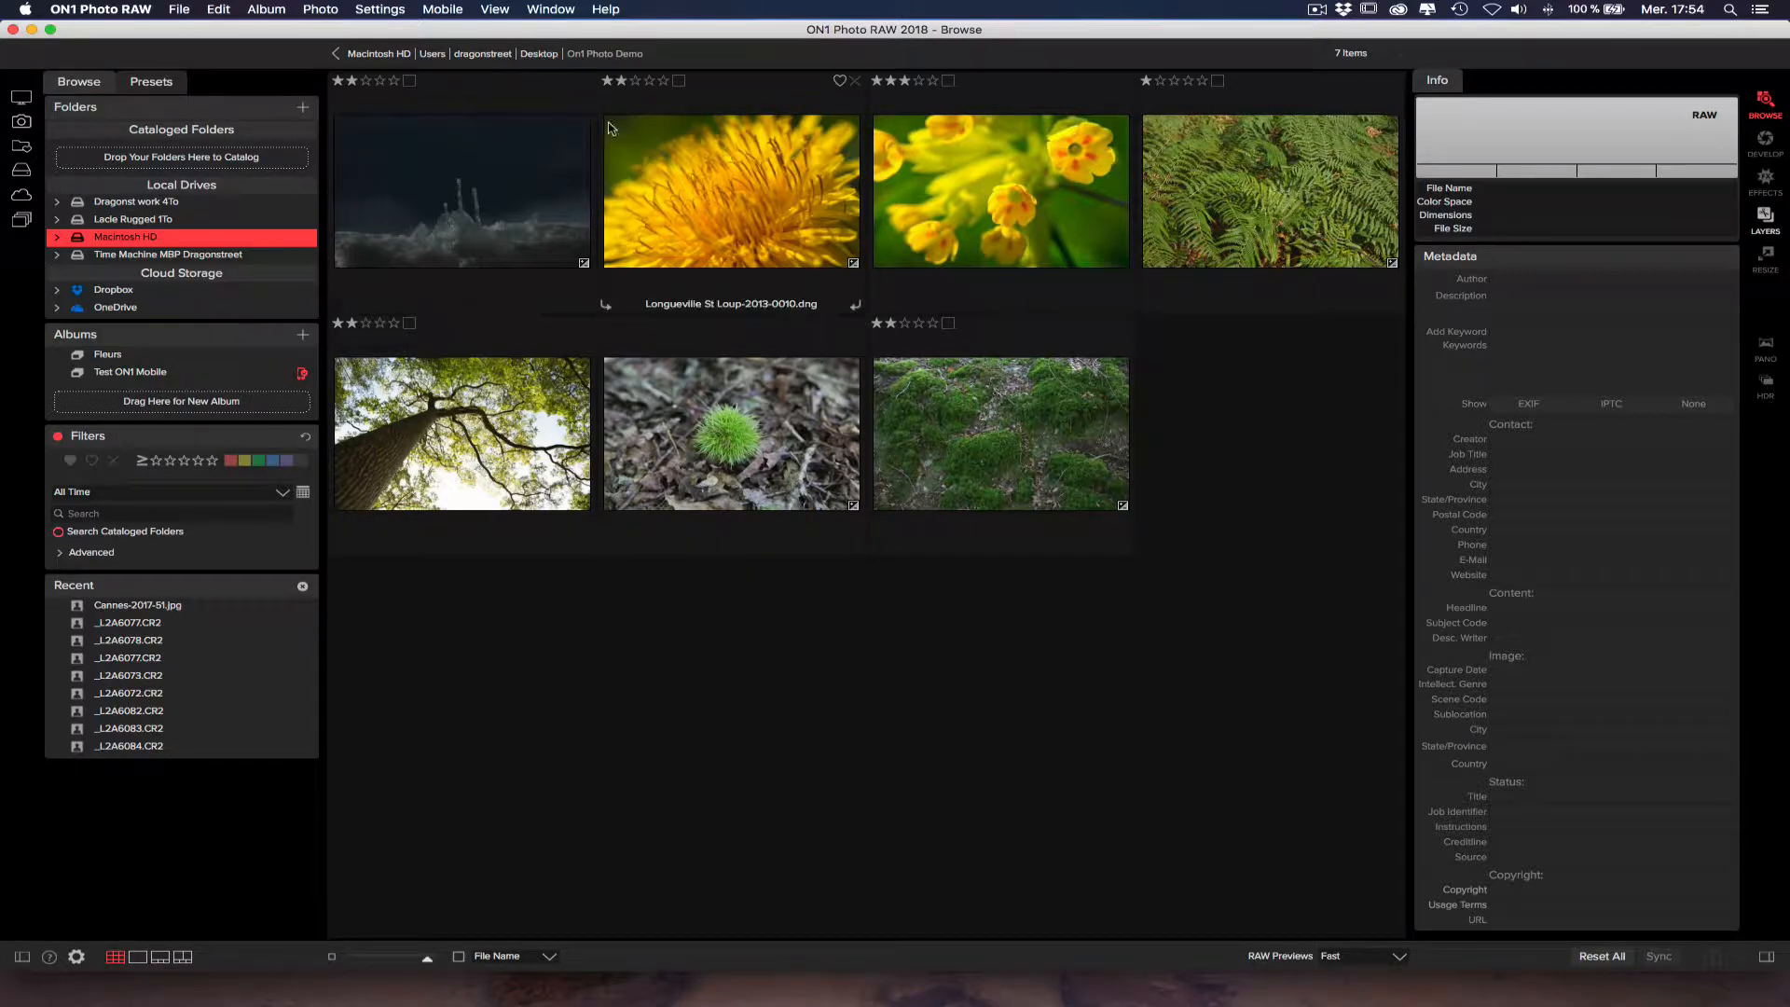
Go up to the Desktop folder and reopen the On1 Photo Demo folder
left_click(539, 54)
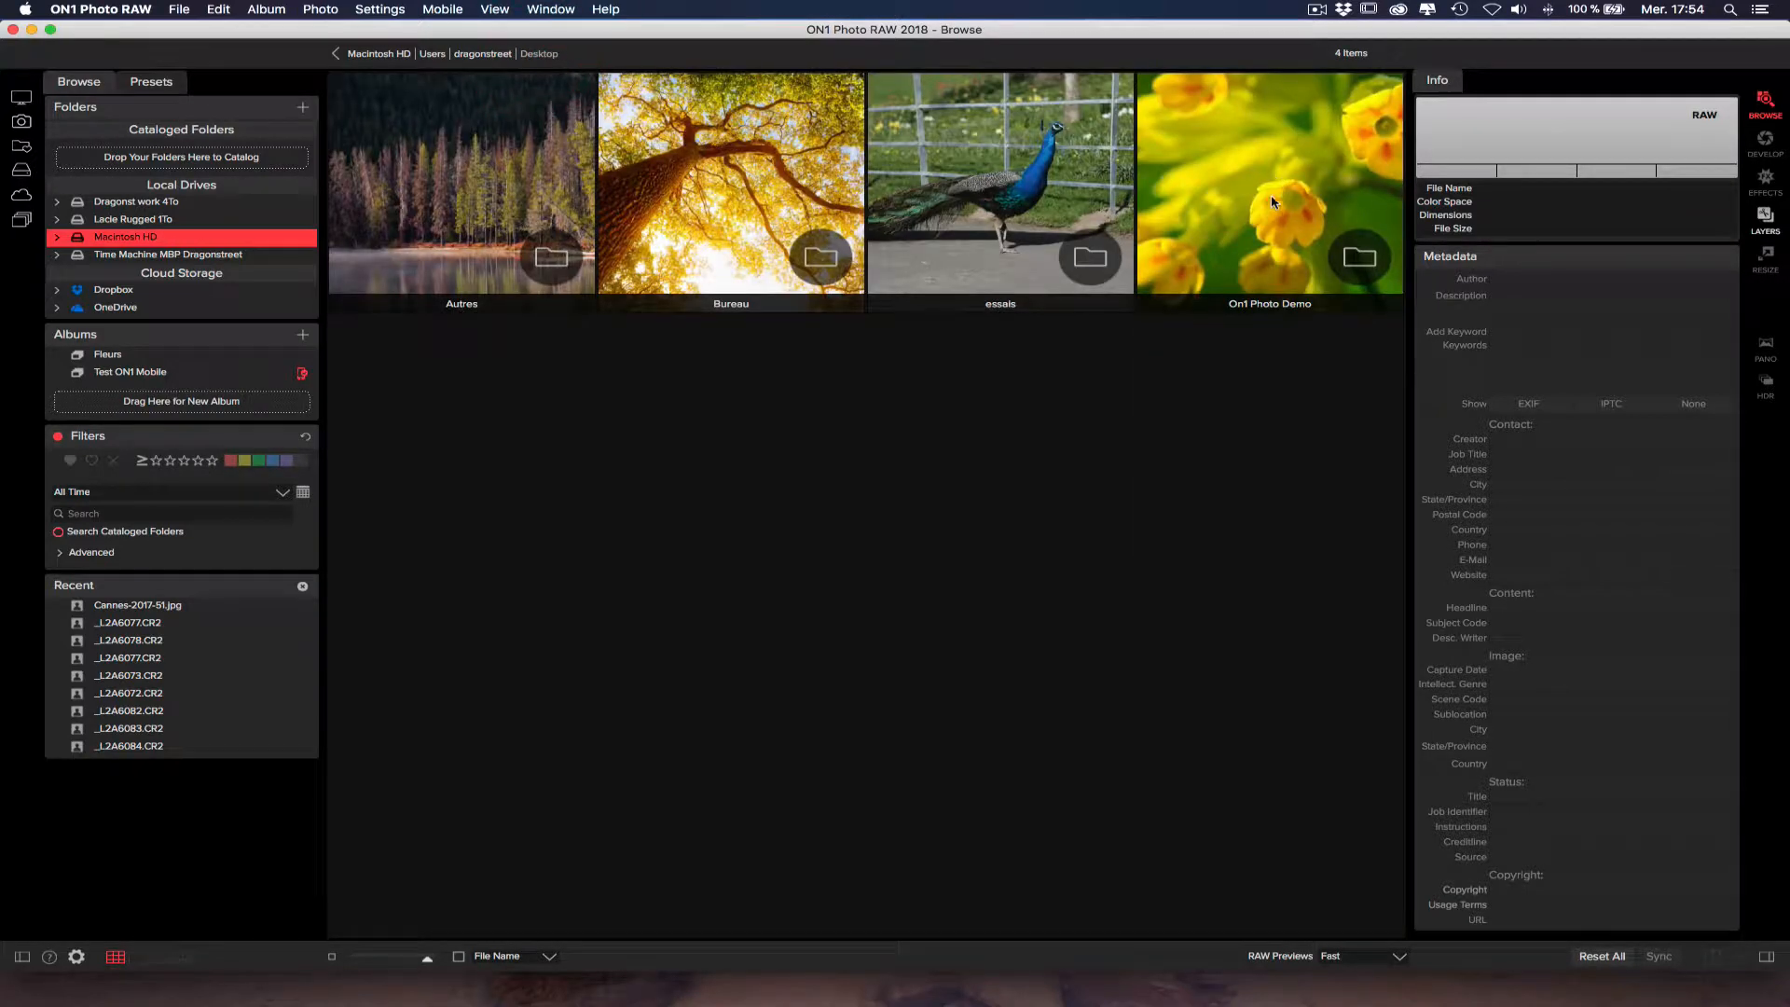
double_click(1250, 218)
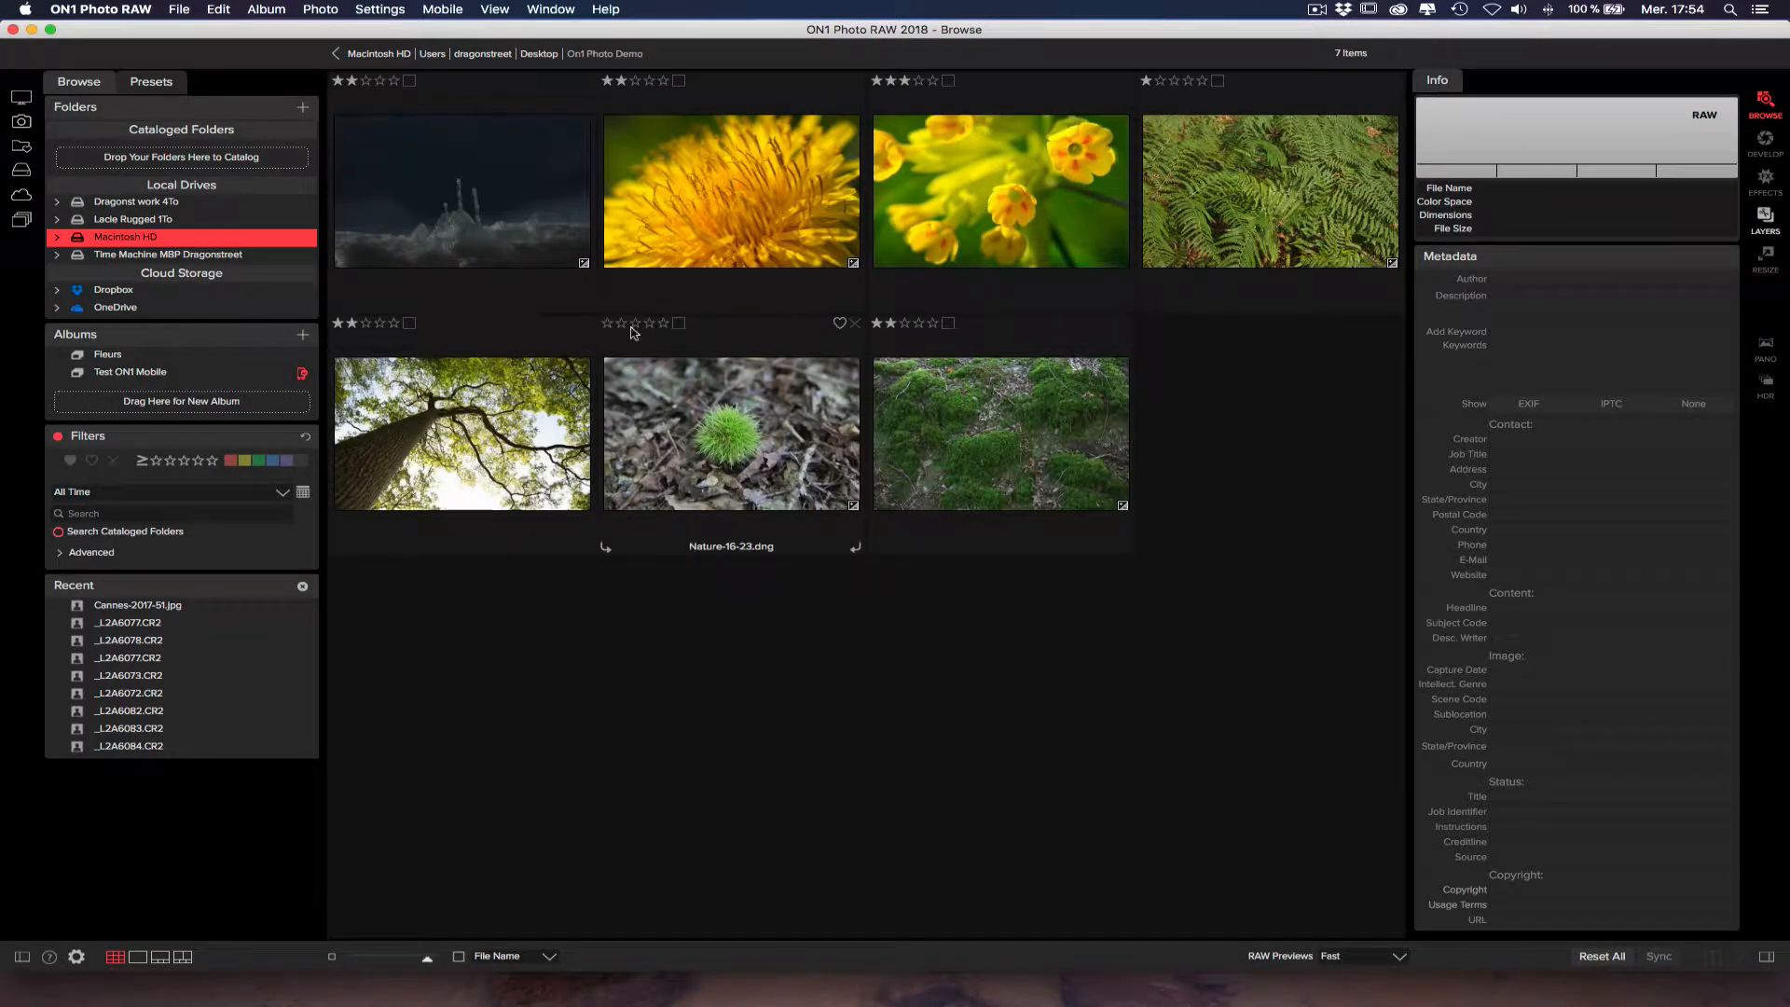
Set the dandelion photo as the folder preview, then go up to the Desktop folder and deselect everything
left_click(723, 223)
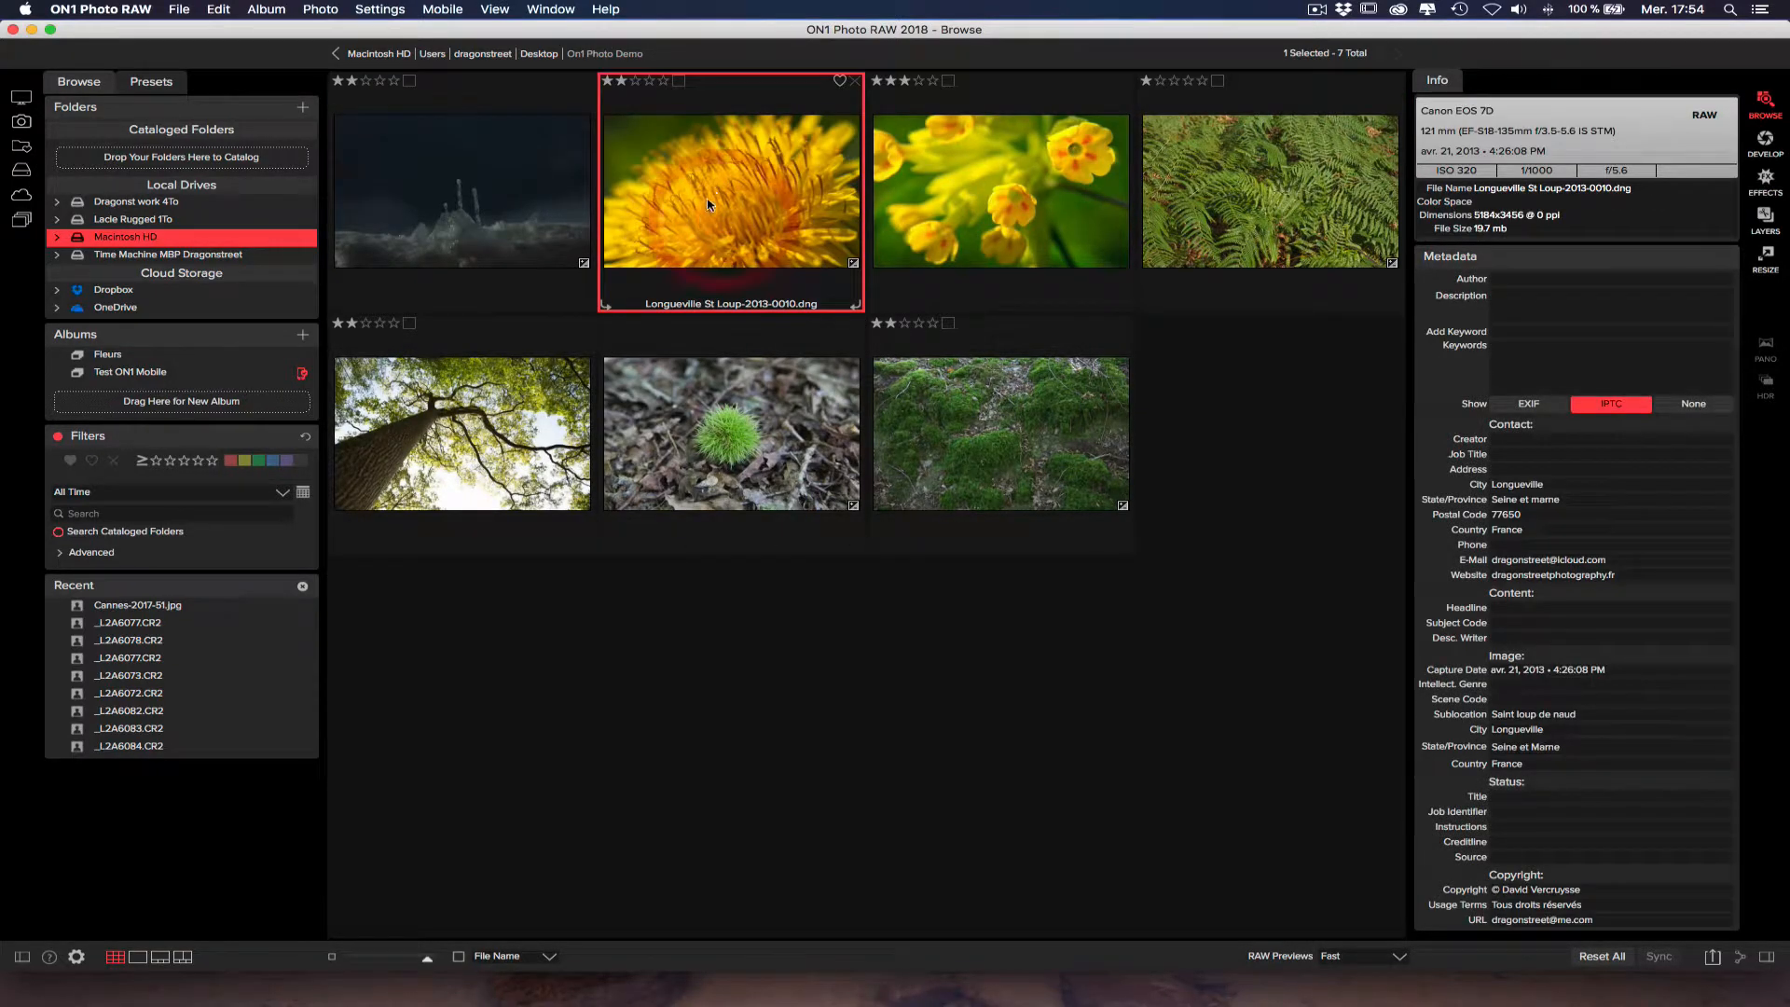
right_click(710, 185)
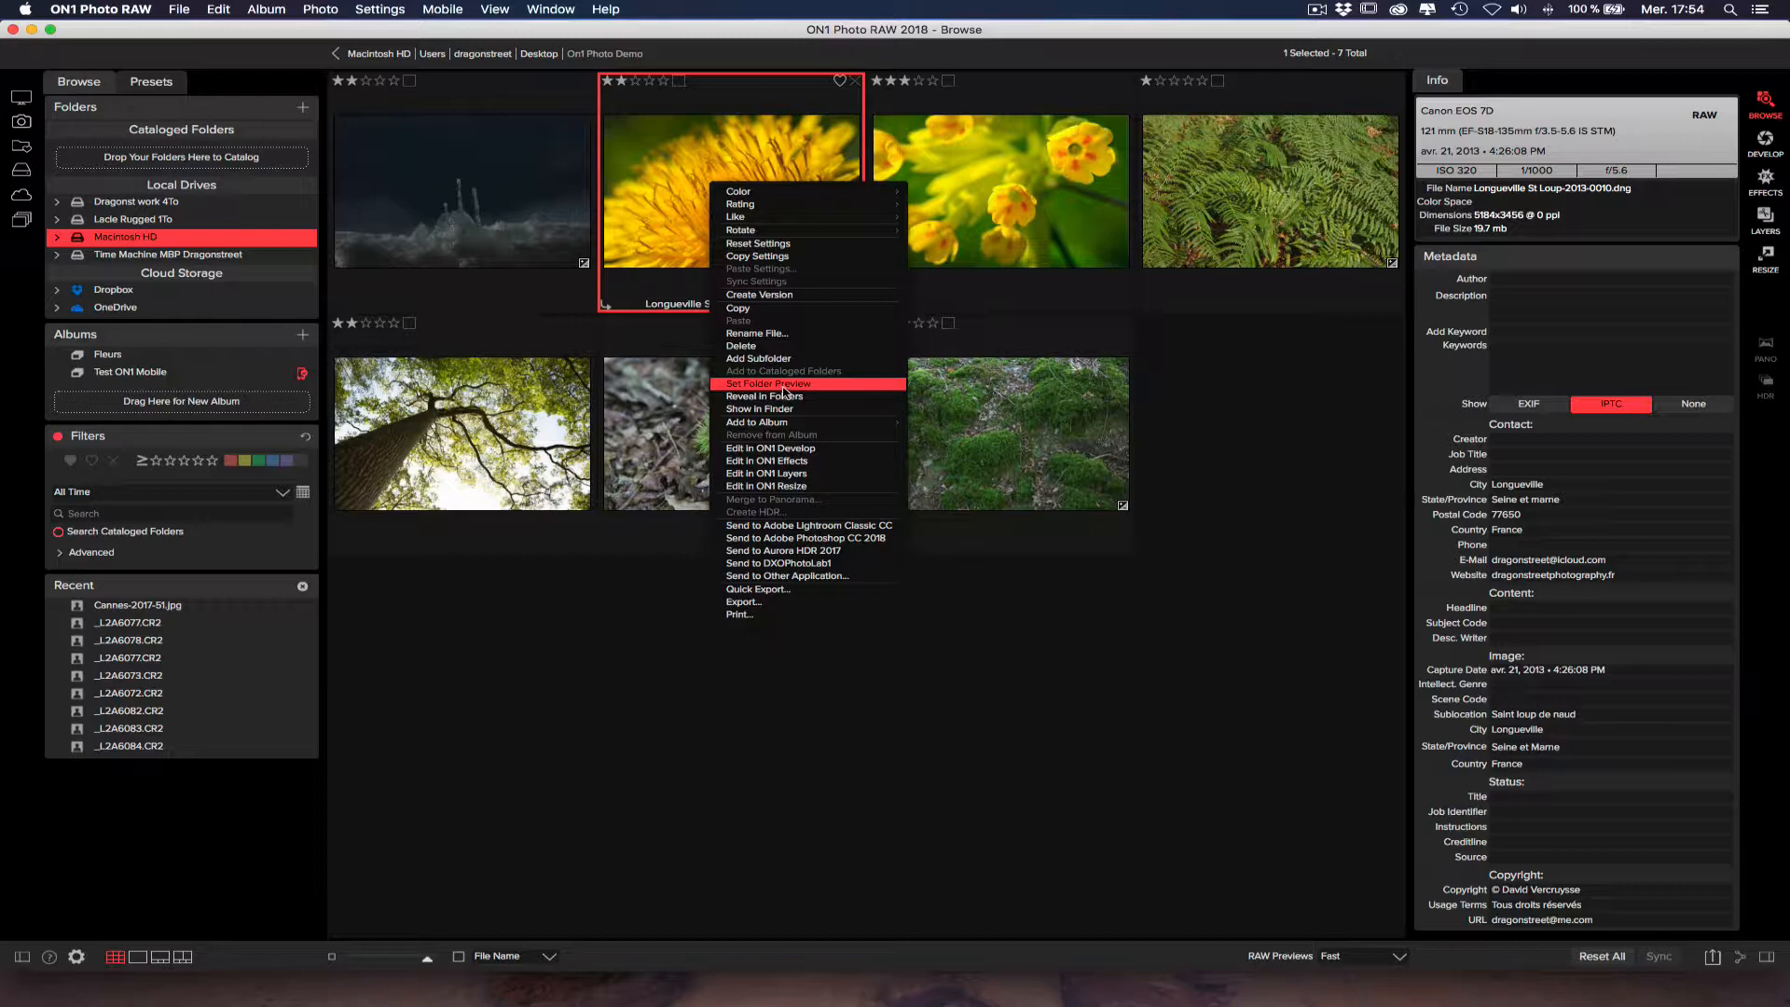
left_click(785, 385)
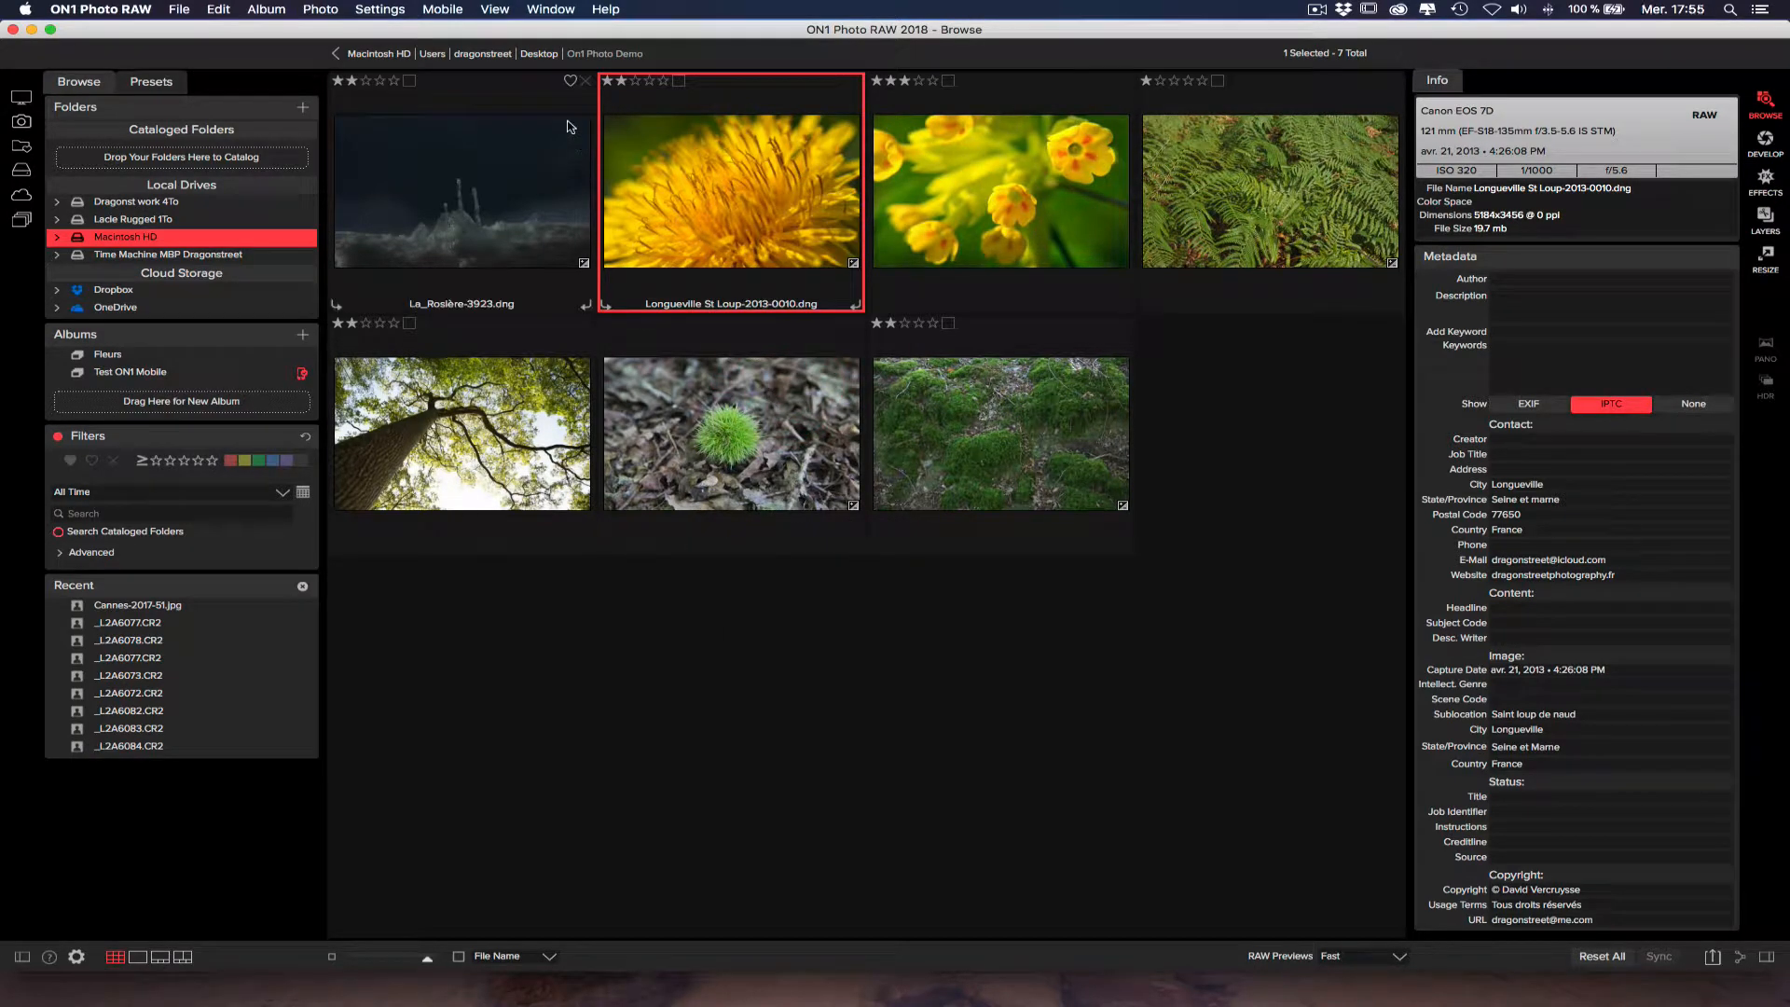
left_click(538, 53)
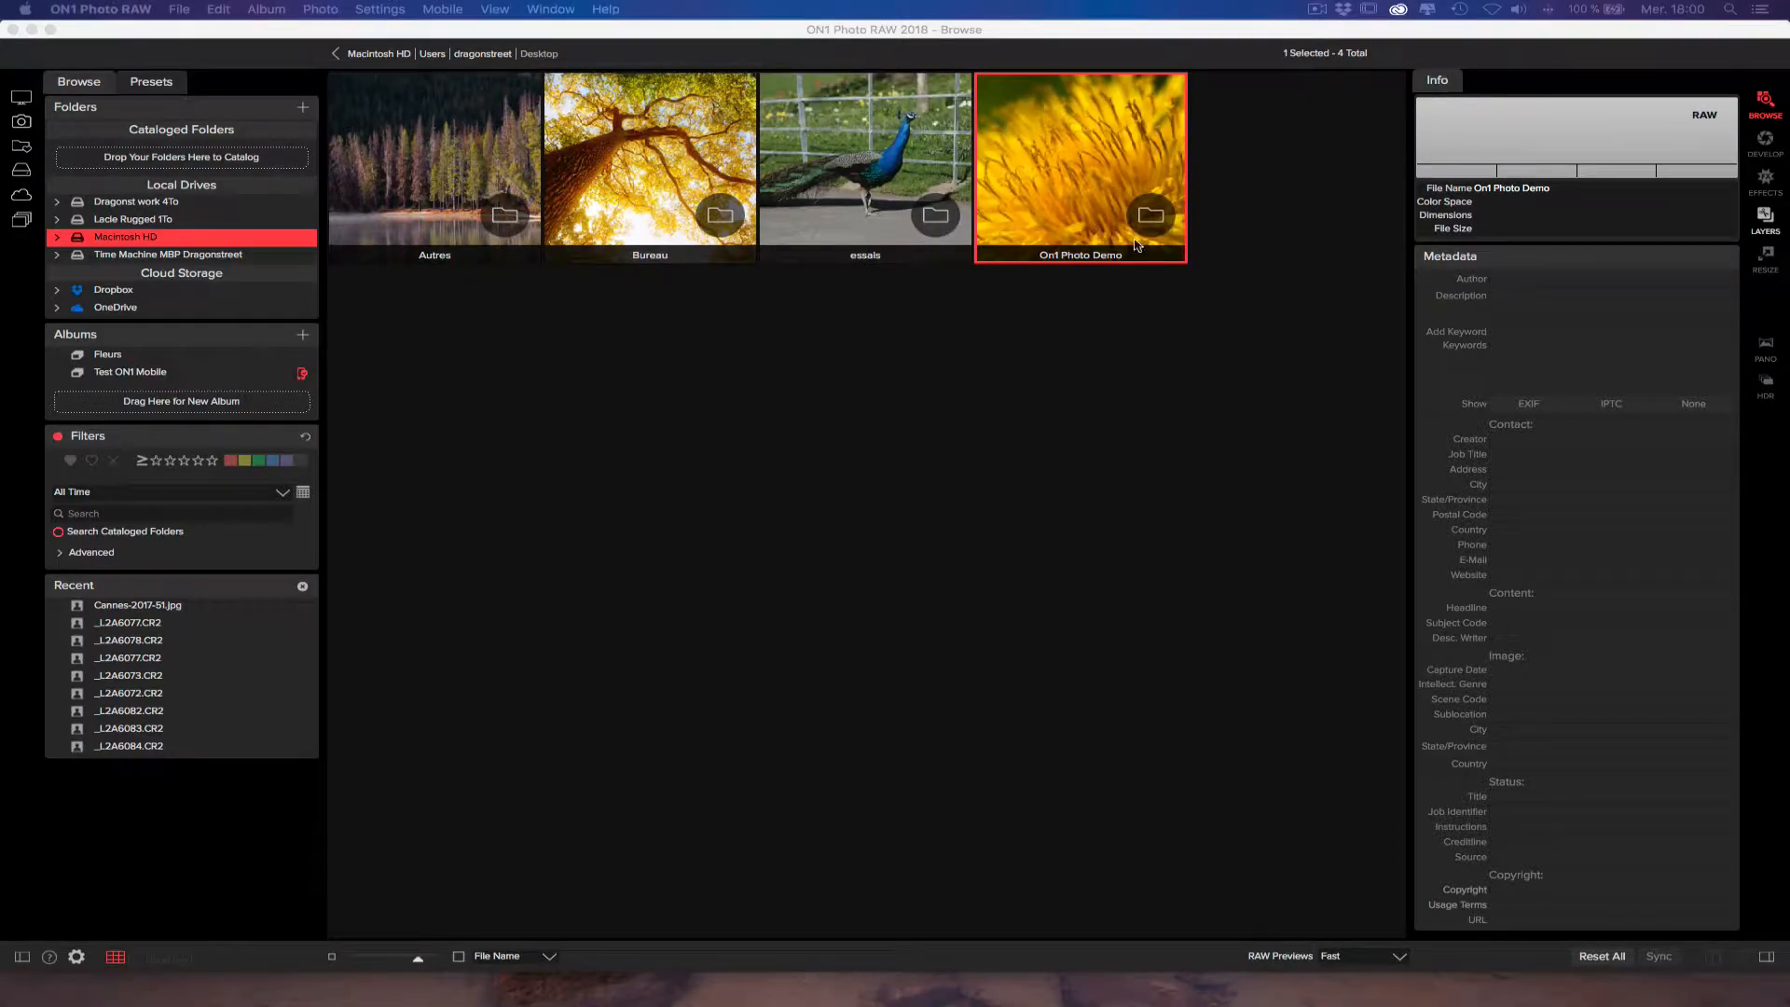
left_click(651, 460)
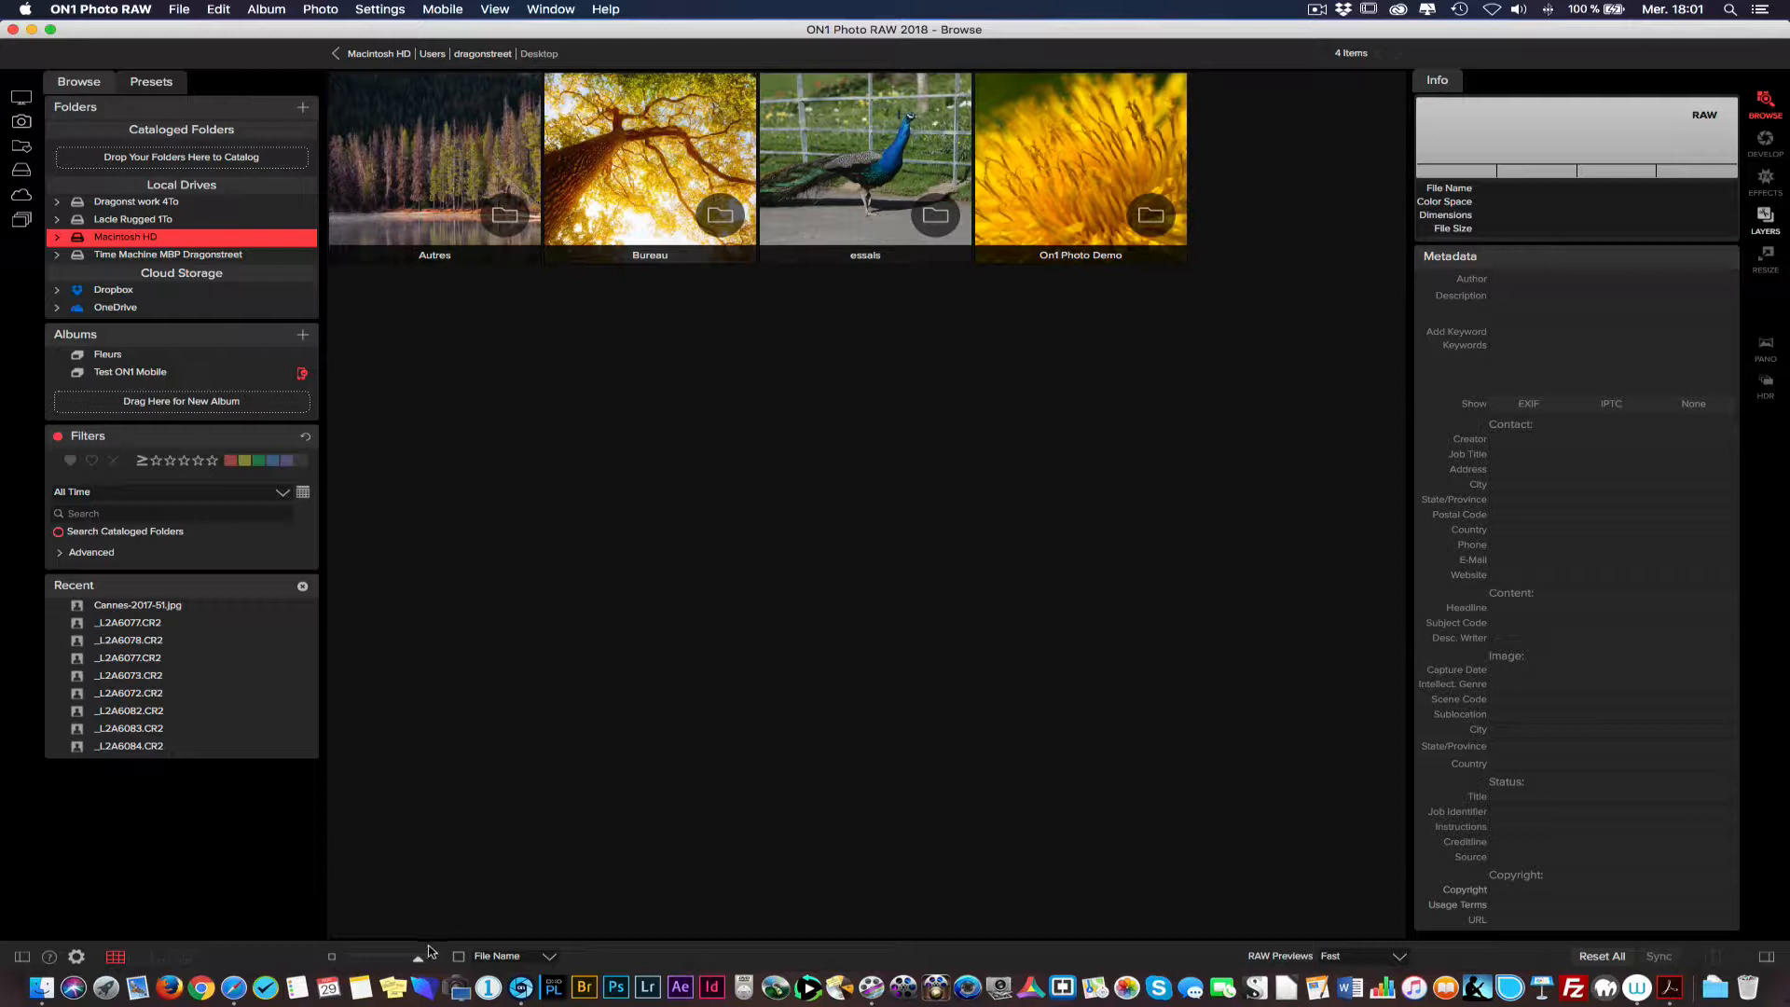
Enlarge the folder thumbnails to four per row and reopen the On1 Photo Demo folder
mouse_move(418, 965)
left_mouse_down()
mouse_move(387, 965)
mouse_move(428, 963)
left_mouse_up()
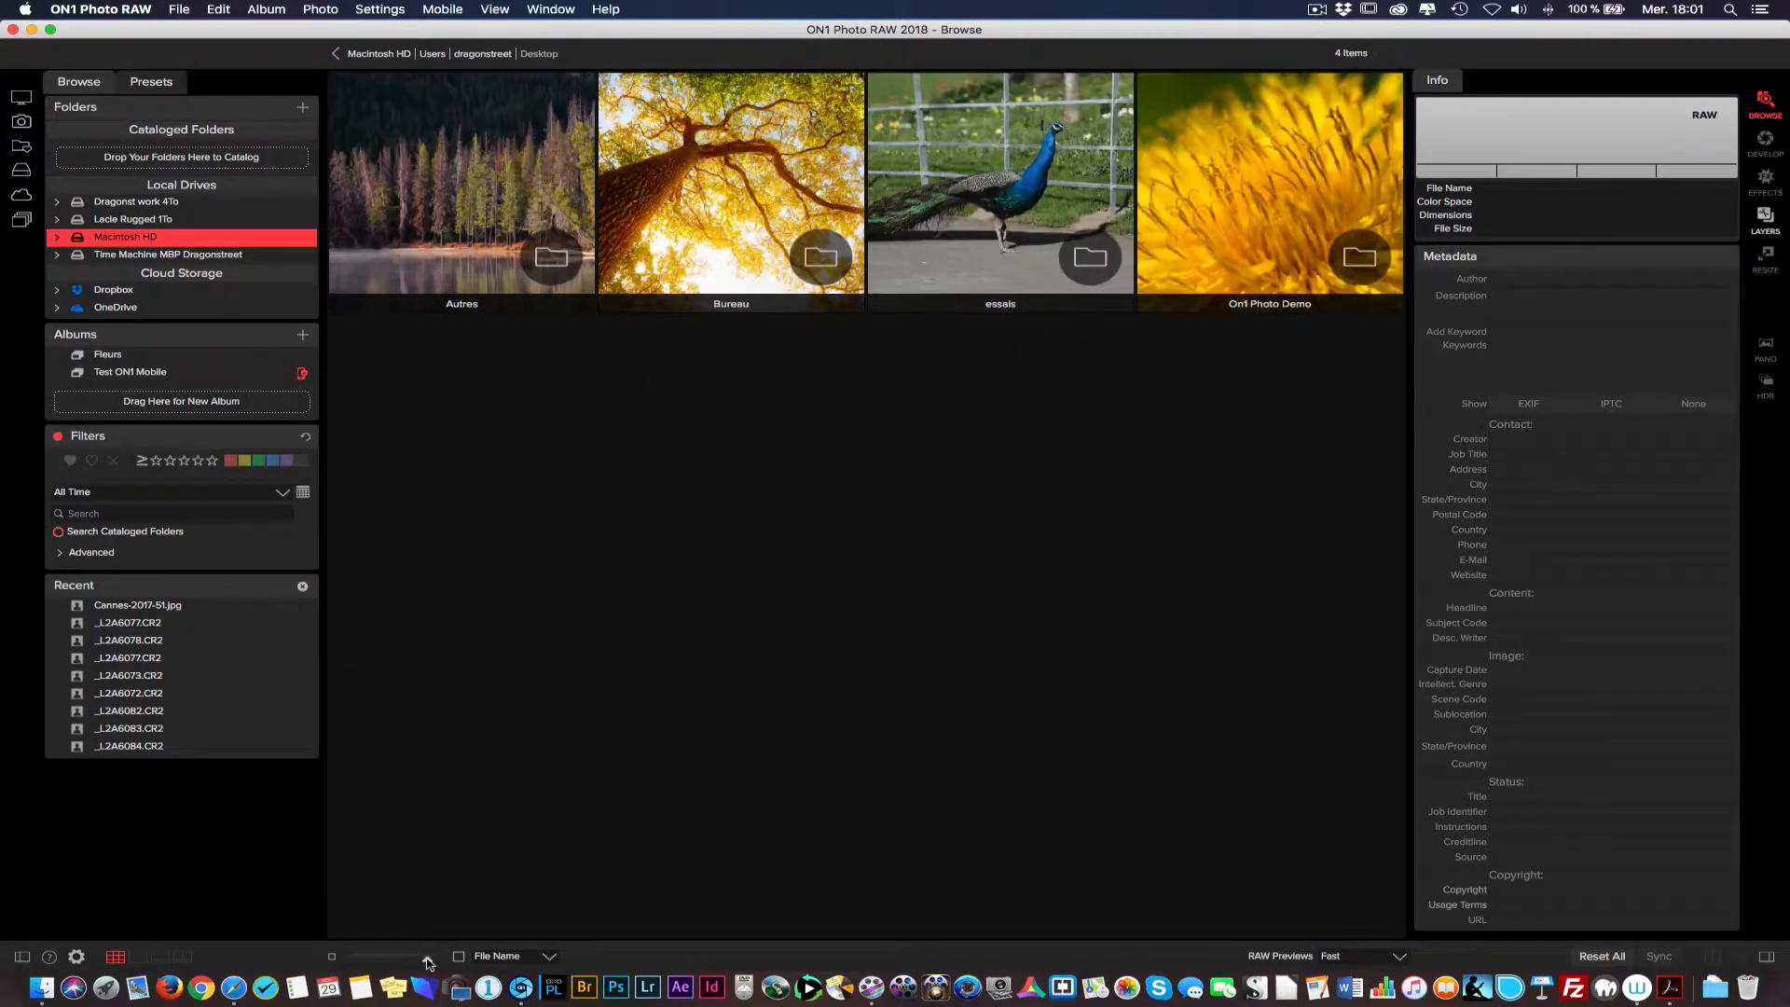
double_click(1151, 277)
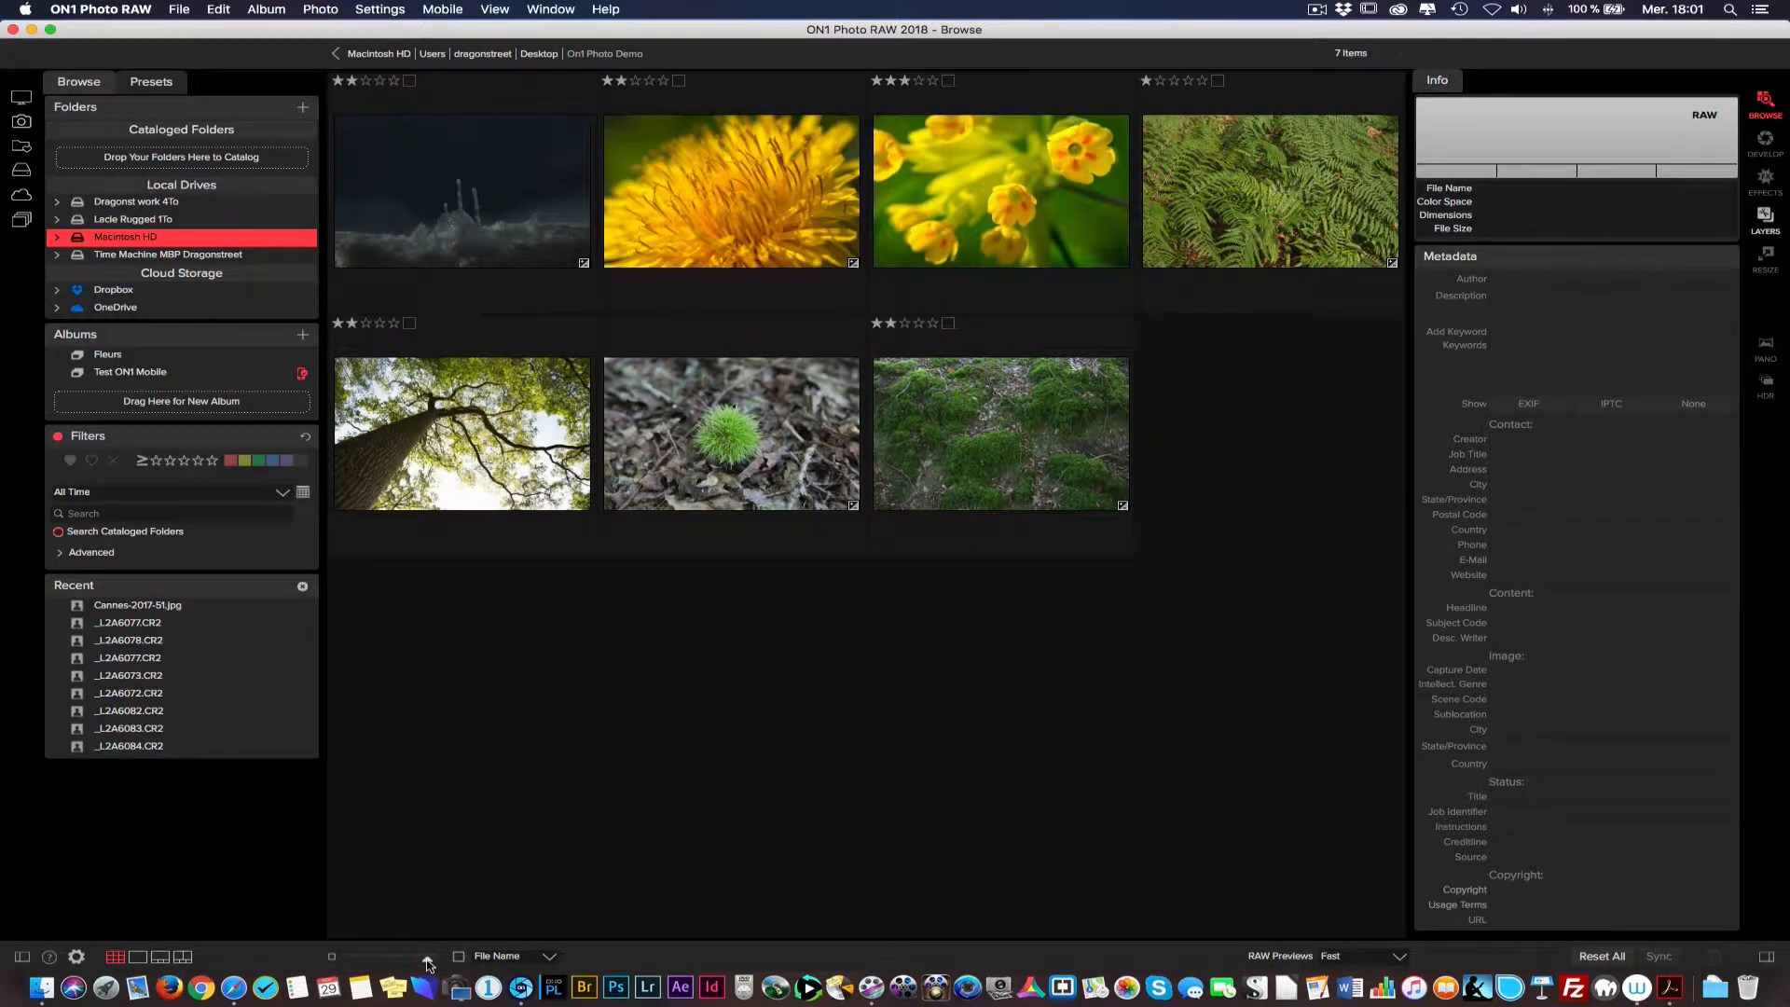
mouse_move(429, 963)
left_mouse_down()
mouse_move(412, 960)
mouse_move(427, 963)
left_mouse_up()
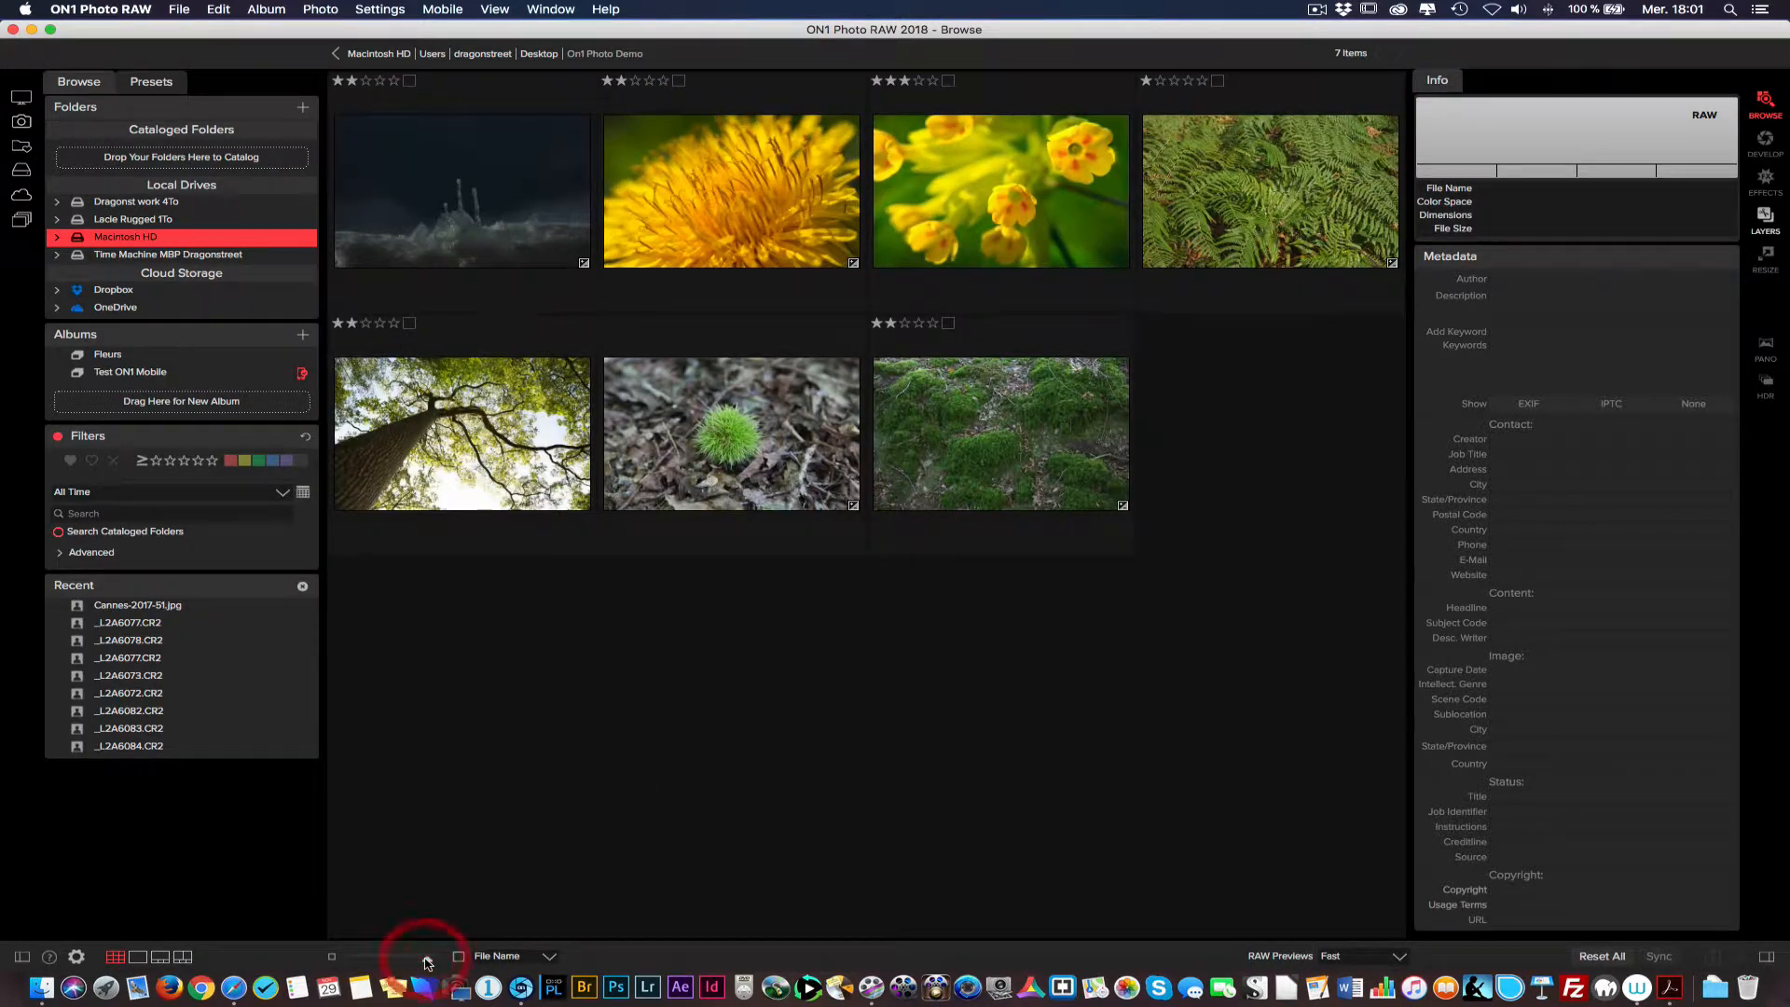
Sort the photos by file name in descending order, then restore ascending order
left_click(543, 956)
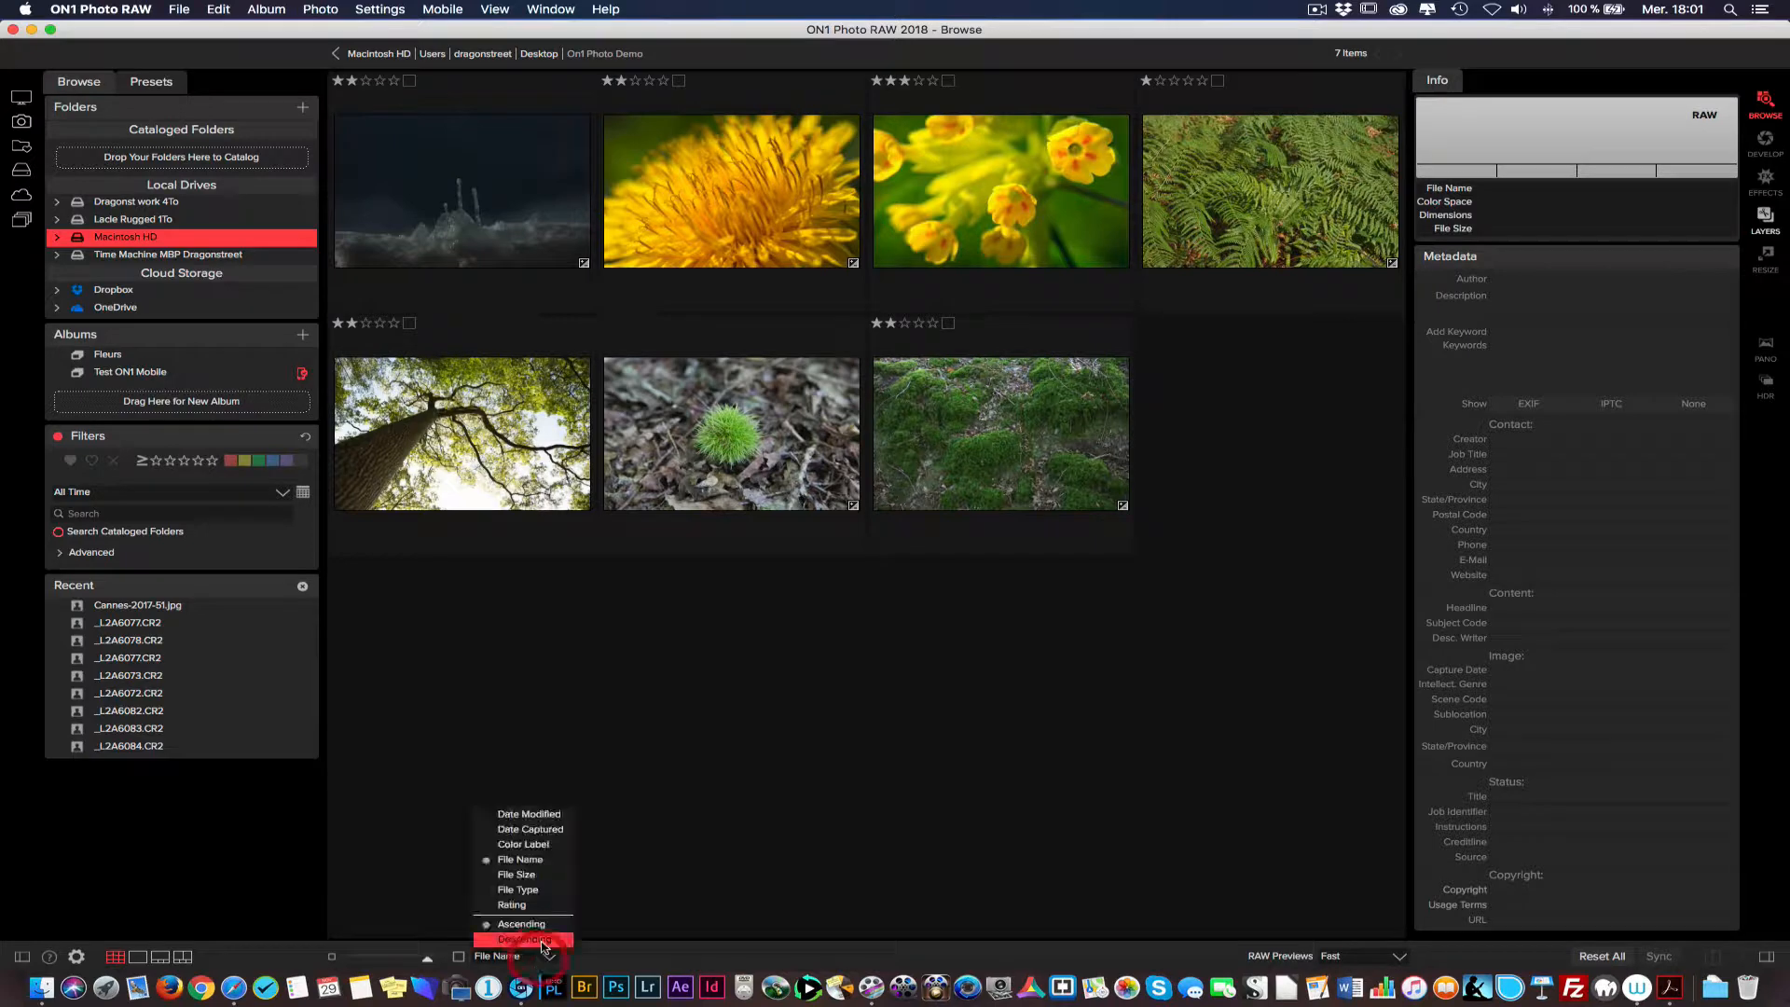
left_click(545, 940)
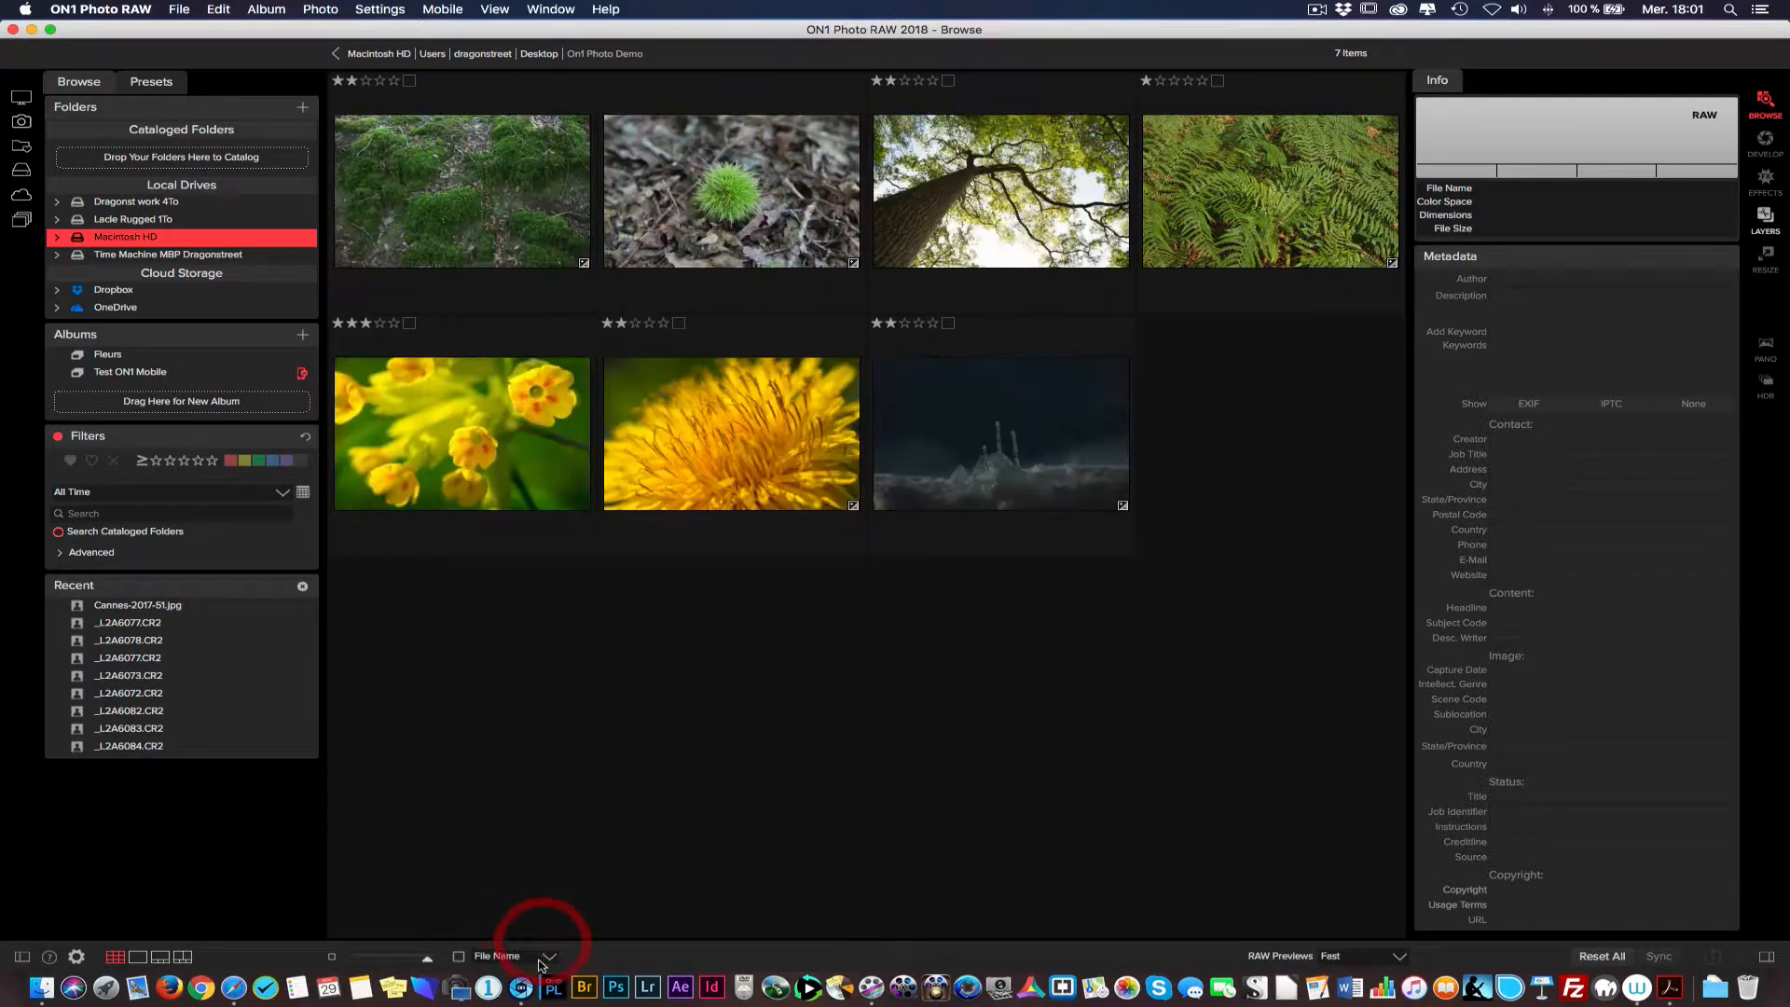
left_click(542, 957)
left_click(547, 924)
Sort the photos by Rating and reduce the thumbnails to six per row
left_click(547, 954)
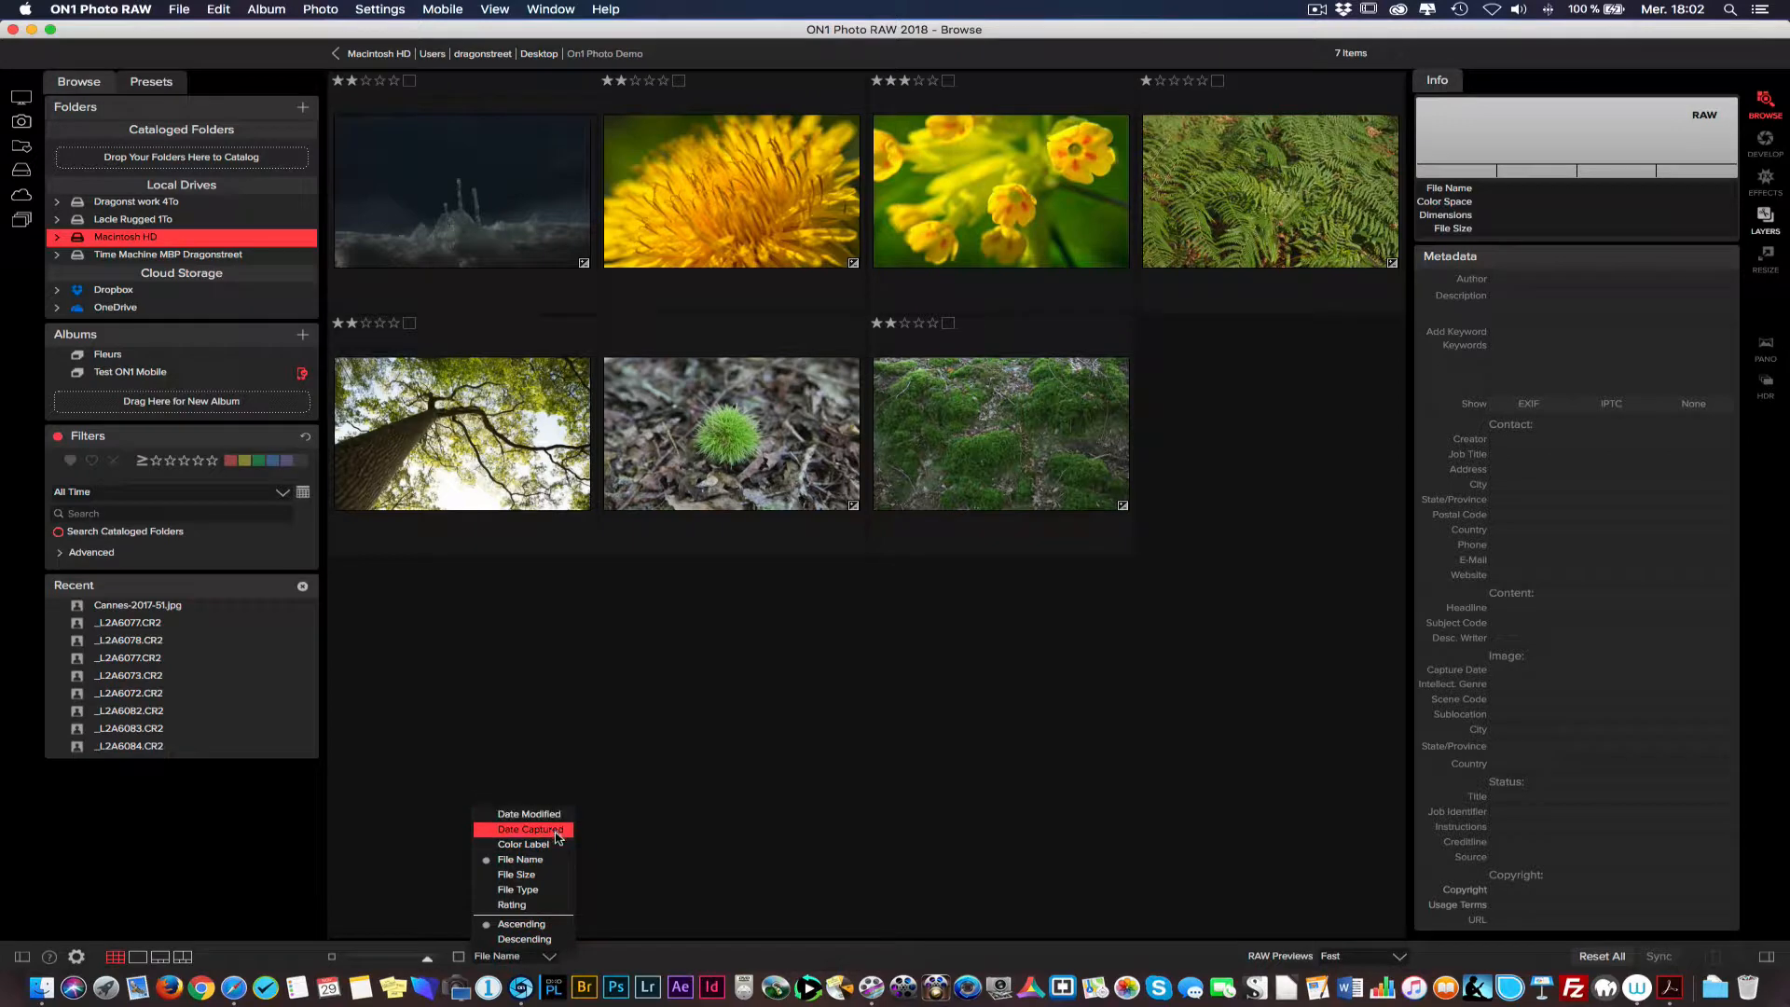
left_click(537, 906)
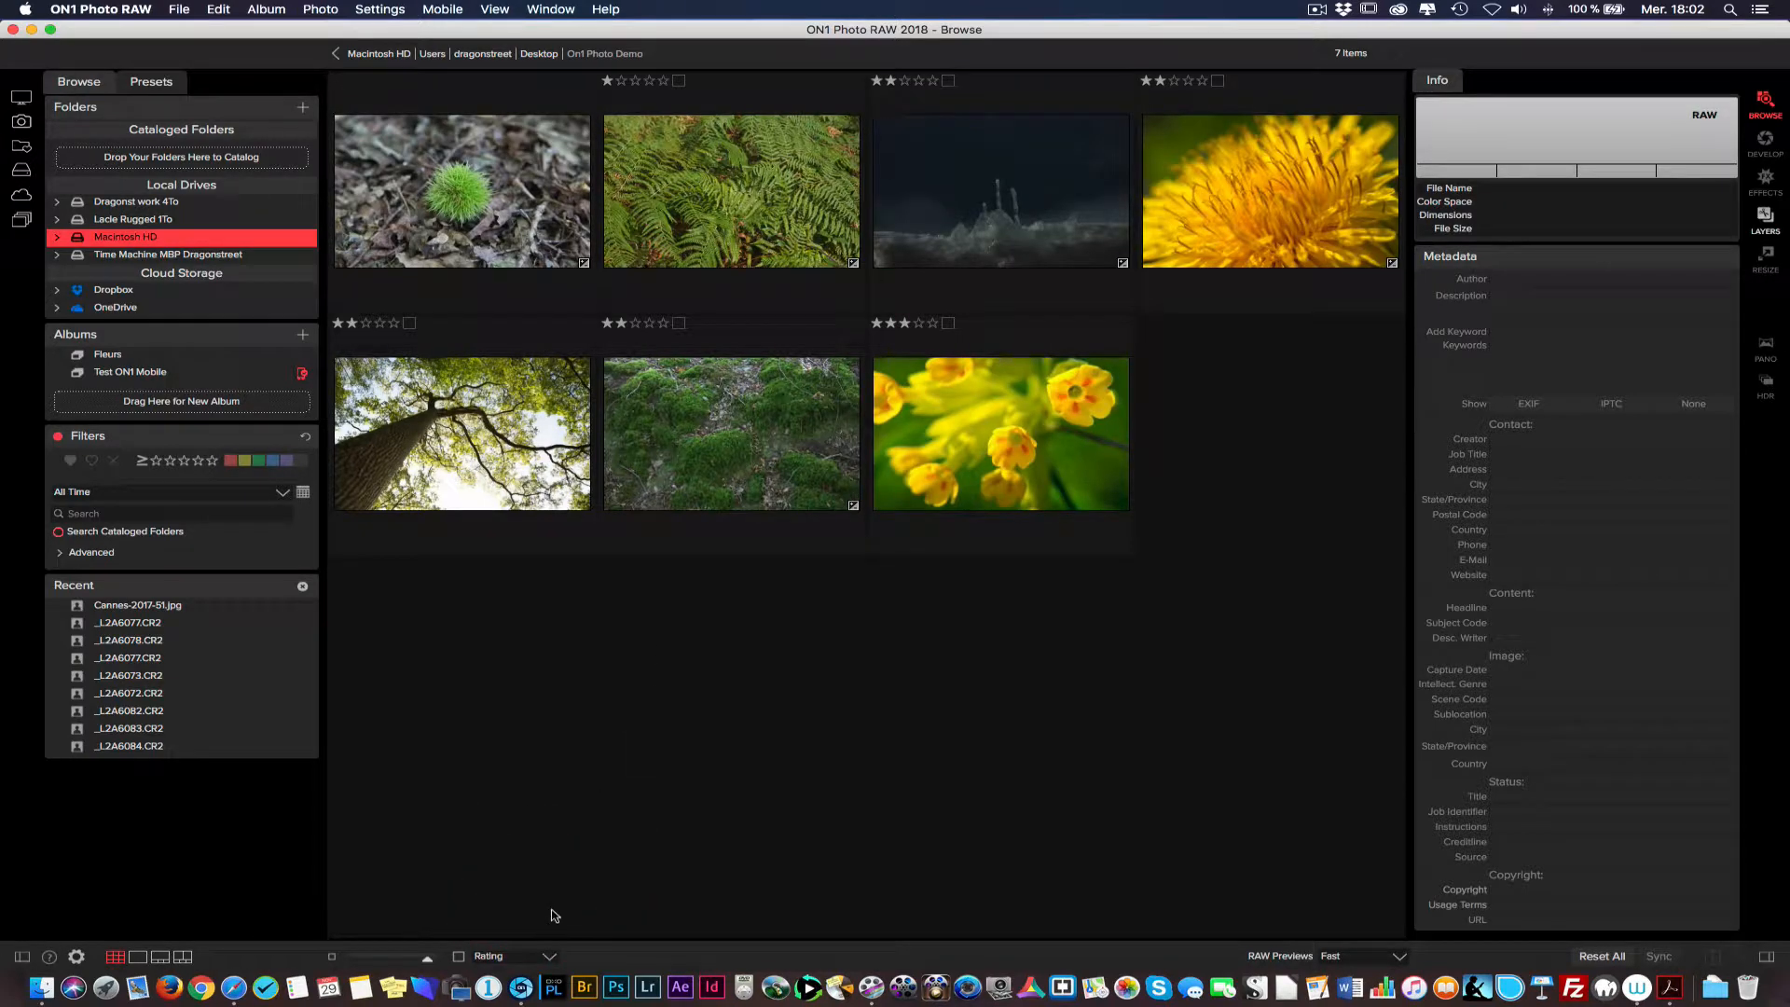
left_click_drag(421, 960, 403, 960)
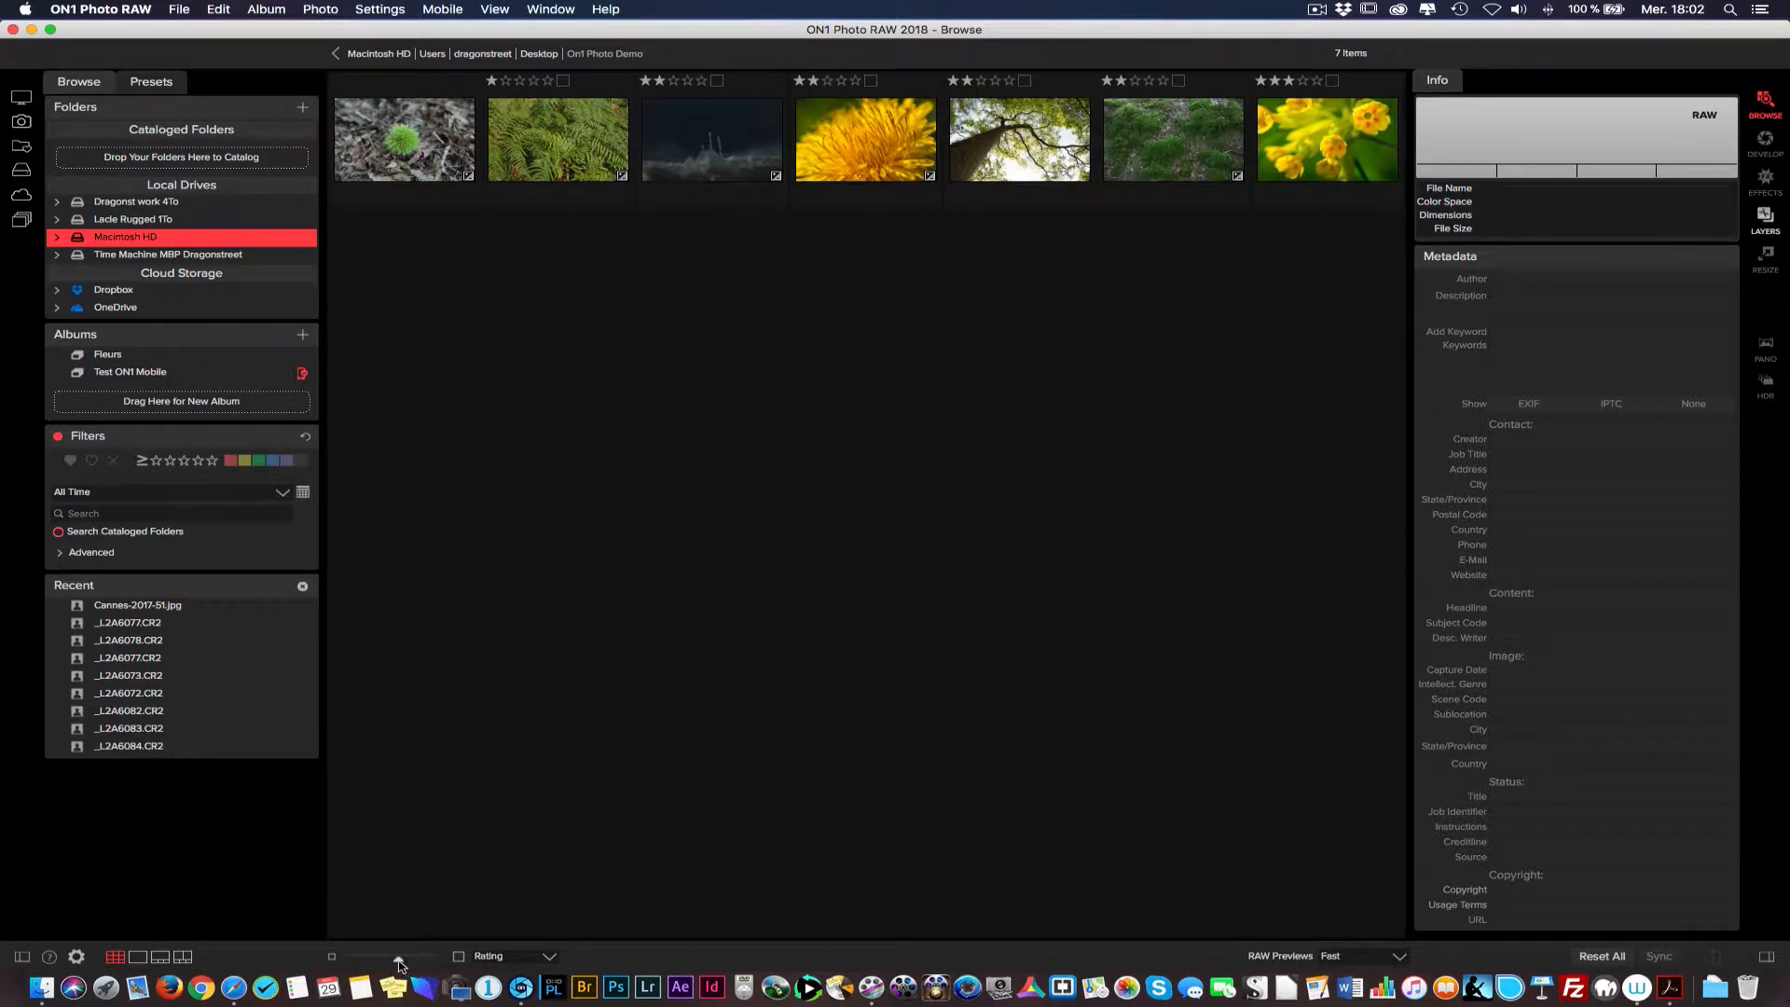
left_click_drag(401, 963, 407, 960)
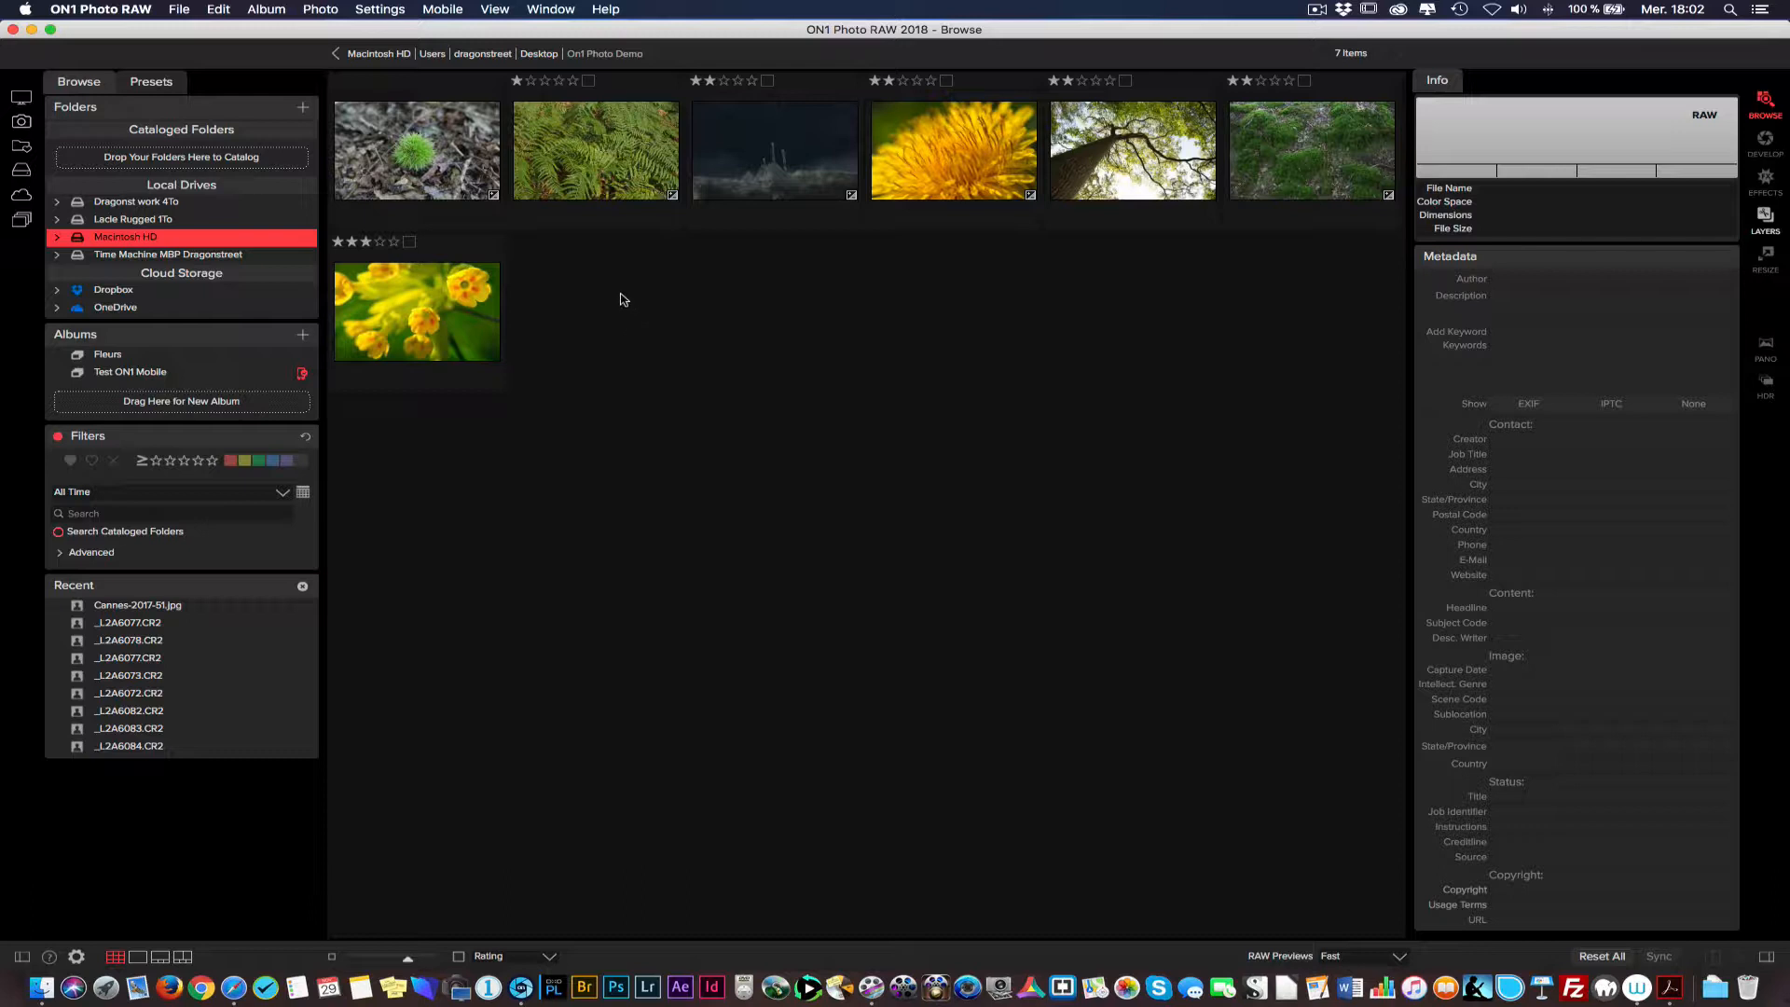
Try filtering the photos by increasing minimum star ratings up to four stars and by dislike, then reset the filters
left_click(156, 463)
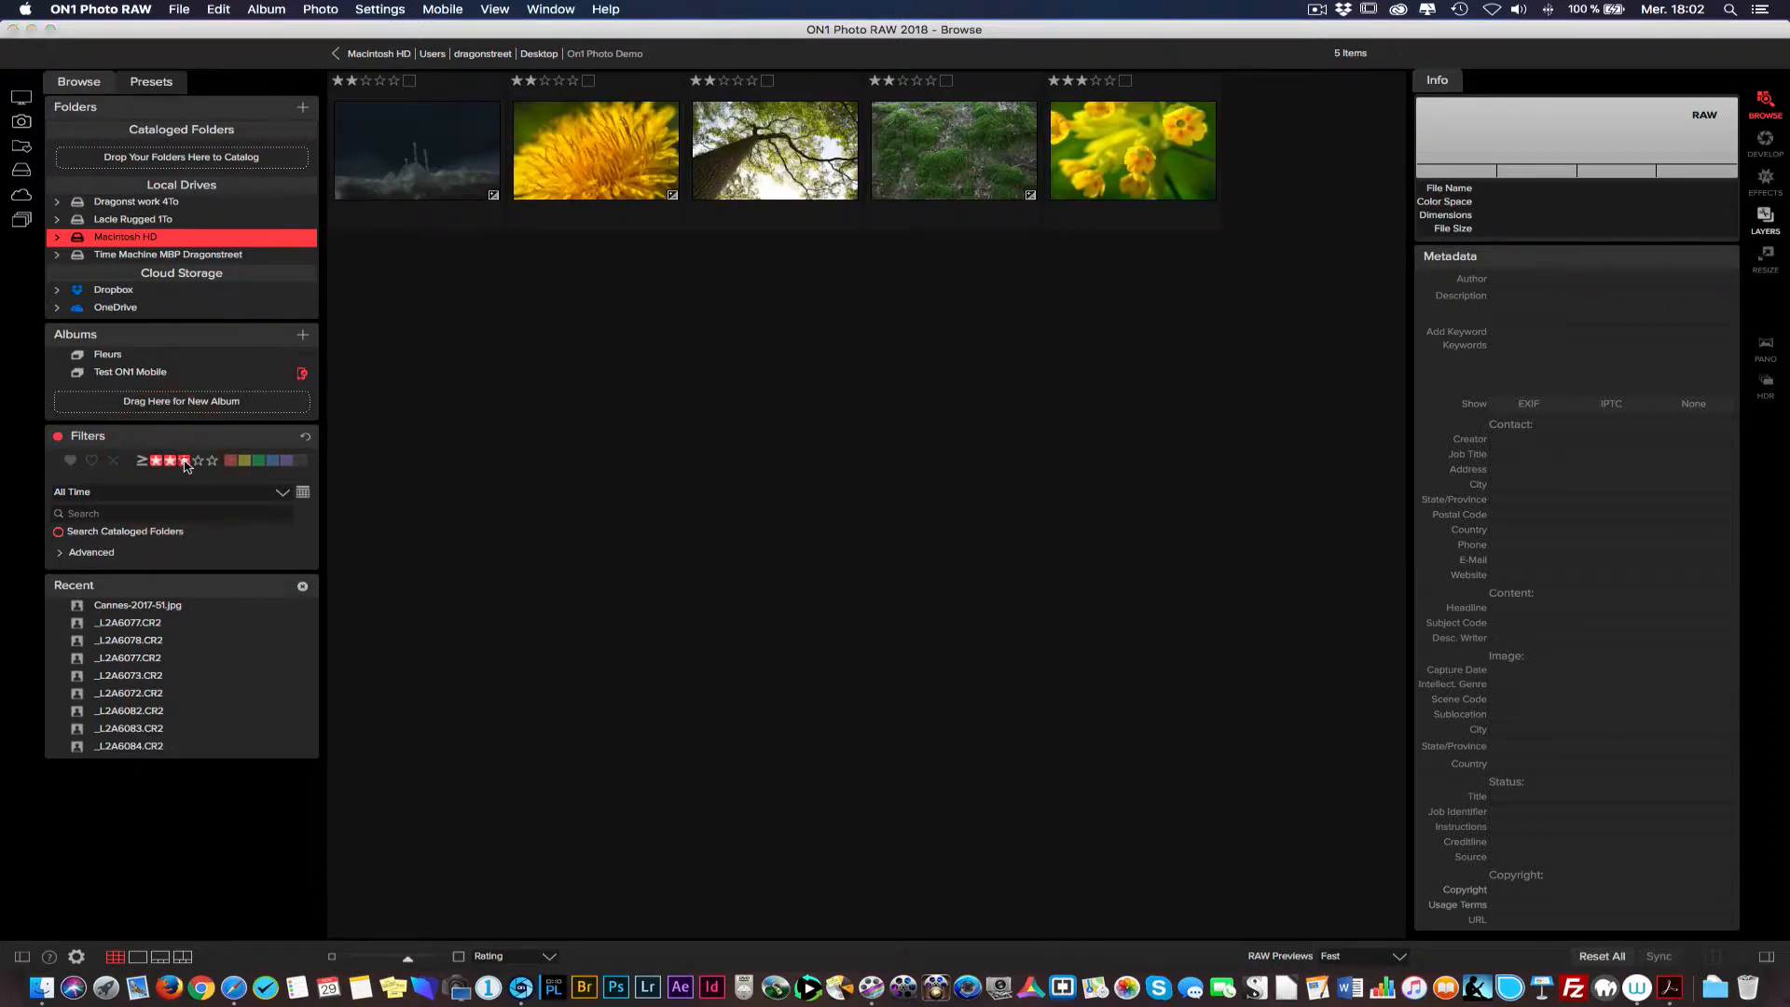
left_click(184, 461)
left_click(199, 461)
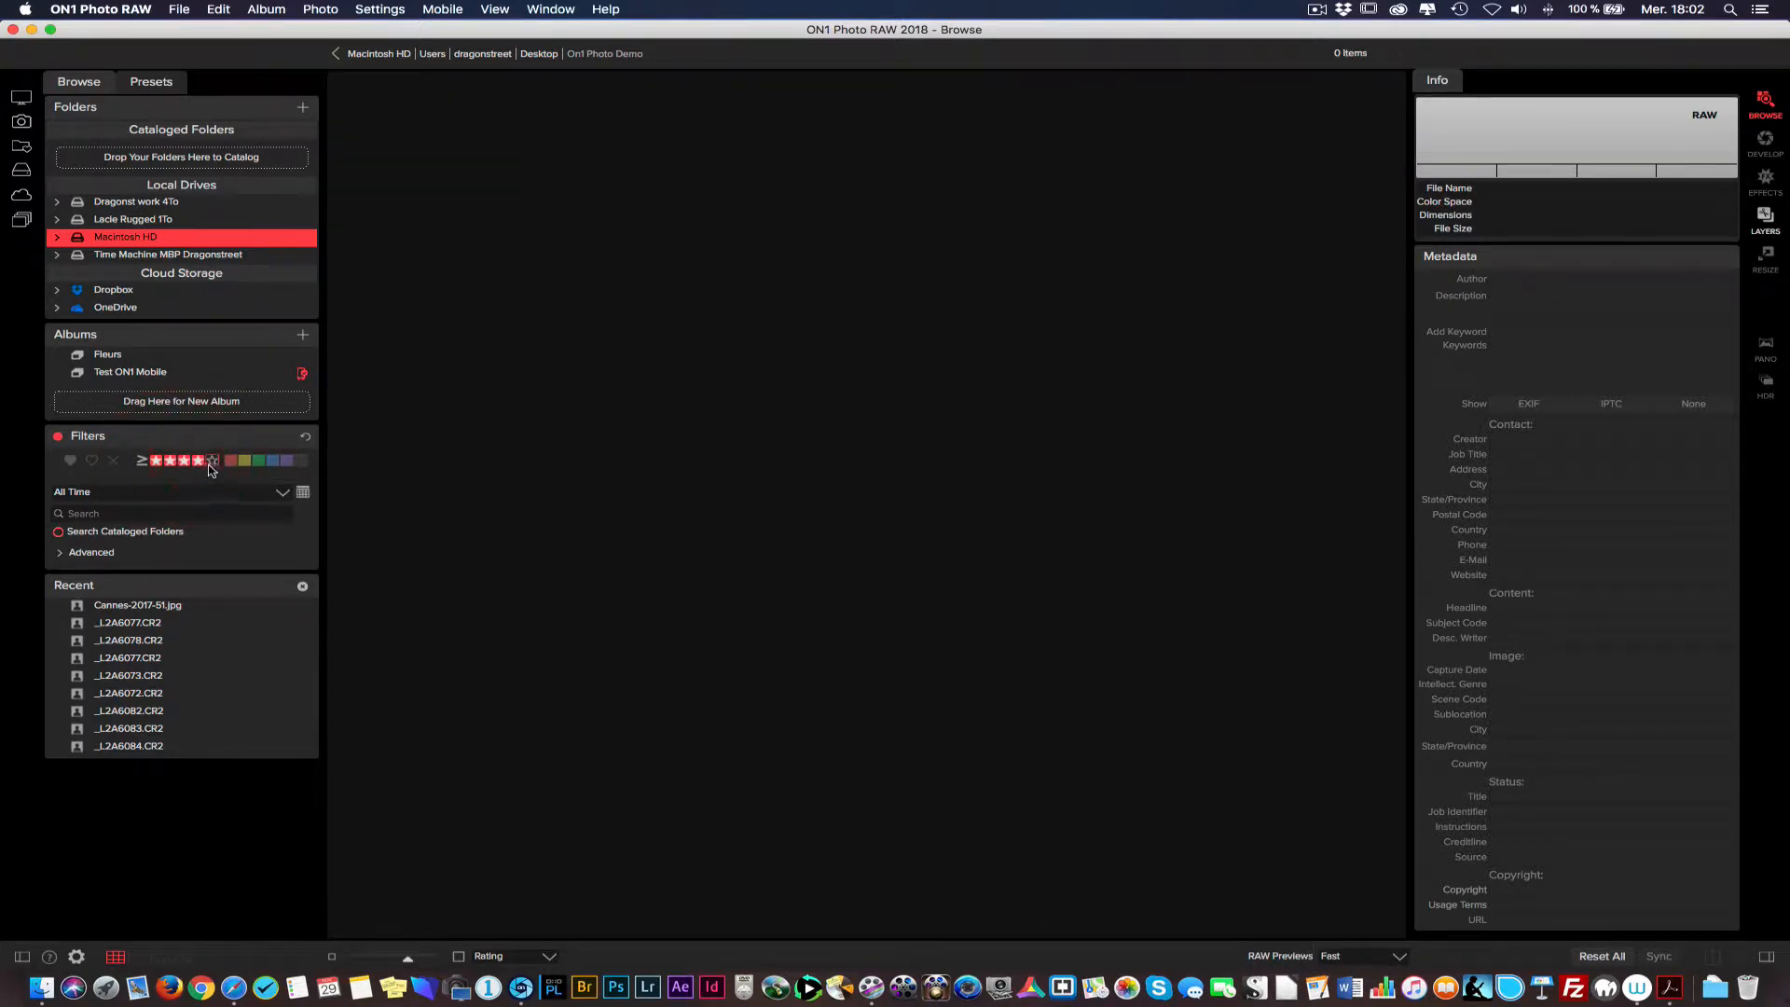
left_click(113, 461)
left_click(305, 439)
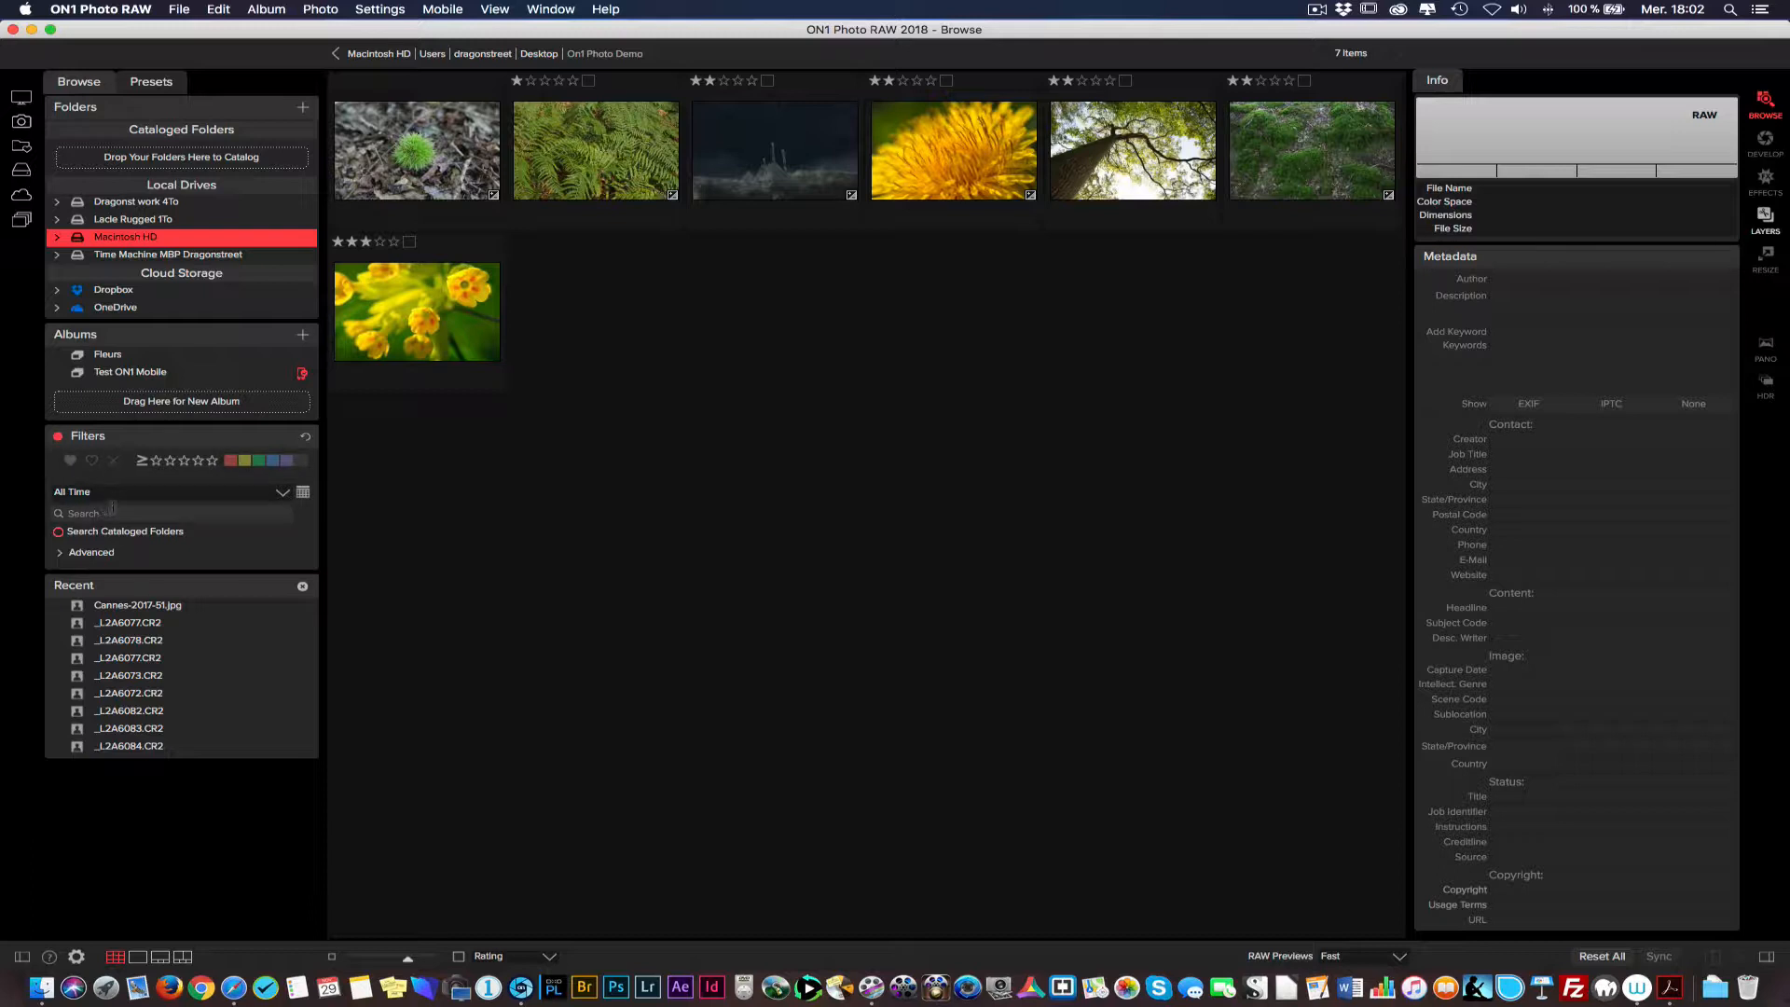
Review the date range filter choices without changing All Time, and expand the Advanced filter criteria
left_click(283, 494)
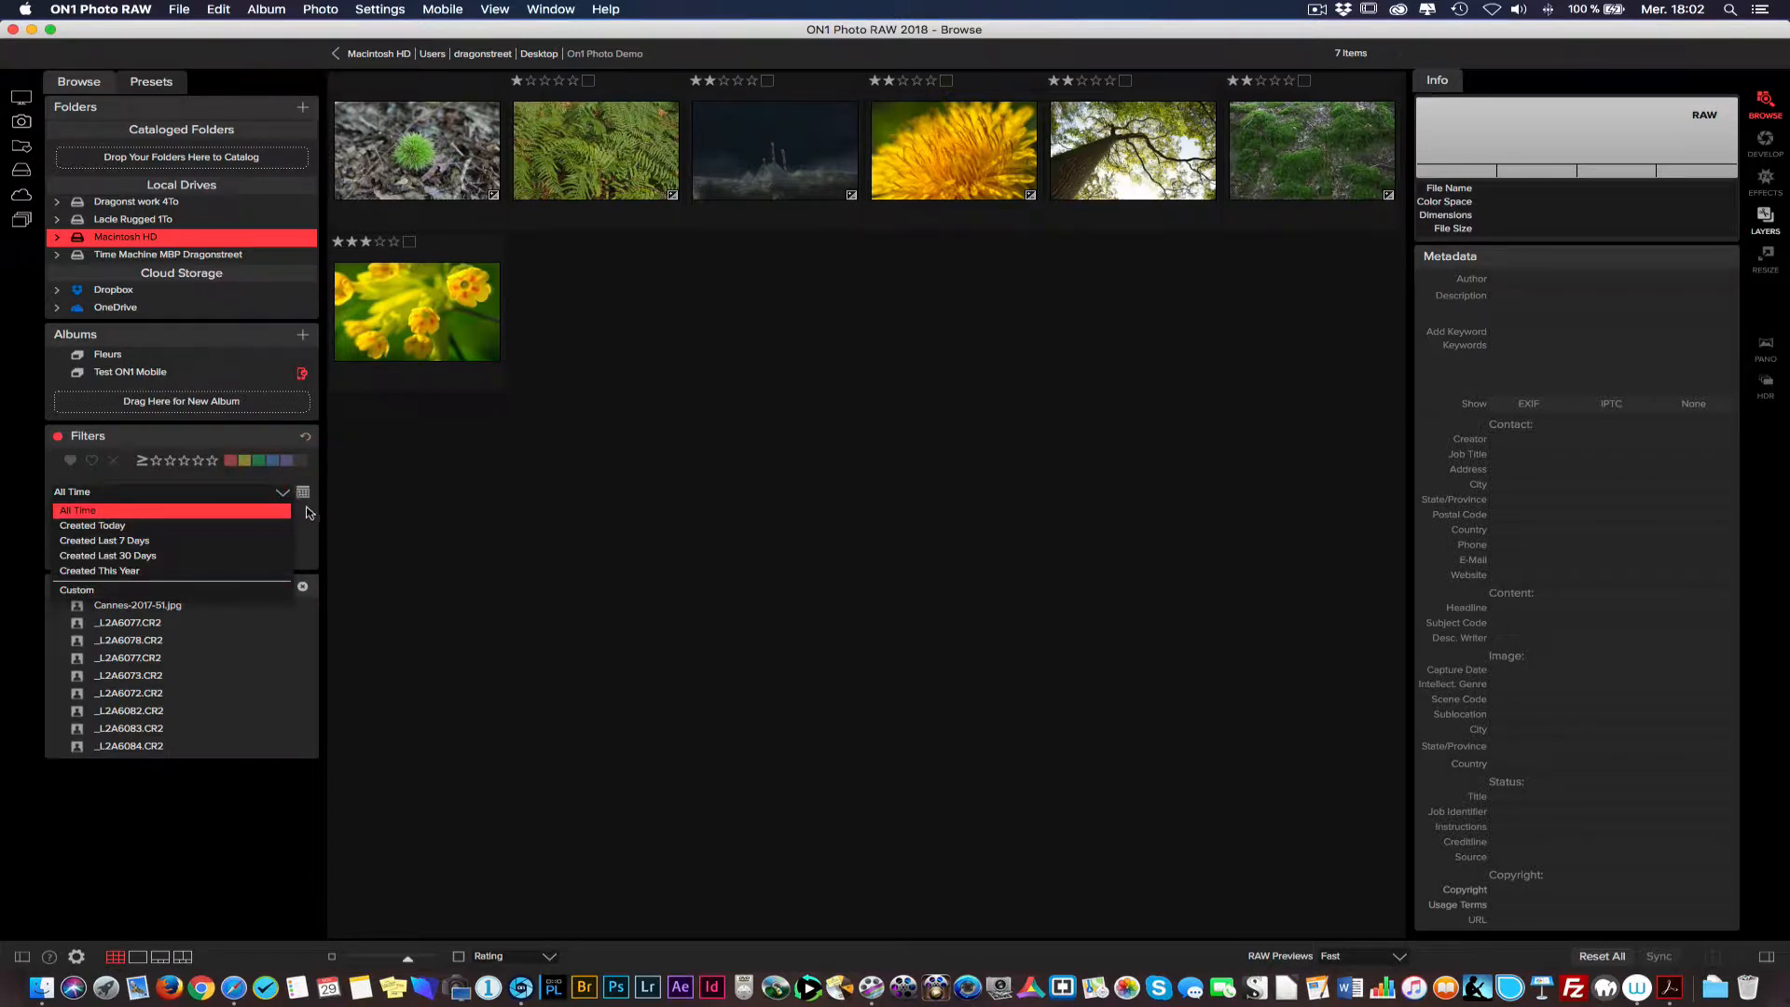
left_click(307, 511)
left_click(59, 553)
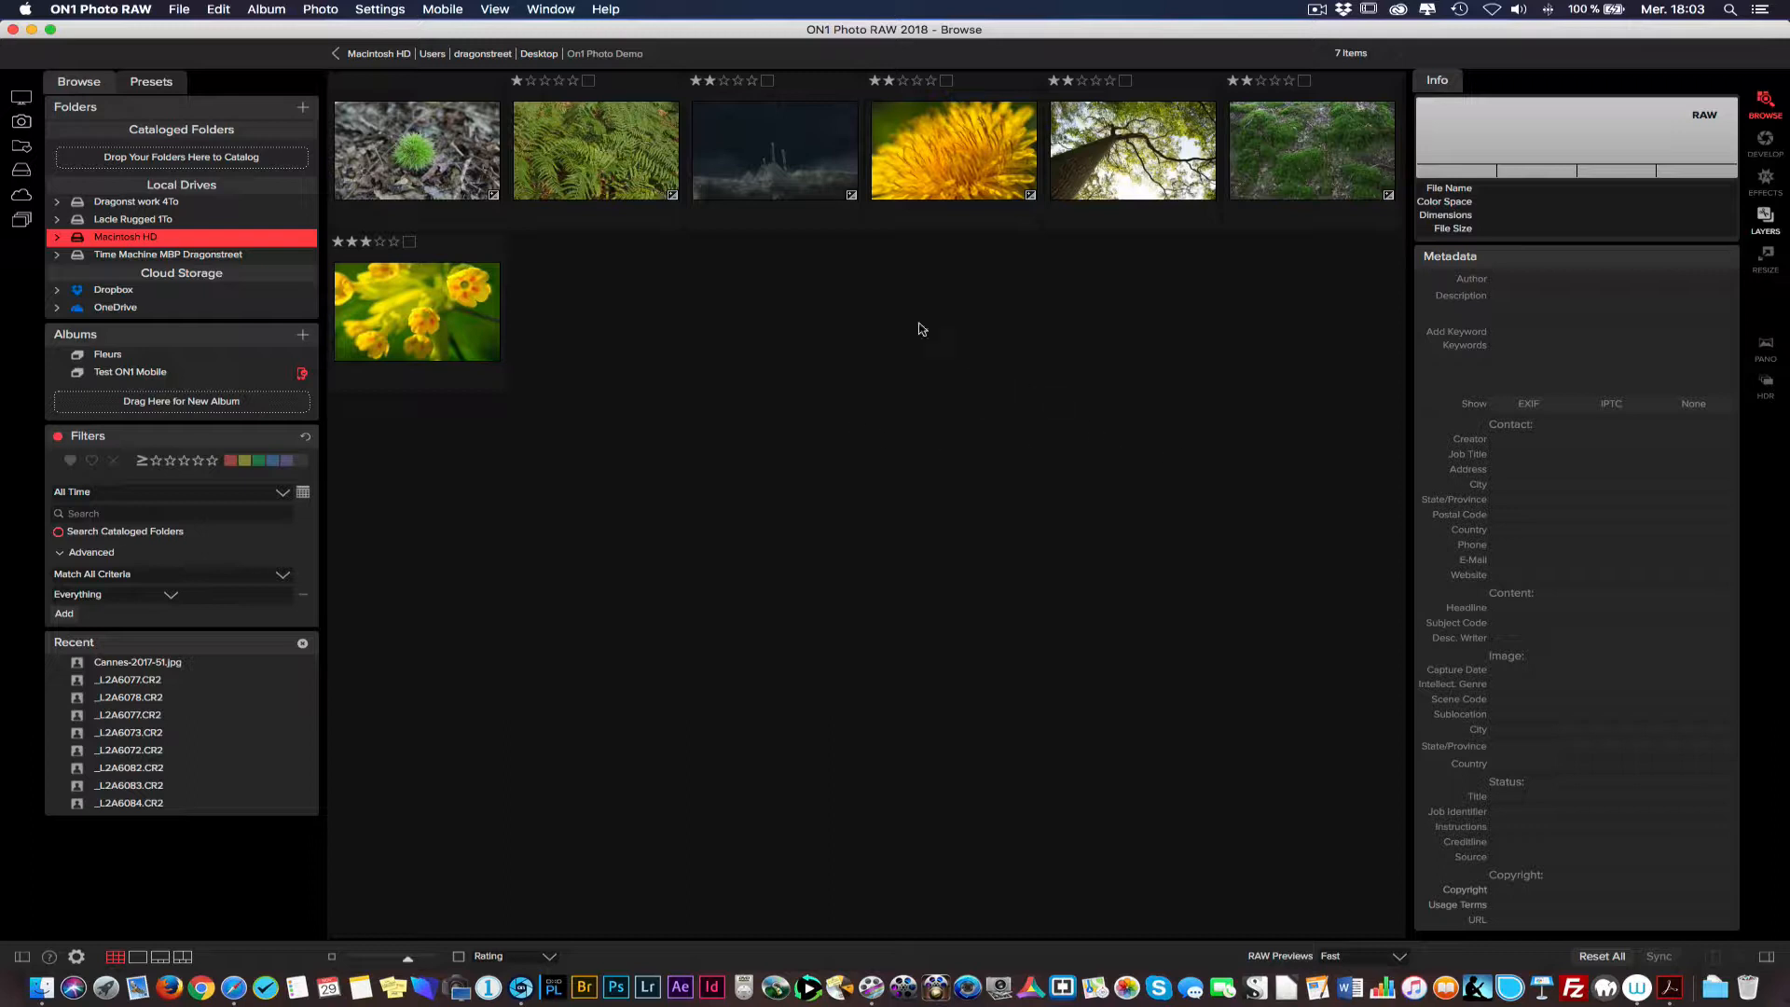
Open the green chestnut burr photo Nature-16-23.dng in Develop, then show the filmstrip and hide it again
left_click(970, 149)
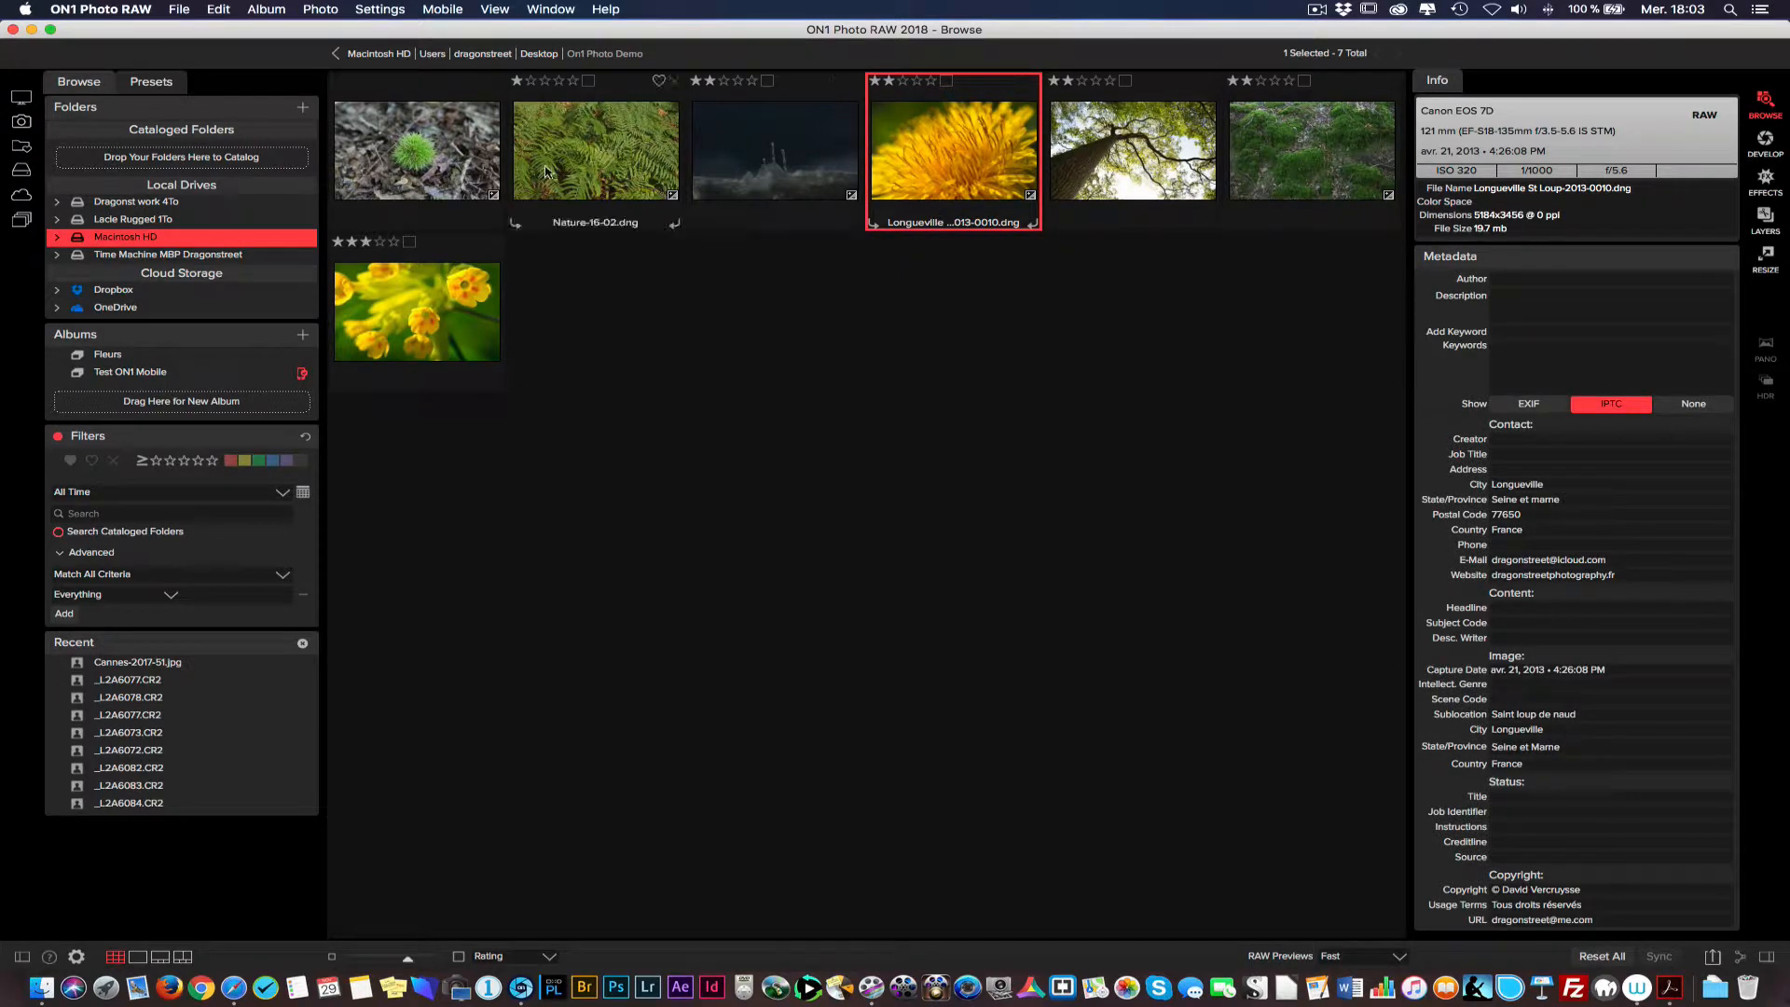
left_click(429, 137)
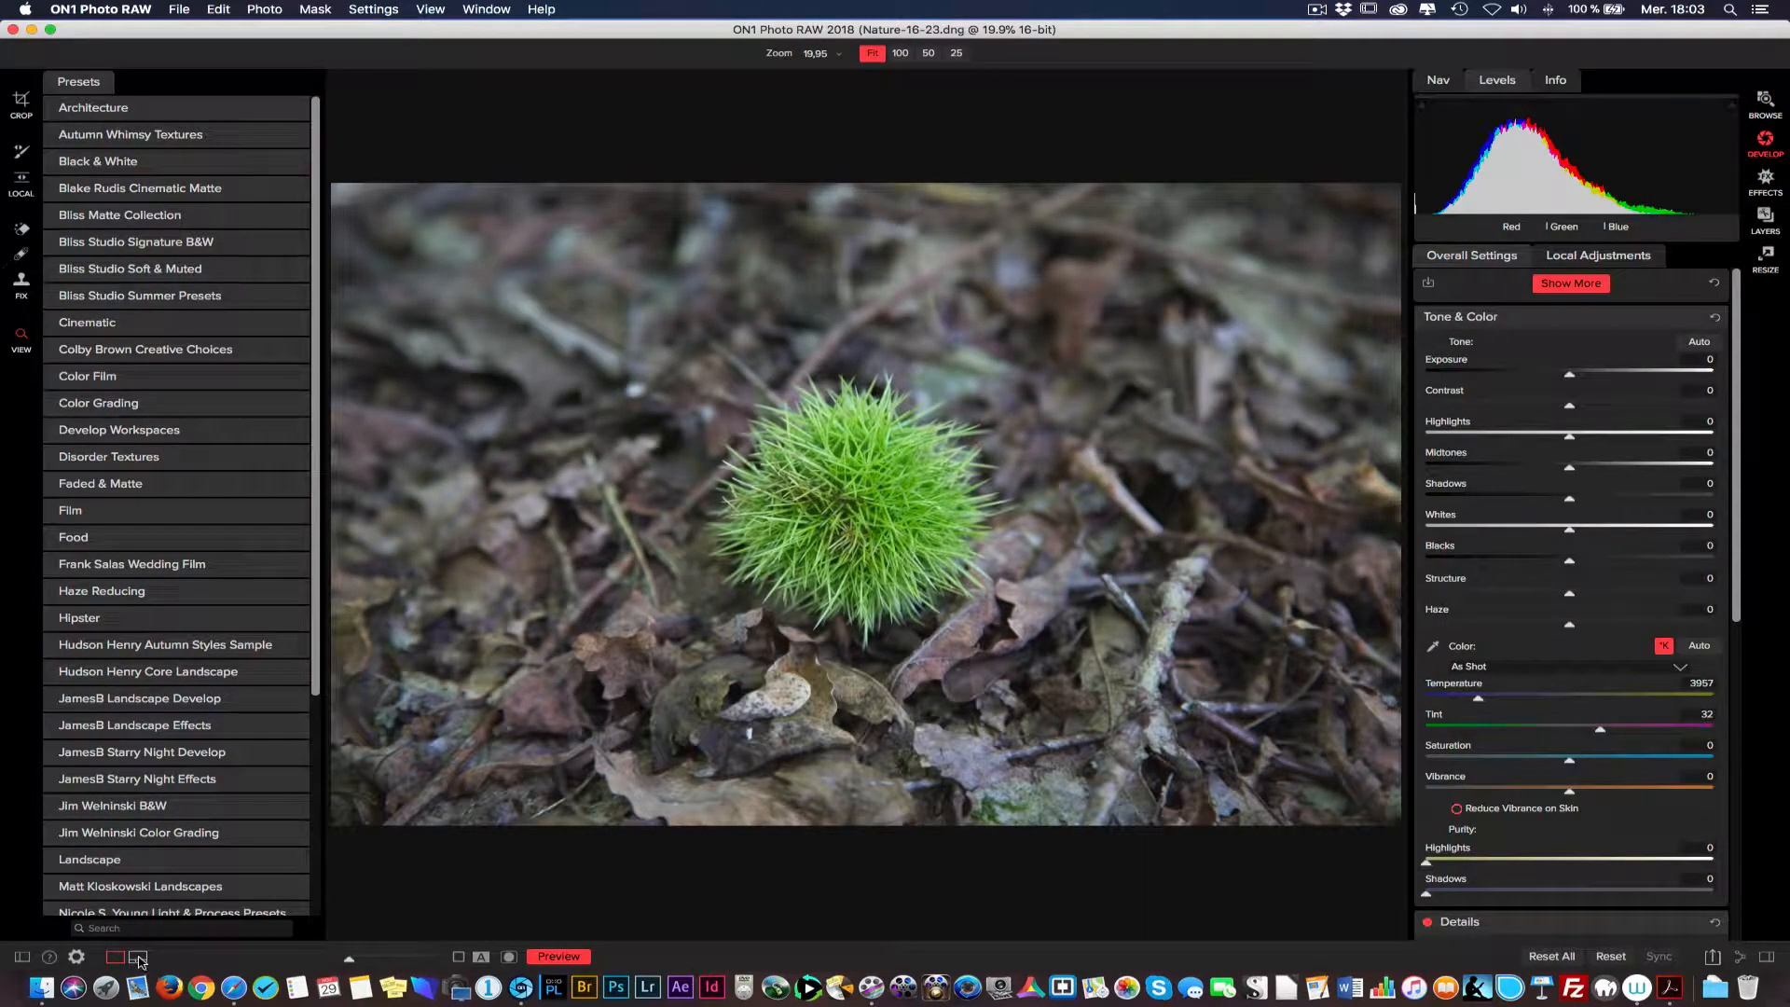
left_click(138, 958)
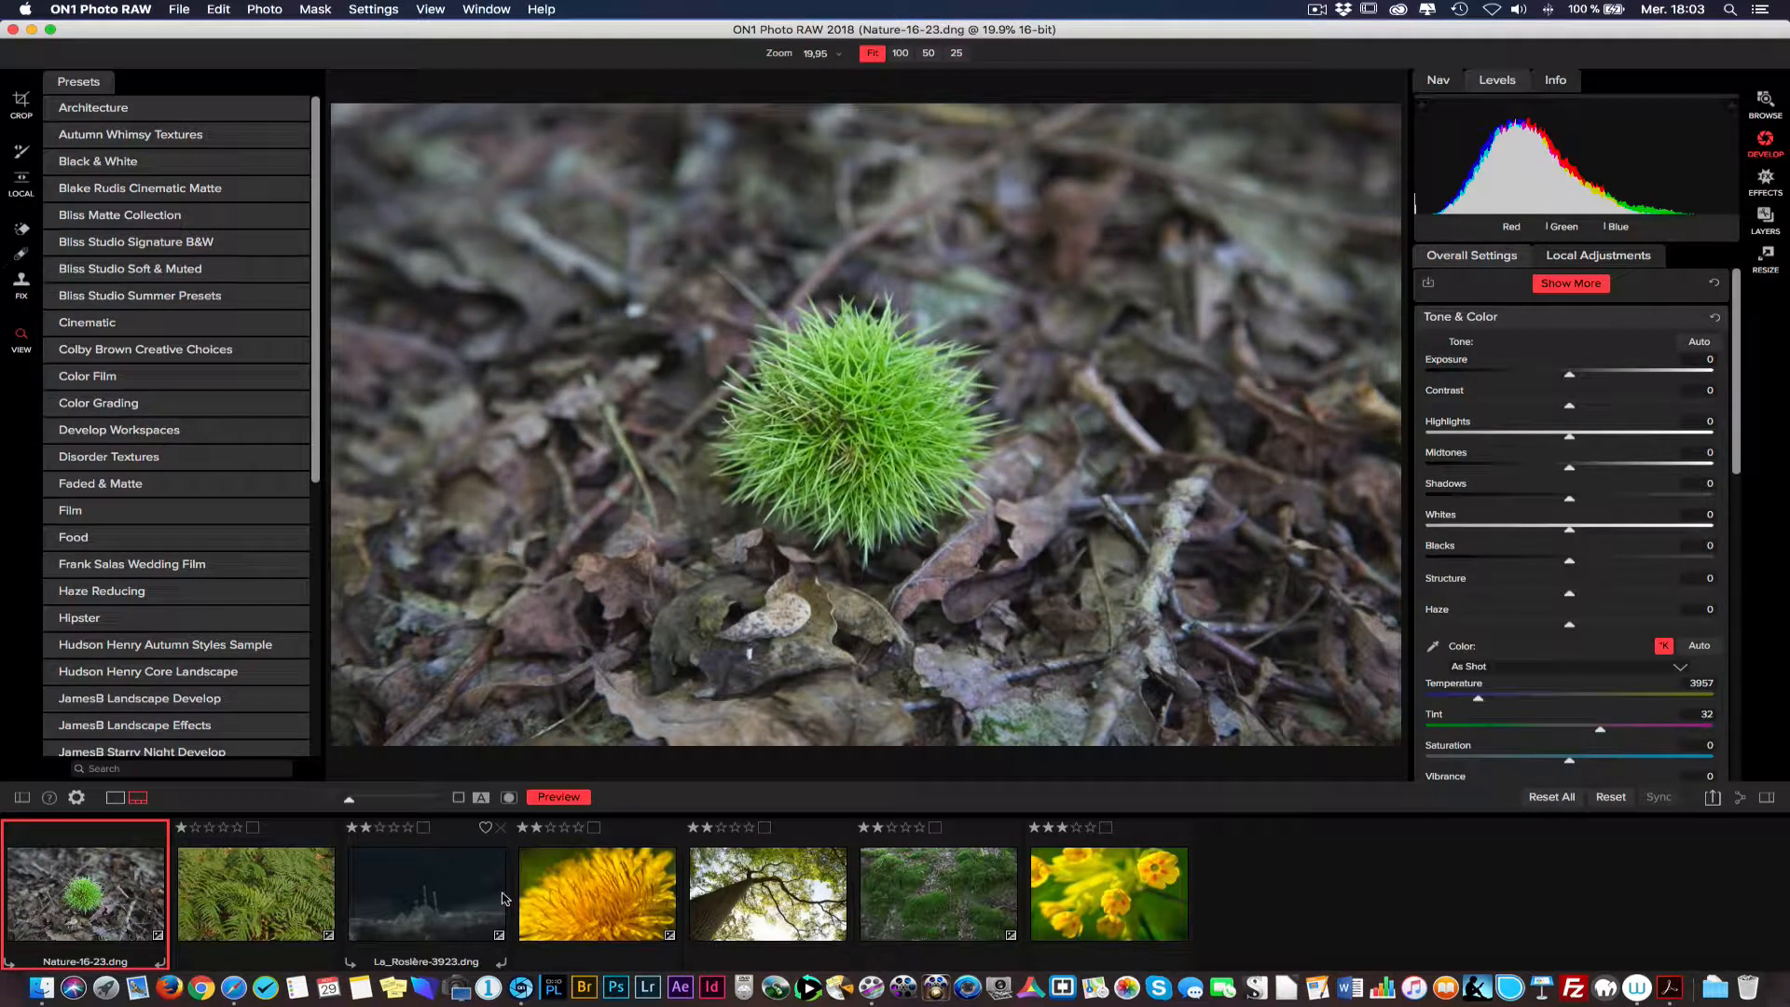
key("e")
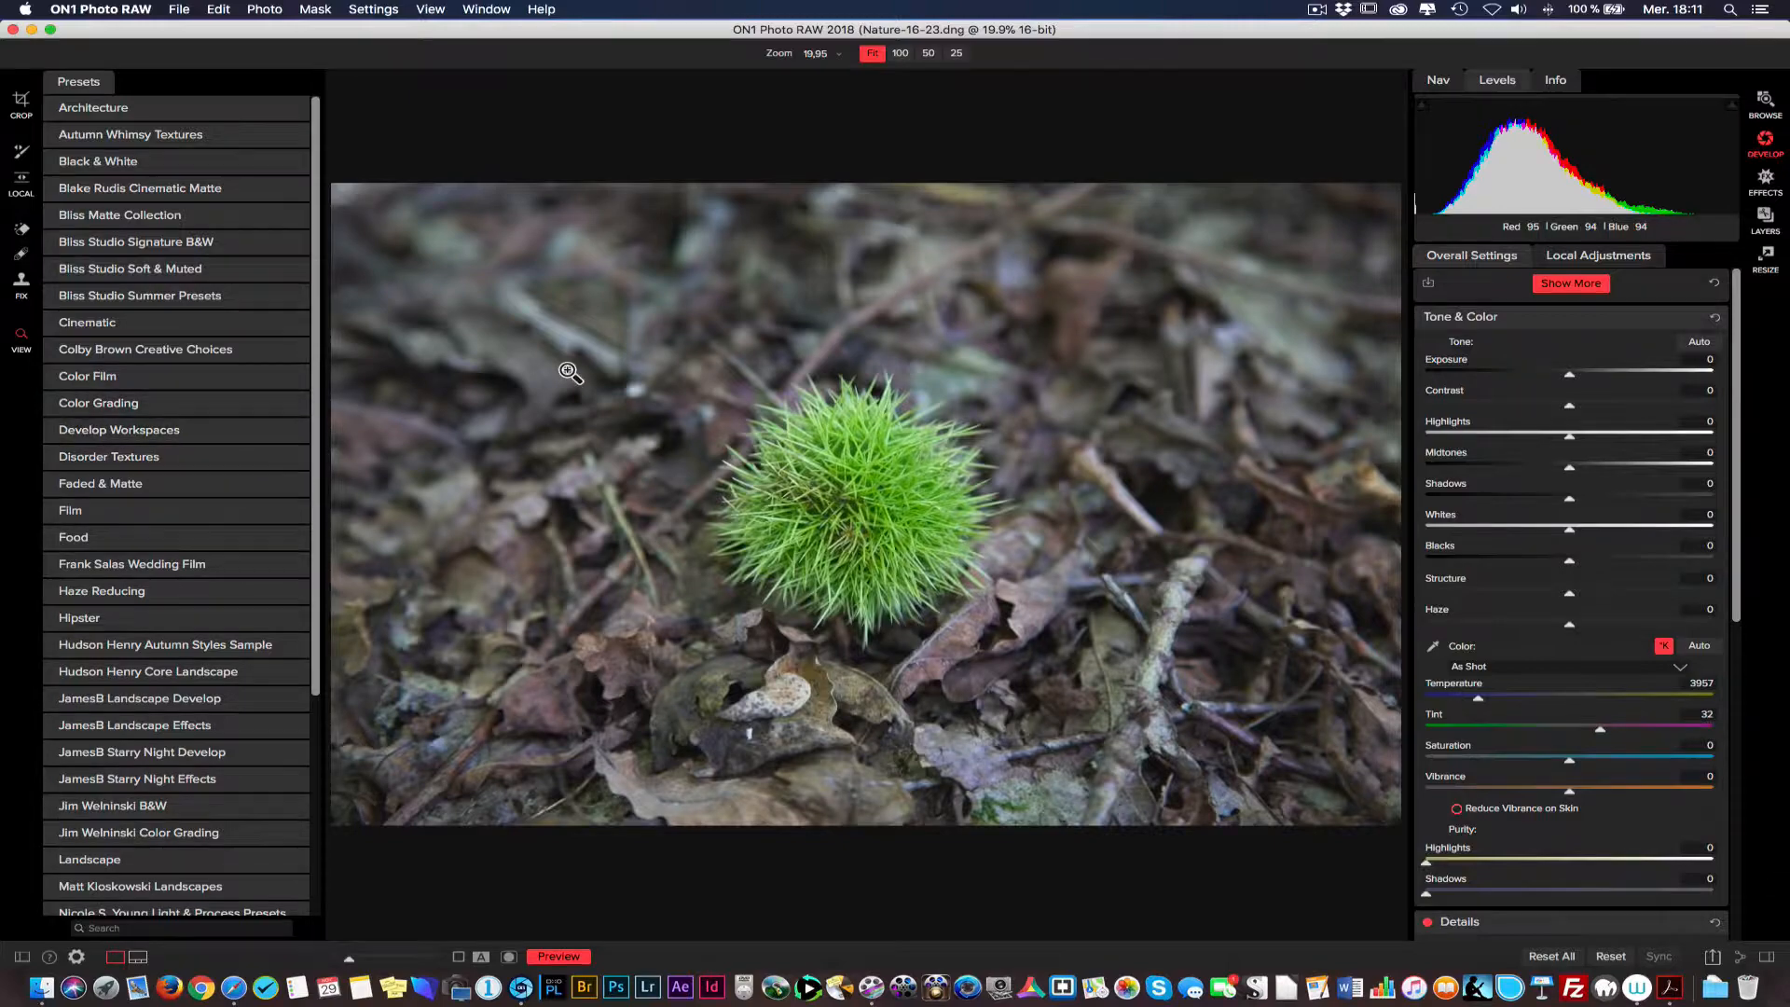
Toggle the presets and adjustment side panels off and on, leaving only the presets panel hidden
key("super+Left")
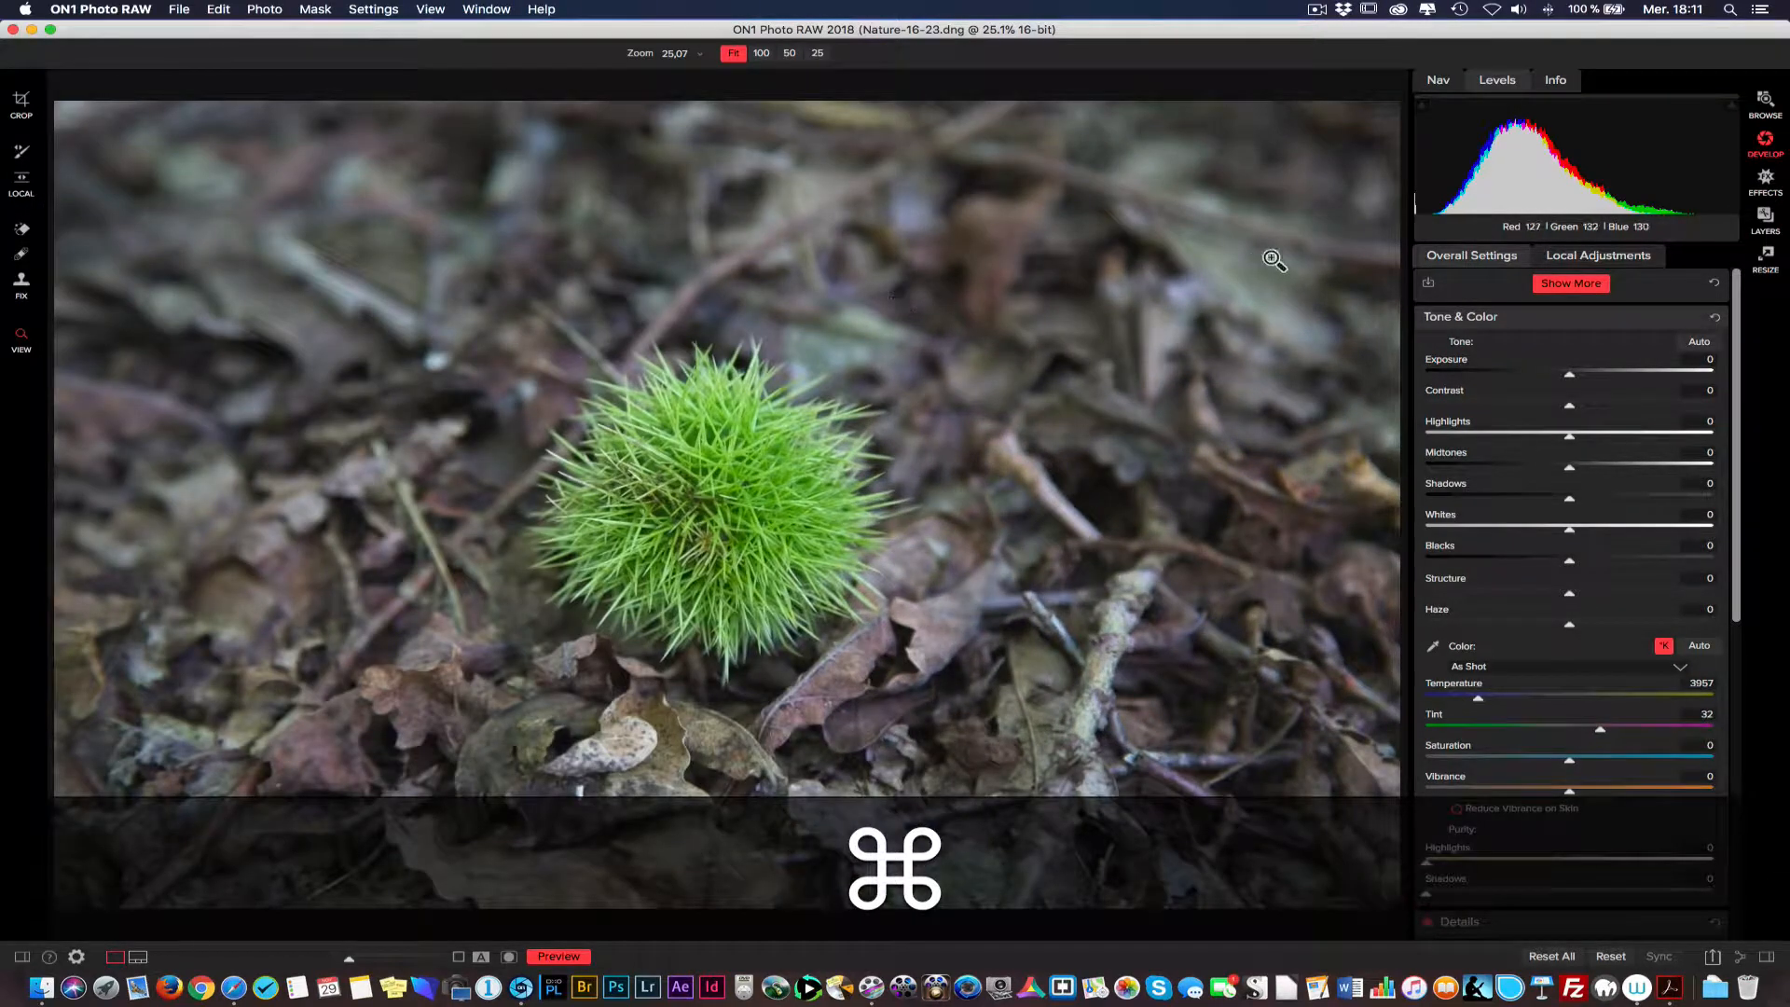
key("super+Right")
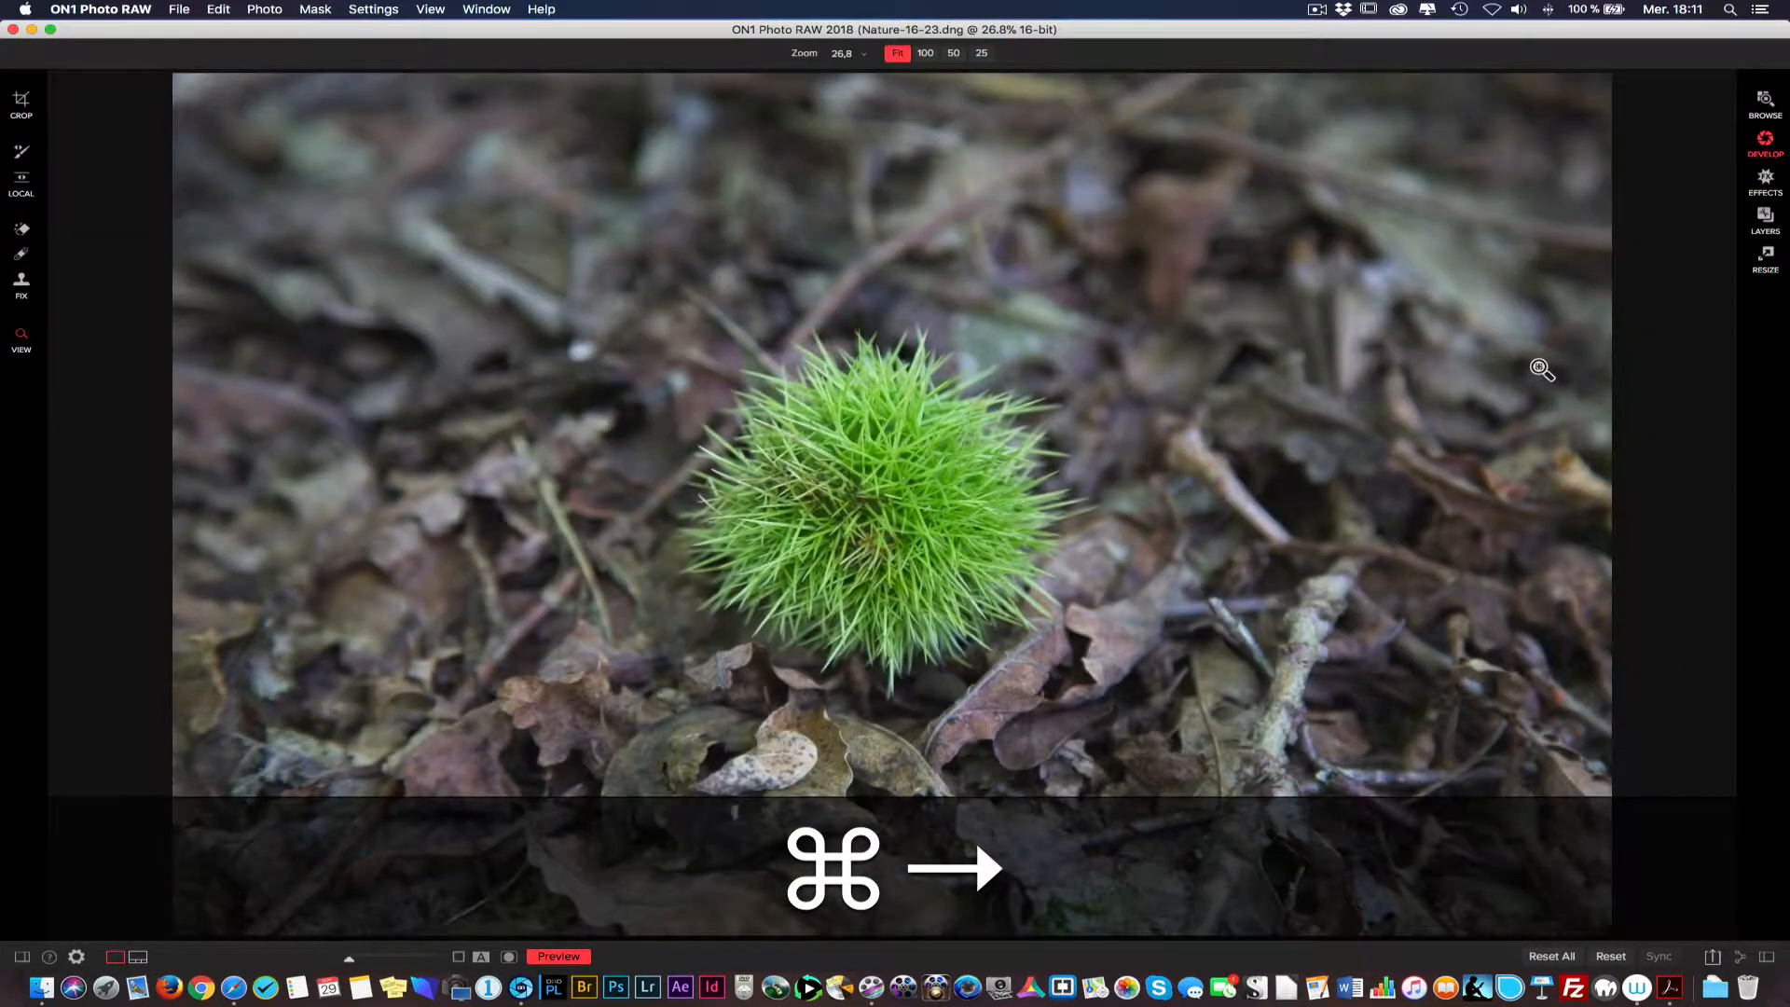
key("super+Right")
key("super+Left")
key("super+Left")
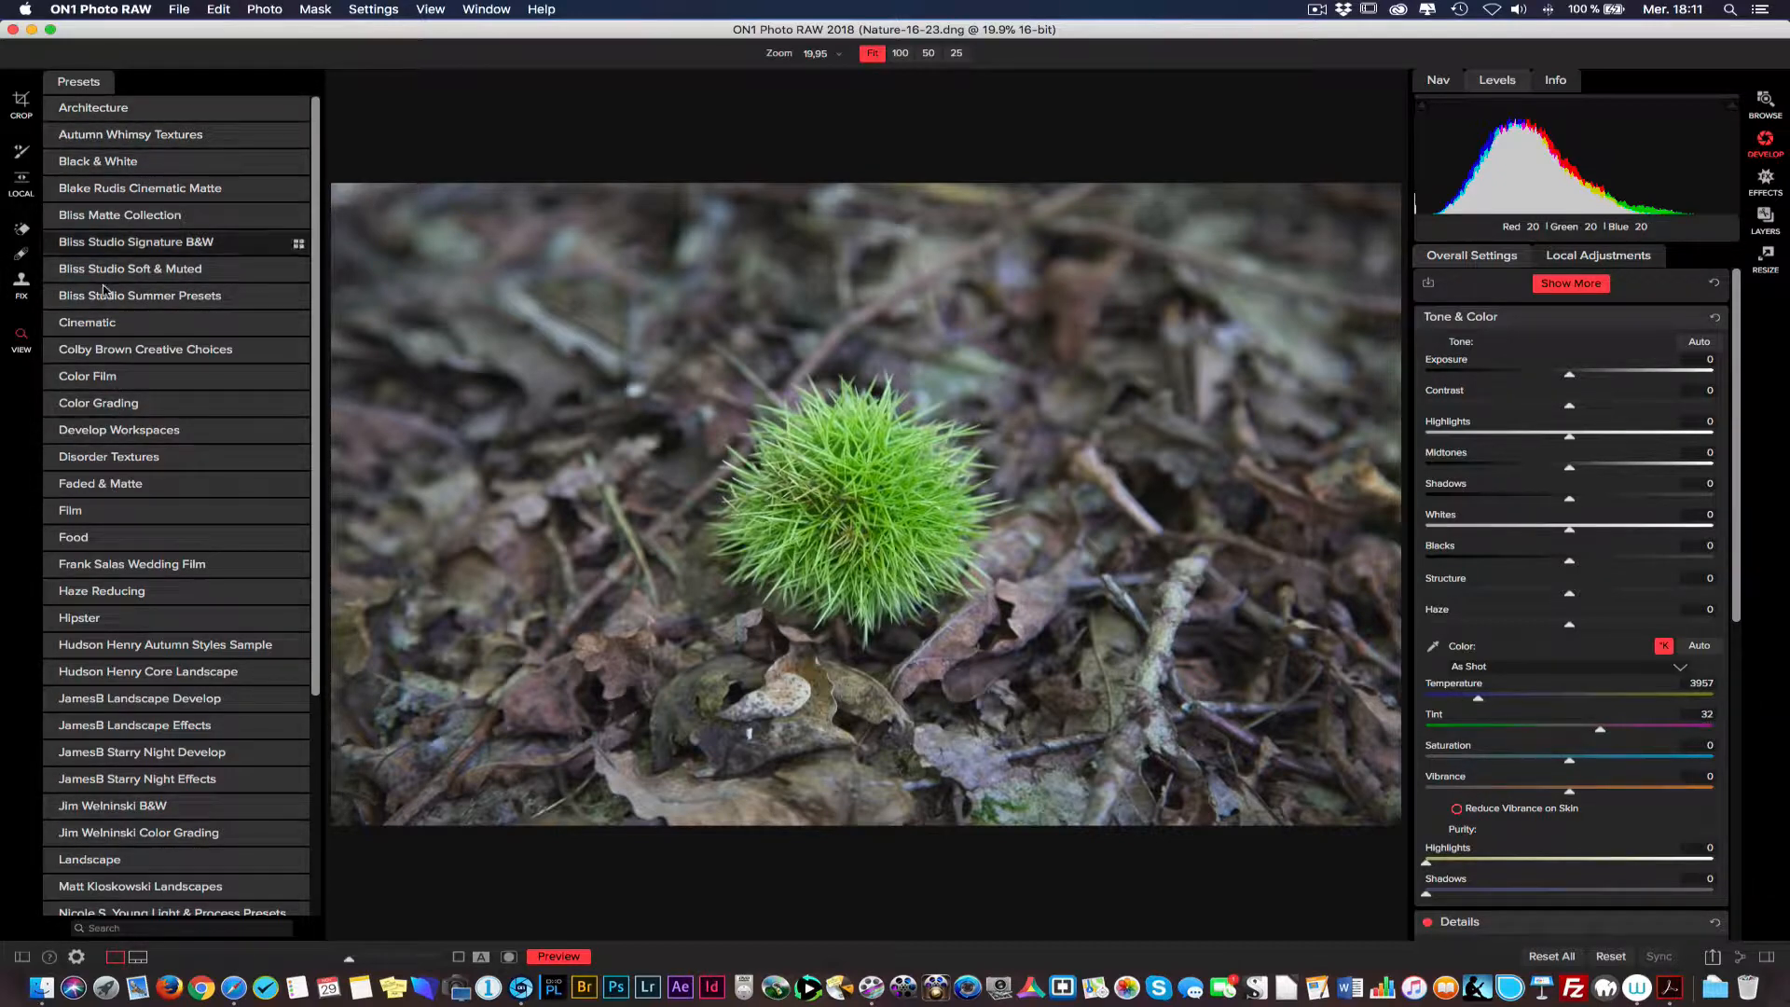
key("super")
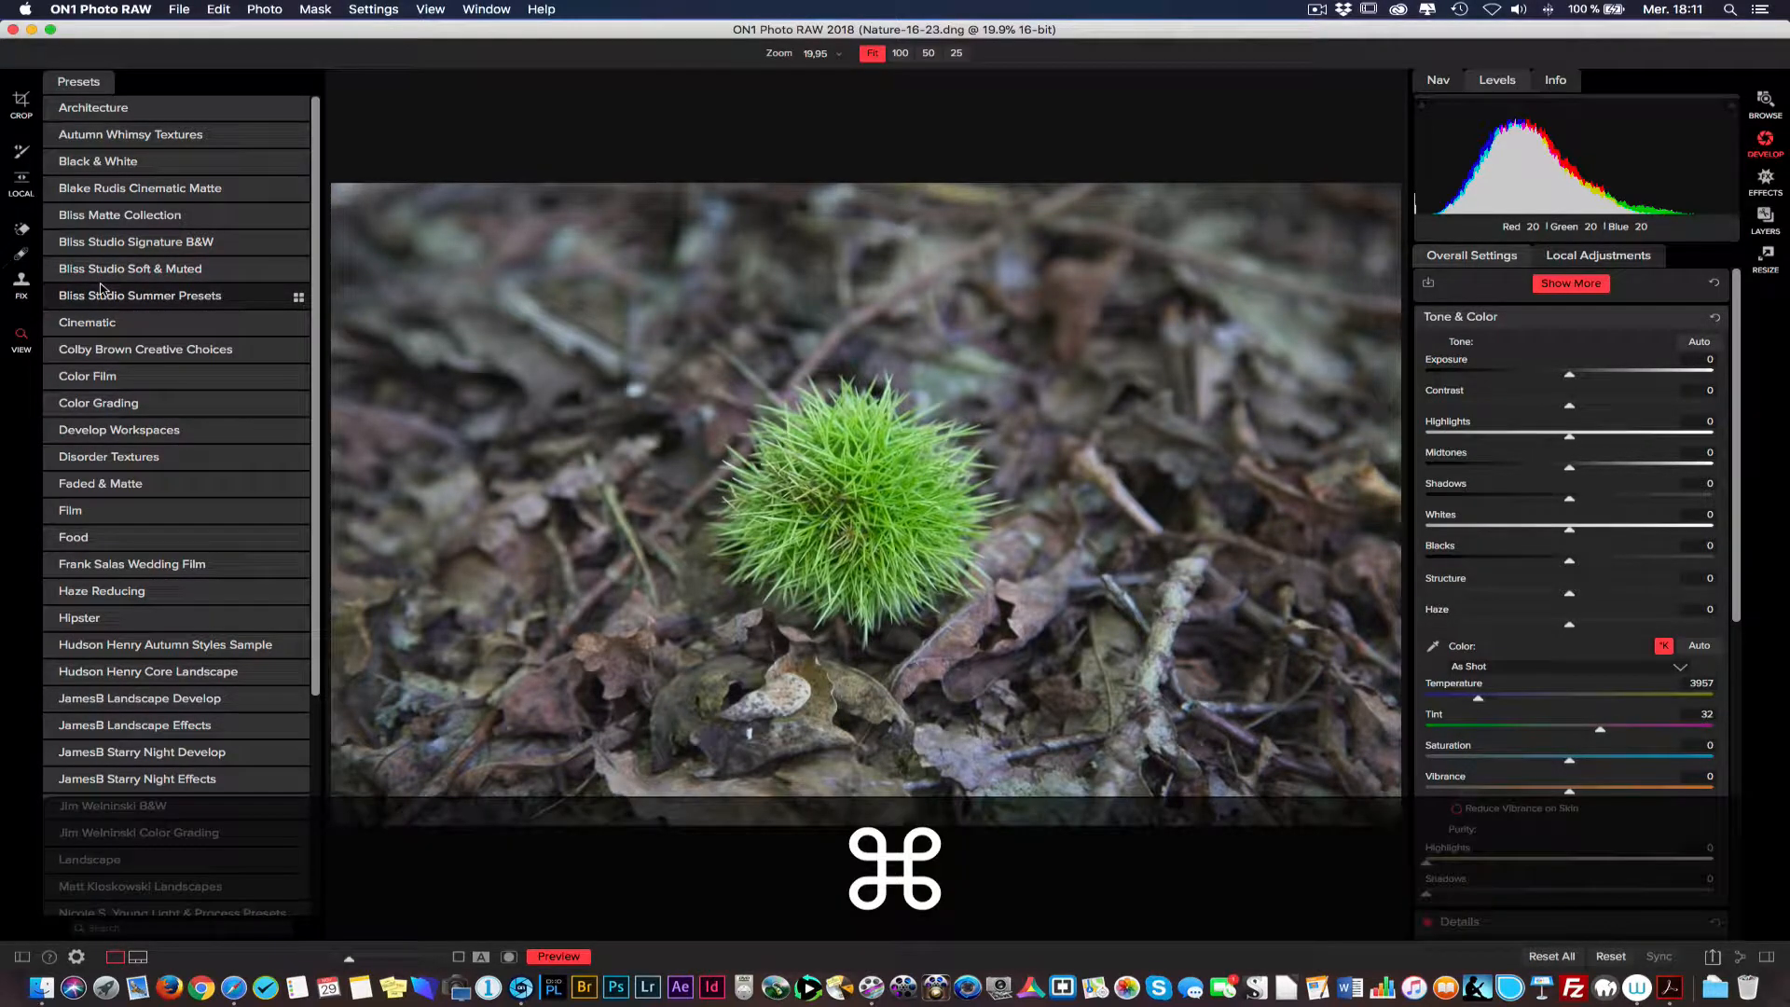
key("super+Left")
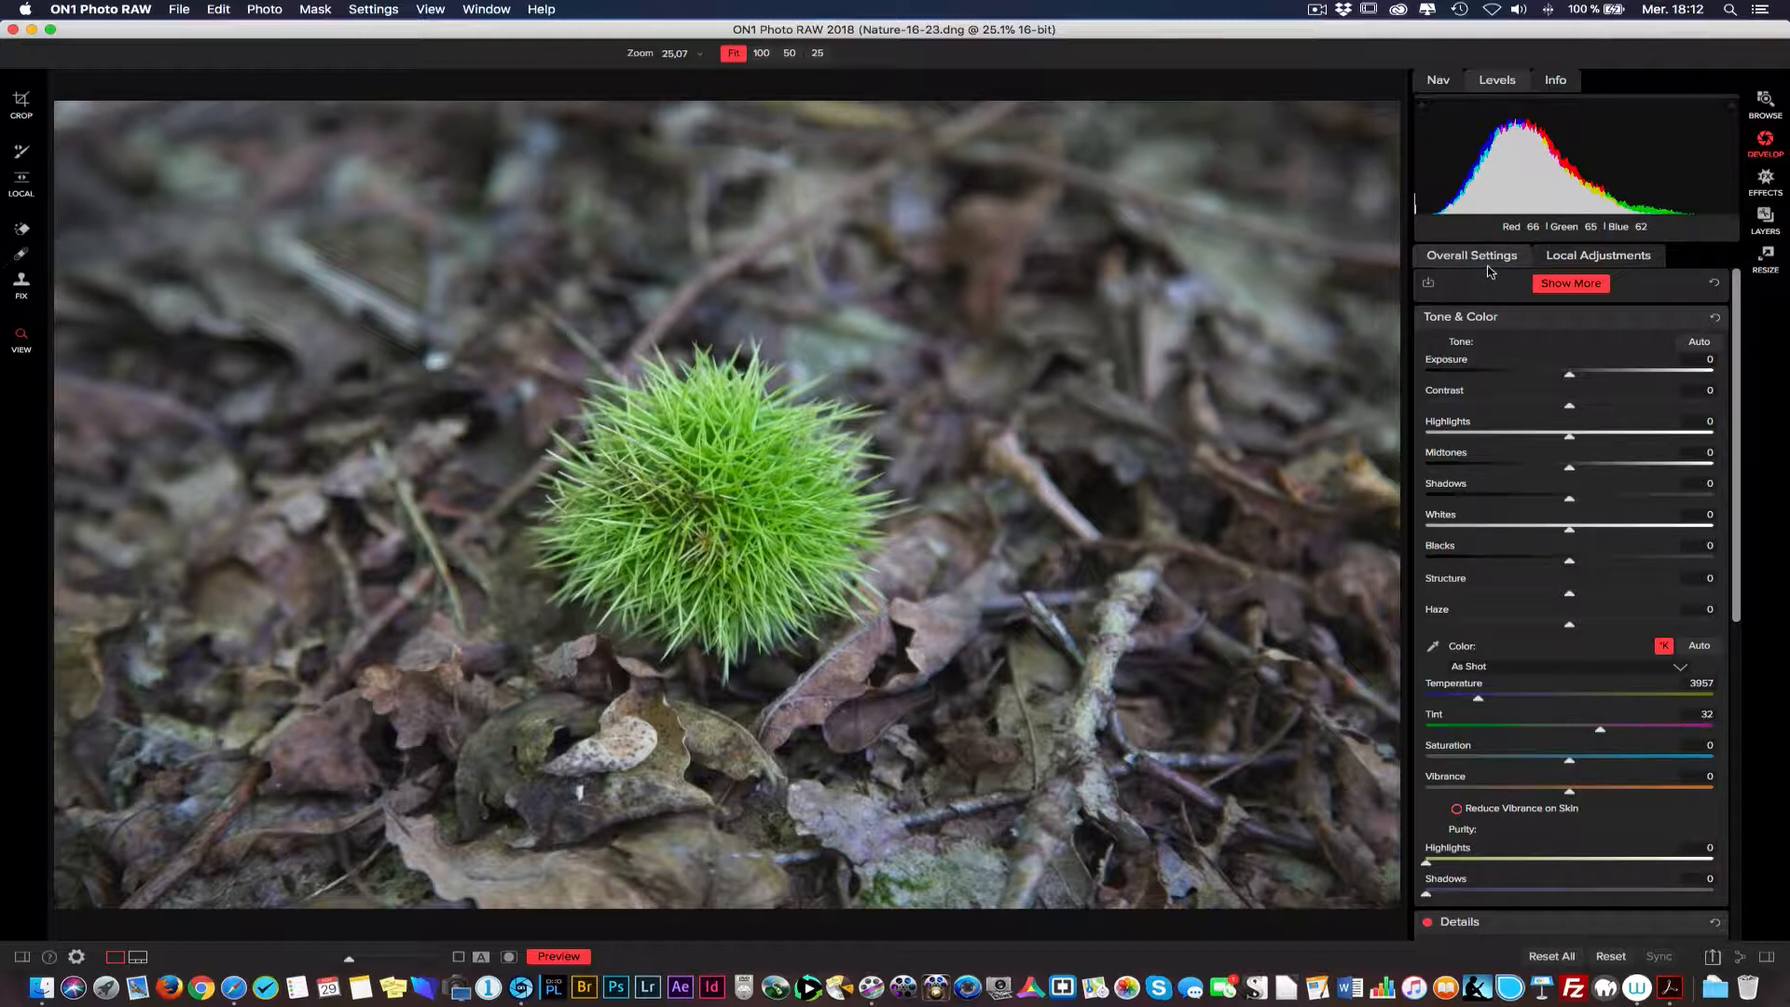
Use the Nav preview to inspect the burr photo at 100 and 50 percent, move the viewed area, and return to Fit
left_click(1438, 80)
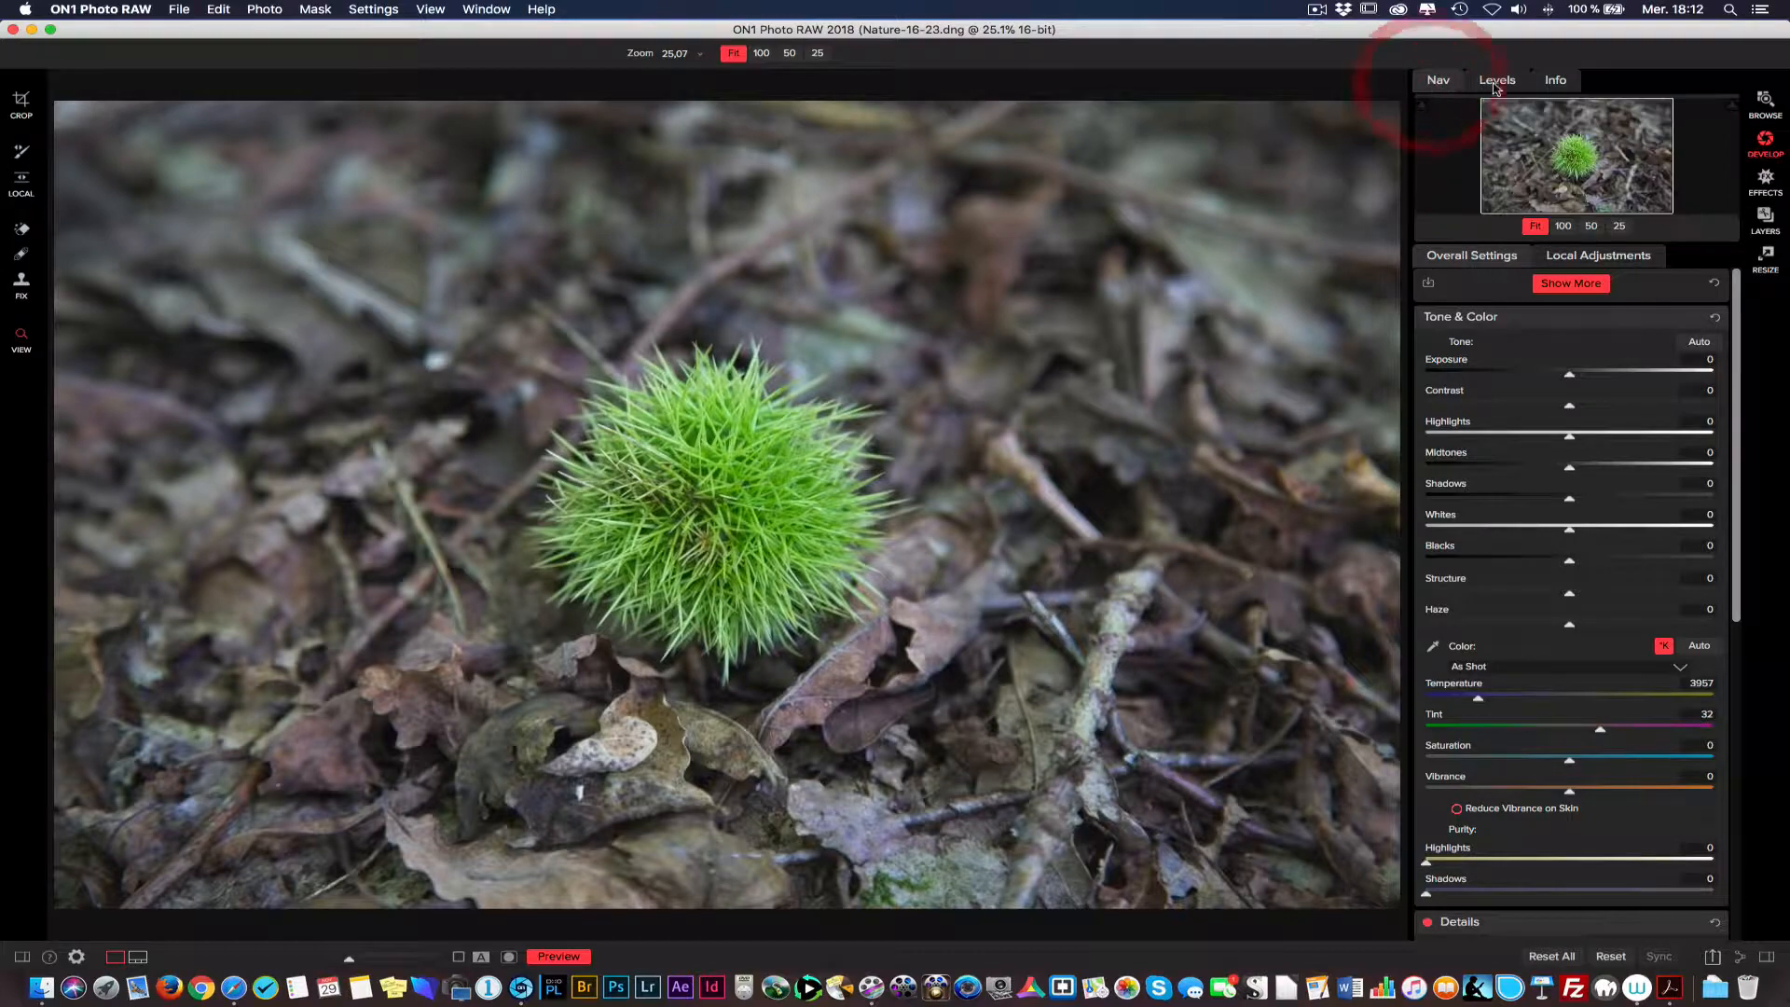
left_click(1564, 226)
left_click(1591, 226)
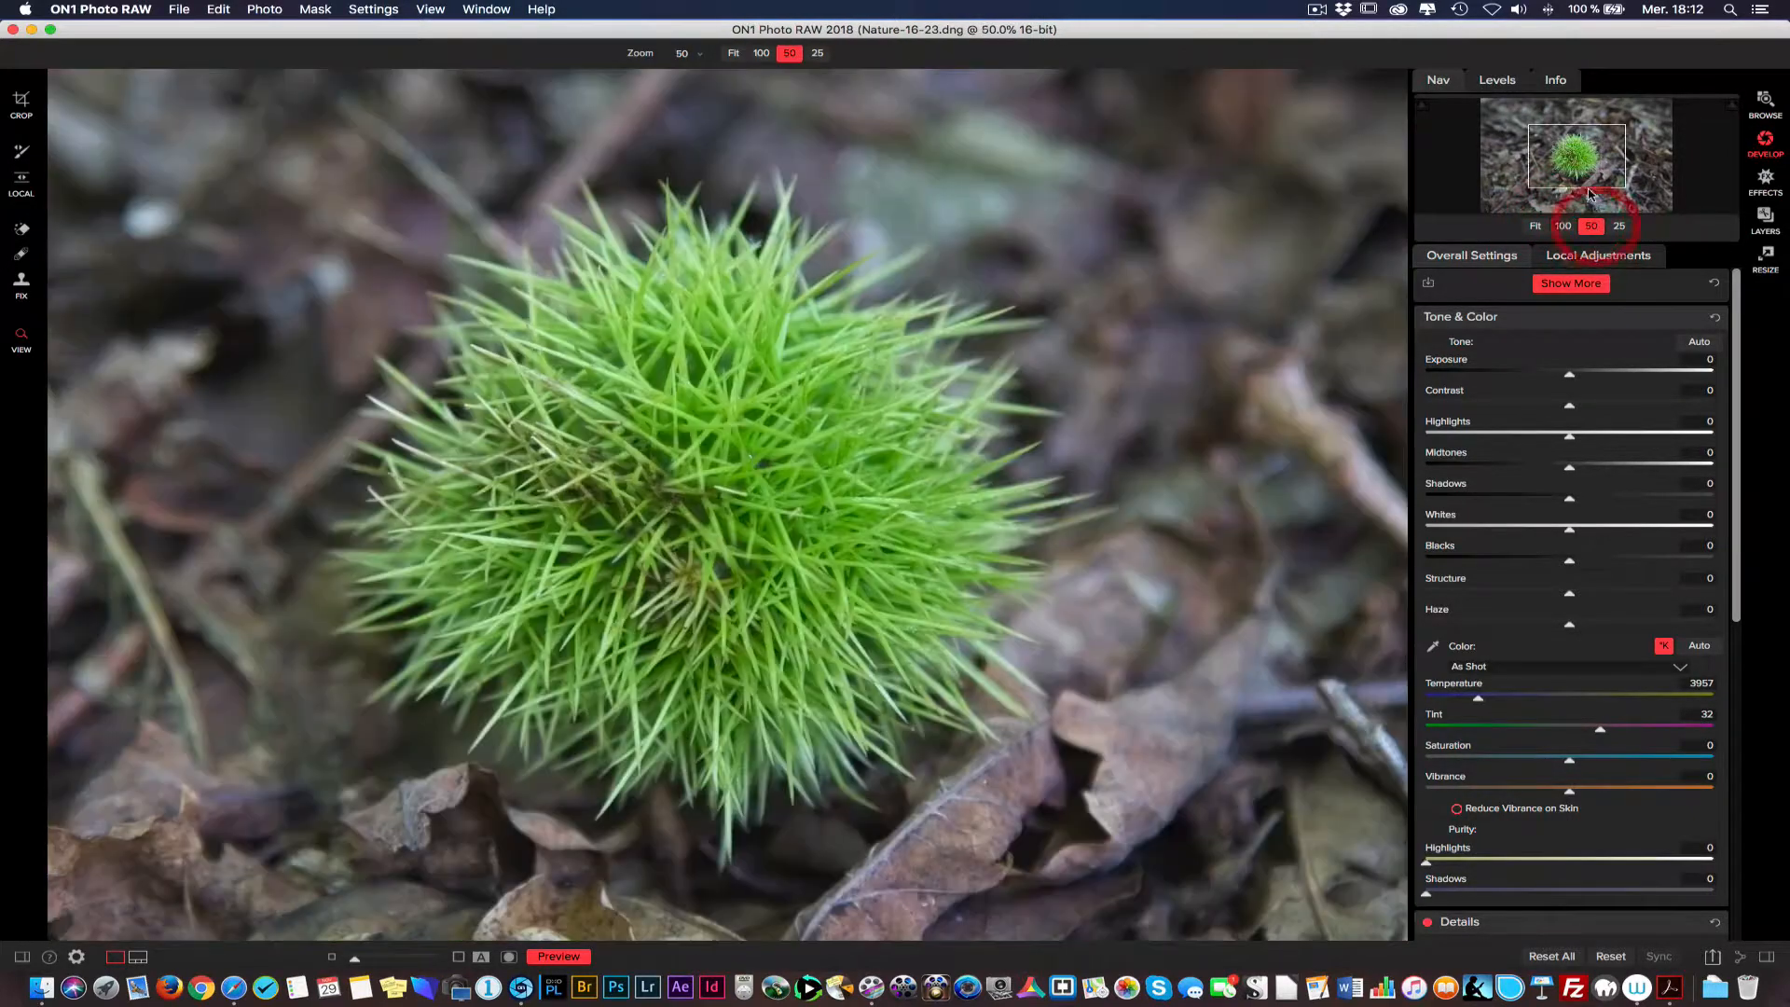
left_click(1554, 160)
mouse_move(1554, 161)
left_mouse_down()
mouse_move(1552, 141)
mouse_move(1608, 174)
mouse_move(1563, 176)
mouse_move(1589, 131)
mouse_move(1608, 213)
mouse_move(1575, 177)
left_mouse_up()
left_click(1564, 226)
left_click(1535, 226)
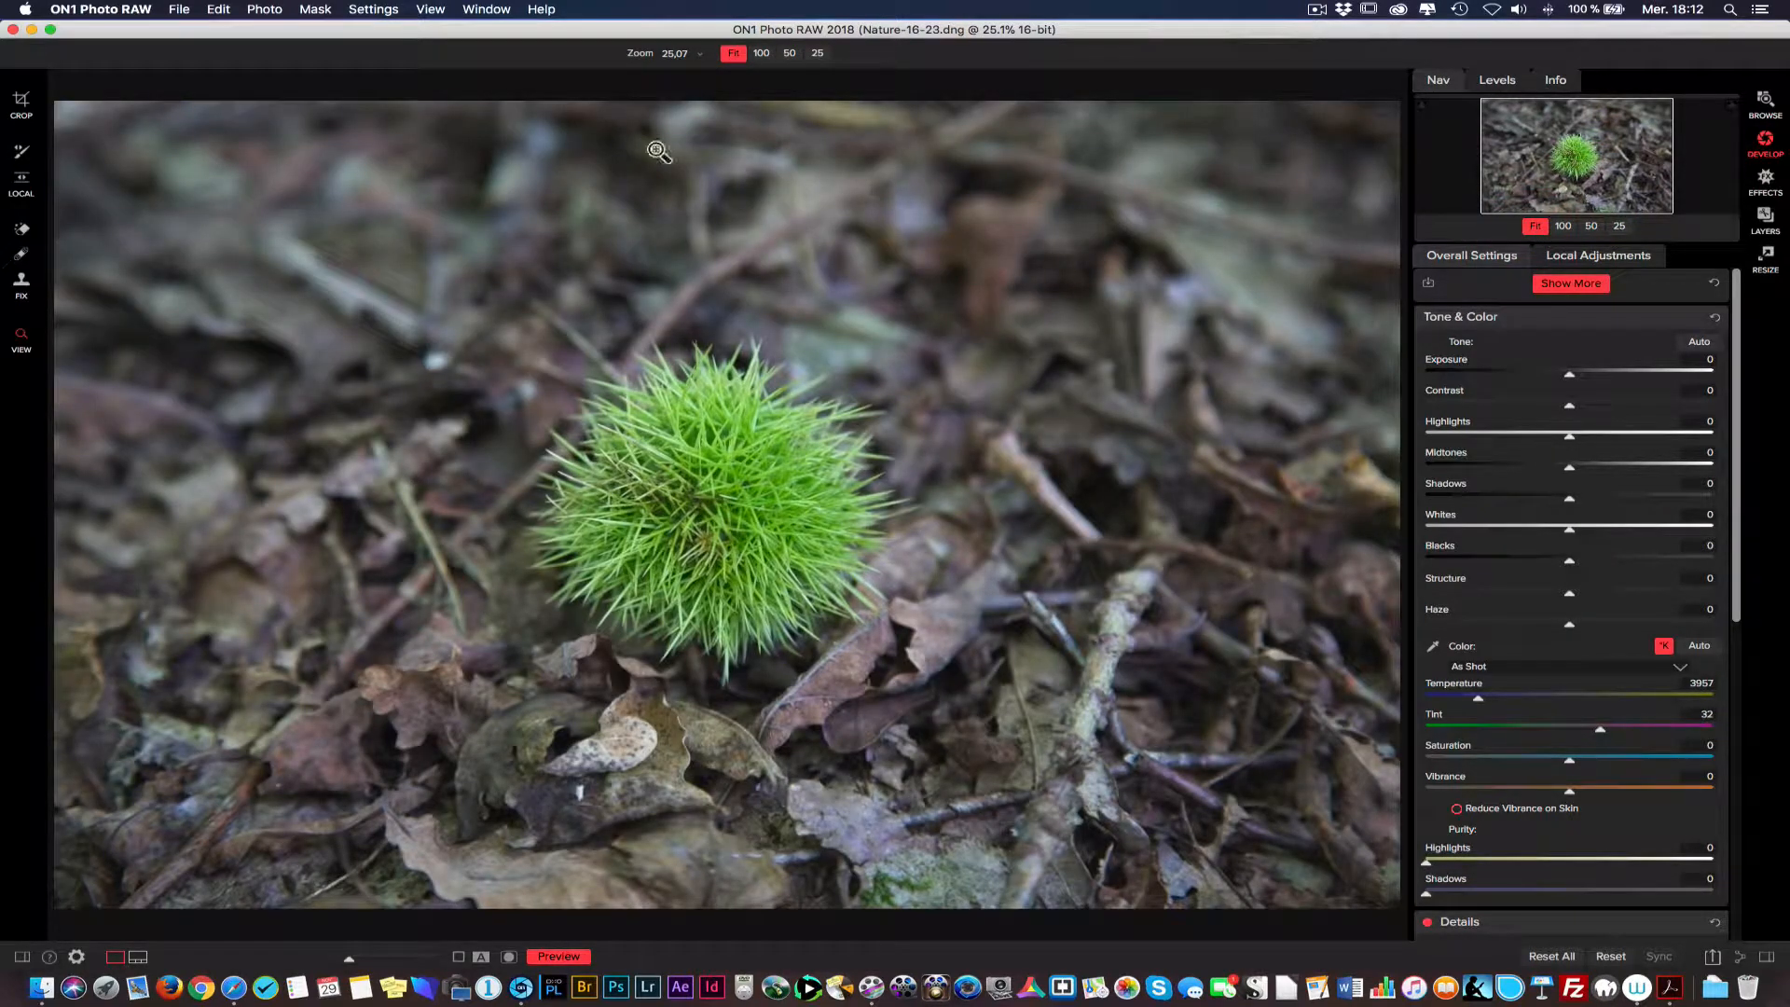
View the photo's Levels histogram and its Info details, then return to the Nav preview
left_click(1501, 81)
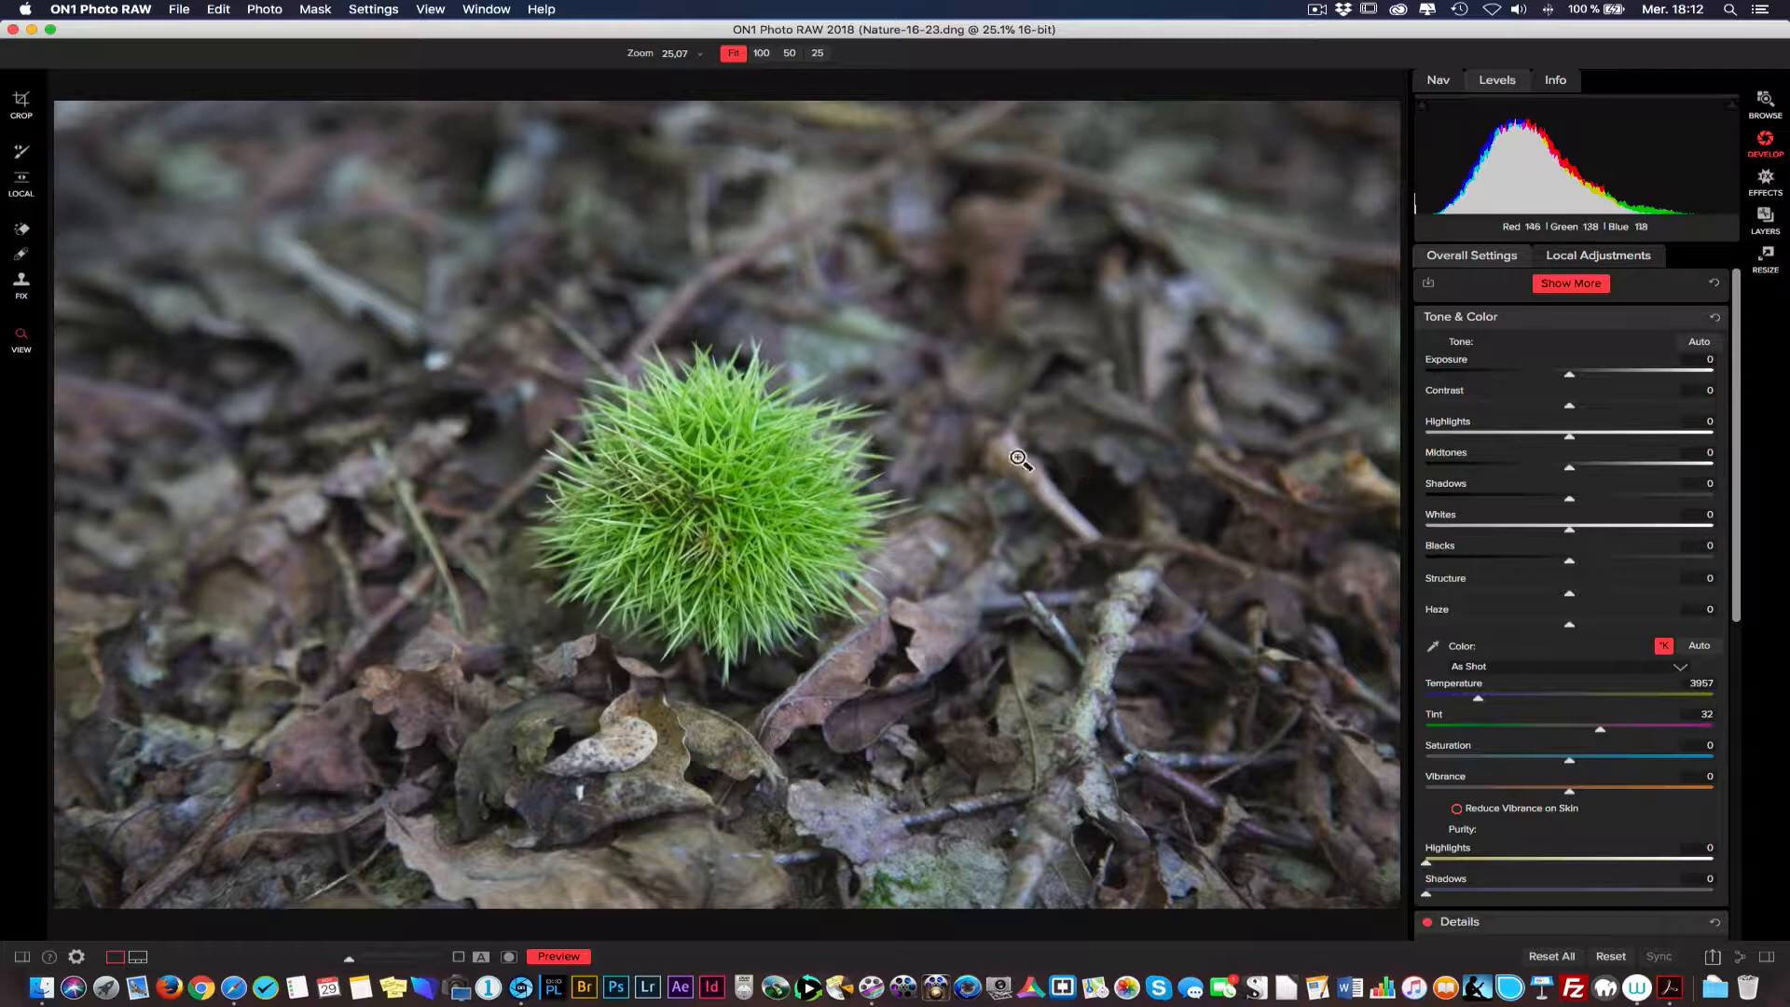
left_click(1555, 82)
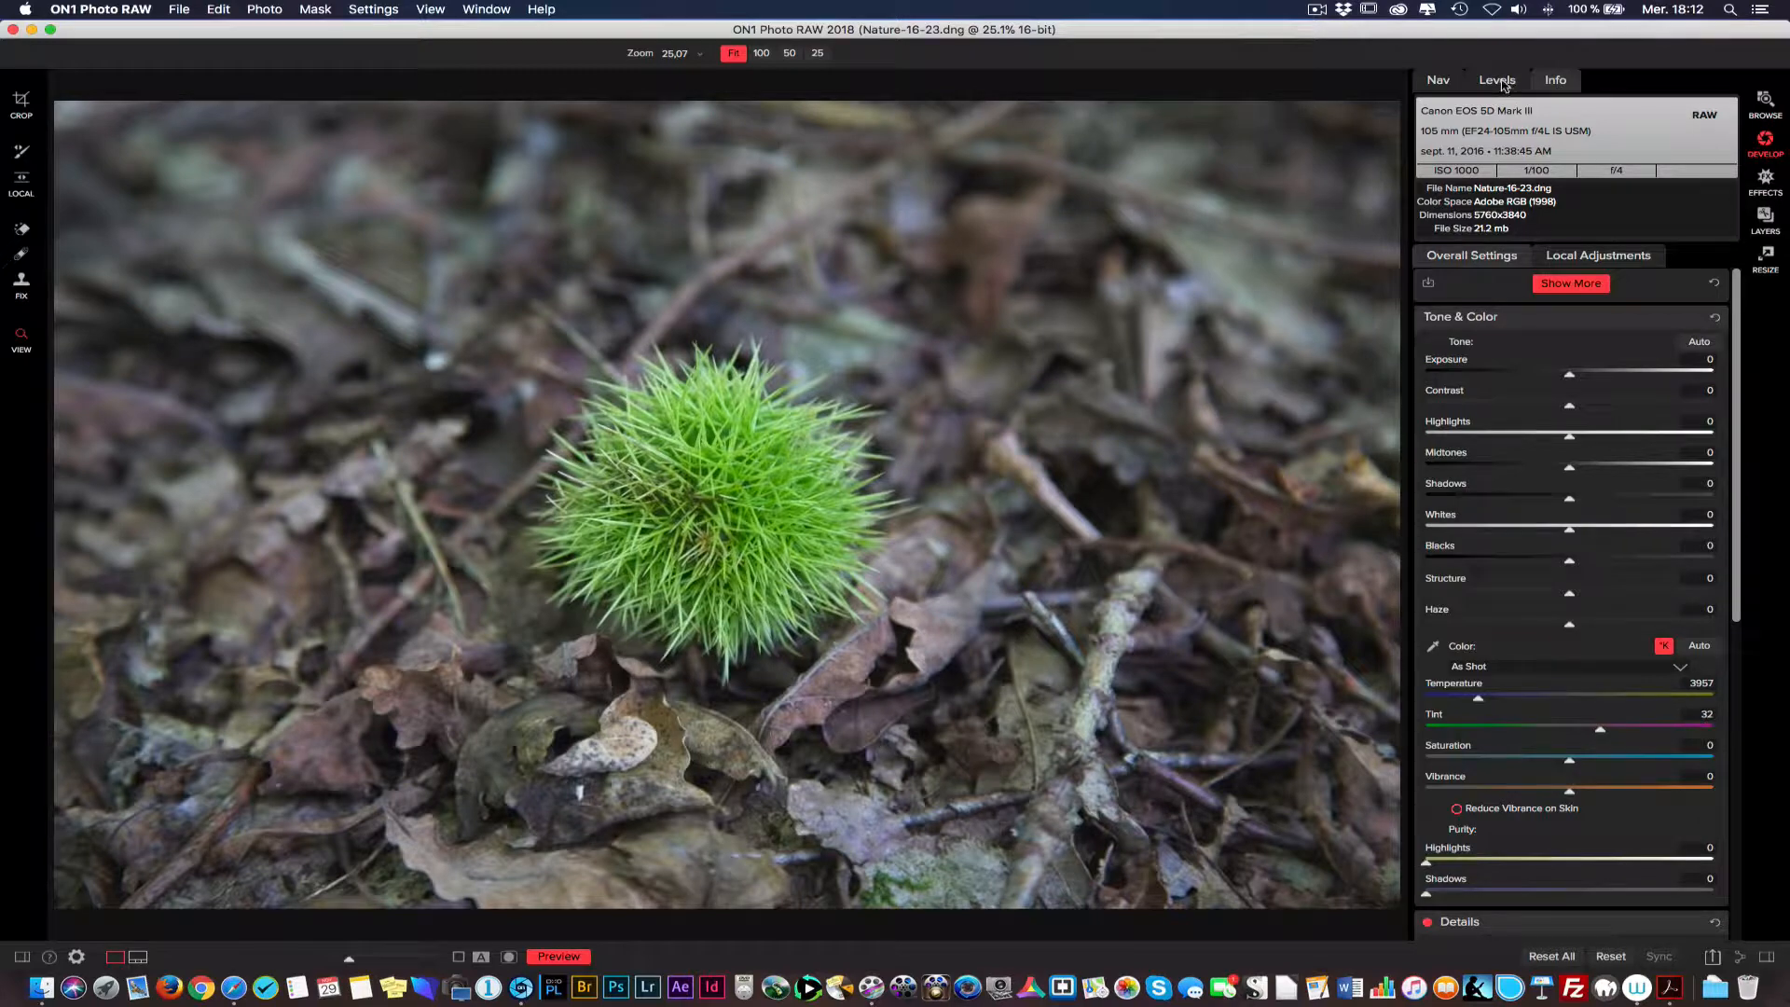
left_click(1439, 80)
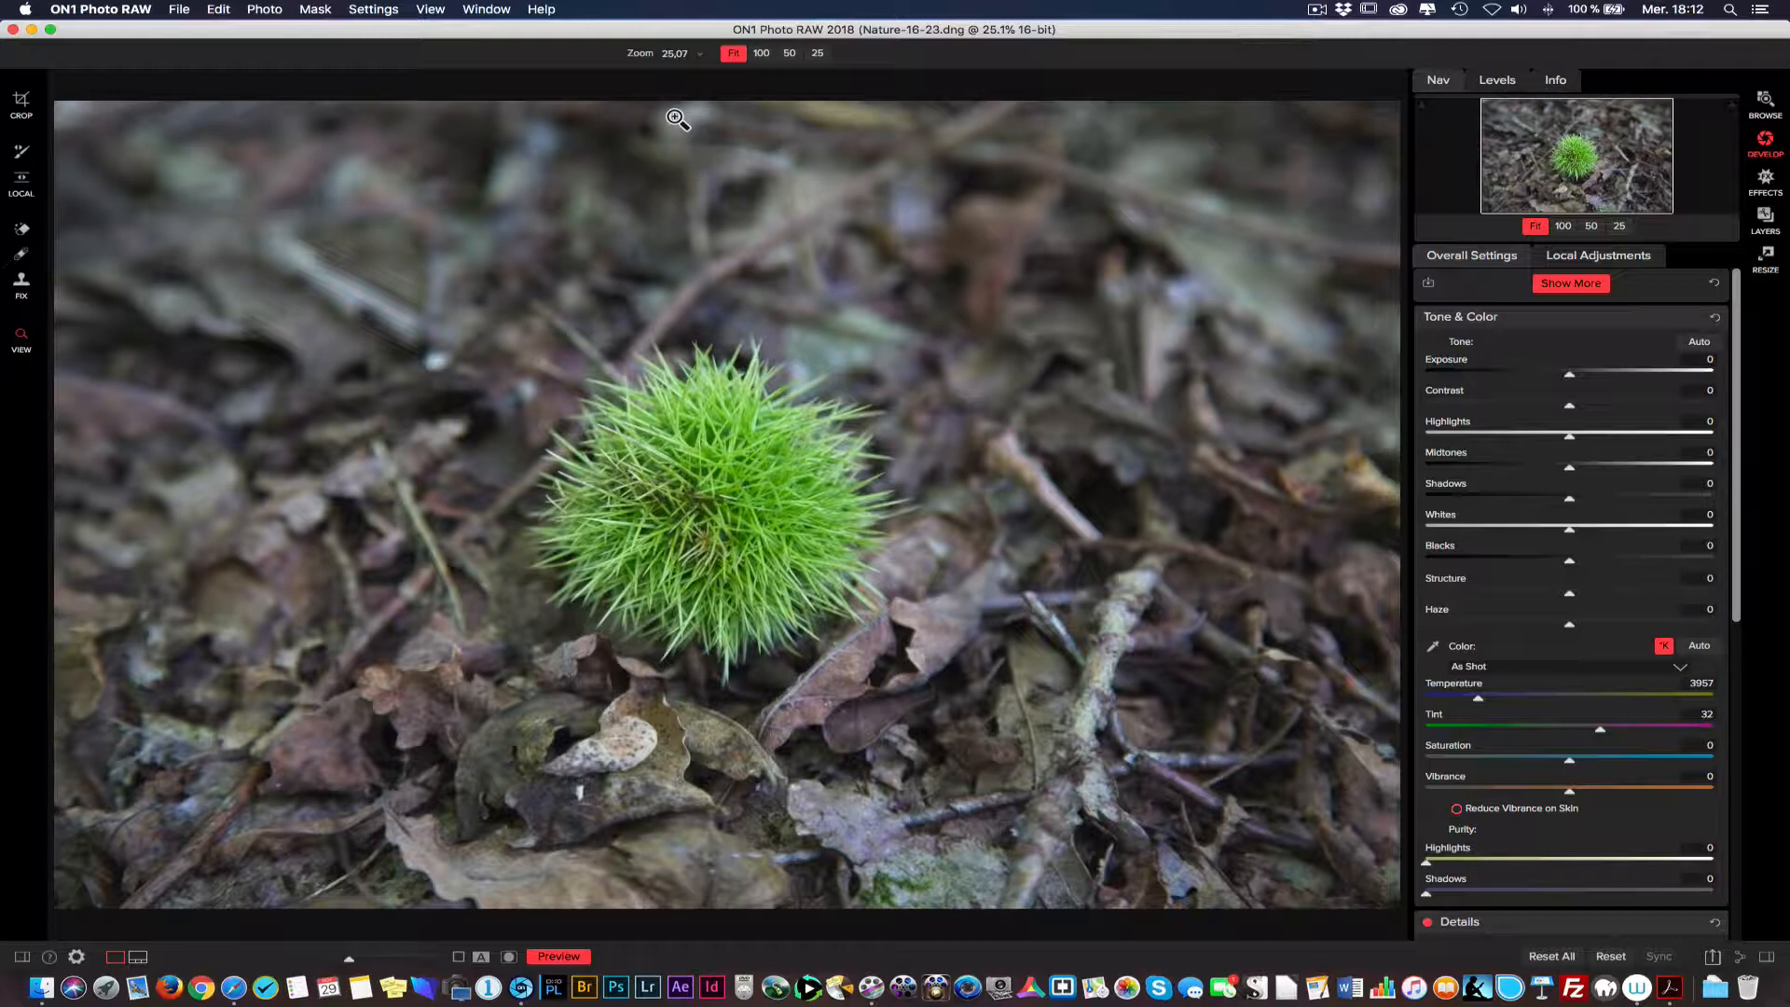
View the burr photo at 100, 50 and 25 percent with the View tool's zoom presets, then return to Fit
left_click(762, 53)
left_click(790, 53)
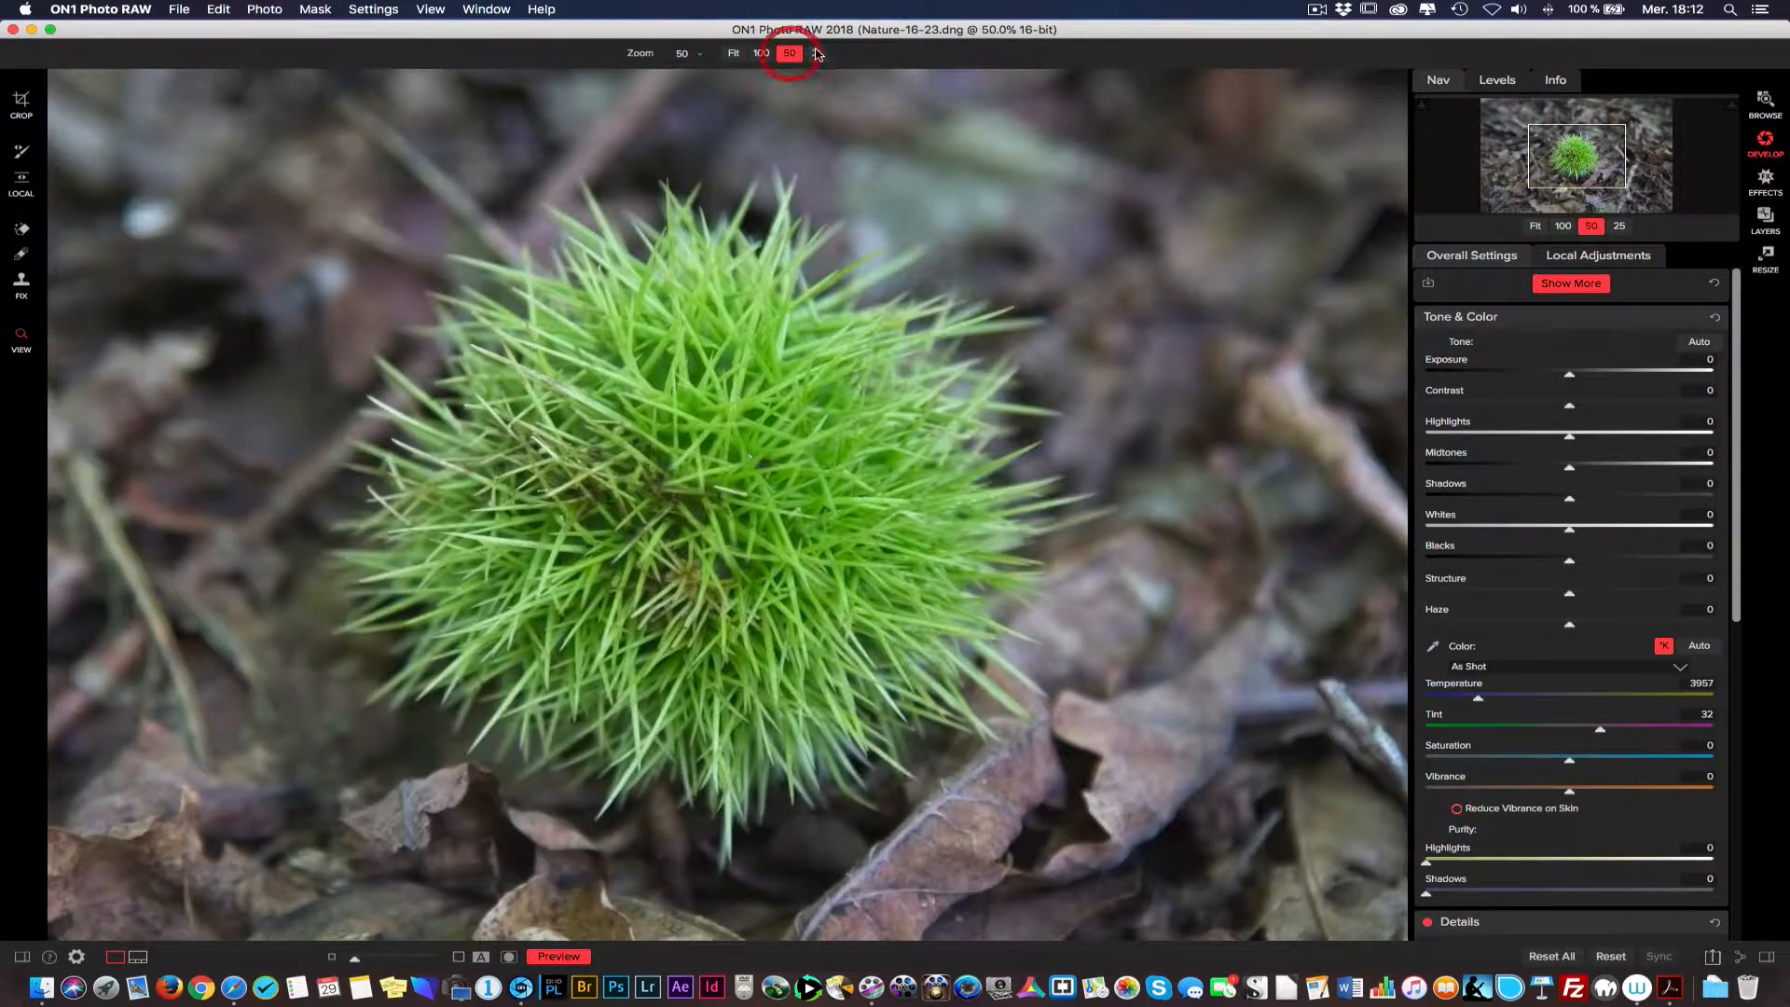
left_click(817, 53)
left_click(745, 55)
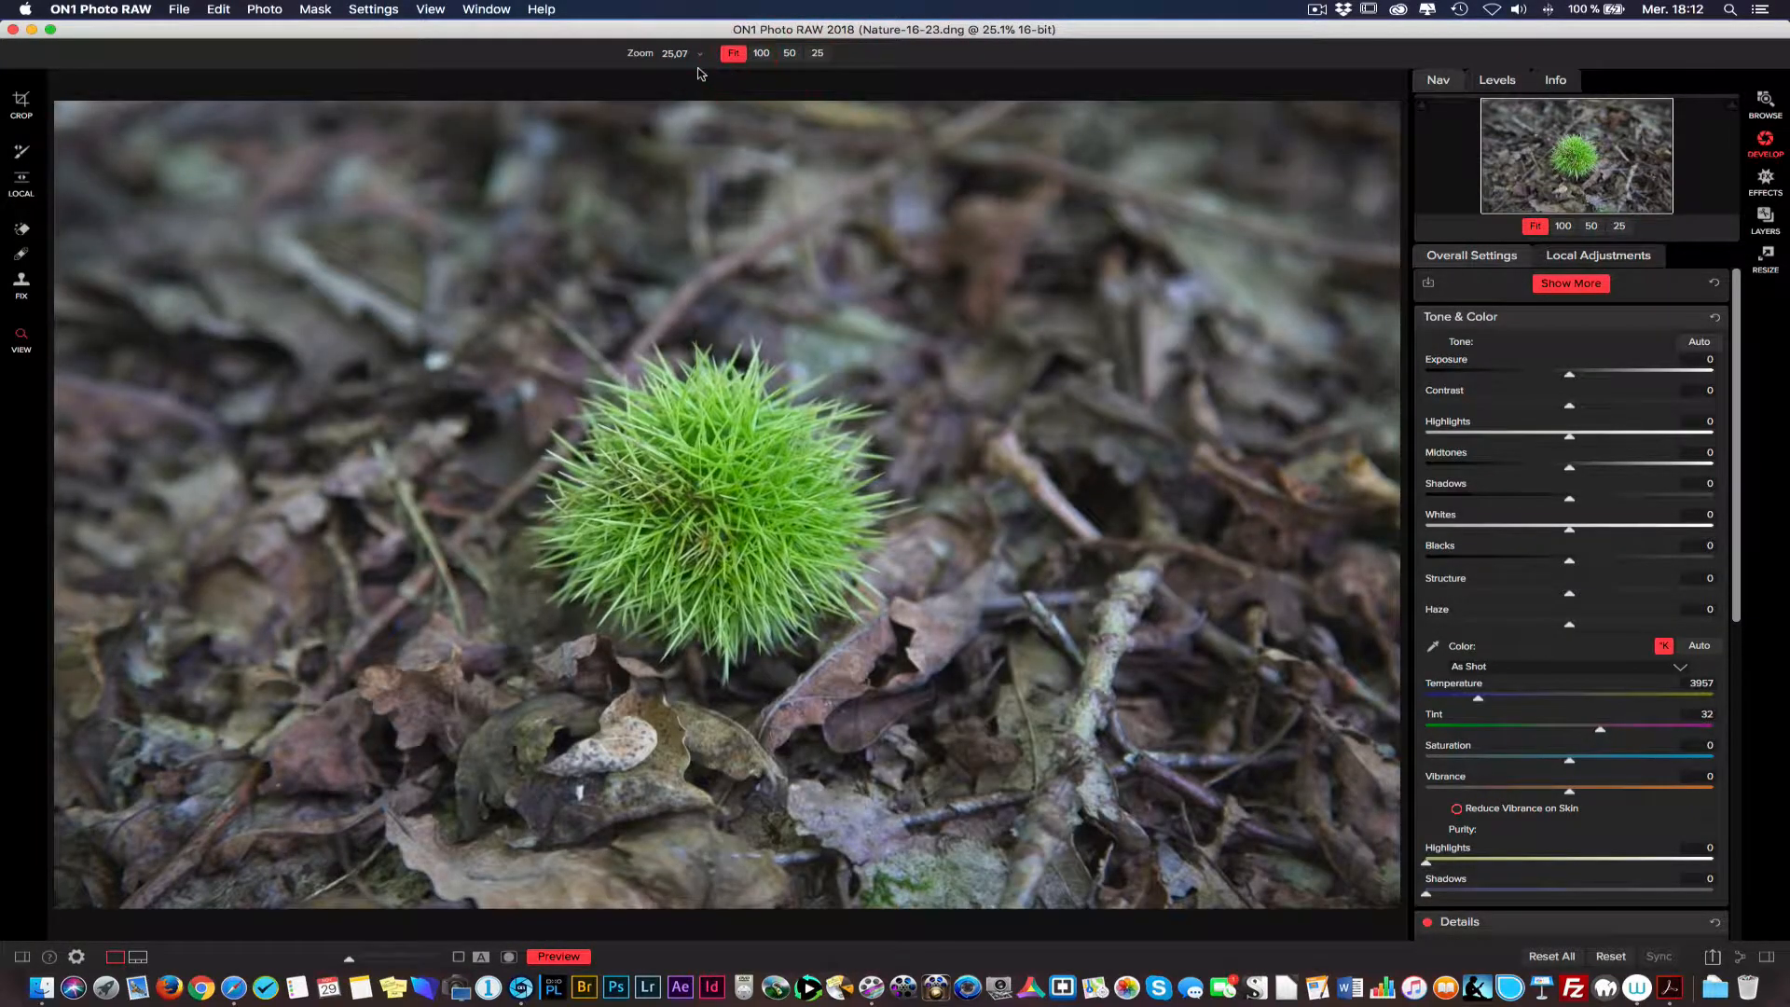
Toggle between Fit and 100 percent directly on the photo, moving the magnified area around the burr, then return to Fit
left_click(901, 447)
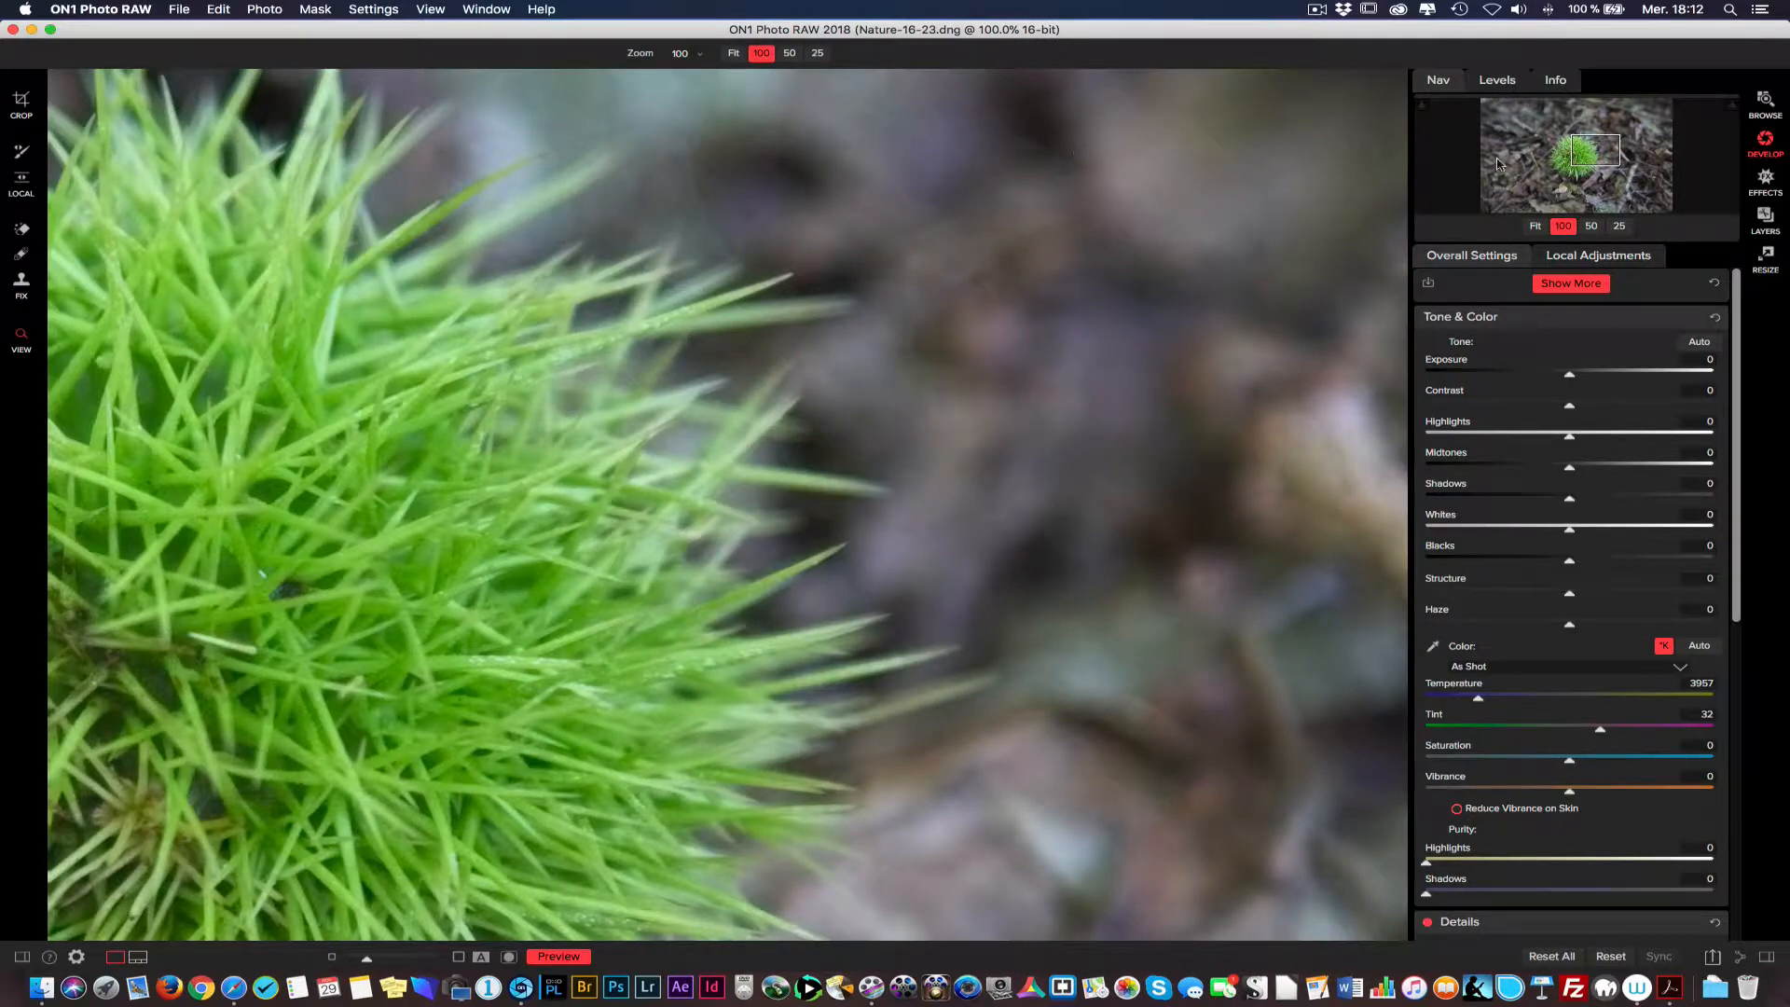
mouse_move(1589, 152)
left_mouse_down()
mouse_move(1599, 134)
mouse_move(1535, 128)
mouse_move(1574, 186)
mouse_move(1598, 189)
mouse_move(1600, 167)
left_mouse_up()
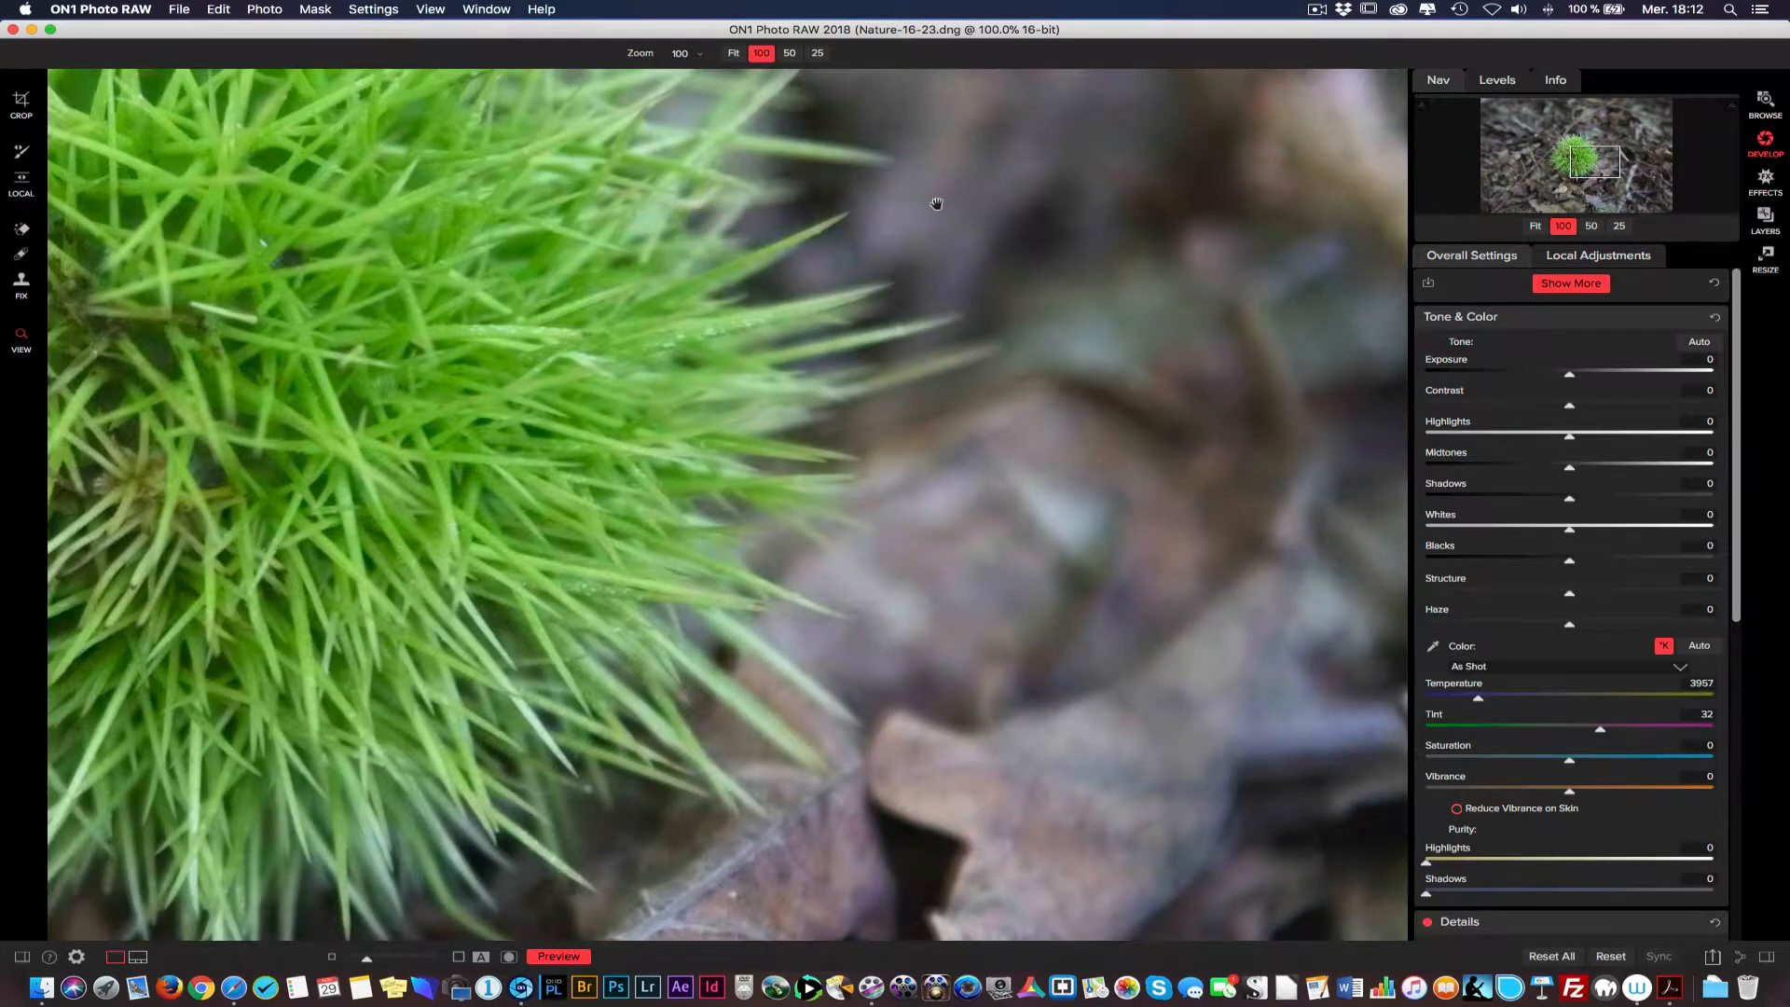
left_click_drag(1012, 182, 656, 512)
left_click(683, 472)
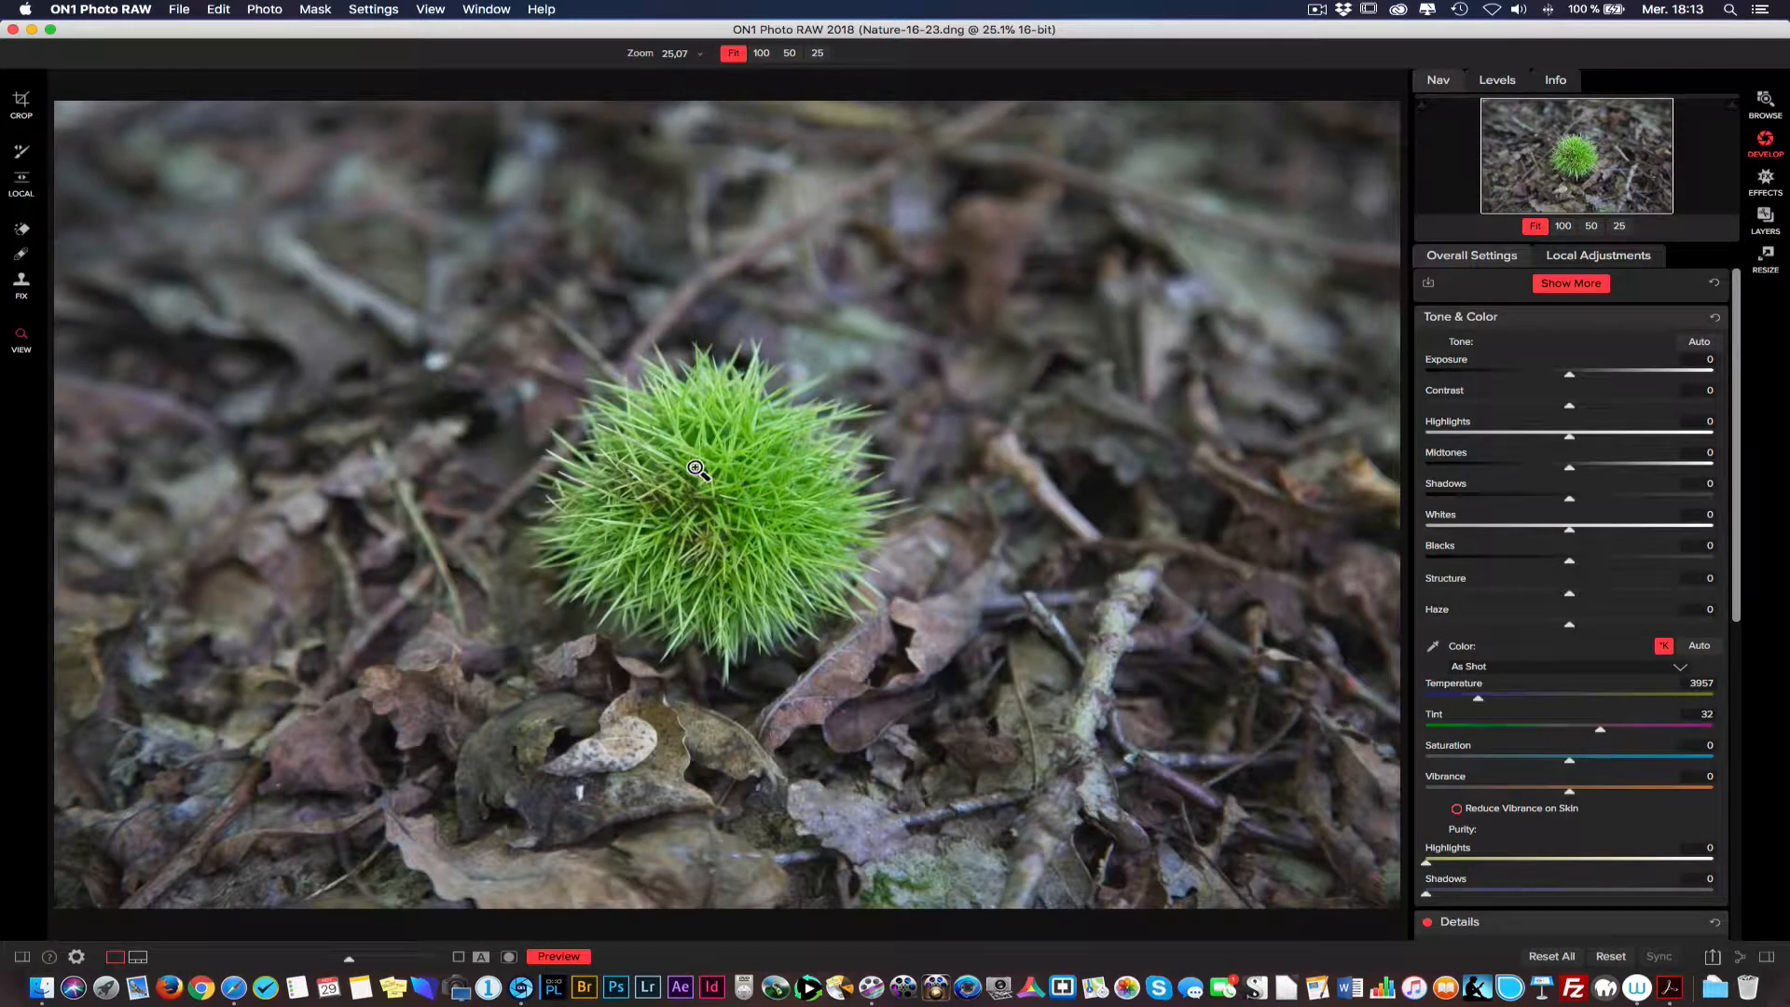
left_click(719, 423)
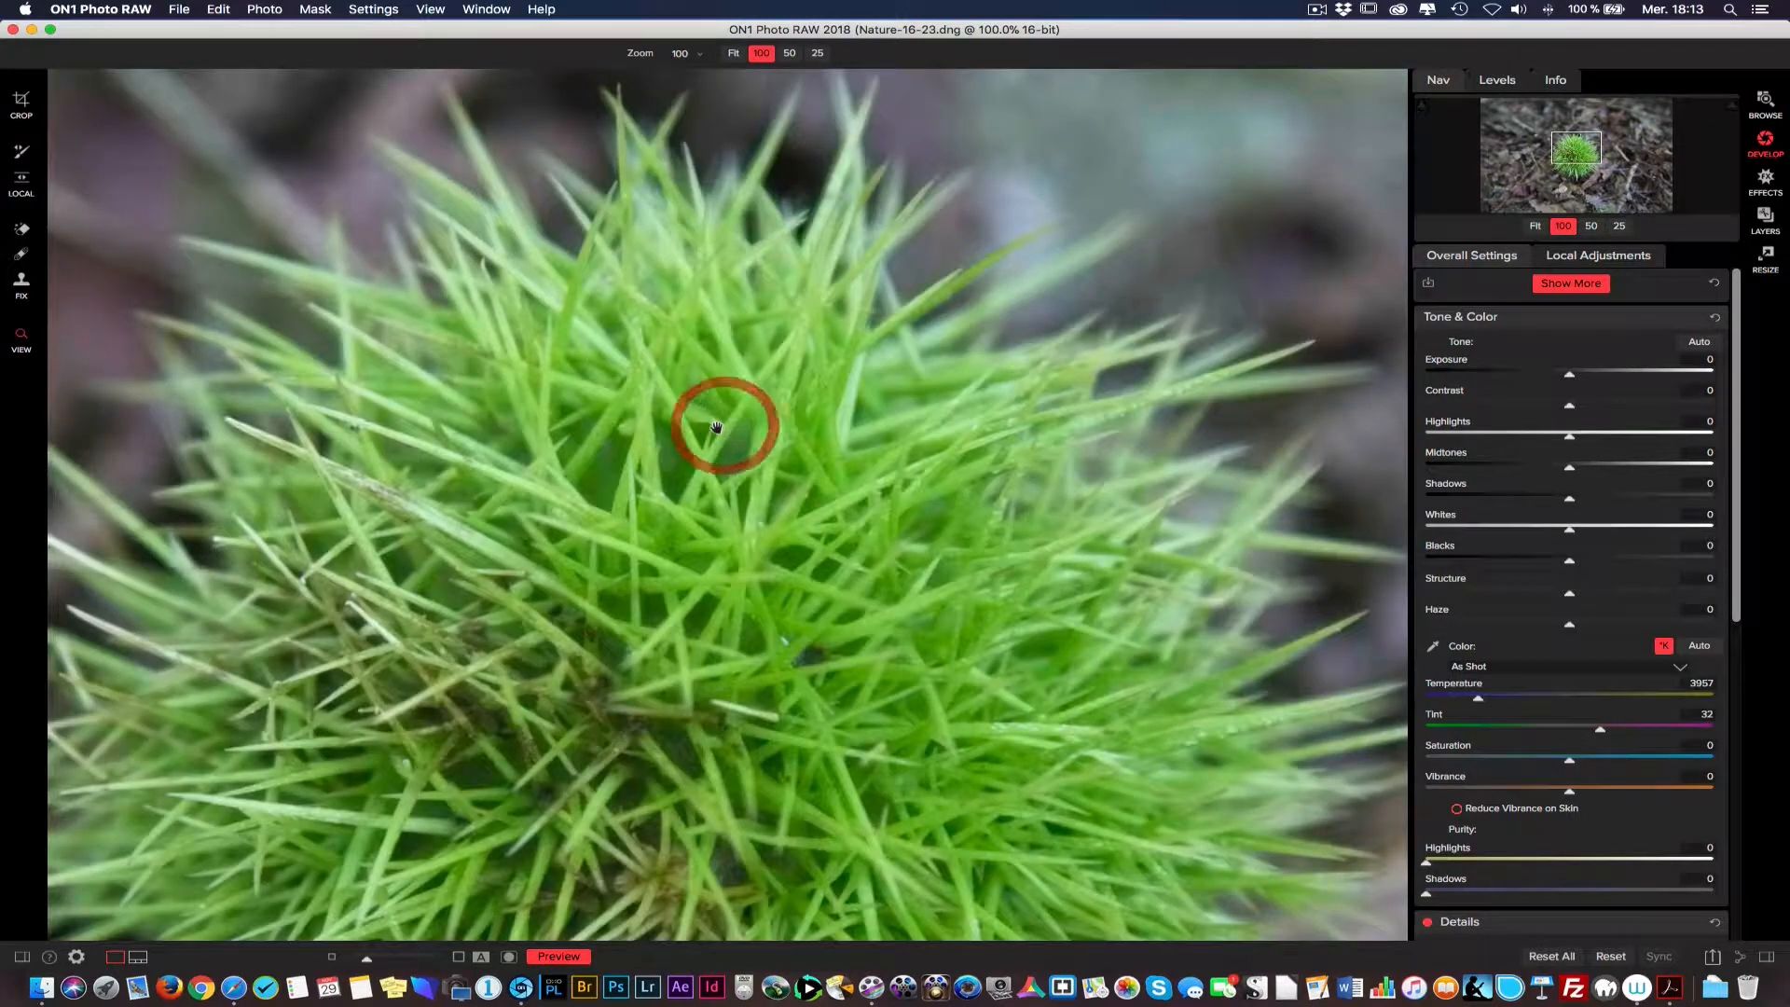
left_click(704, 434)
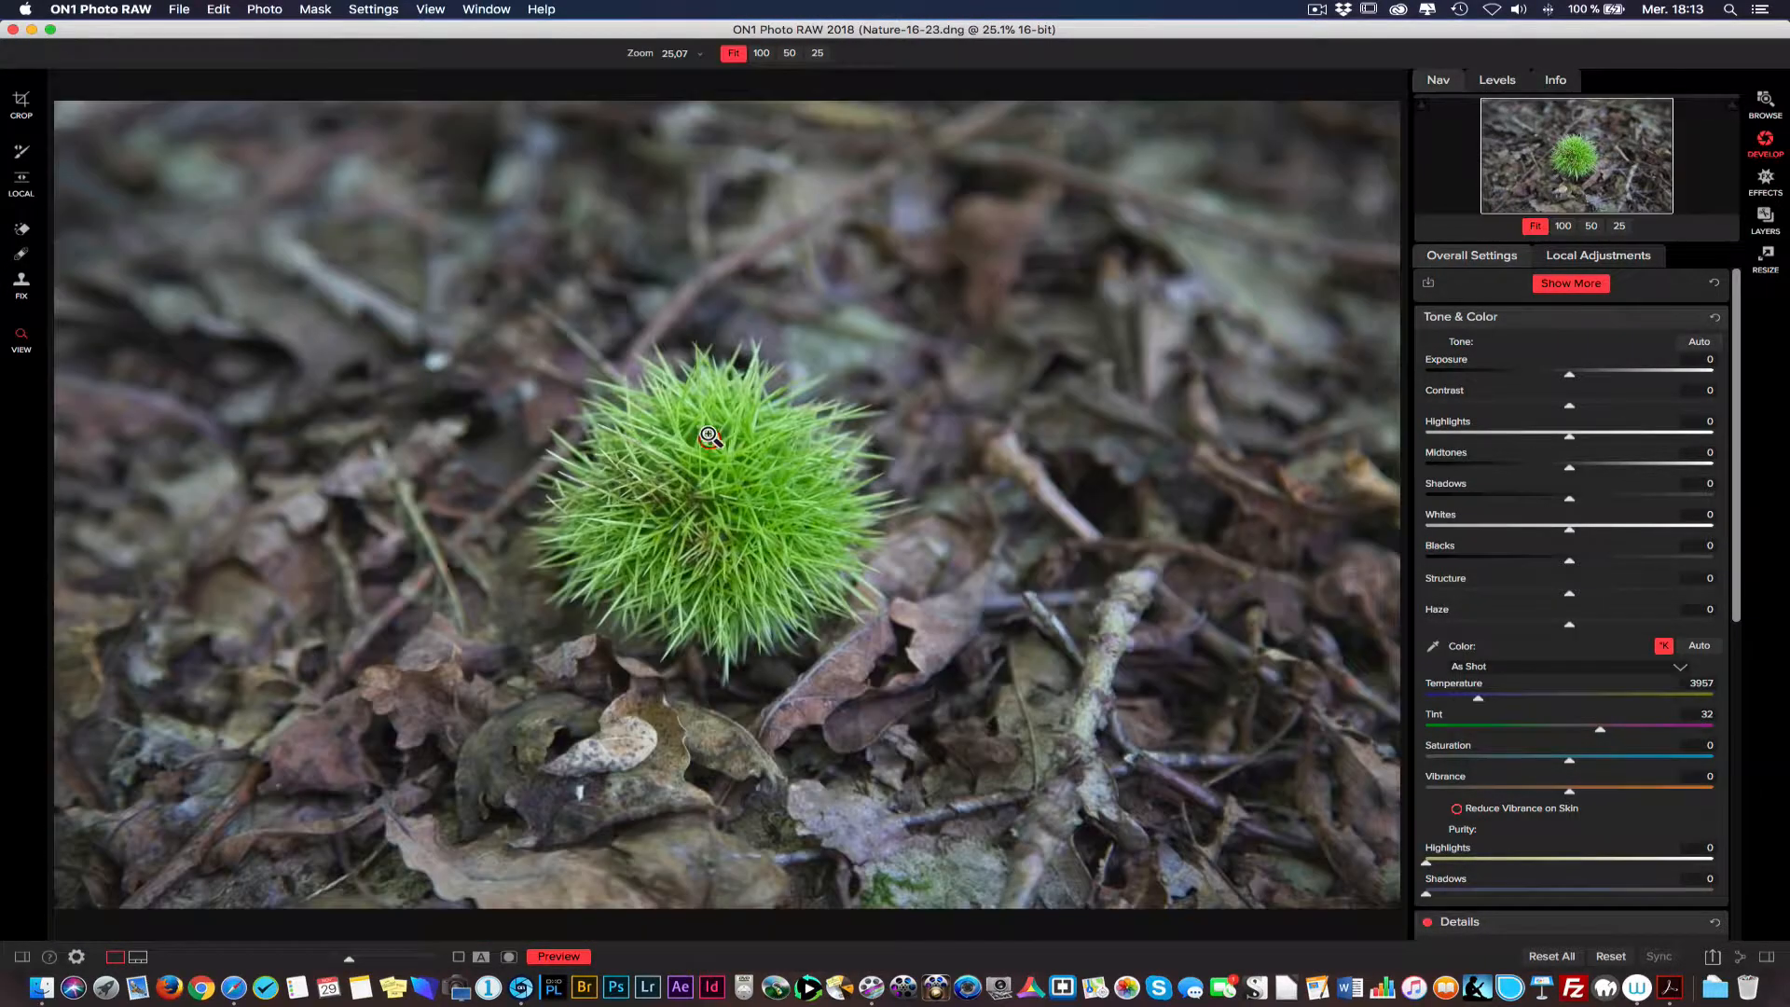
left_click(704, 434)
left_click(697, 431)
left_click(278, 343)
left_click(277, 343)
At 50 percent zoom, remove the small white spot on the leaf below the burr with the Perfect Eraser at size 45
left_click(24, 232)
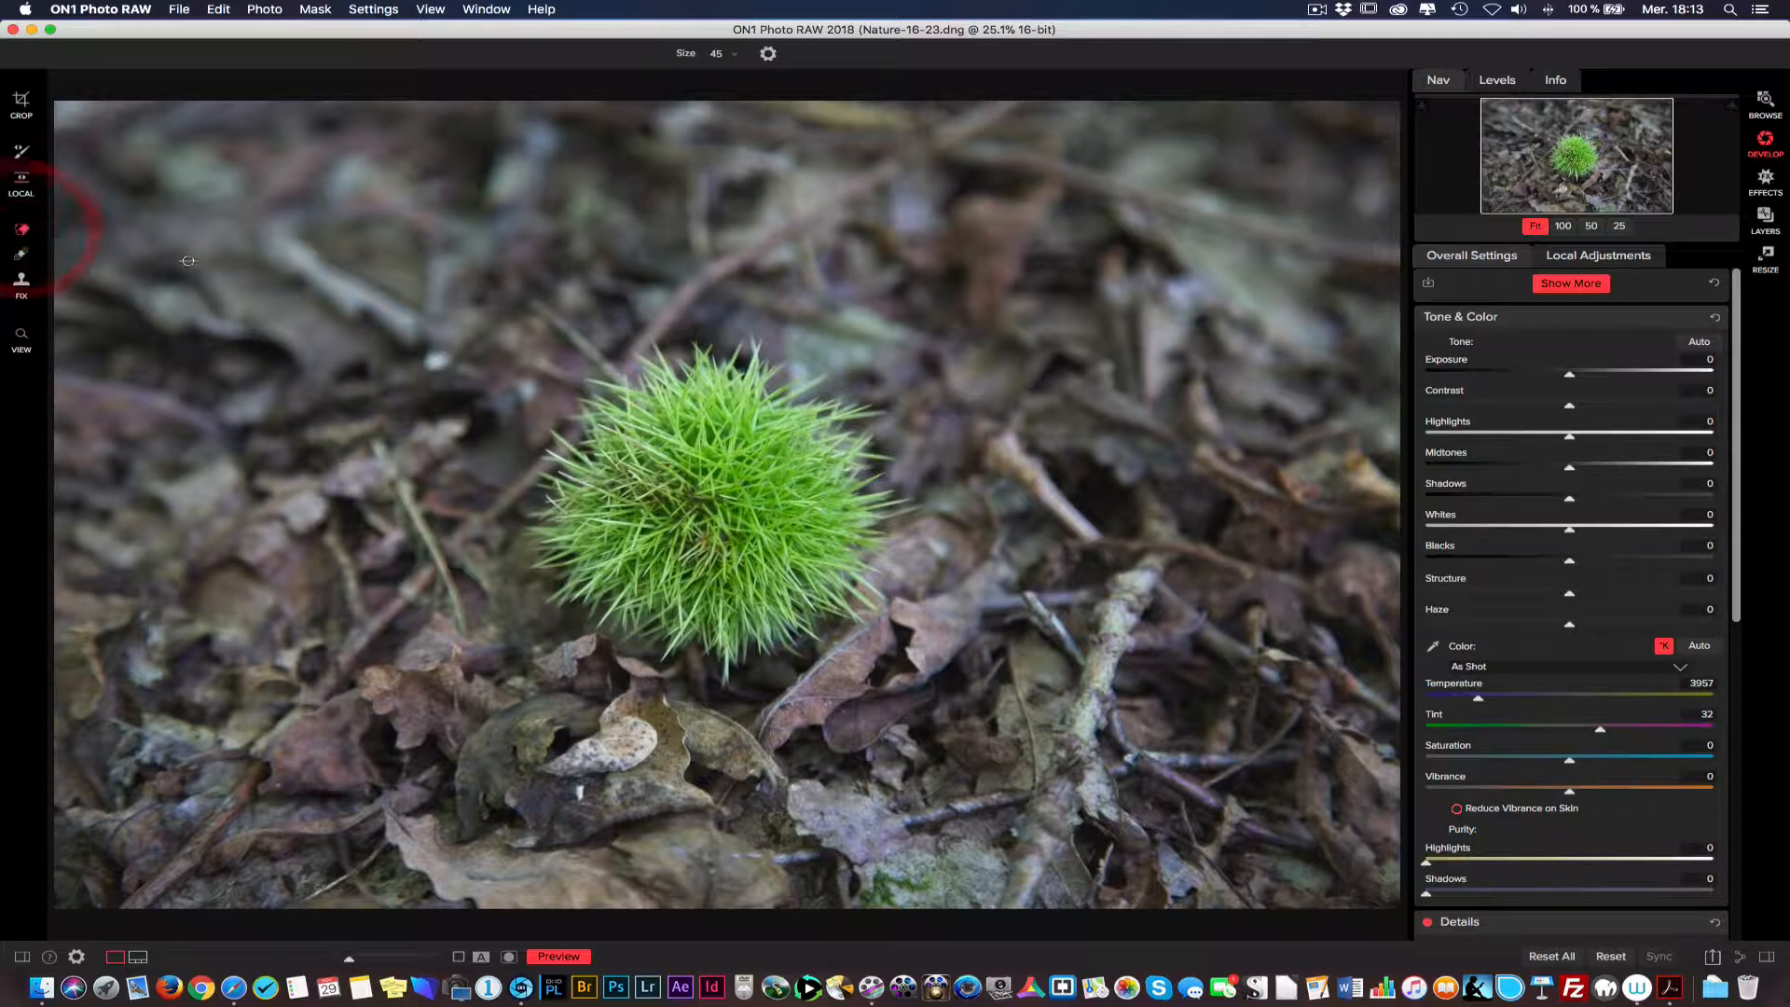
key("space")
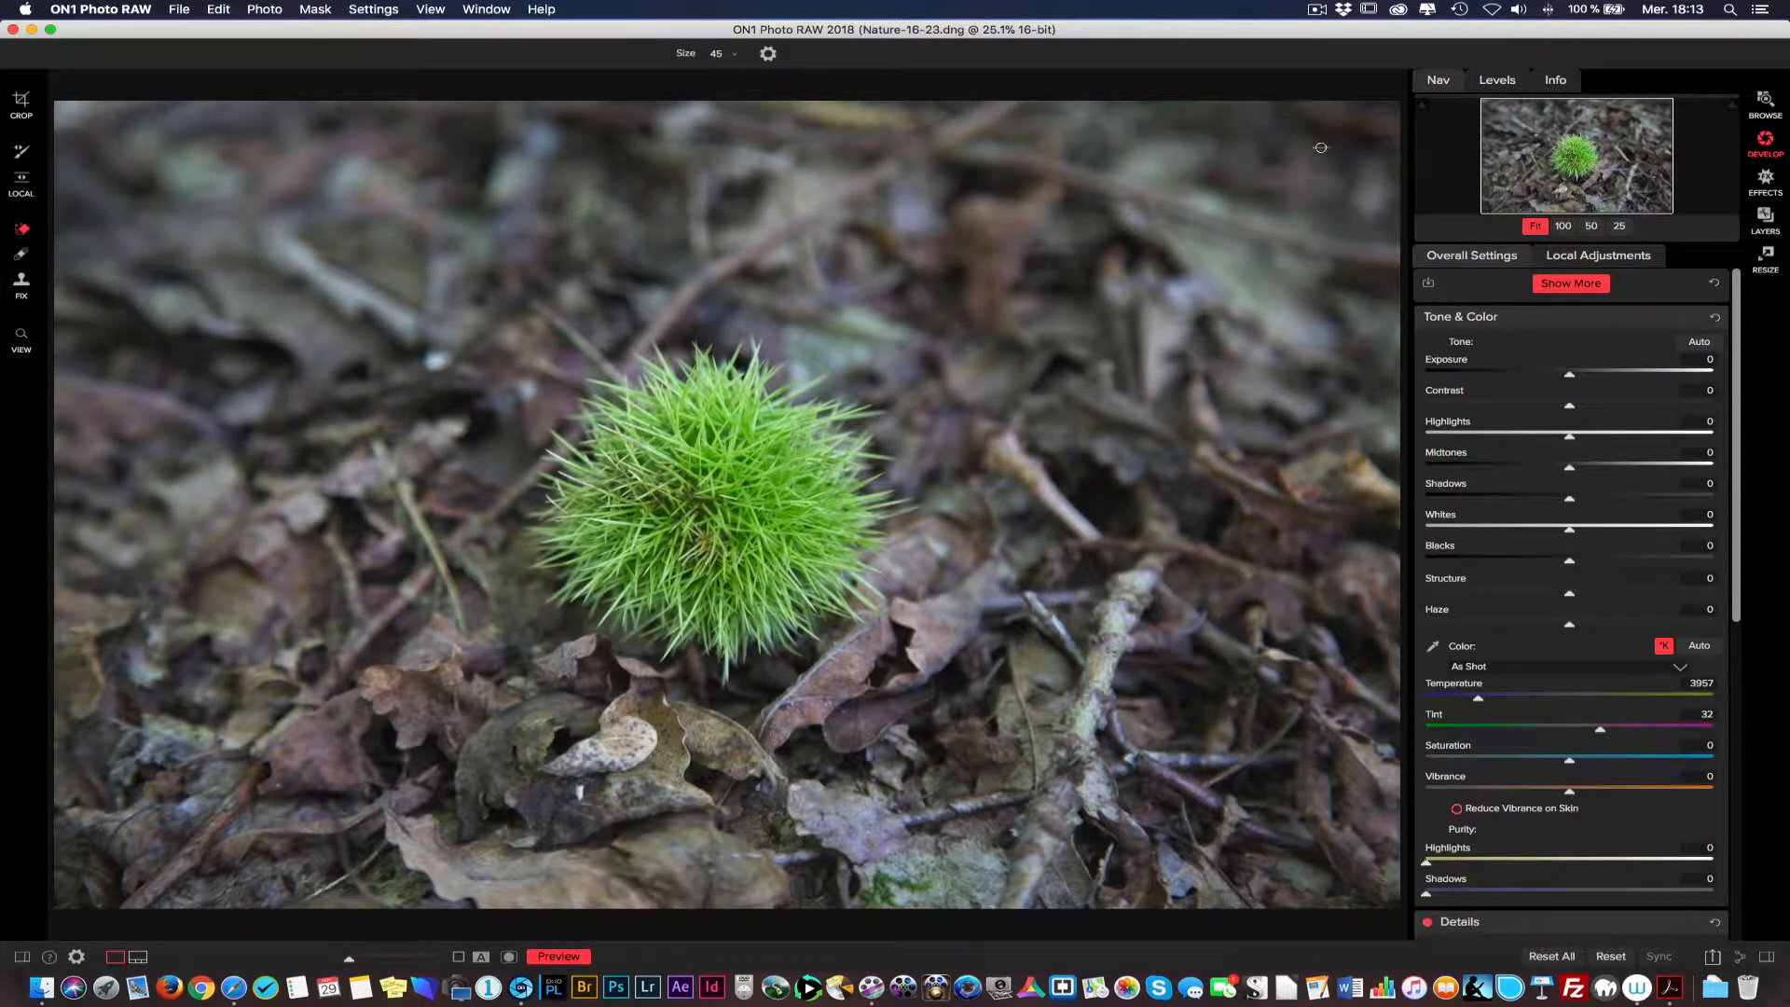
left_click(1589, 227)
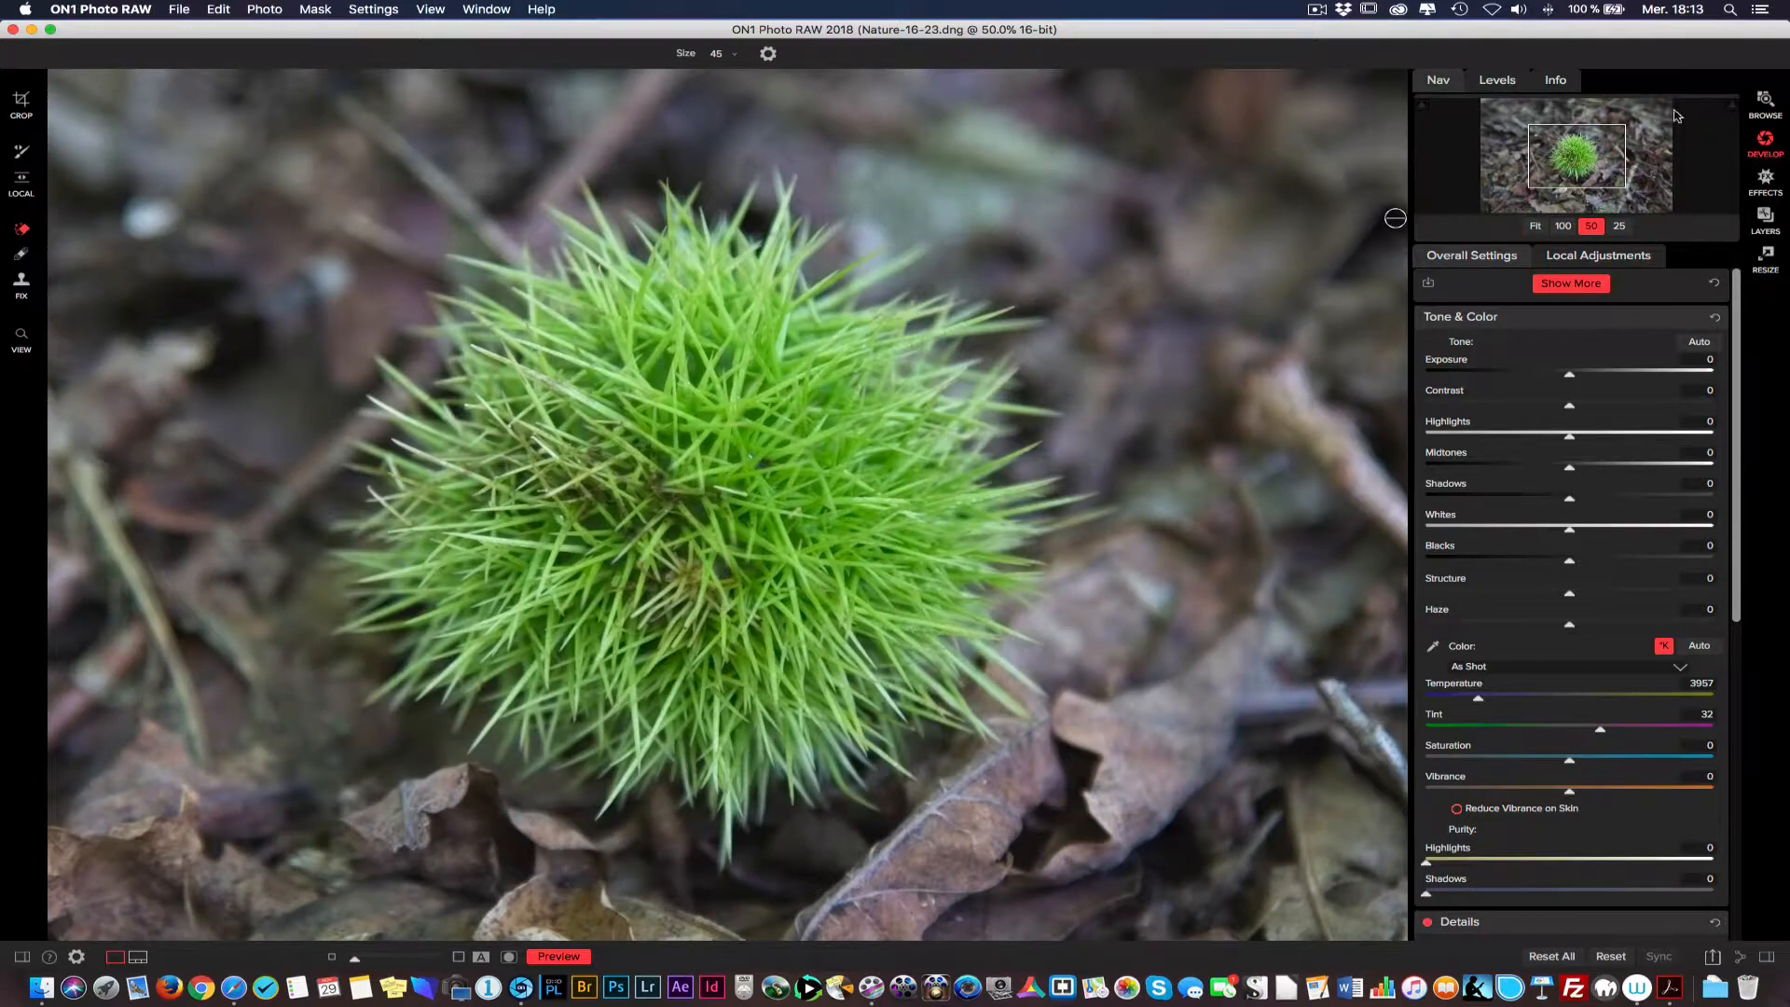
left_click_drag(1564, 167, 1522, 179)
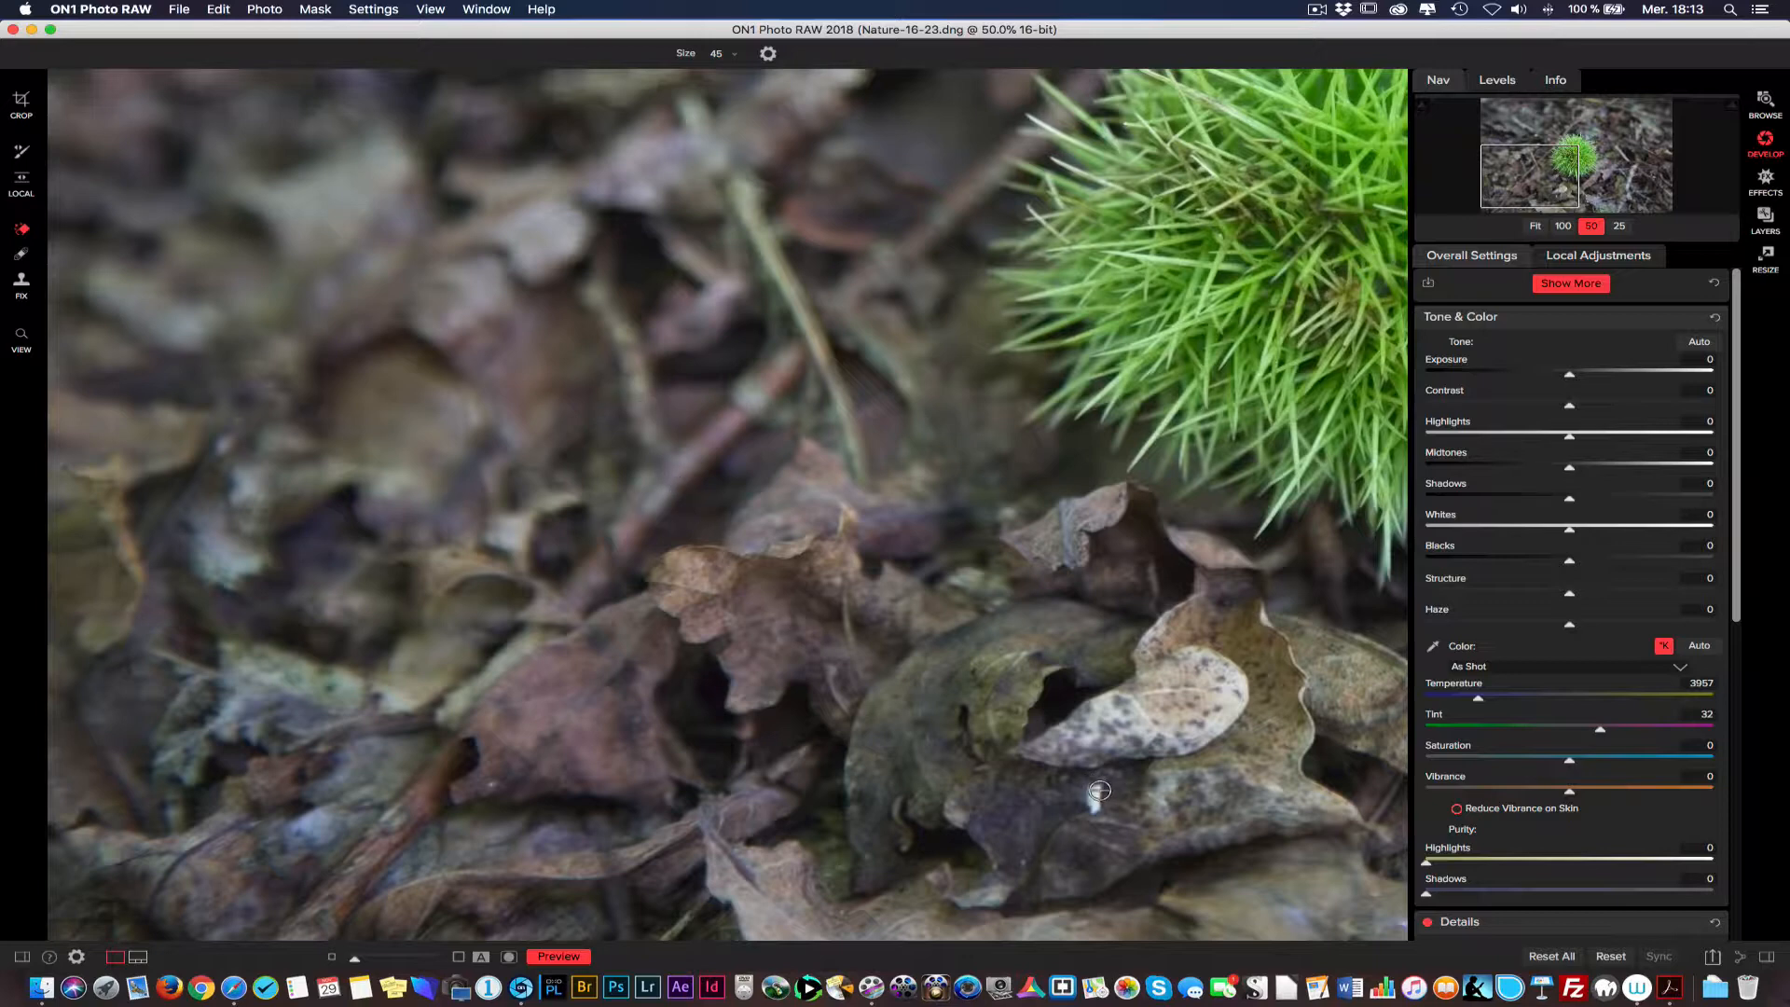
left_click_drag(1100, 788, 1097, 817)
Inspect the rest of the photo at 50 percent from the lower leaves to the upper background, then return to Fit
key("space")
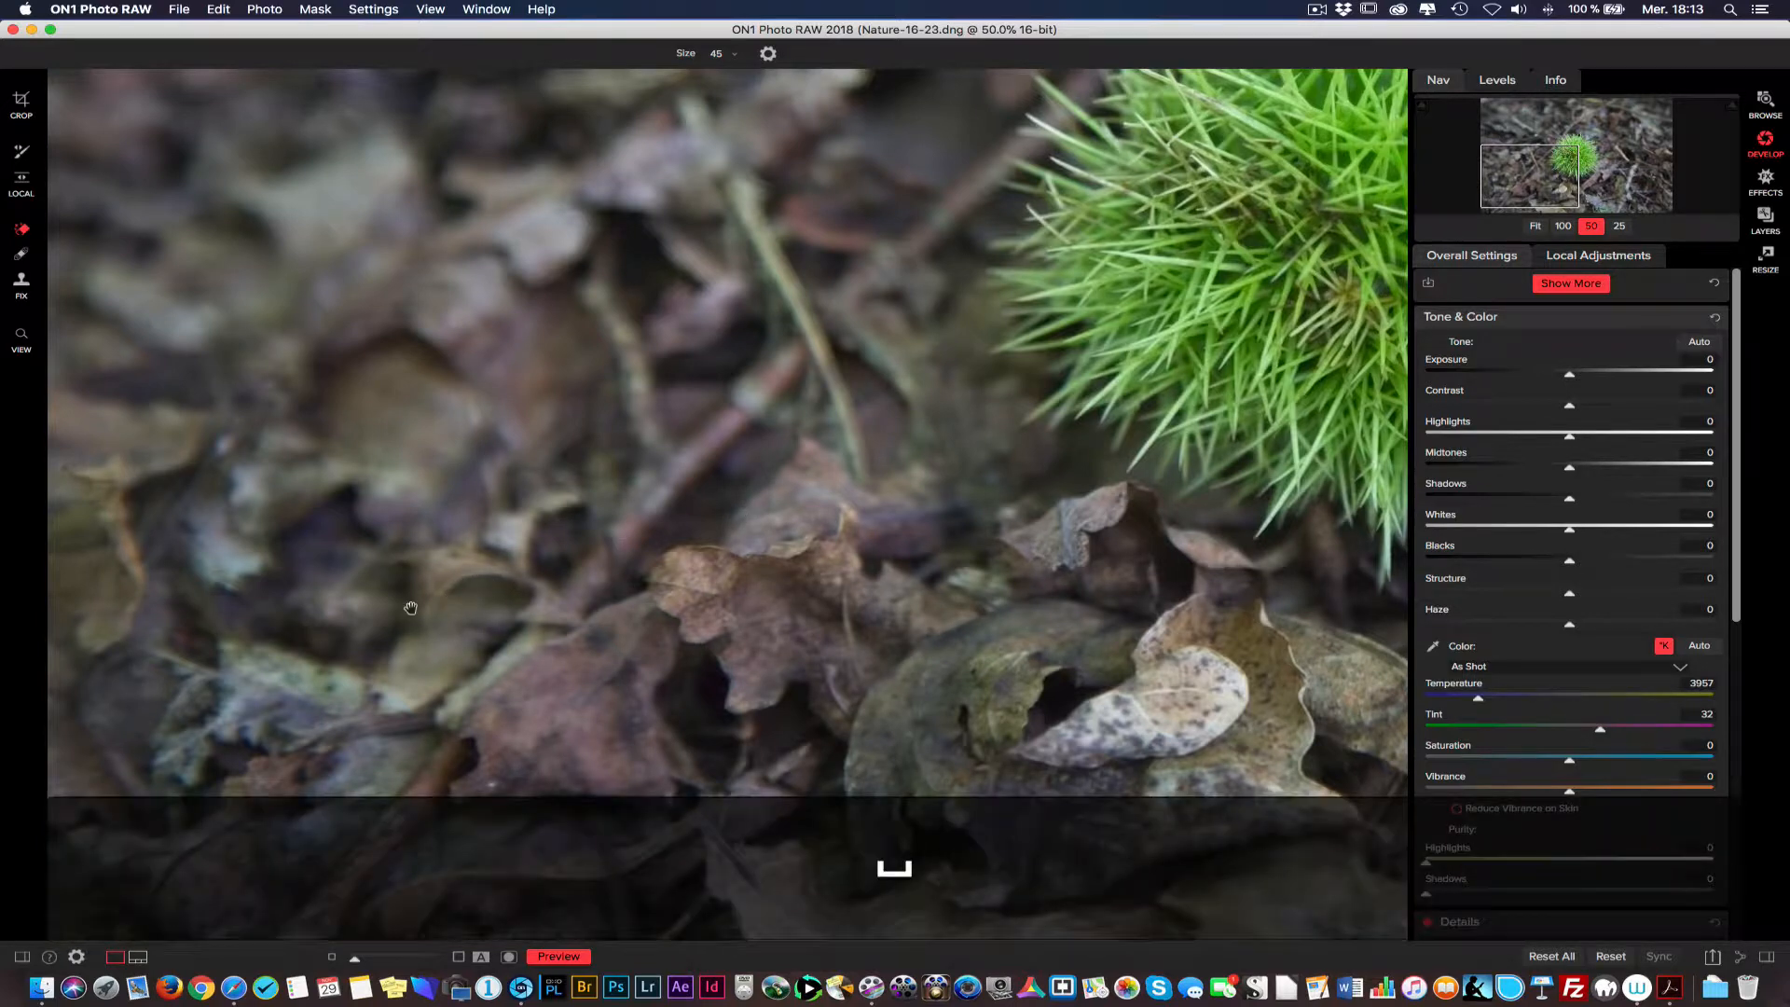
left_click_drag(506, 597, 160, 511)
left_click_drag(444, 720, 381, 607)
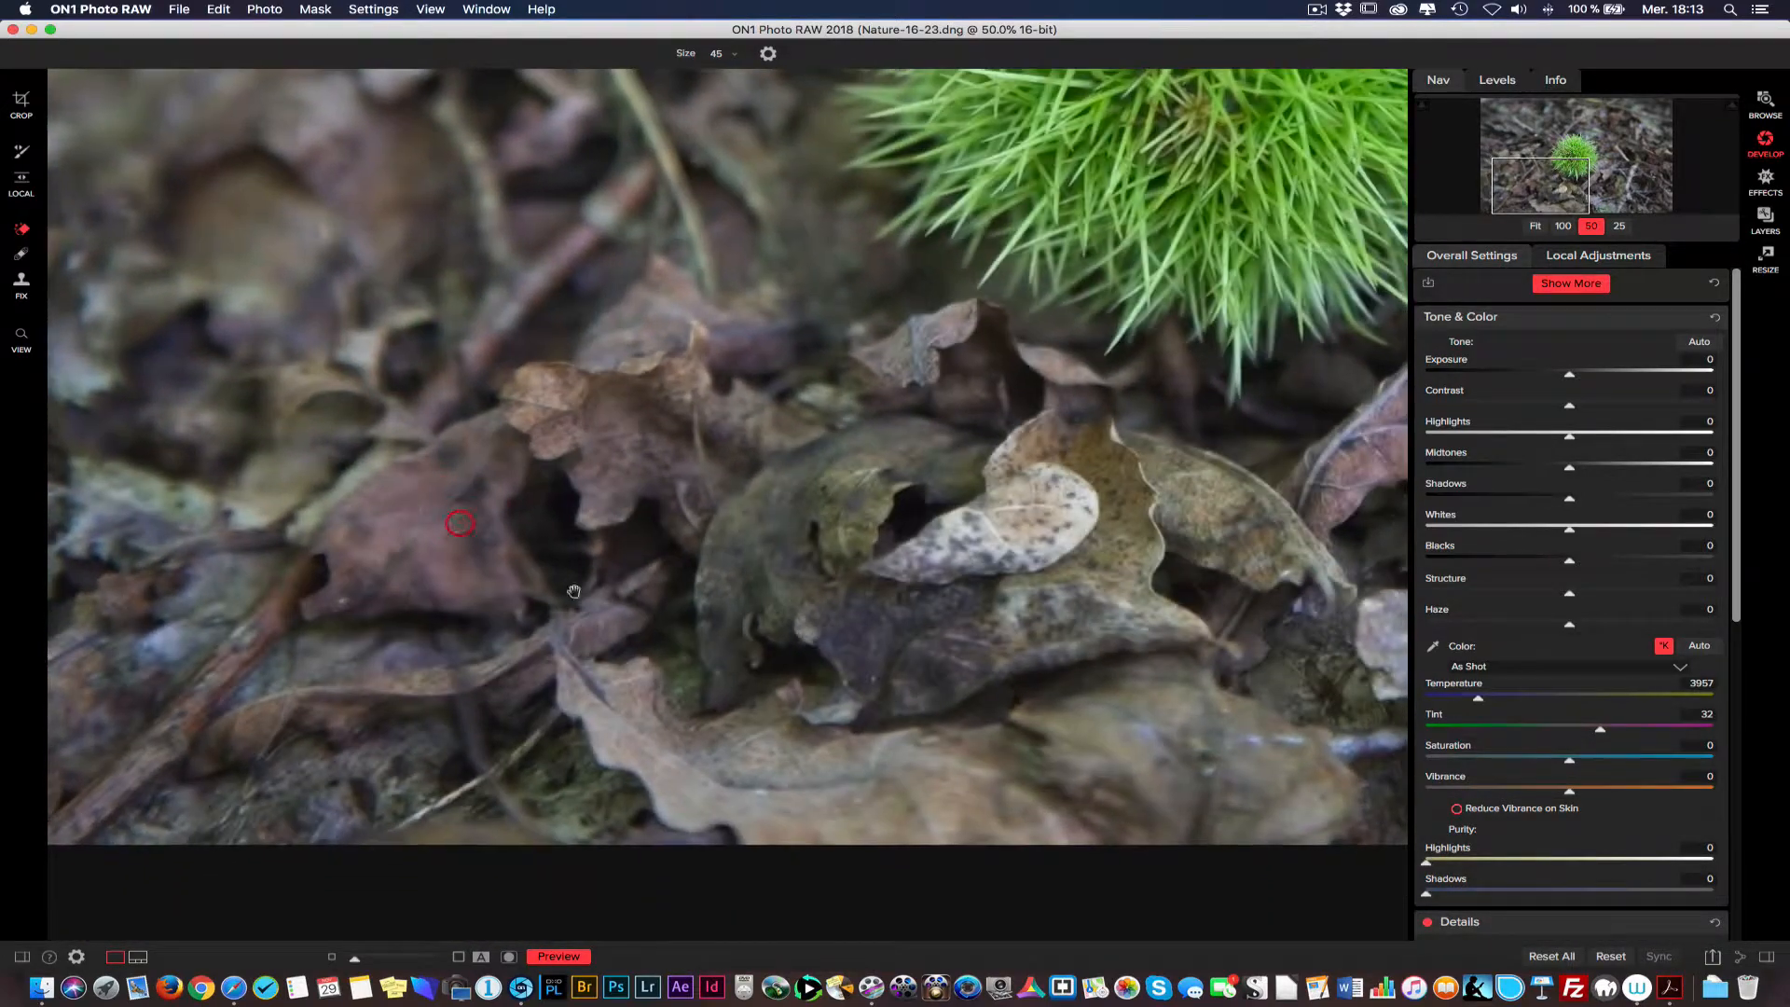
left_click(340, 601)
key("space")
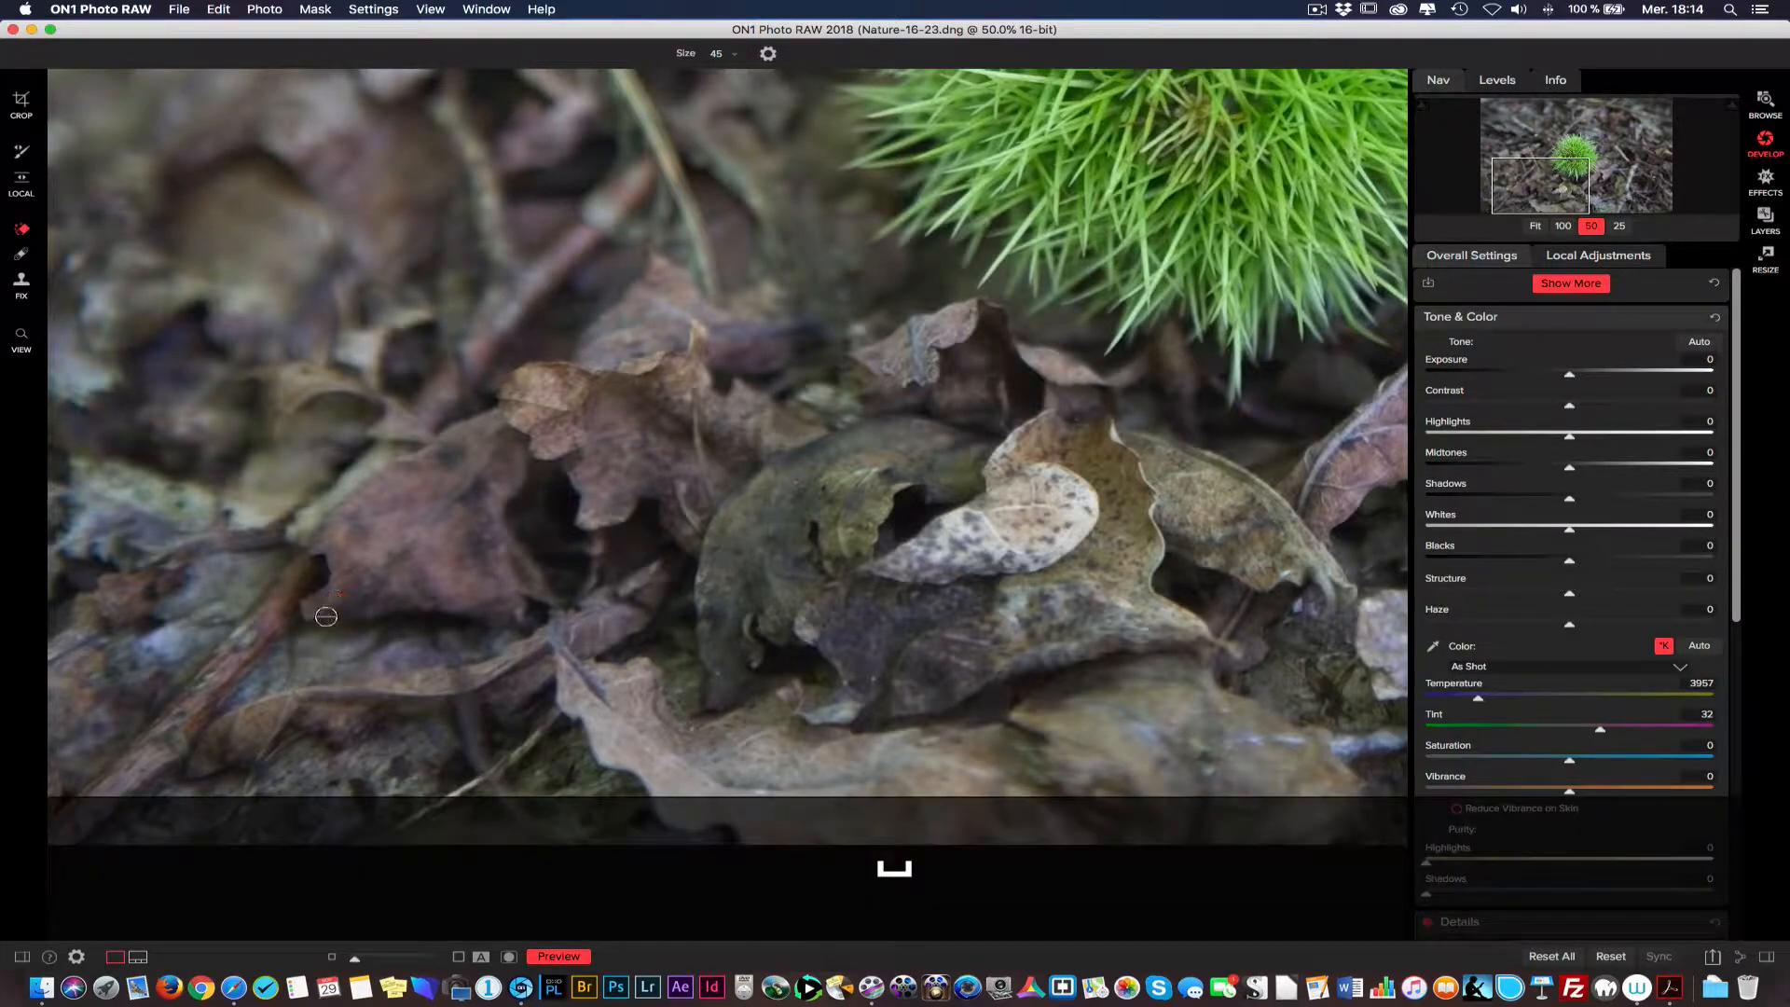
left_click_drag(207, 774, 61, 751)
left_click_drag(872, 651, 331, 740)
left_click_drag(749, 669, 335, 743)
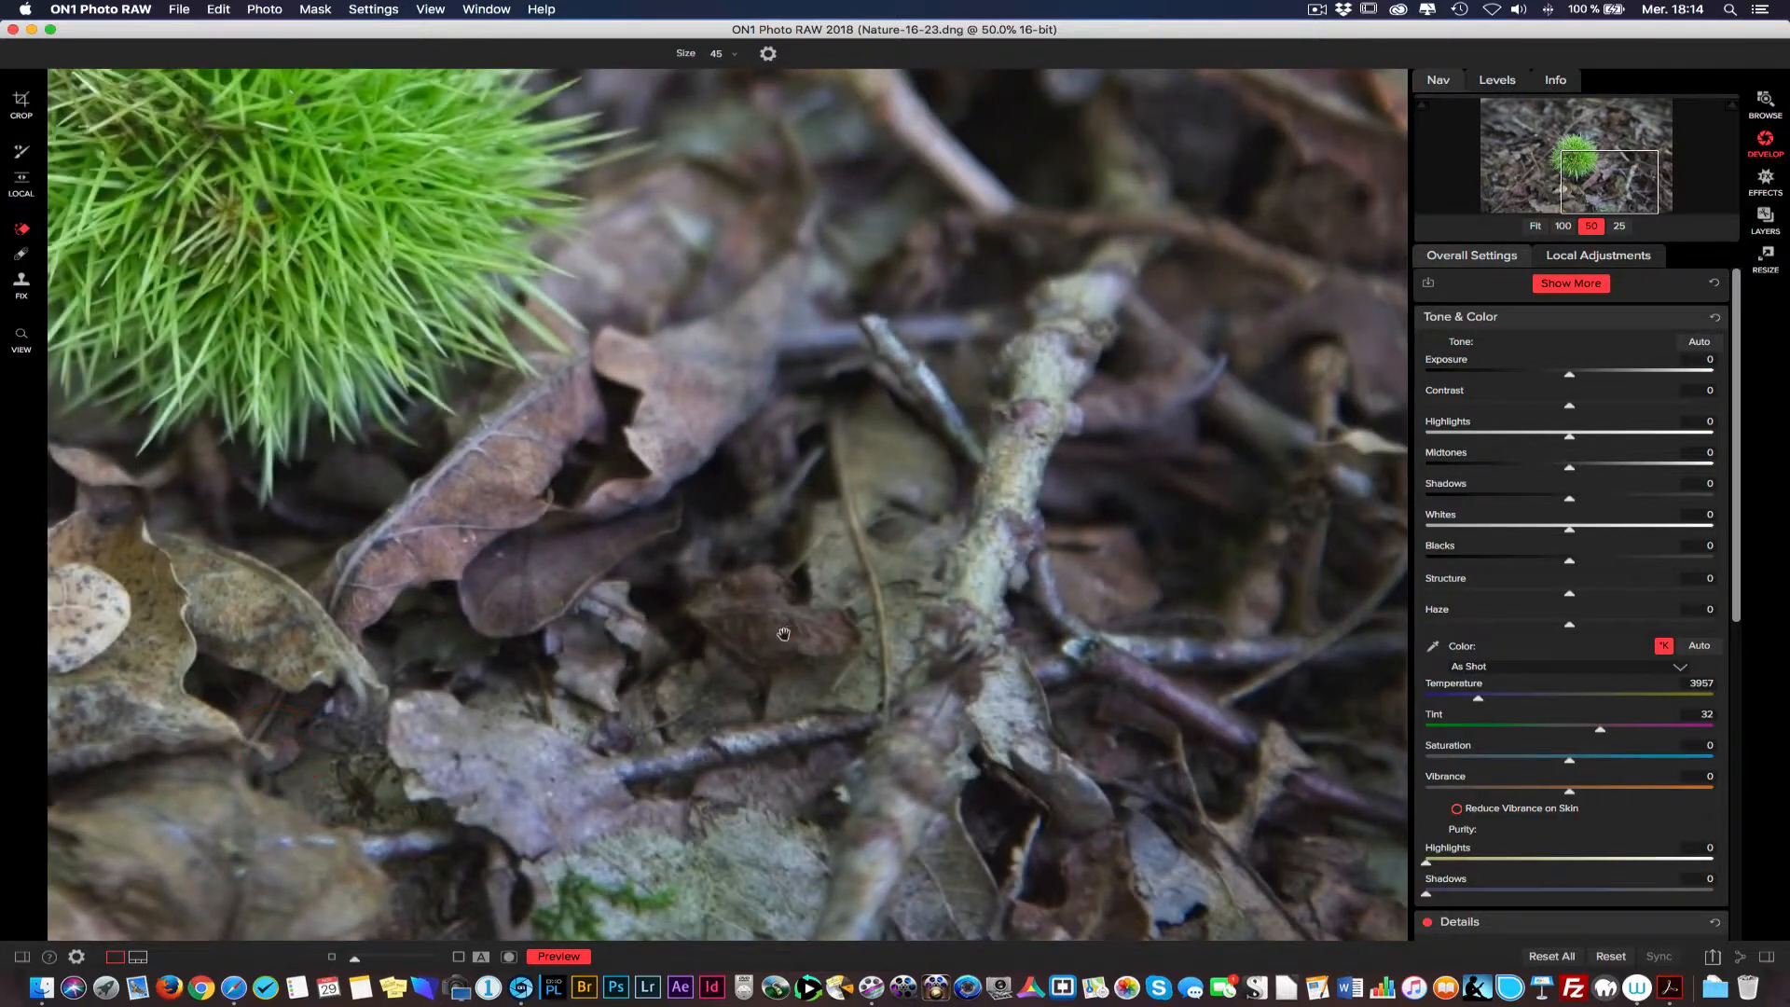
left_click_drag(783, 632, 249, 699)
left_click_drag(658, 665, 611, 691)
left_click_drag(652, 588, 744, 929)
left_click_drag(698, 543, 1096, 877)
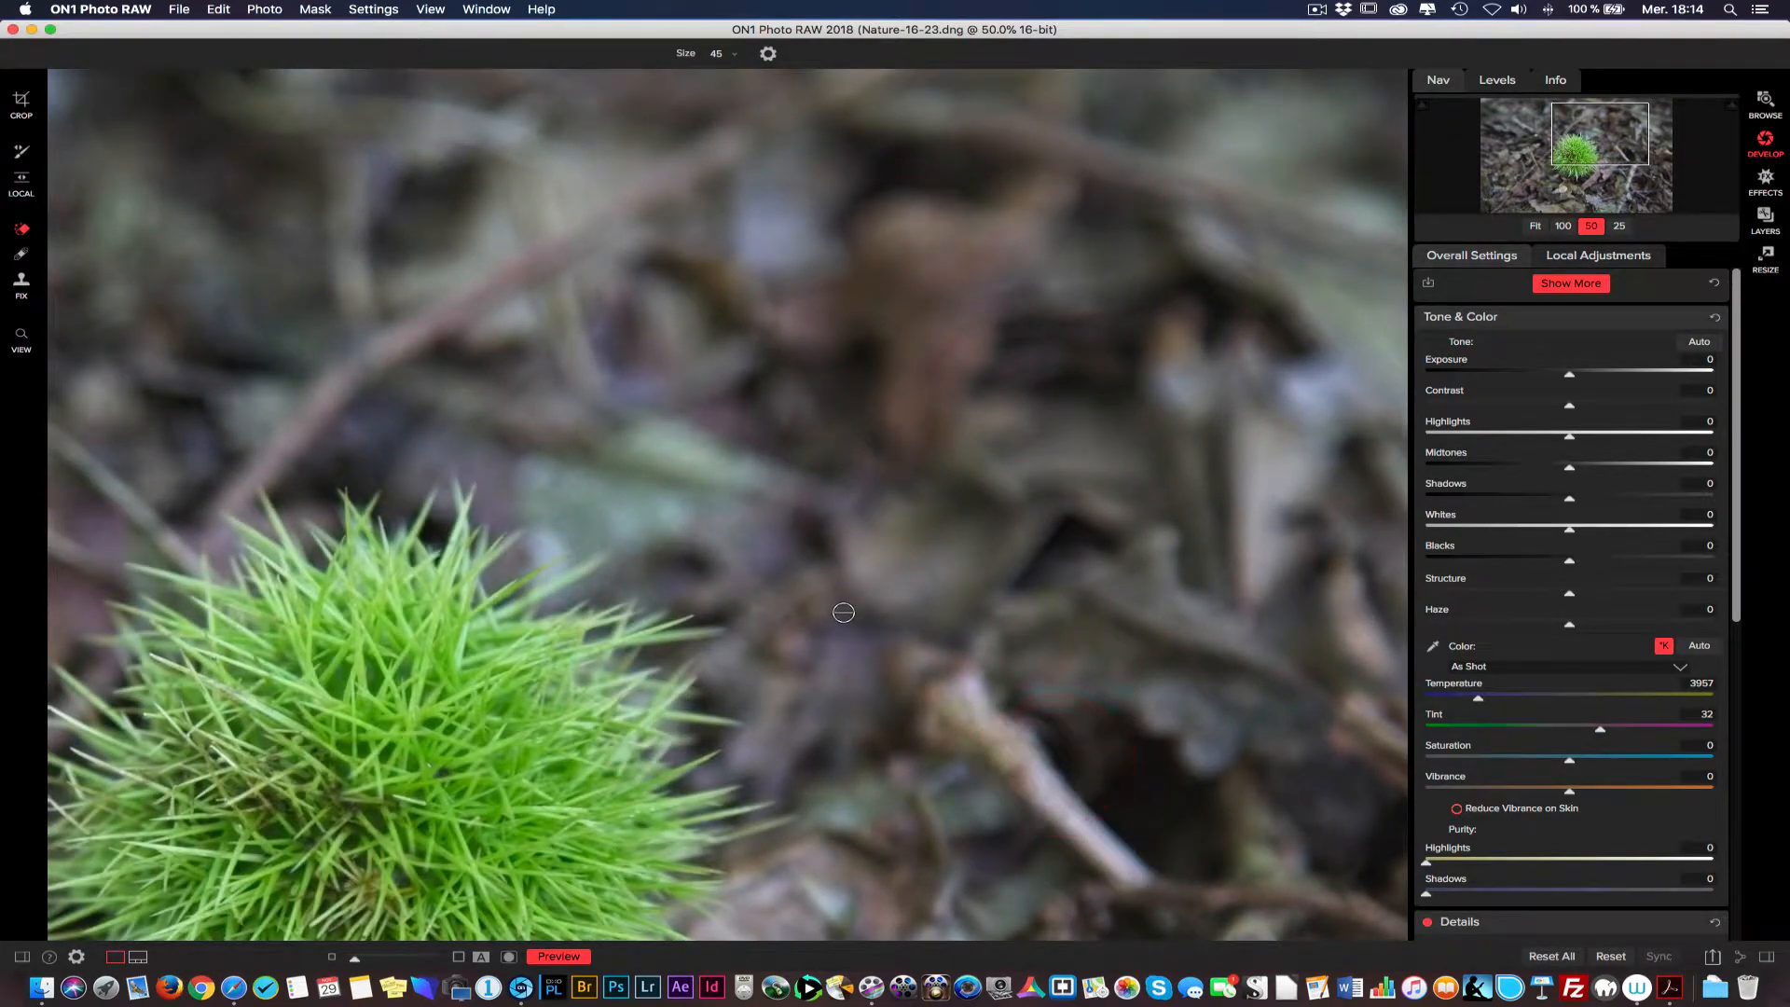
left_click(21, 336)
left_click(621, 347, "alt")
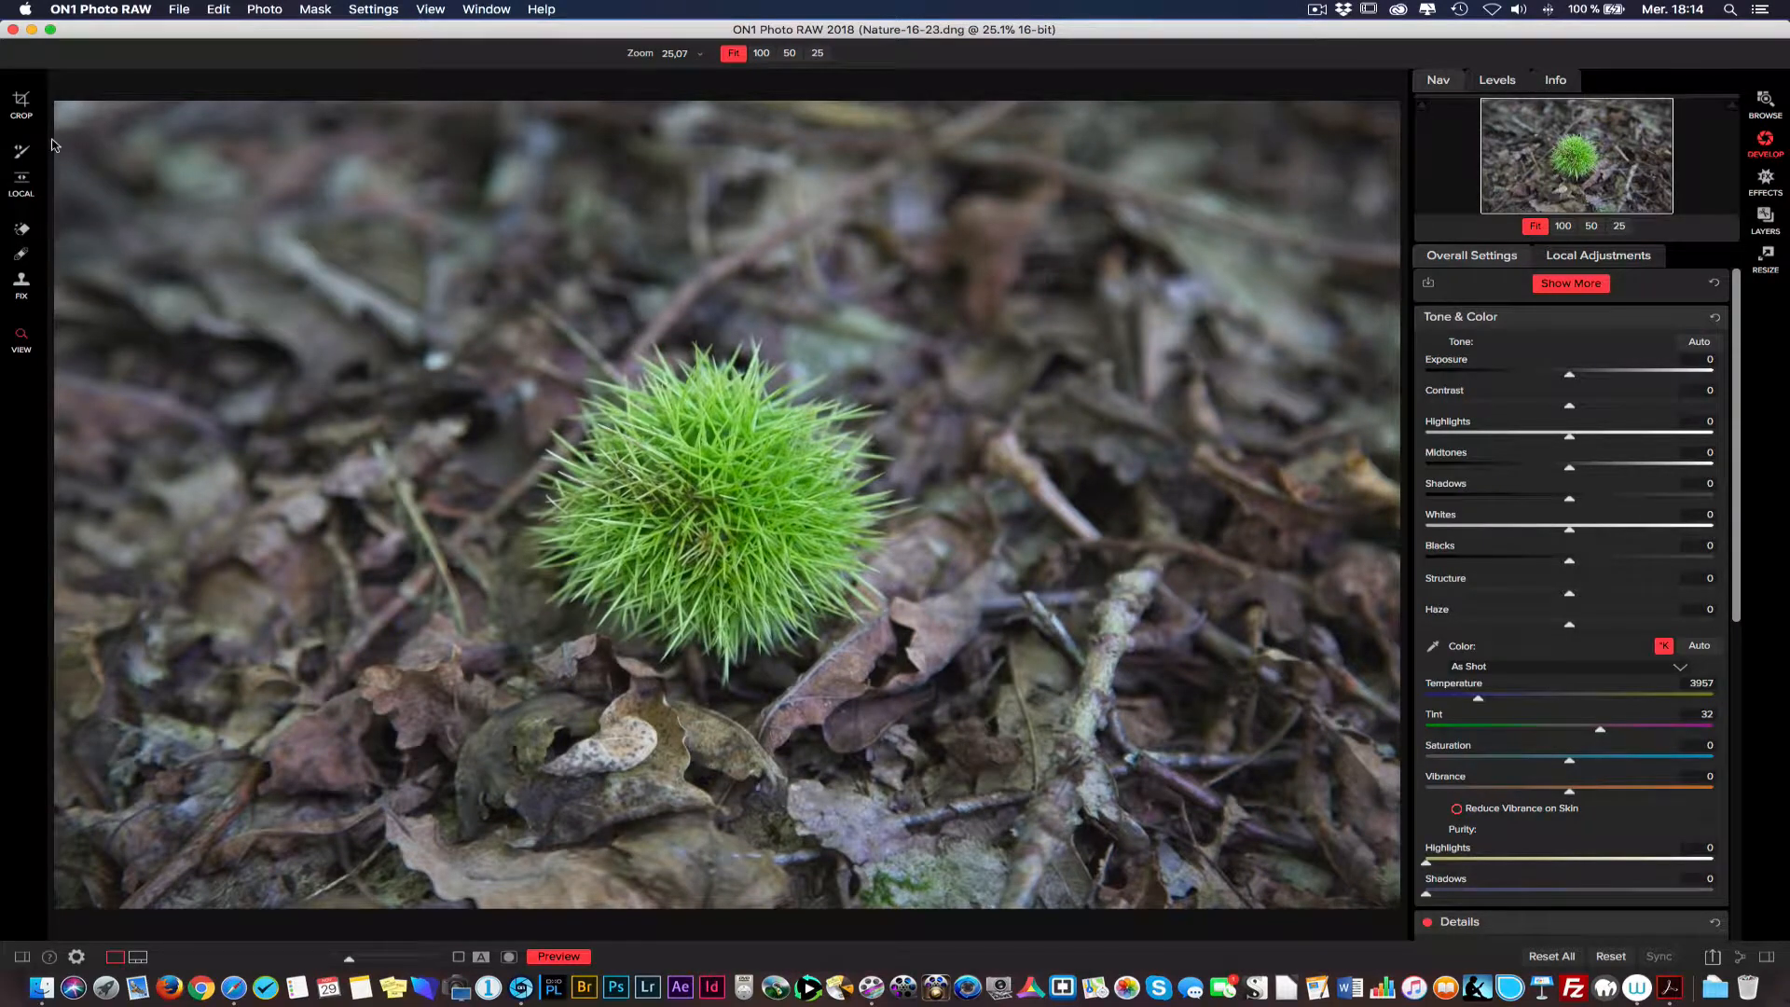
Try a smaller freeform crop of the burr photo with the level set to -45, then reset it
left_click(20, 102)
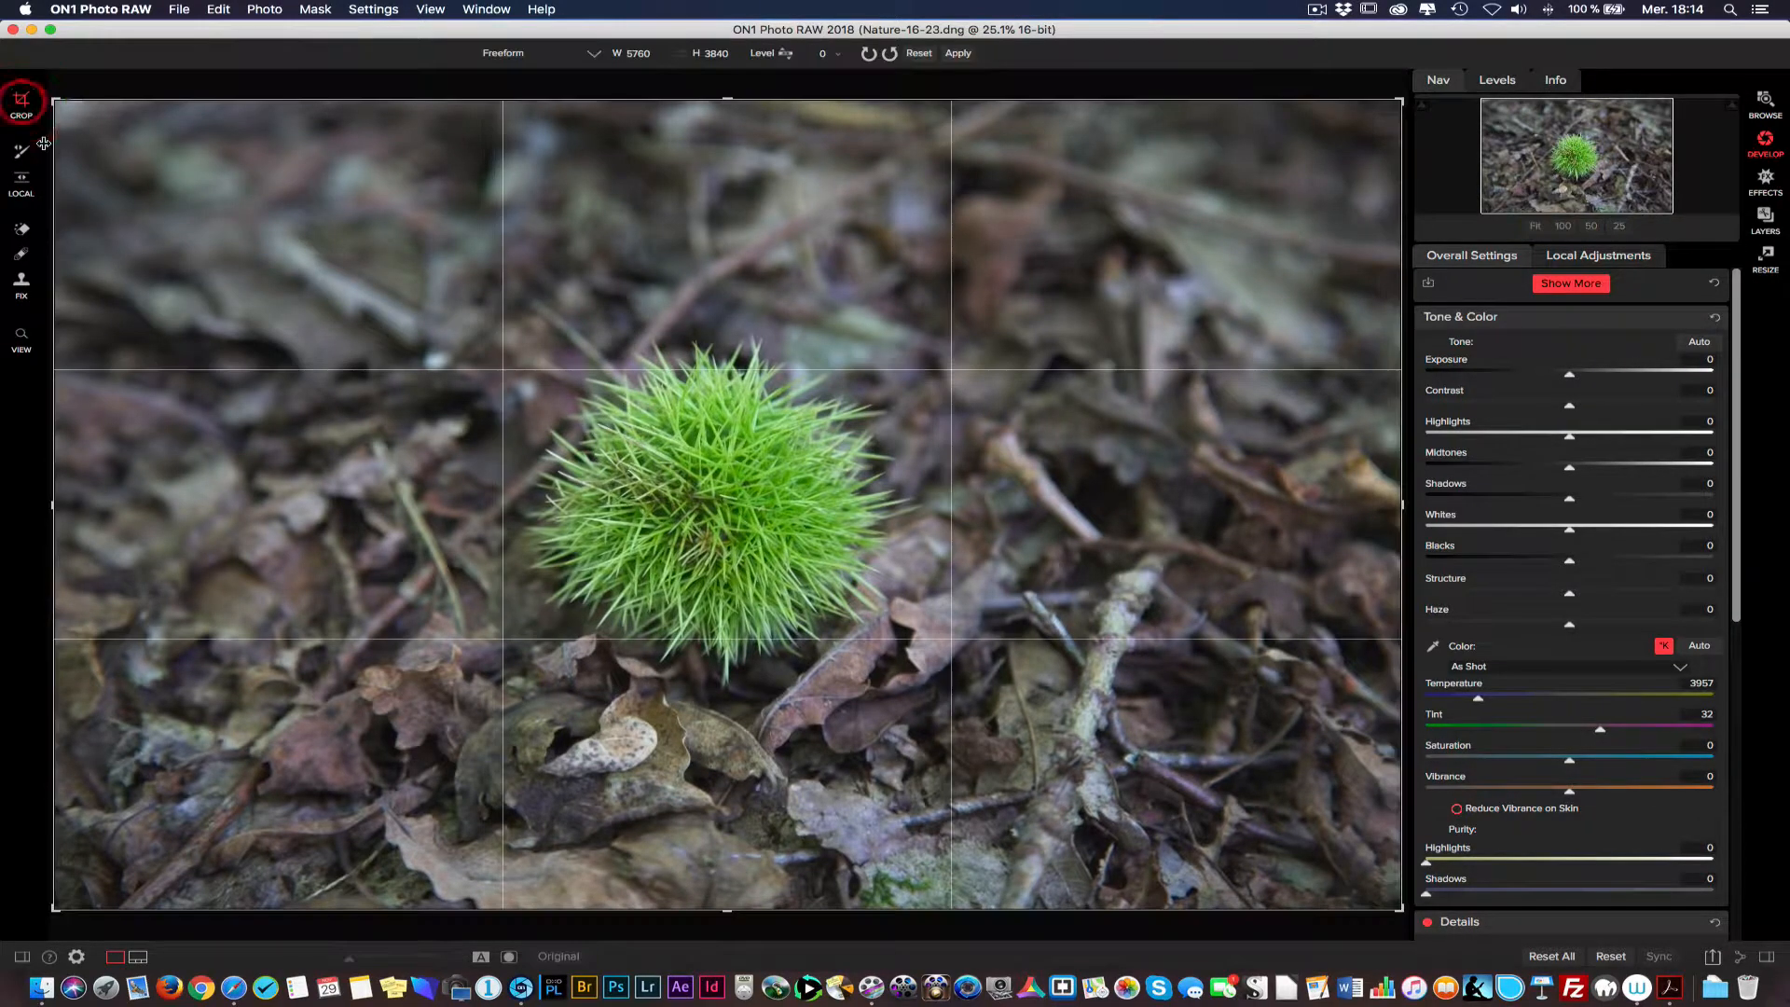
left_click_drag(53, 100, 210, 193)
left_click_drag(117, 122, 38, 82)
left_click(786, 58)
left_click_drag(33, 93, 61, 79)
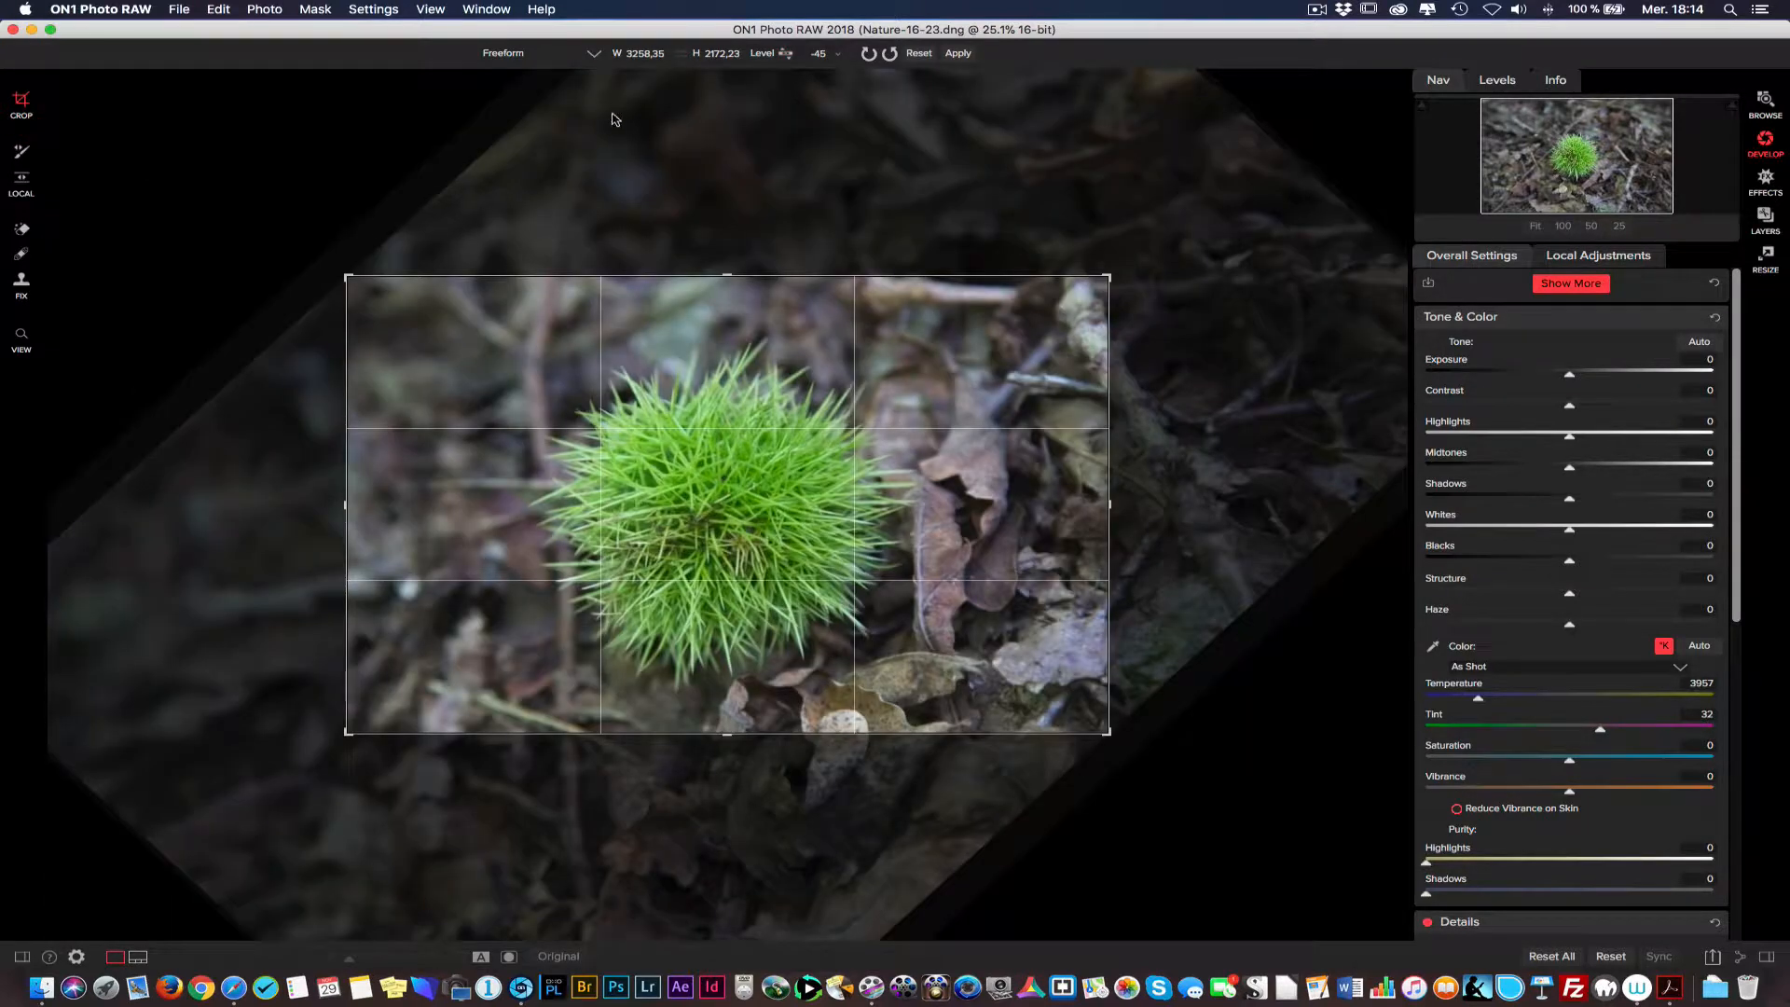
left_click(918, 54)
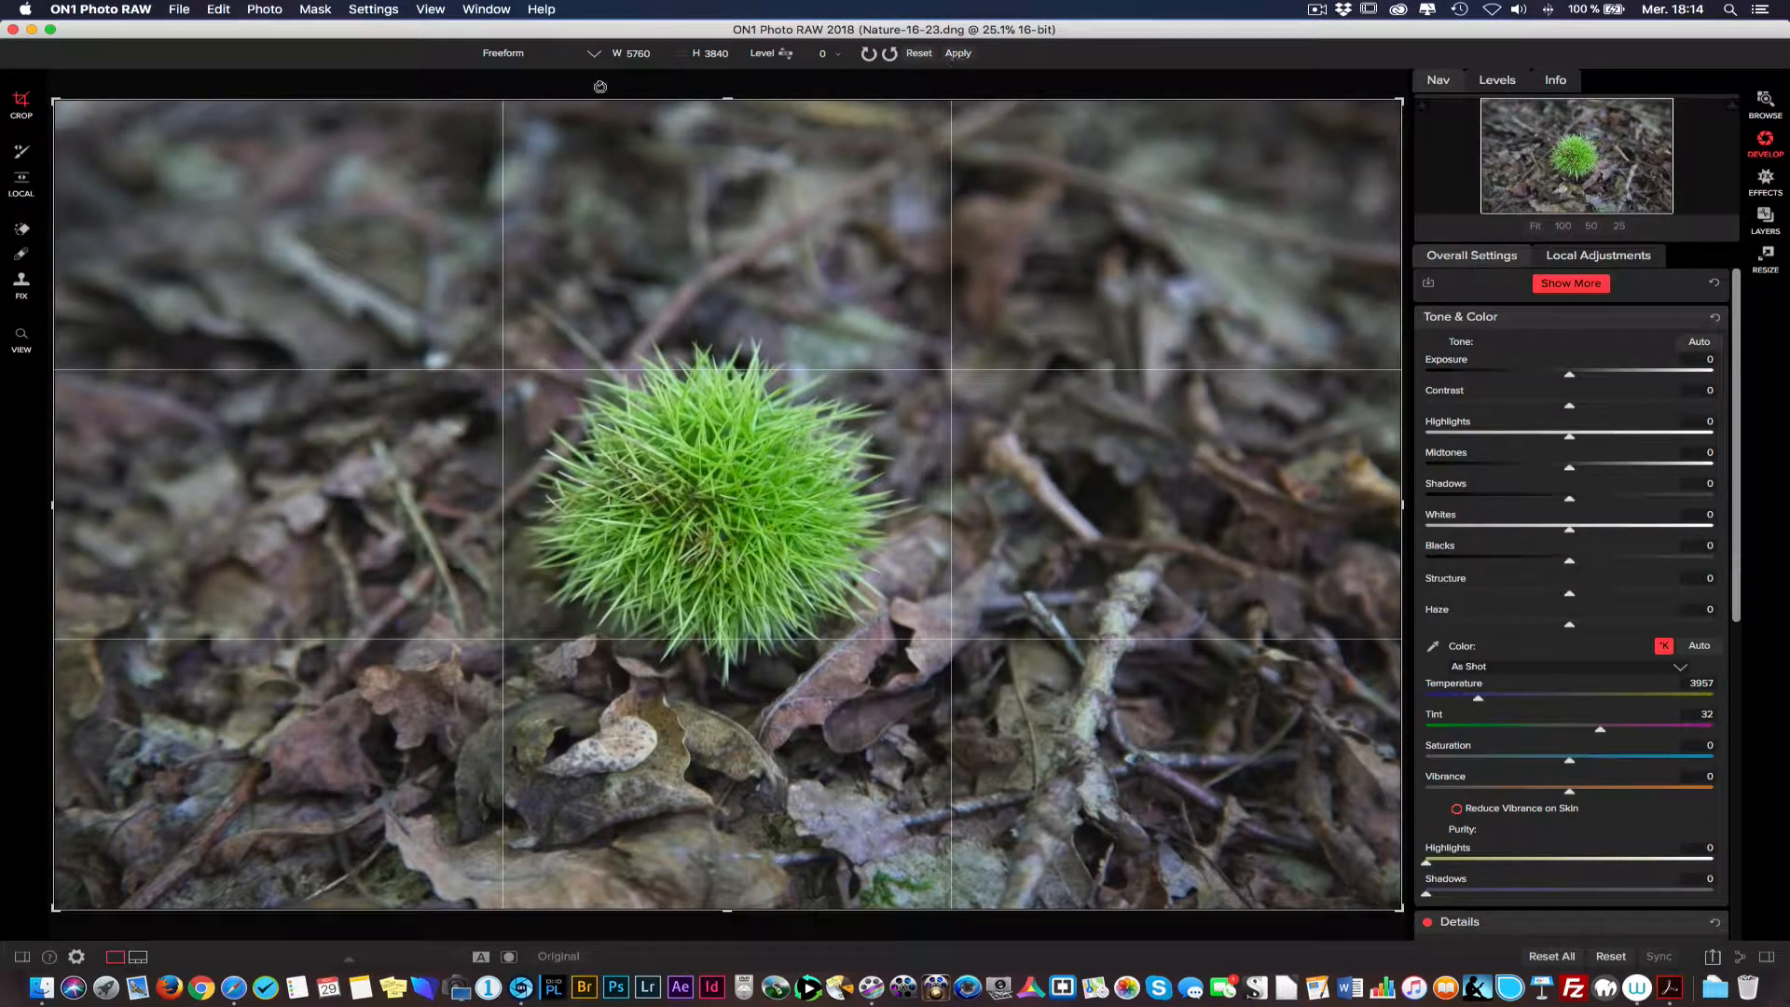
Try adjusting the crop level and extending the crop frame to the photo's edges, then reset the crop and apply it
left_click(837, 55)
left_click_drag(786, 74, 785, 73)
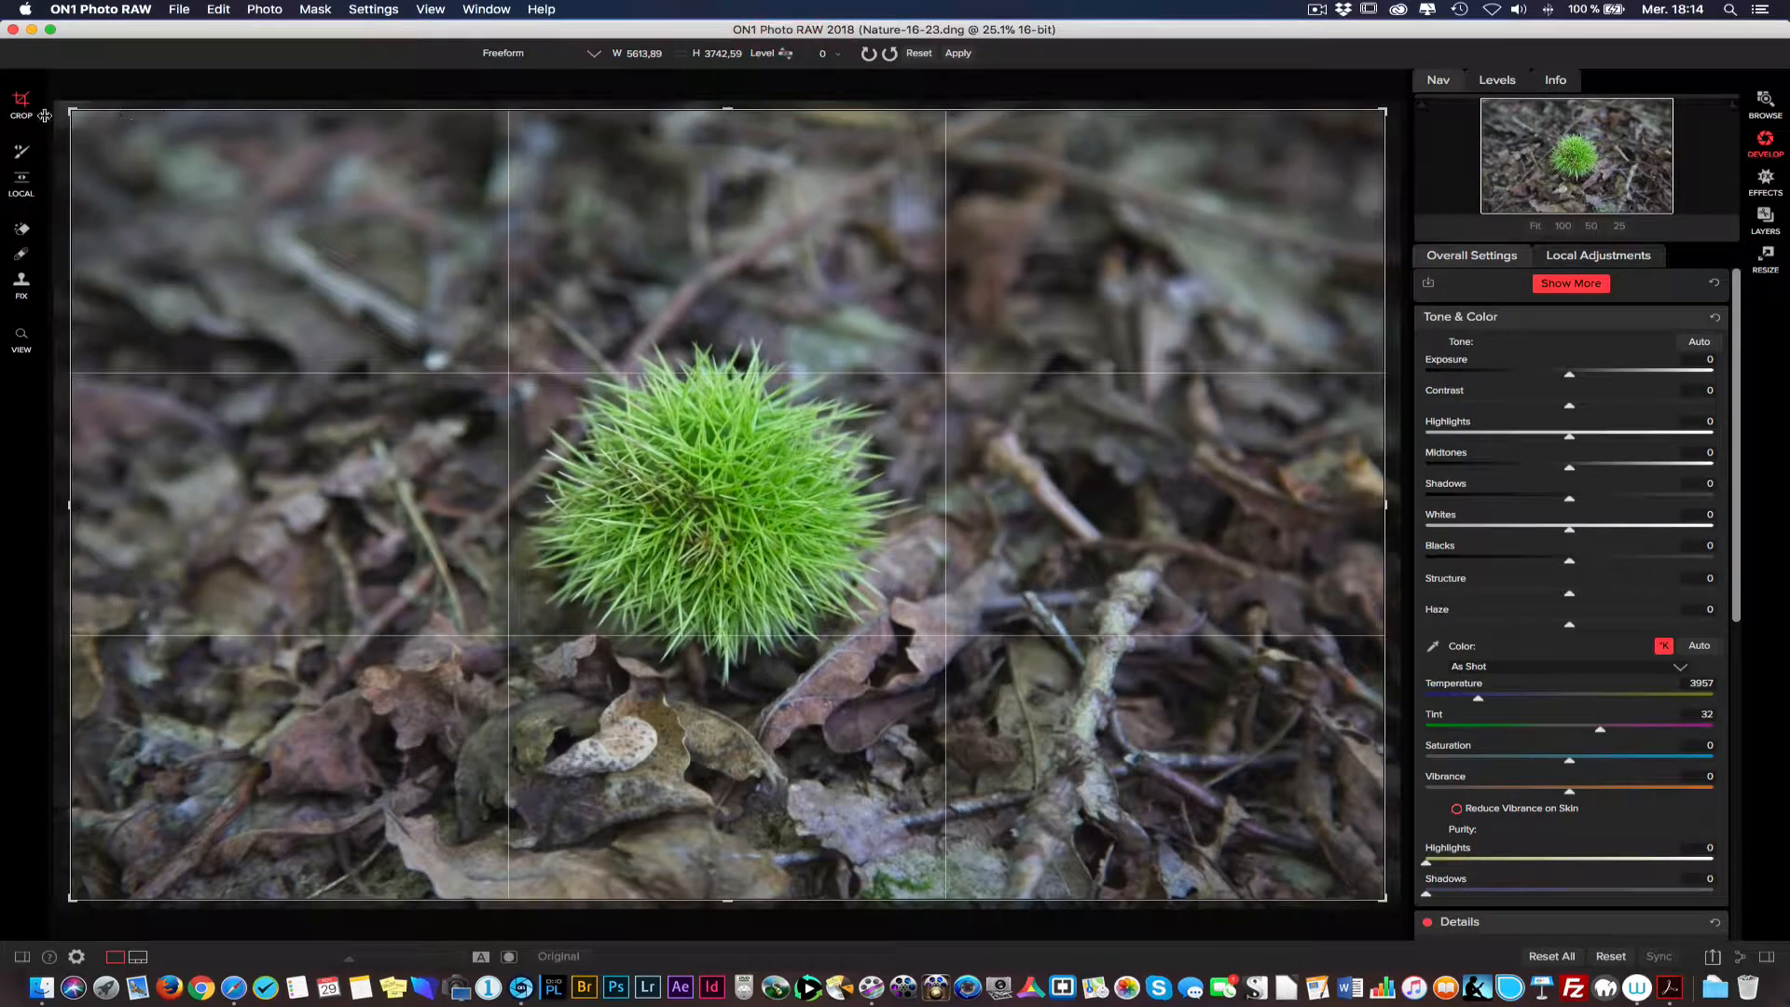
left_click_drag(74, 114, 36, 97)
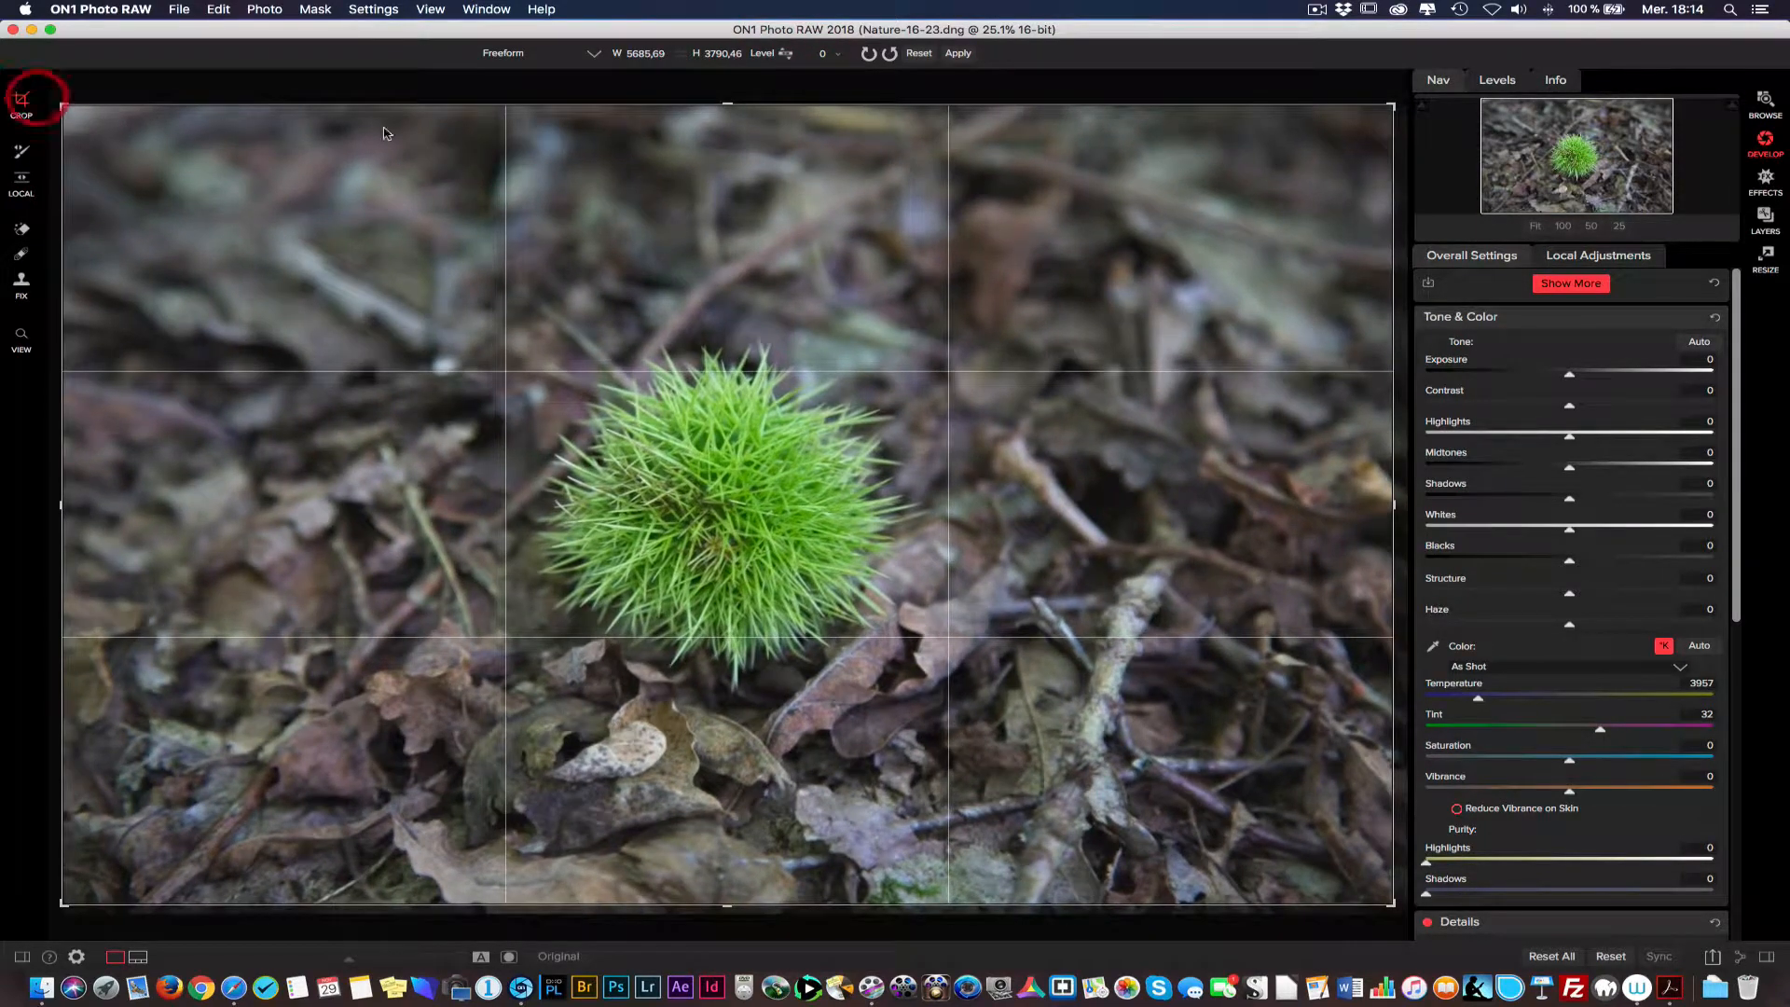
left_click_drag(1398, 111, 1415, 111)
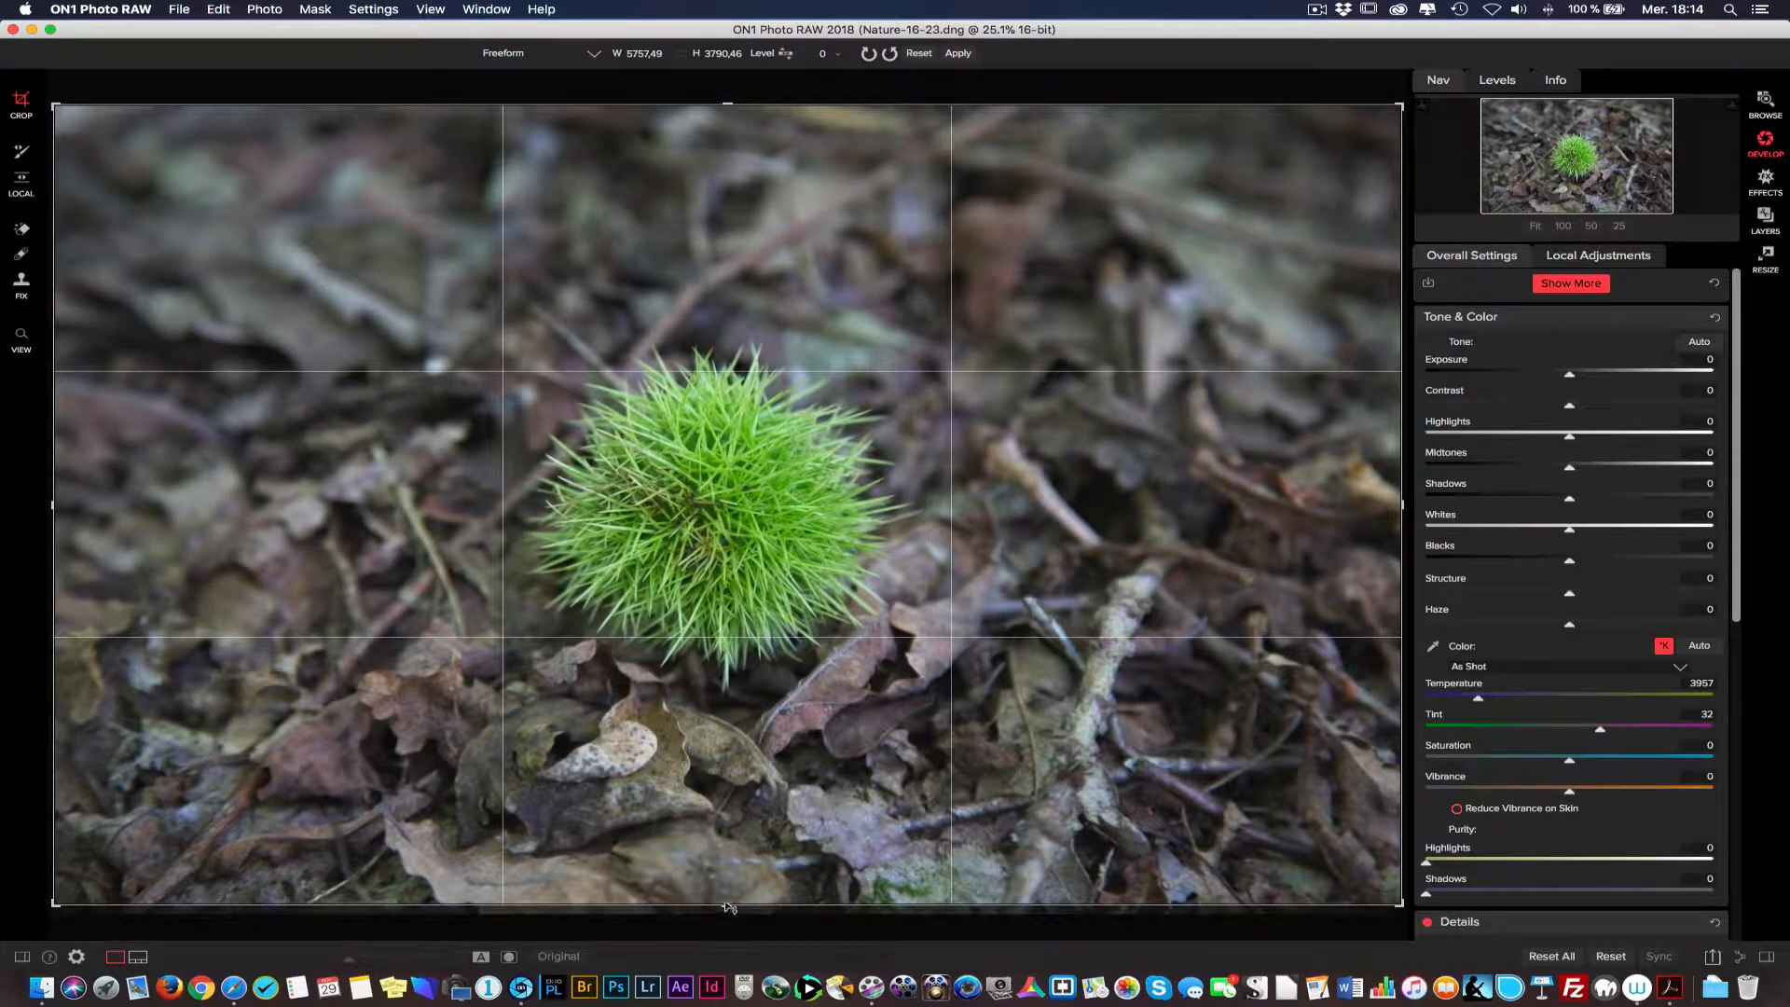
left_click_drag(728, 906, 728, 919)
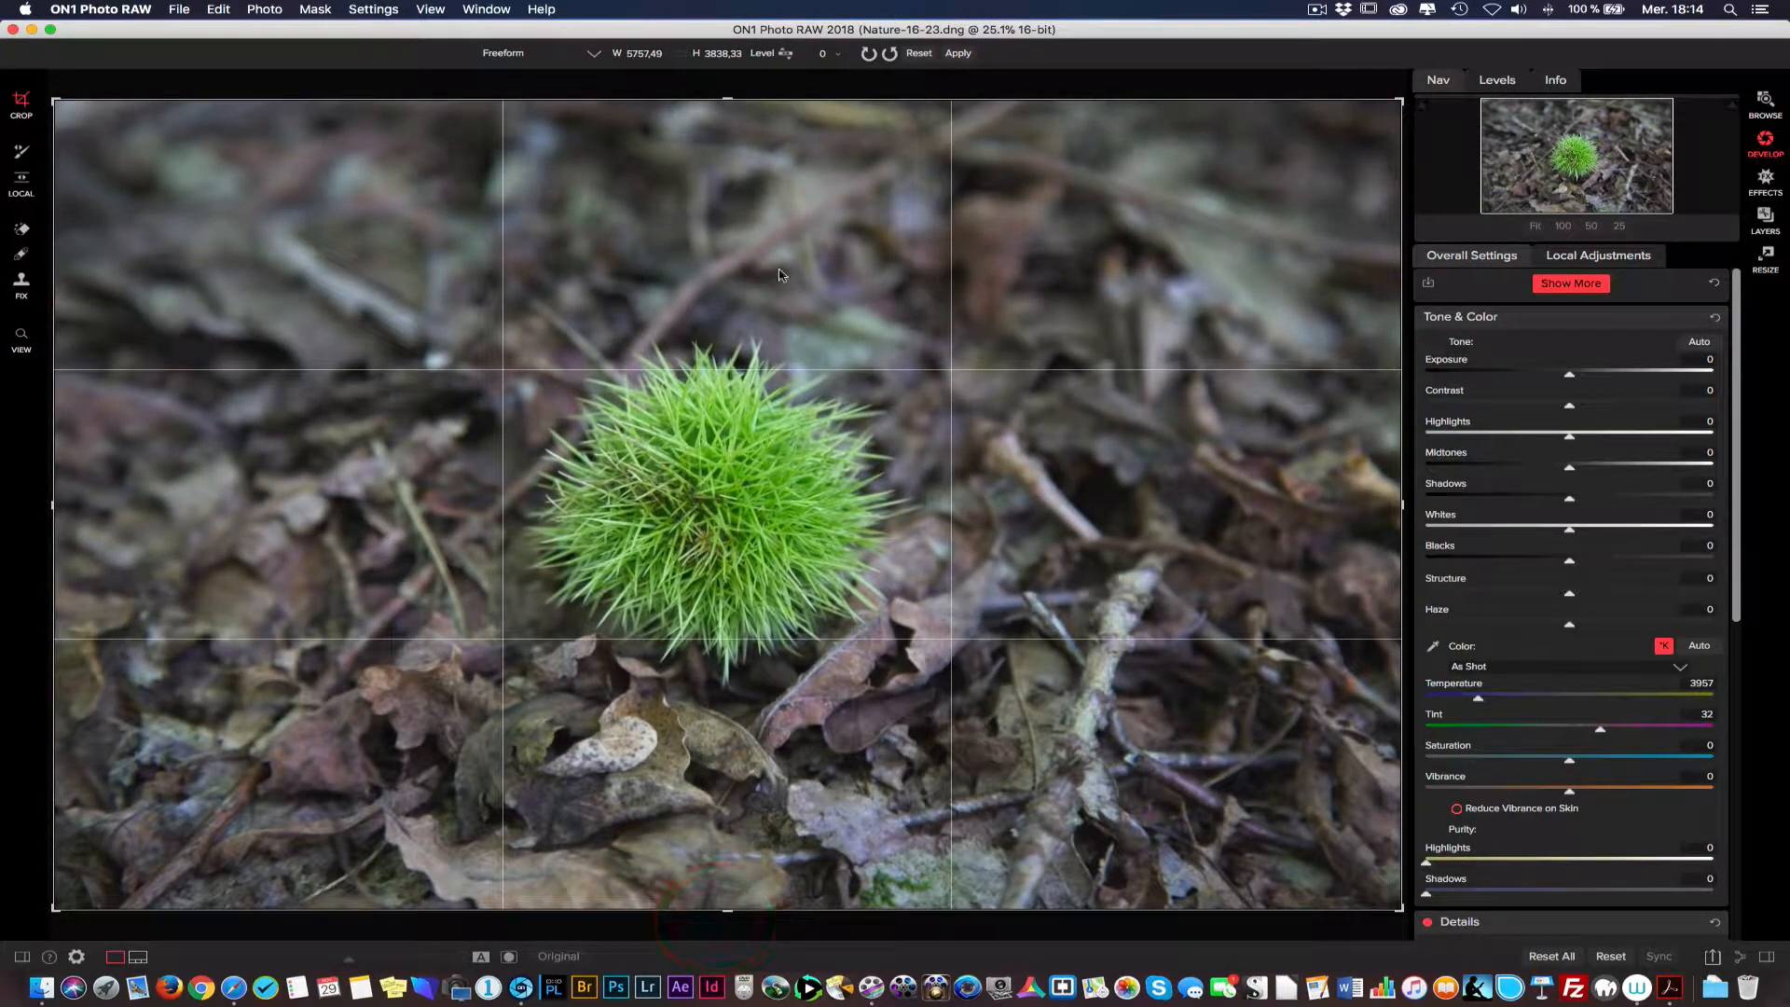
left_click(920, 55)
left_click(957, 53)
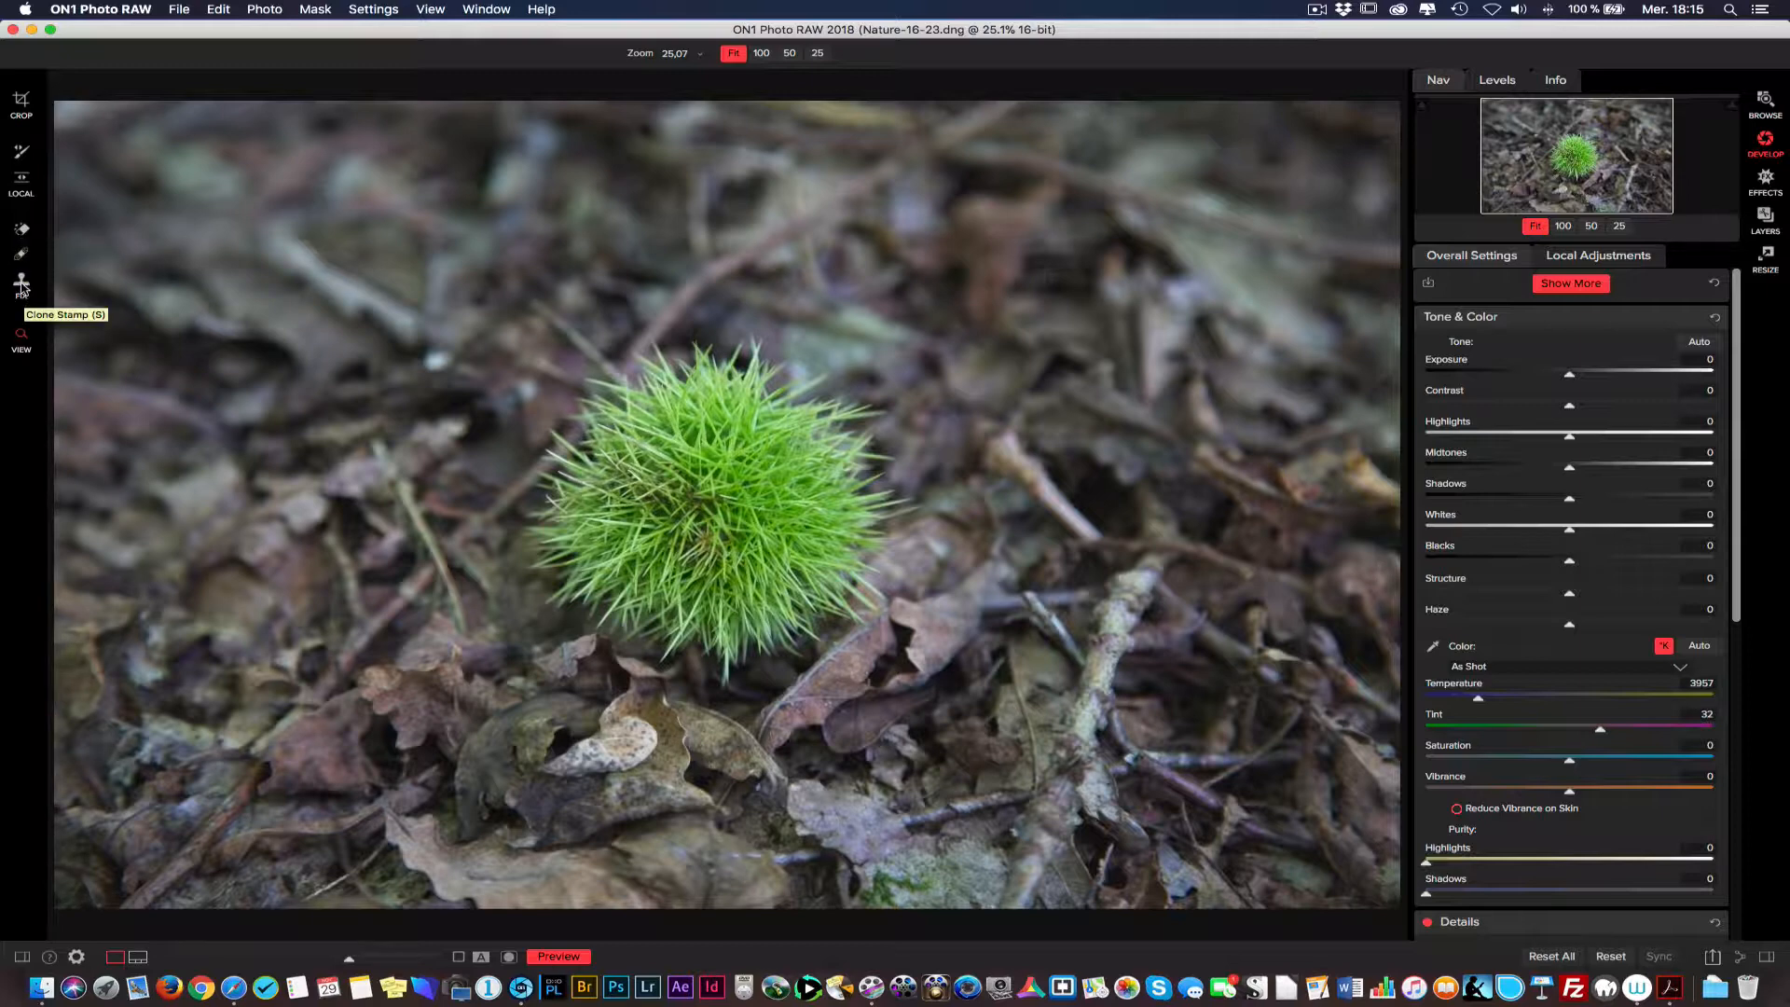
Set up the Clone Stamp with size 500 and feather 5
left_click(21, 285)
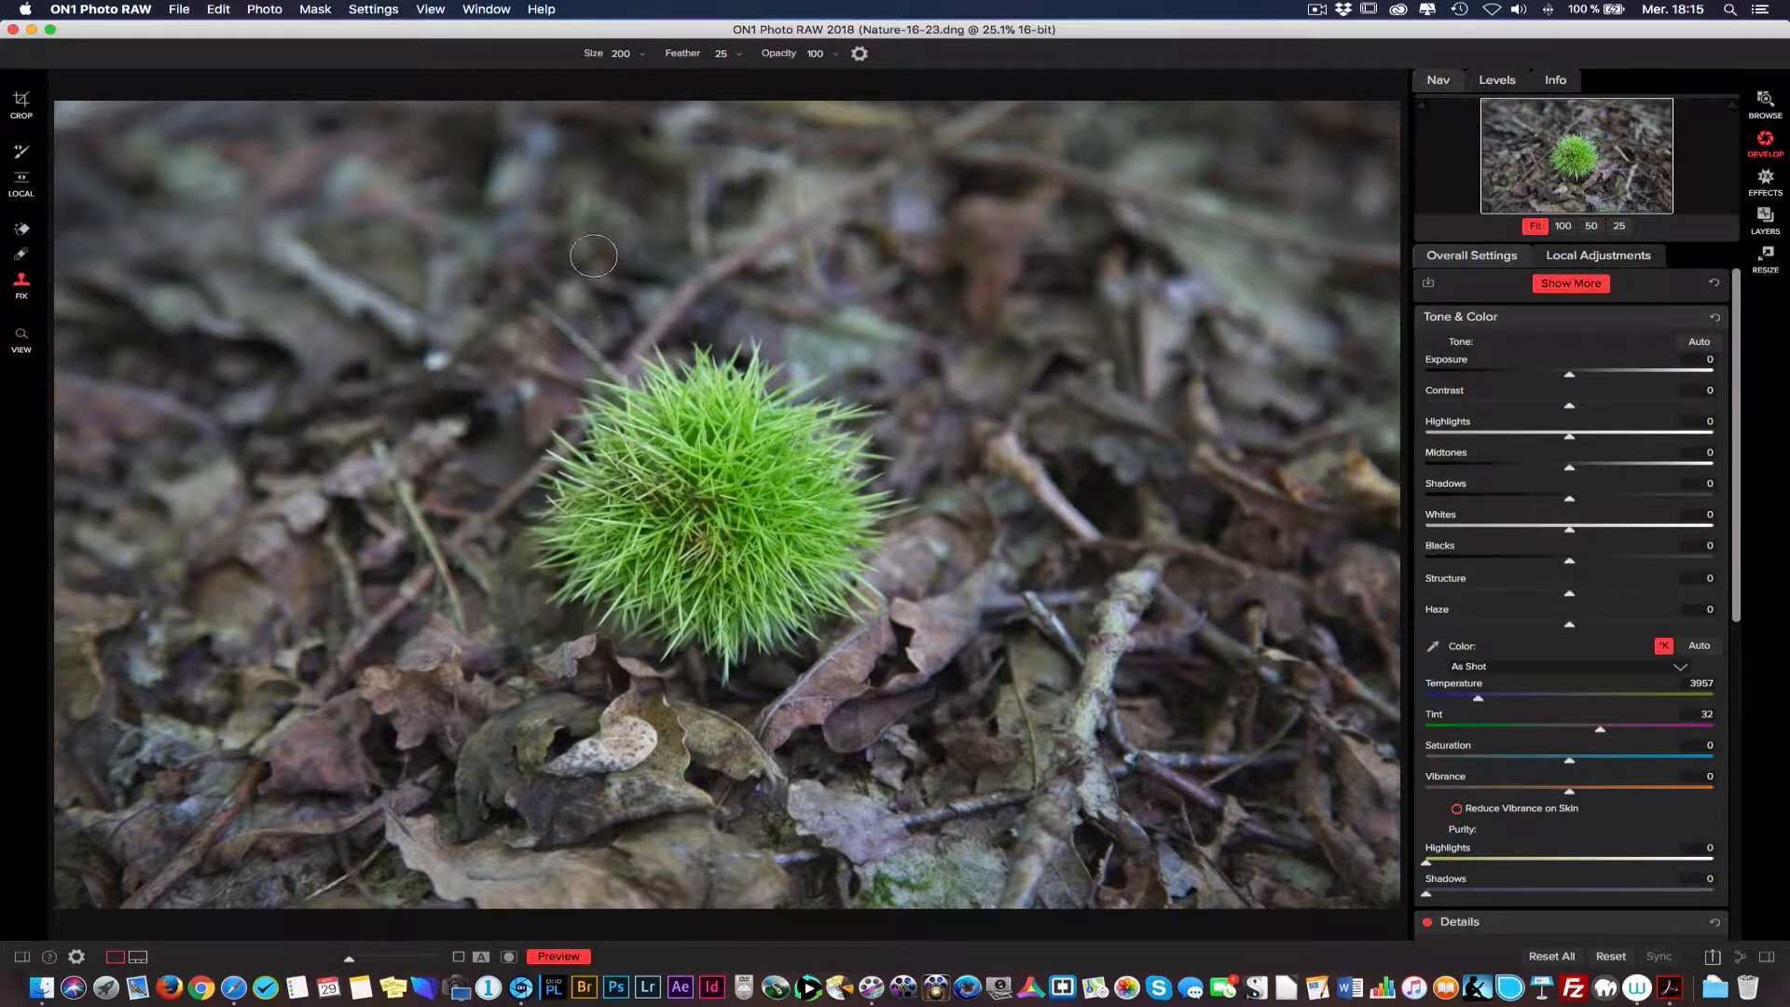
left_click(621, 54)
left_click_drag(592, 54, 615, 54)
left_click_drag(670, 52, 677, 54)
left_click_drag(674, 52, 676, 53)
Clone the brown leaf at the photo's lower left onto the area just above it, beside the burr
key("alt")
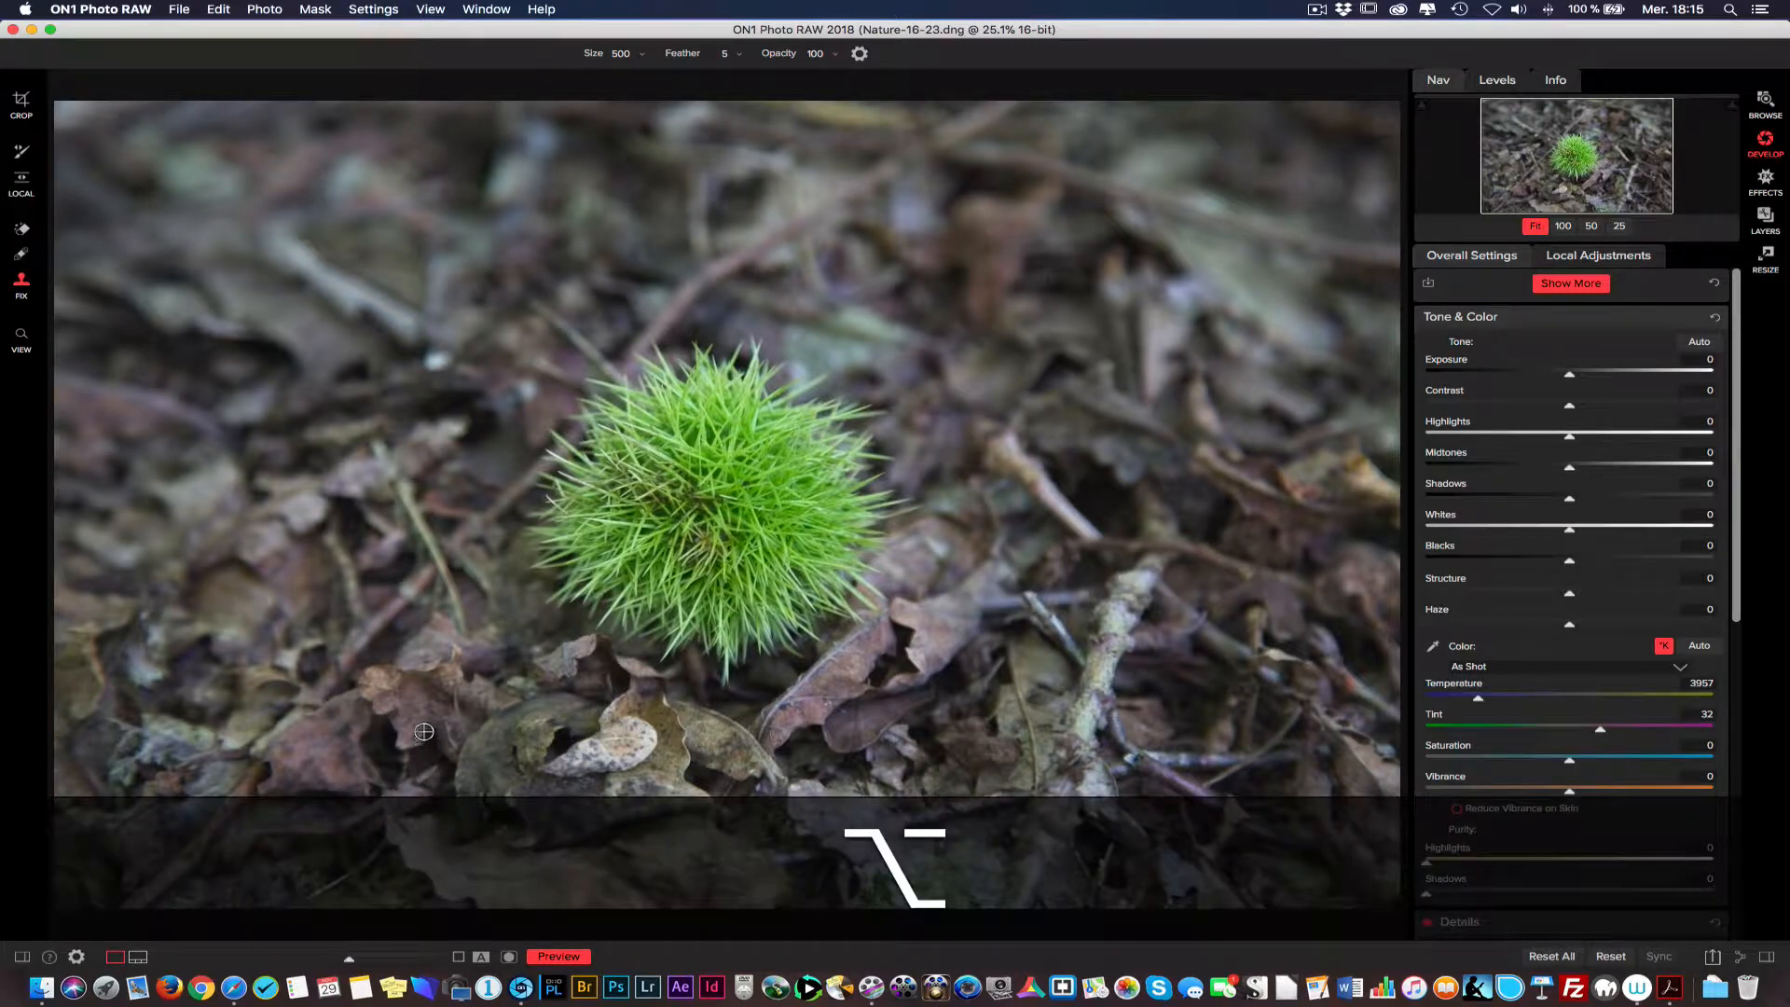
left_click(377, 681, "alt")
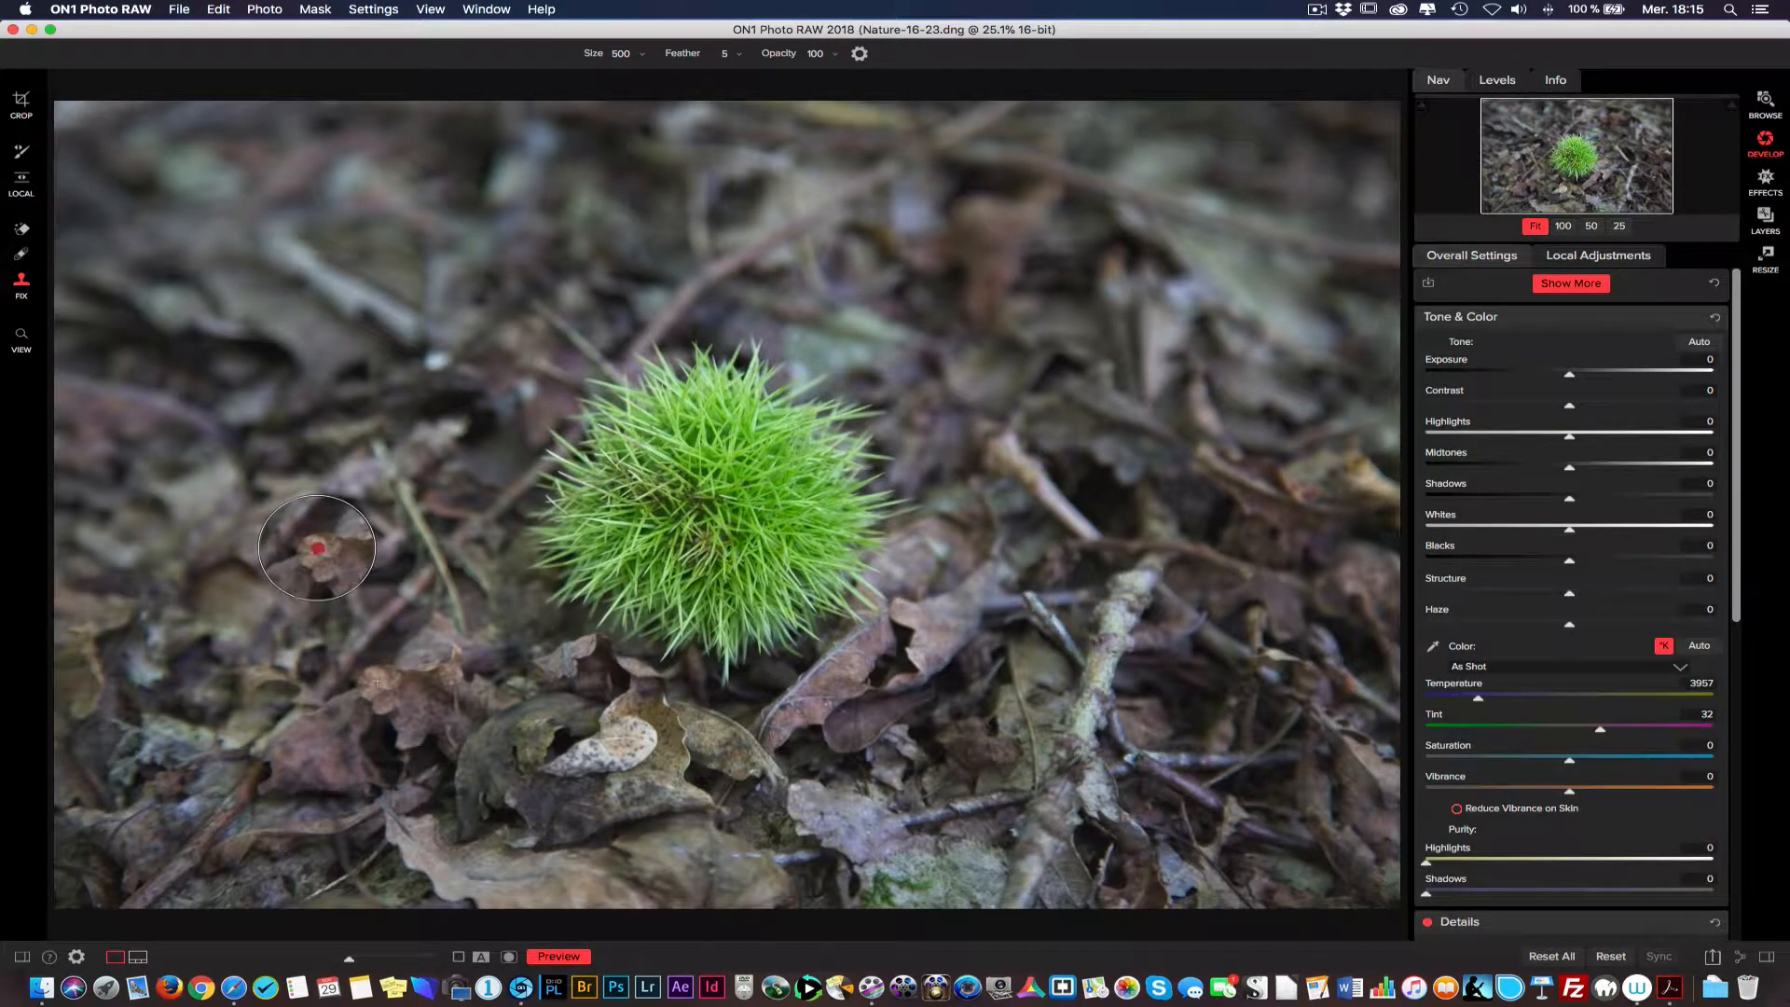
mouse_move(317, 548)
left_mouse_down()
mouse_move(406, 561)
mouse_move(315, 560)
mouse_move(313, 585)
mouse_move(347, 571)
mouse_move(324, 546)
mouse_move(386, 550)
left_mouse_up()
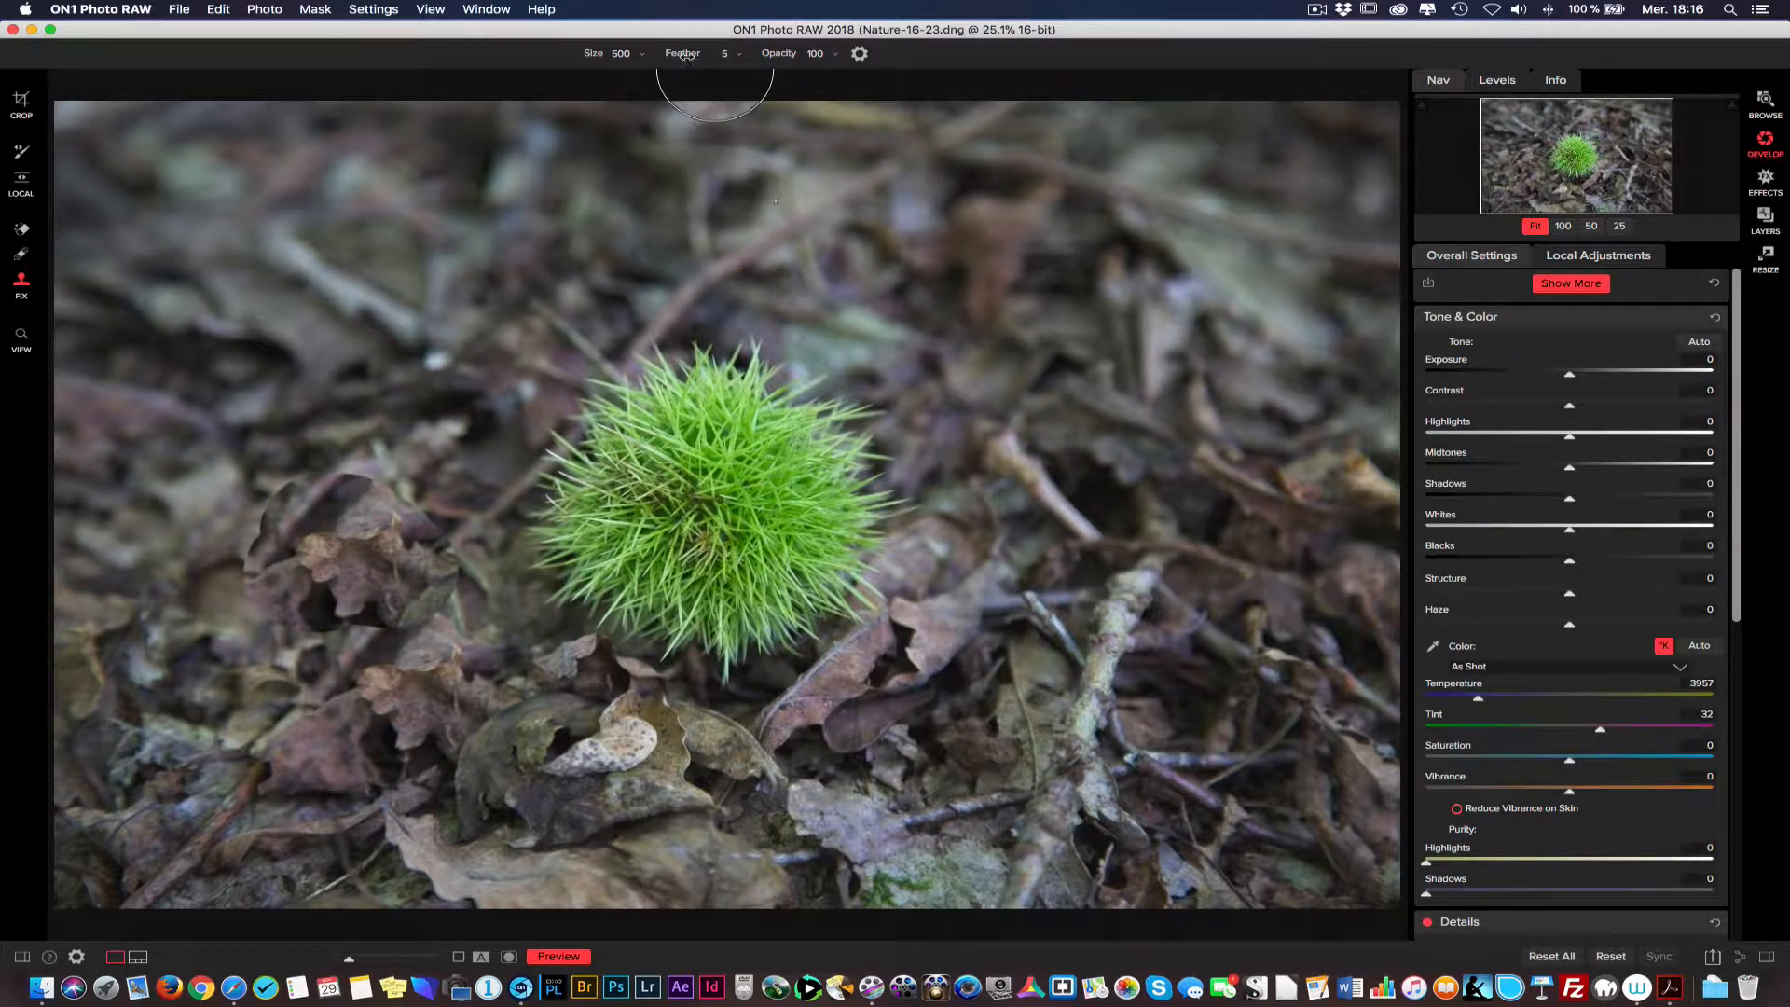
Set the Clone Stamp feather to 100 and clone the duplicated brown leaf higher up, to the upper left of the burr
left_click_drag(675, 52, 848, 52)
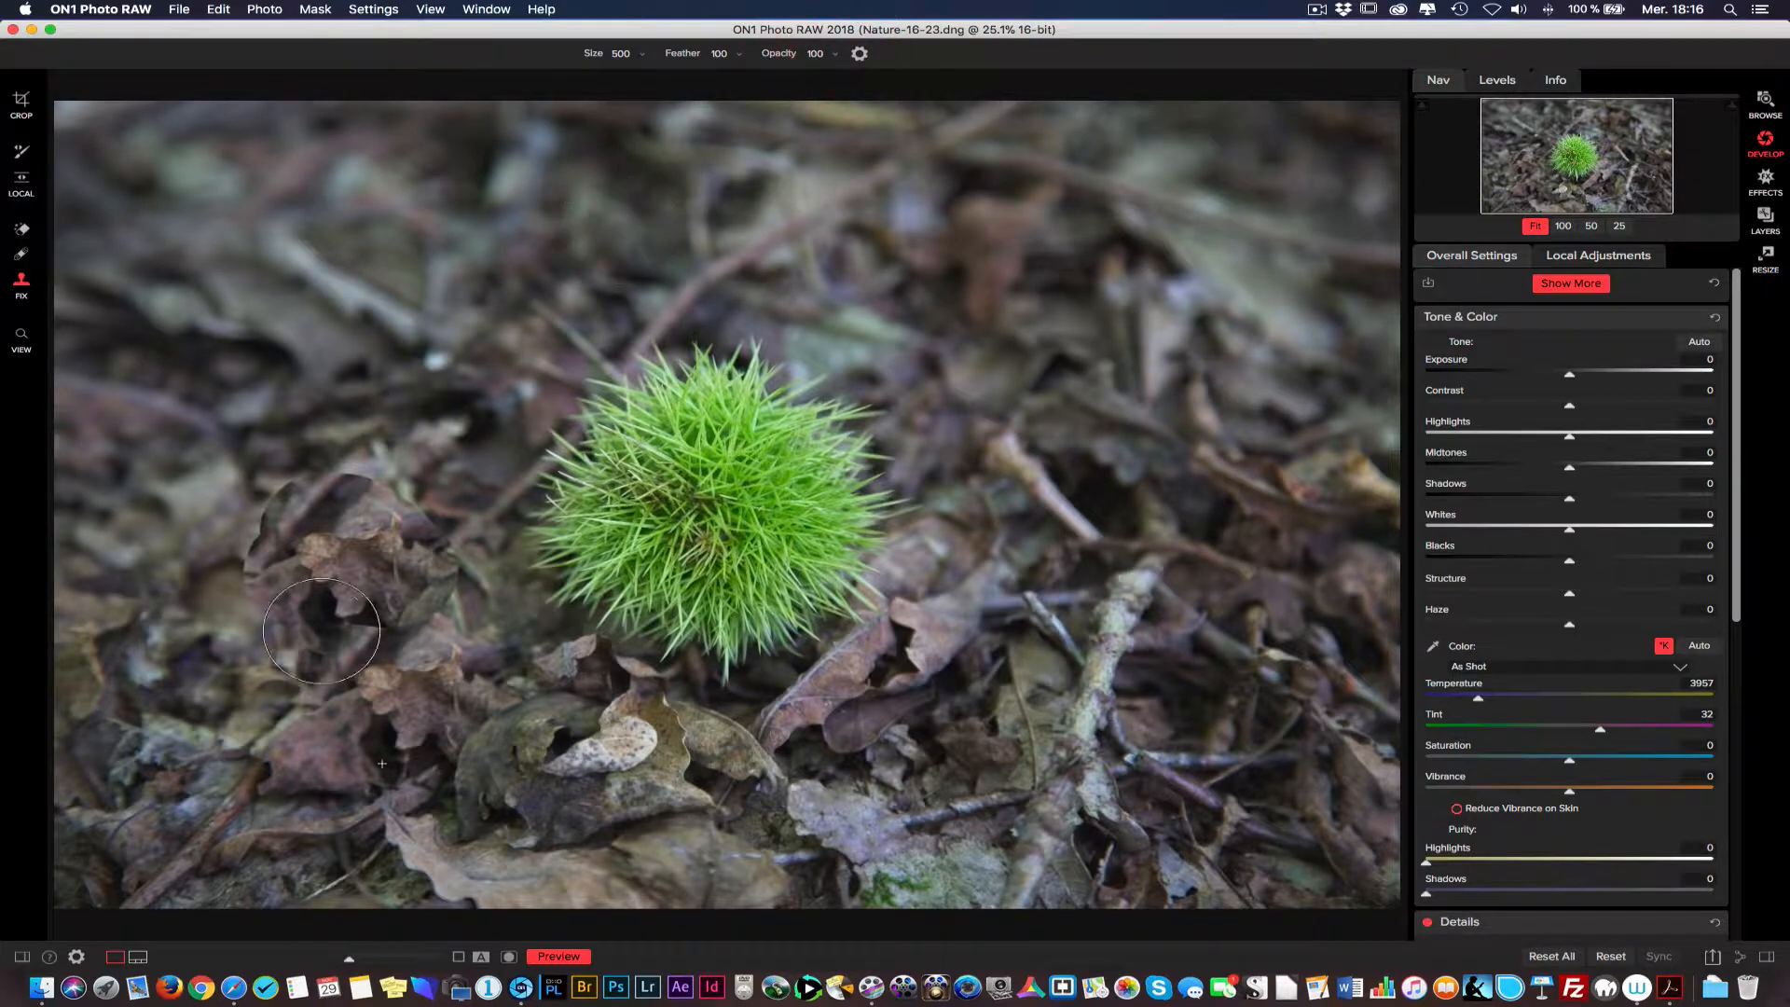
key("alt")
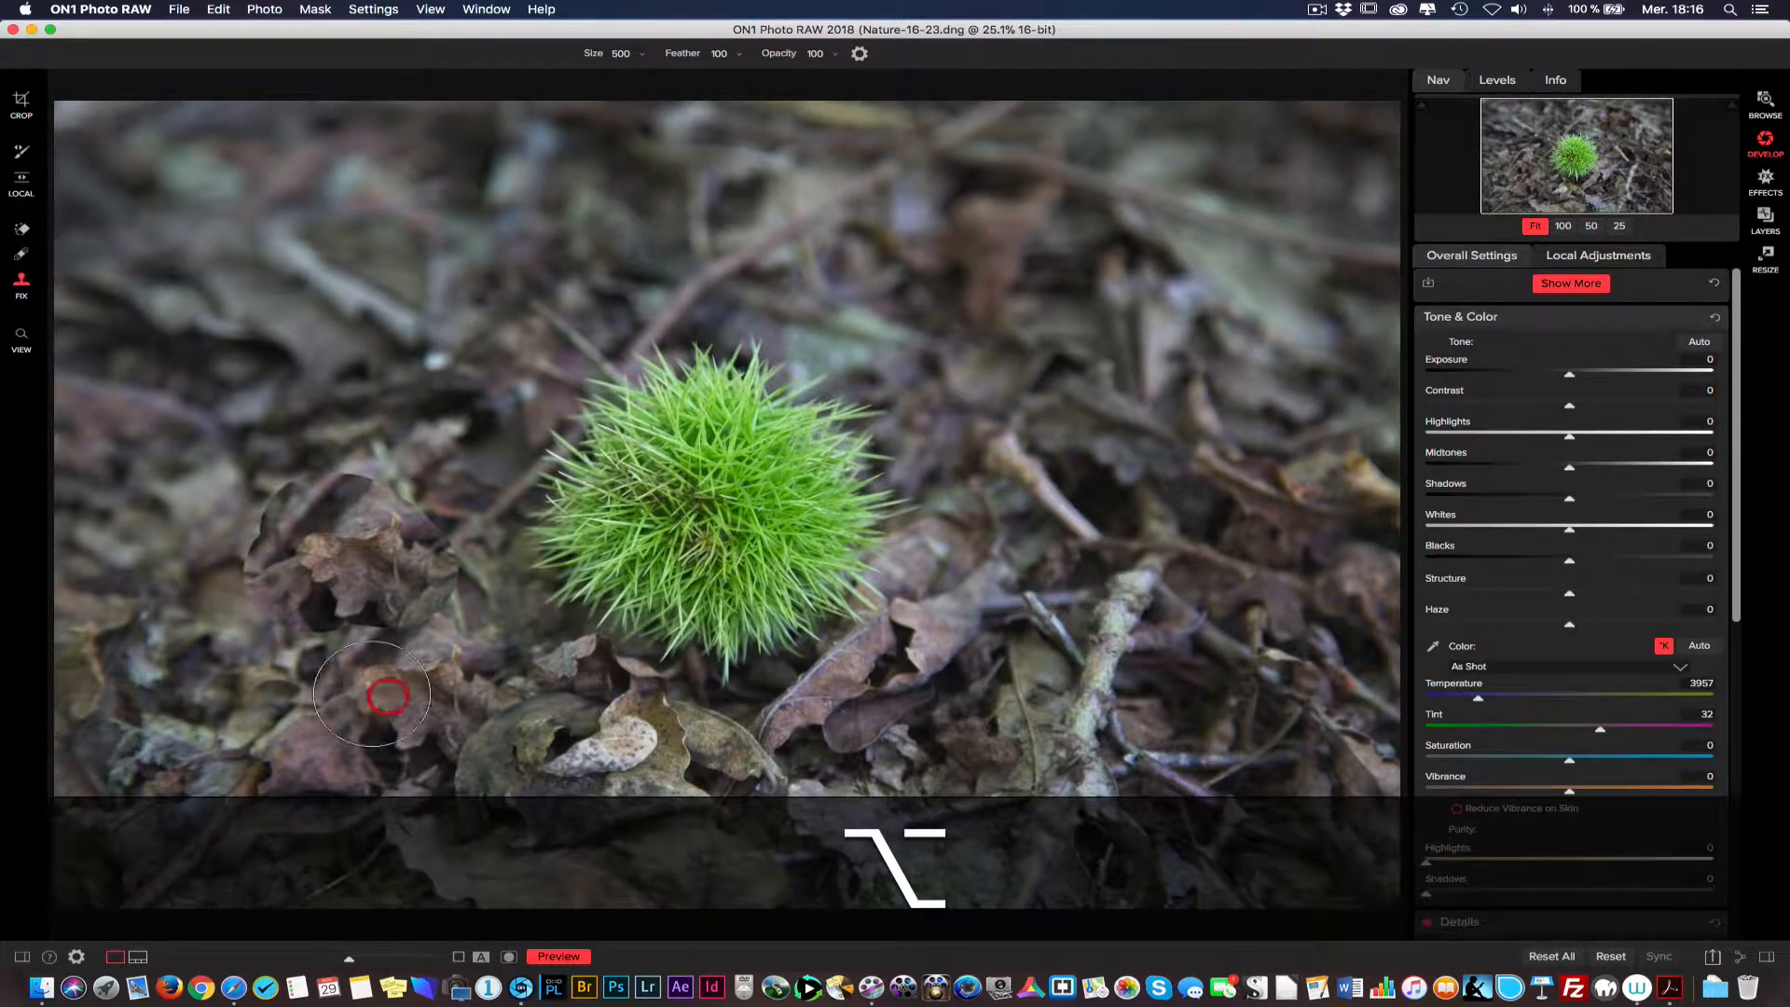
left_click(341, 587, "alt")
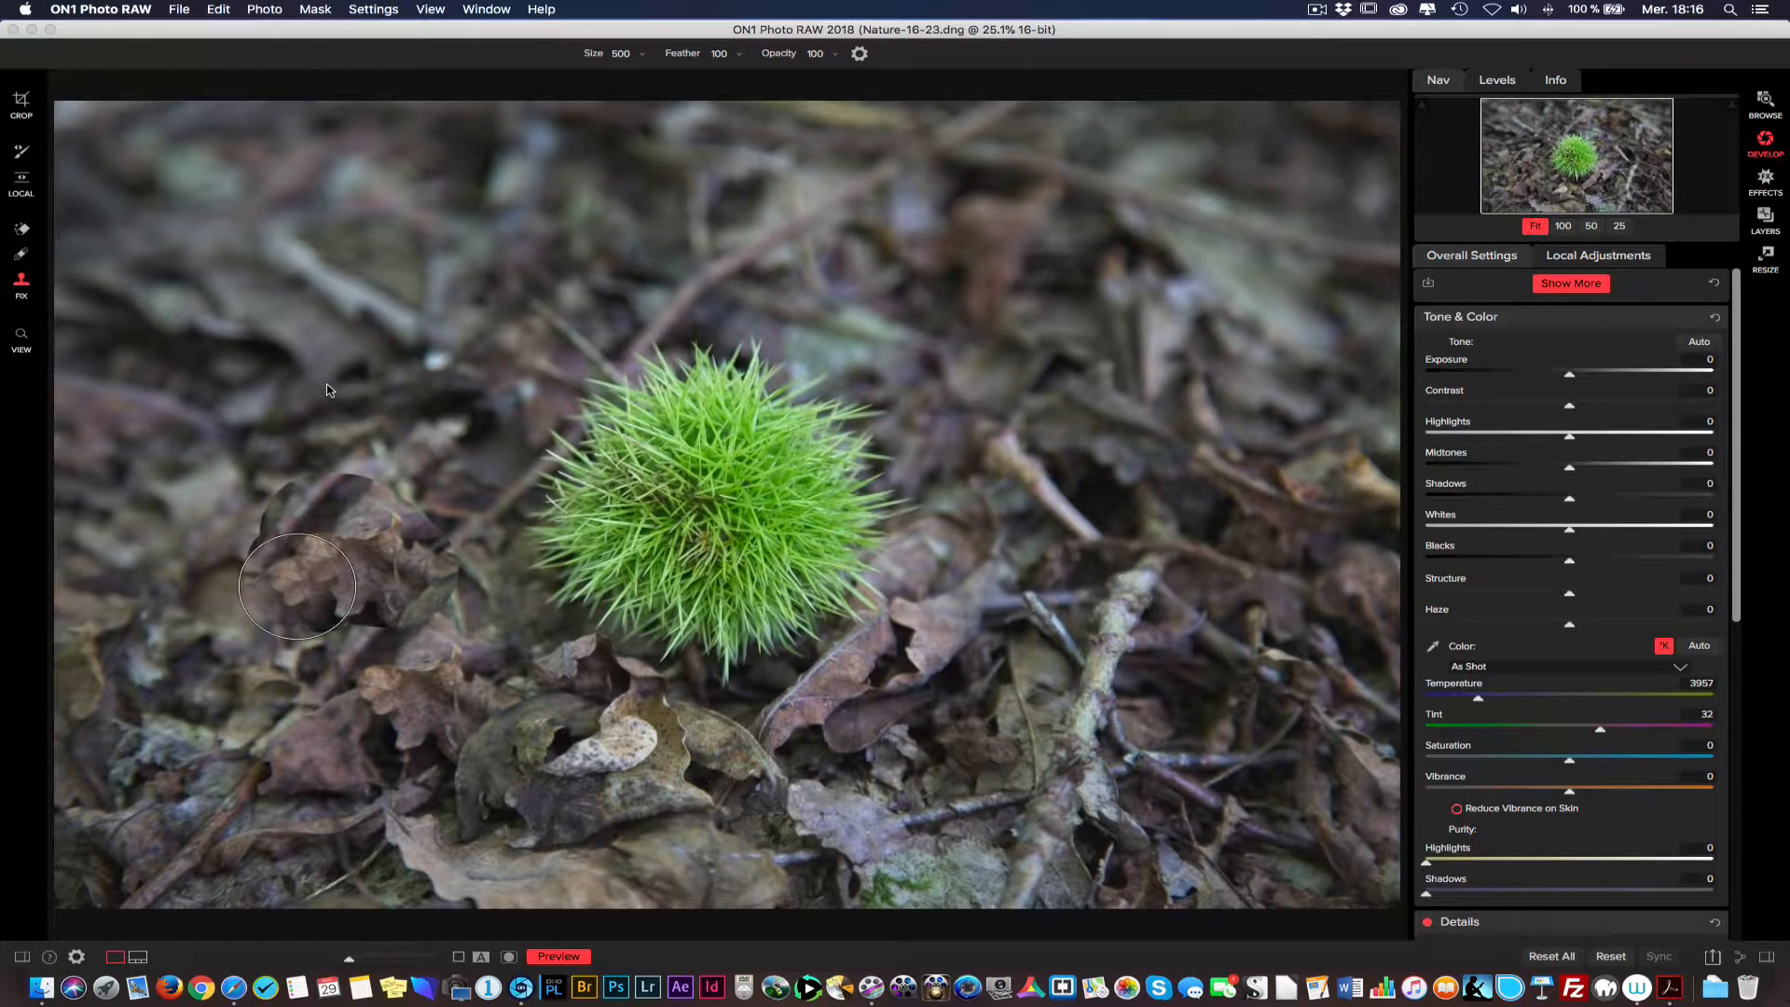
mouse_move(322, 393)
left_mouse_down()
mouse_move(320, 368)
mouse_move(415, 389)
mouse_move(358, 403)
left_mouse_up()
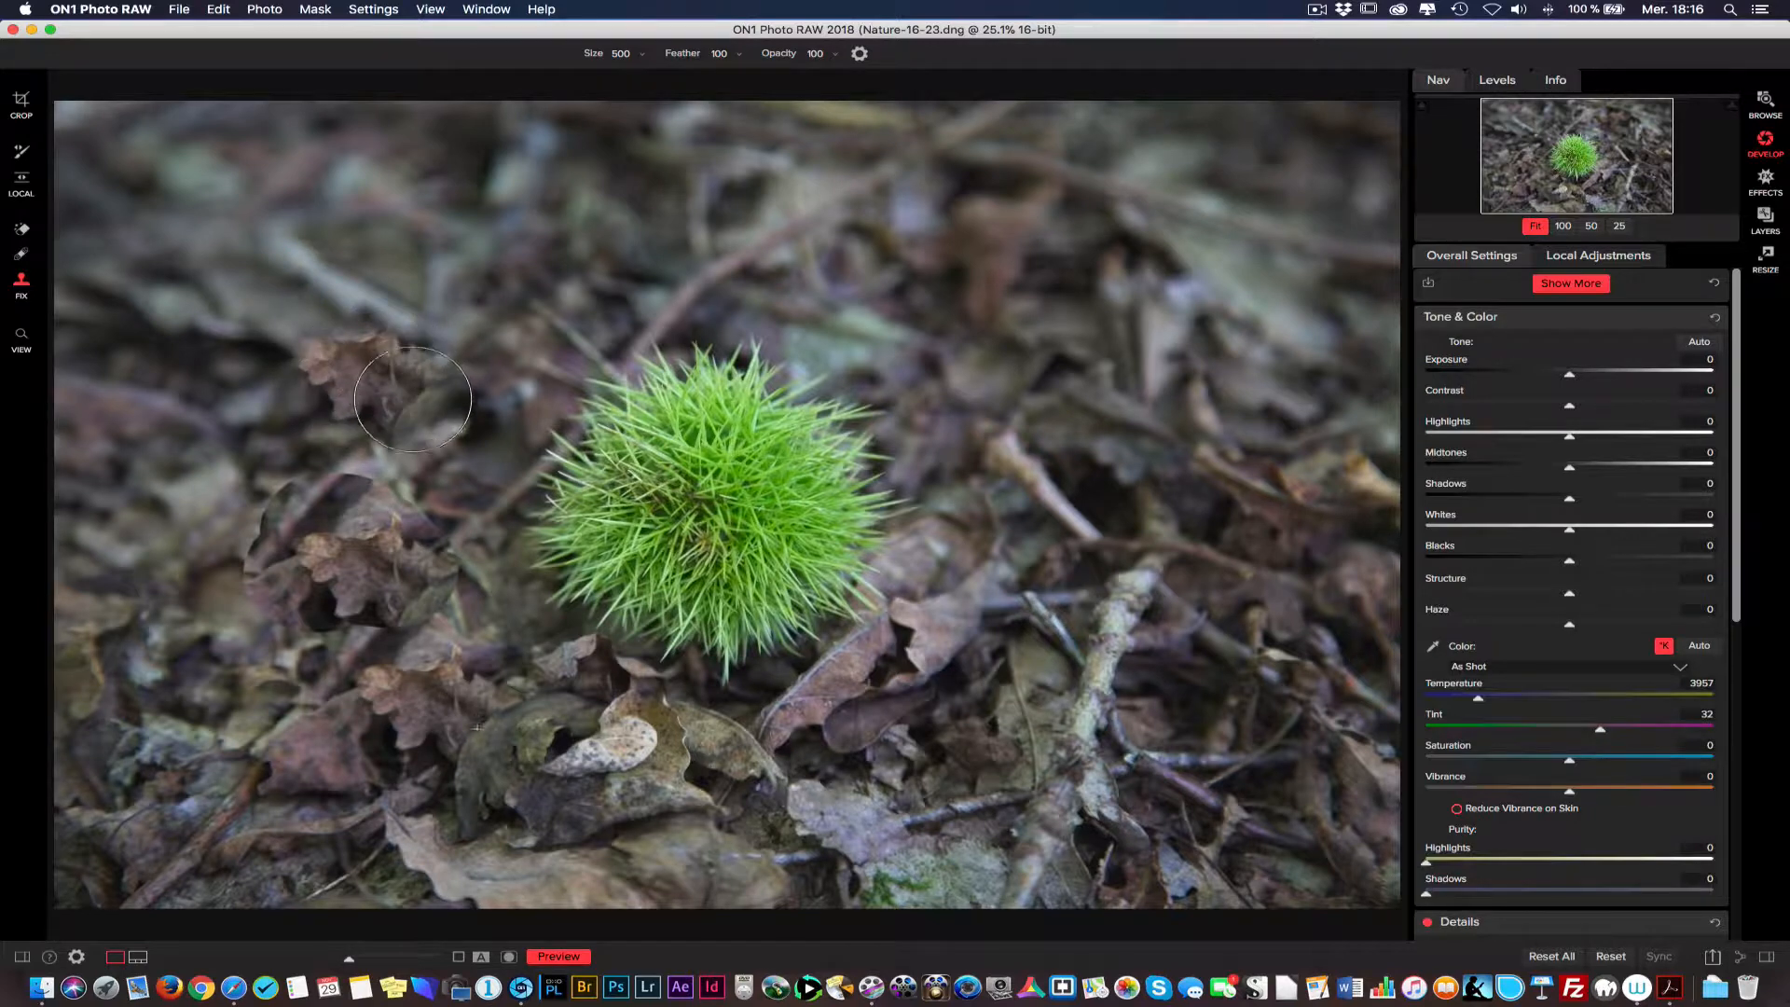
left_click(360, 399)
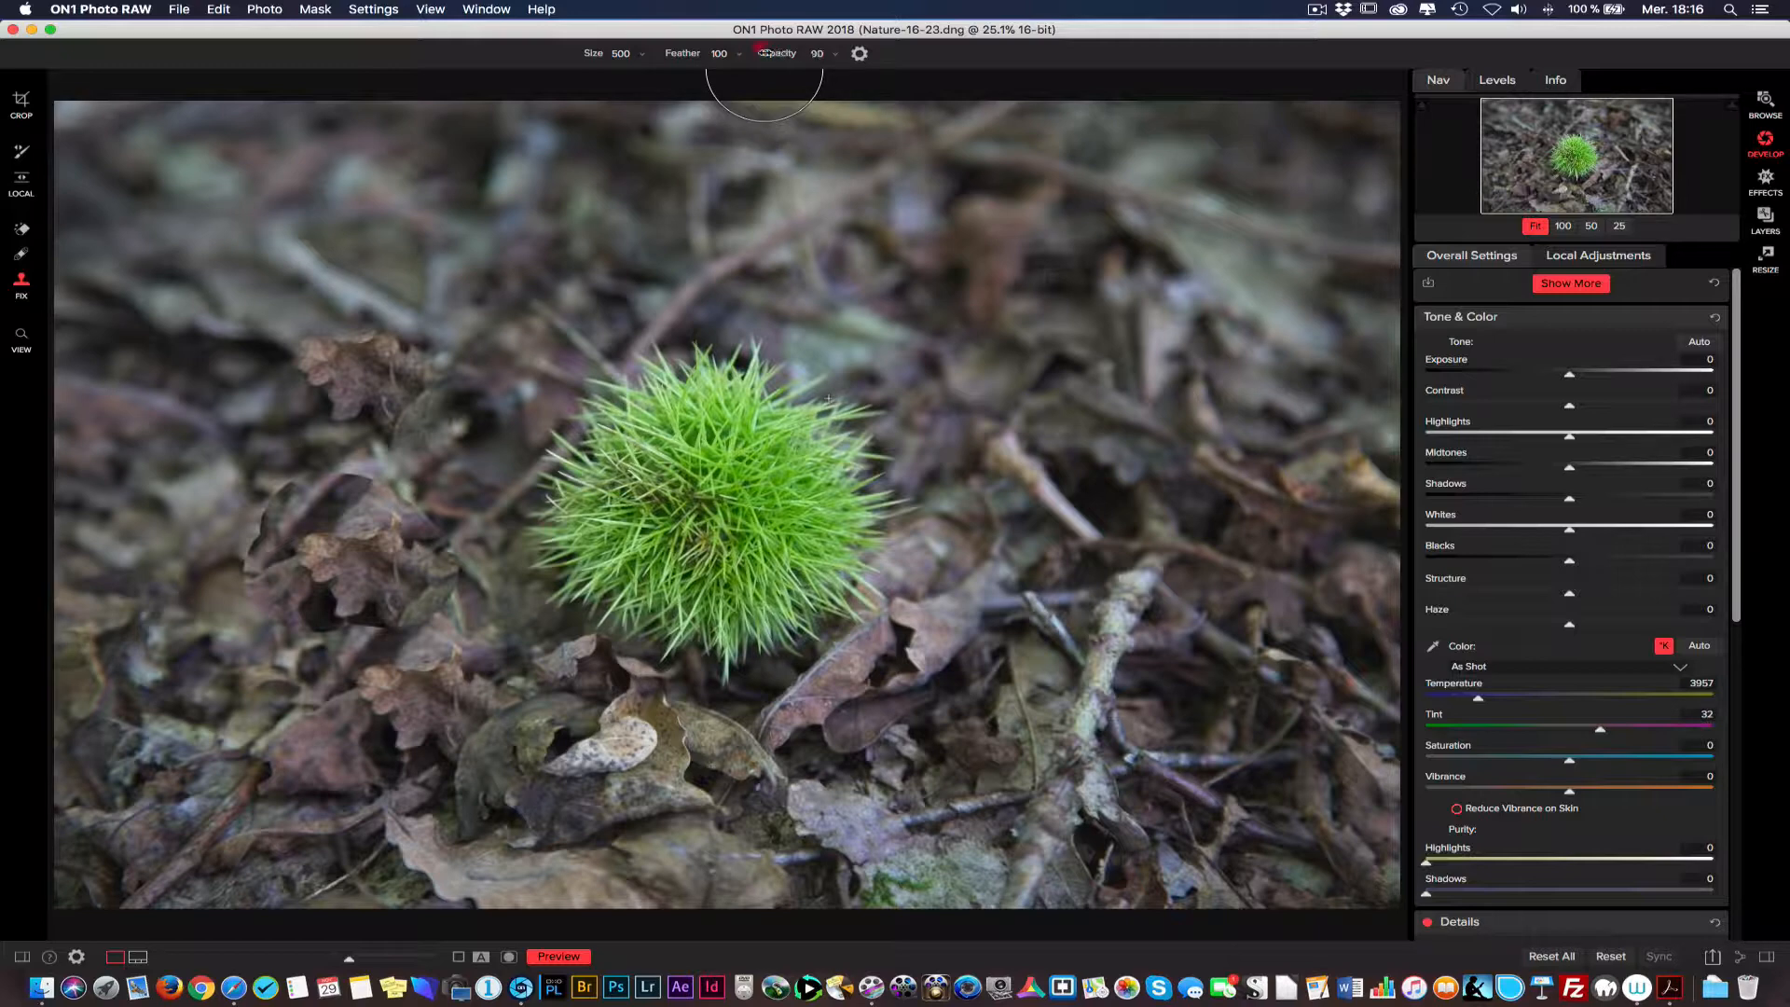
Set the Clone Stamp opacity to 53 and clone a brown leaf patch onto the blurred ground just above and left of the burr
left_click_drag(750, 52, 708, 53)
key("alt")
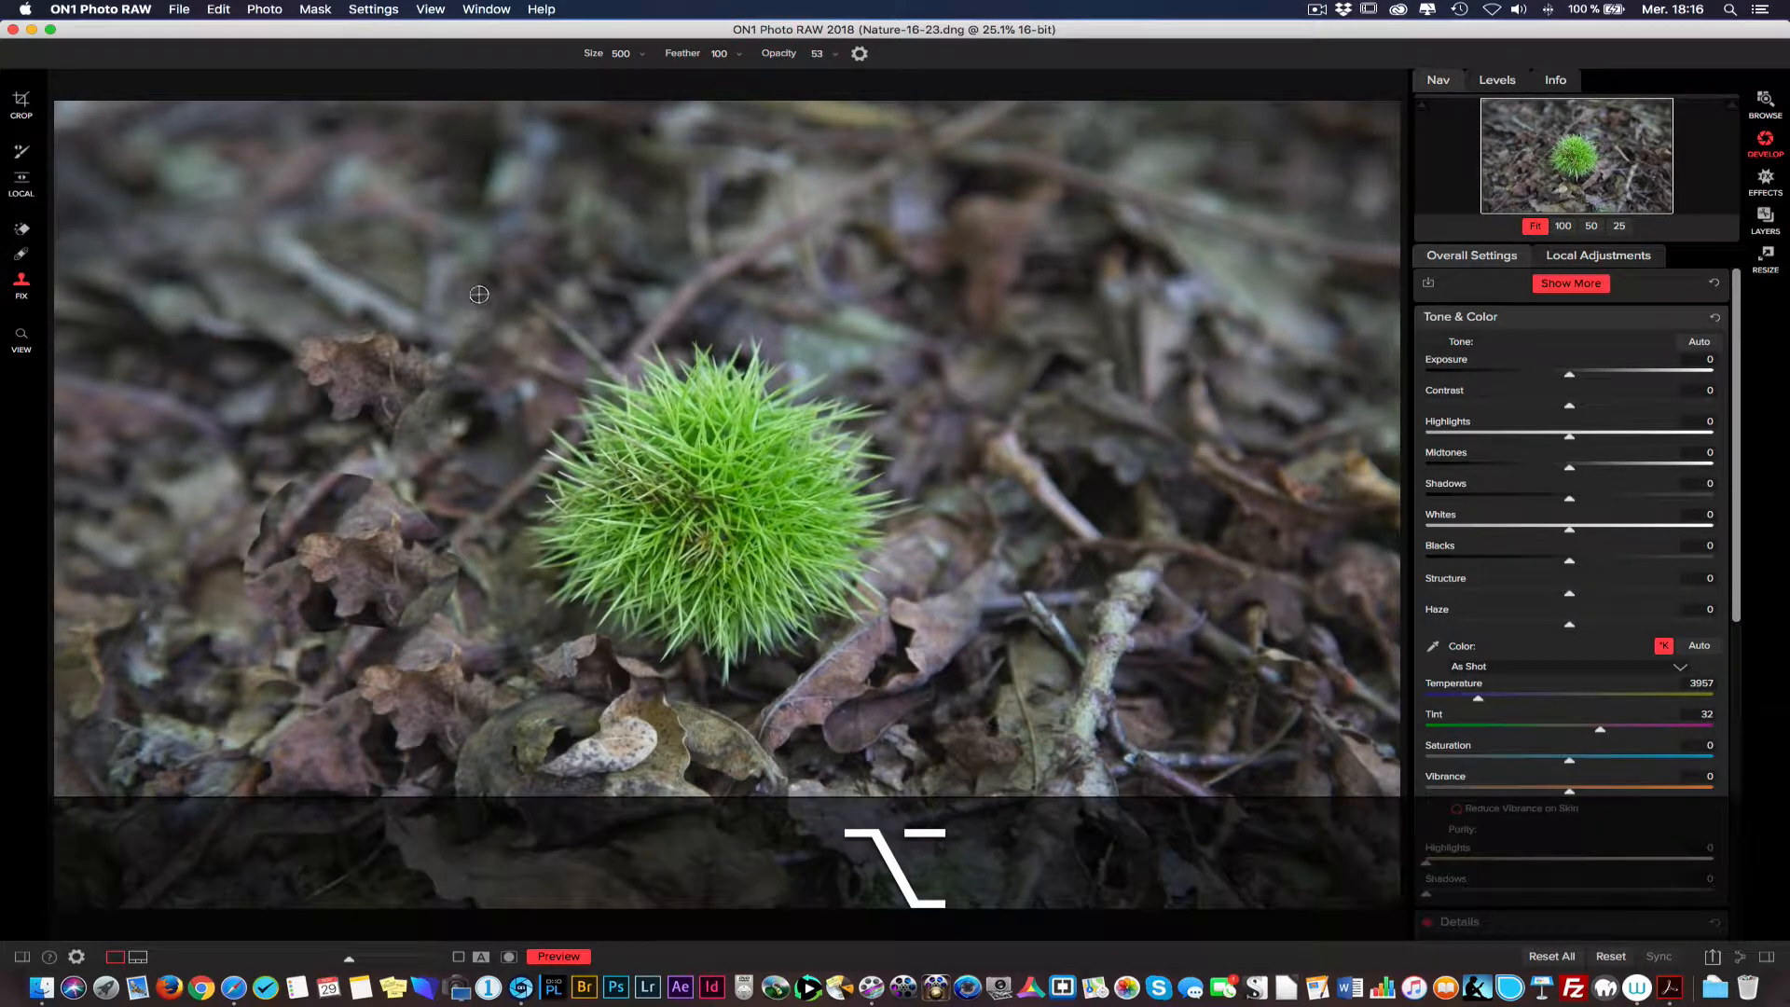
left_click(481, 275, "alt")
mouse_move(582, 238)
left_mouse_down()
mouse_move(571, 225)
mouse_move(597, 257)
mouse_move(584, 240)
left_mouse_up()
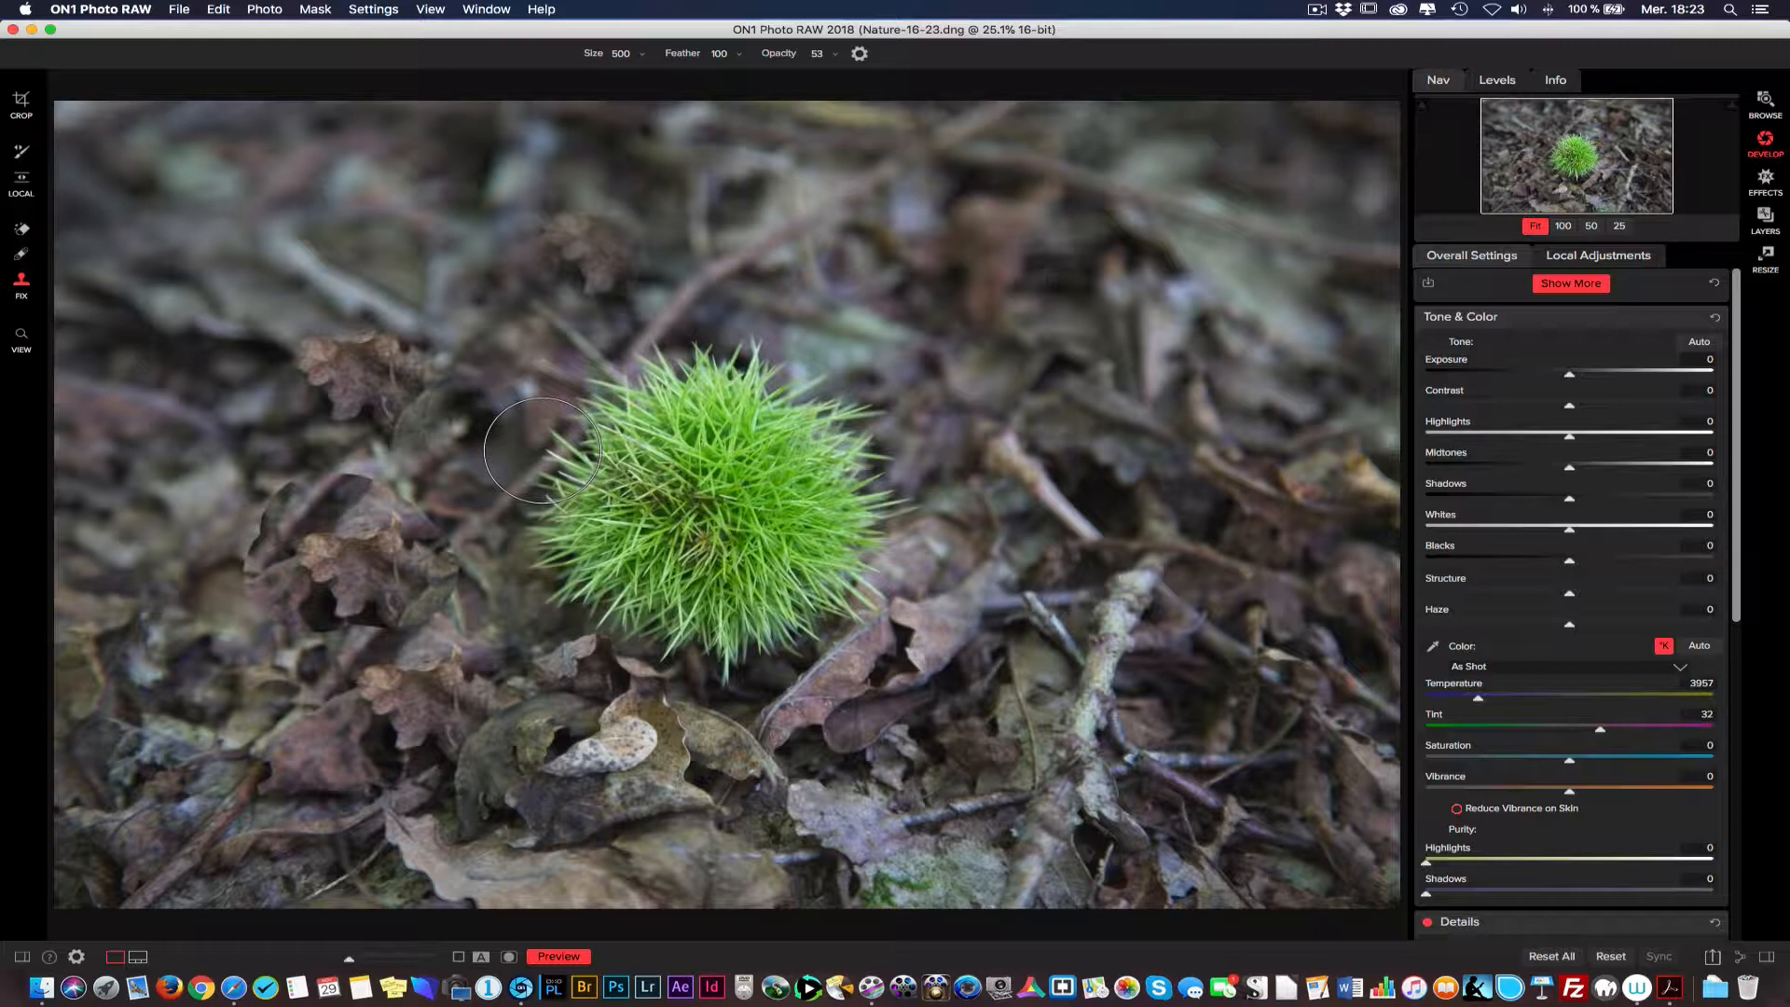
Try cloning the burr's left edge onto the background at the photo's left side, and background back over the burr
left_click(542, 451, "alt")
left_click_drag(148, 284, 97, 263)
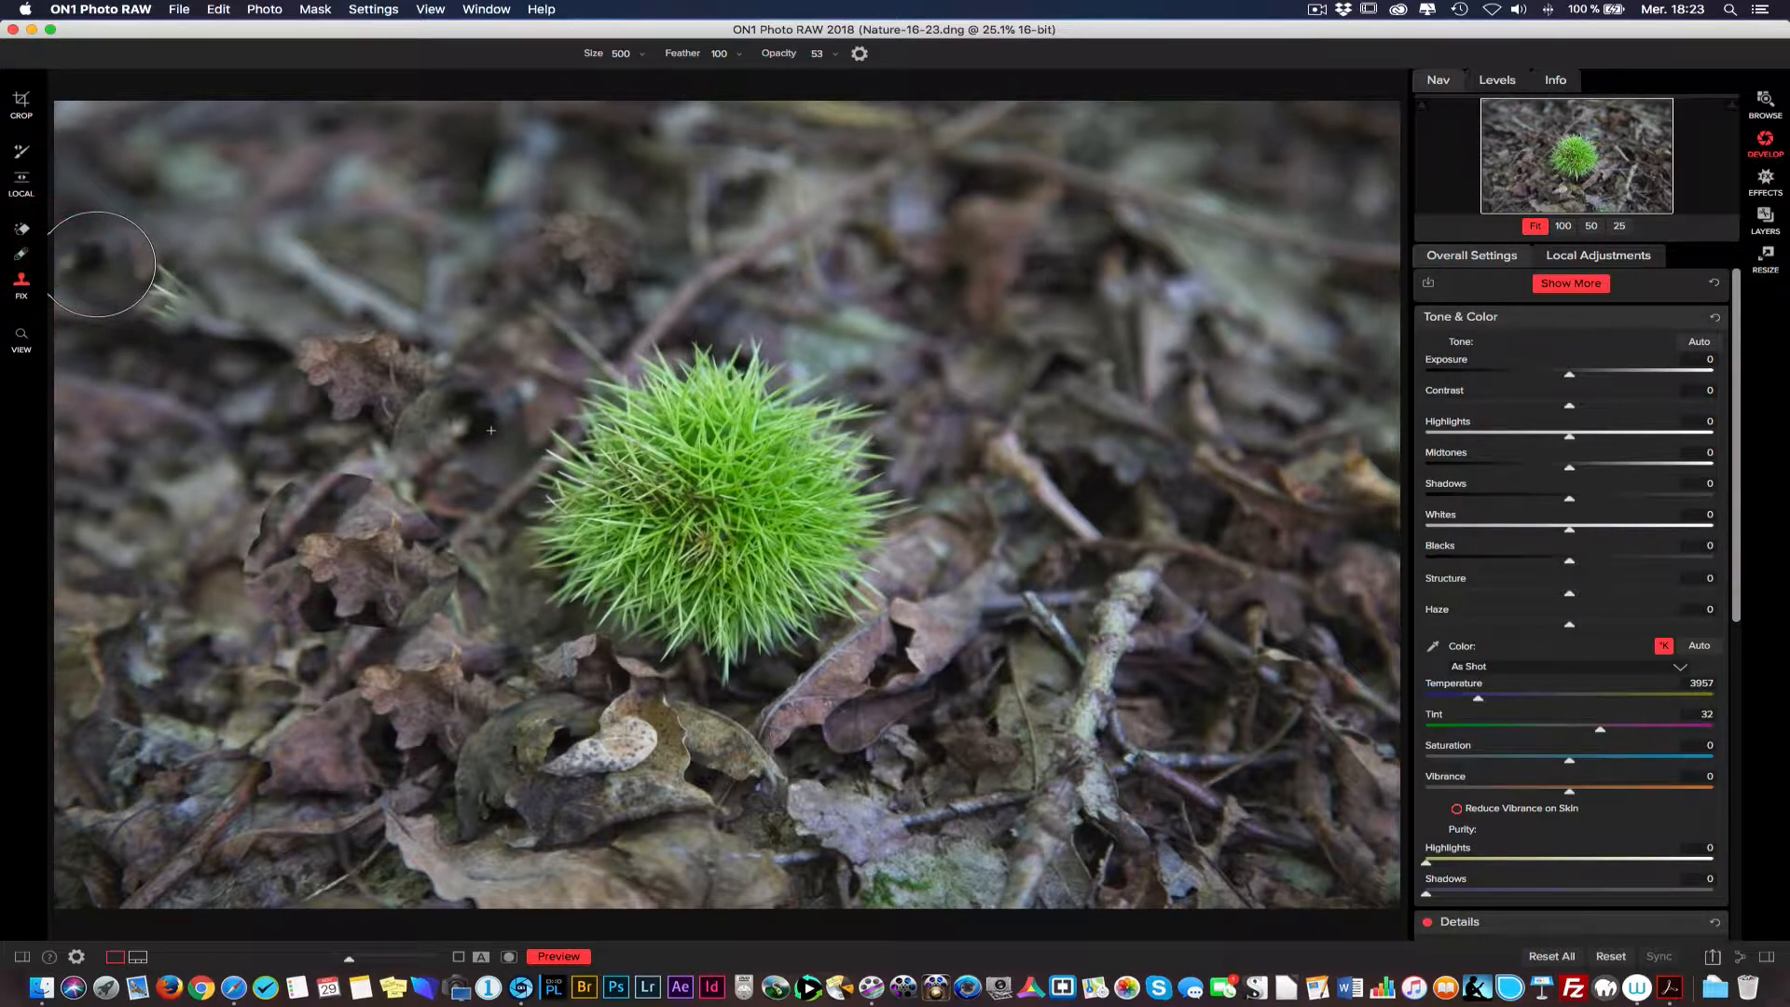
left_click_drag(152, 388, 149, 382)
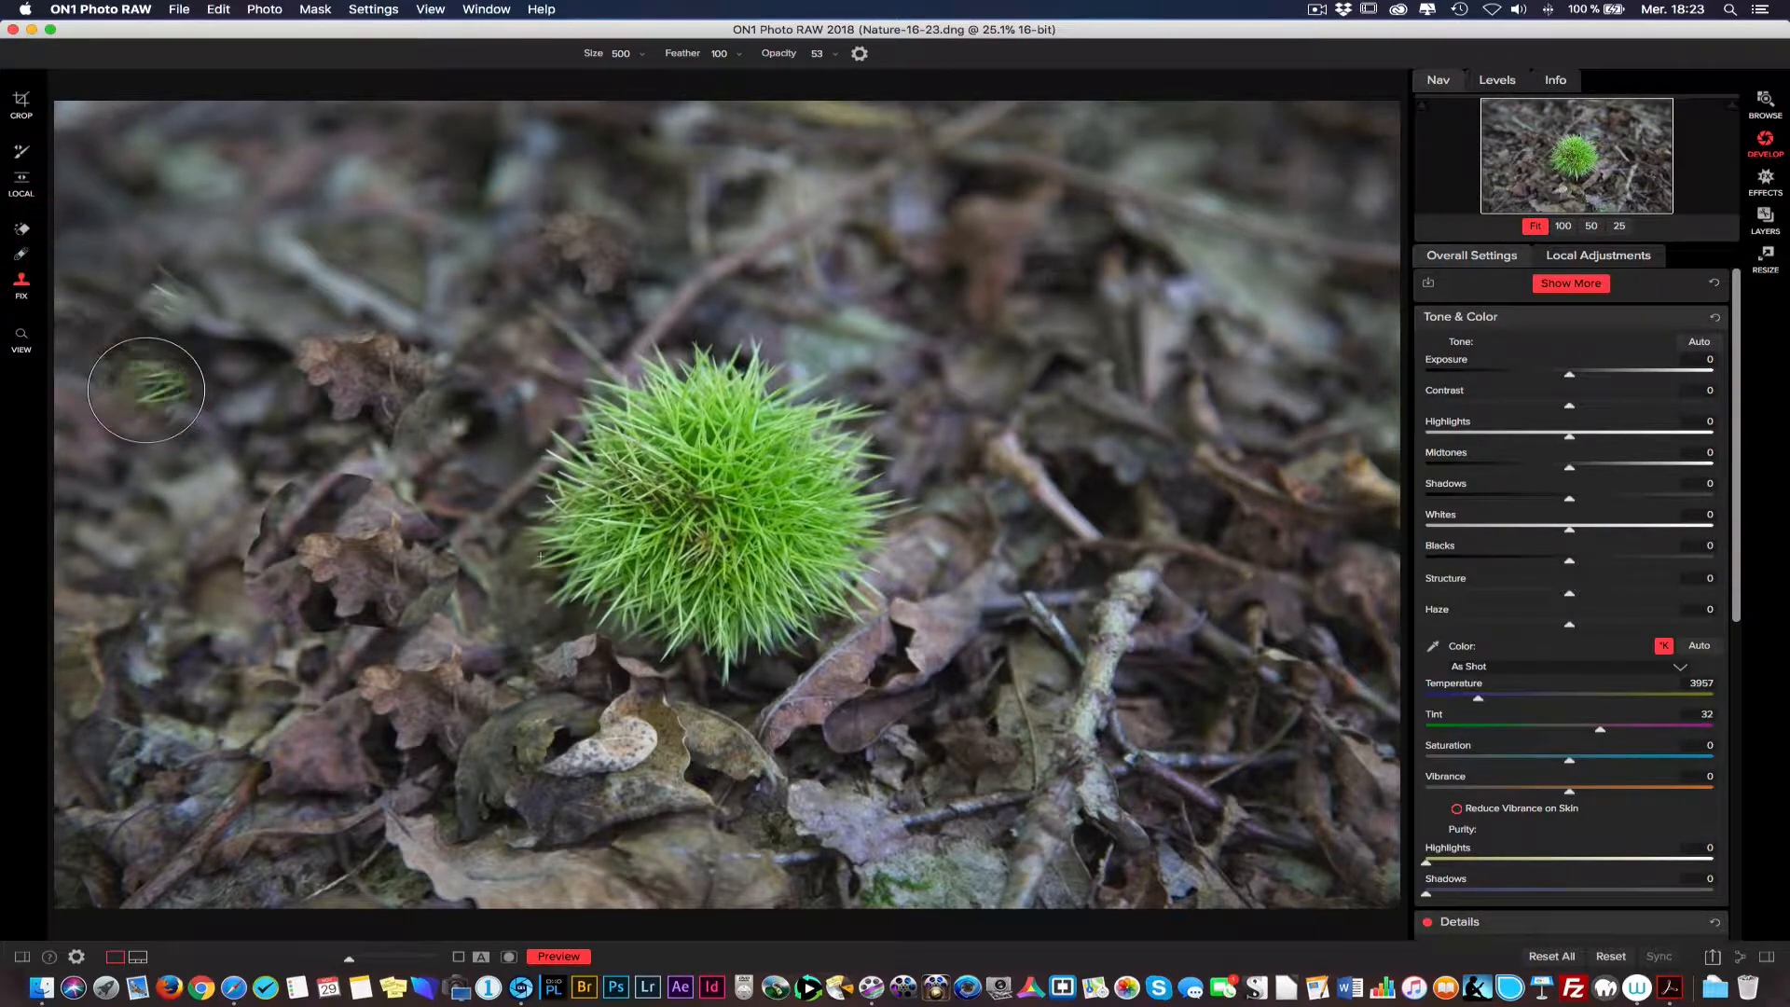
left_click_drag(560, 487, 650, 503)
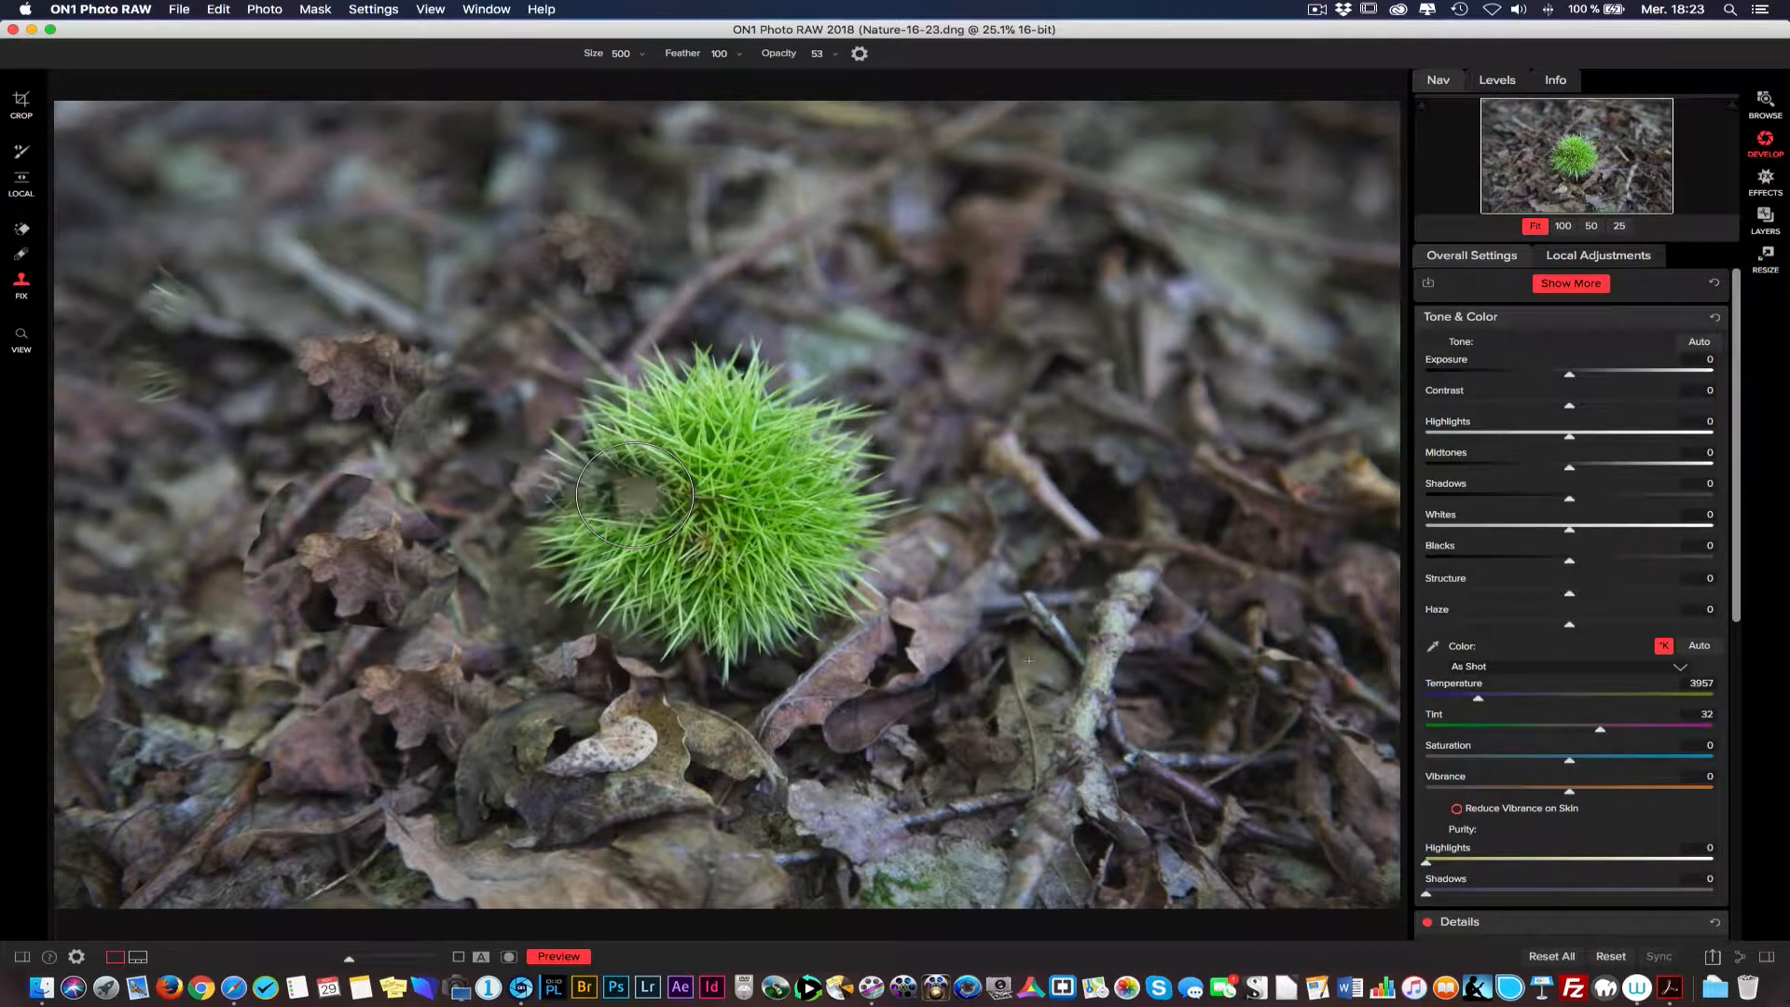
Undo the last clone stroke and reset all edits on the photo
key("super+z")
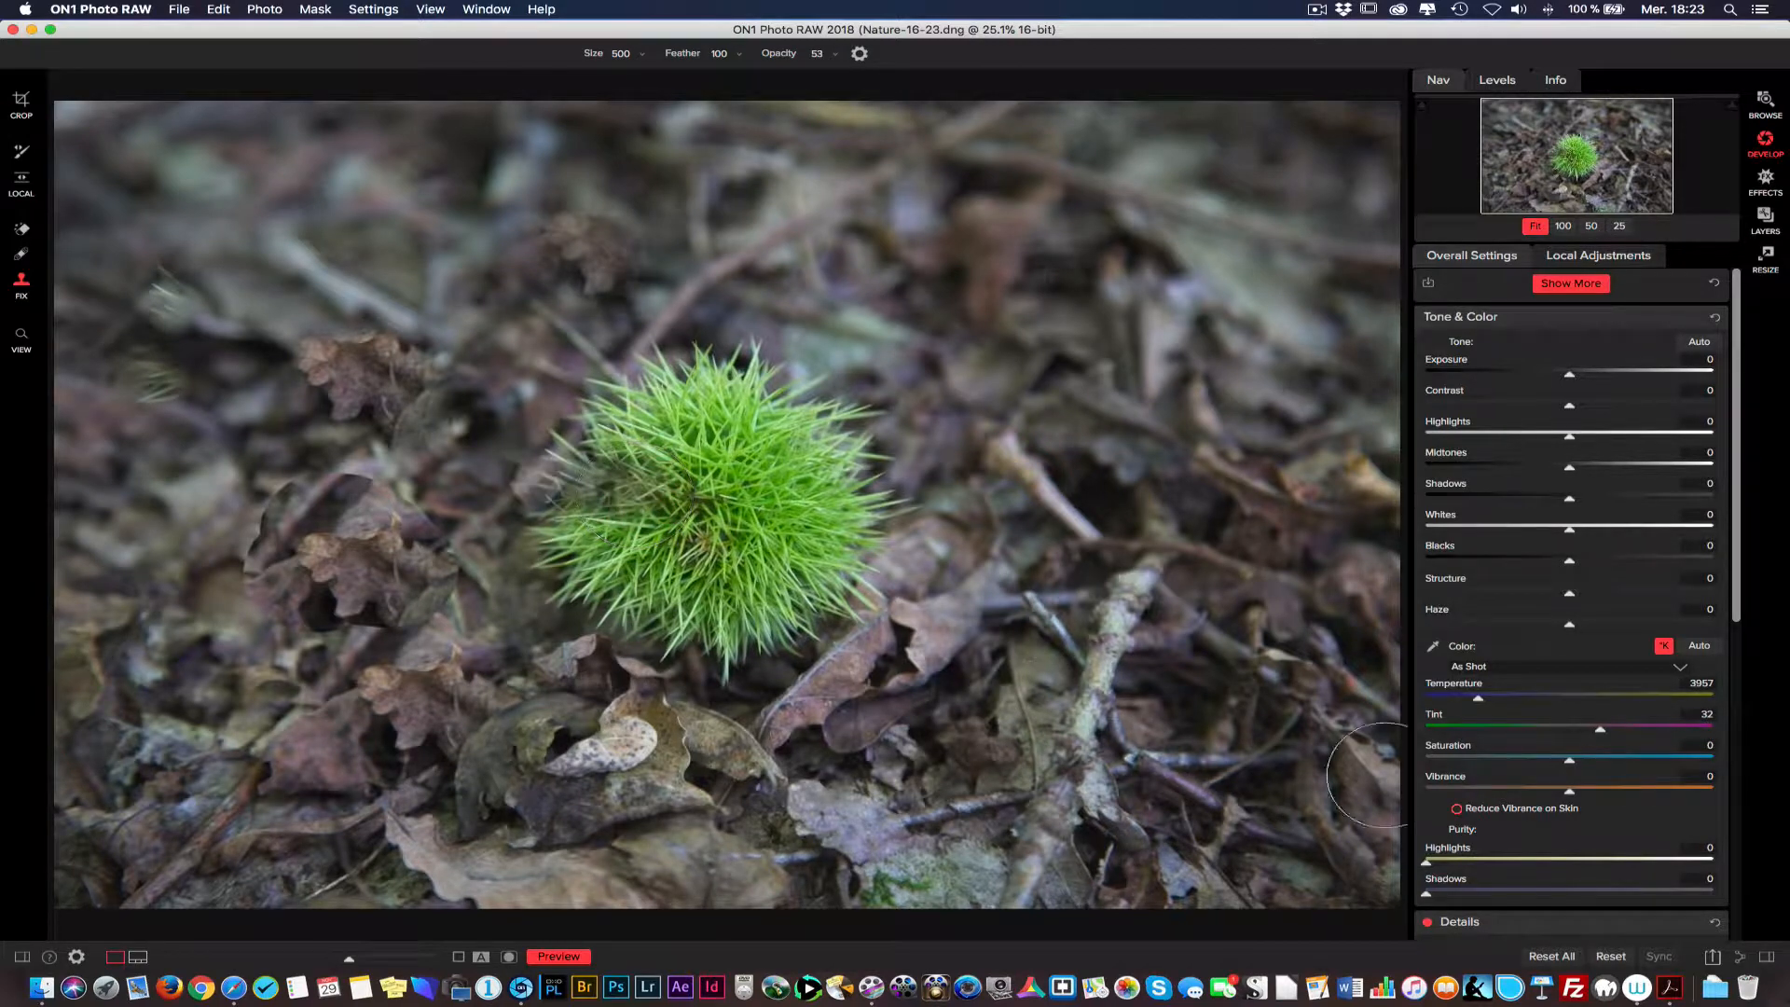
left_click(1552, 956)
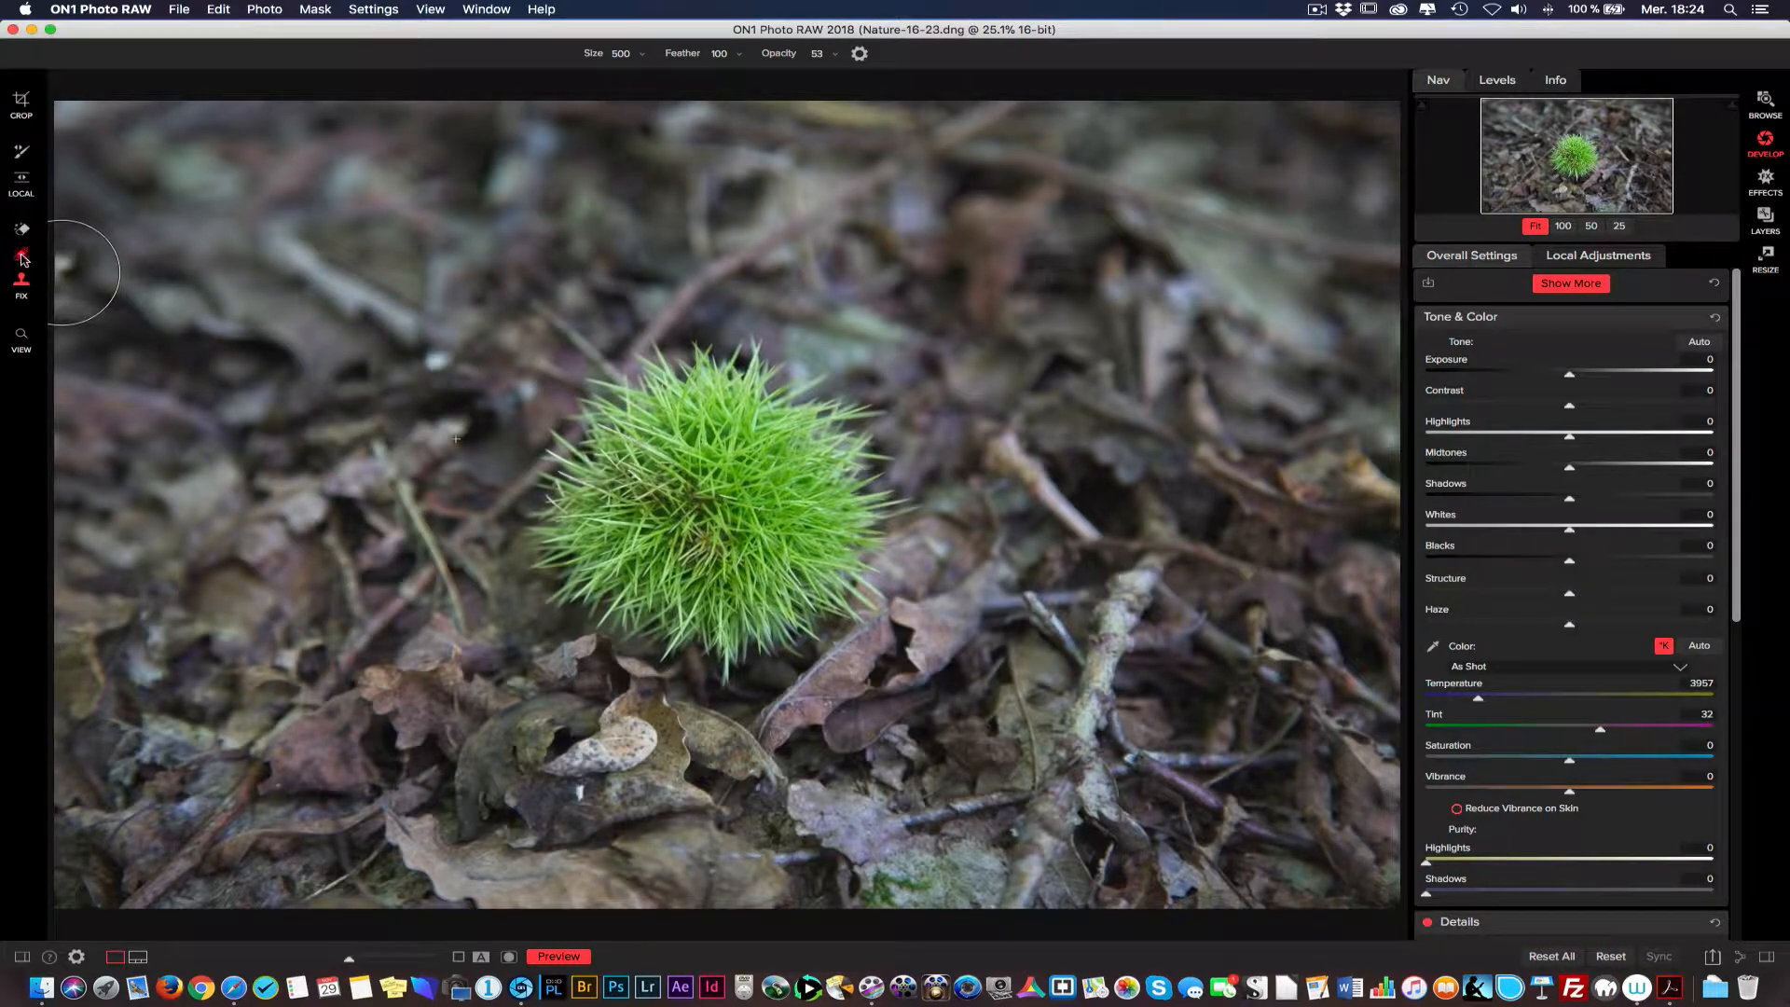
Remove the small white spot on the brown leaf below the burr with the Retouch Brush
left_click(22, 255)
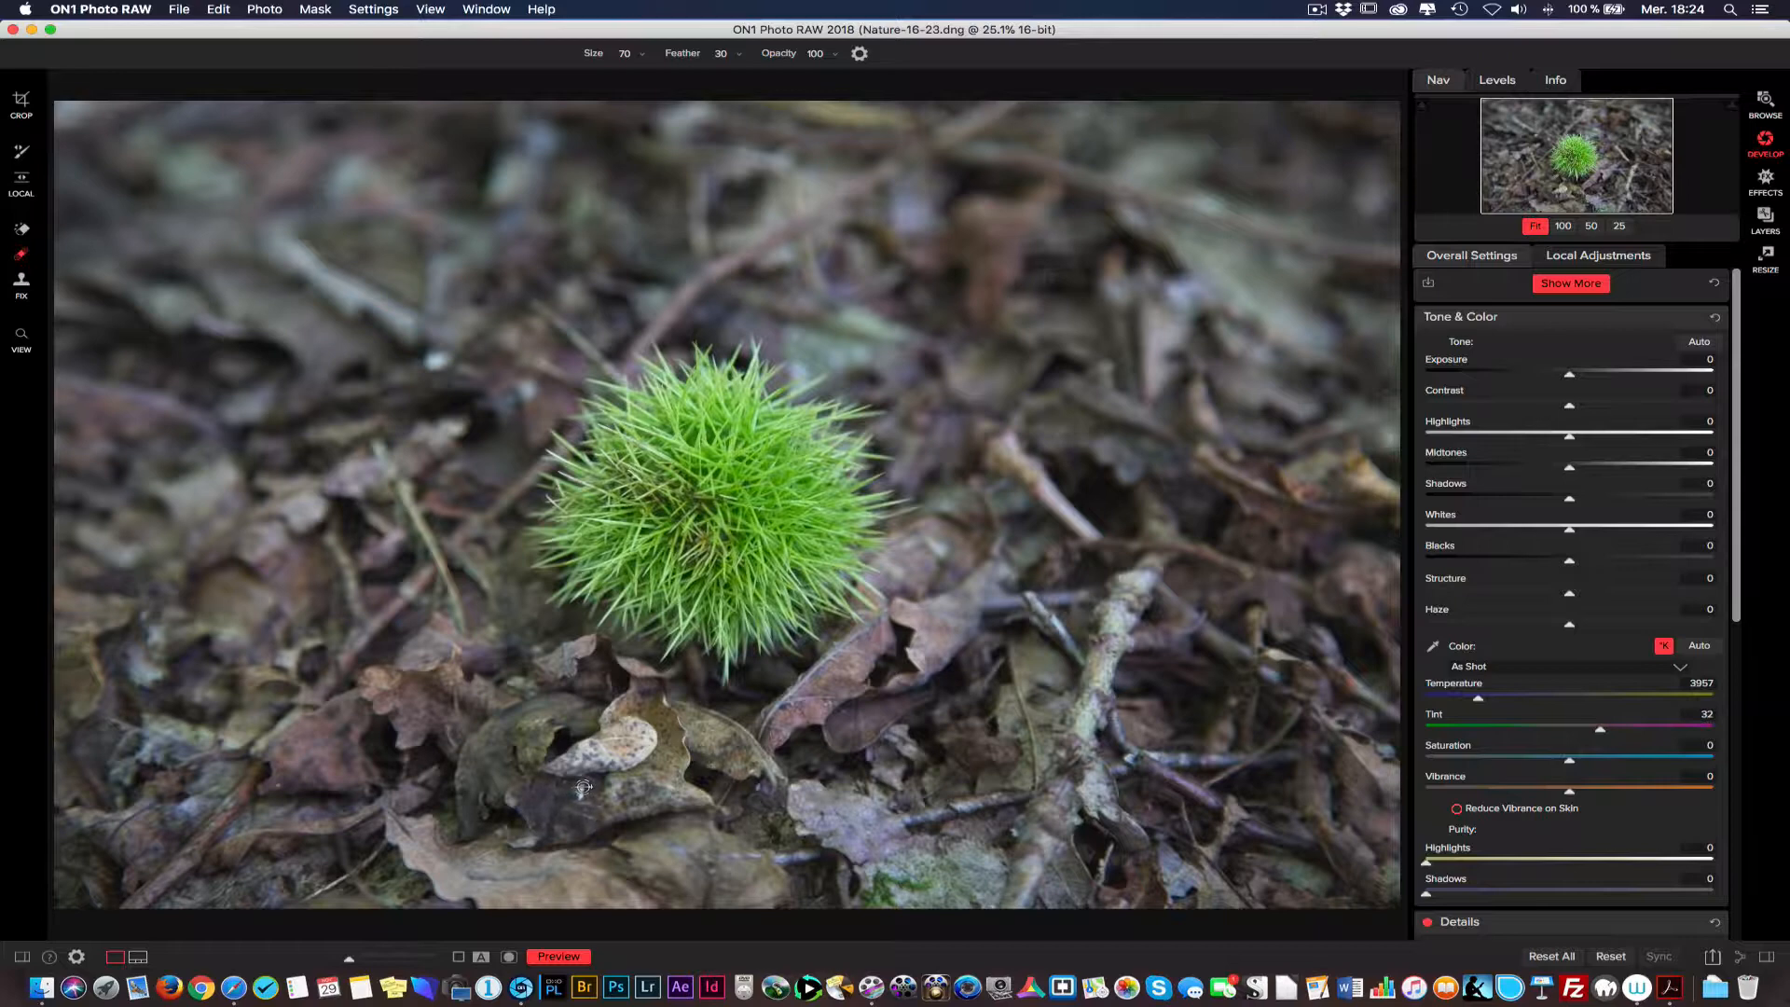
left_click_drag(580, 788, 578, 806)
left_click_drag(578, 793, 560, 796)
Compare the brush options of the Perfect Eraser with those of the Retouch Brush
left_click(22, 230)
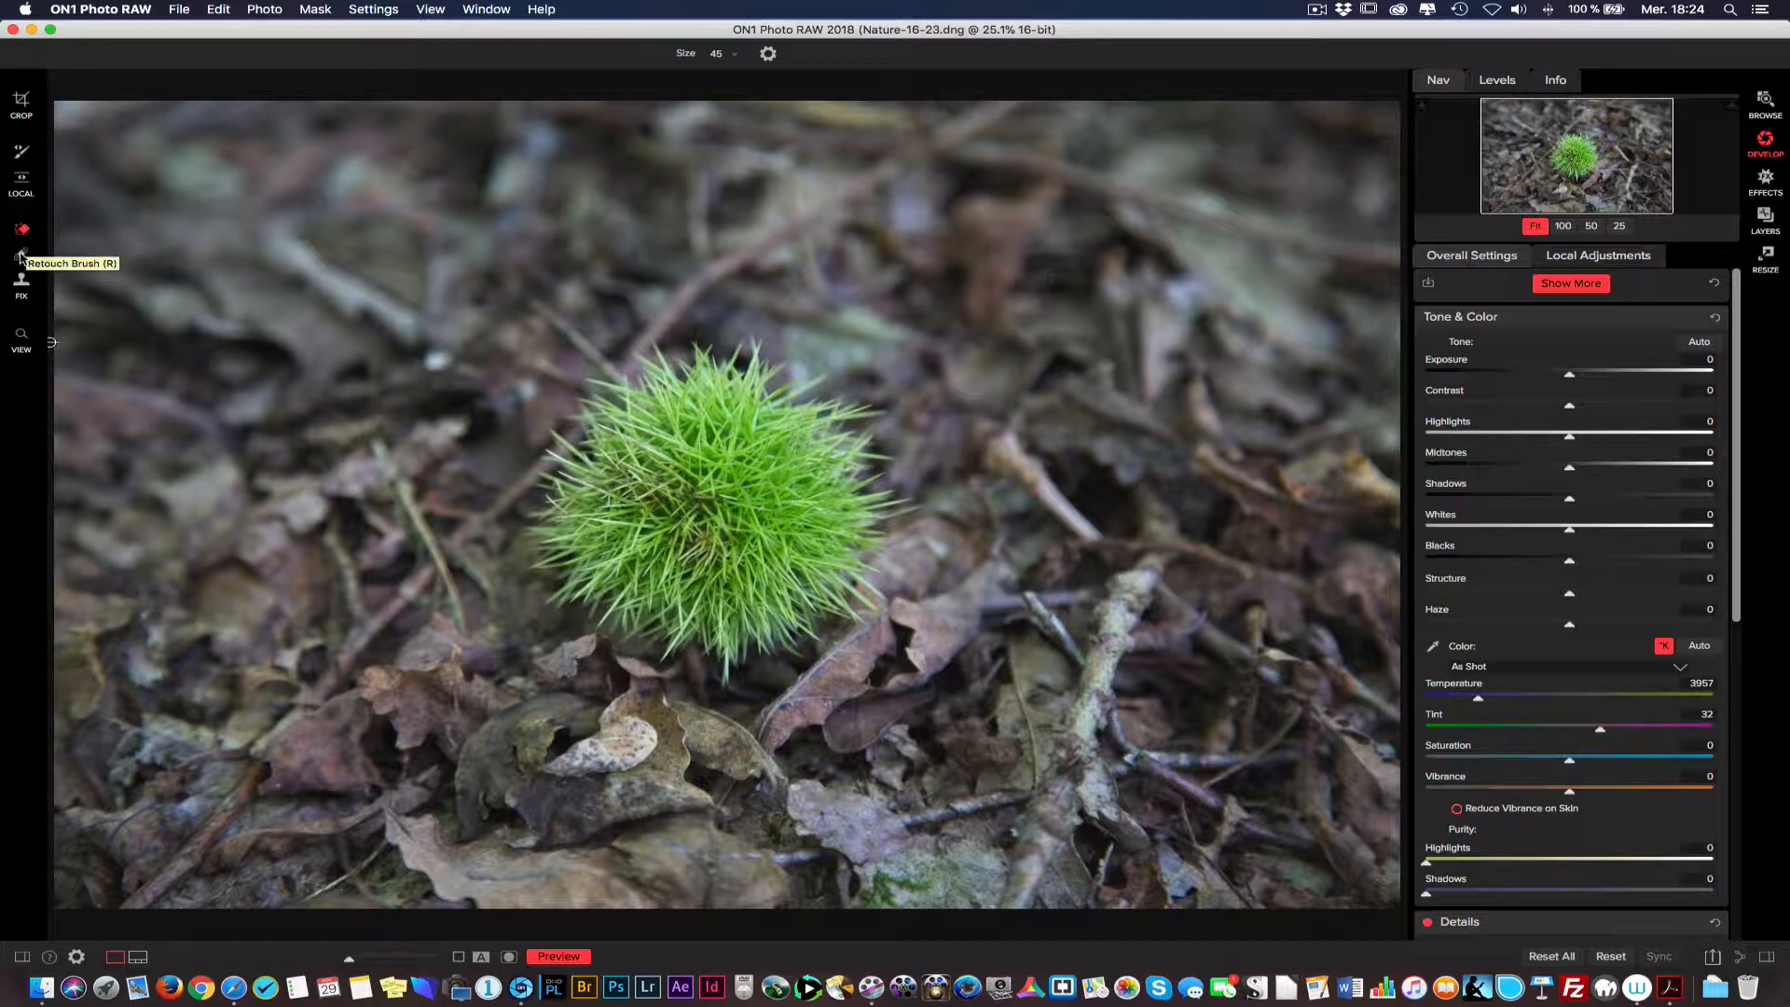
left_click(21, 256)
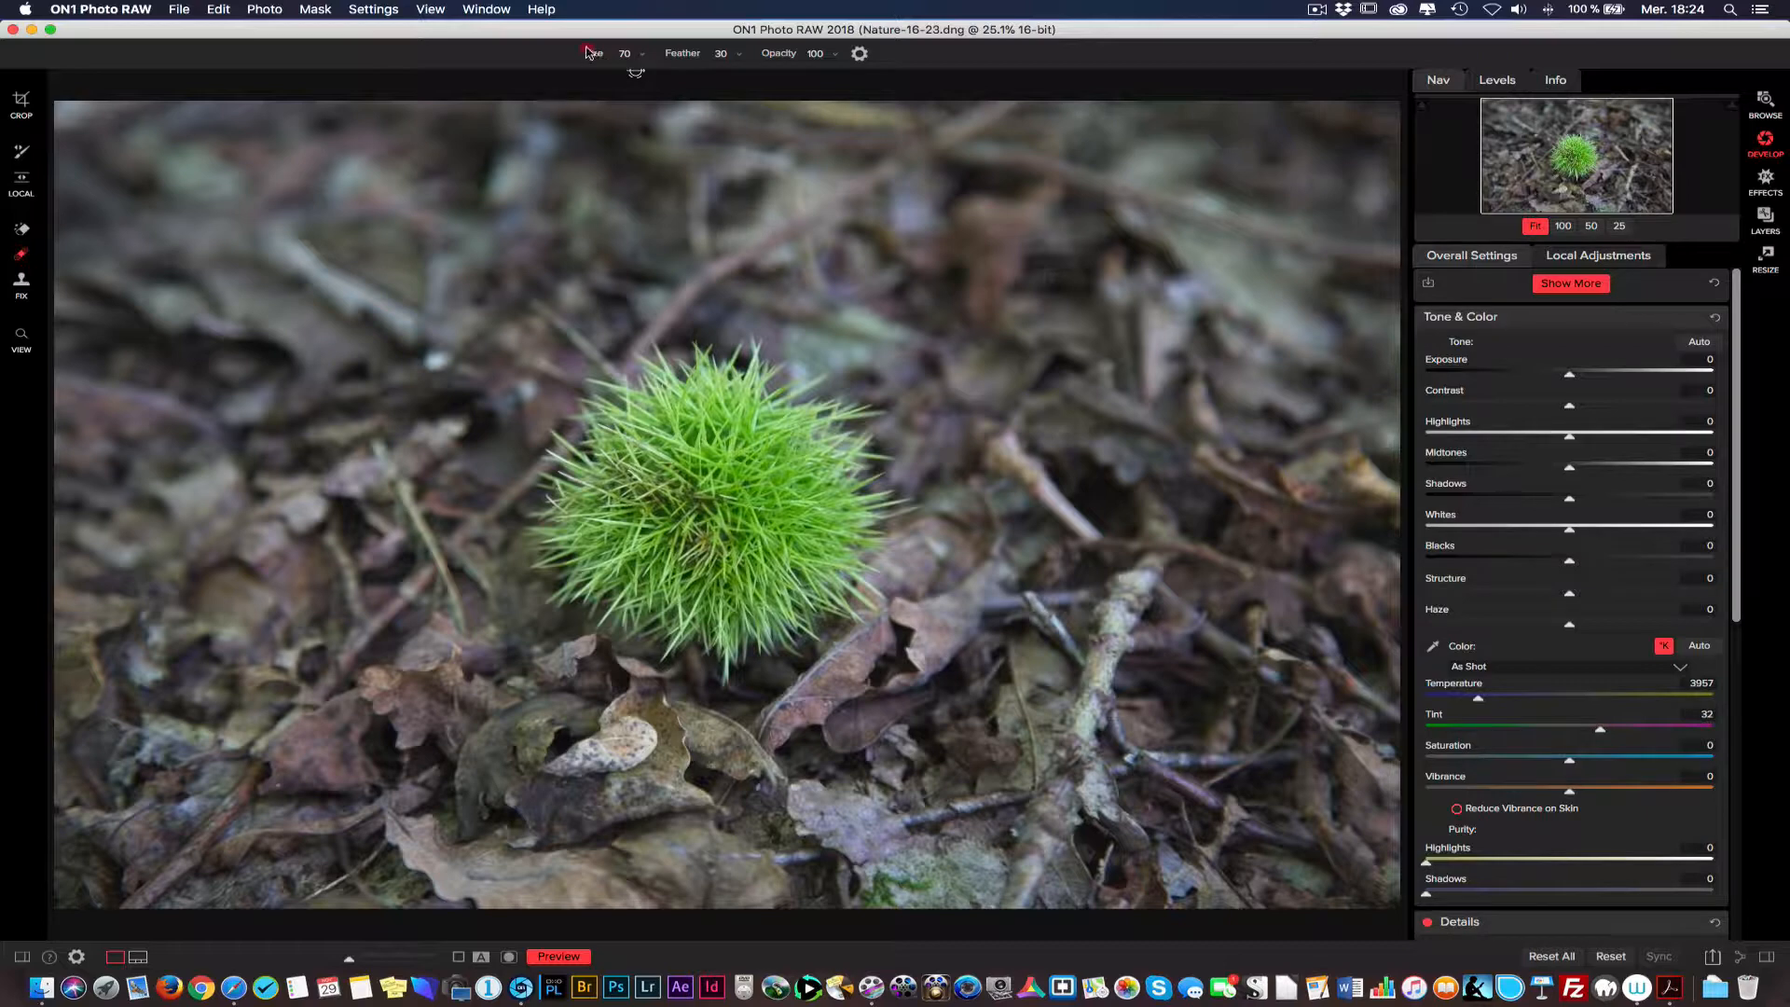
mouse_move(692, 53)
left_mouse_down()
mouse_move(671, 53)
mouse_move(694, 53)
left_mouse_up()
left_click(767, 53)
left_click(857, 56)
left_click(23, 230)
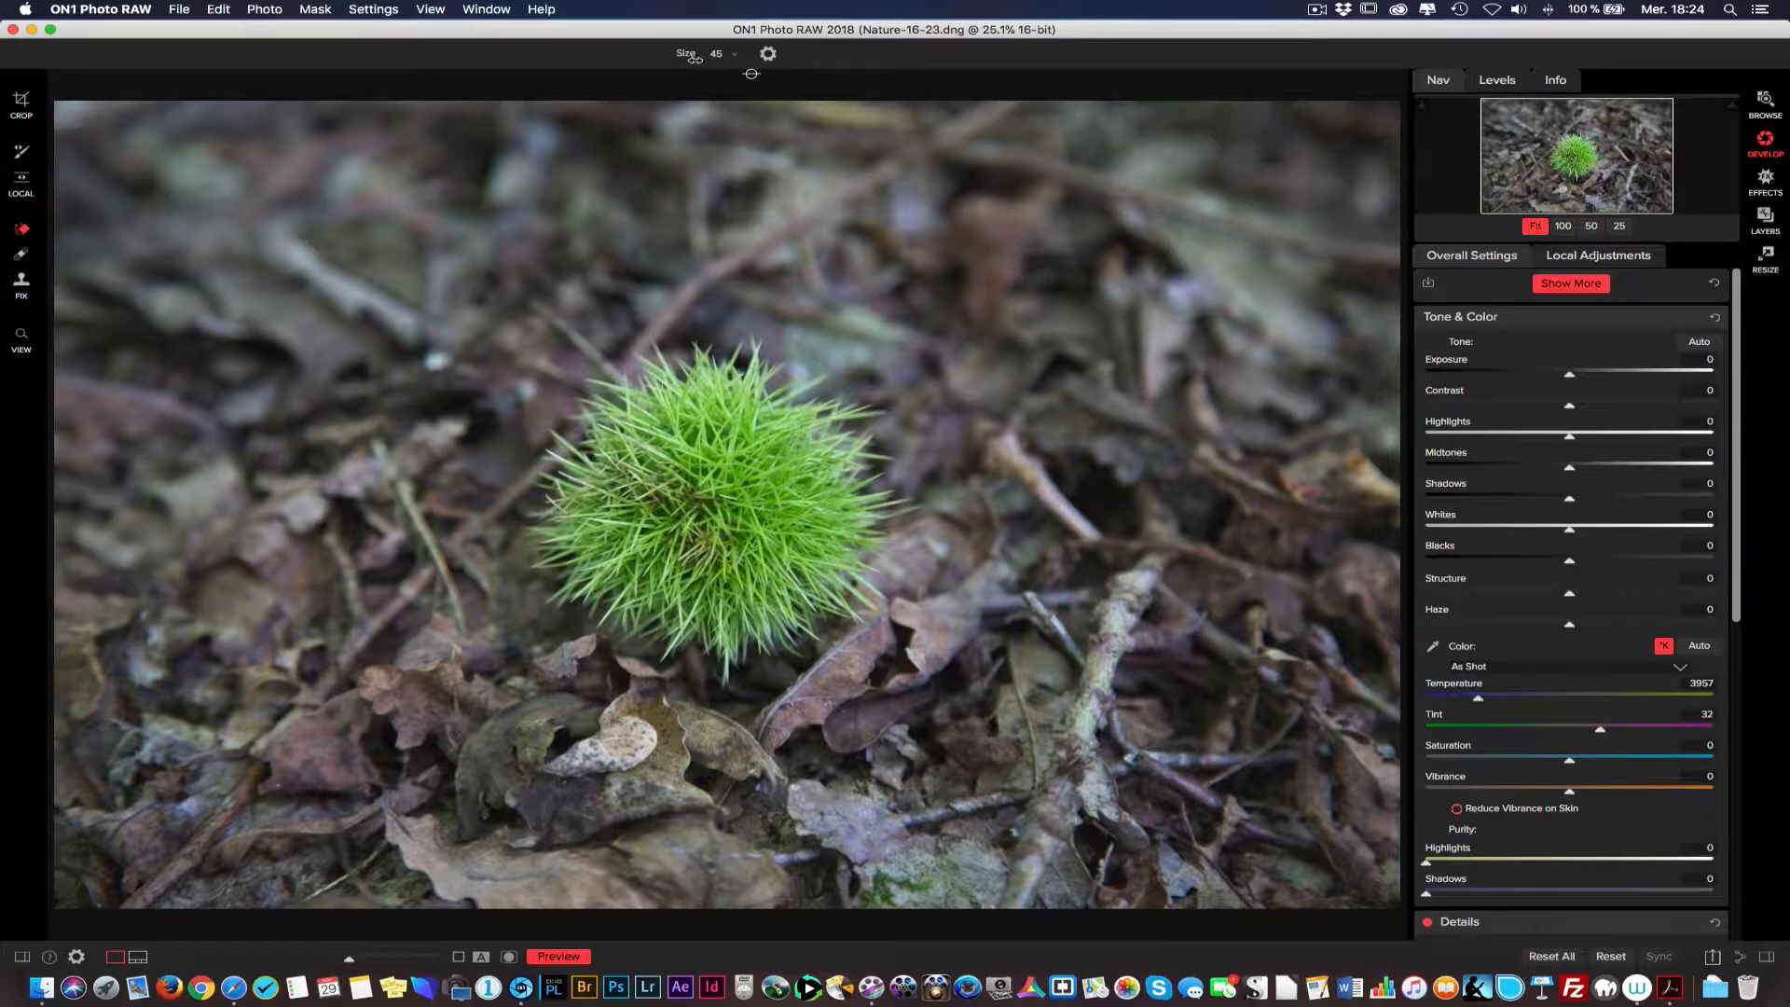
Retouch the bright spot to the upper left of the burr and small spots on the leaves below it with the Retouch Brush
left_click(19, 255)
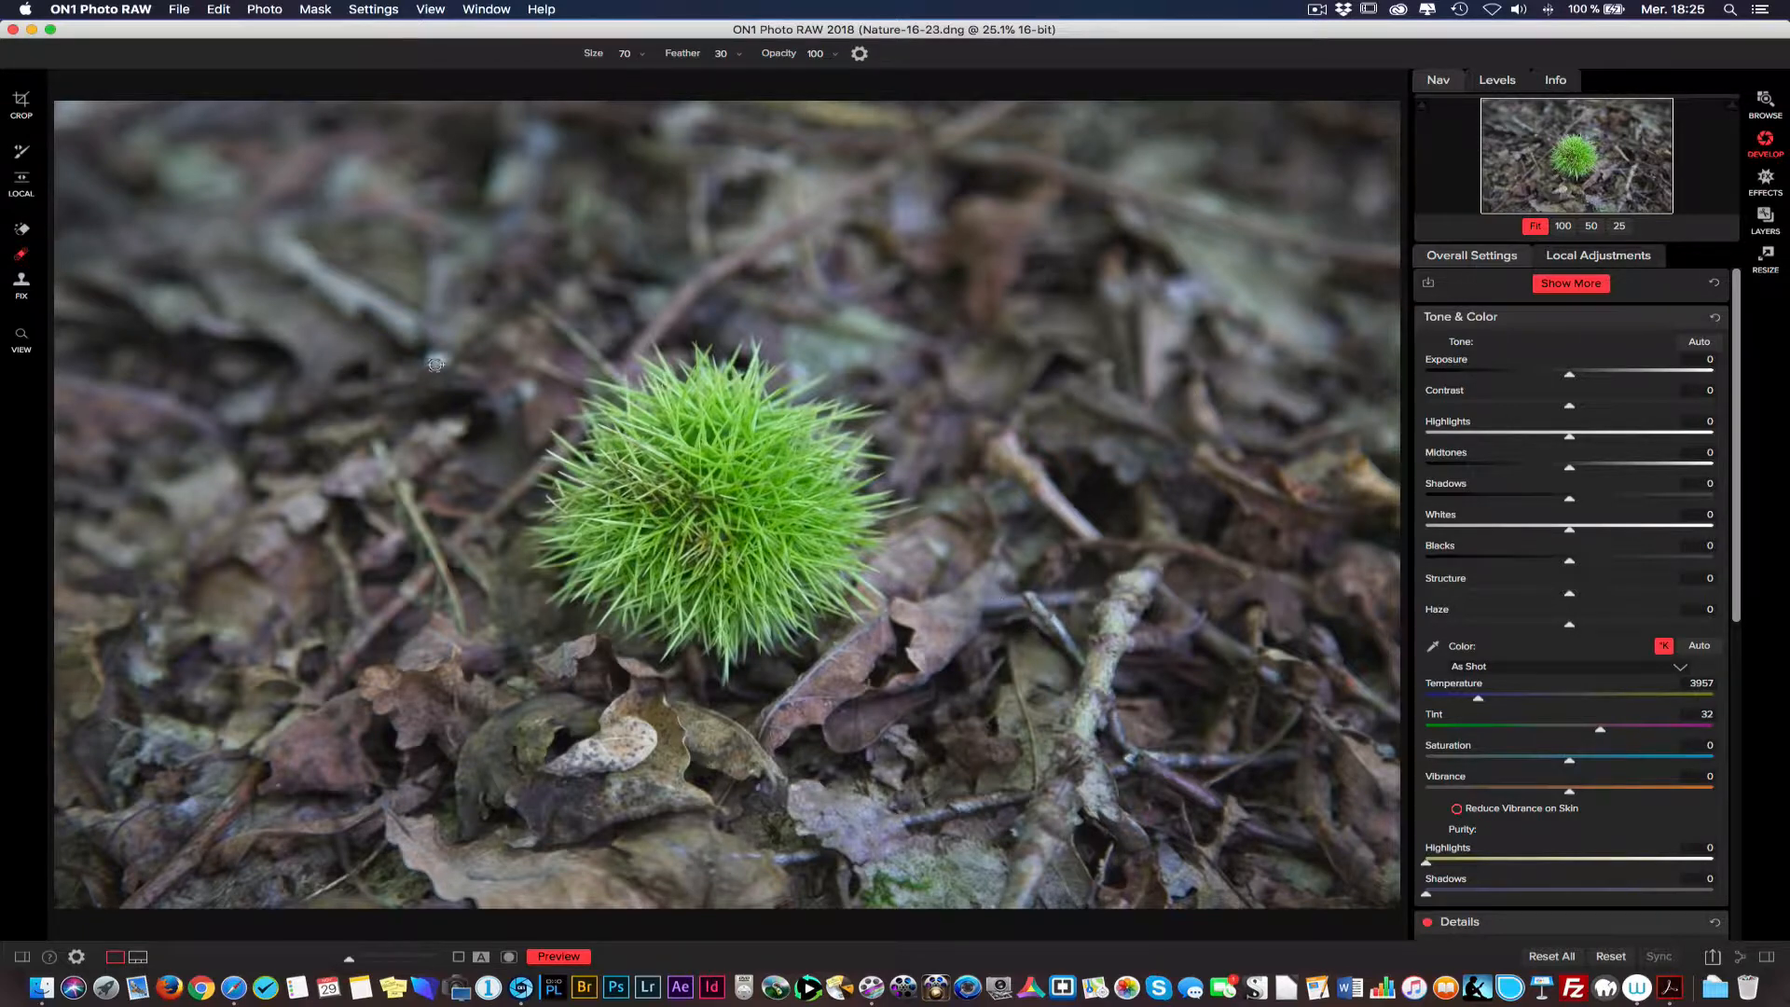
left_click_drag(447, 354, 431, 364)
left_click_drag(748, 854, 724, 852)
left_click_drag(712, 870, 704, 851)
Open the yellow flower photo Longueville St Loup-2013-0013.dng from the filmstrip and display its histogram
left_click(20, 335)
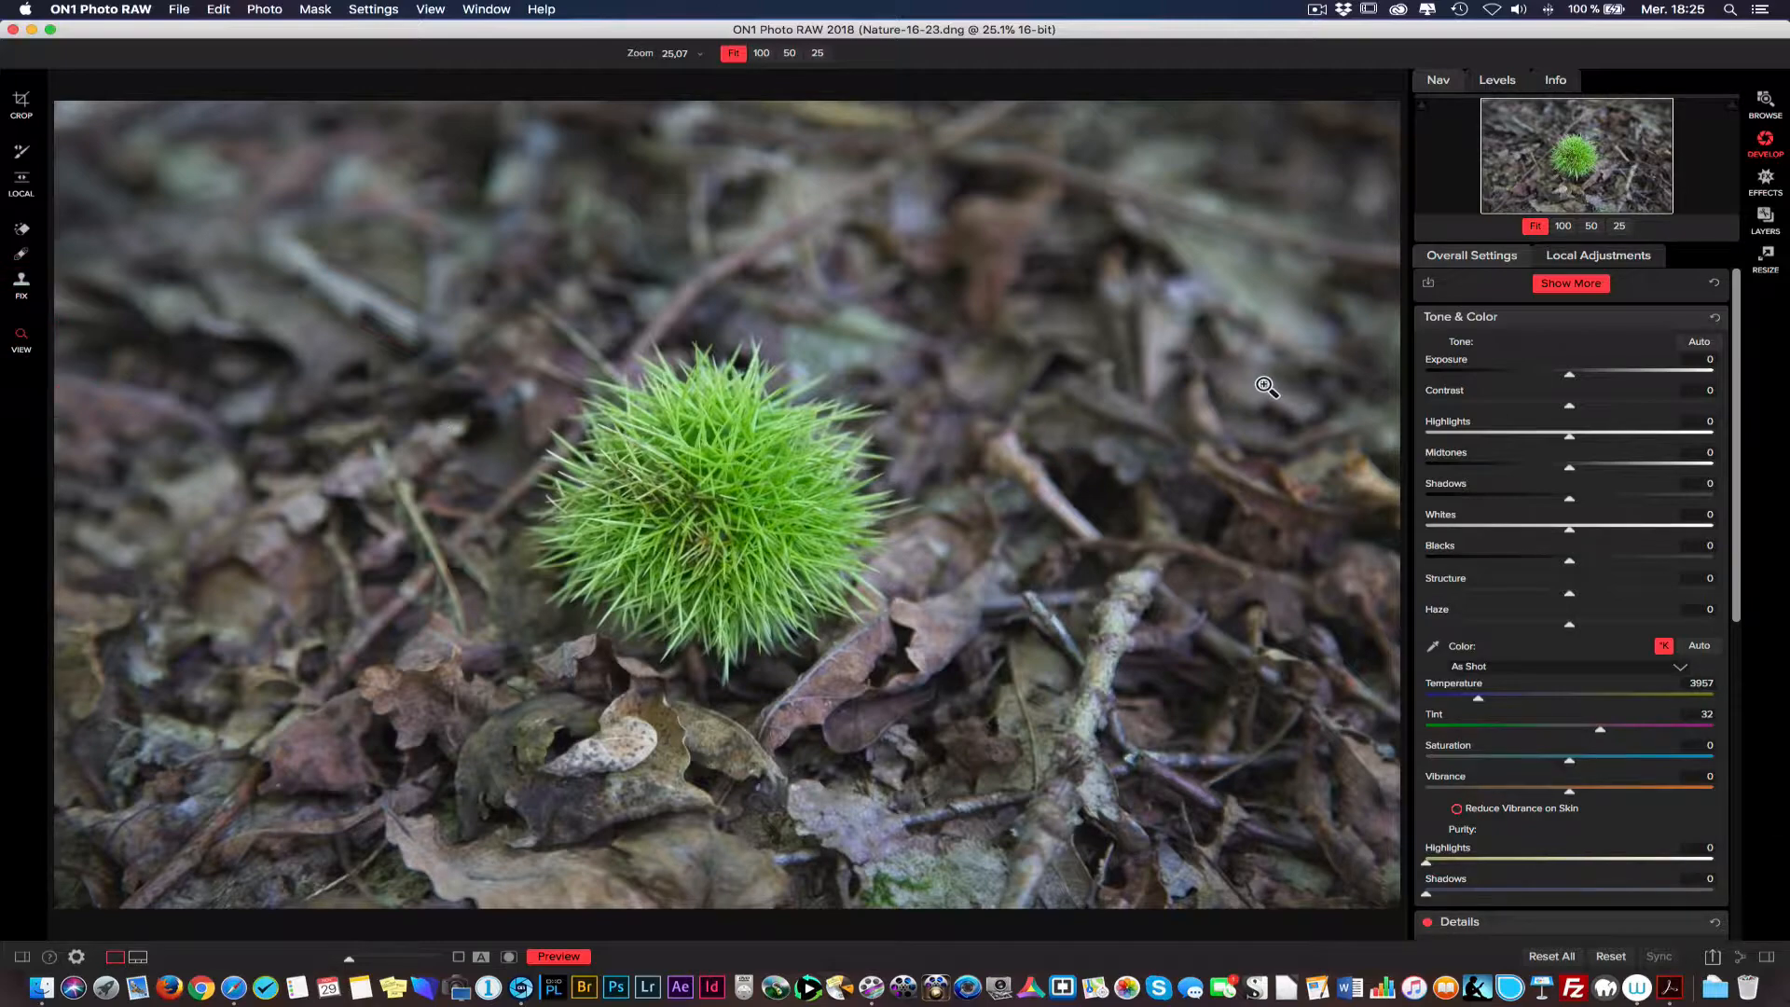
key("f")
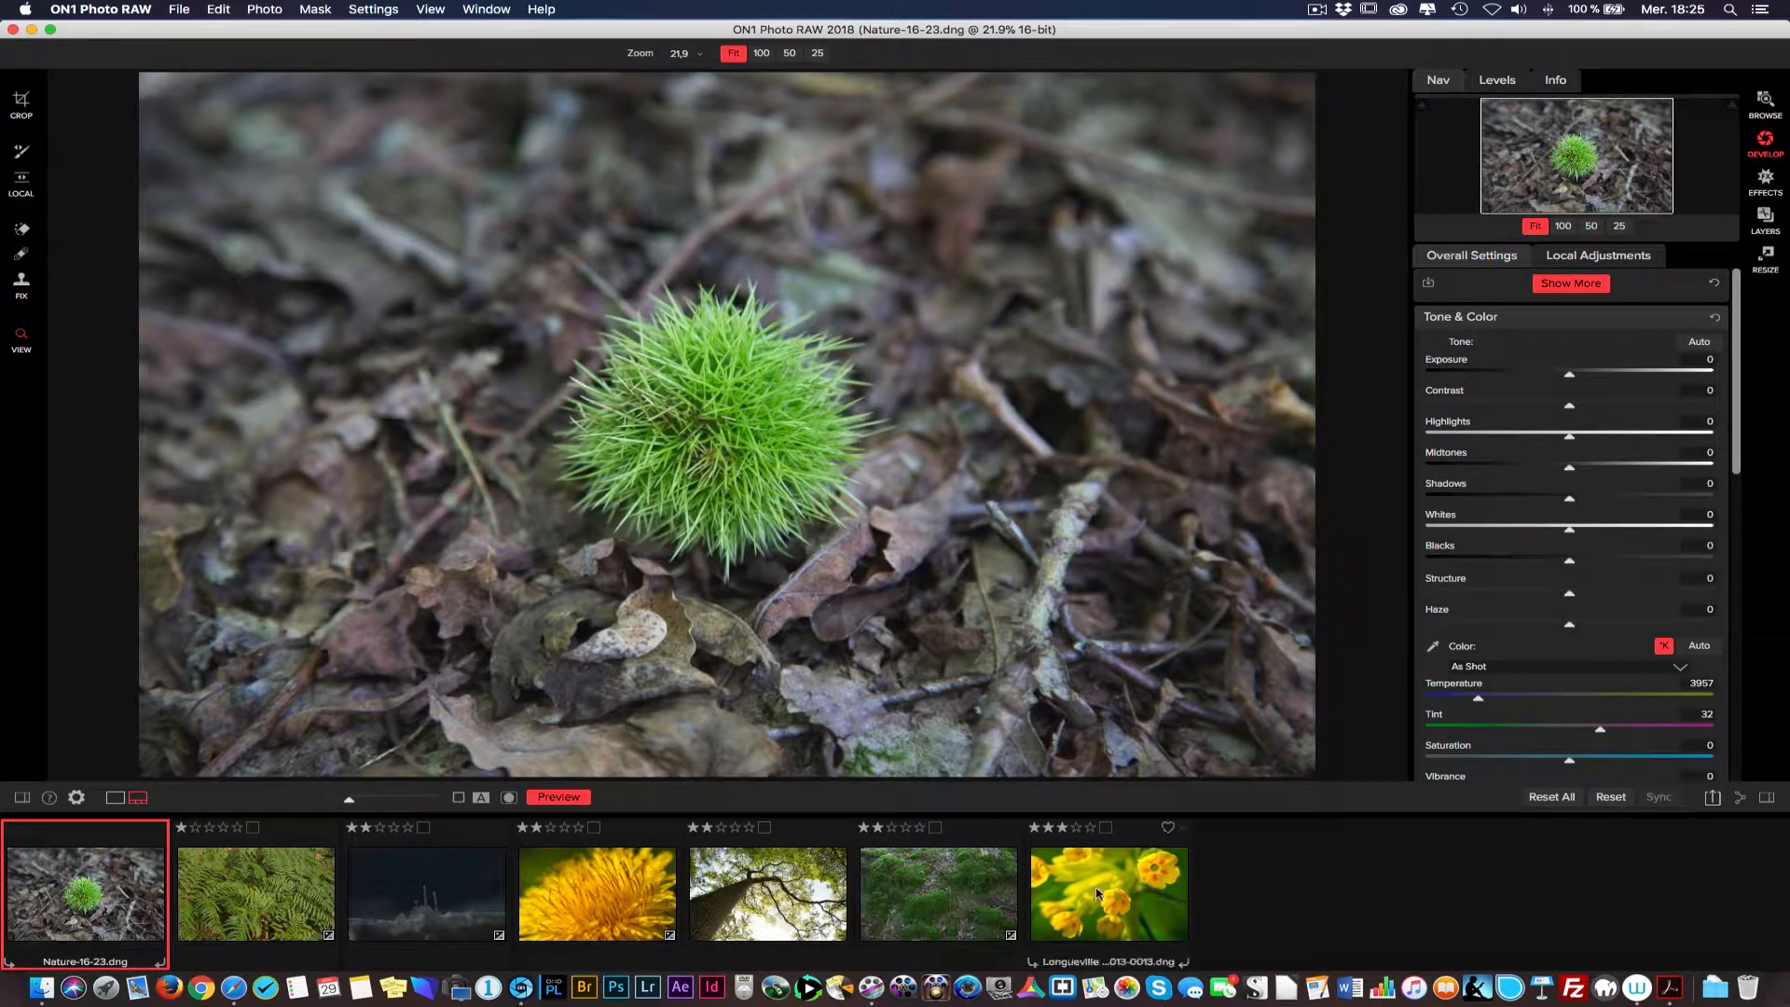
left_click(1151, 877)
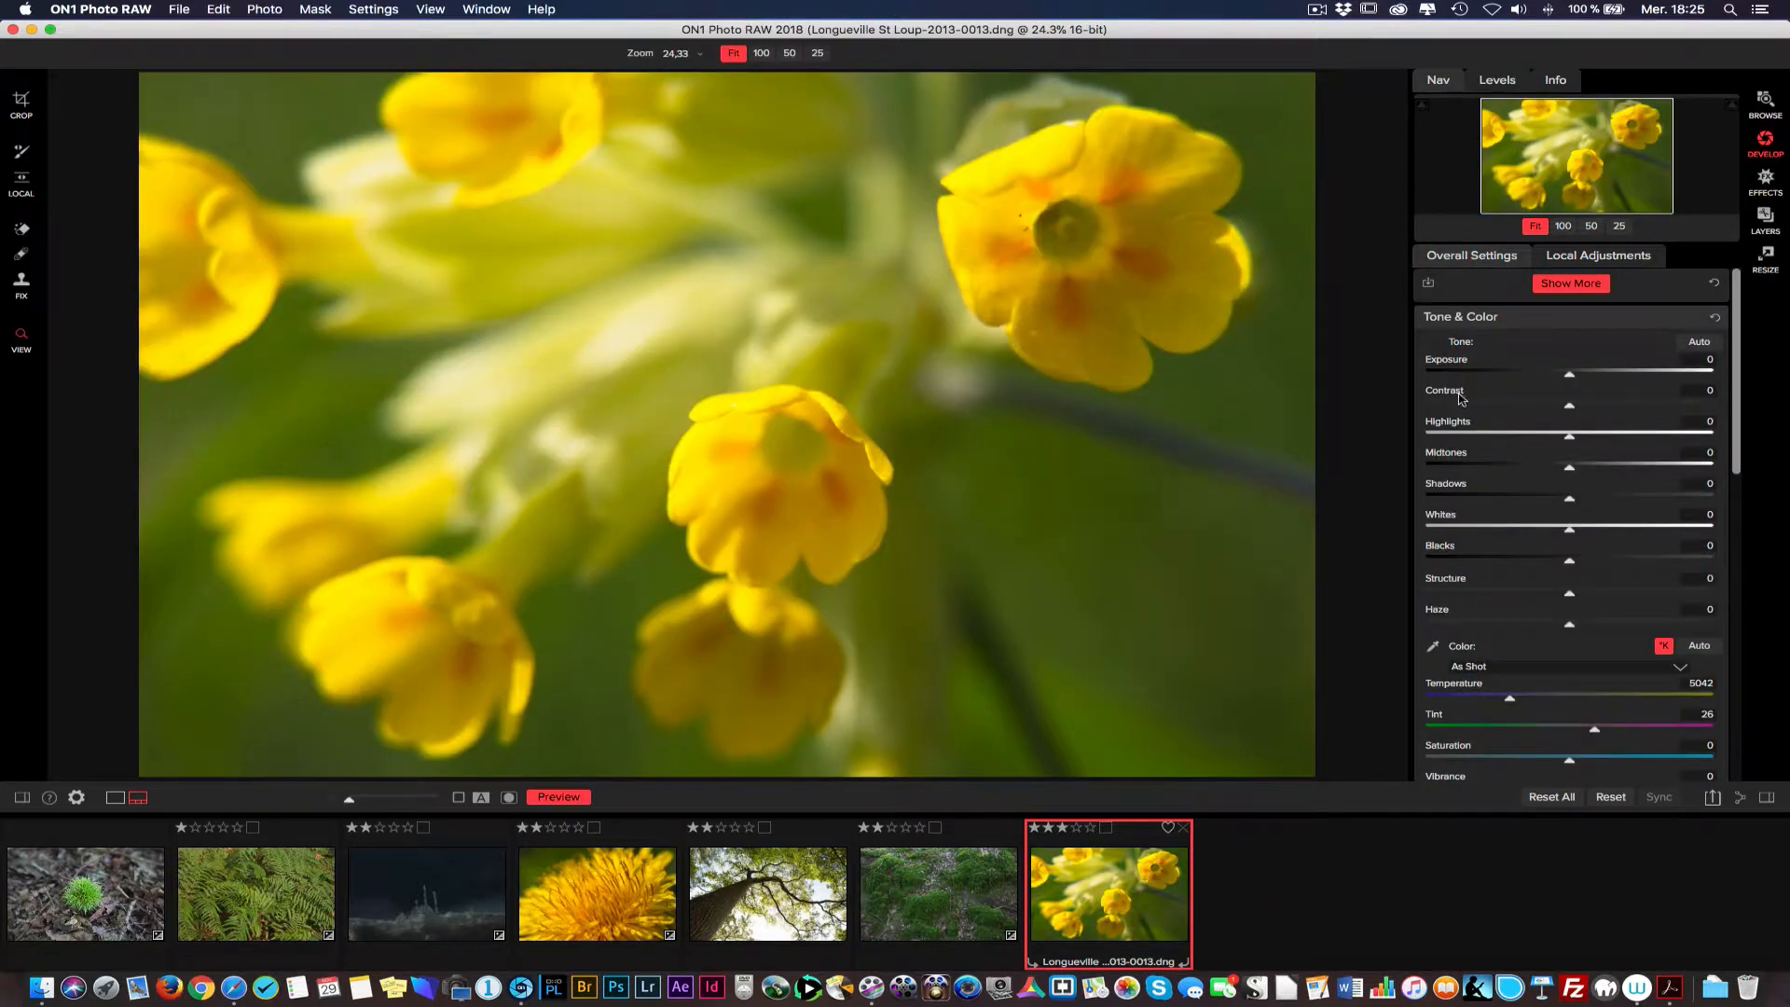
left_click(1497, 81)
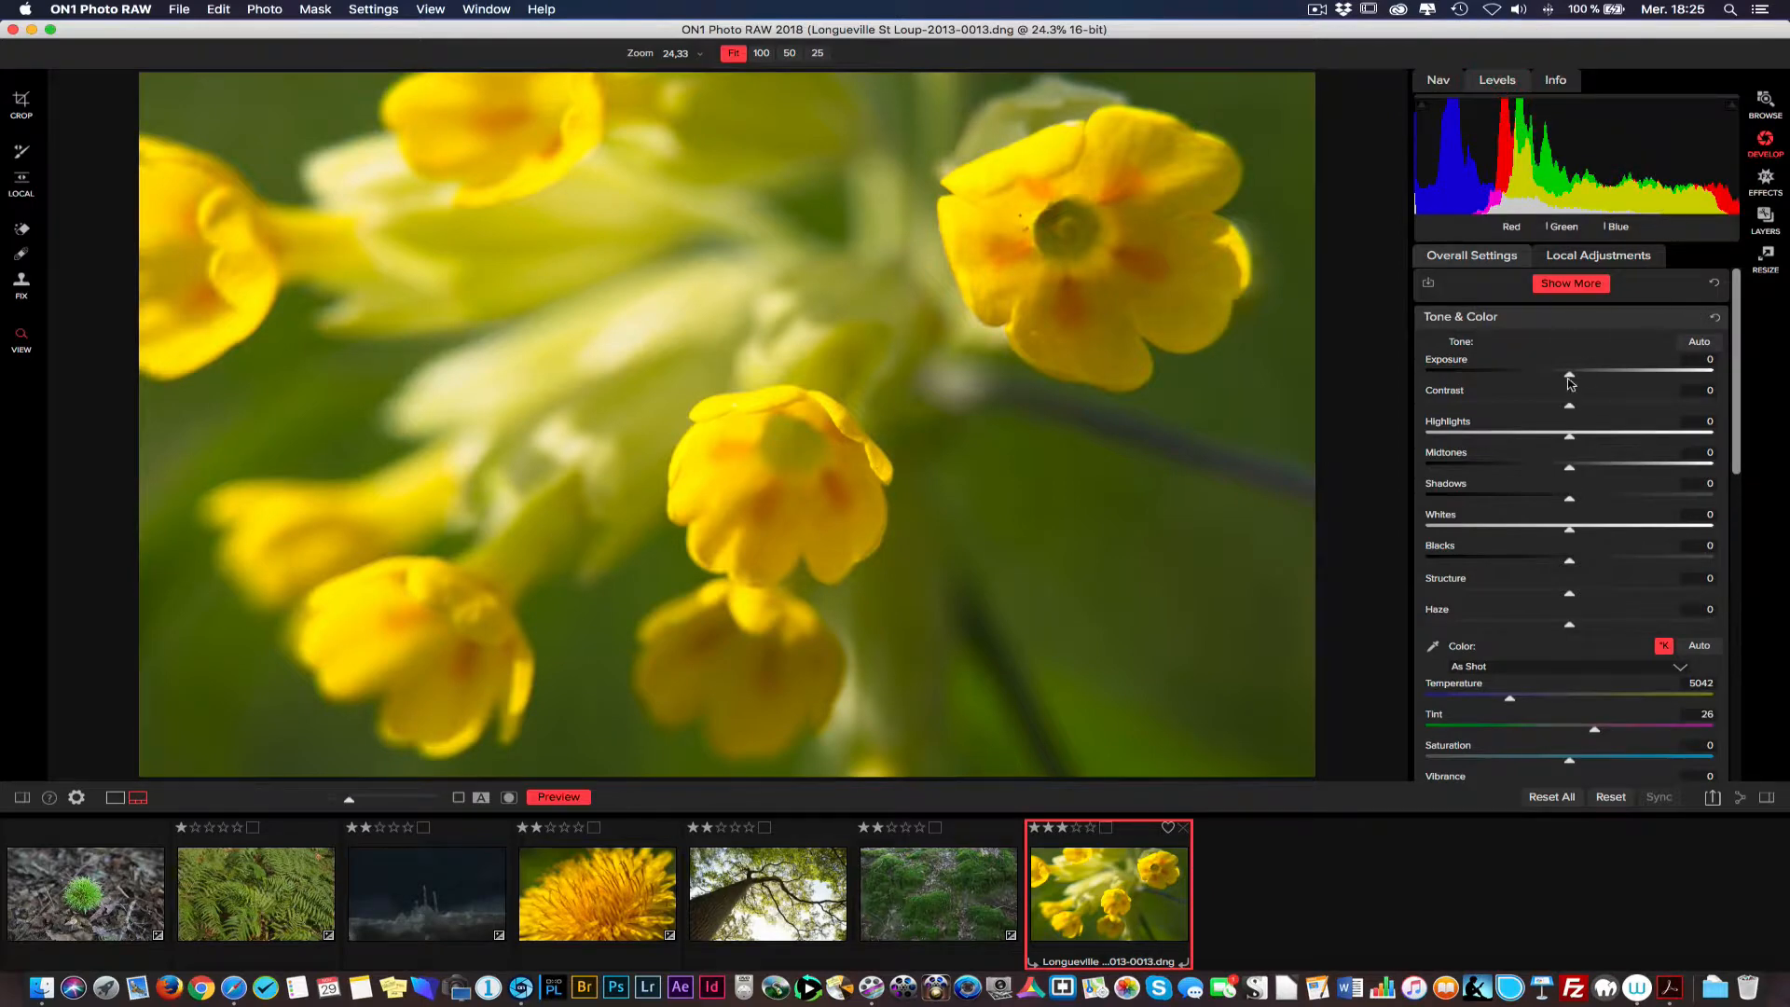
Try Exposure -0.2, Contrast 27, Highlights -30, Midtones -27, Shadows -1, Whites -12 and Blacks 66 on the flower photo
left_click_drag(1571, 378, 1542, 440)
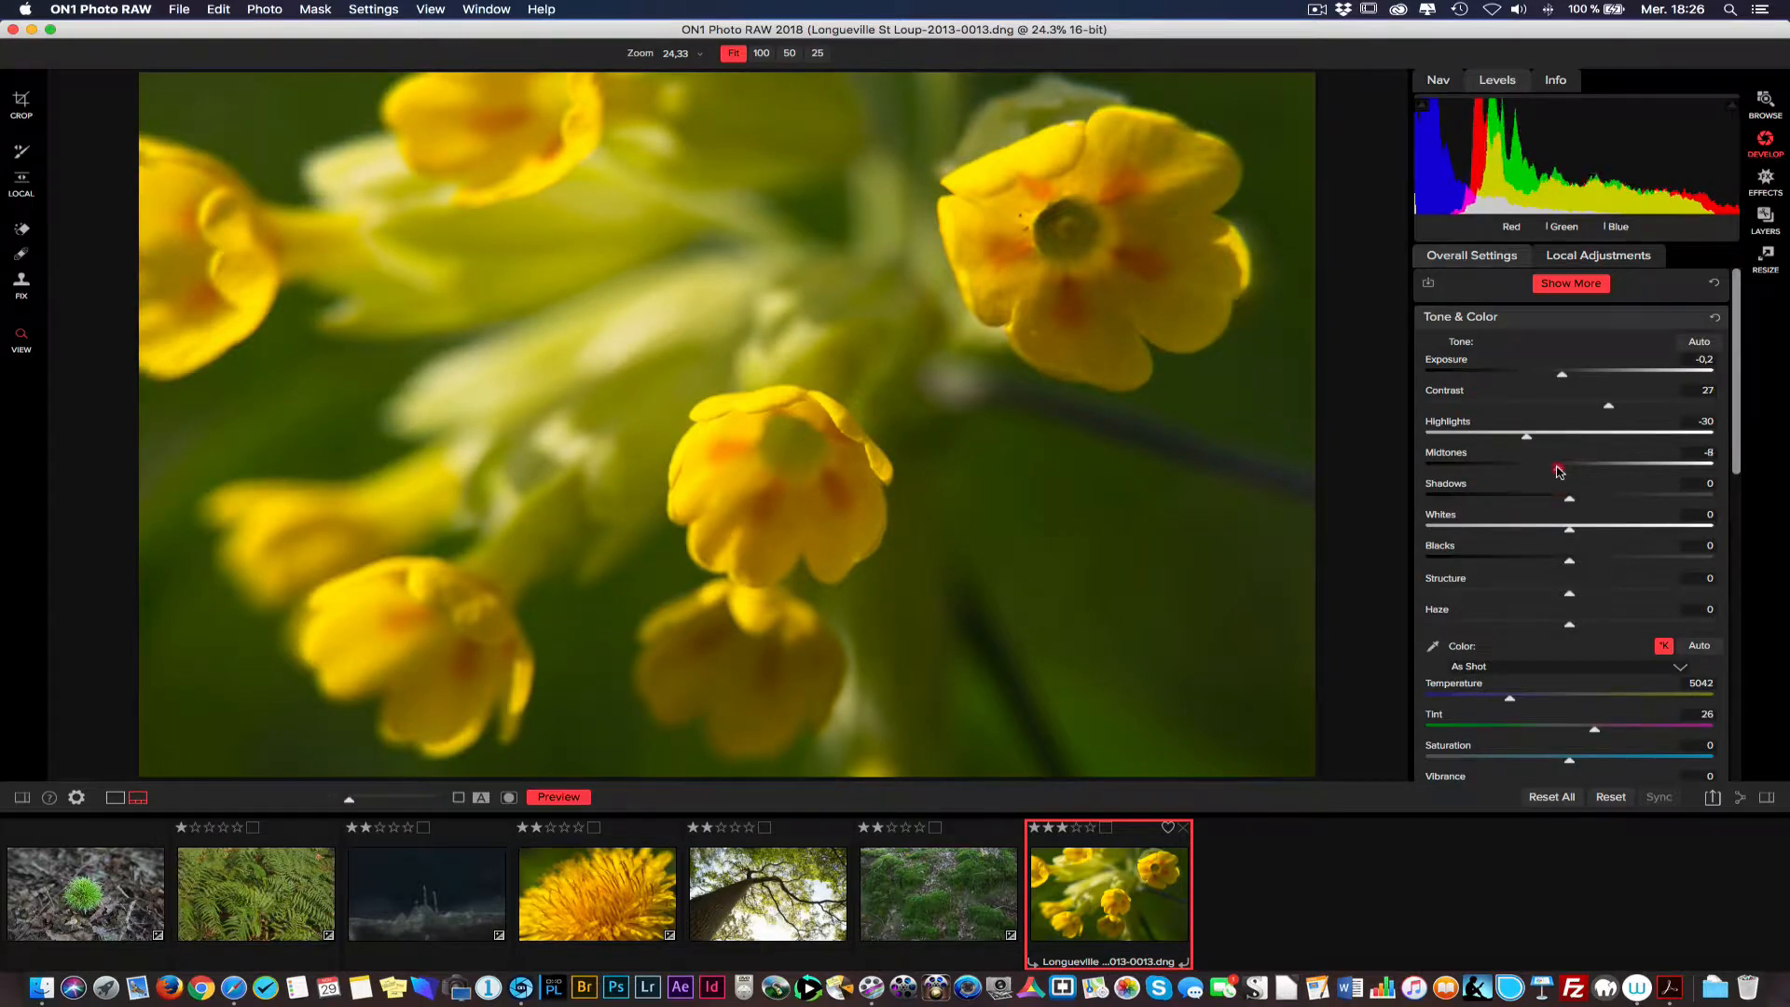
left_click_drag(1560, 471, 1671, 547)
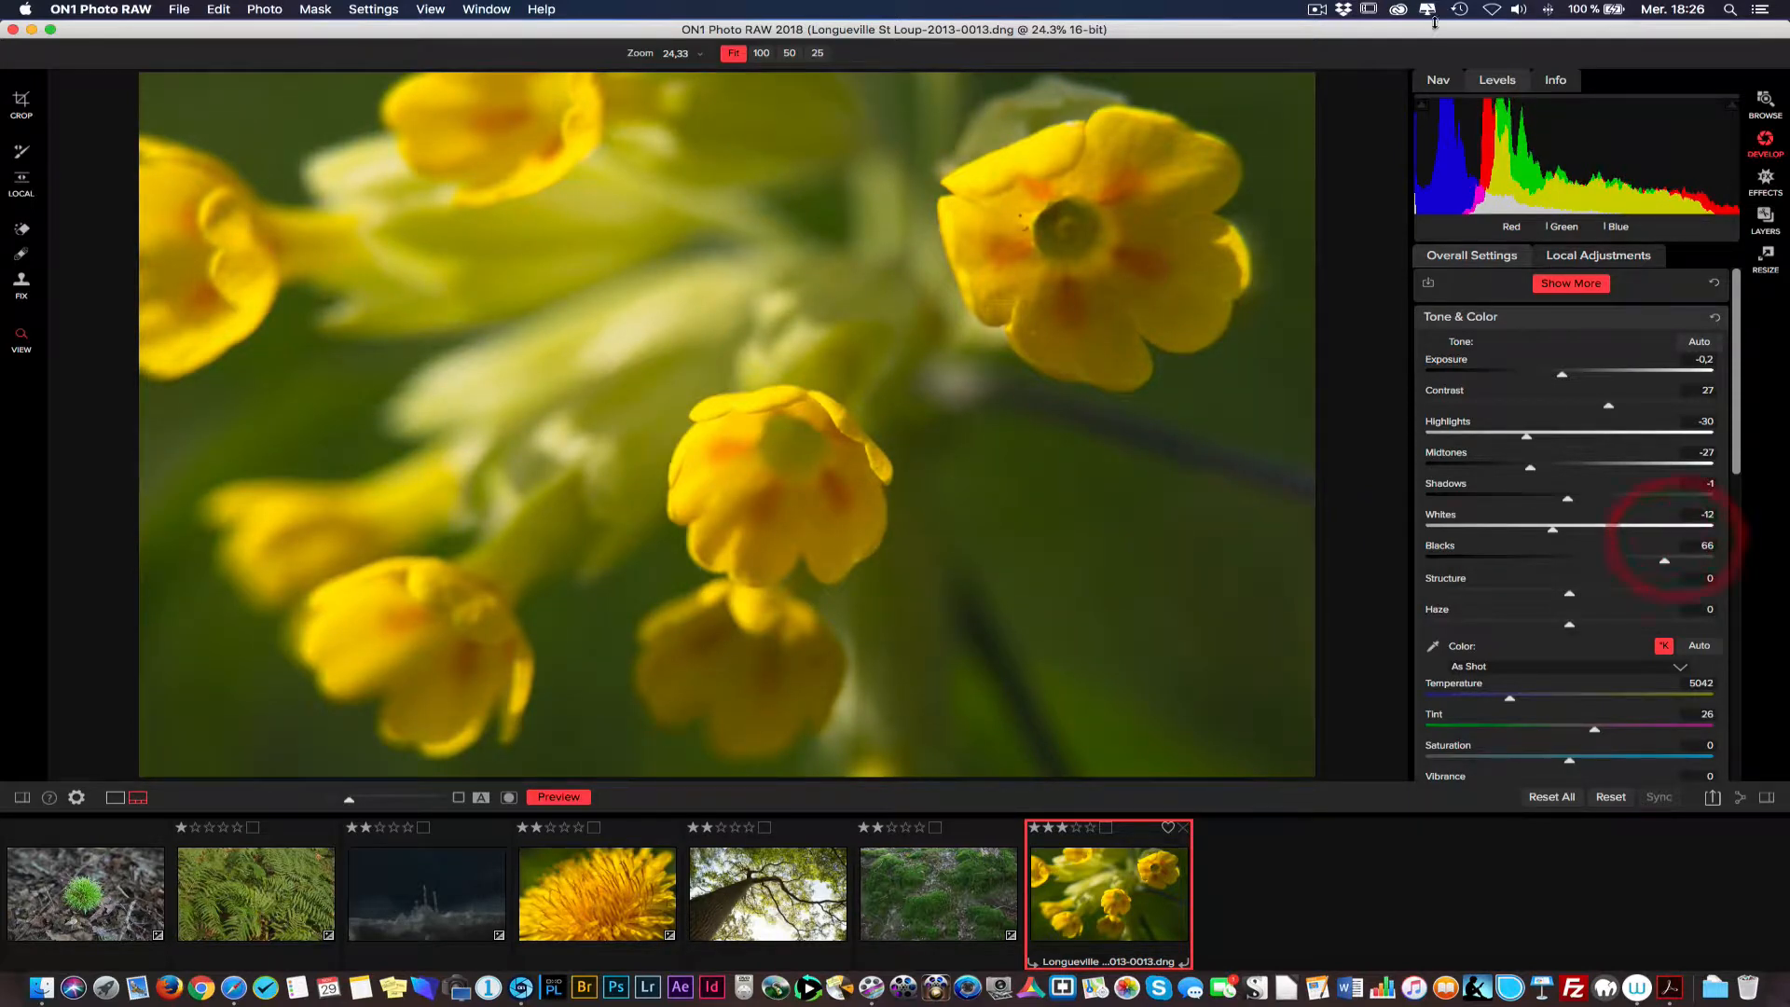
Turn on the shadow and highlight clipping warnings and test Whites at 32 and 60, ending at 19
left_click(1421, 108)
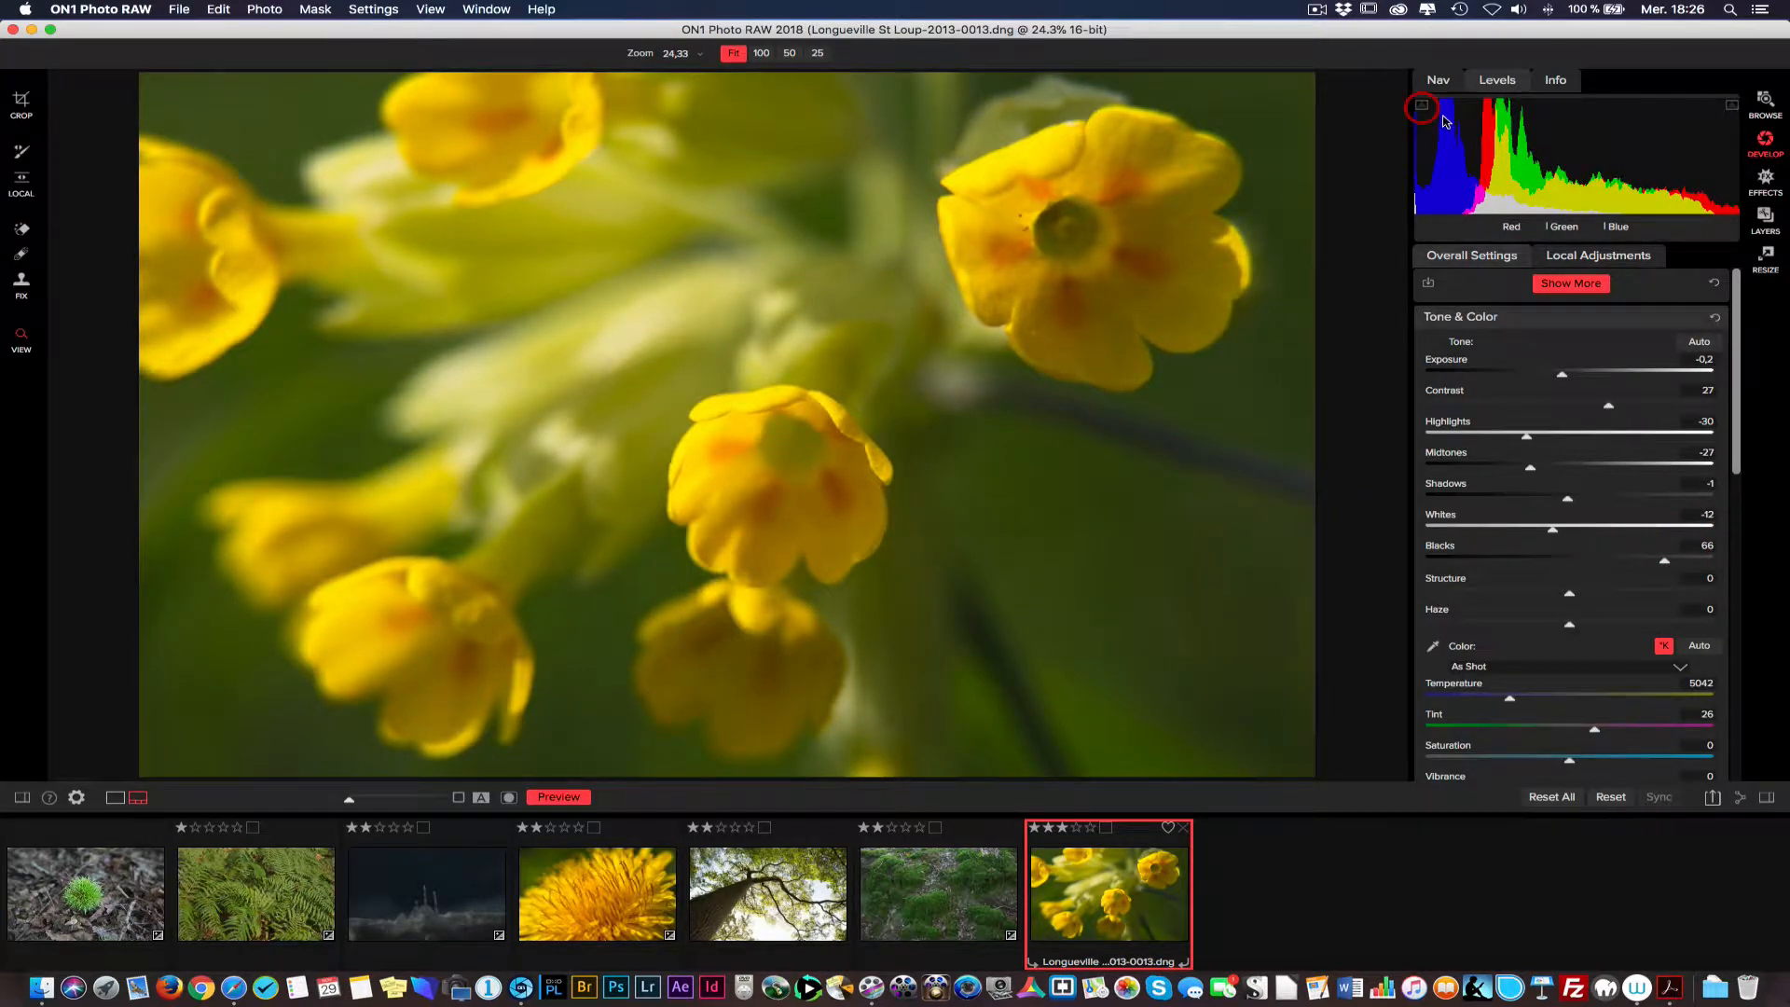
left_click(1732, 106)
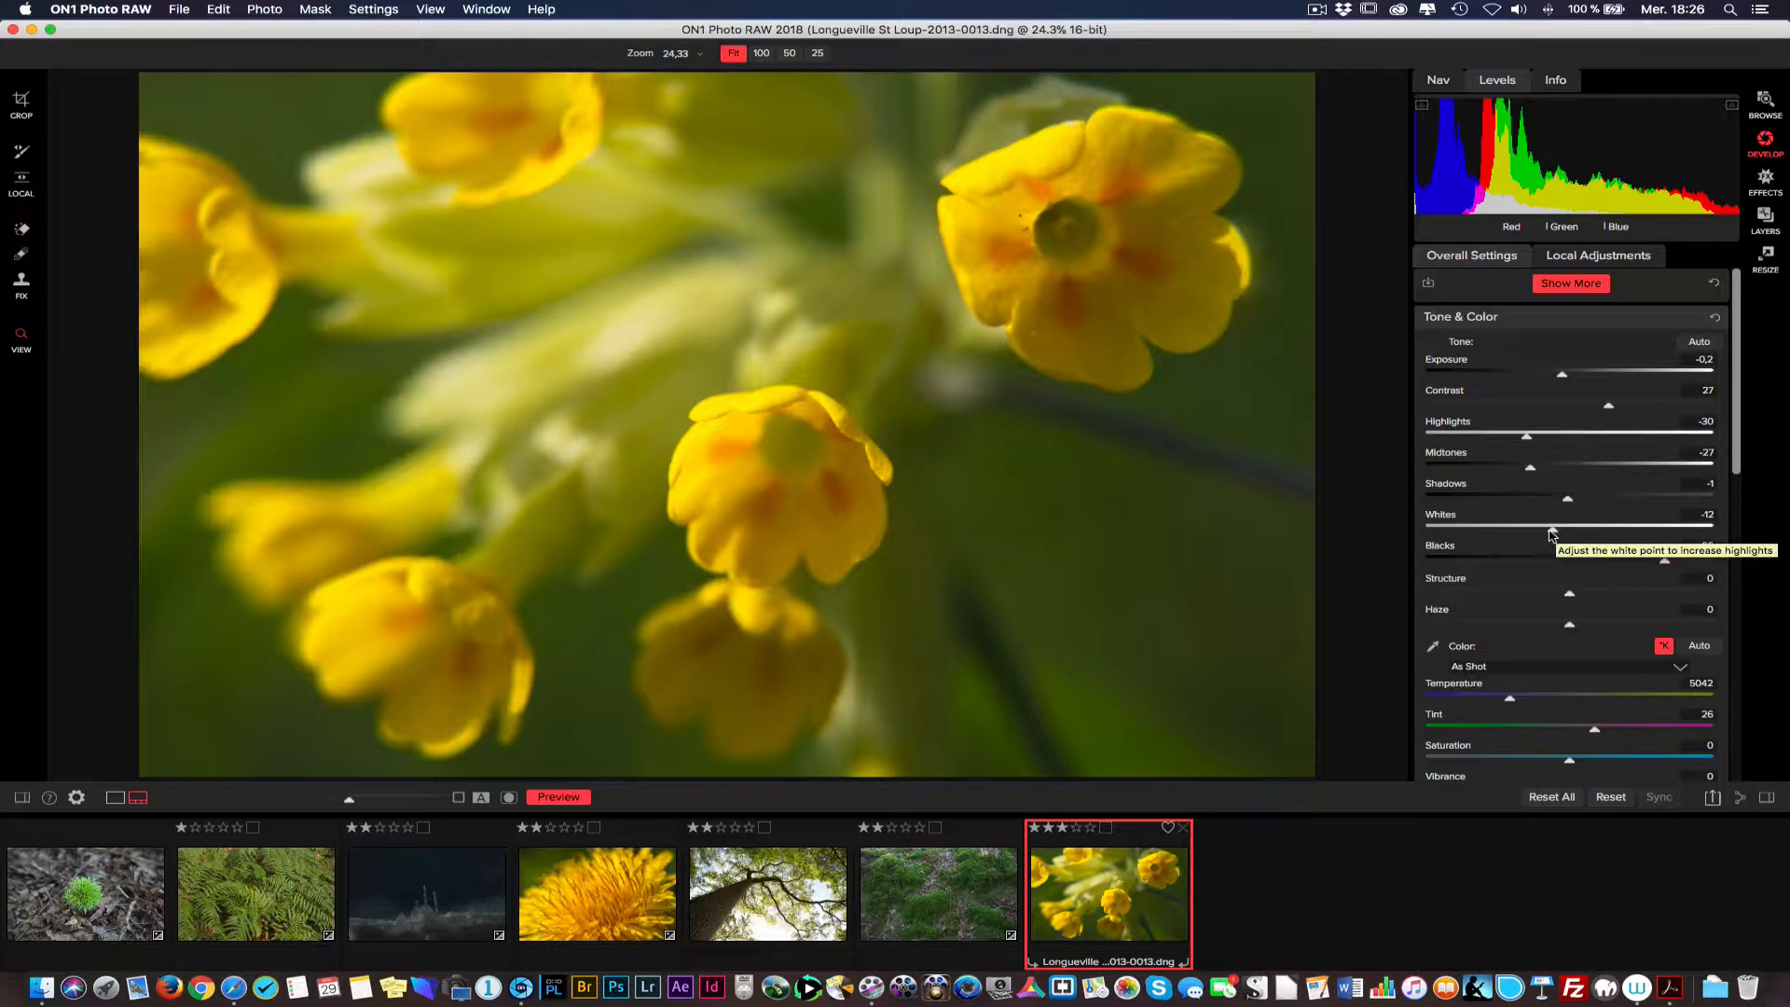
left_click_drag(1552, 529, 1614, 526)
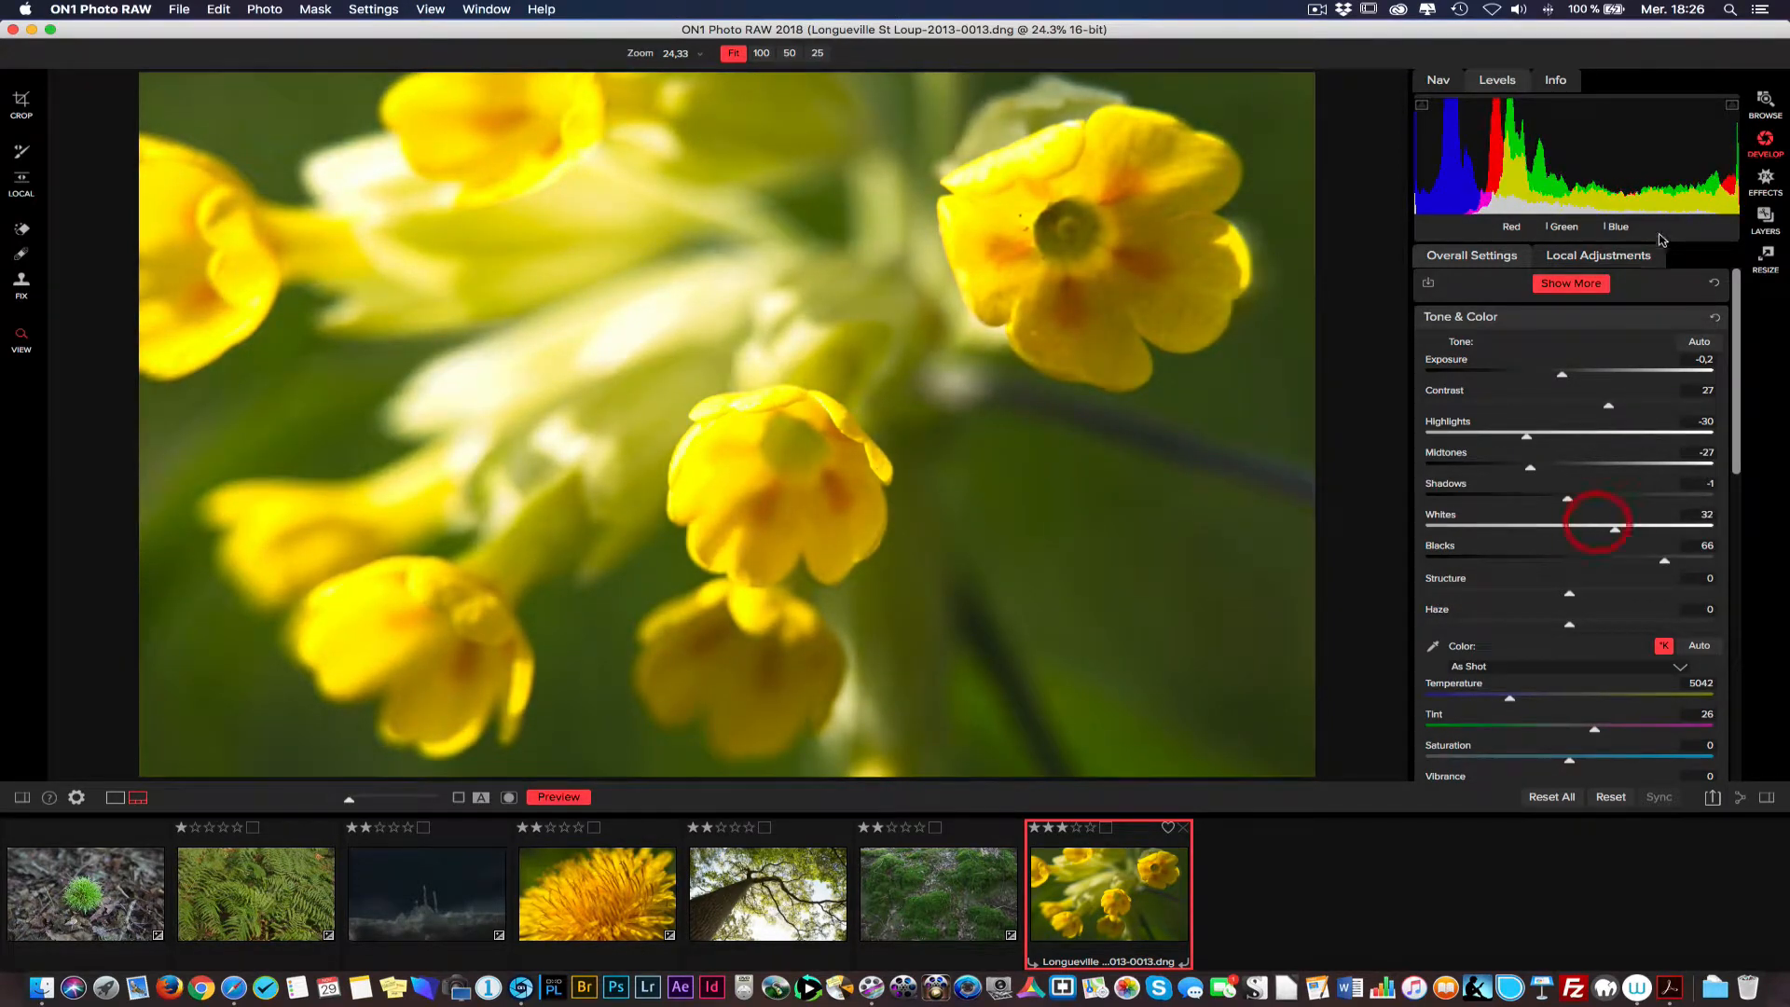
left_click(1734, 107)
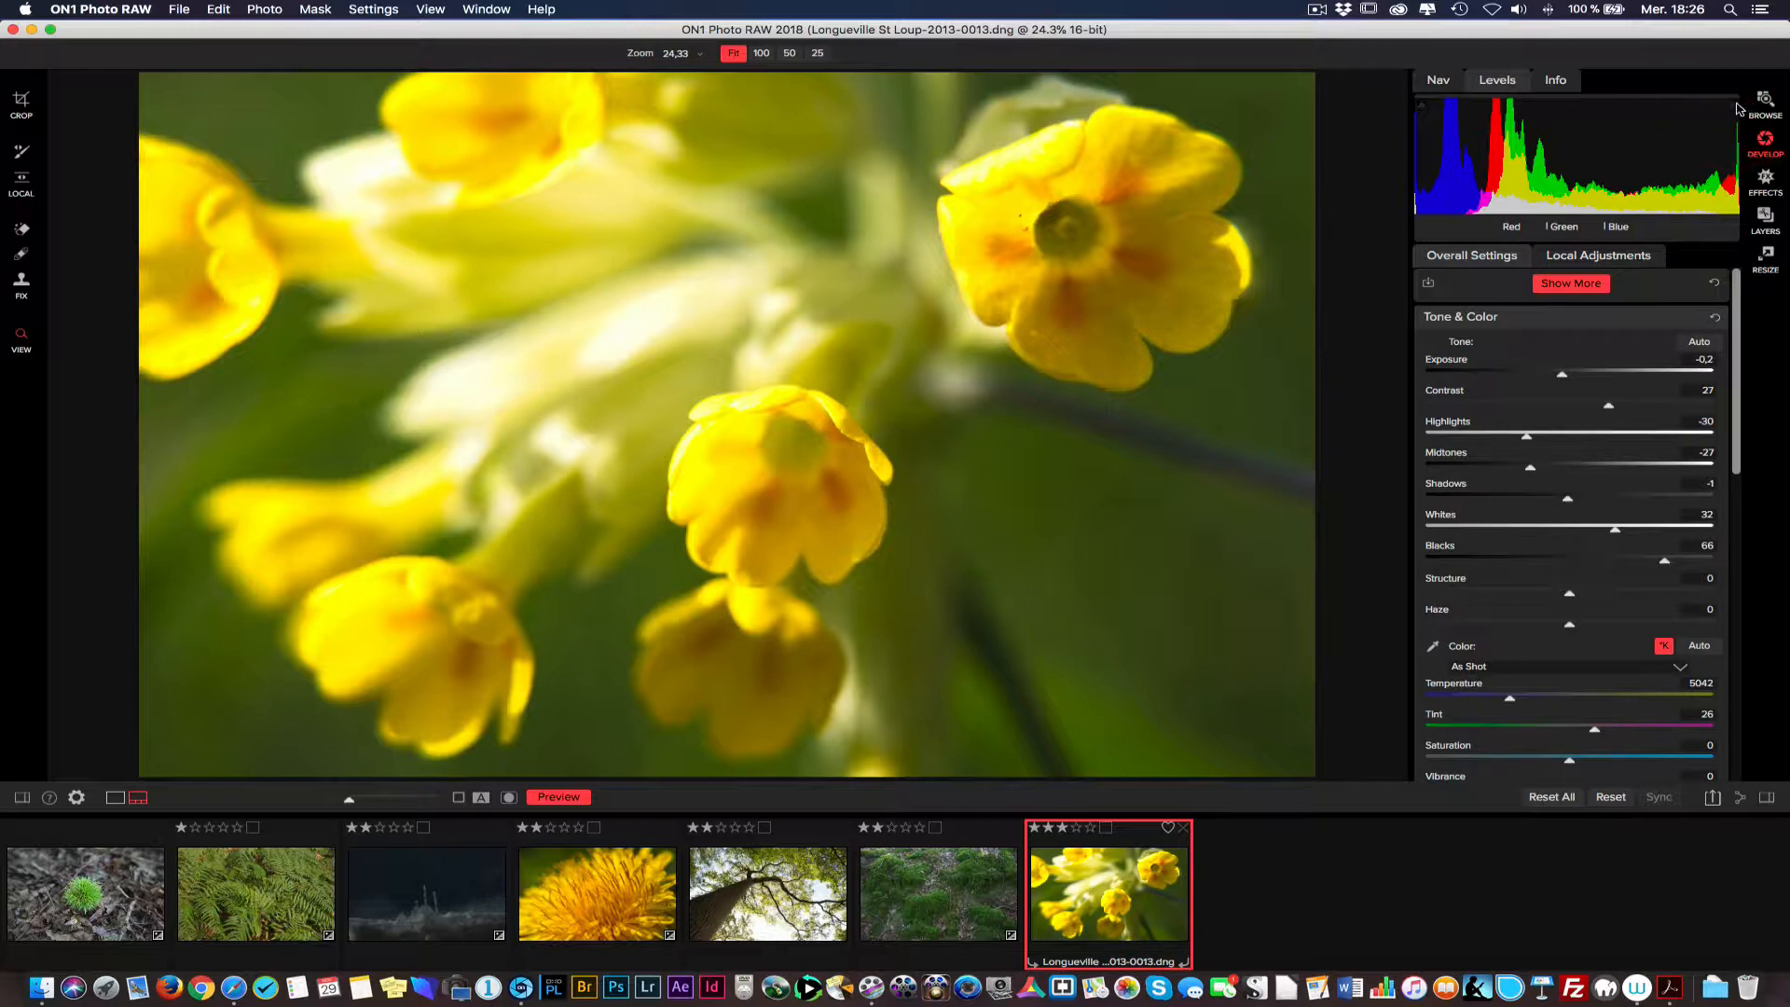
left_click(1733, 106)
left_click_drag(1618, 533, 1655, 527)
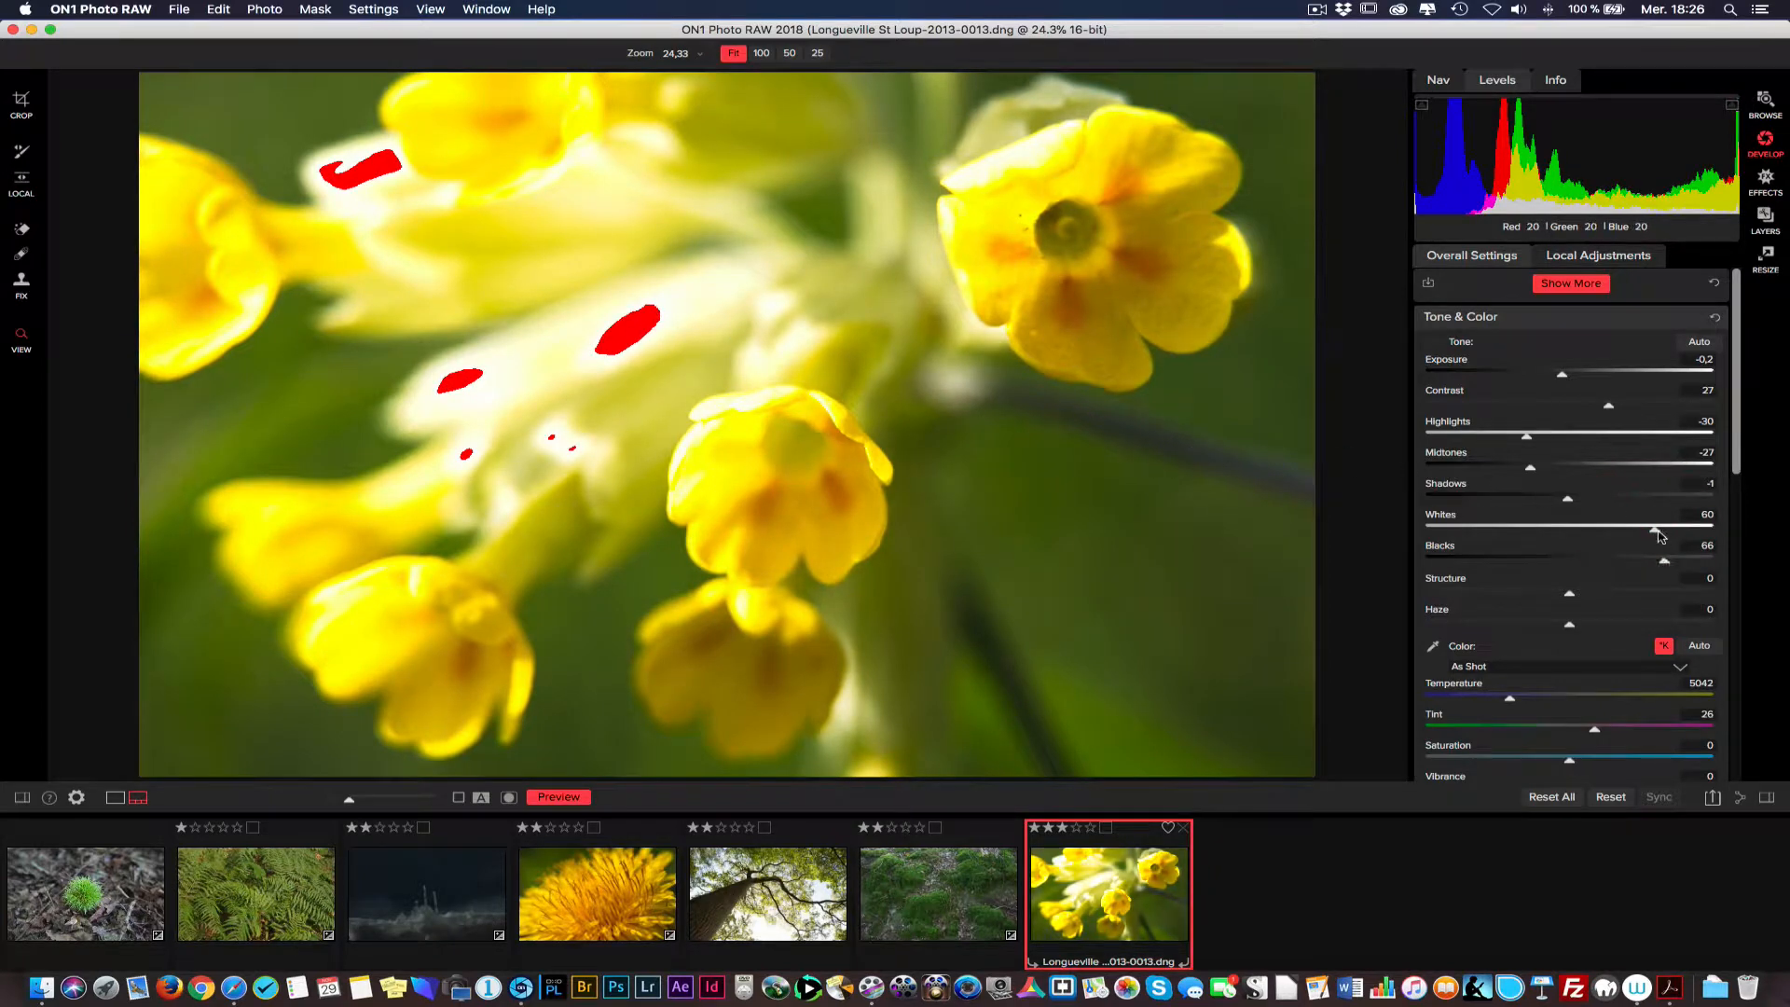
left_click_drag(1657, 533, 1619, 534)
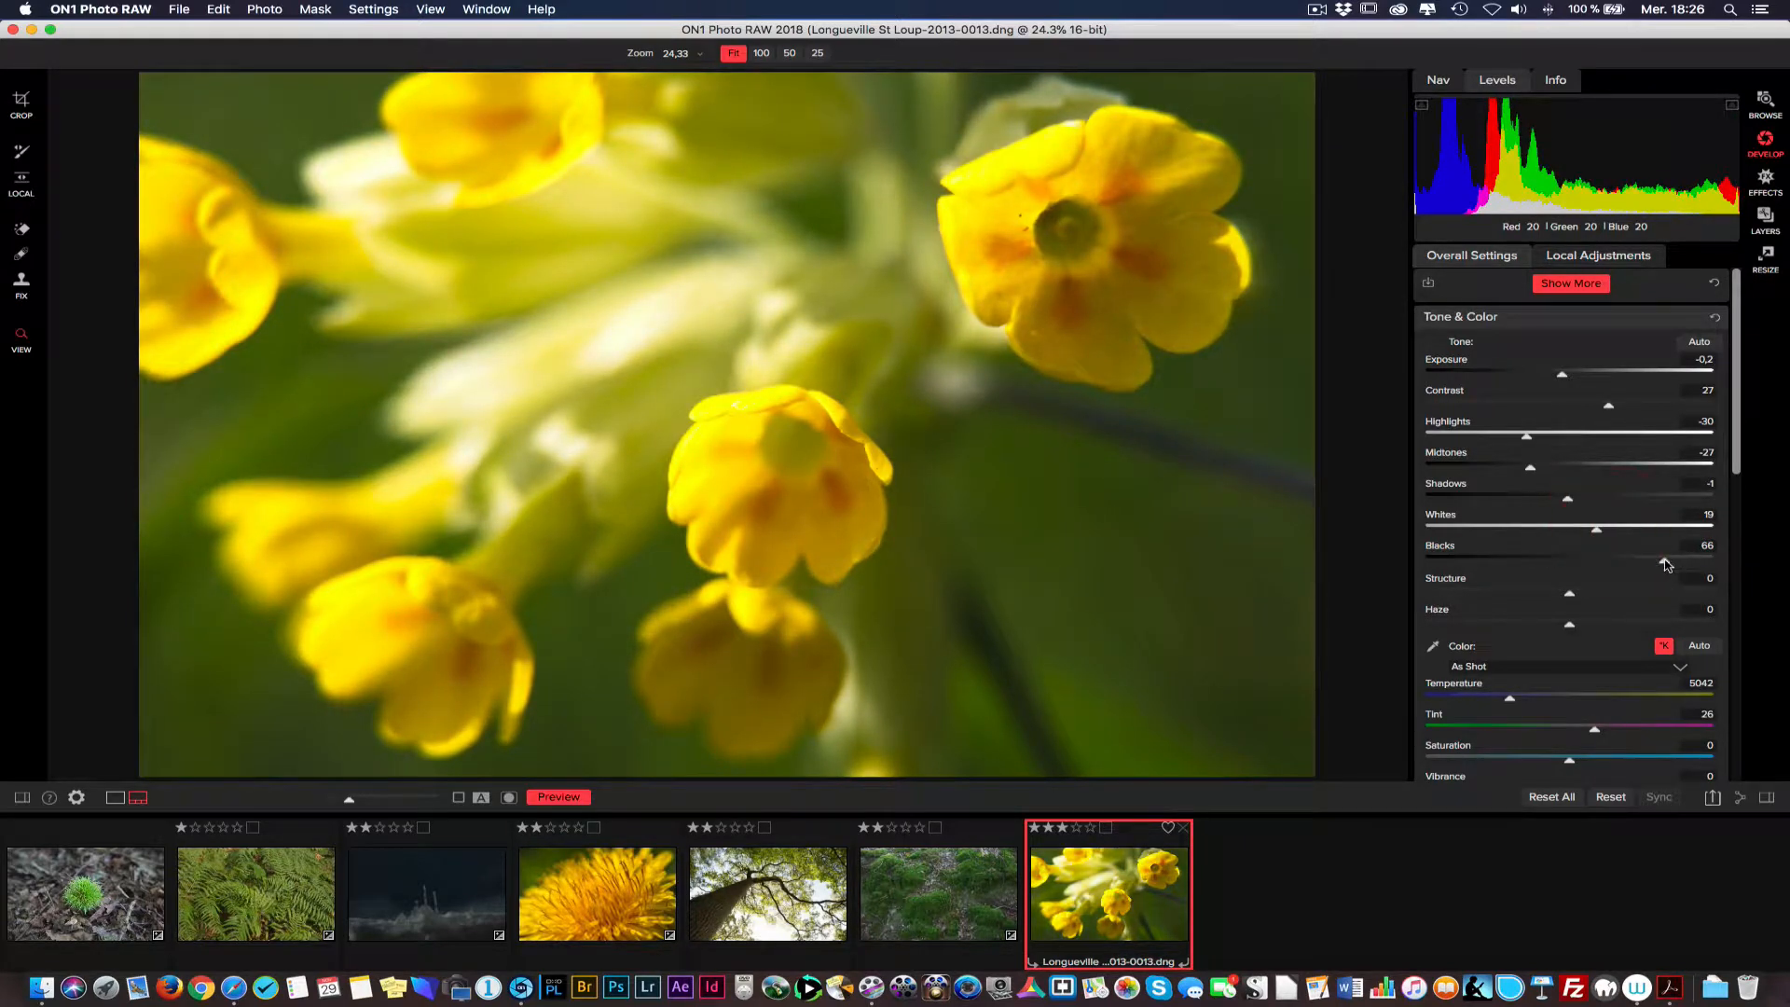
Try Blacks at -100 and Exposure at -5, then reset all Tone & Color adjustments
left_click_drag(1660, 563, 1418, 549)
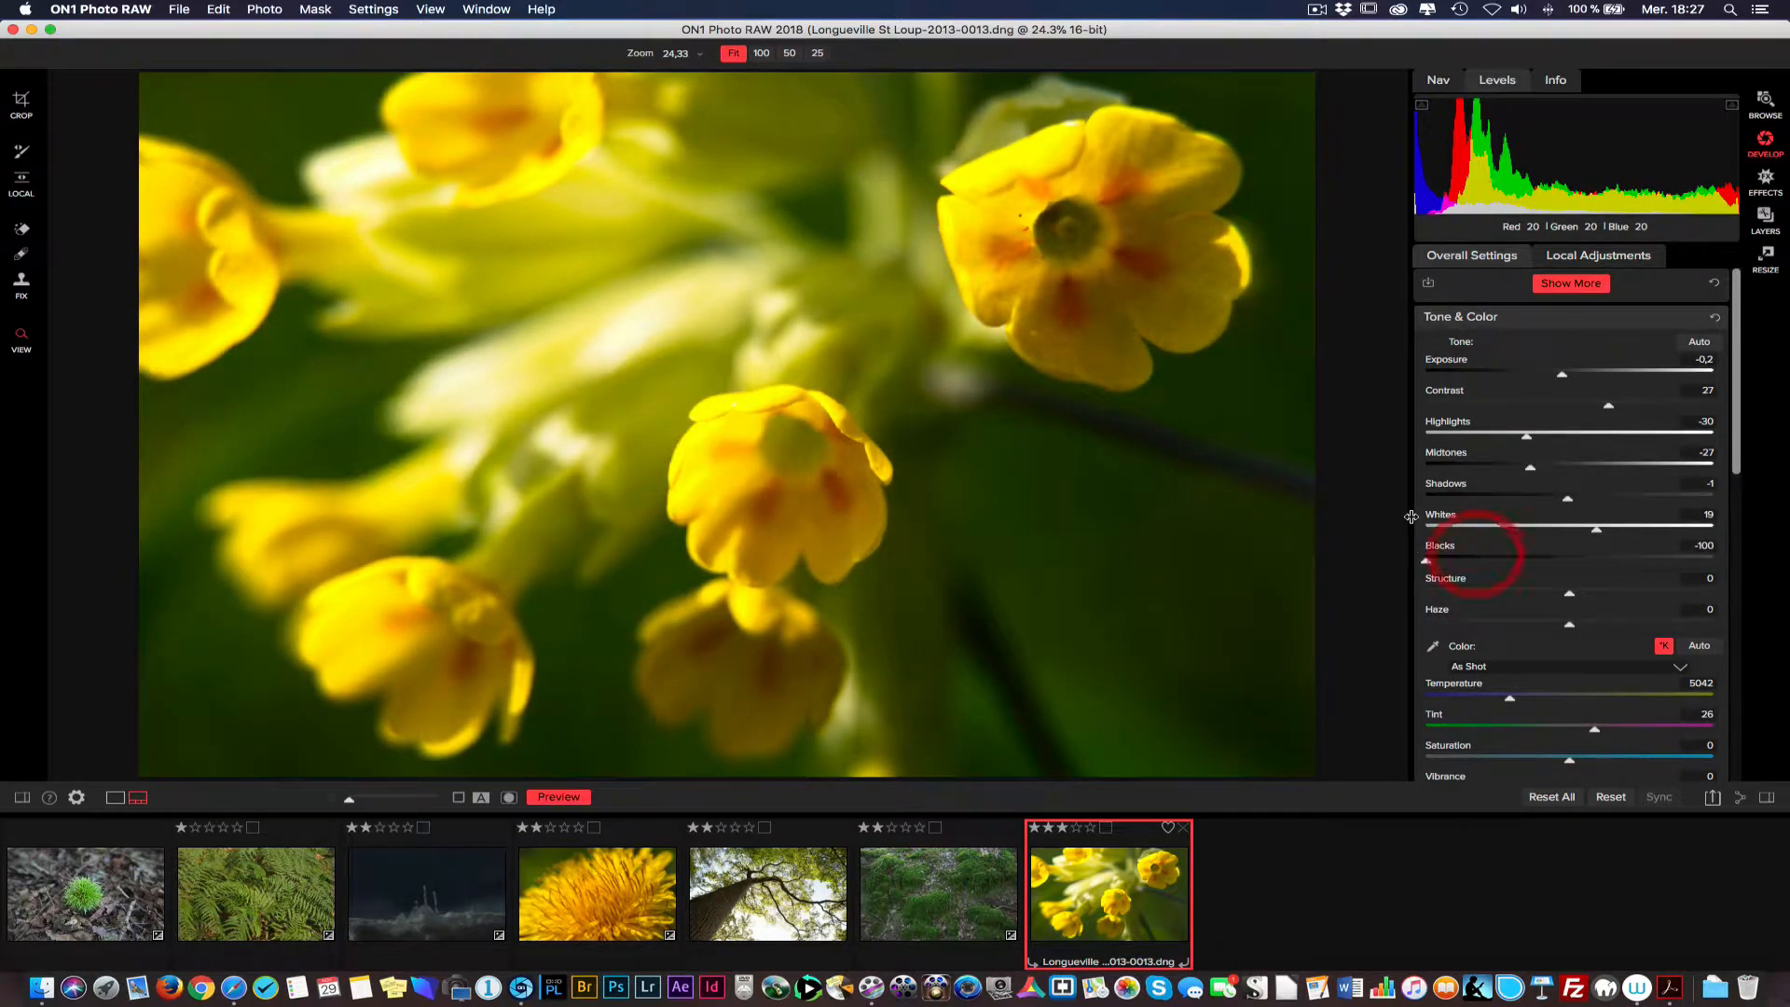
left_click_drag(1561, 375, 1352, 384)
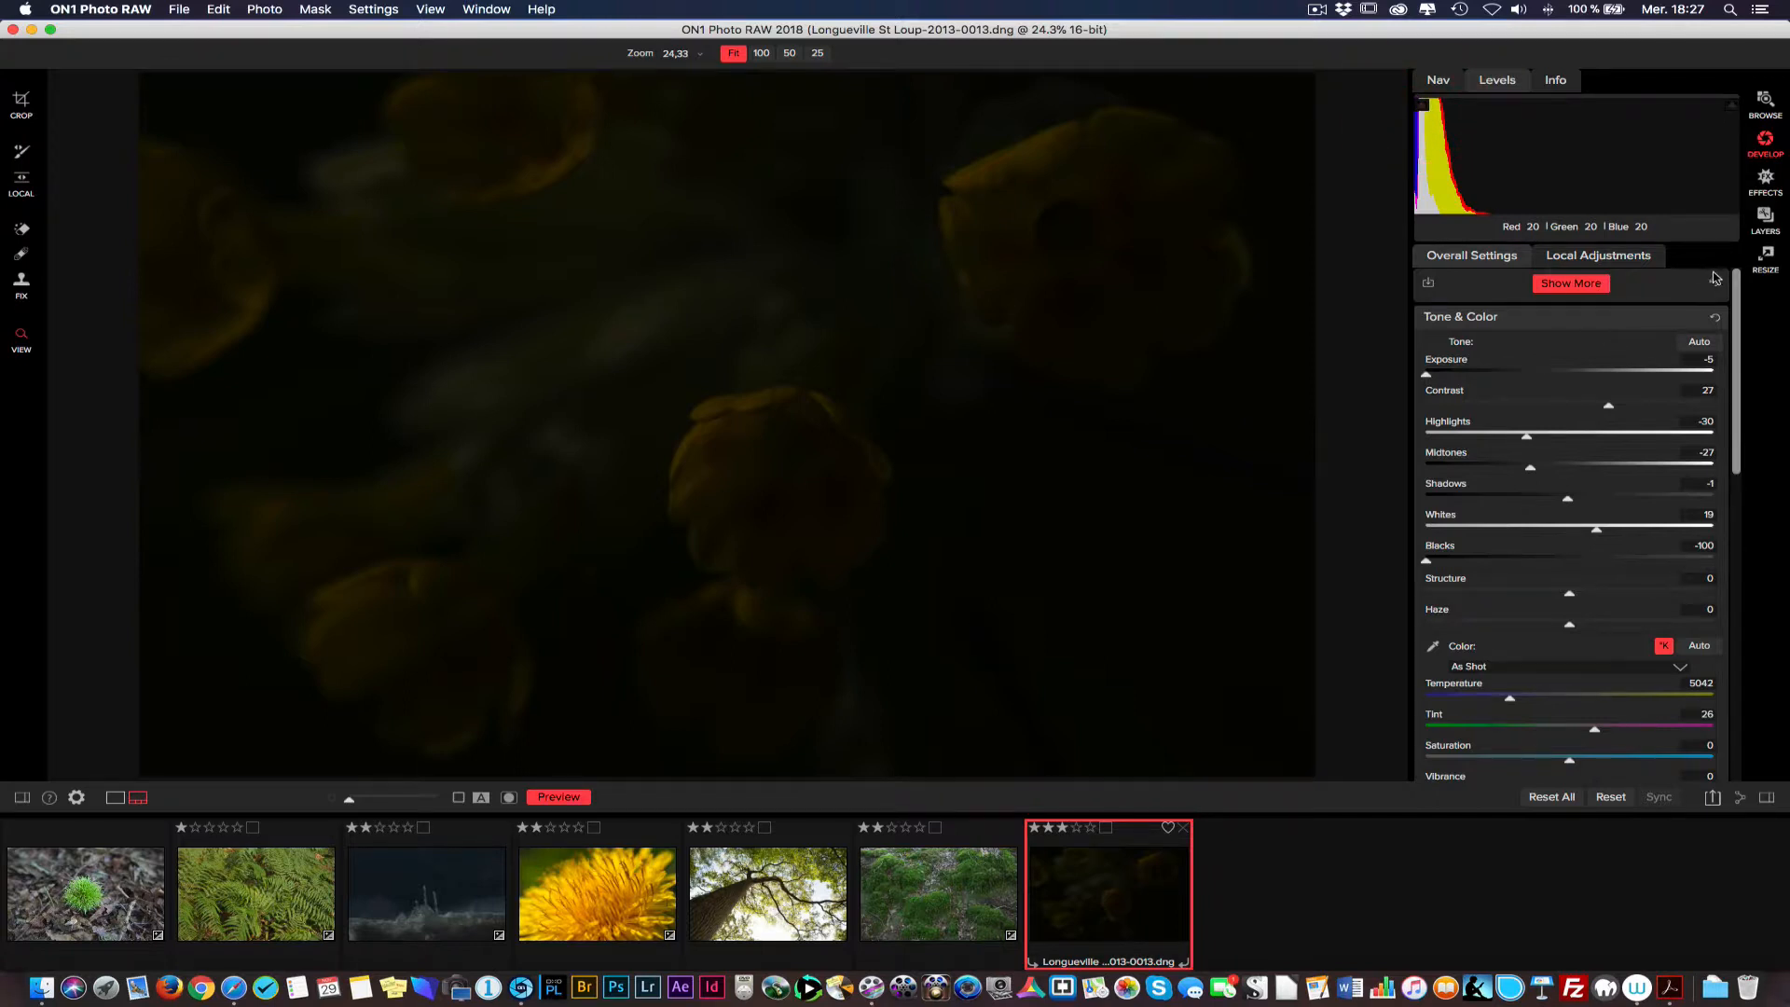
left_click(1715, 320)
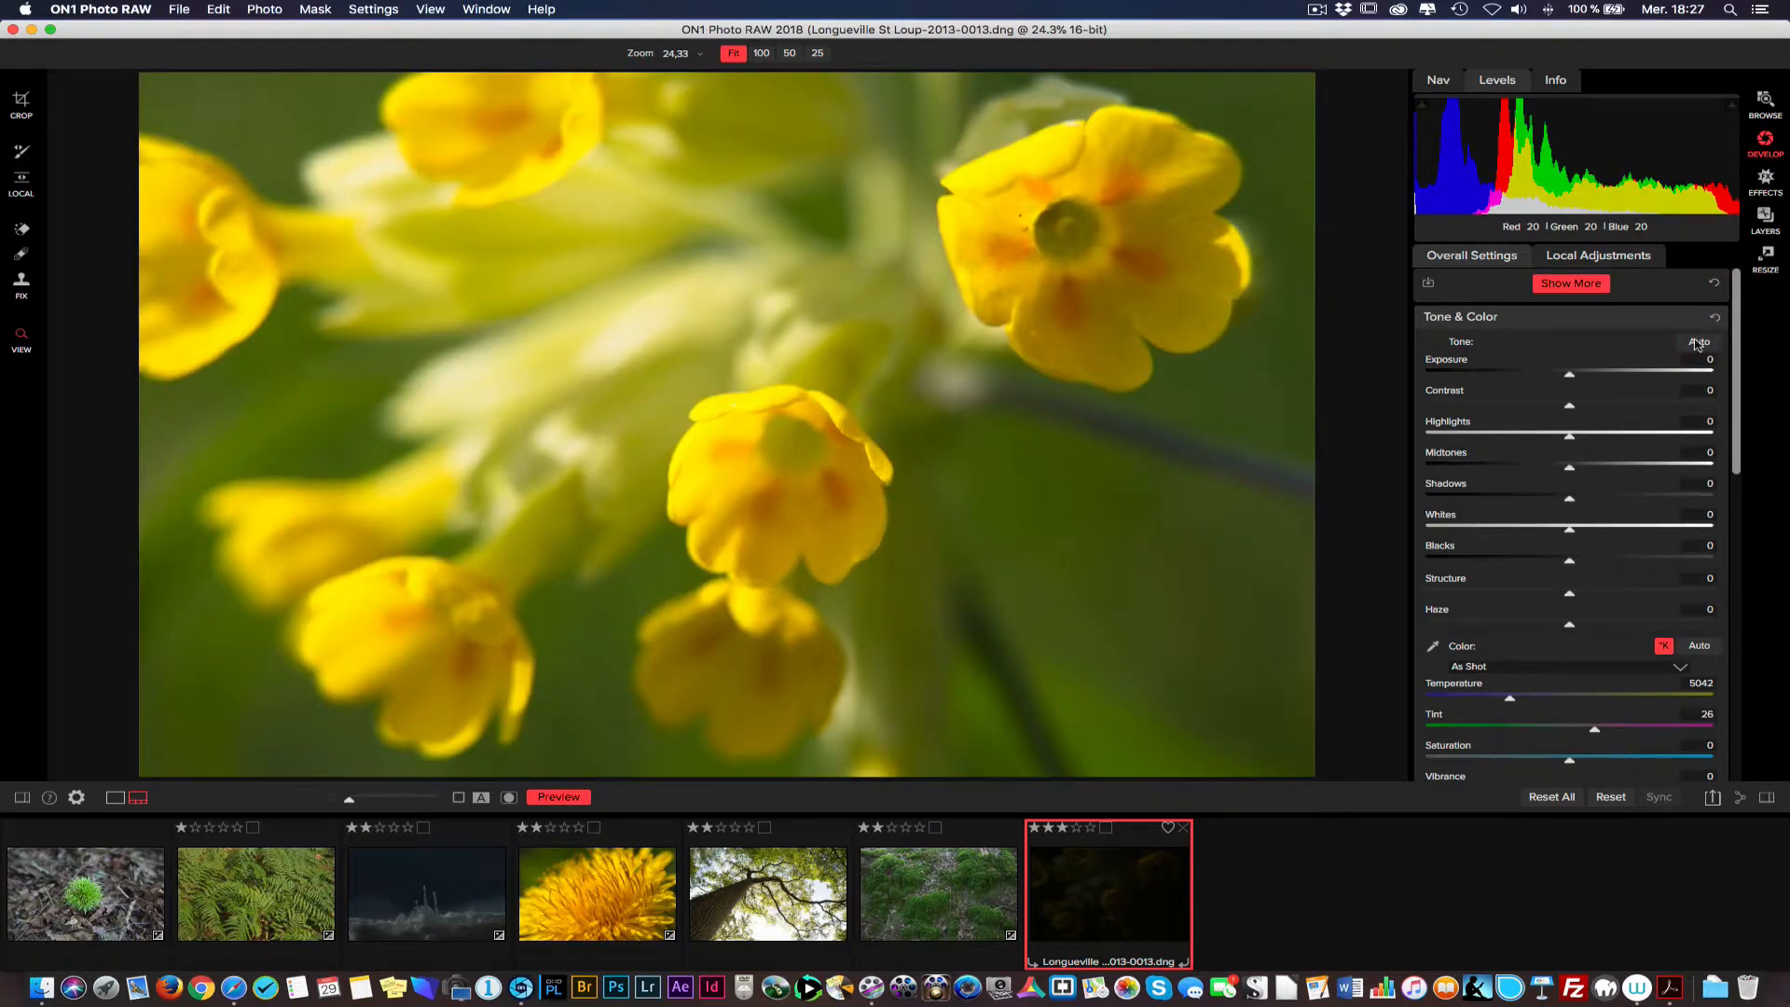
Apply the automatic tone correction and inspect the upper flower at 100% before returning to the full view
left_click(1701, 343)
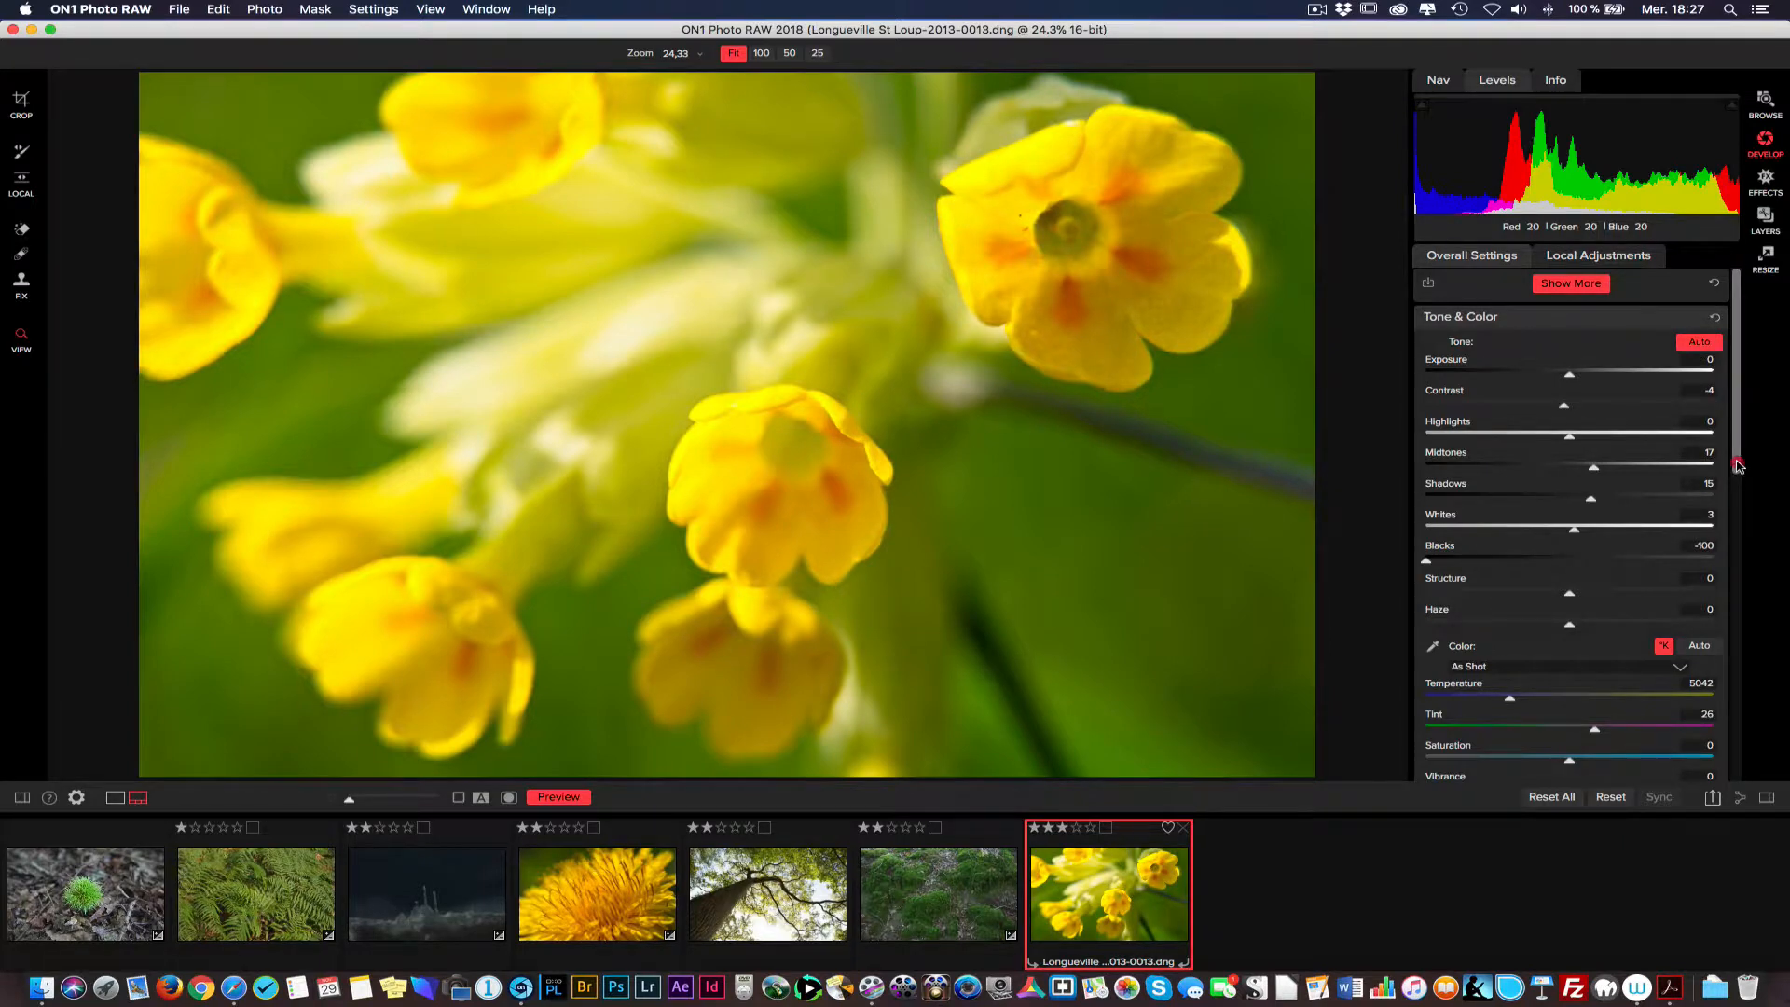
left_click_drag(1736, 479, 1736, 554)
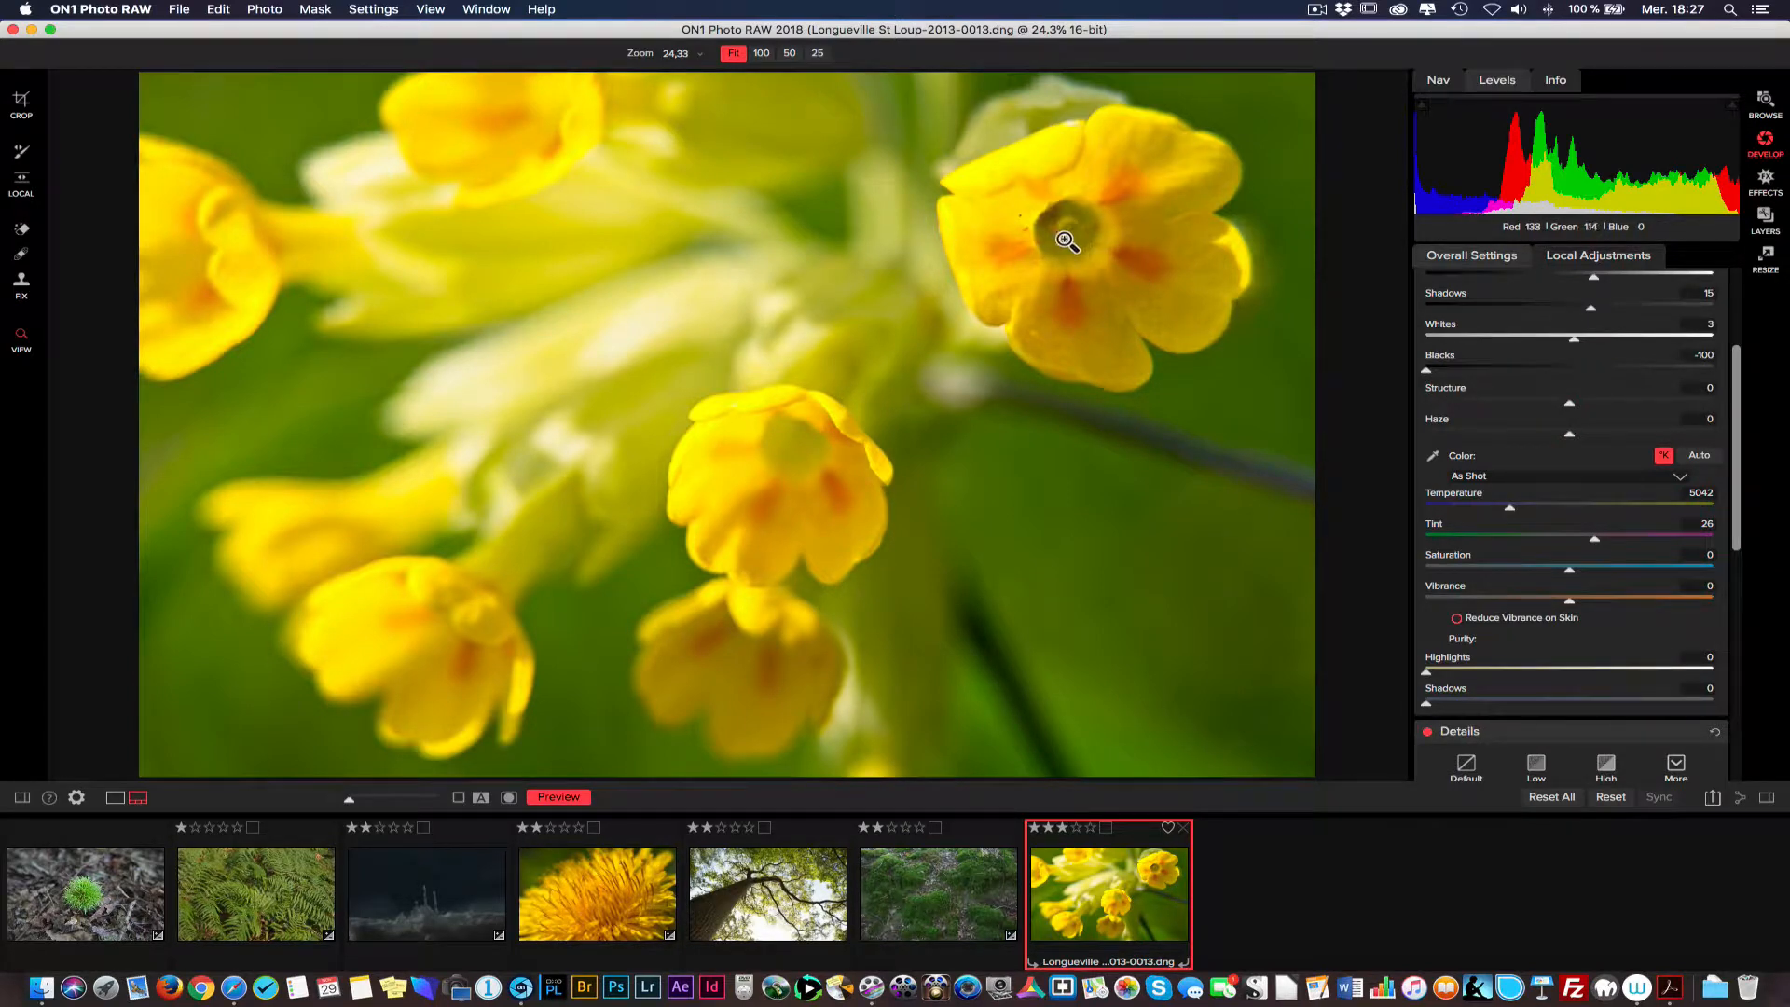
left_click(1049, 279)
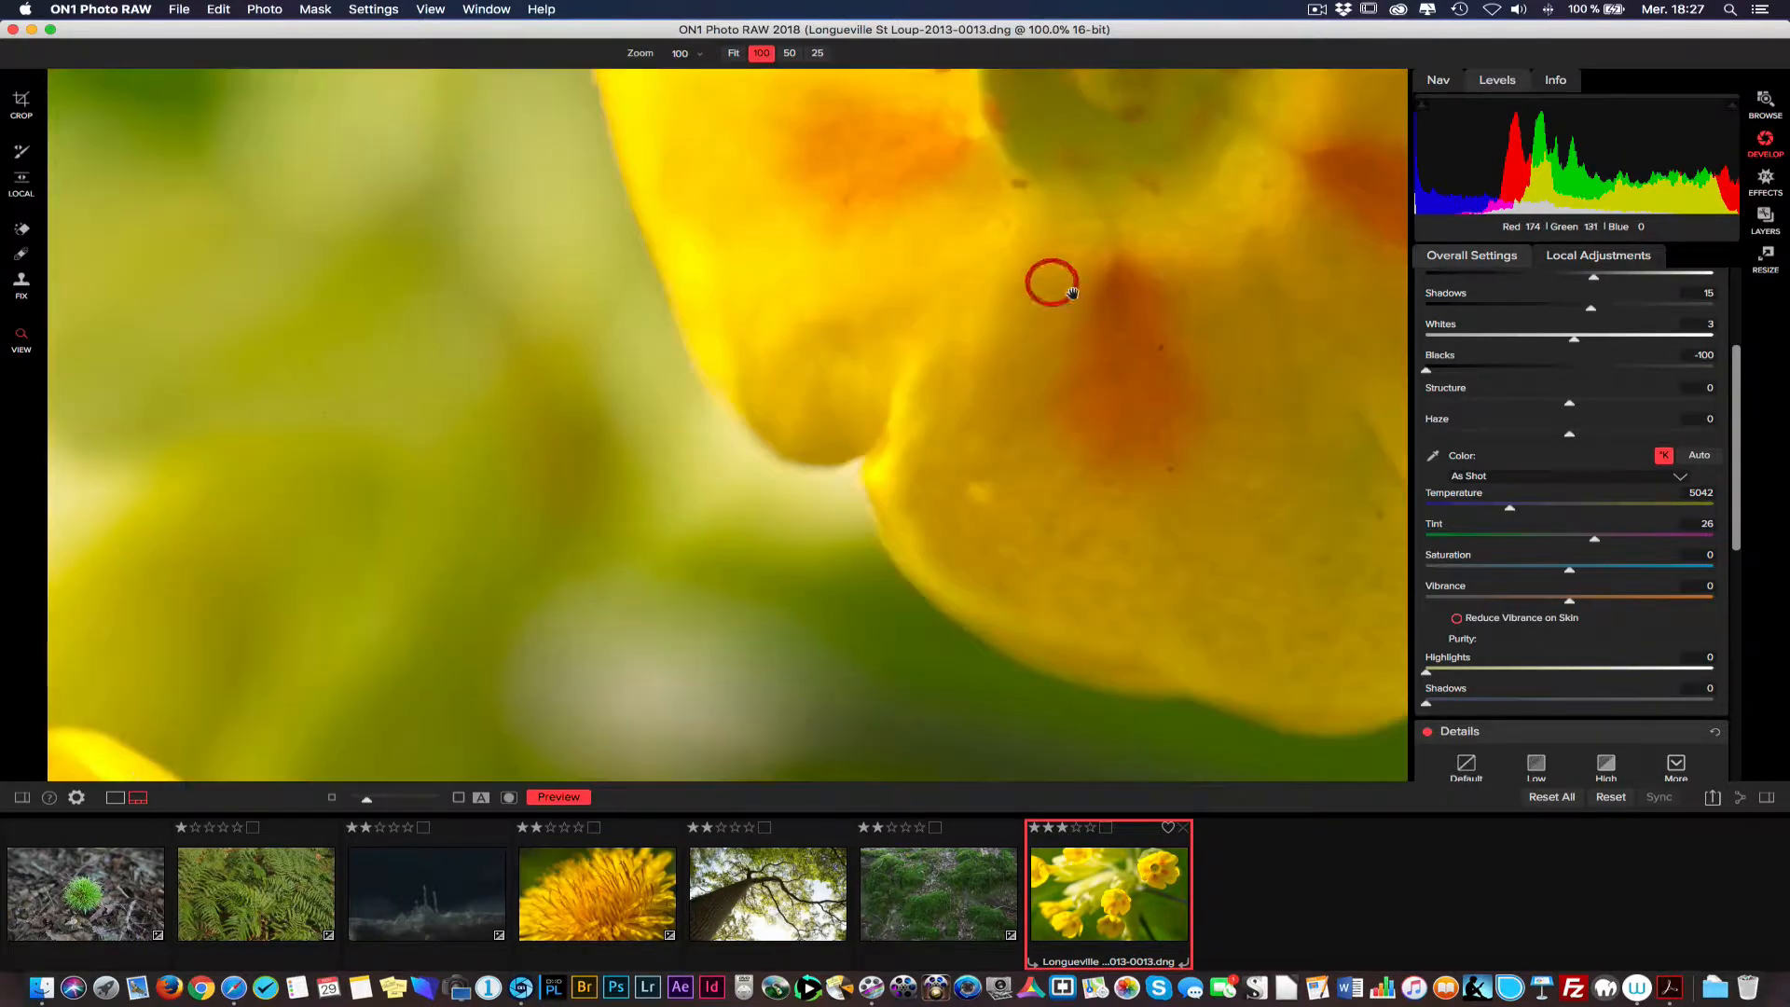
left_click(867, 619)
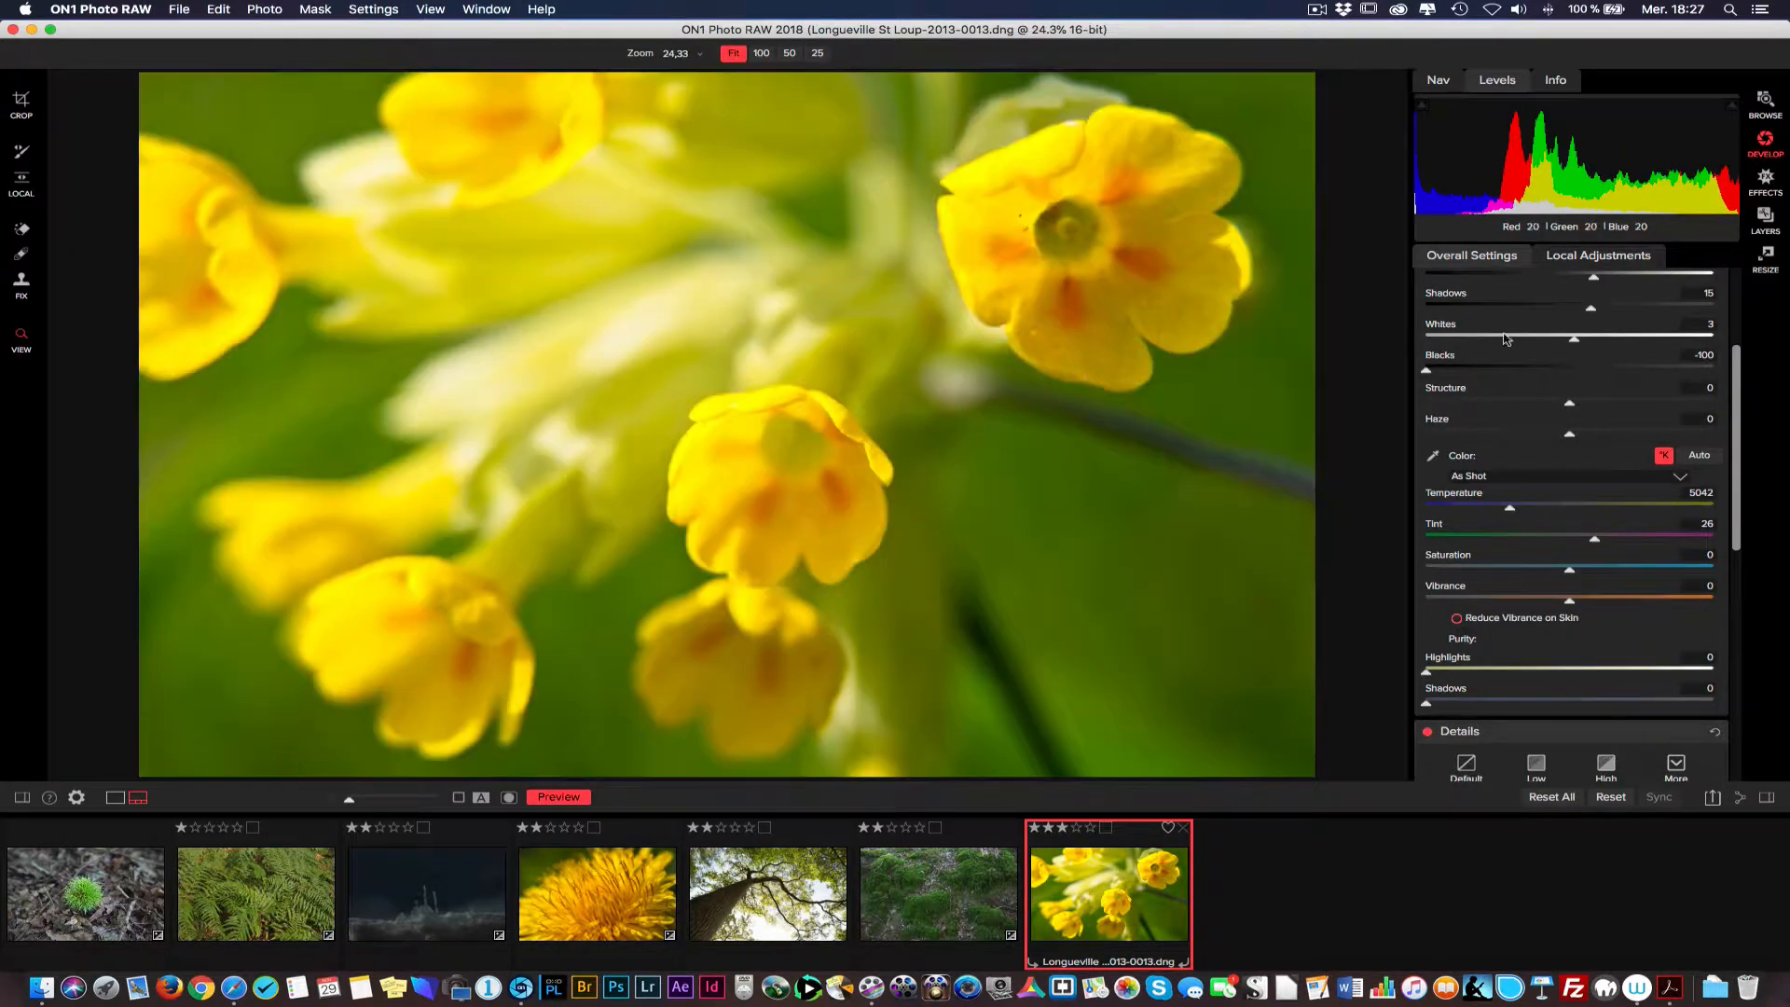
Try a range of Structure values and leave it at 1, then test Haze at -100 and set it to 83
left_click_drag(1664, 402, 1470, 401)
left_click(1572, 407)
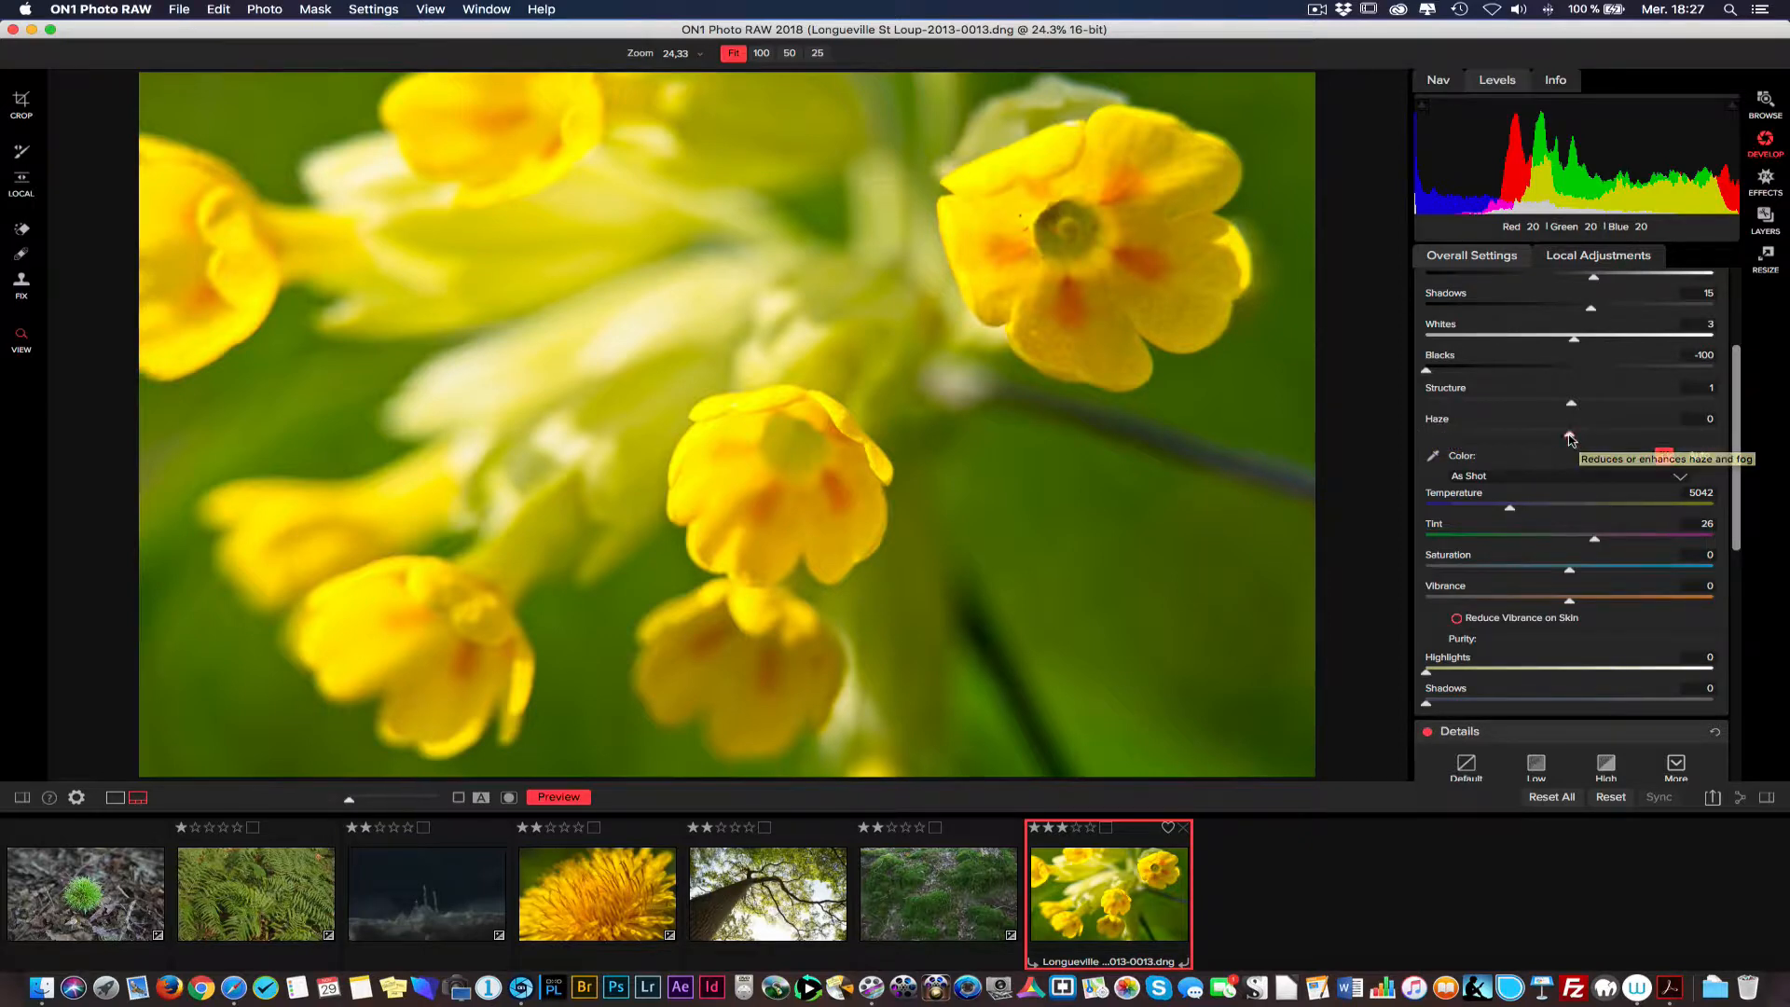
left_click_drag(1570, 434, 1410, 429)
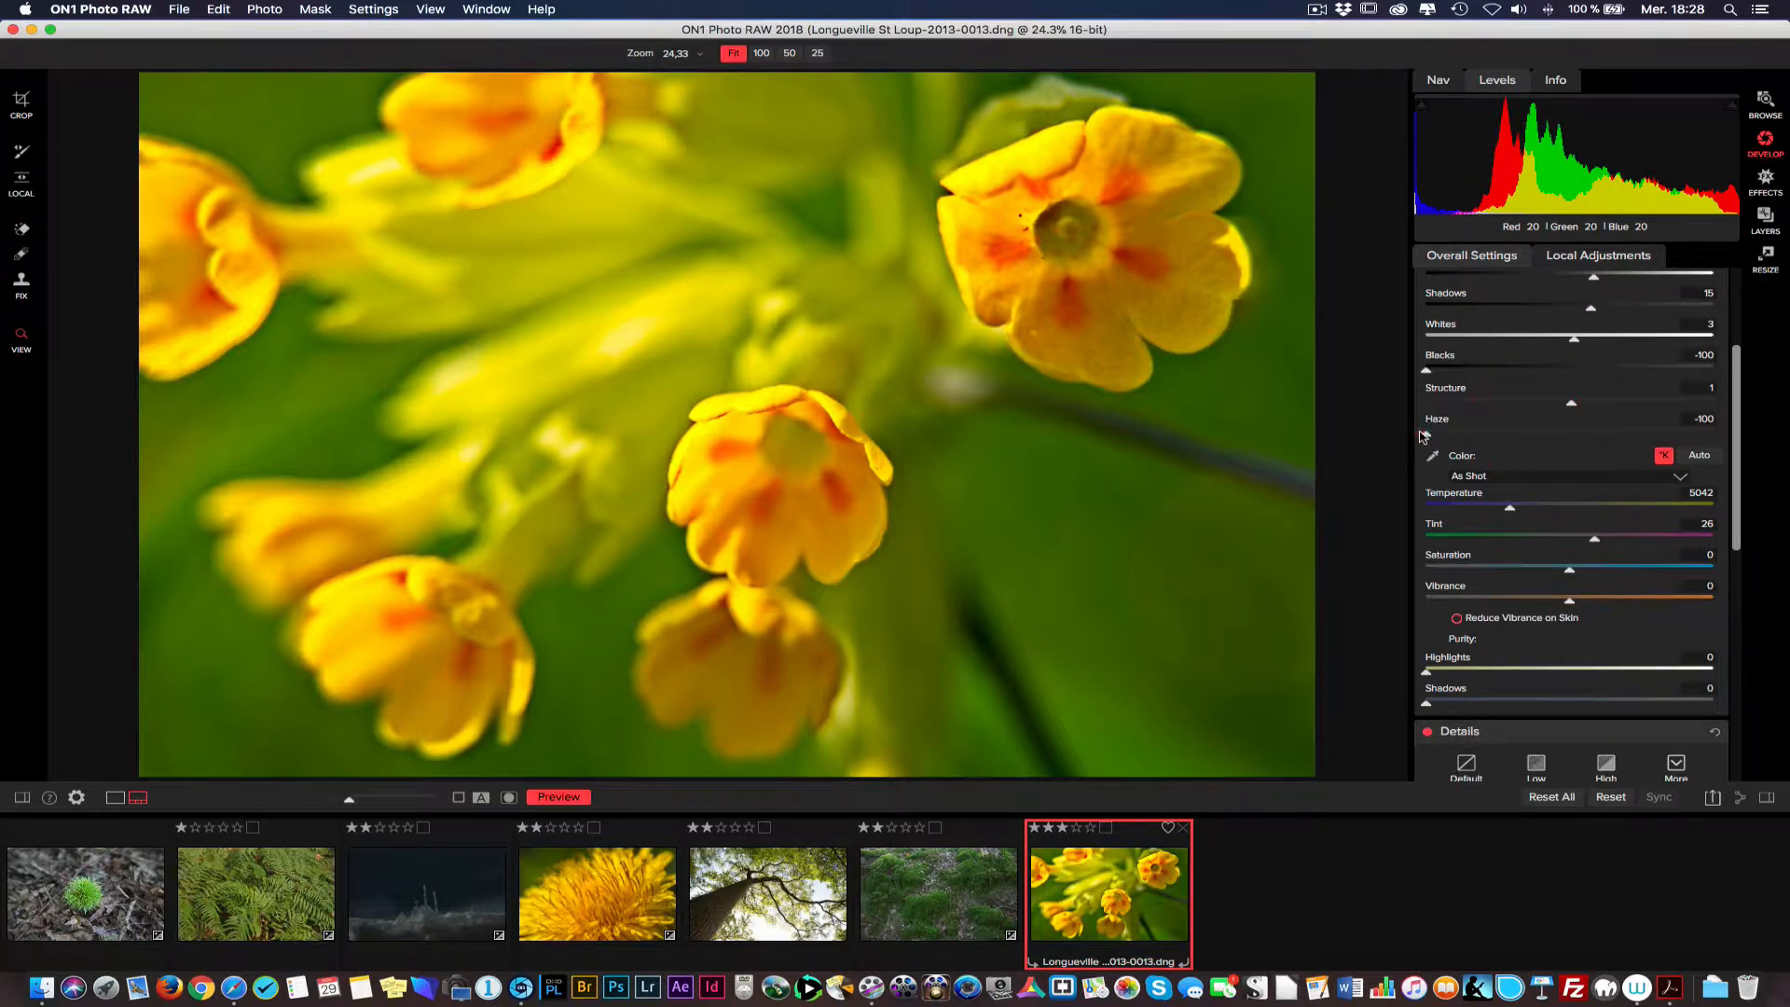
left_click_drag(1426, 438, 1682, 437)
mouse_move(1698, 435)
left_mouse_down()
mouse_move(1714, 436)
mouse_move(1687, 436)
left_mouse_up()
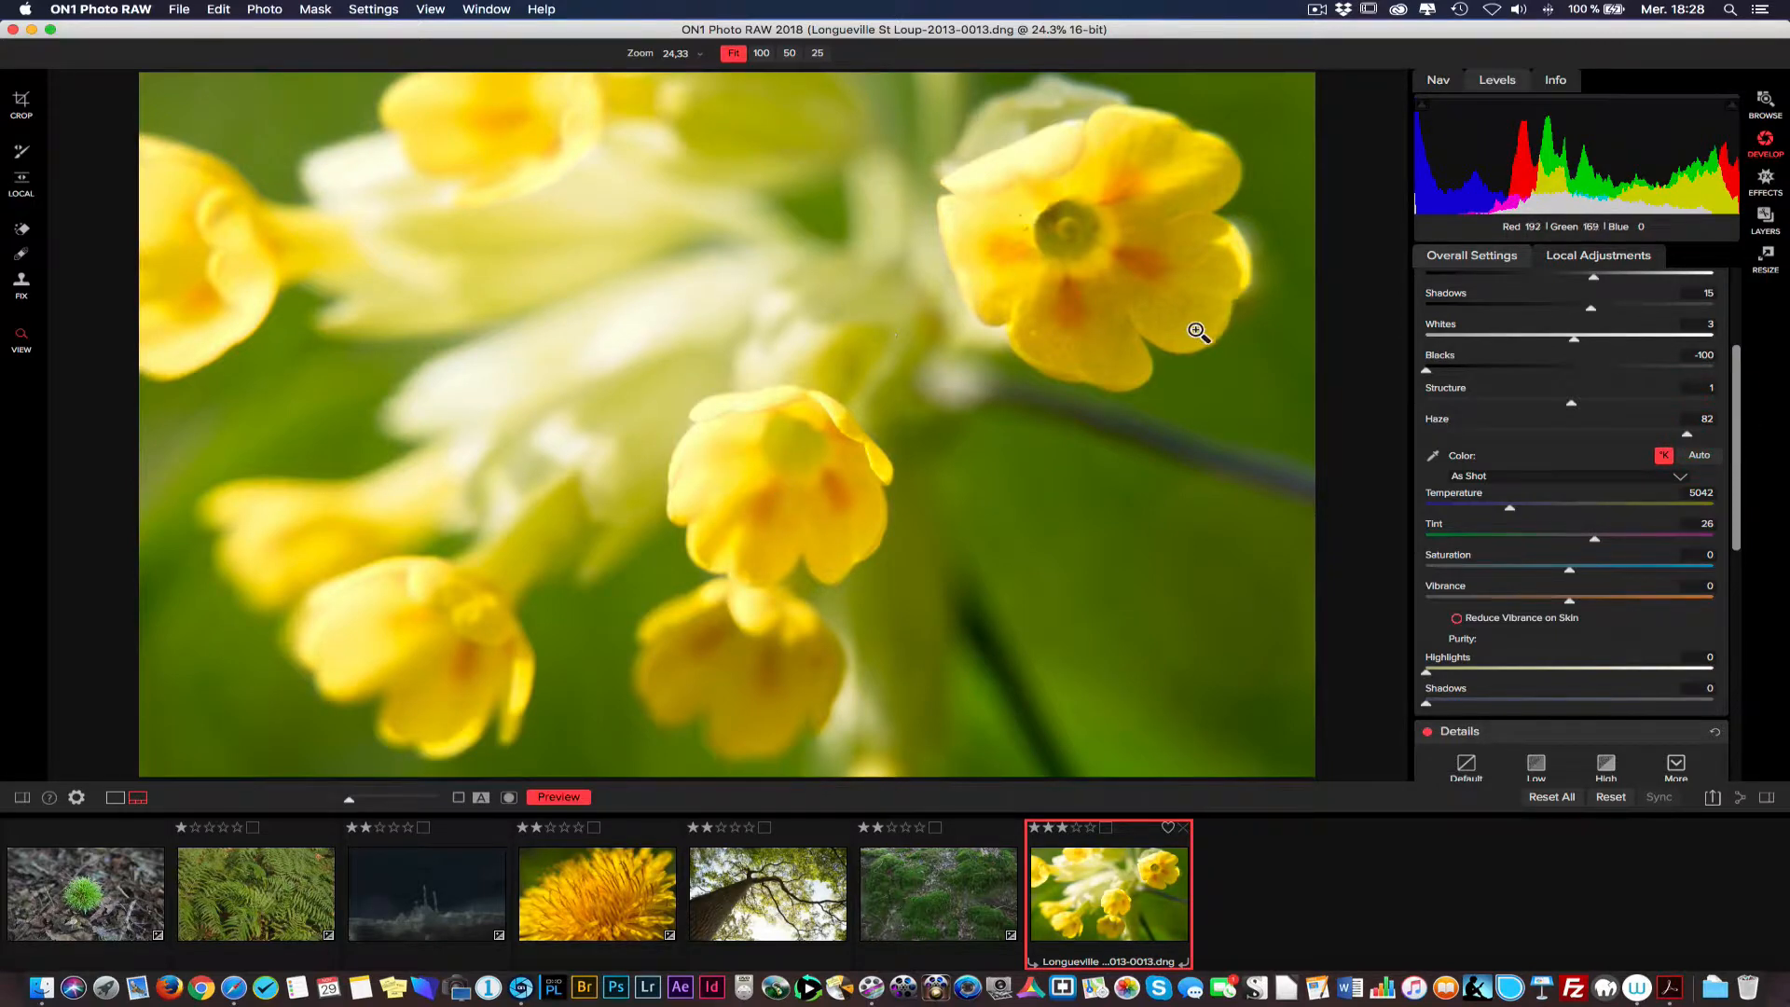
left_click_drag(1738, 390, 1738, 340)
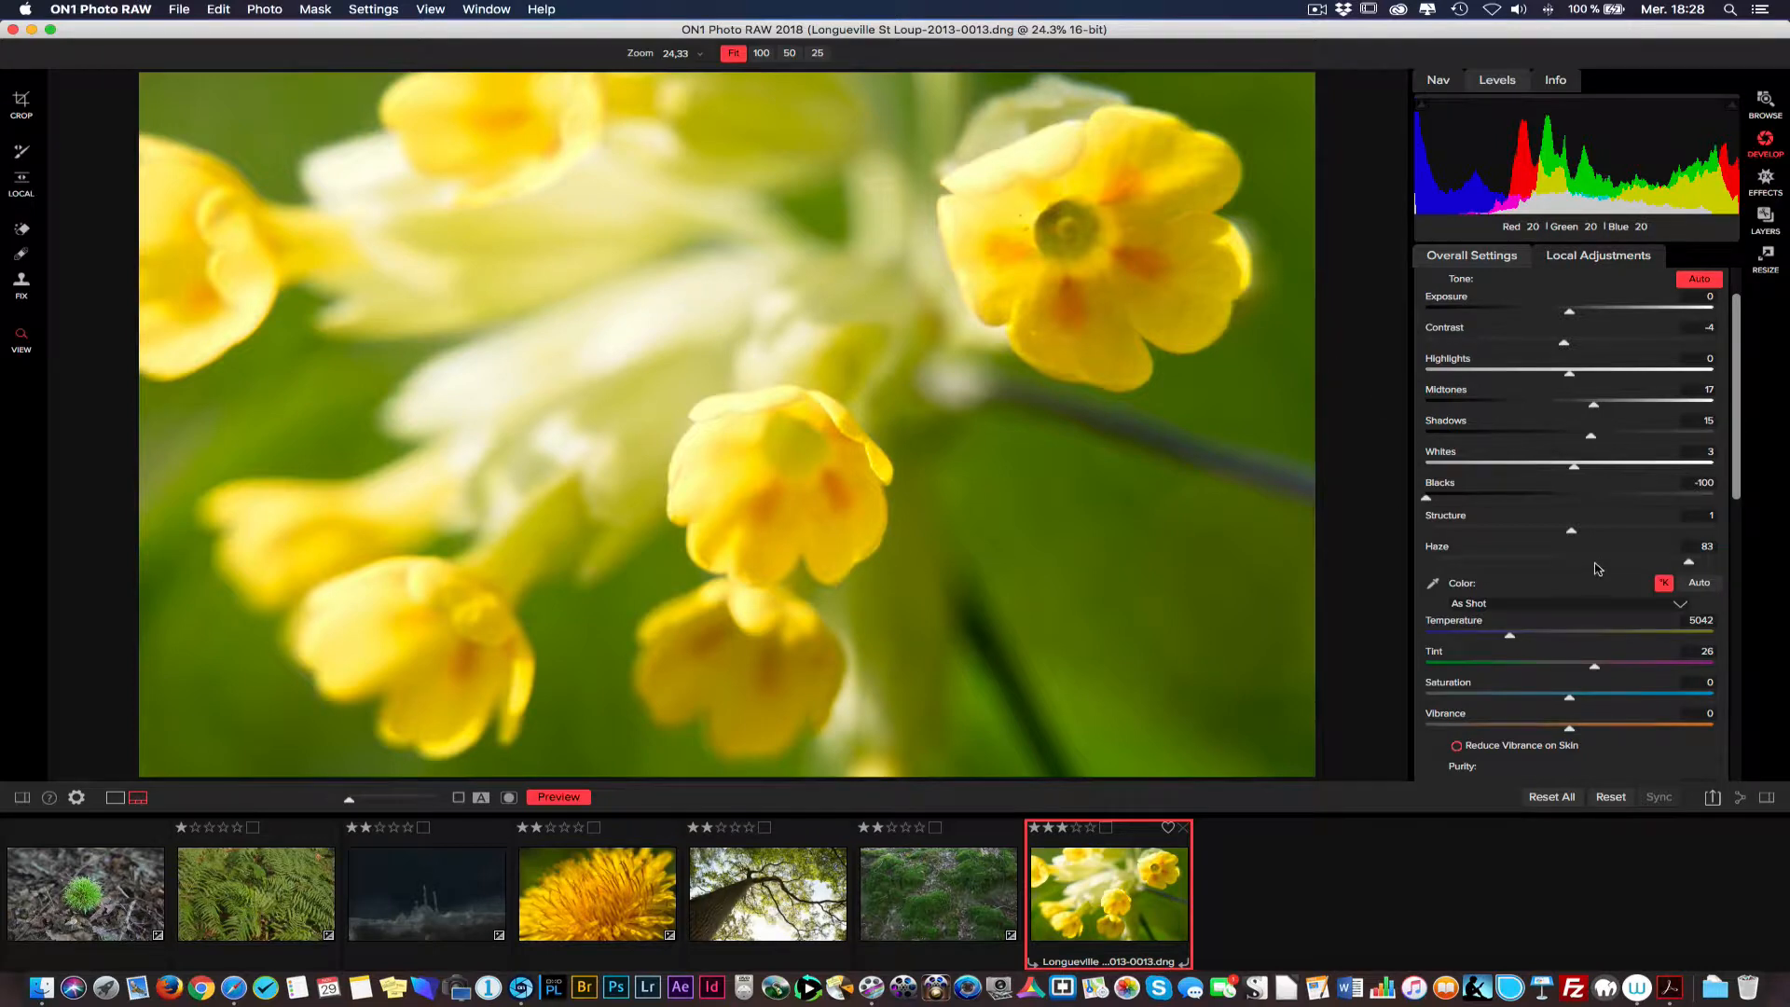
Compare Haze at 4 and leave it at 88, then set Whites to -14 and Highlights to -46
left_click_drag(1687, 563, 1574, 561)
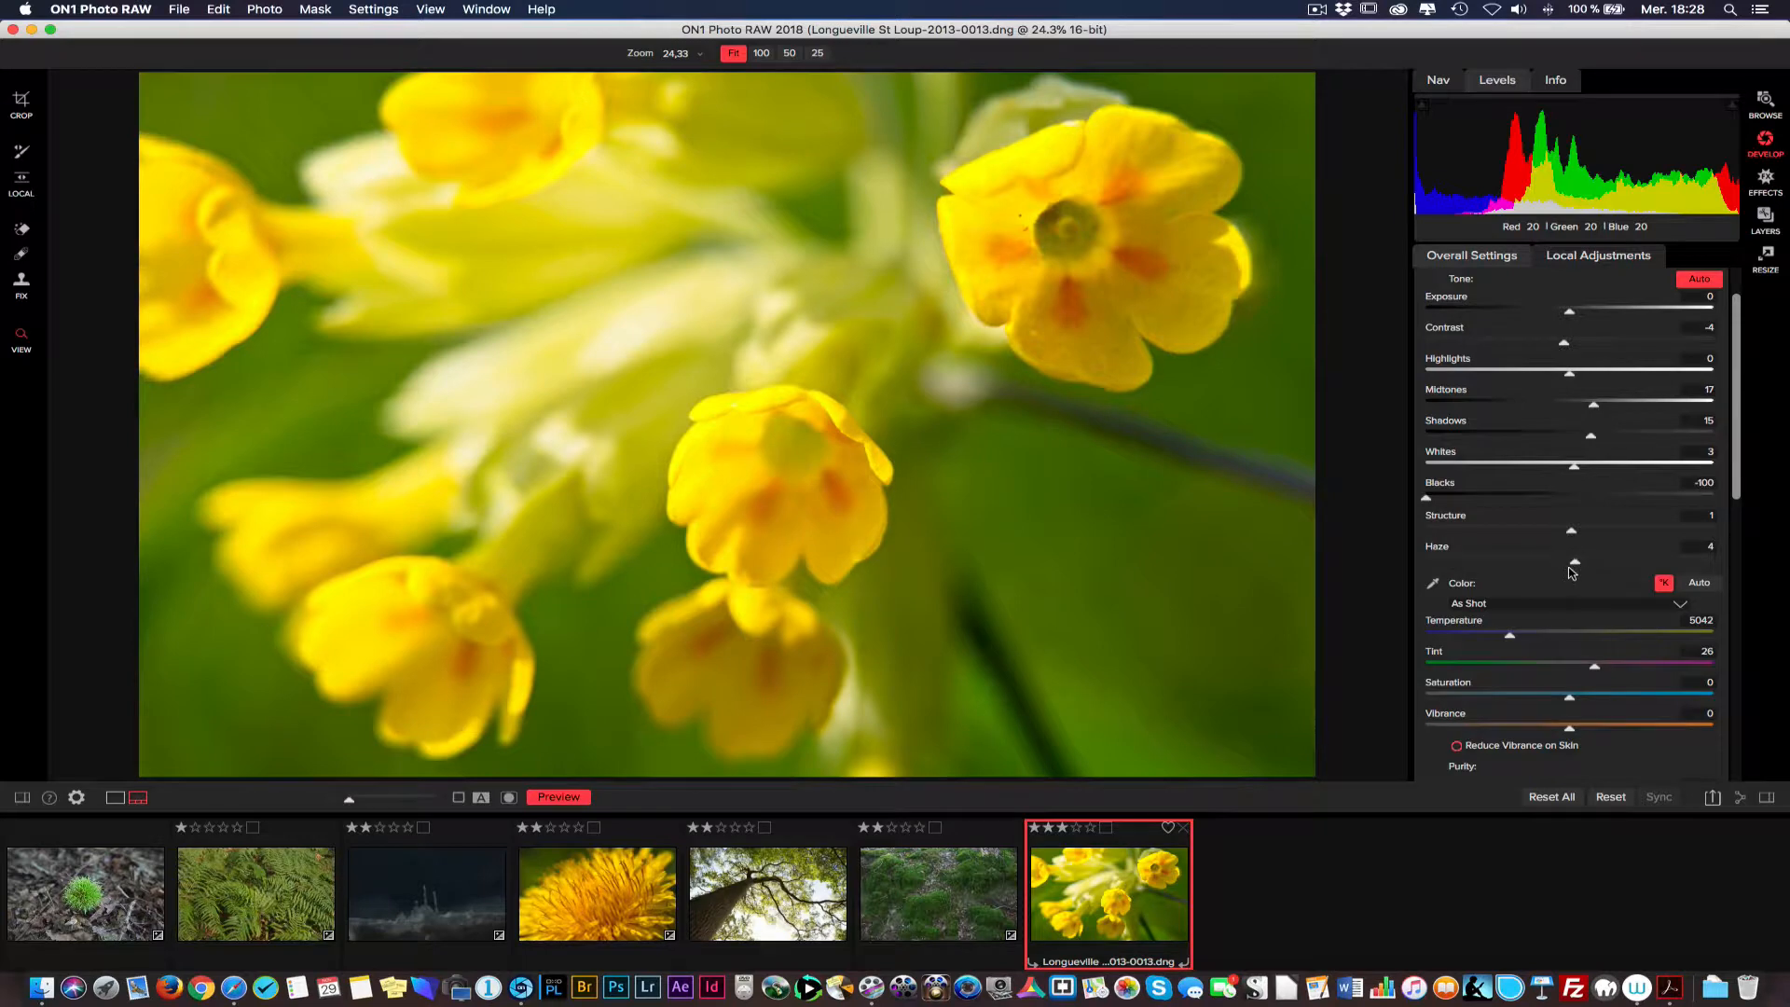
left_click(1697, 562)
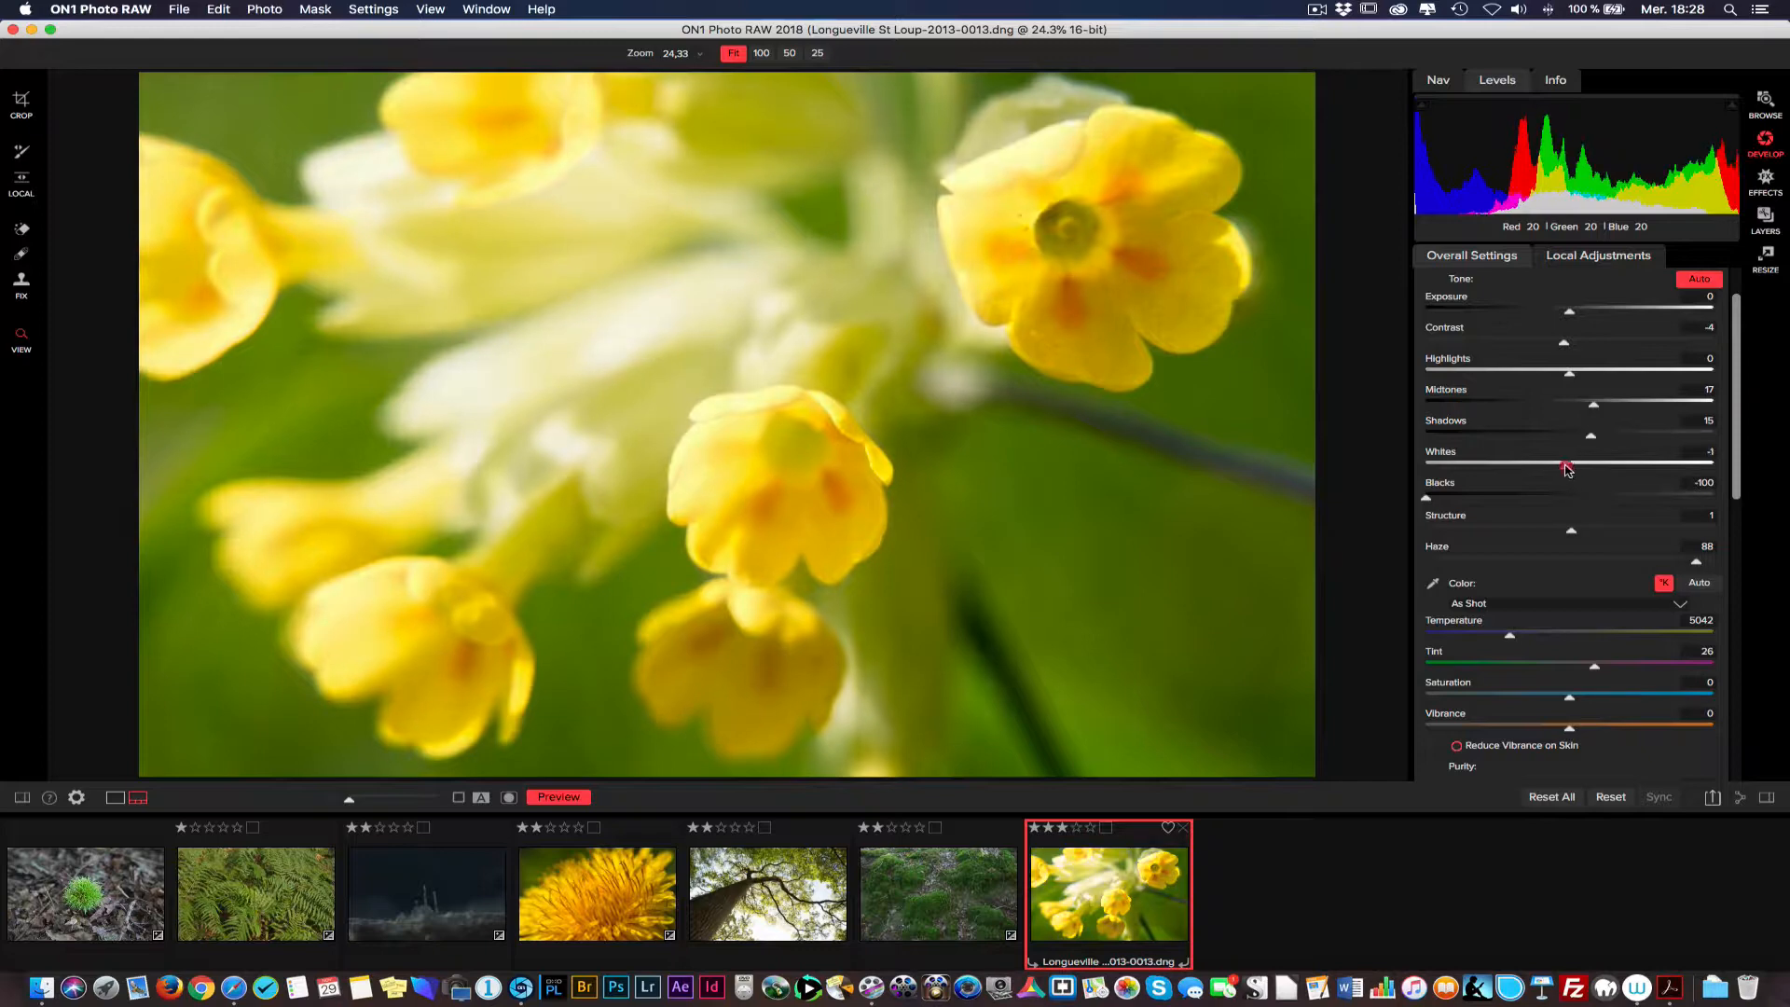
mouse_move(1574, 466)
left_mouse_down()
mouse_move(1521, 466)
mouse_move(1553, 464)
left_mouse_up()
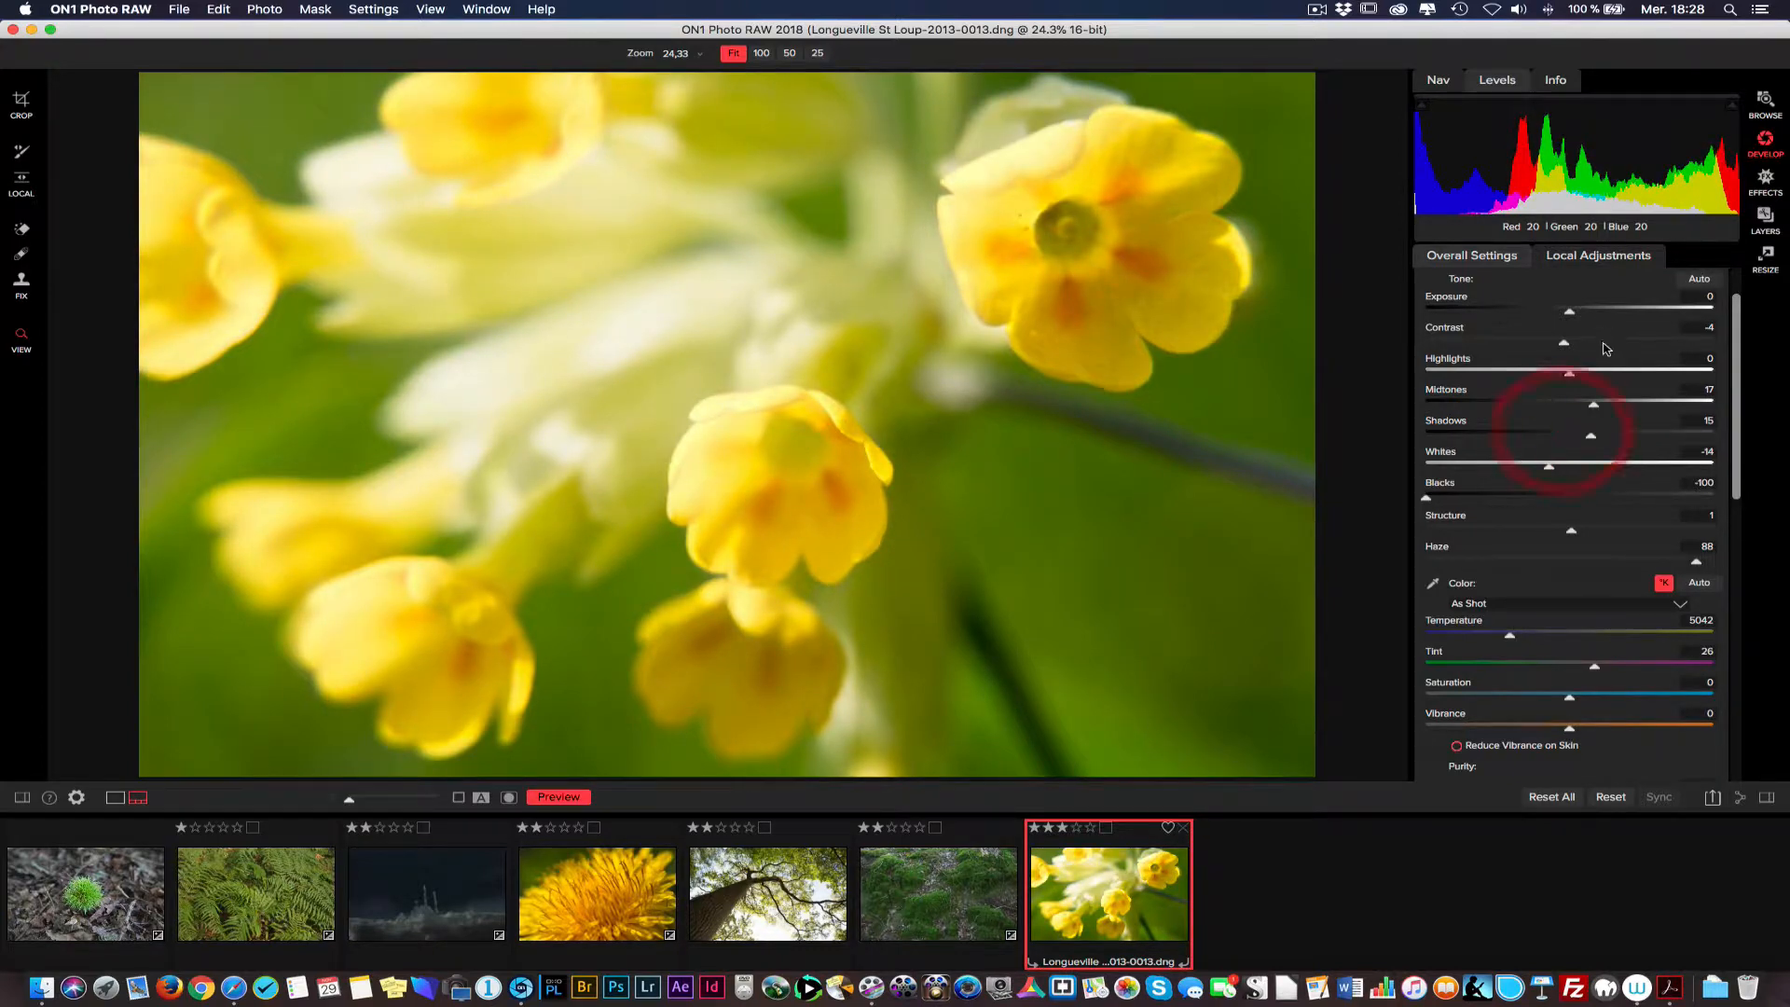
left_click_drag(1569, 372, 1503, 376)
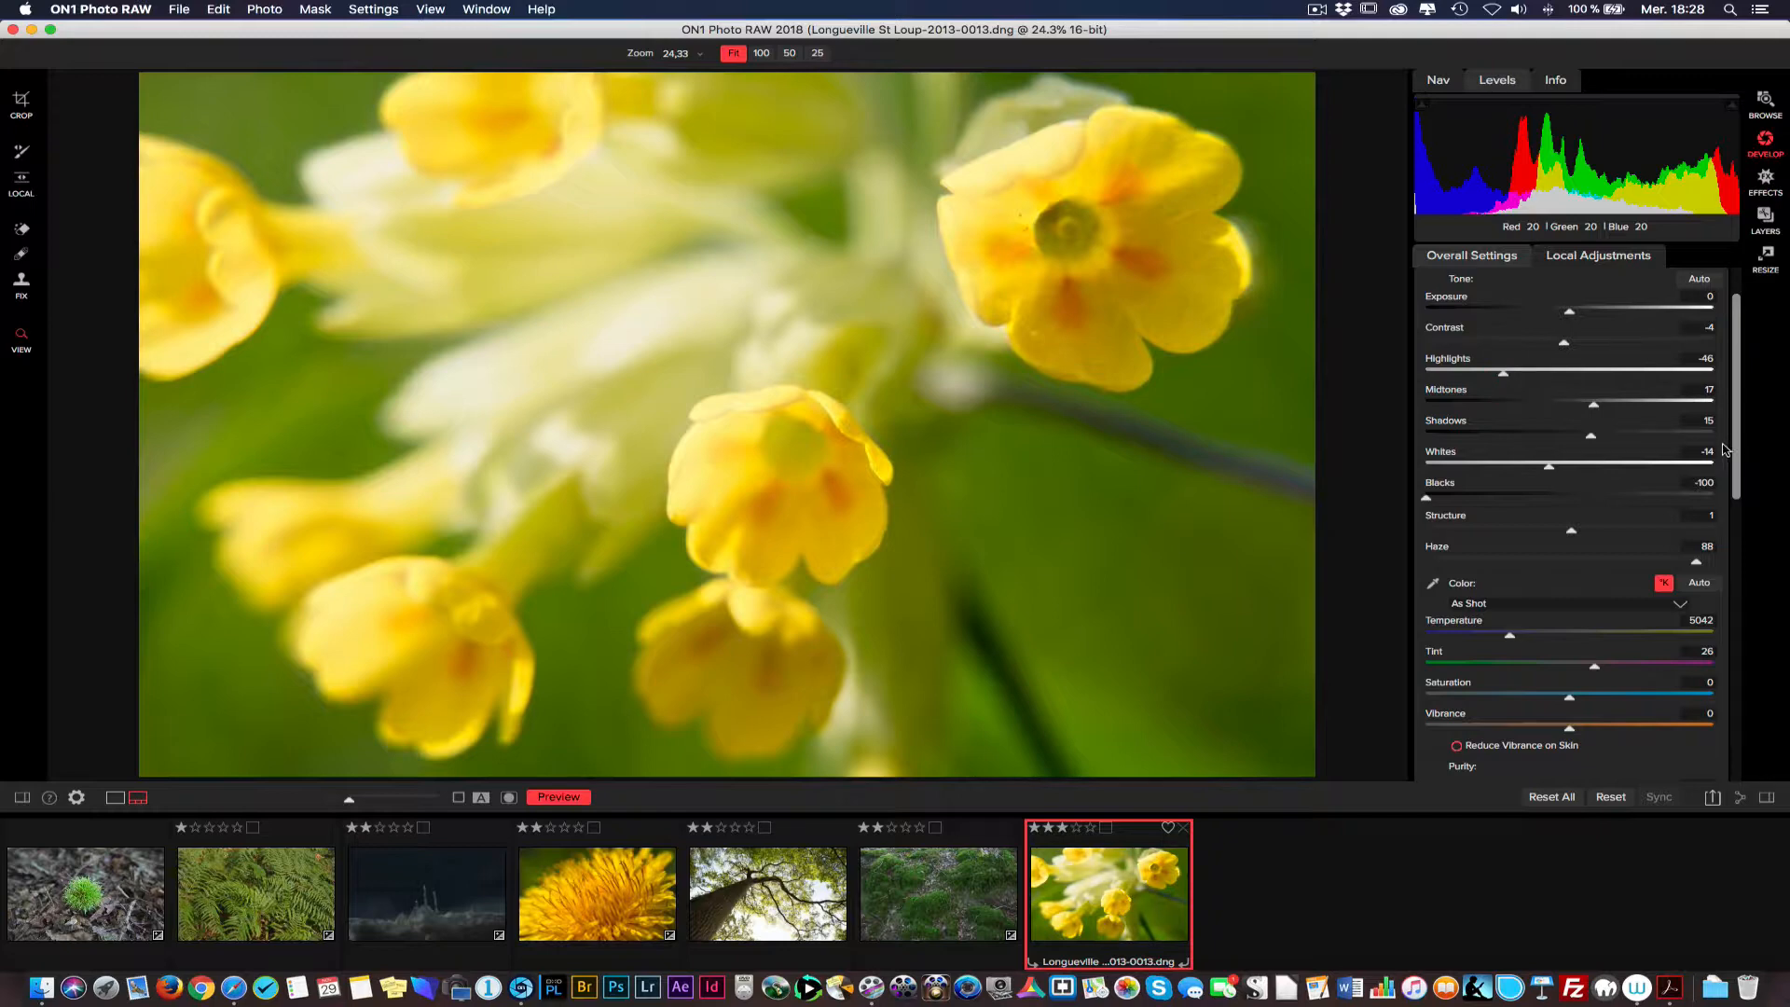
Apply the Auto white balance preset and switch the temperature scale from Kelvin to relative values, keeping Auto color on
left_click_drag(1735, 450, 1736, 554)
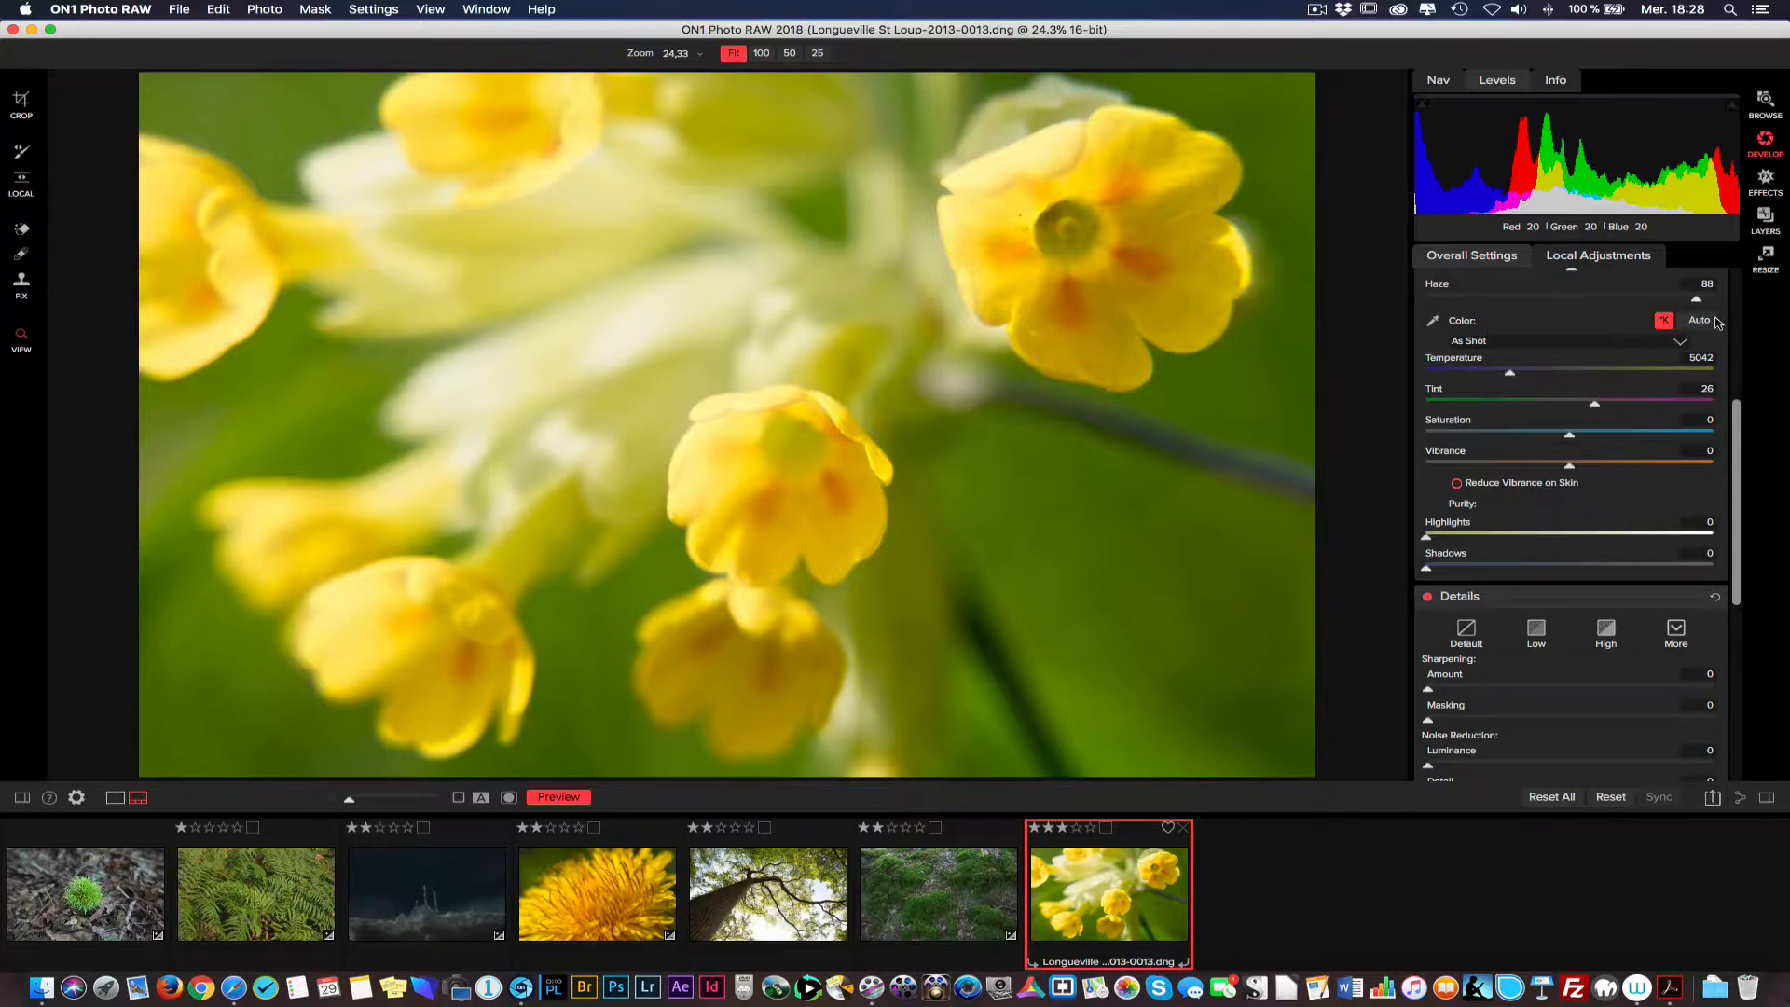
left_click(1698, 358)
left_click(1683, 344)
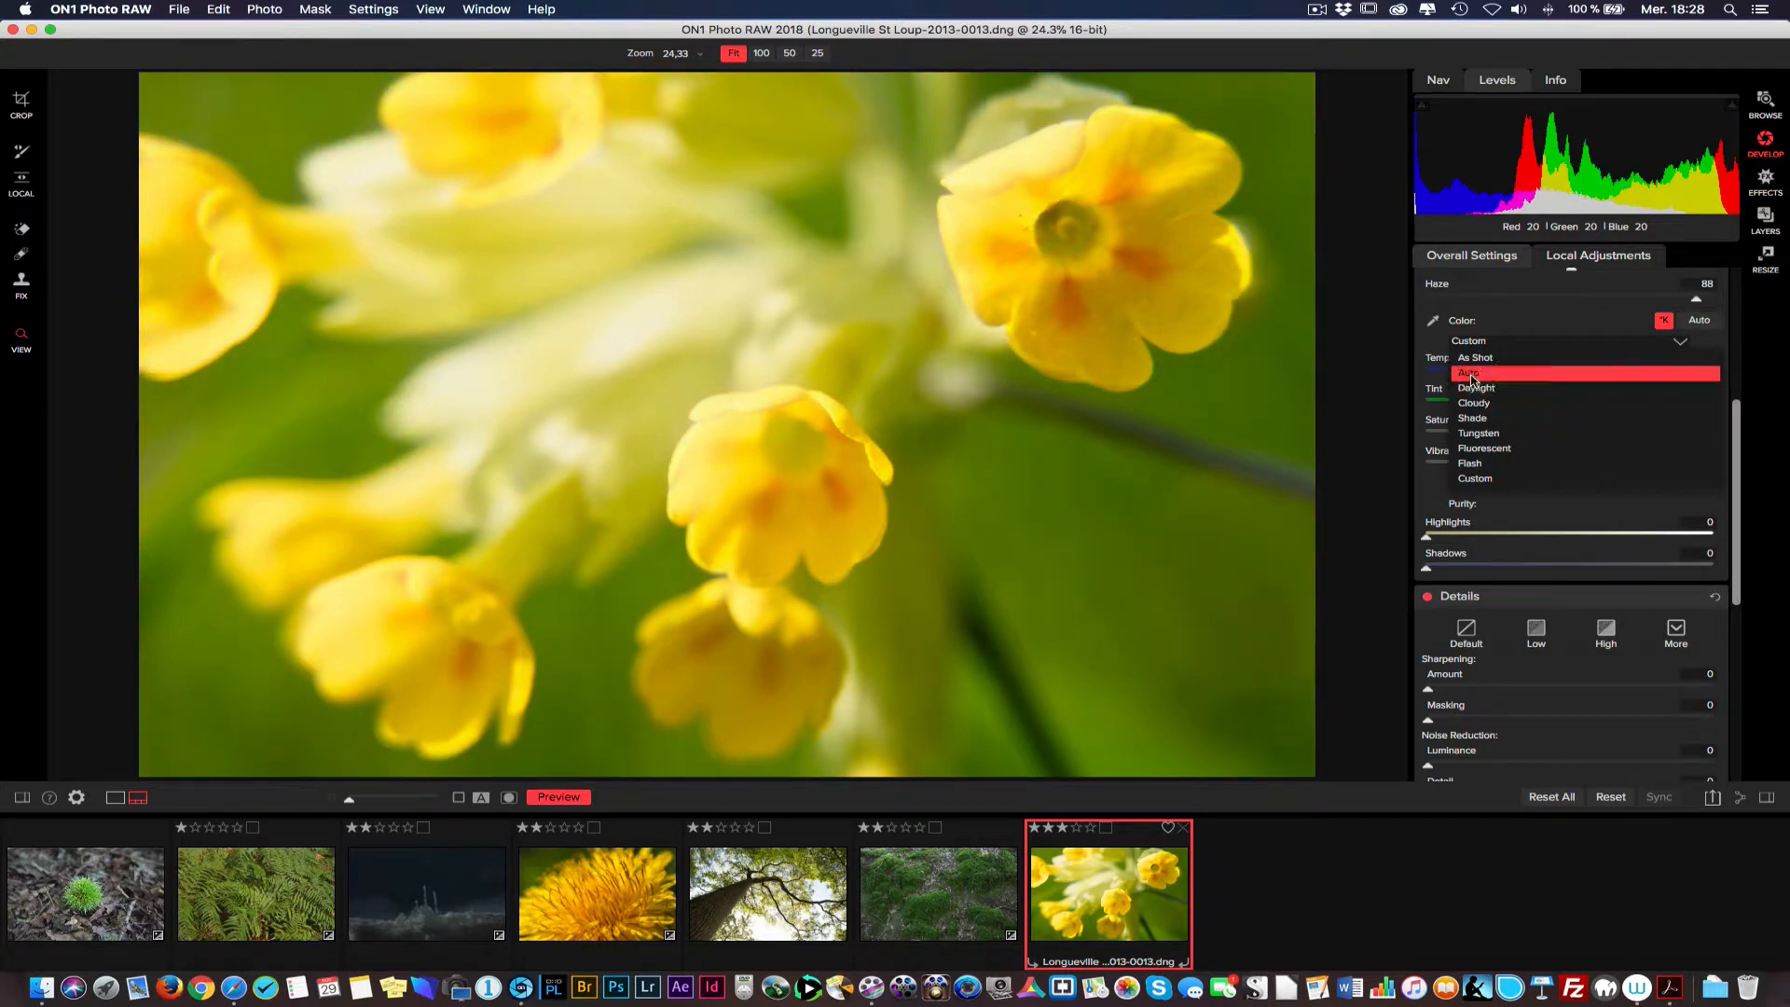
left_click(1492, 375)
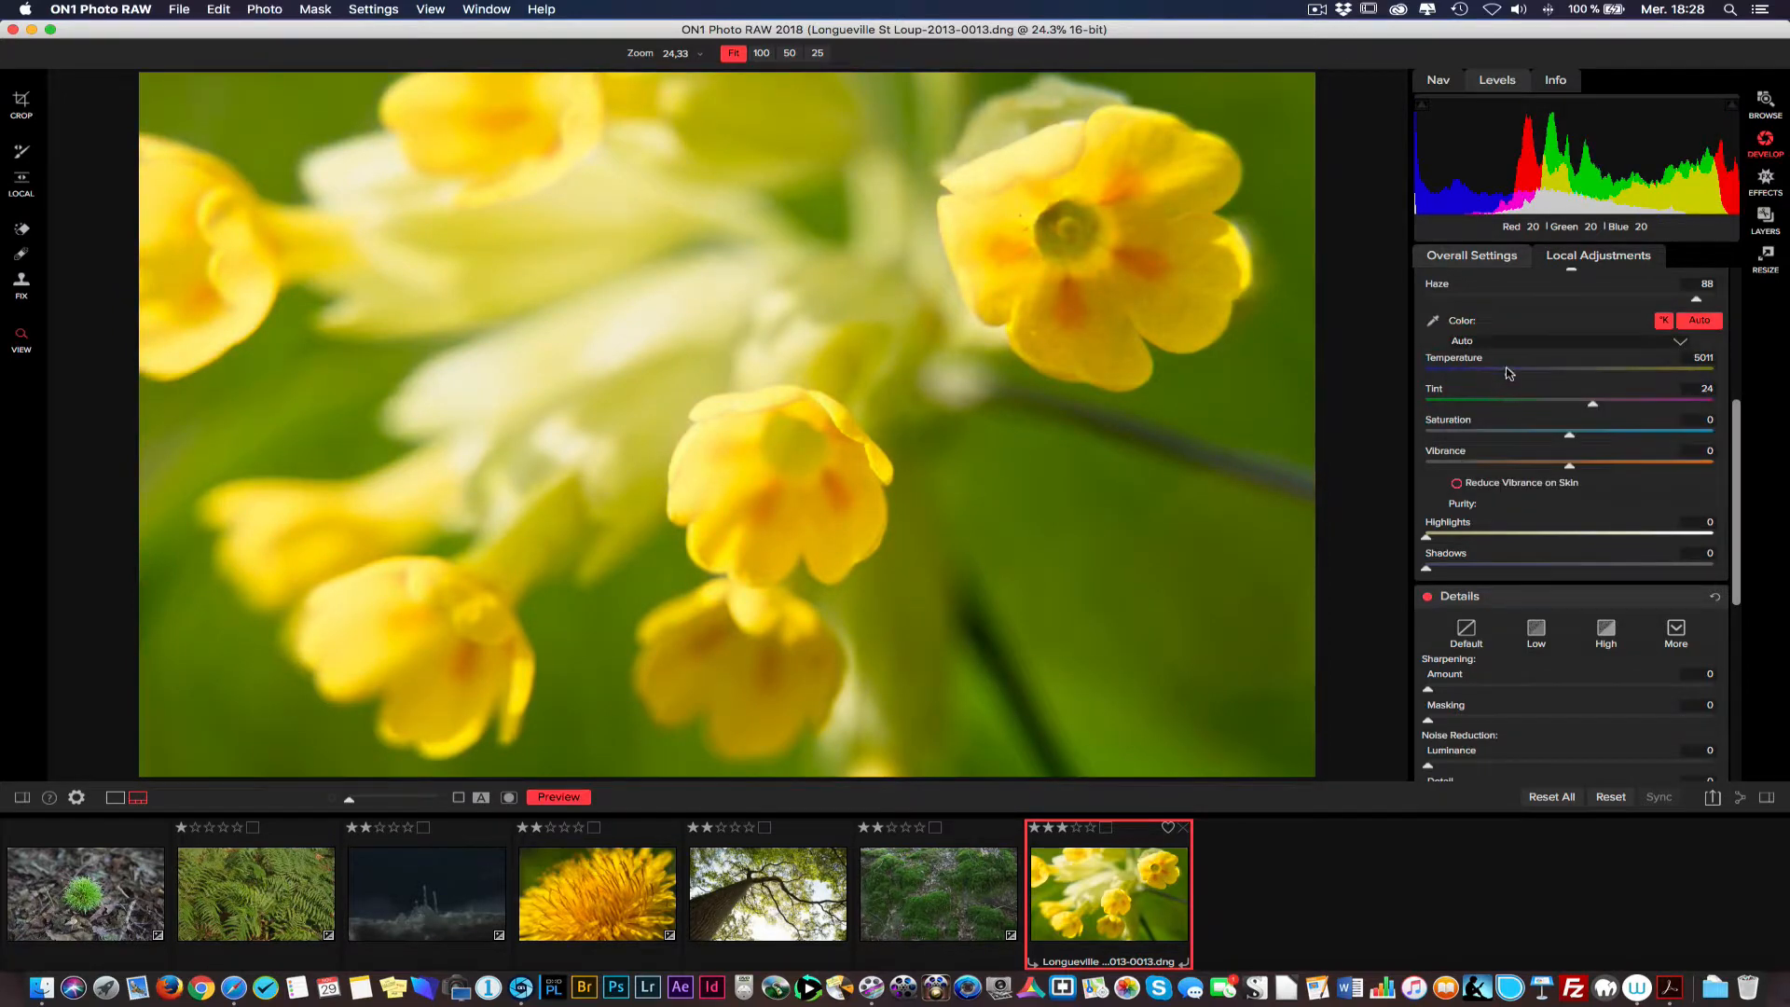
left_click(1705, 322)
left_click(1700, 323)
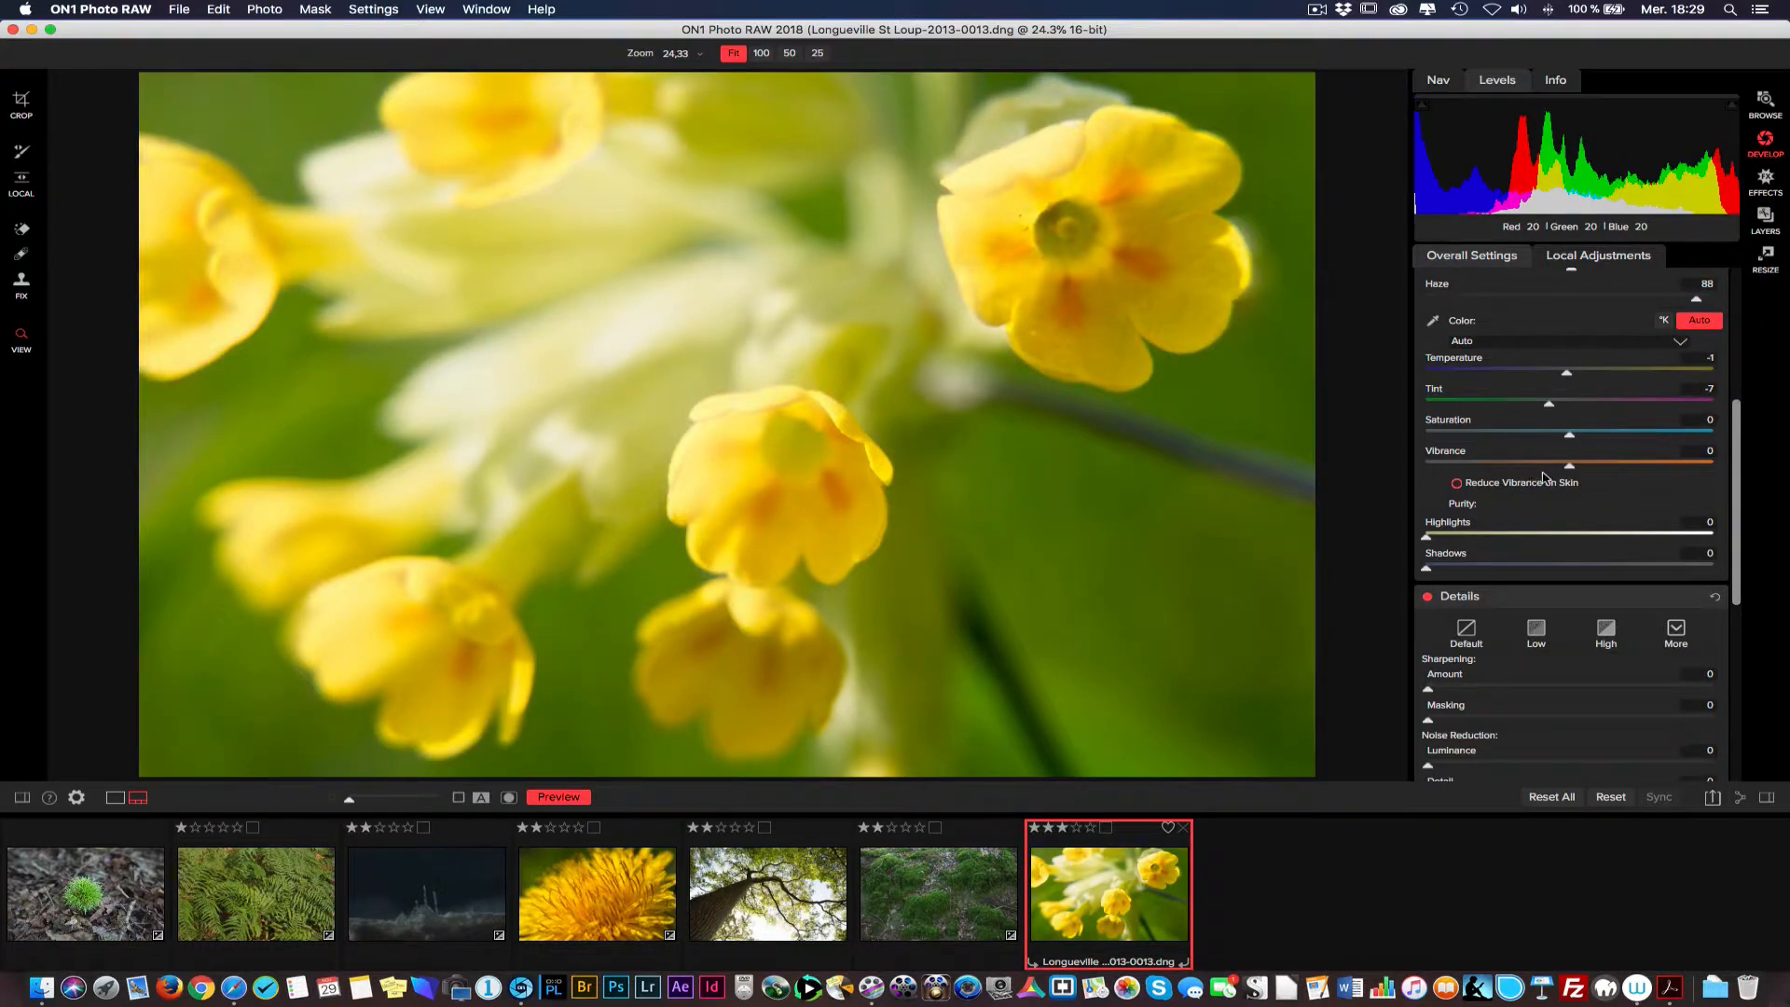
Try Reduce Vibrance on Skin, Purity Highlights and Purity Shadows at 93, returning both Purity values to 0
left_click(1456, 484)
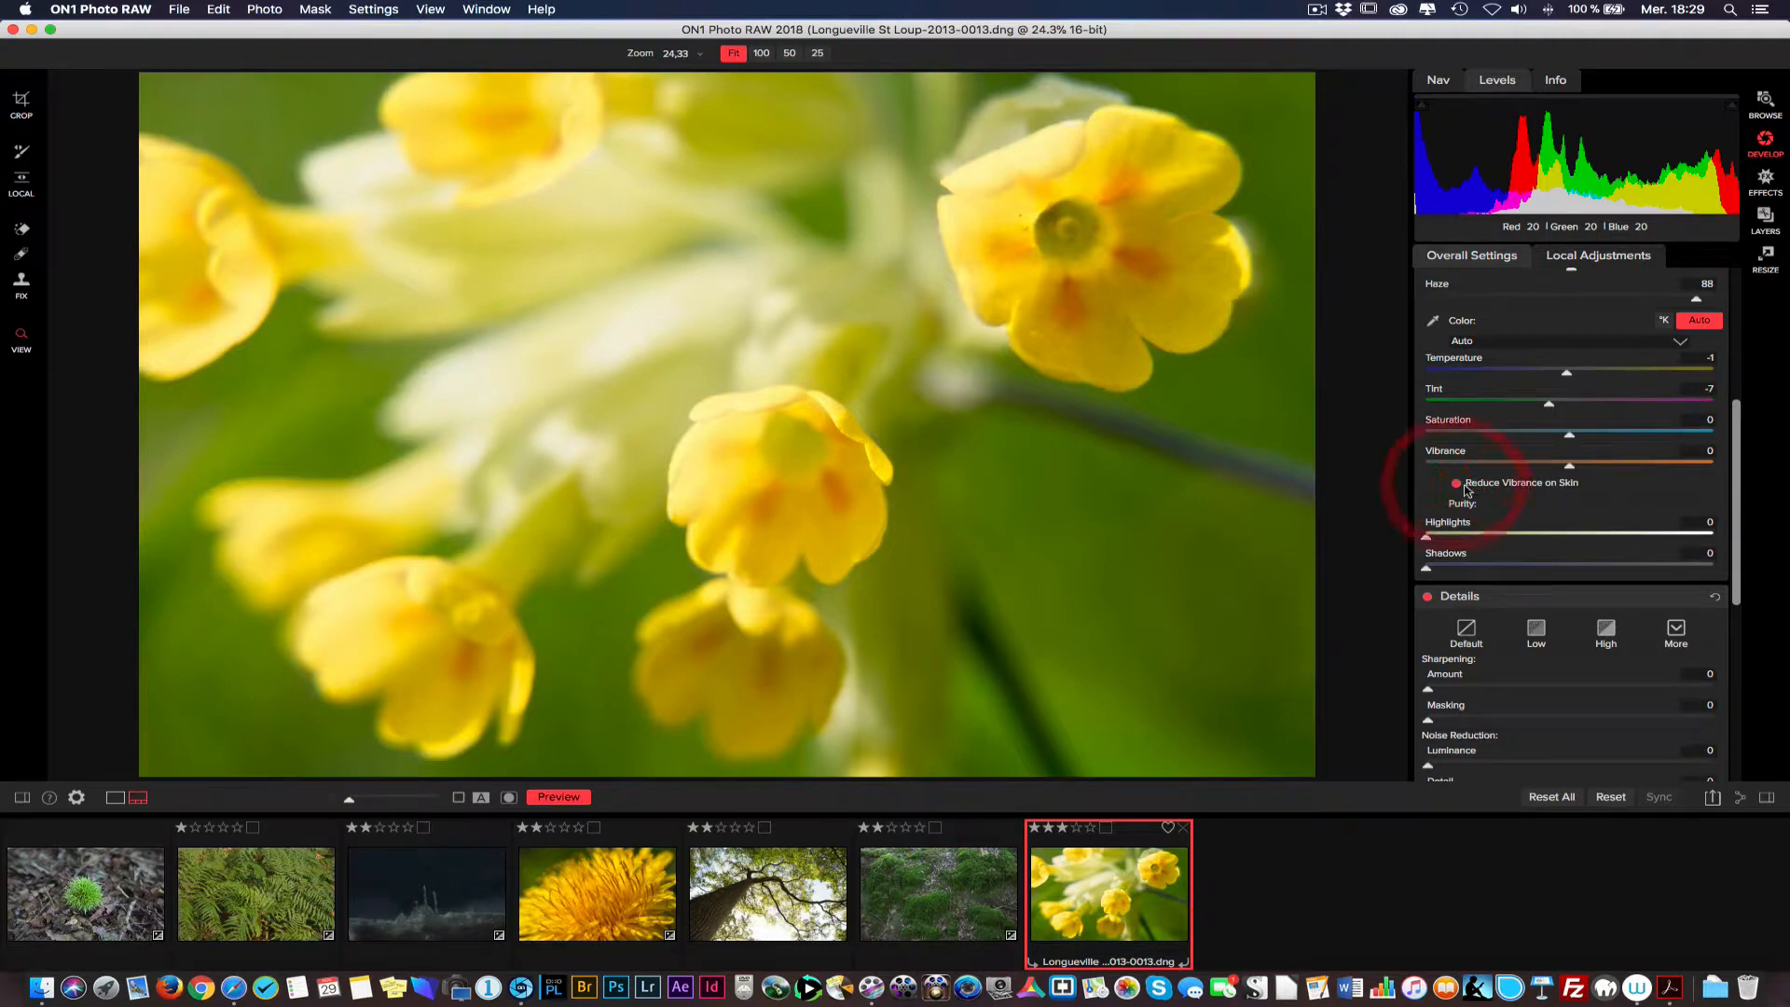
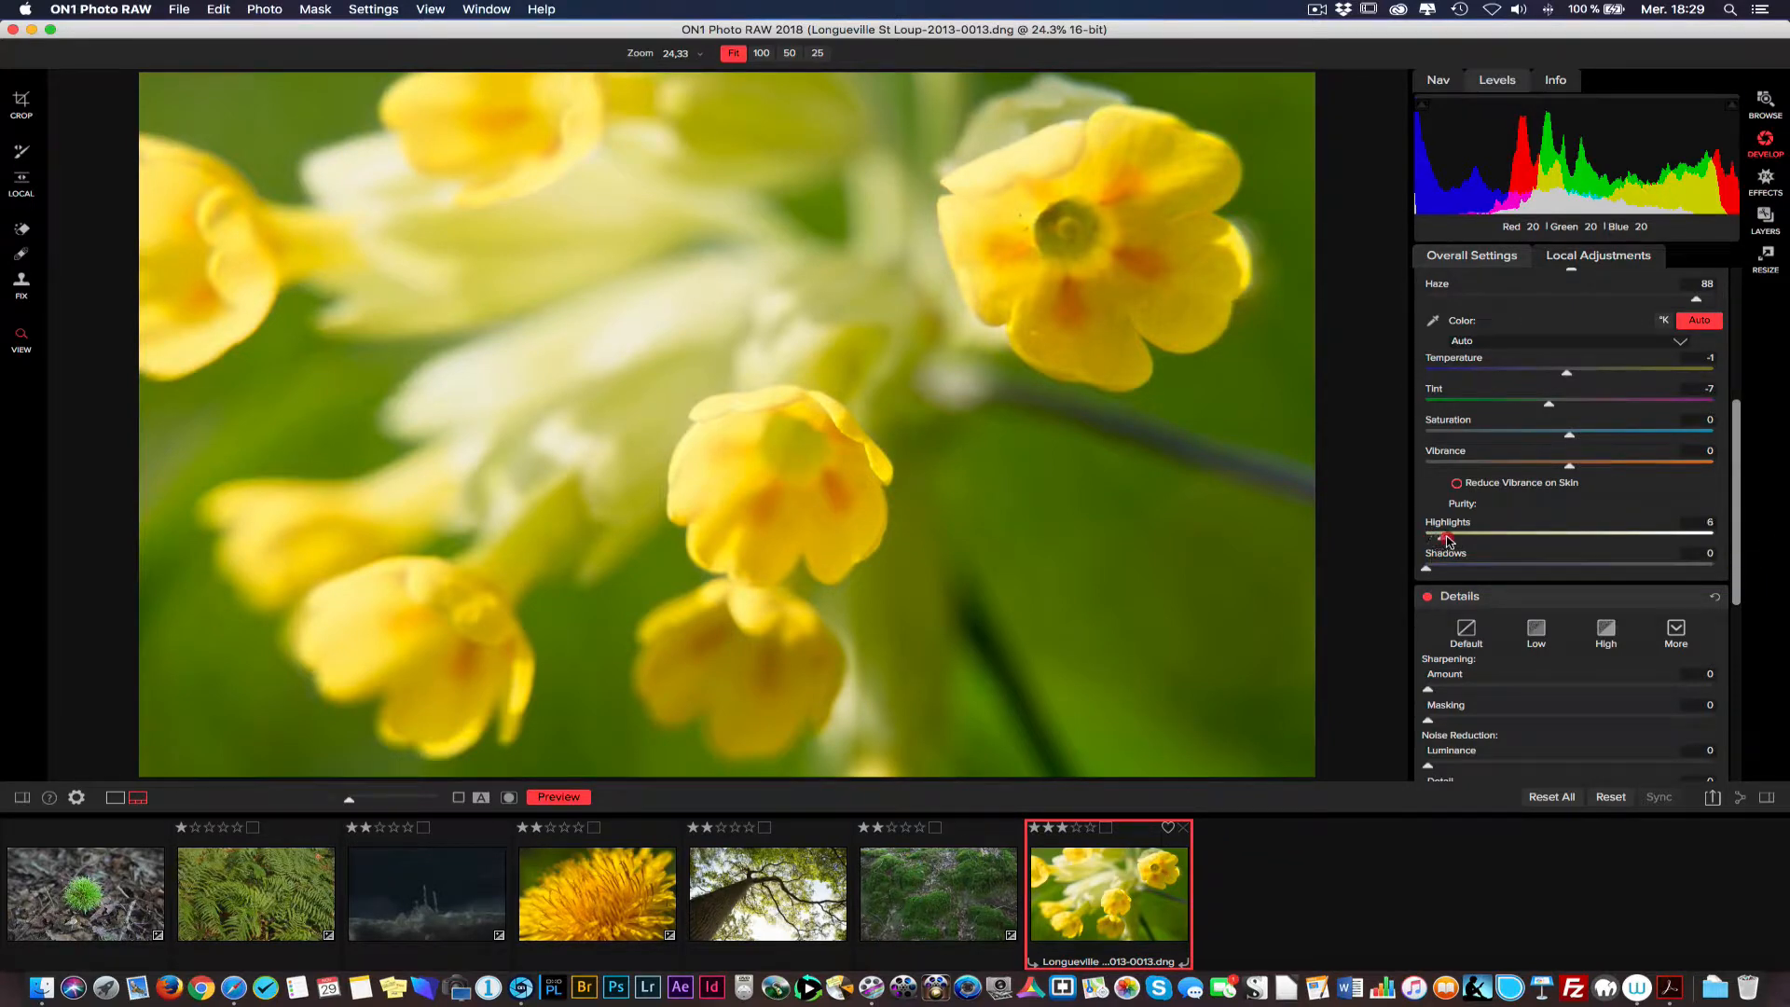
left_click_drag(1446, 539, 1692, 568)
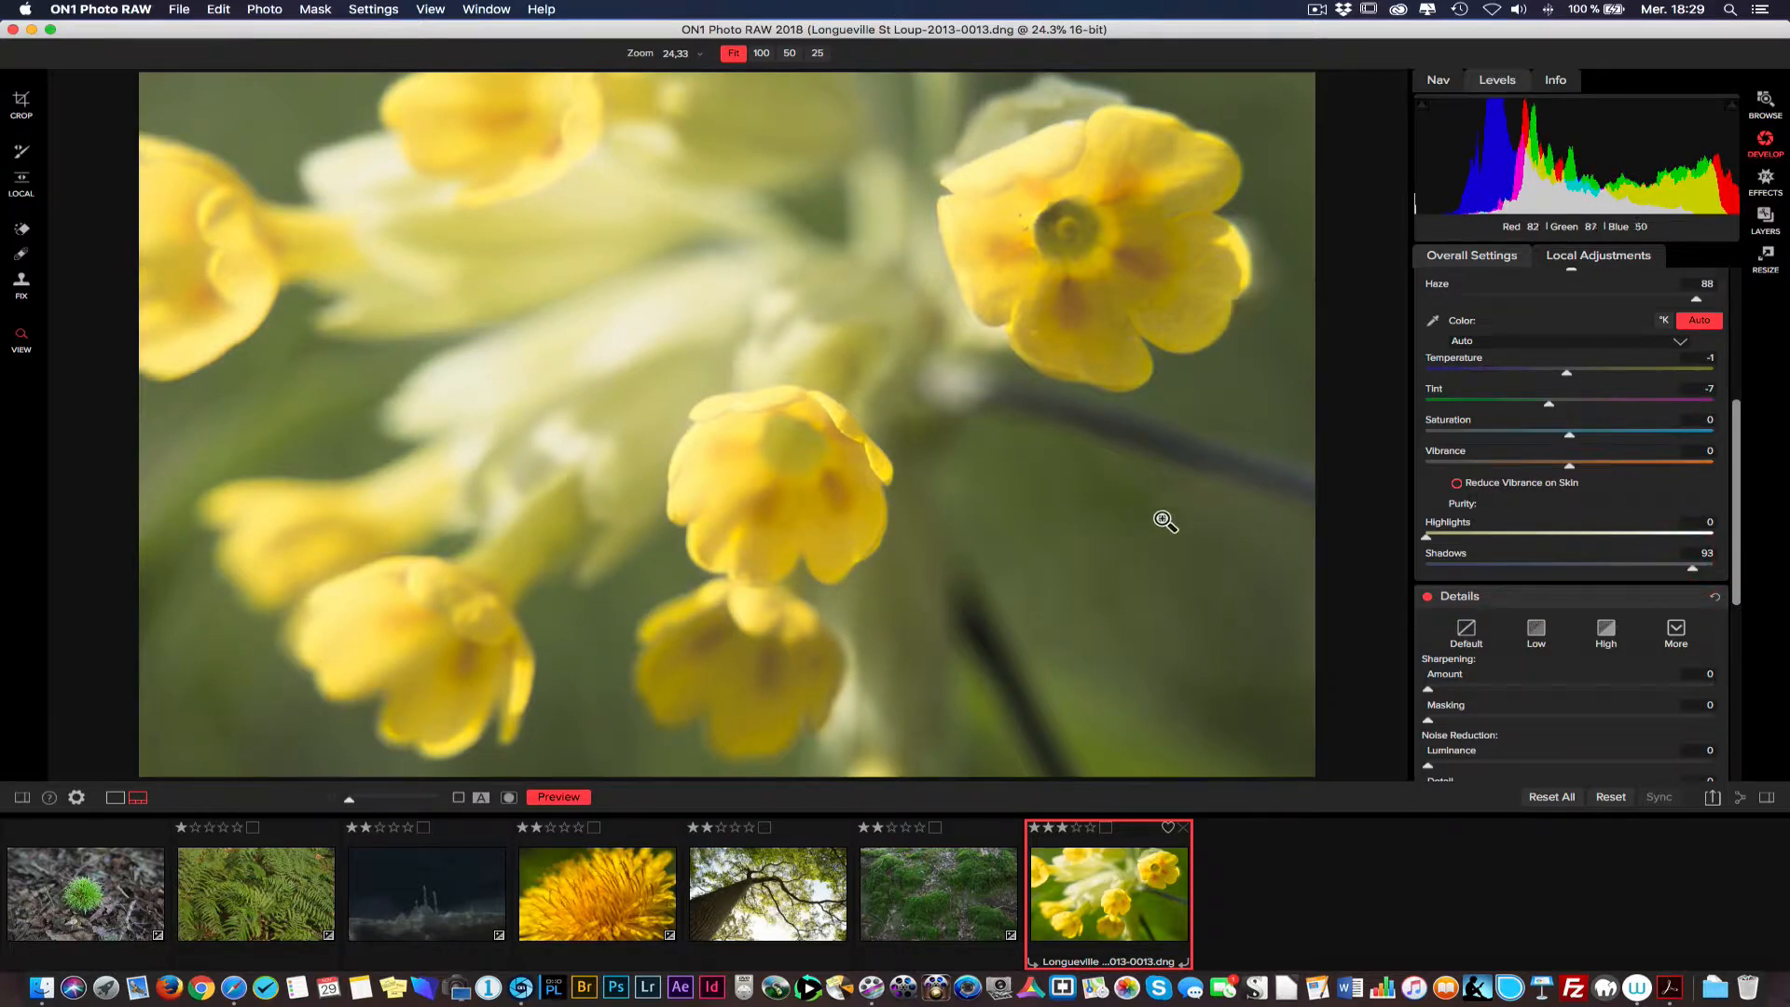
left_click_drag(1543, 568, 1426, 569)
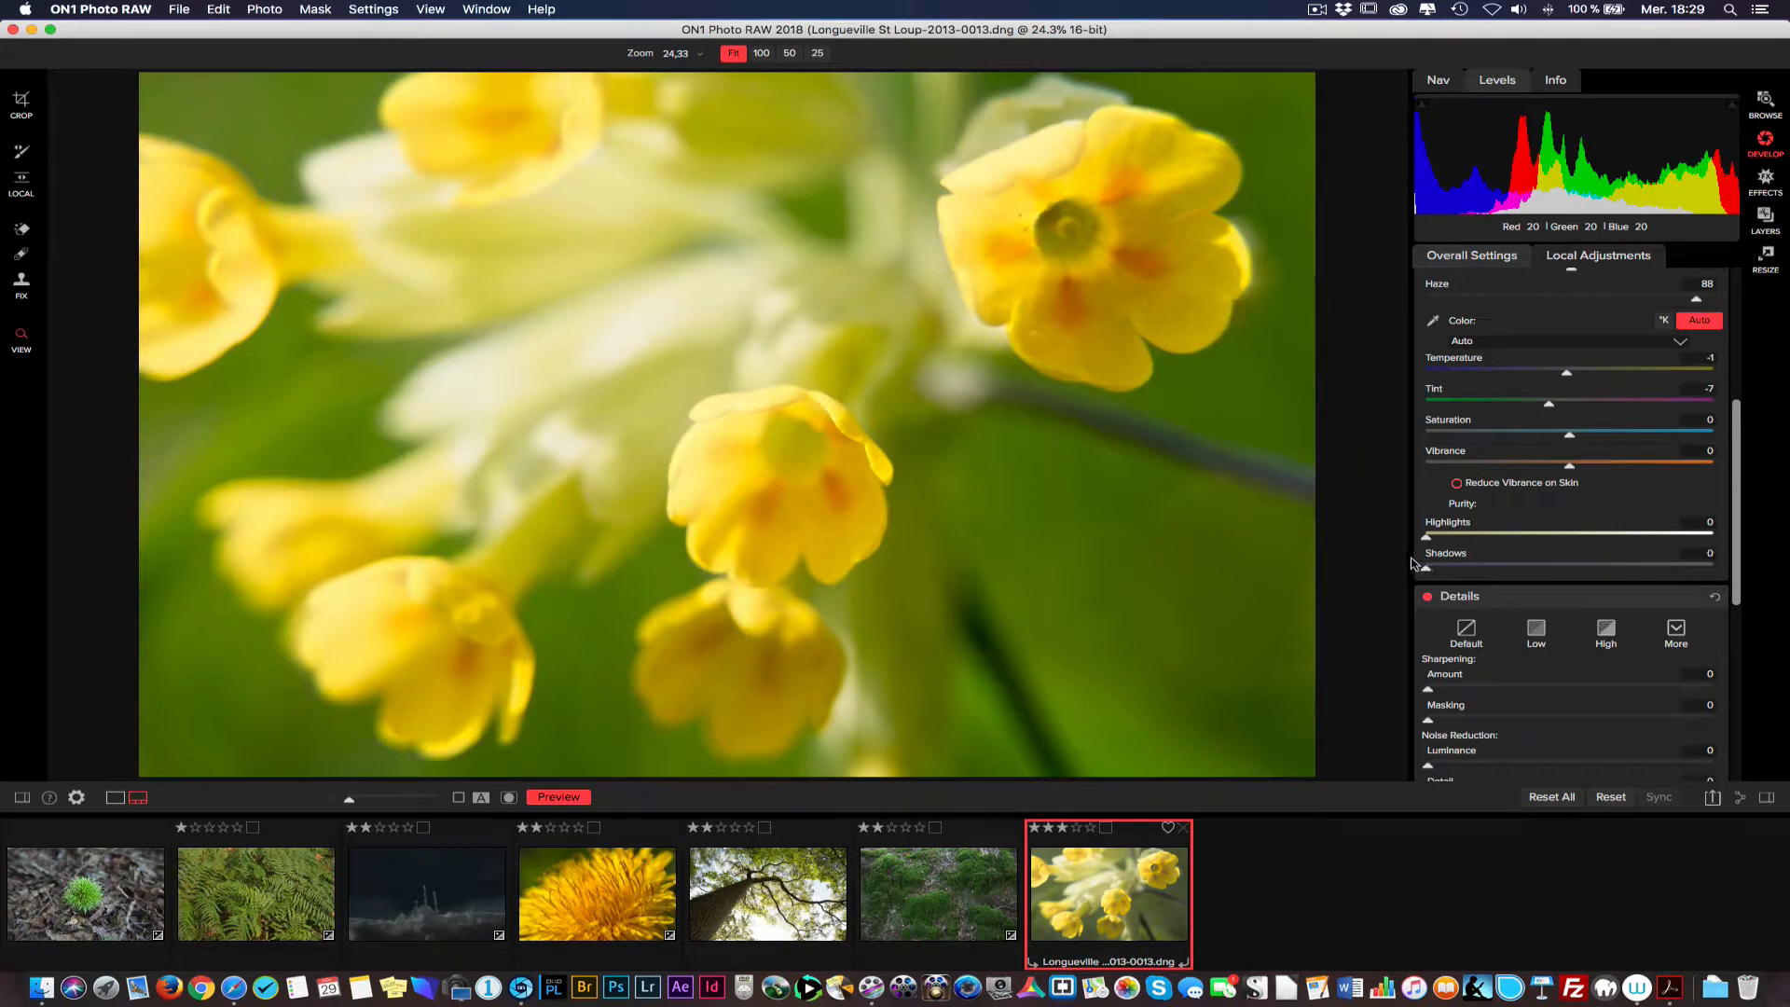
Collapse the Tone & Color section so that the Details settings come into view
left_click(1735, 352)
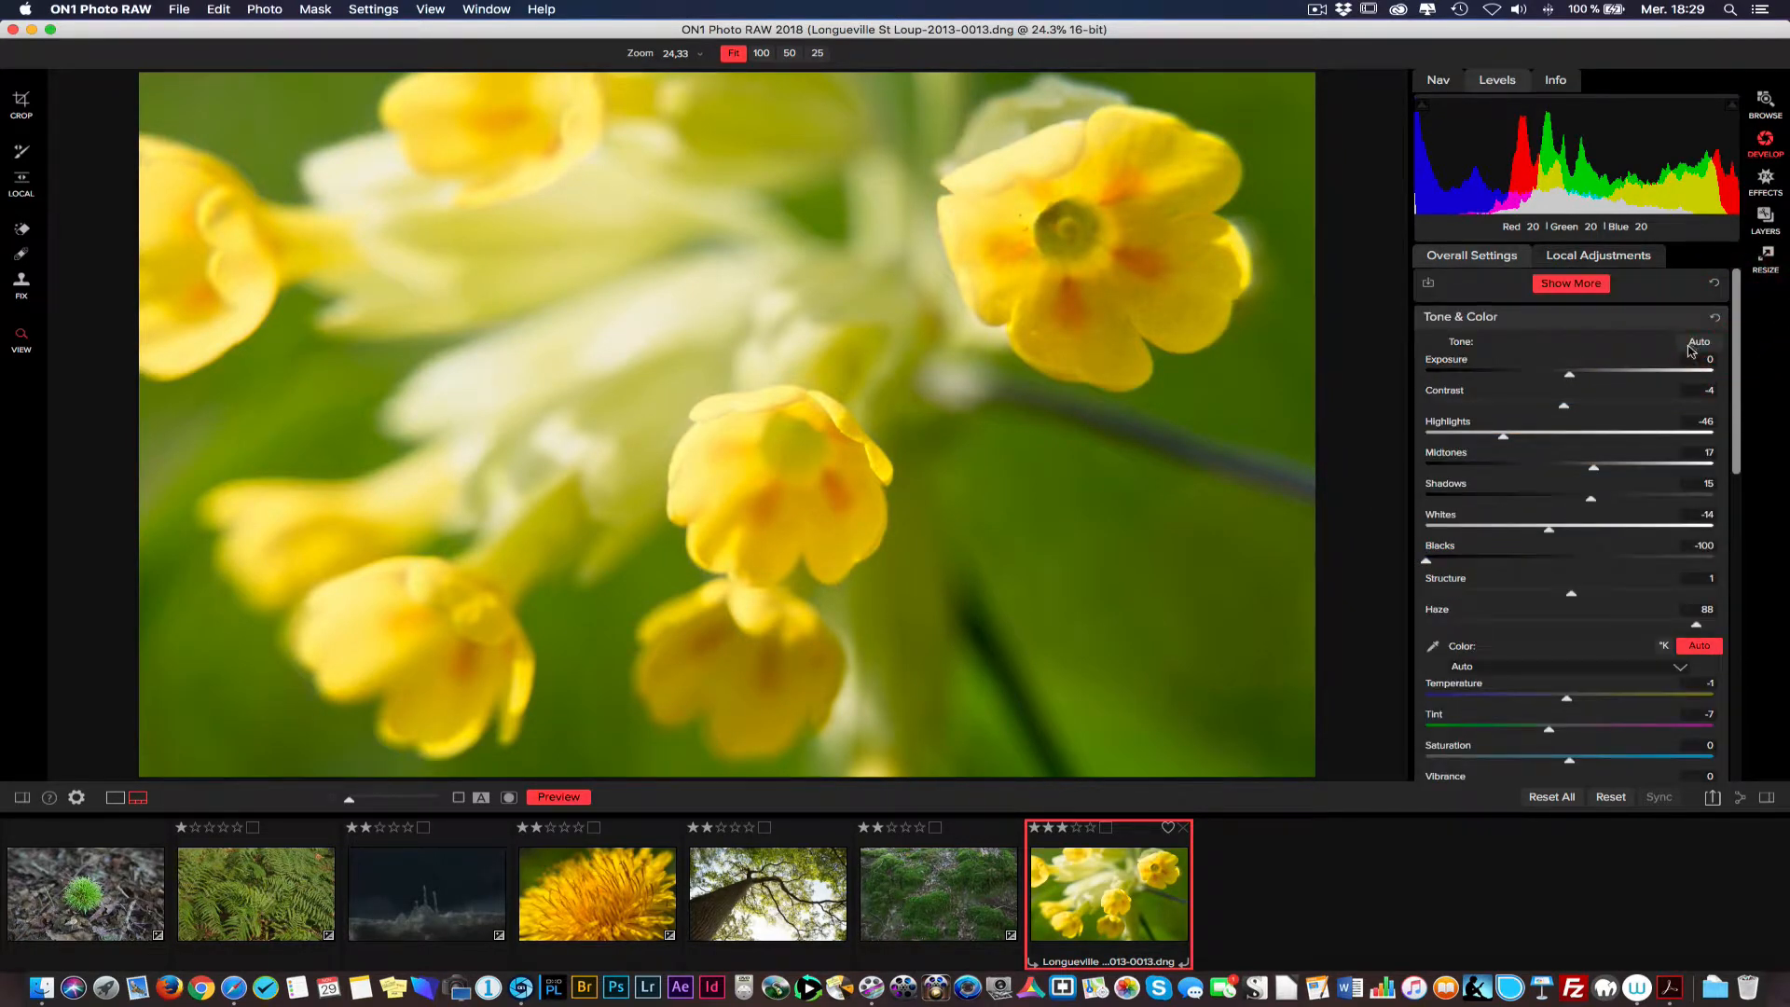
left_click(1692, 317)
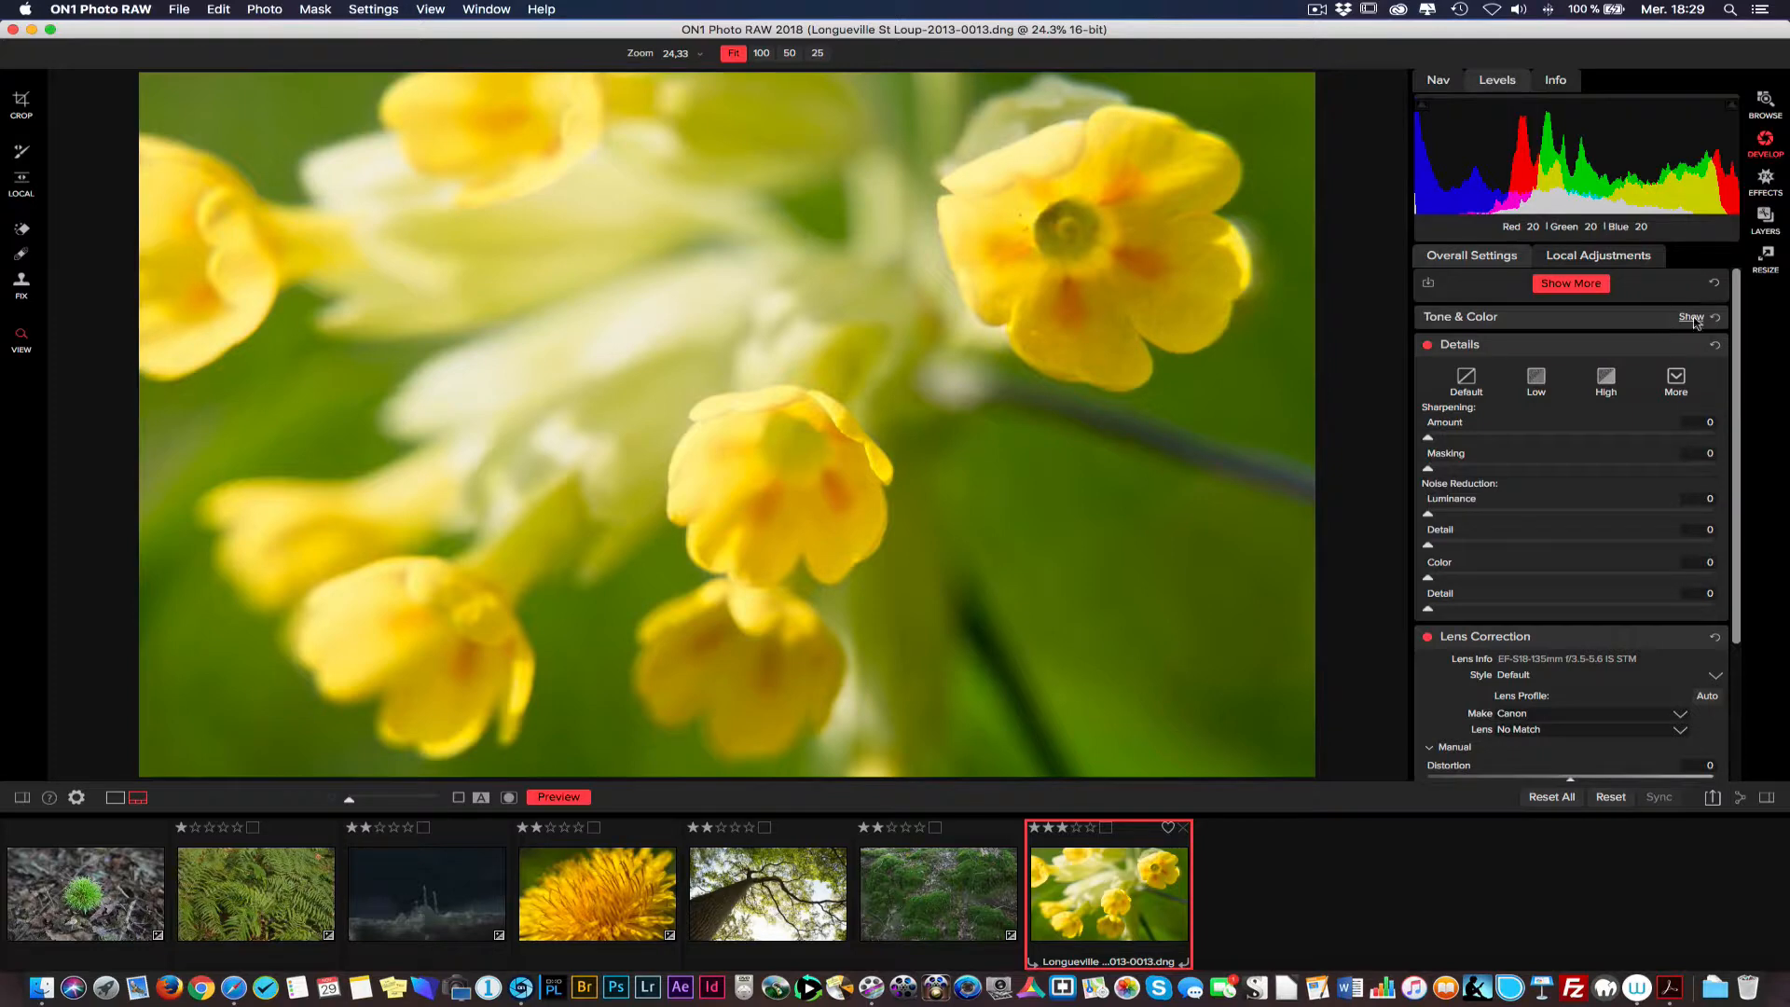
left_click(1693, 318)
left_click(1693, 318)
Apply the Default details preset and try raising the sharpening Amount to 63
left_click(1466, 379)
left_click_drag(1429, 440, 1501, 436)
left_click(1498, 436)
key("alt")
left_click_drag(1498, 440, 1605, 438)
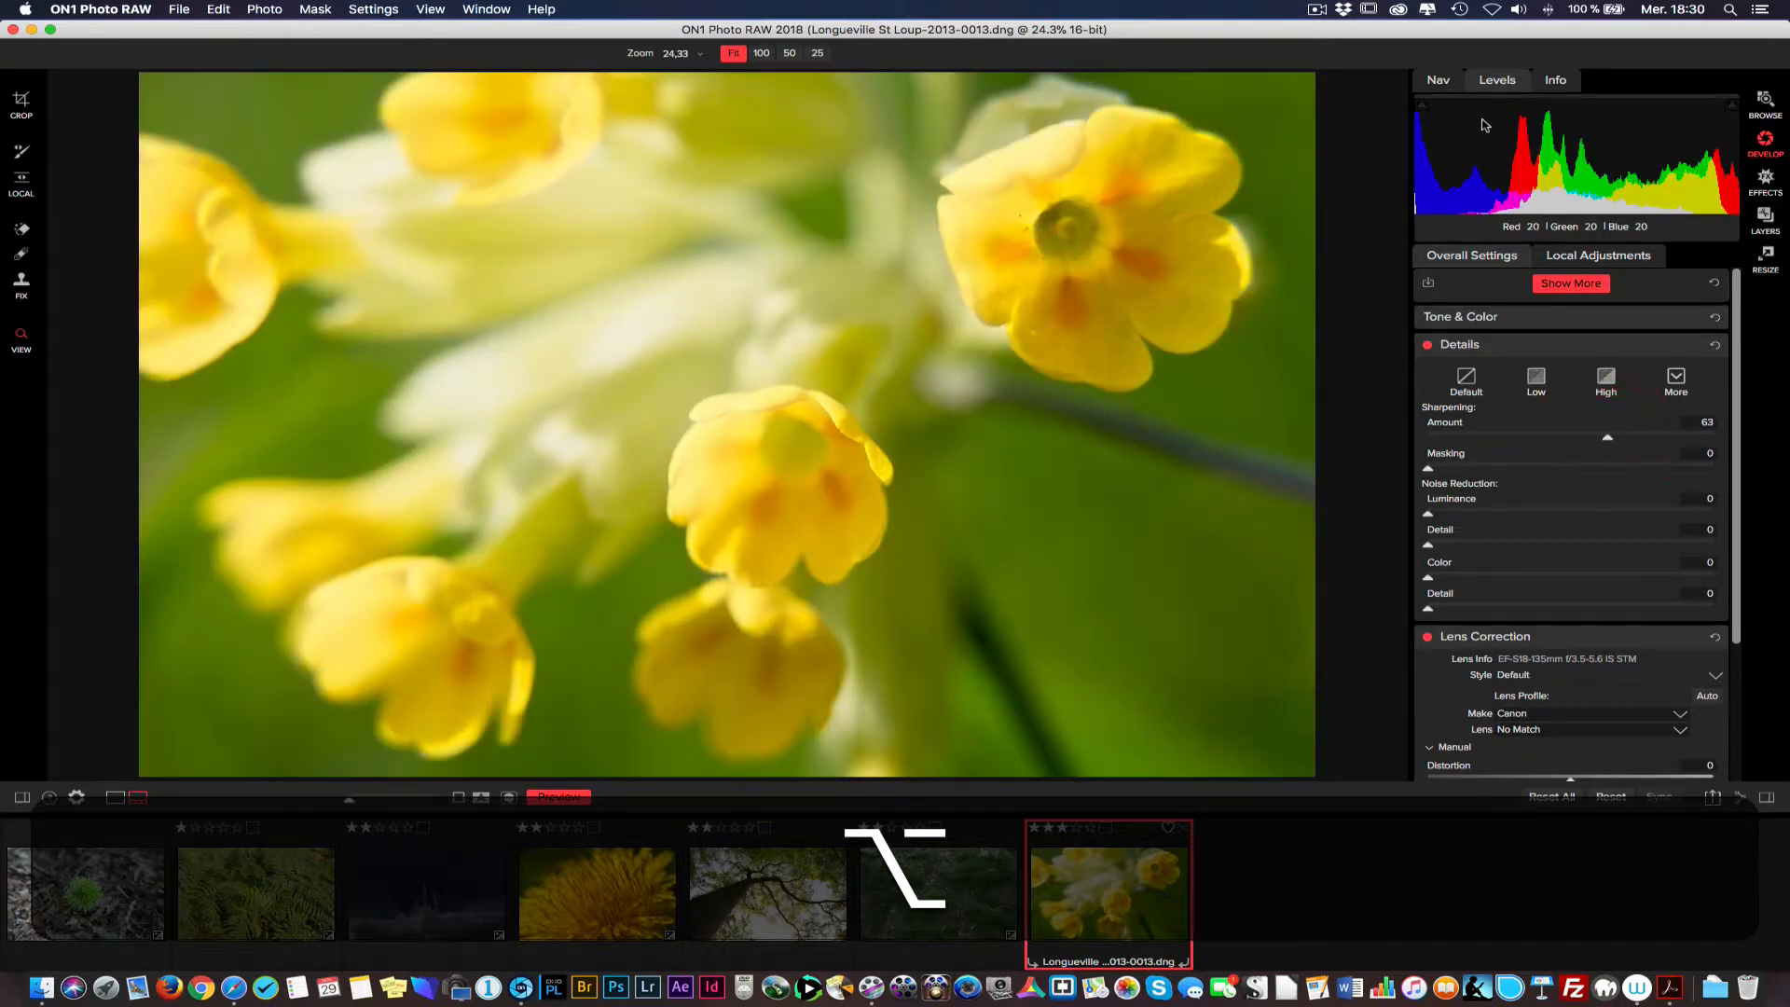
Examine the central flower at 100%, test sharpening Amount at 58 and set it to 11
left_click(761, 54)
key("alt")
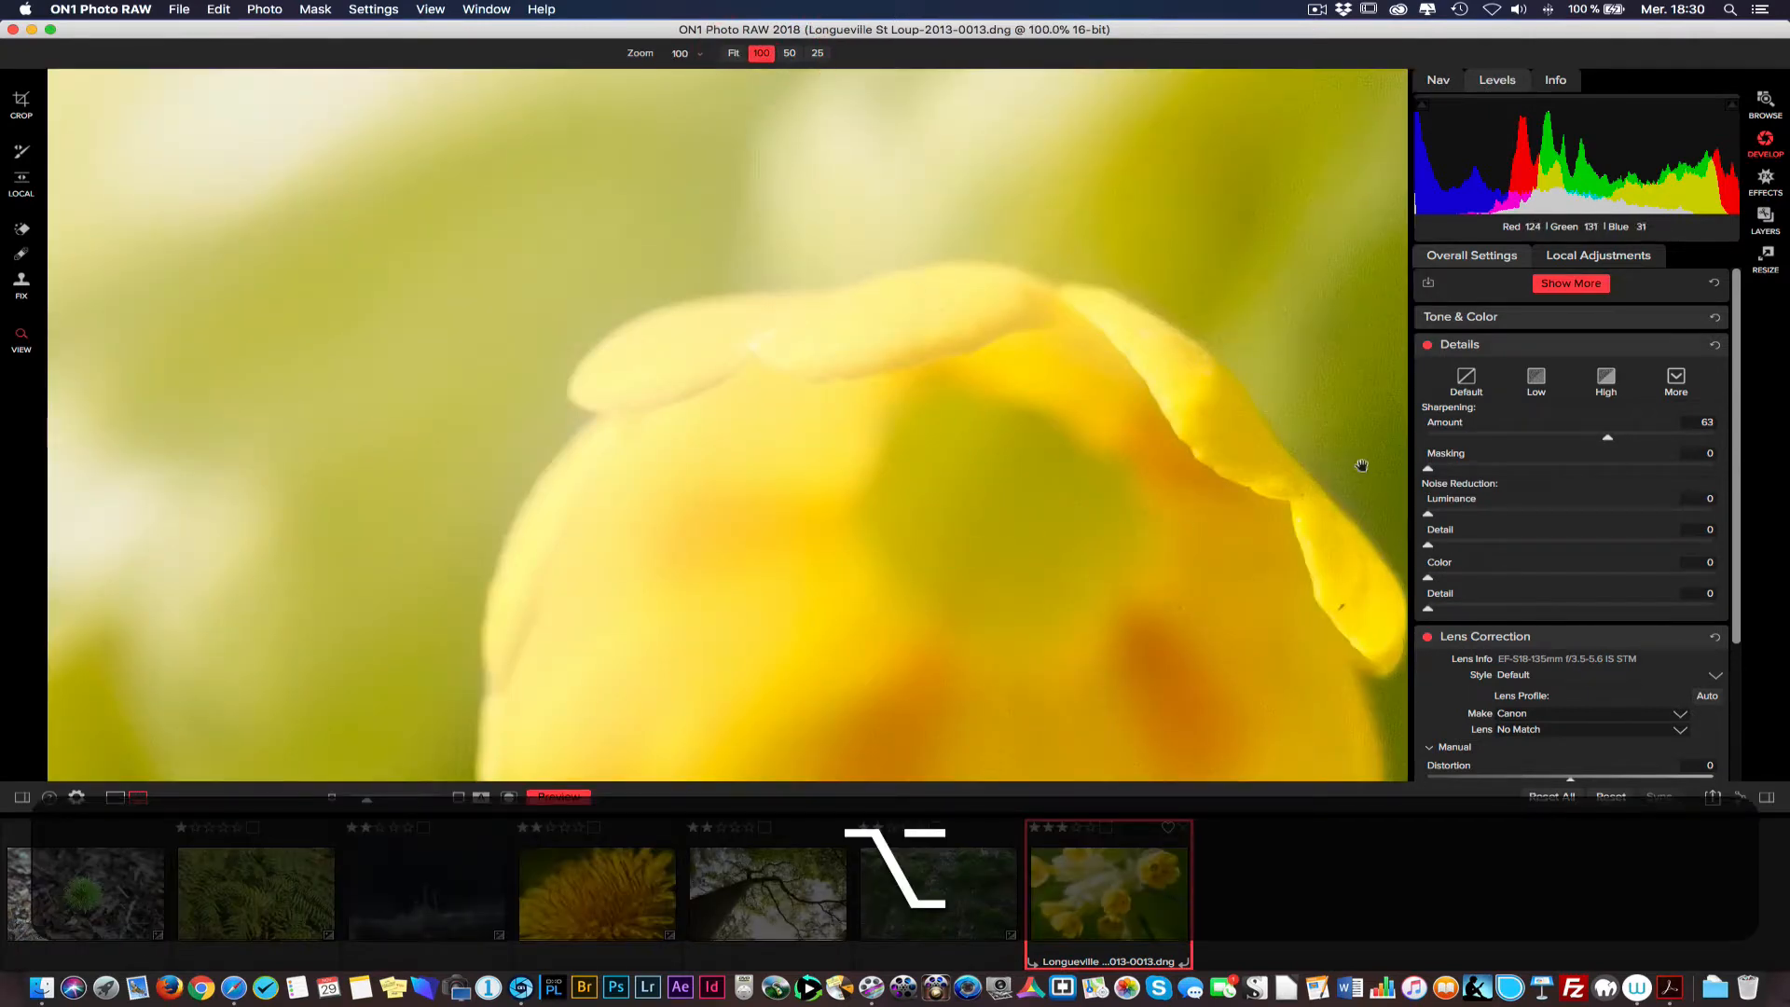
left_click_drag(1100, 460, 843, 335)
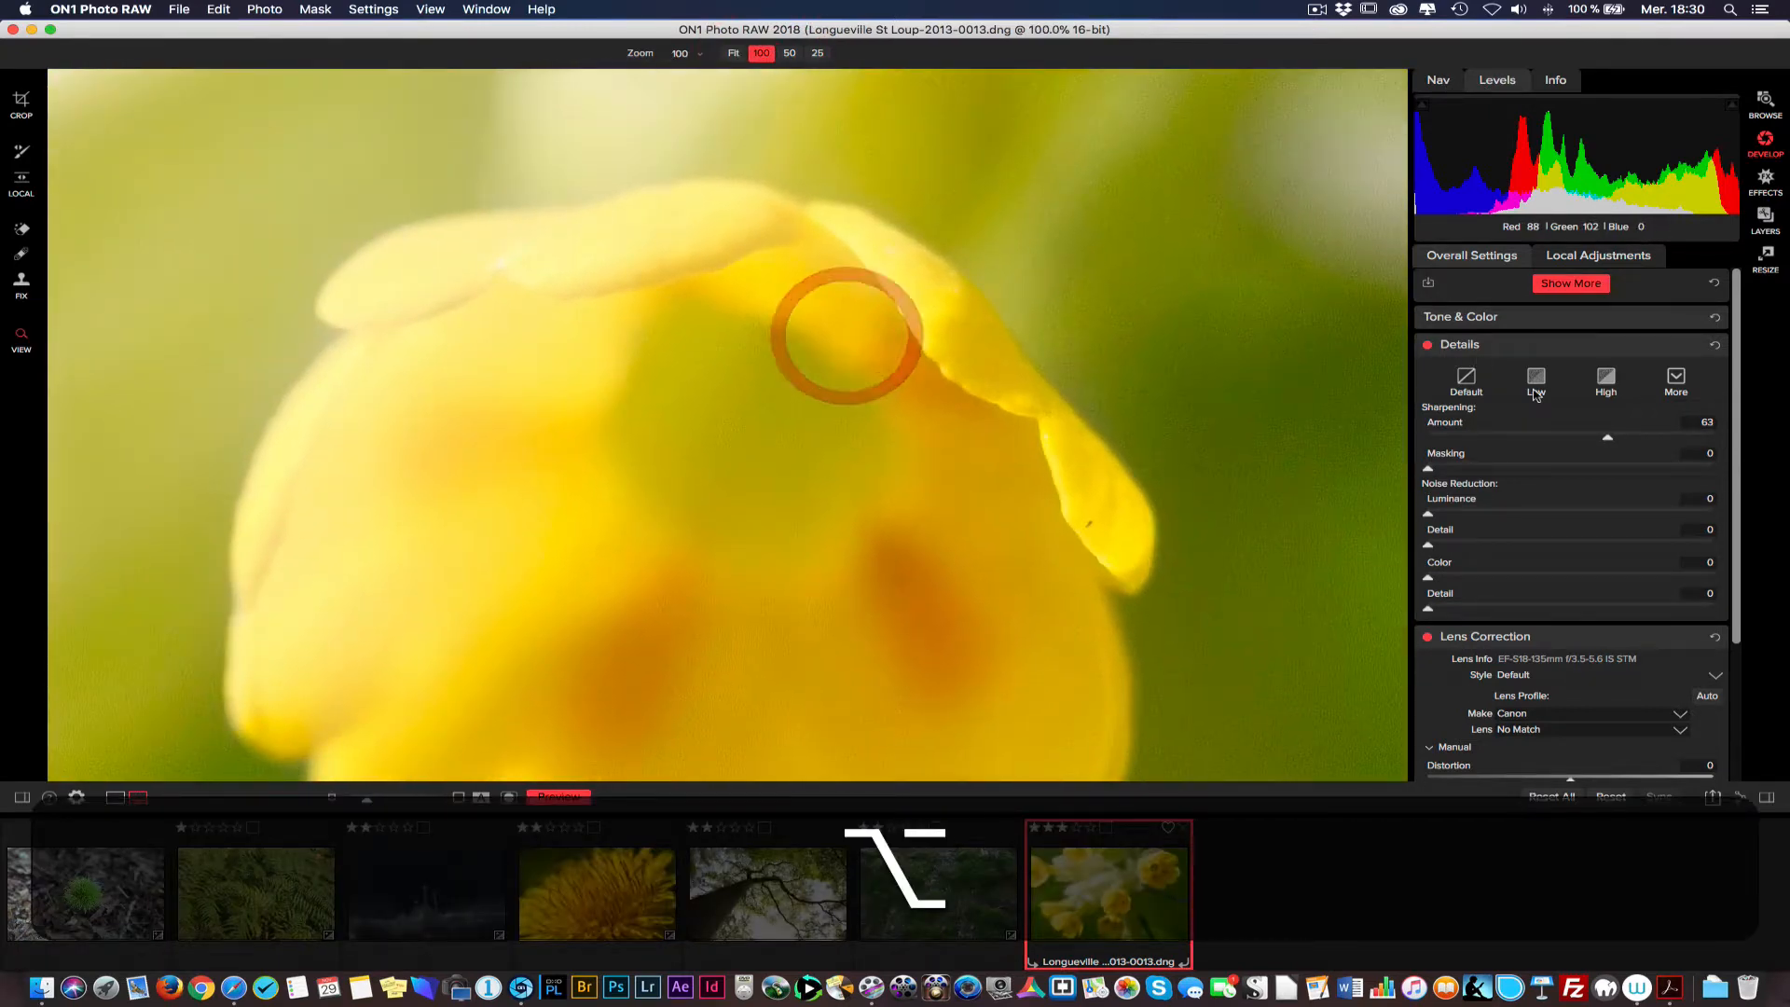
mouse_move(1609, 442)
left_mouse_down()
mouse_move(1407, 434)
mouse_move(1591, 435)
left_mouse_up()
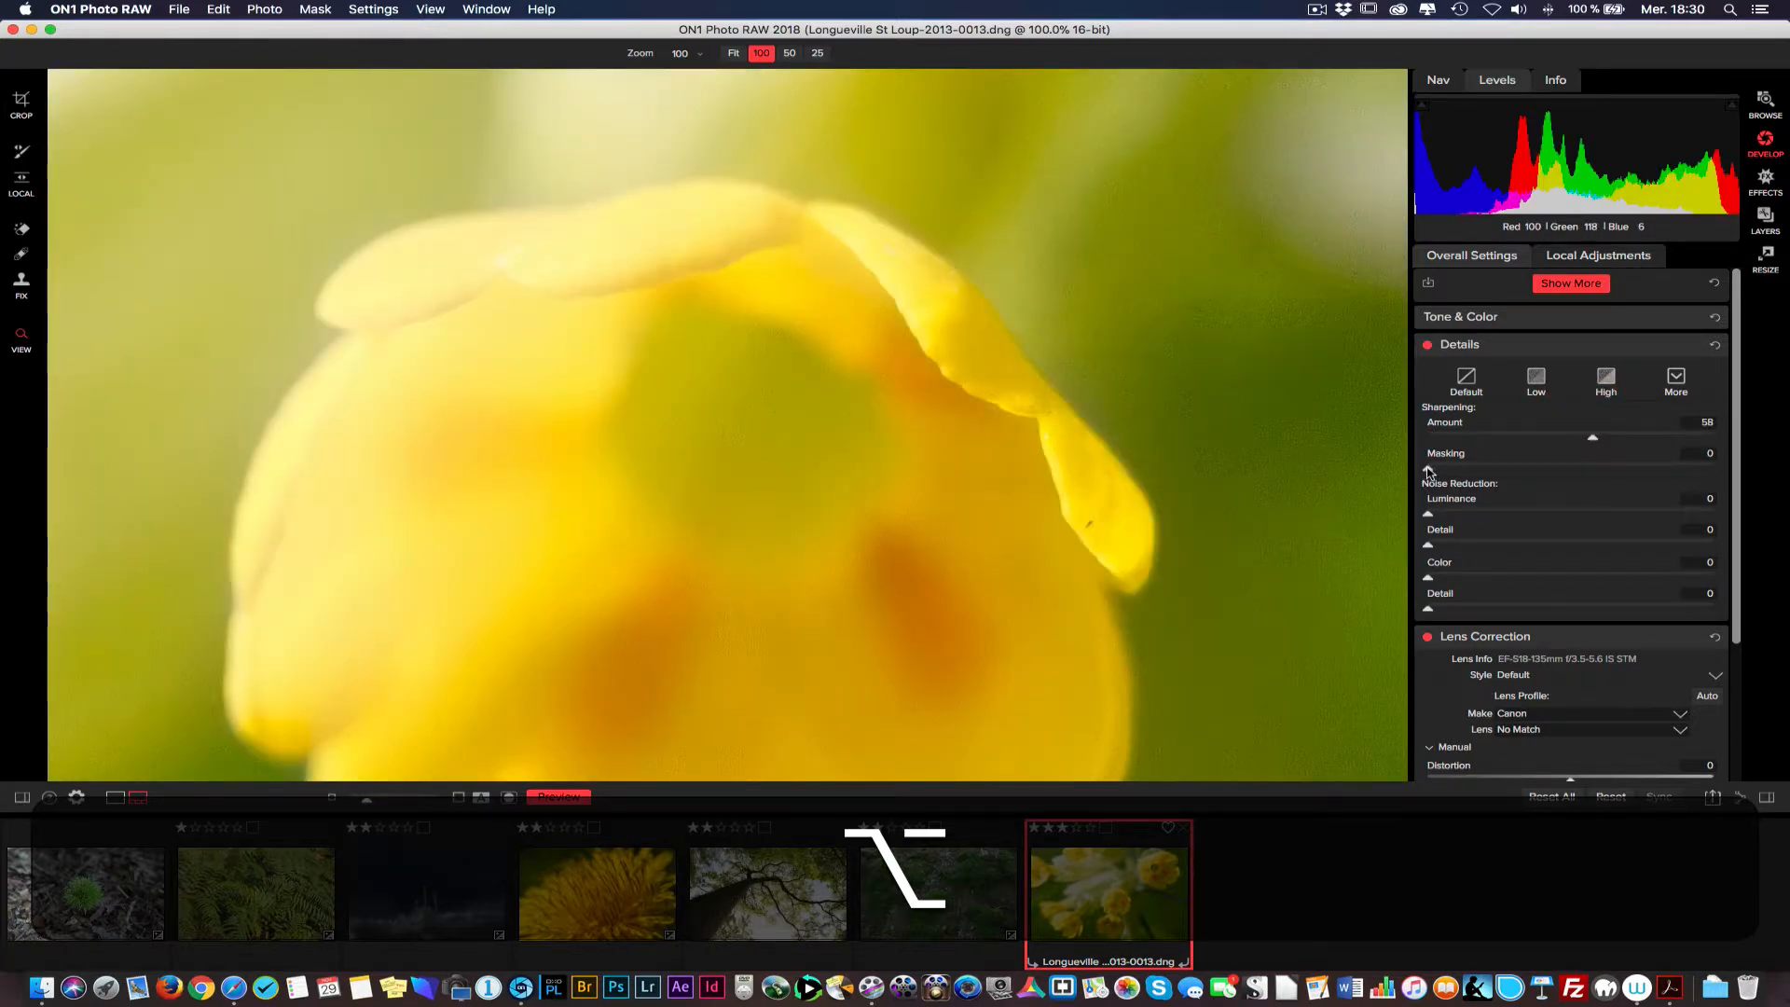
left_click_drag(1430, 468, 1497, 439)
left_click(1531, 435, "alt")
left_click(1460, 437)
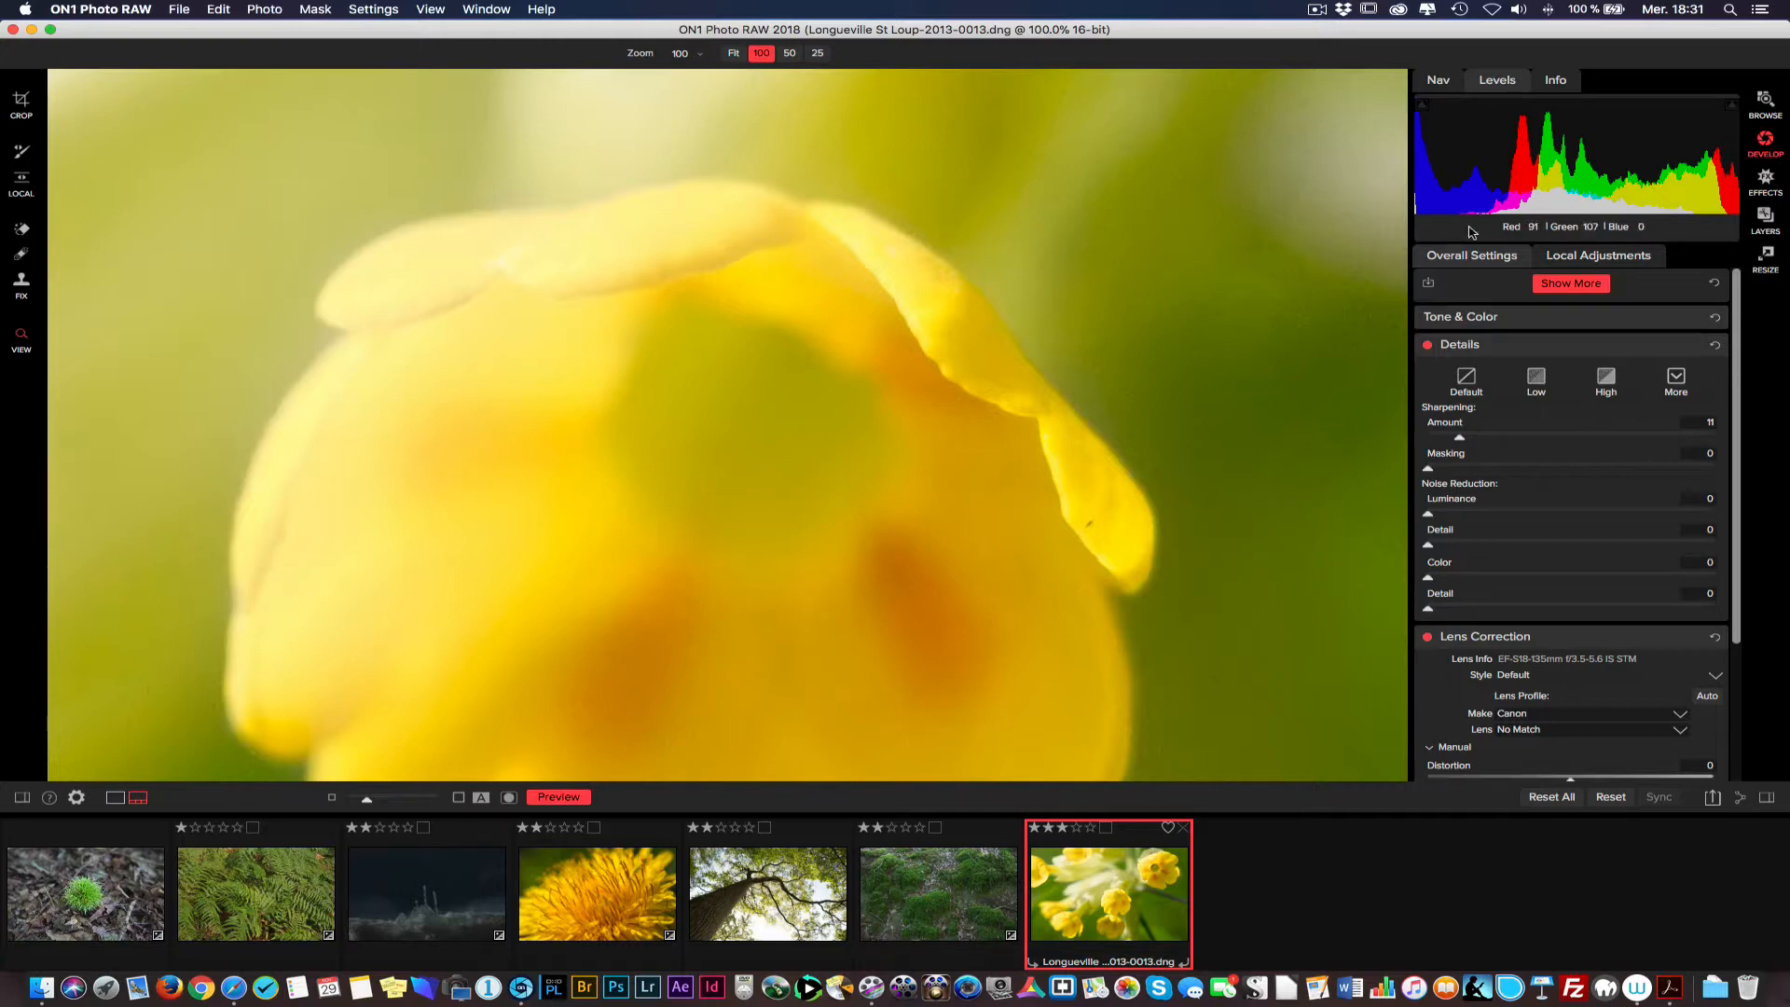
Check the photo's camera and file information, including its ISO, and return to the histogram
left_click(1563, 85)
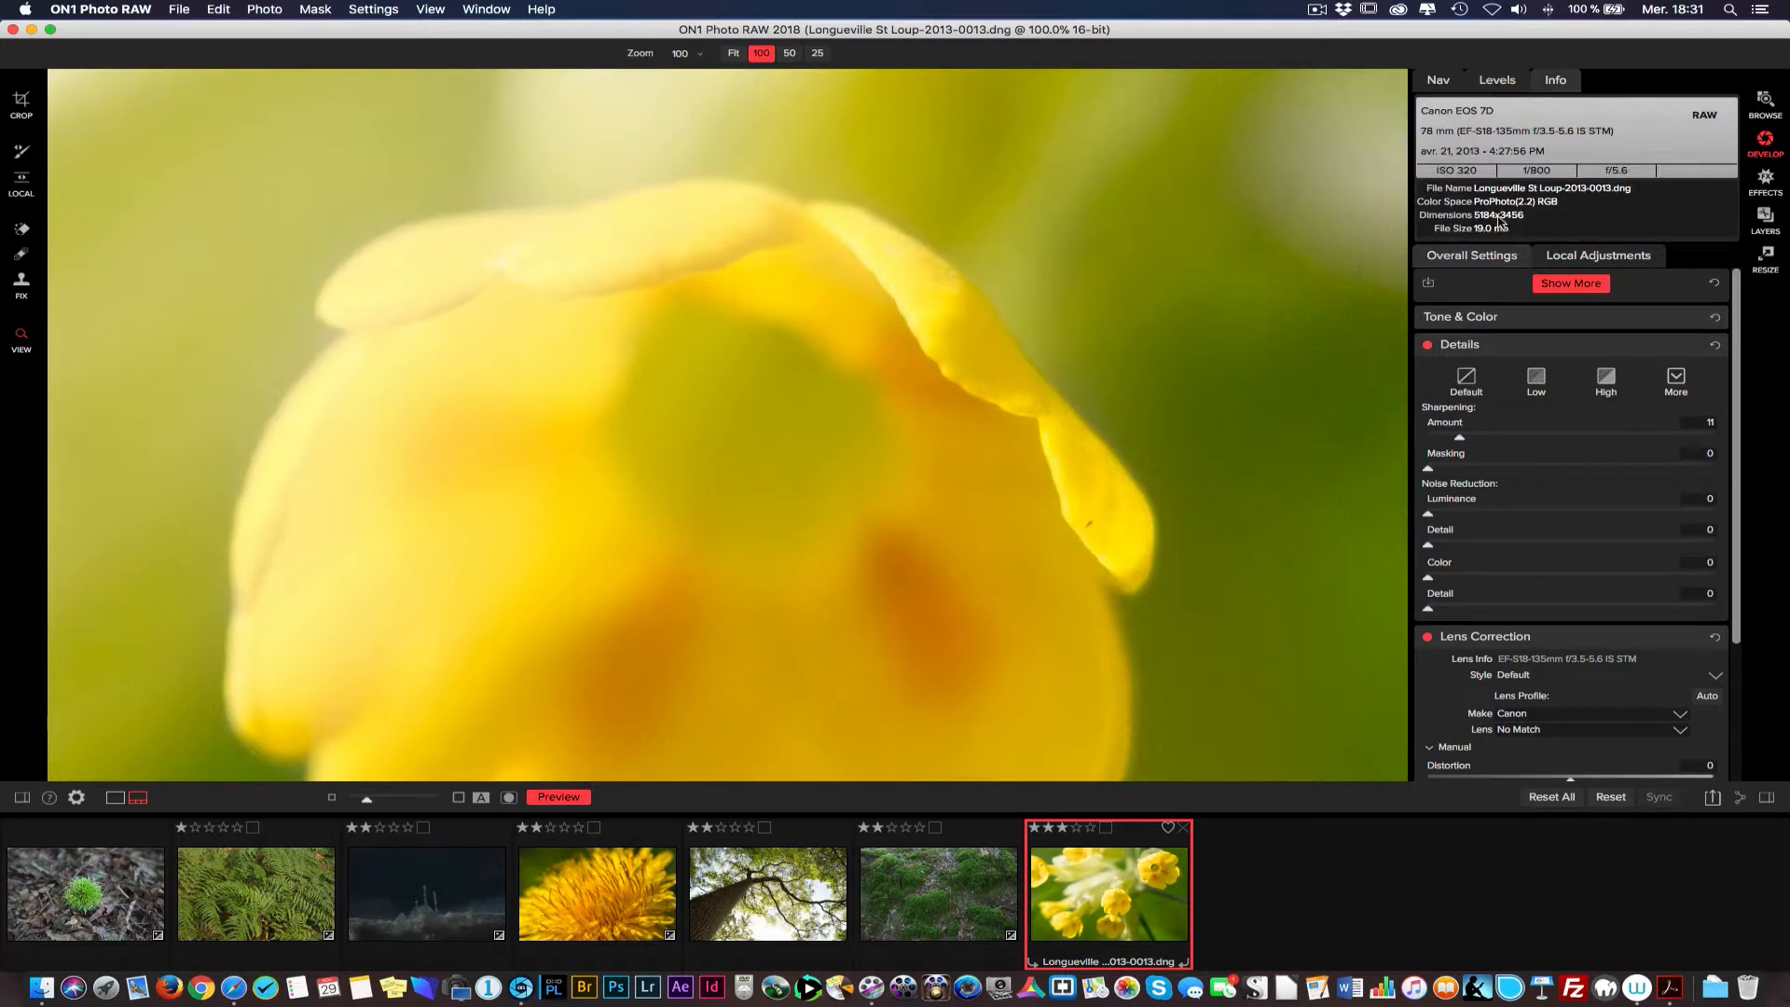
left_click(1494, 81)
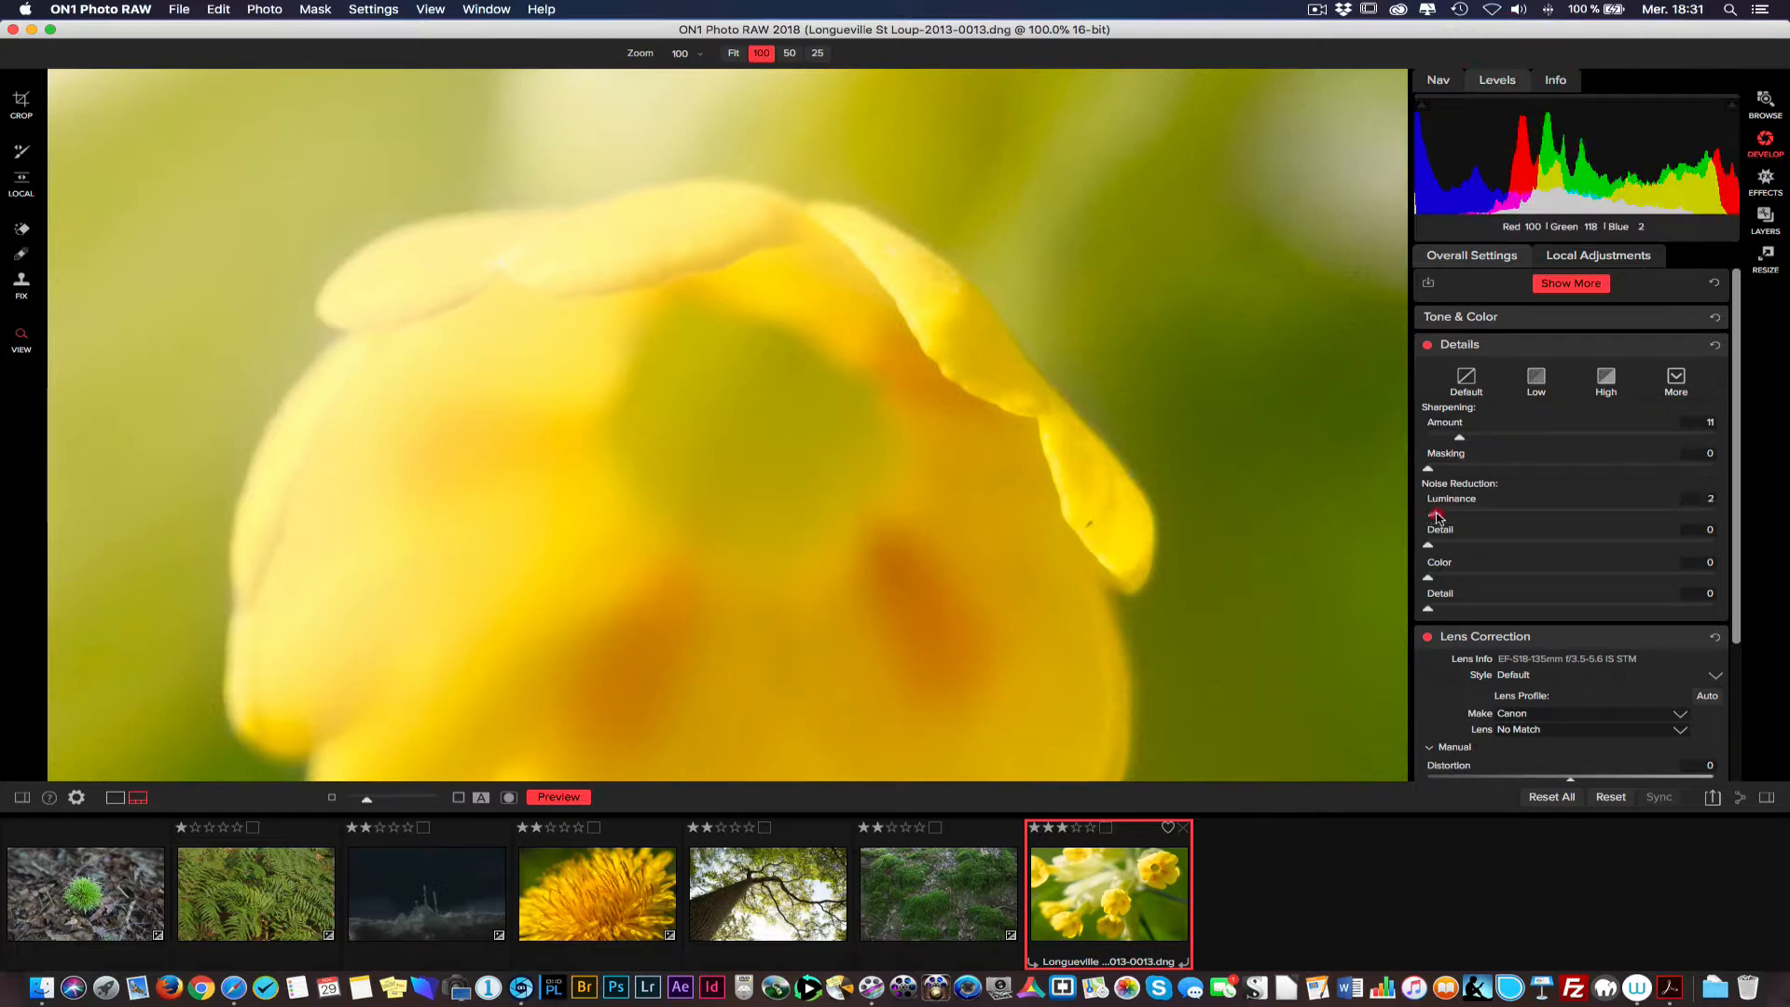
Try Luminance noise reduction at 40, 72 and 70 while examining the flower and the green background
left_click_drag(1436, 517, 1541, 512)
left_click_drag(1126, 420, 723, 312)
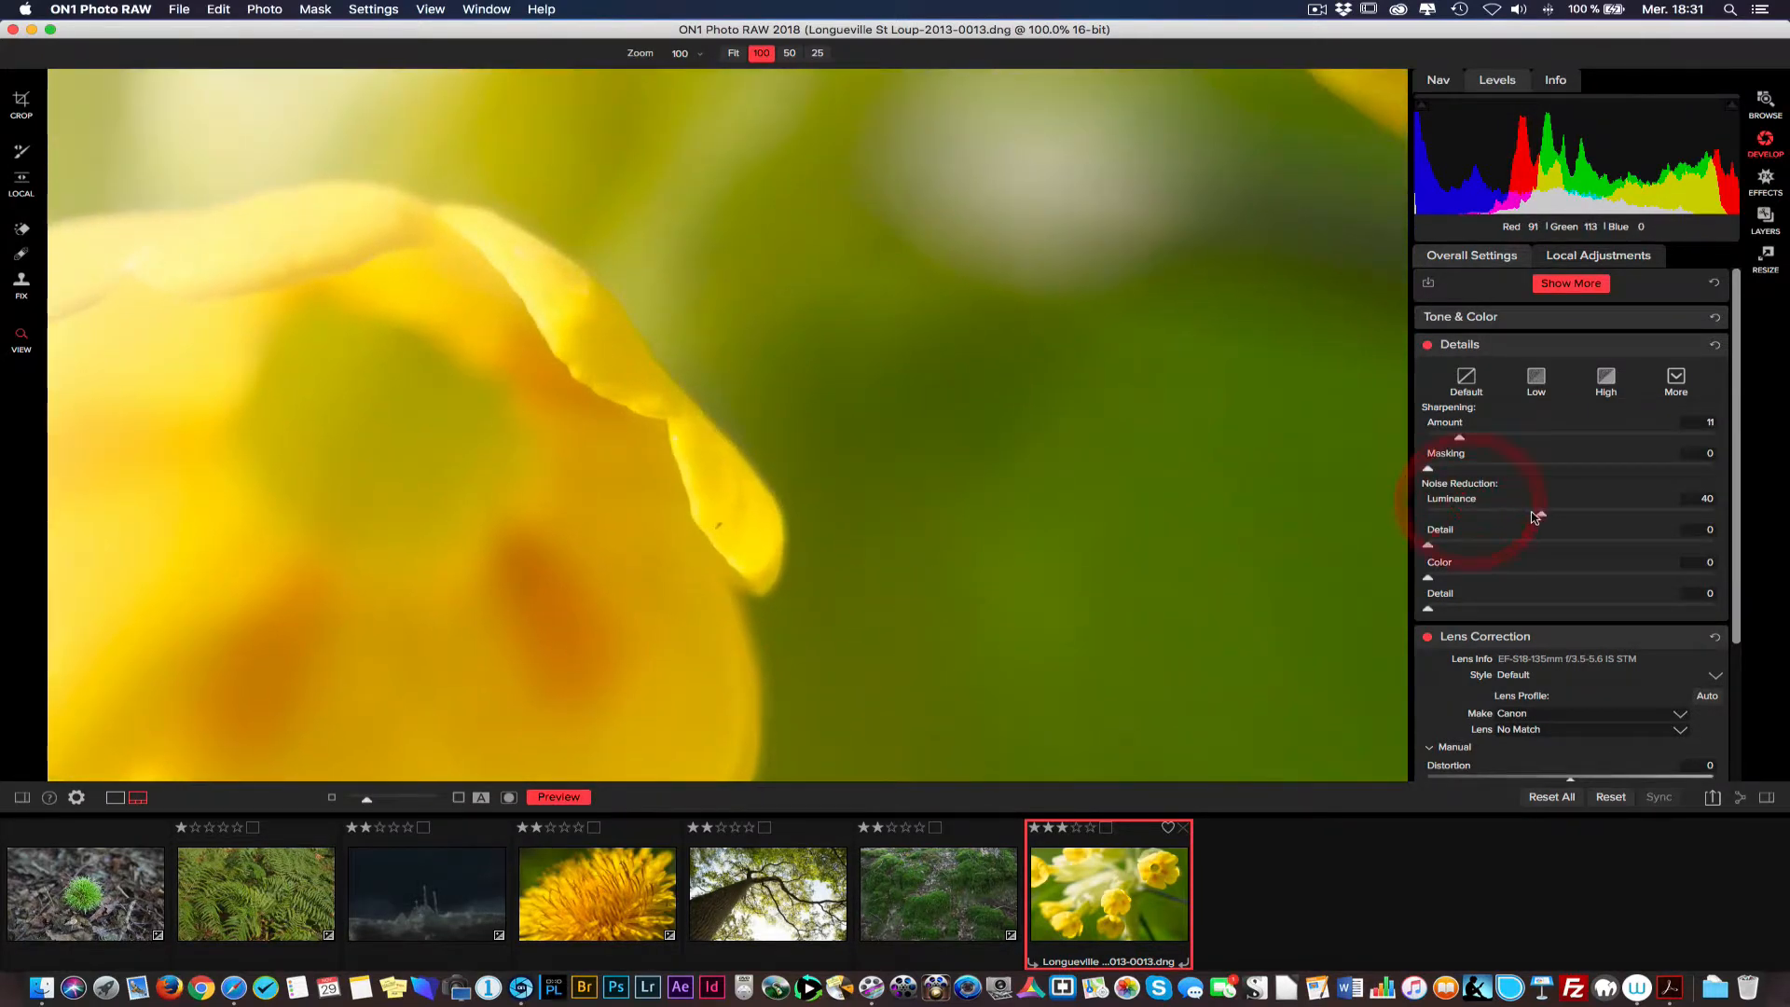
left_click_drag(1541, 514, 1444, 514)
left_click(1637, 513)
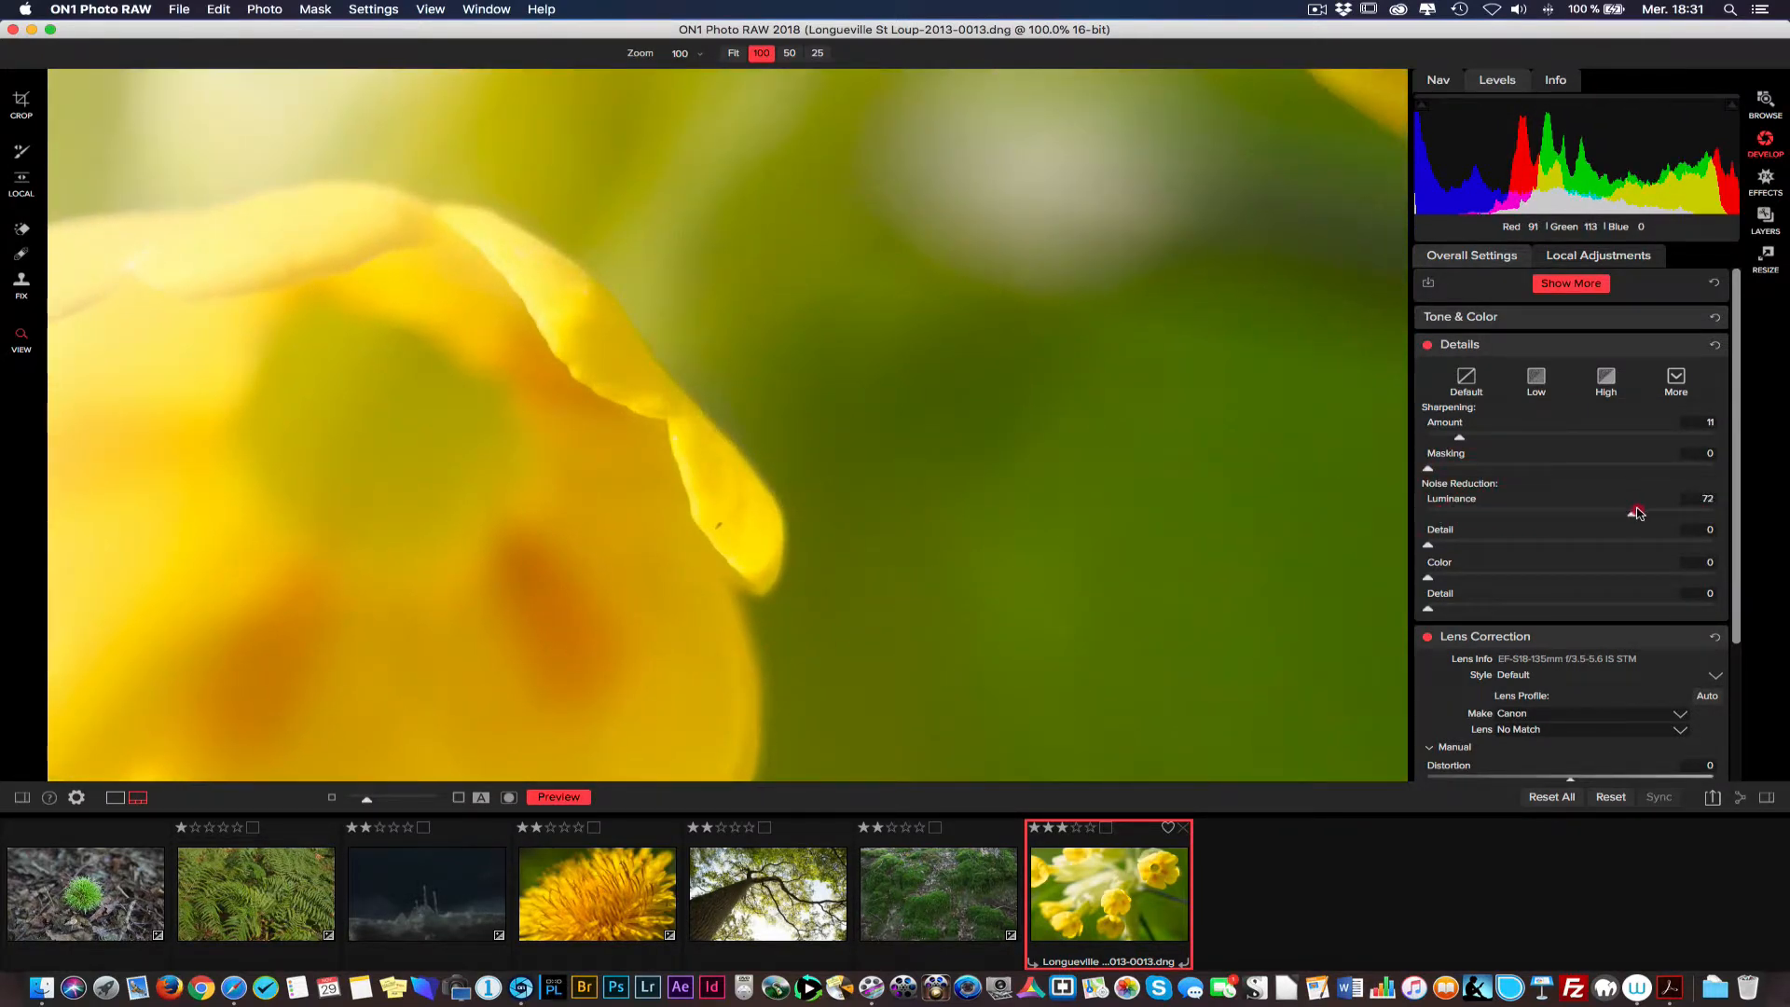
left_click_drag(1636, 512, 1627, 513)
left_click_drag(711, 475, 991, 324)
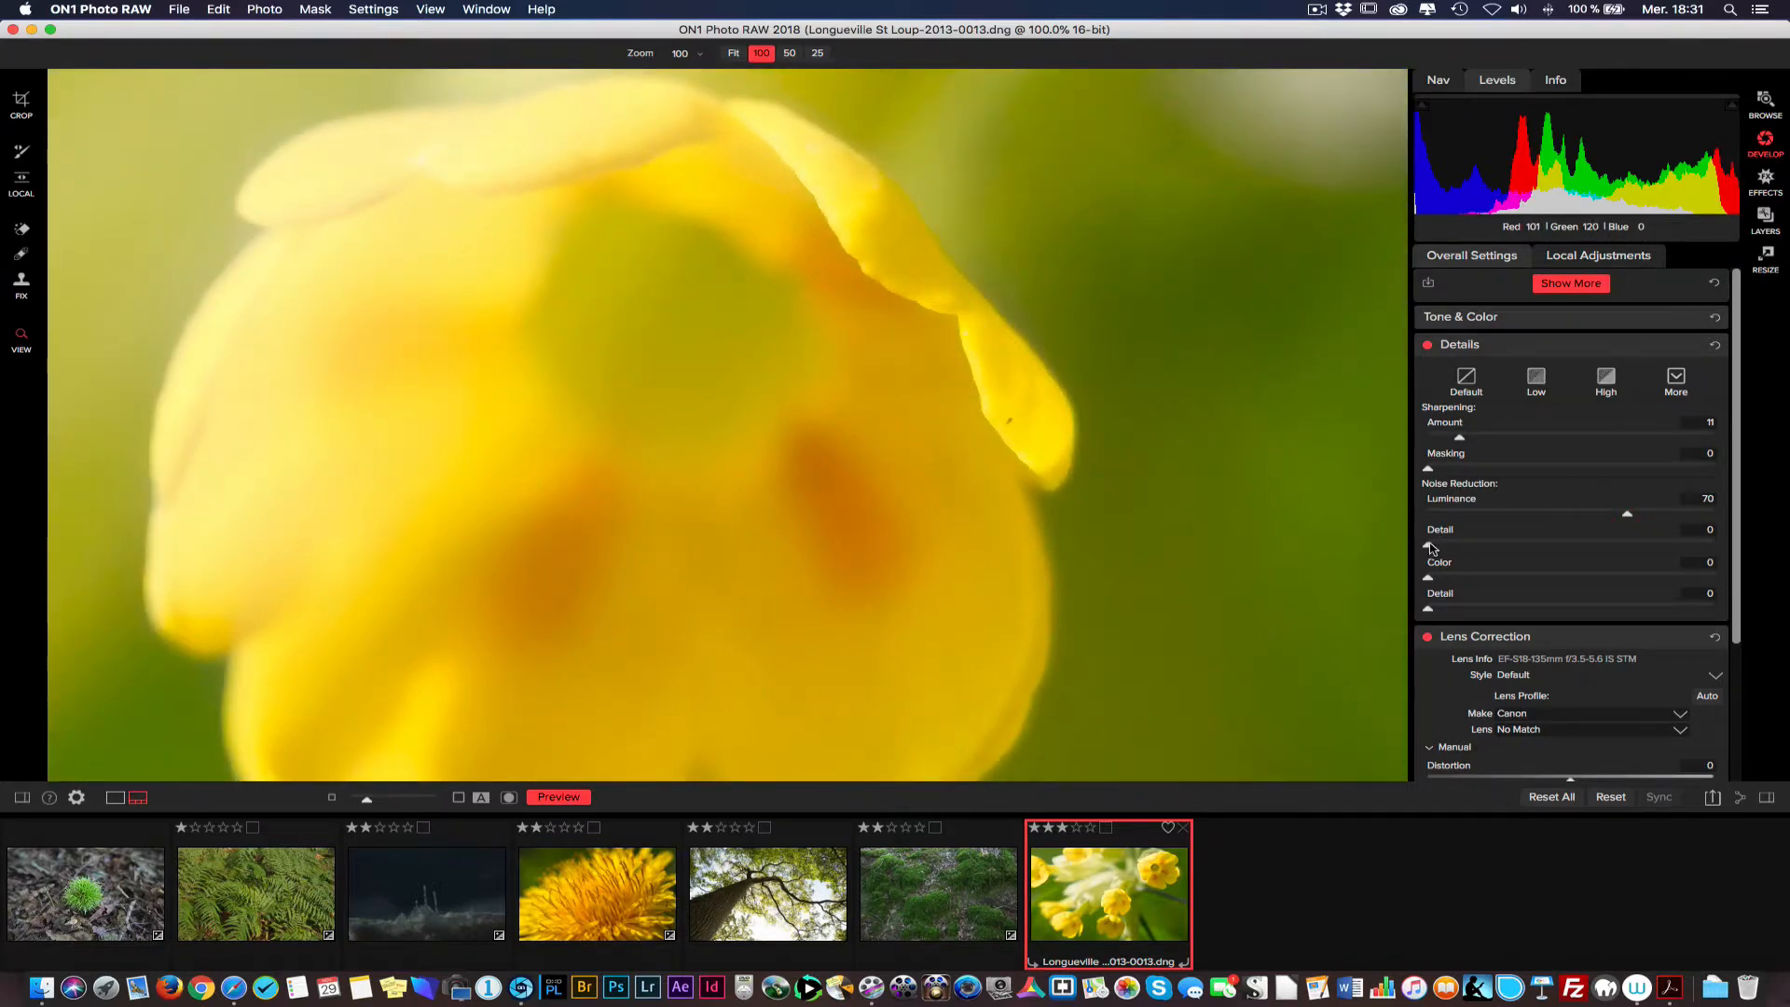
Set the noise reduction's Luminance Detail to 27, Color to 52 and Color Detail to 11
left_click_drag(1482, 544, 1514, 539)
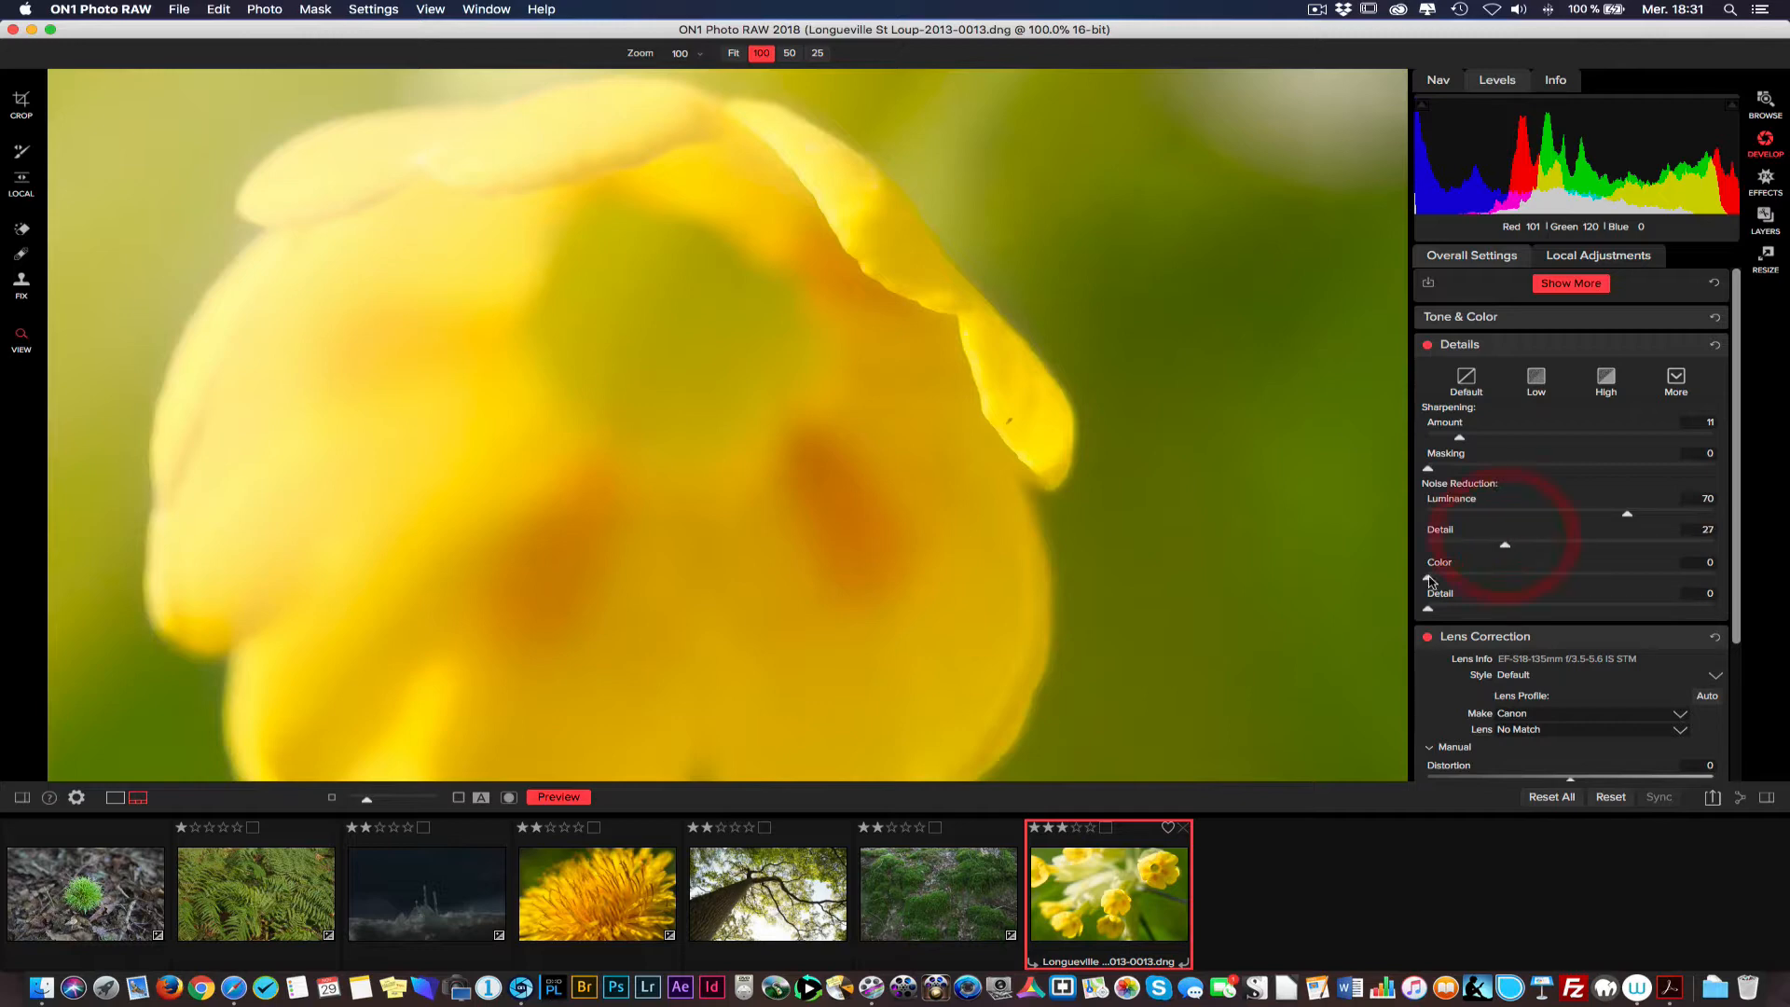
left_click_drag(1428, 577, 1430, 578)
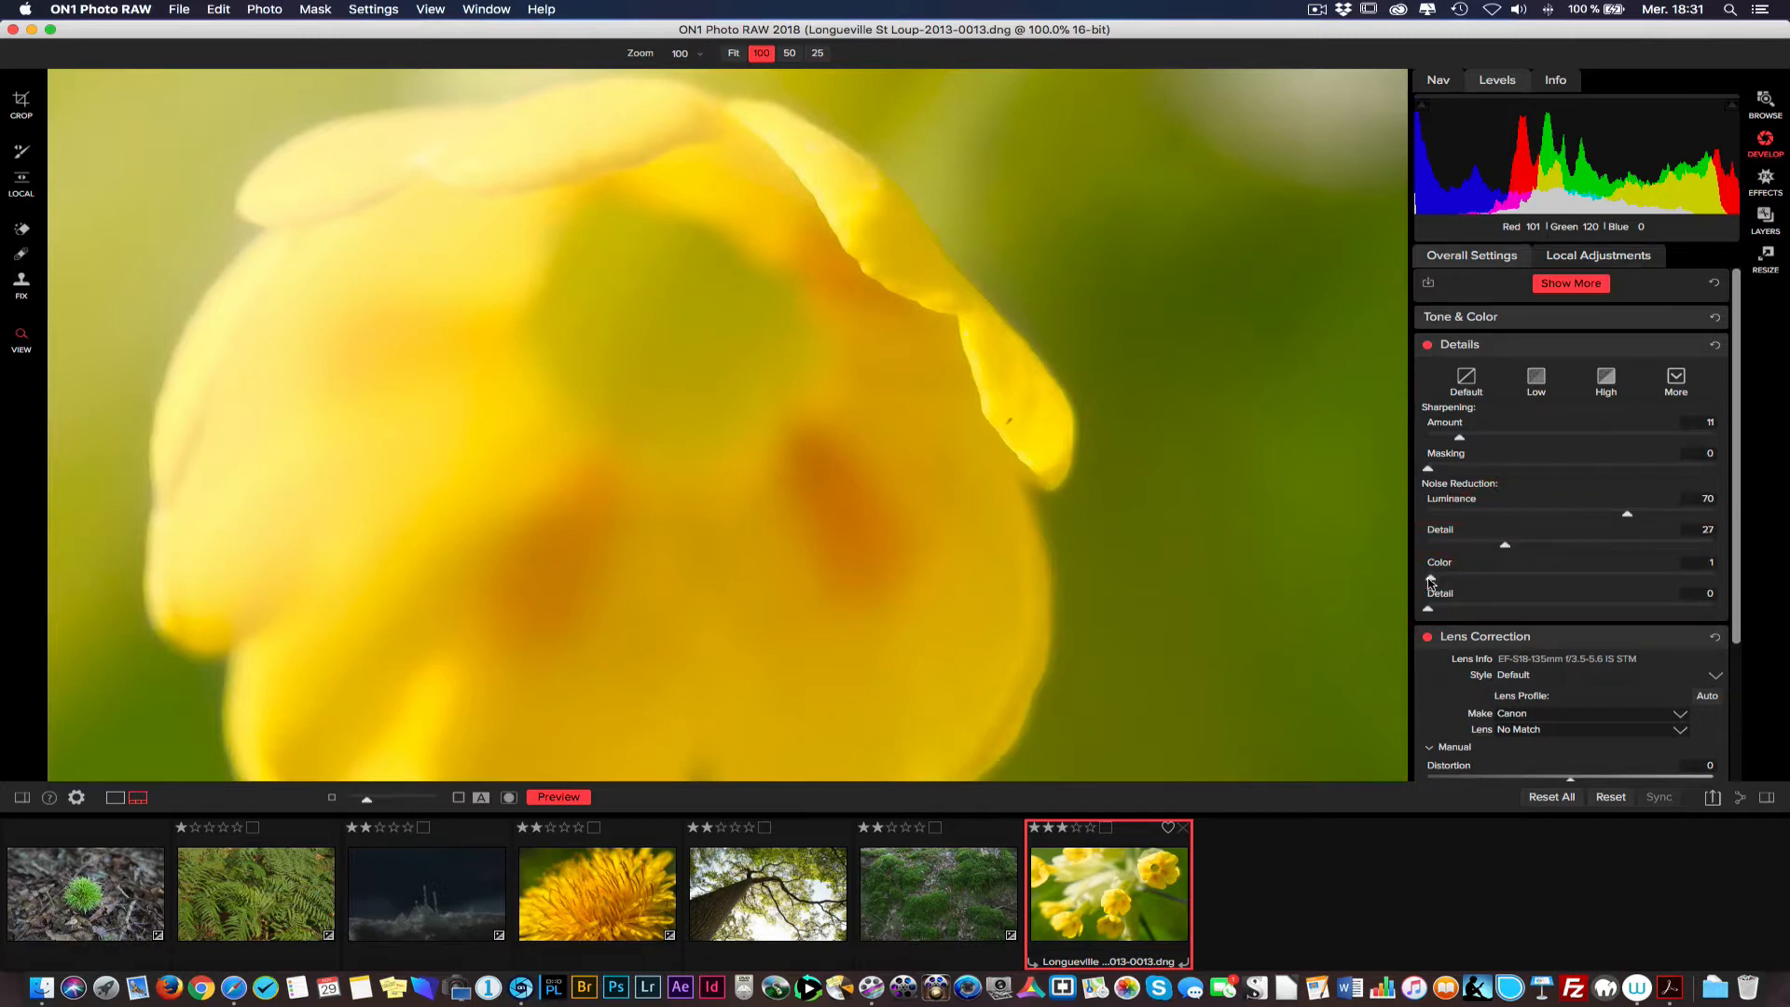
left_click_drag(1436, 579, 1577, 574)
left_click_drag(1451, 611, 1465, 610)
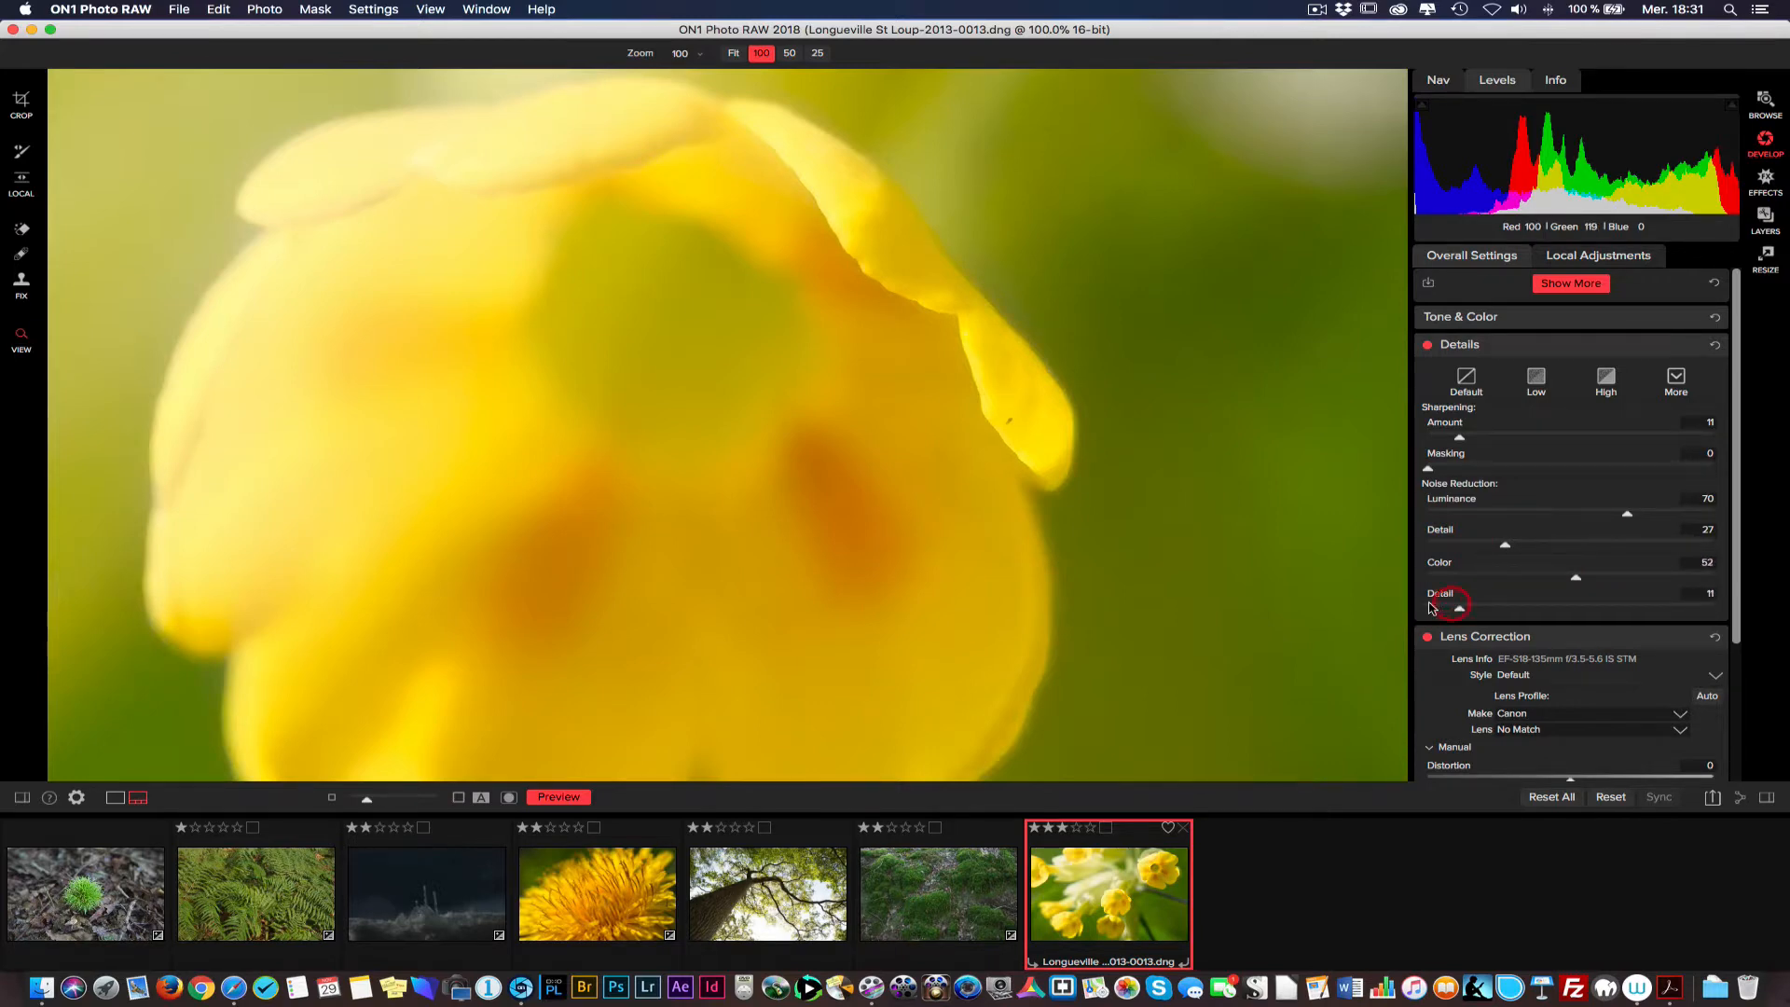
Compare the edited flower with the original photo and restore the edited preview
left_click(558, 797)
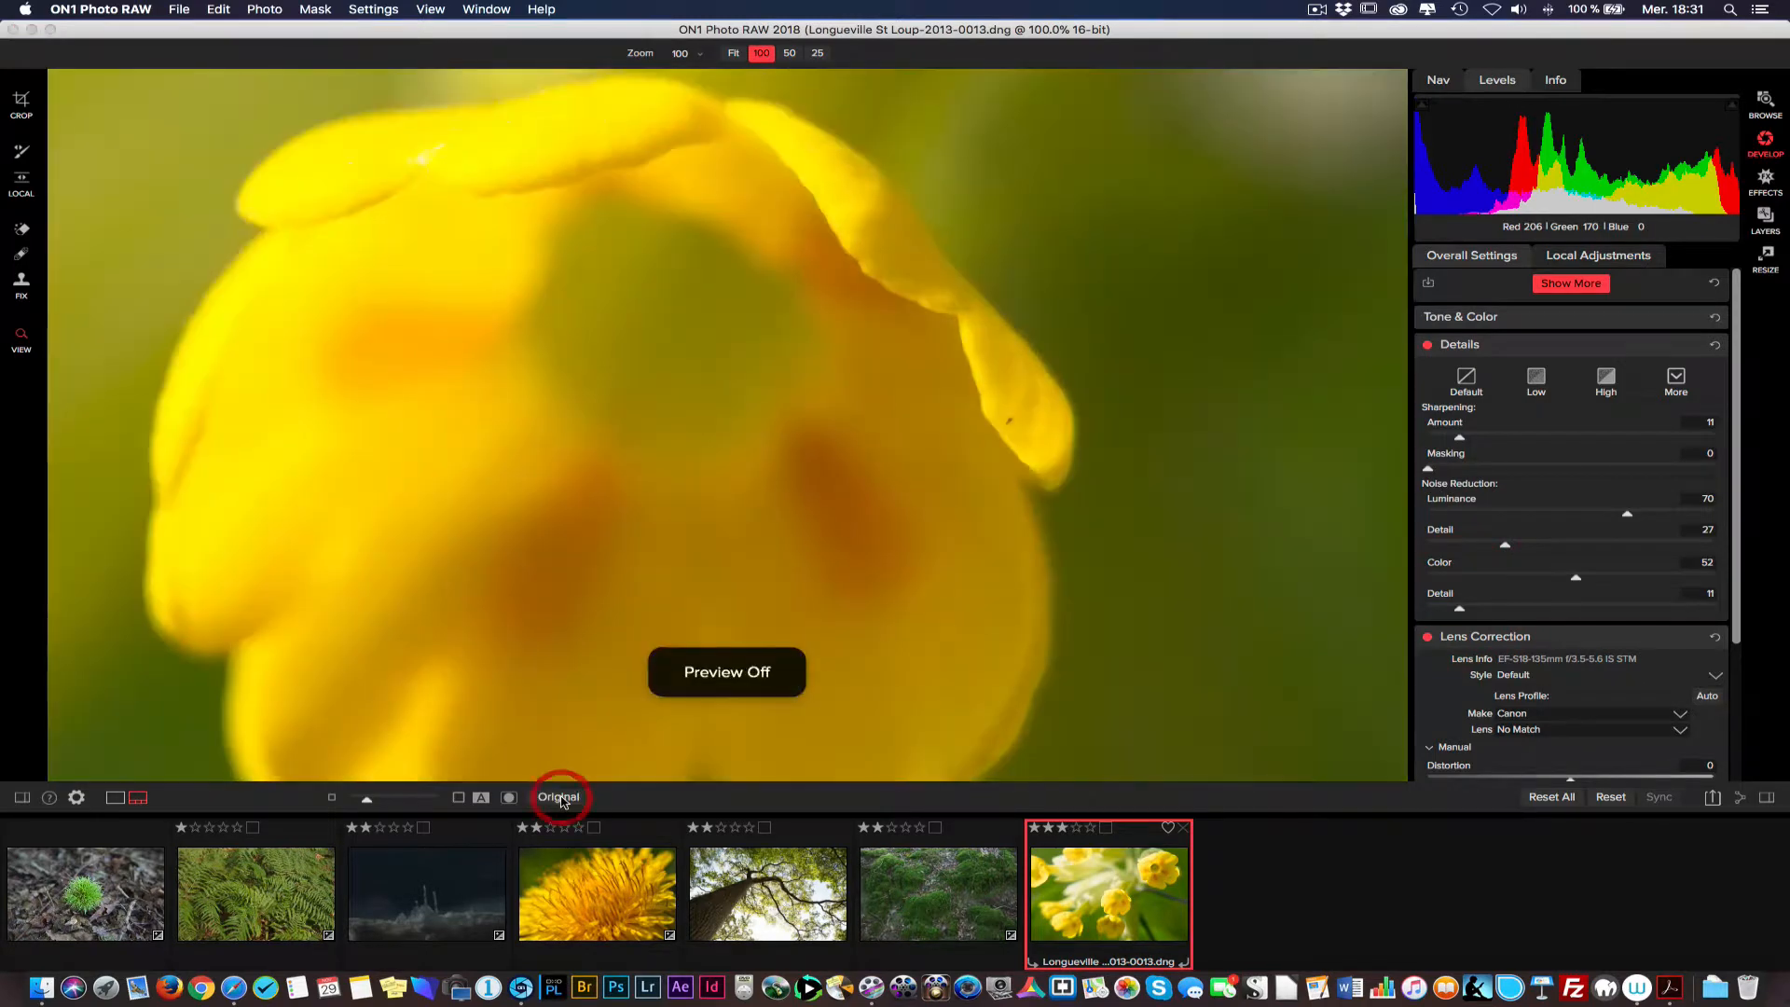
left_click_drag(640, 297, 585, 461)
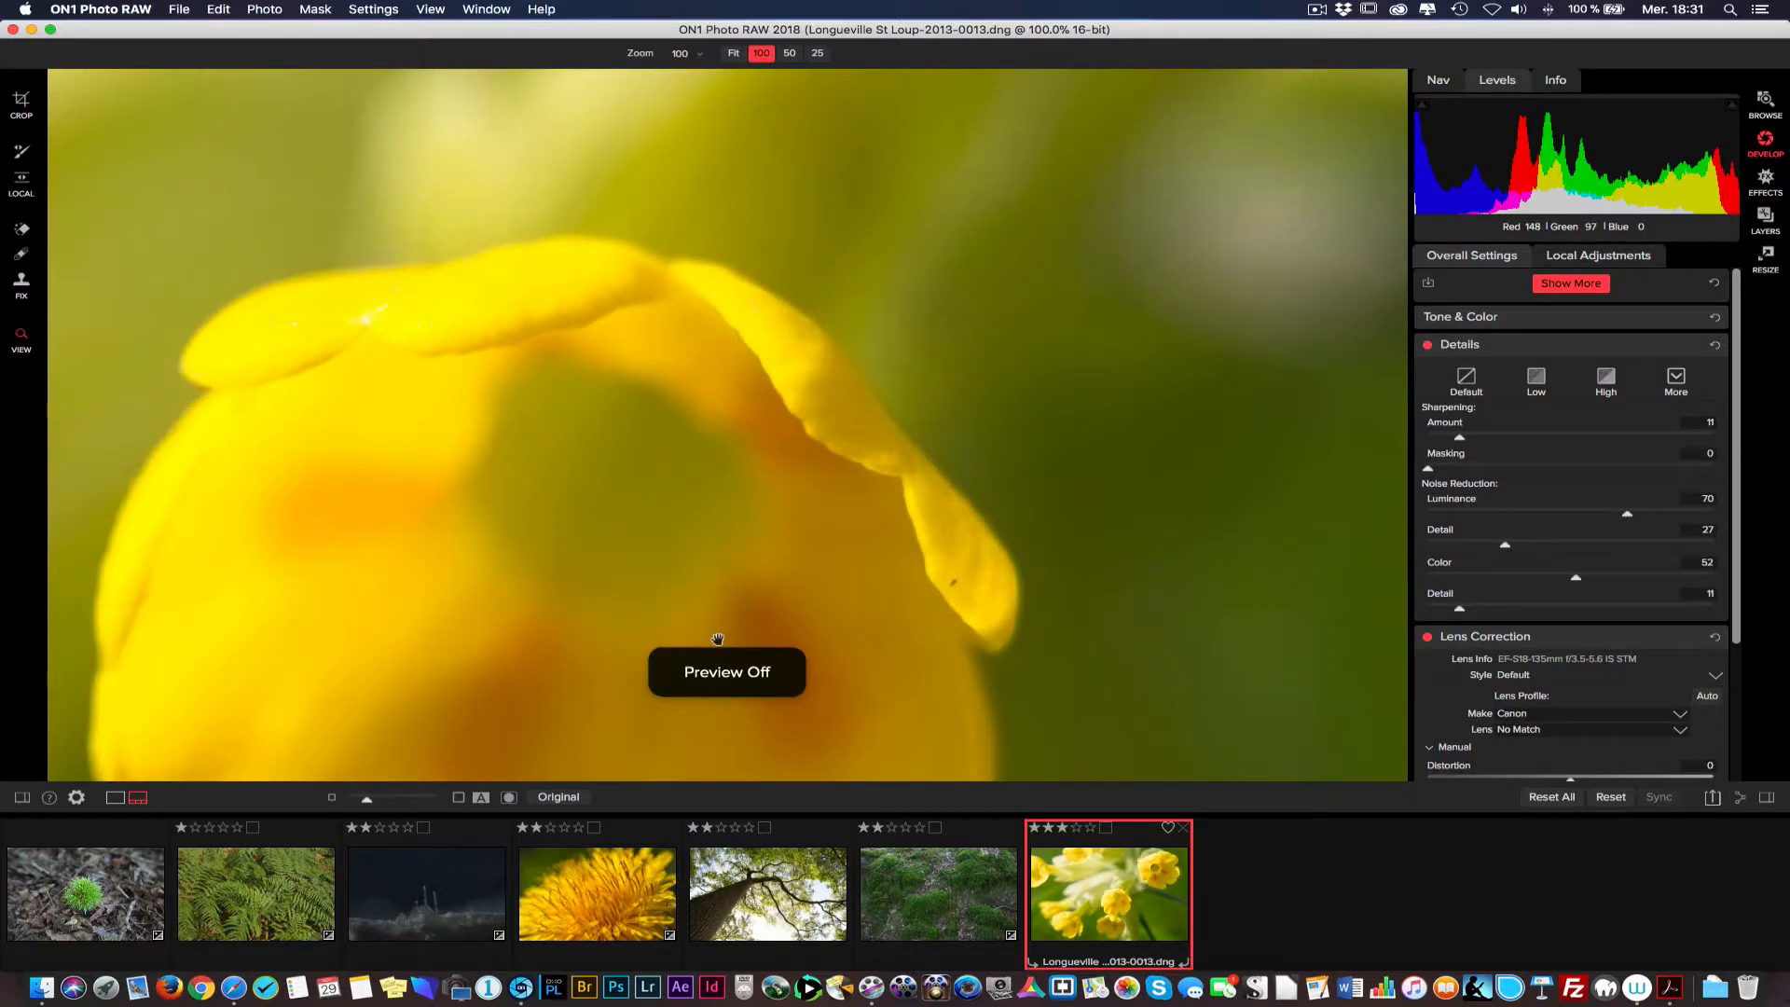
left_click(559, 797)
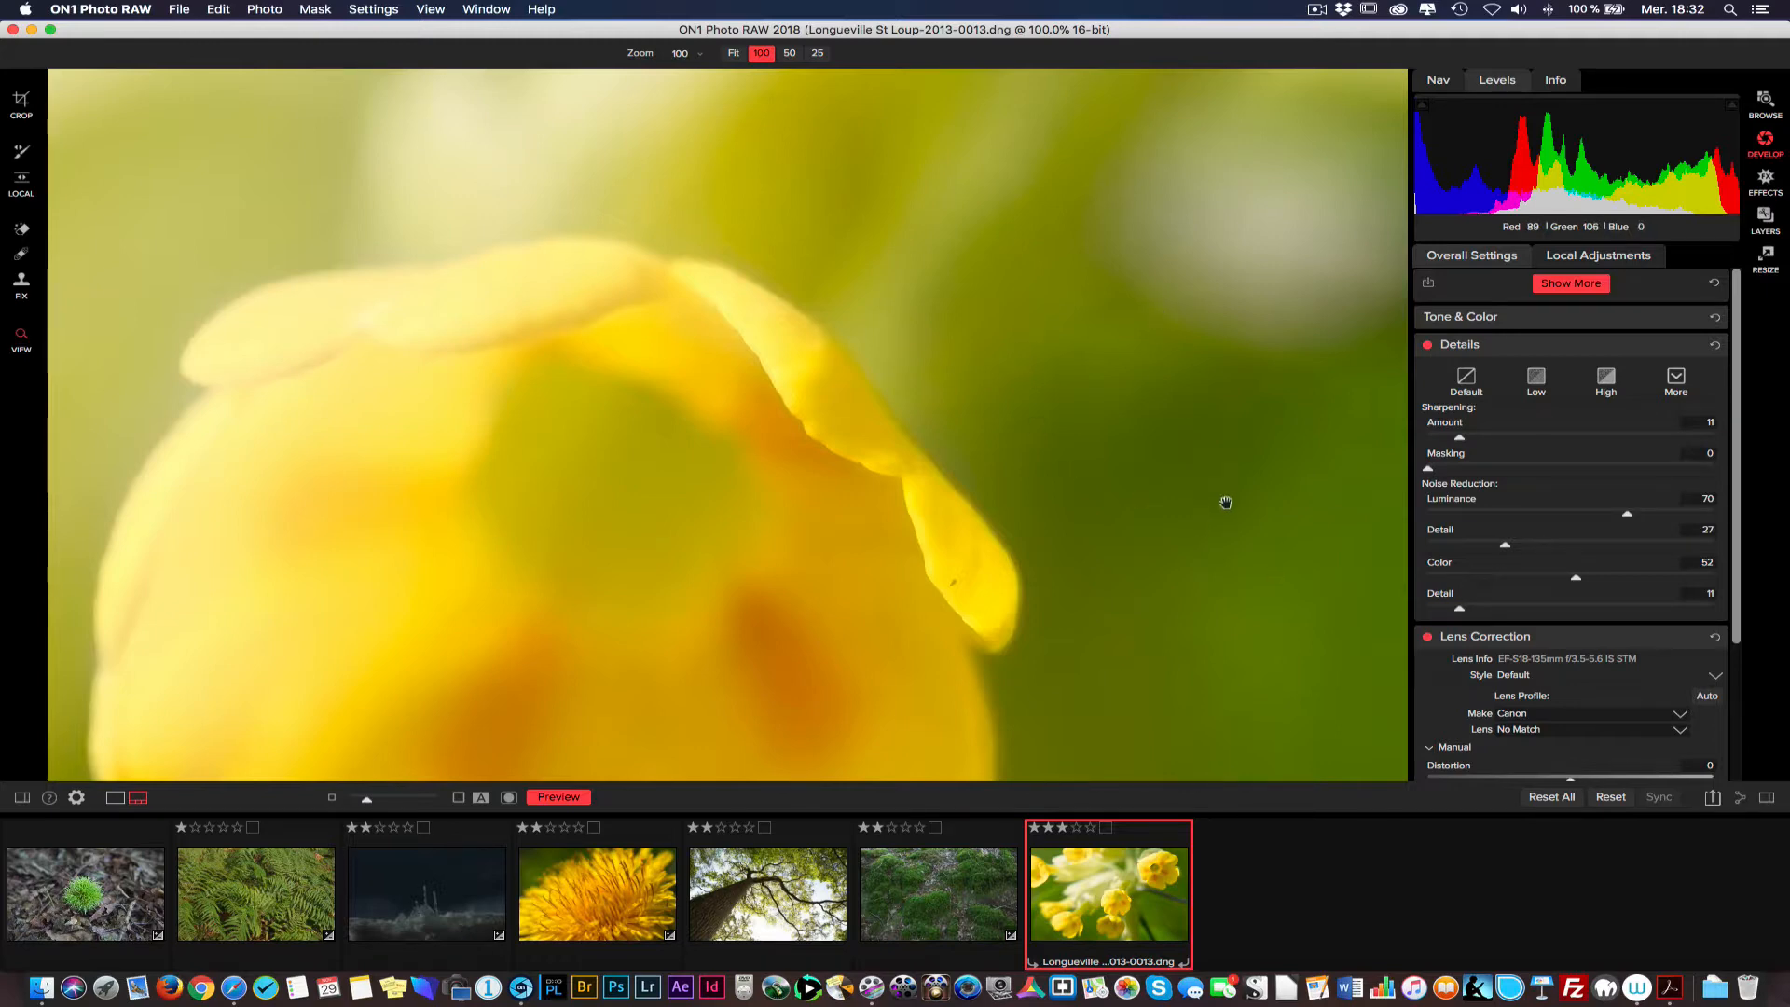
Set both Luminance and Color noise reduction to 0 and examine the background beside the flower
left_click(1489, 513)
left_click_drag(1486, 512, 1406, 511)
left_click_drag(1033, 508, 999, 531)
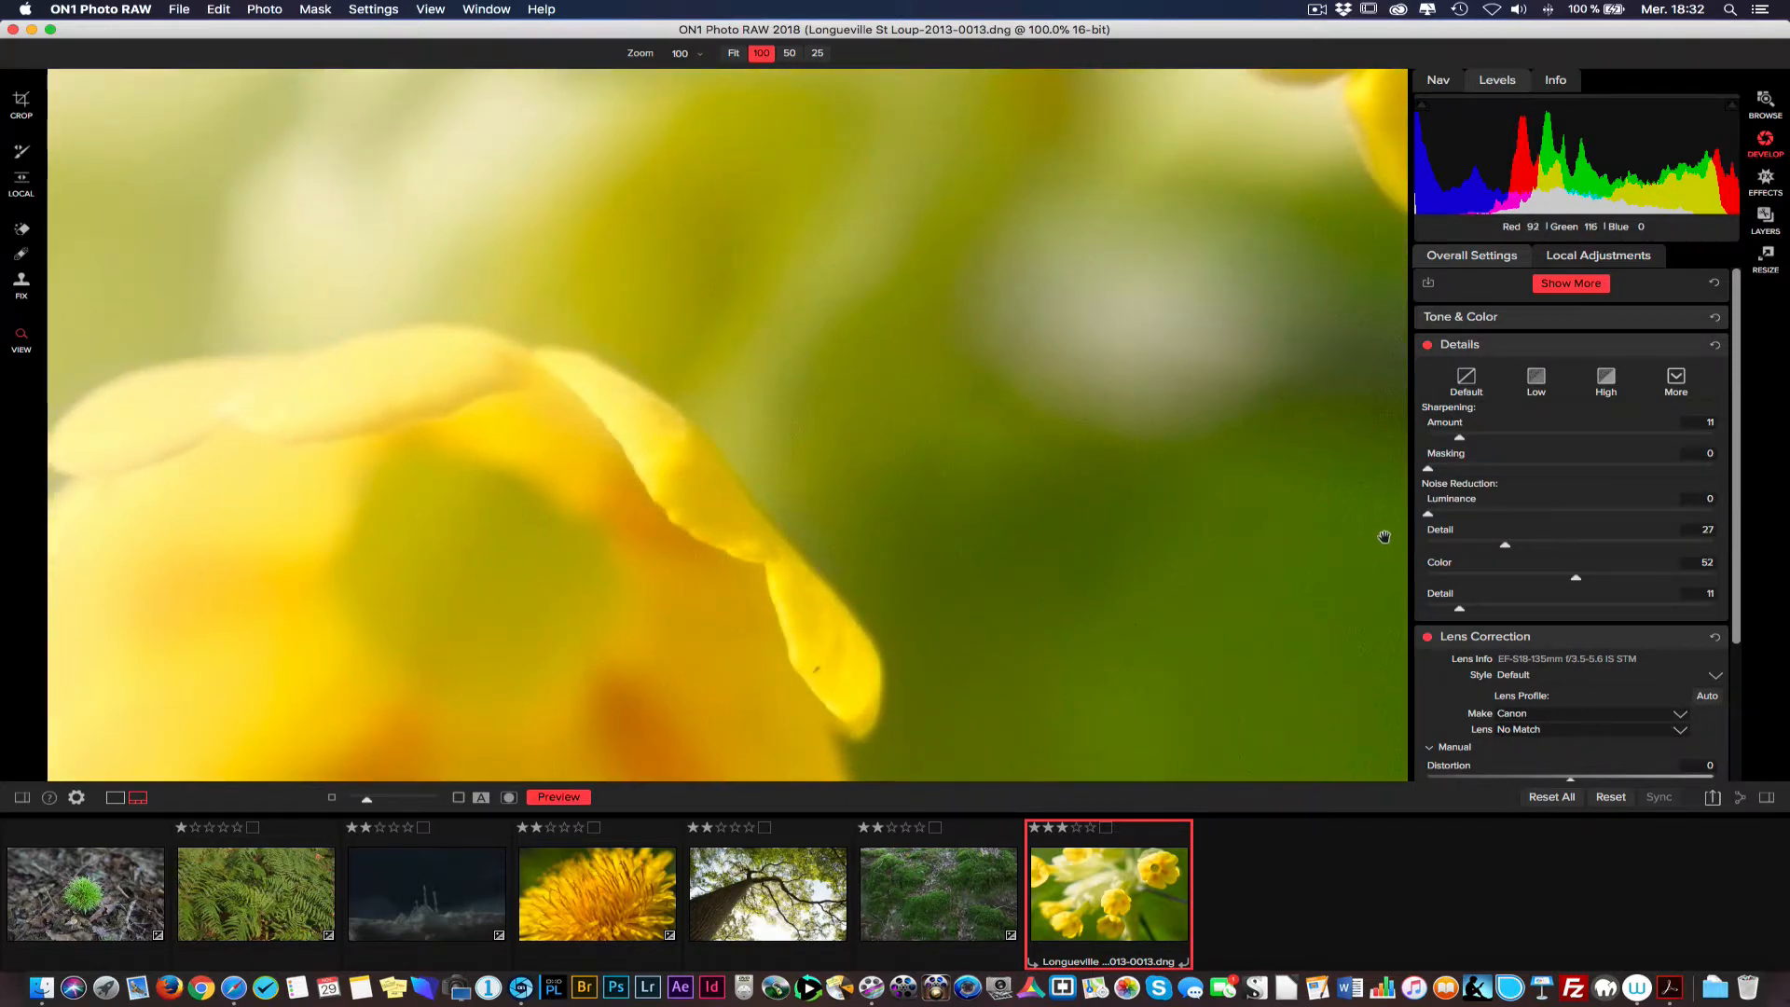
left_click_drag(1451, 577, 1393, 574)
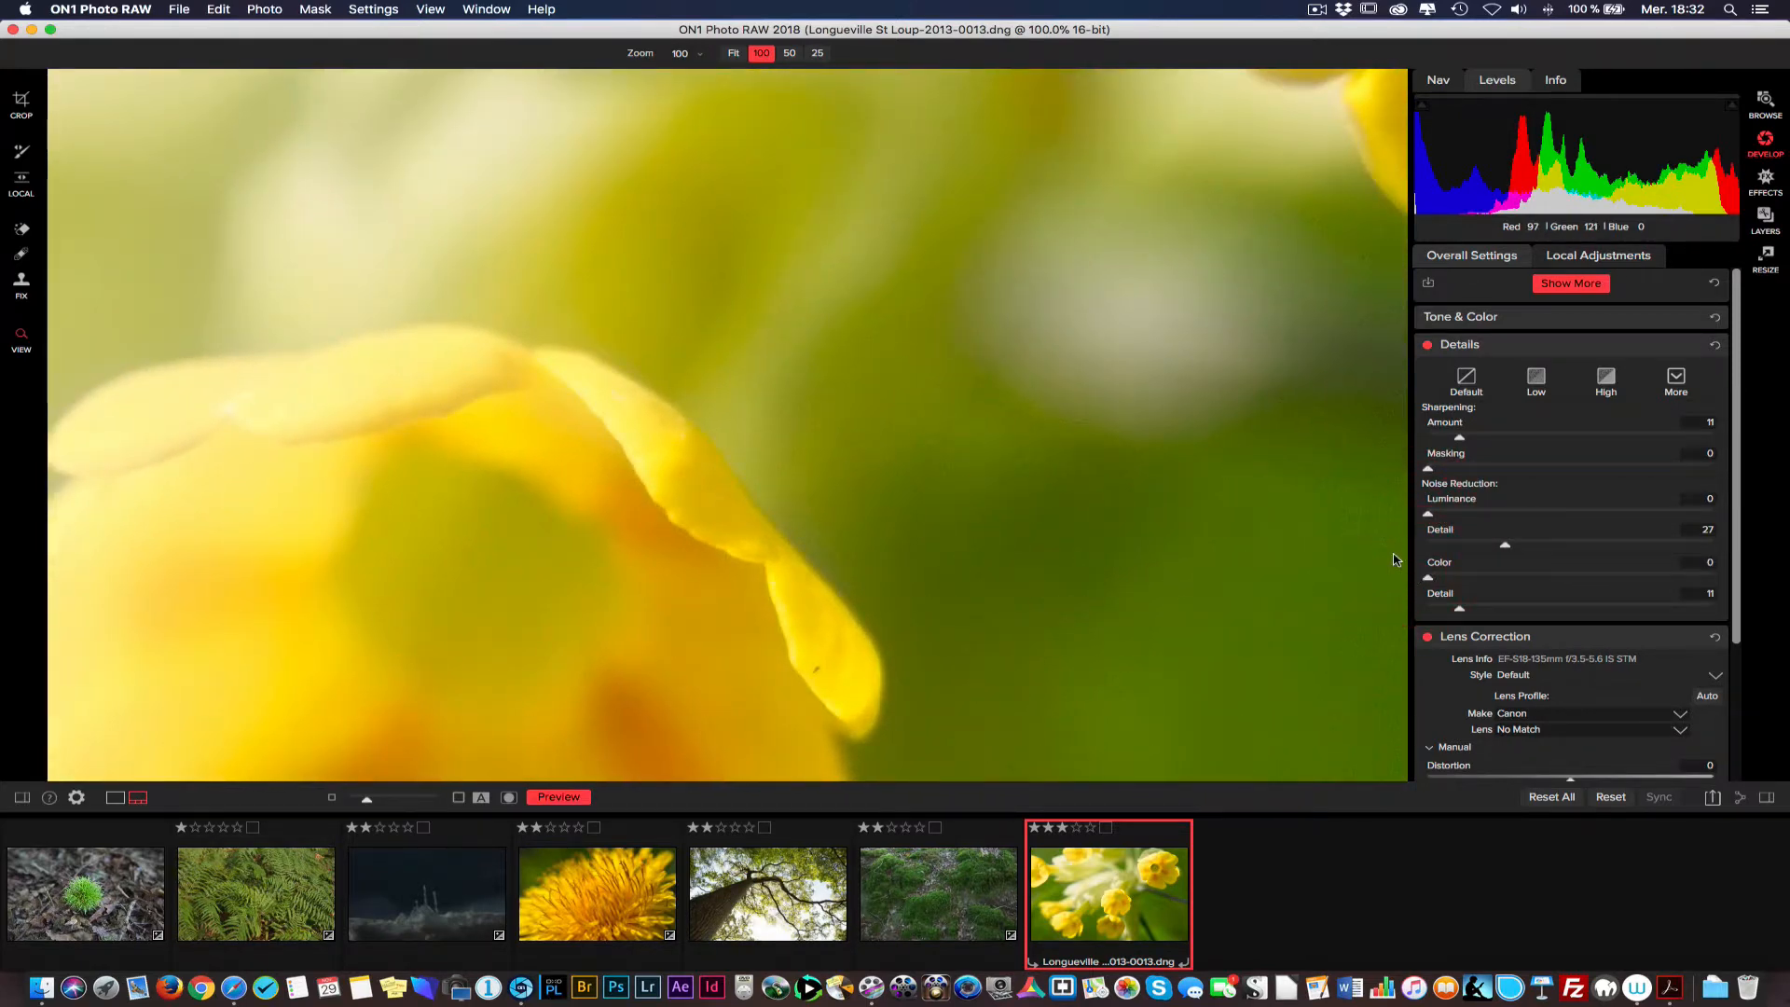
Compare against the original before and after testing Luminance noise reduction at 76, then reset Luminance to 0
left_click(550, 799)
left_click(550, 798)
left_click(1645, 514)
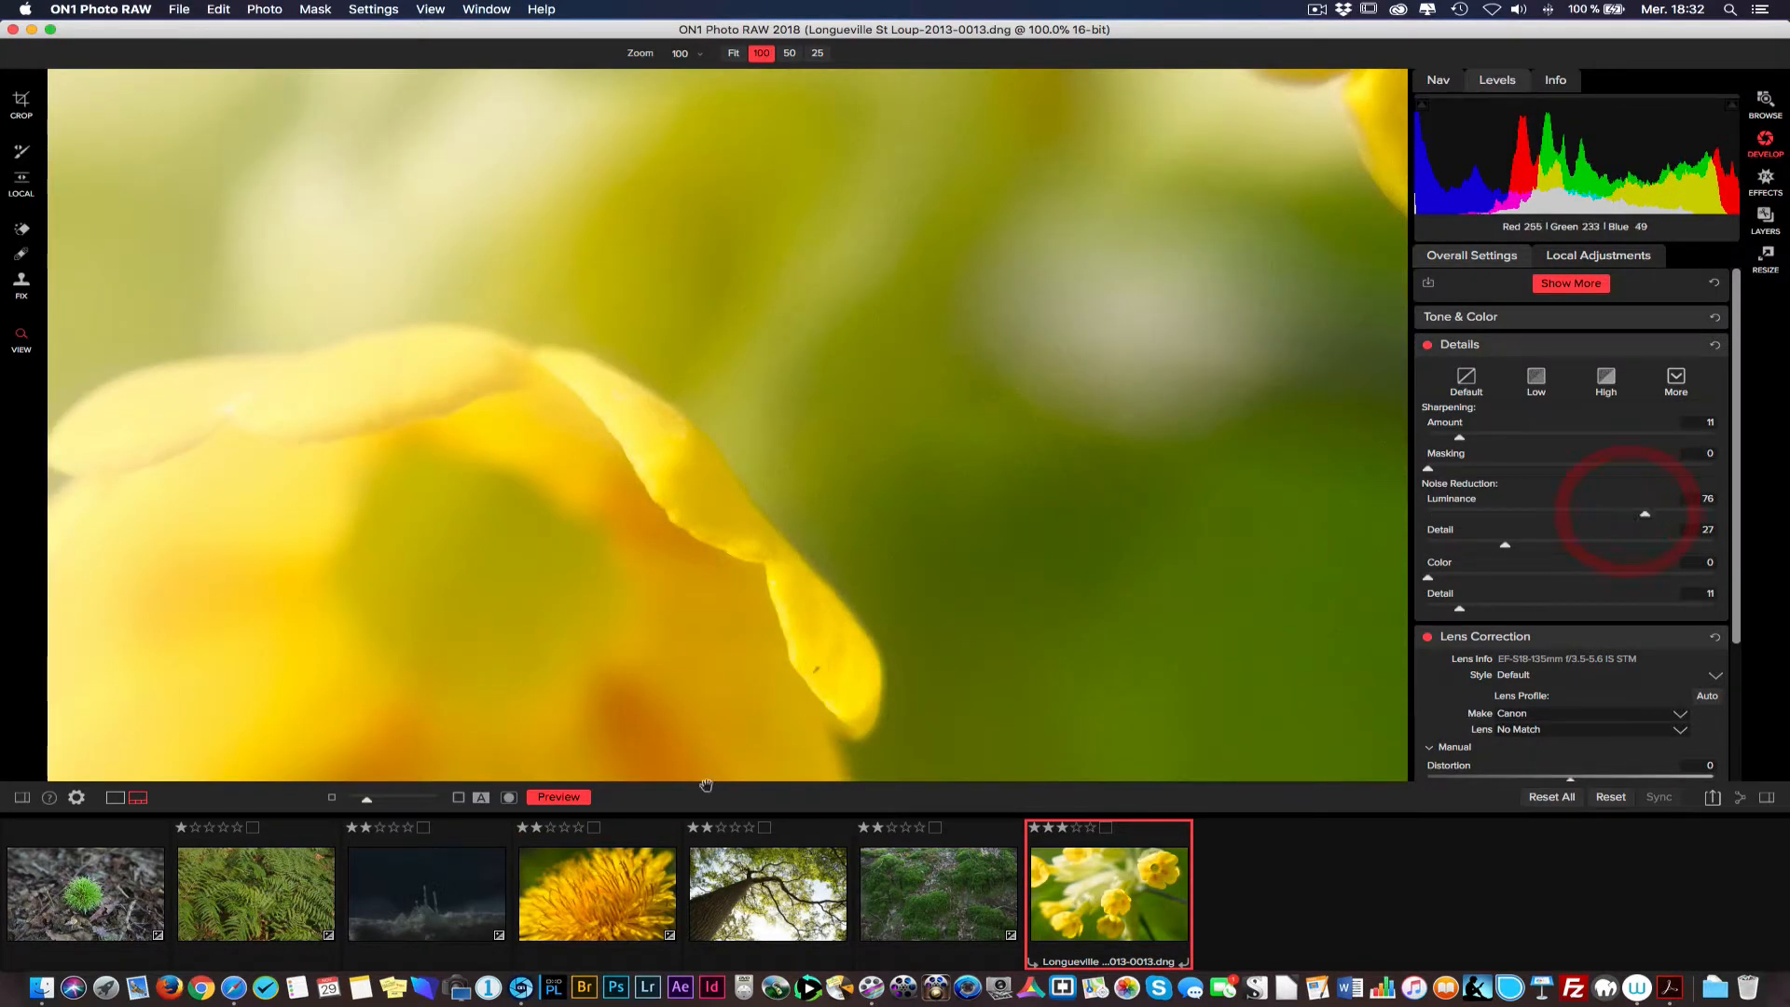
left_click(561, 798)
left_click(561, 798)
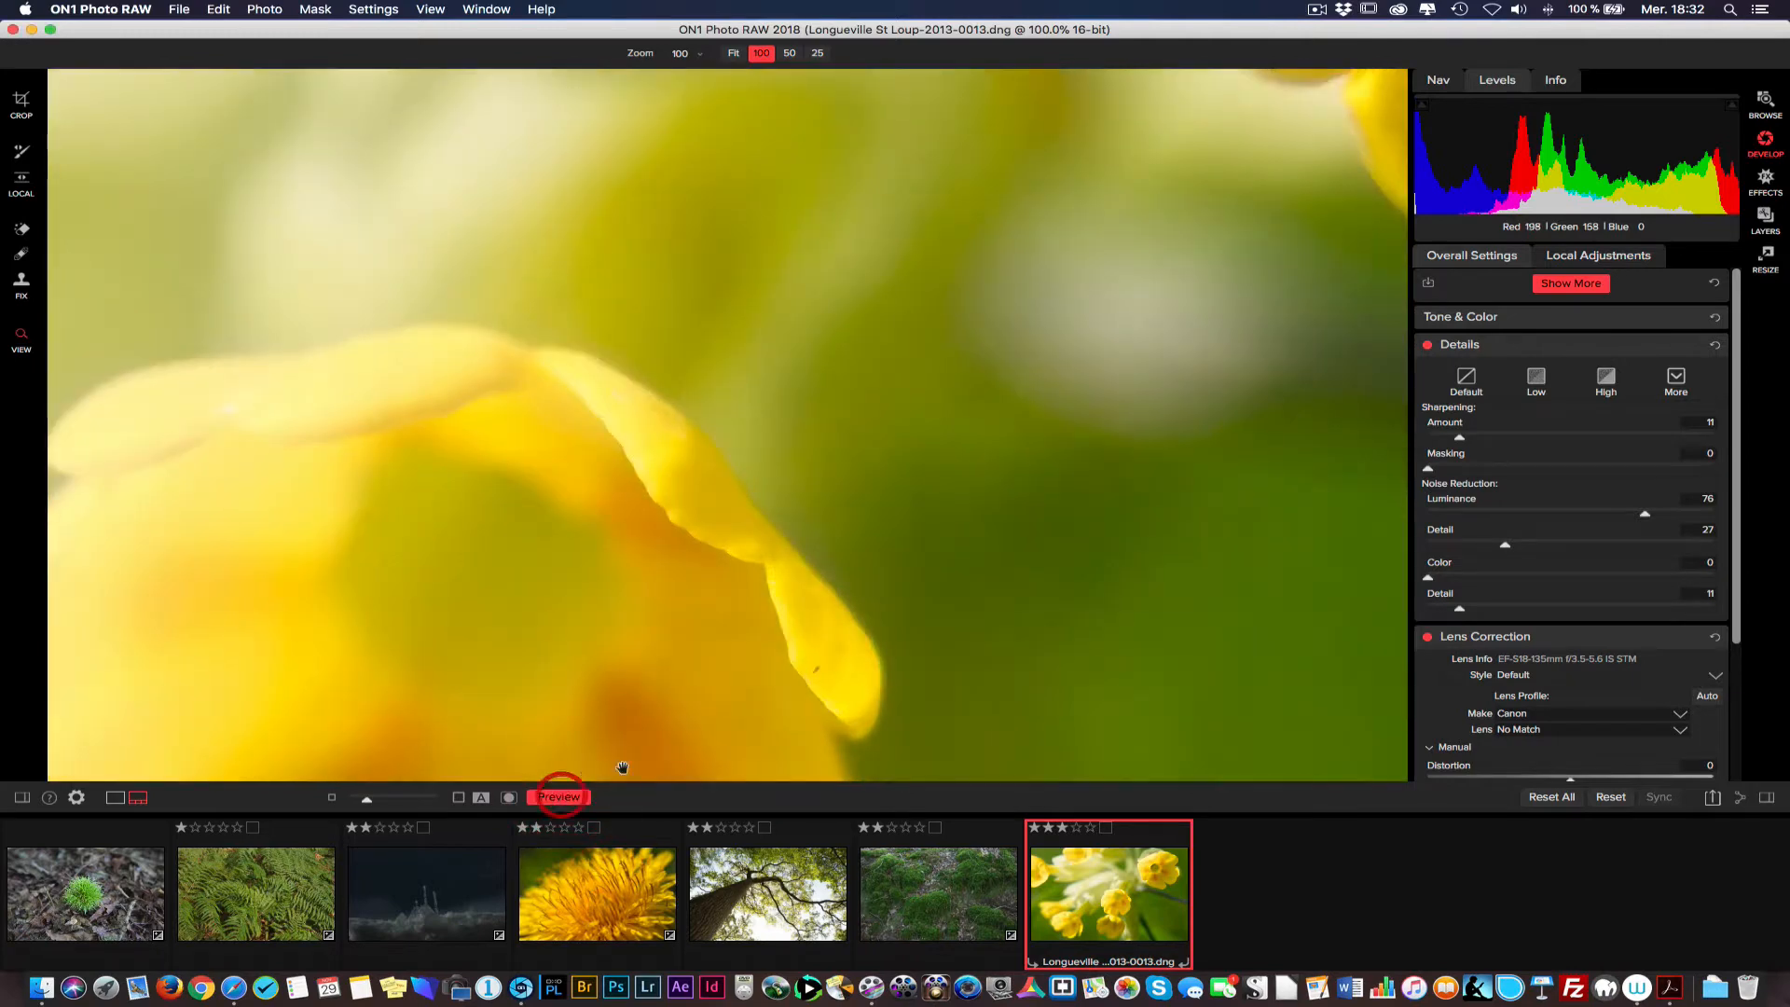
double_click(1436, 503)
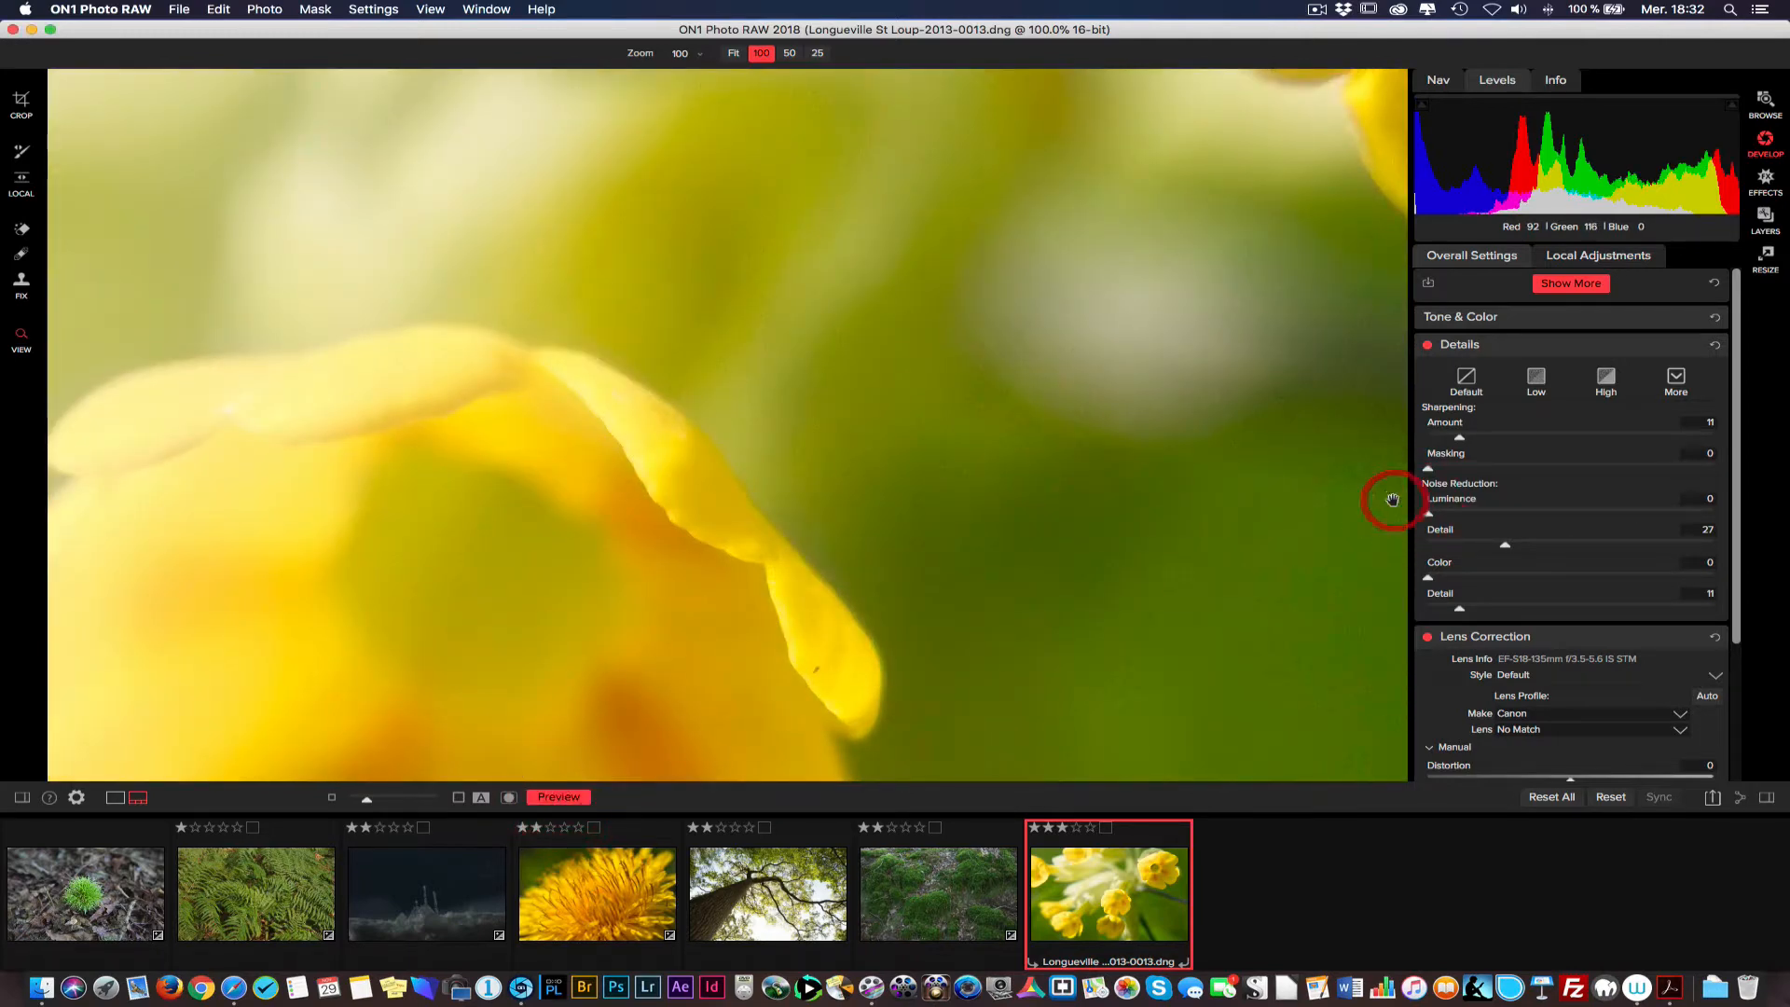
Set the sharpening Amount to 0, preview the Low Details style, apply High and look at the additional styles
left_click_drag(1448, 438, 1351, 420)
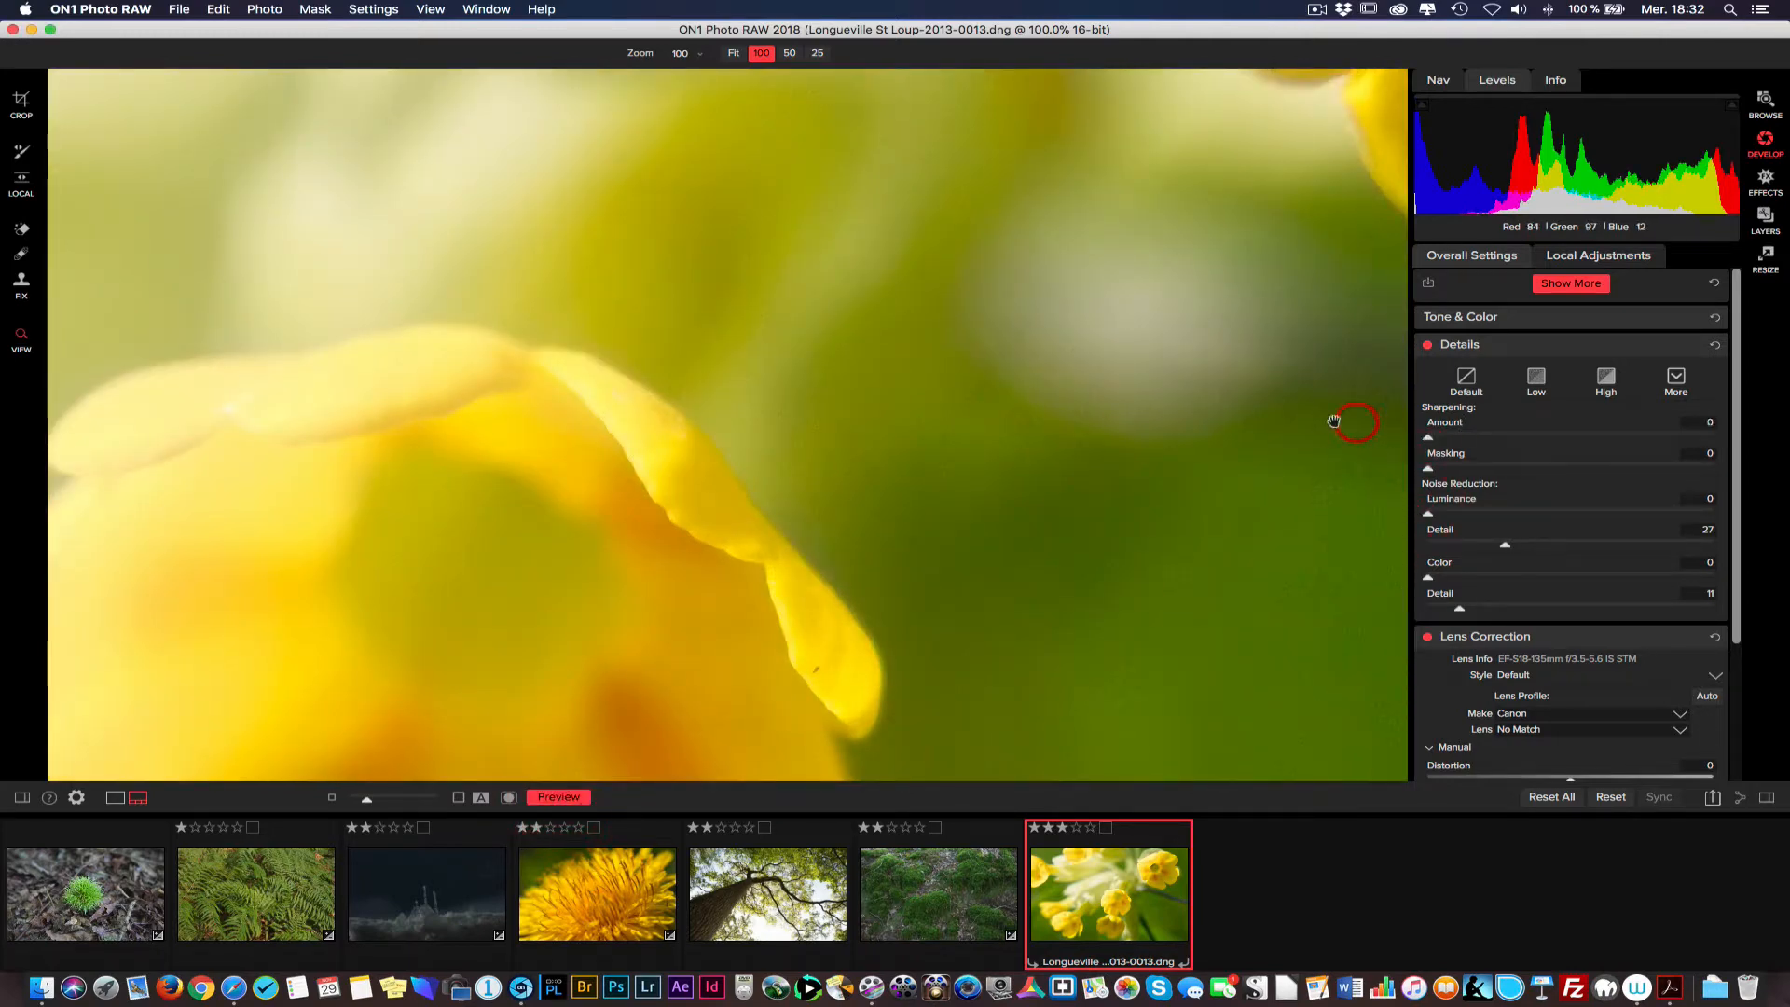
left_click(1536, 382)
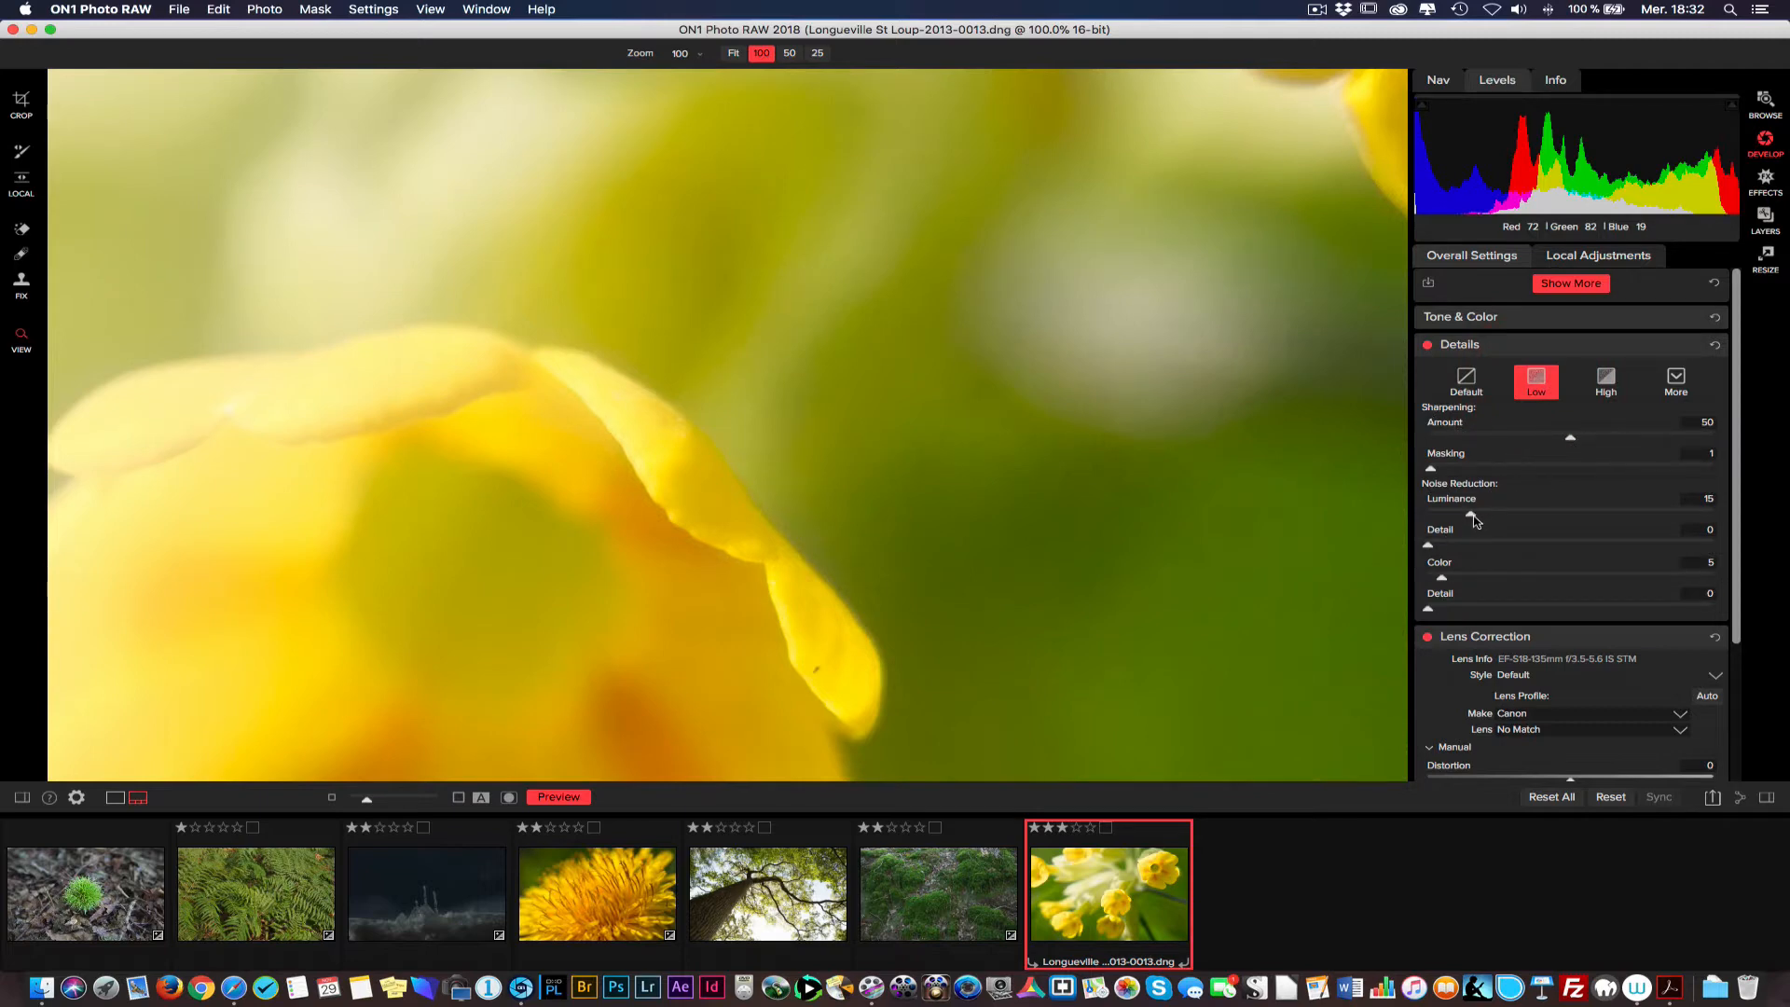
left_click(1605, 380)
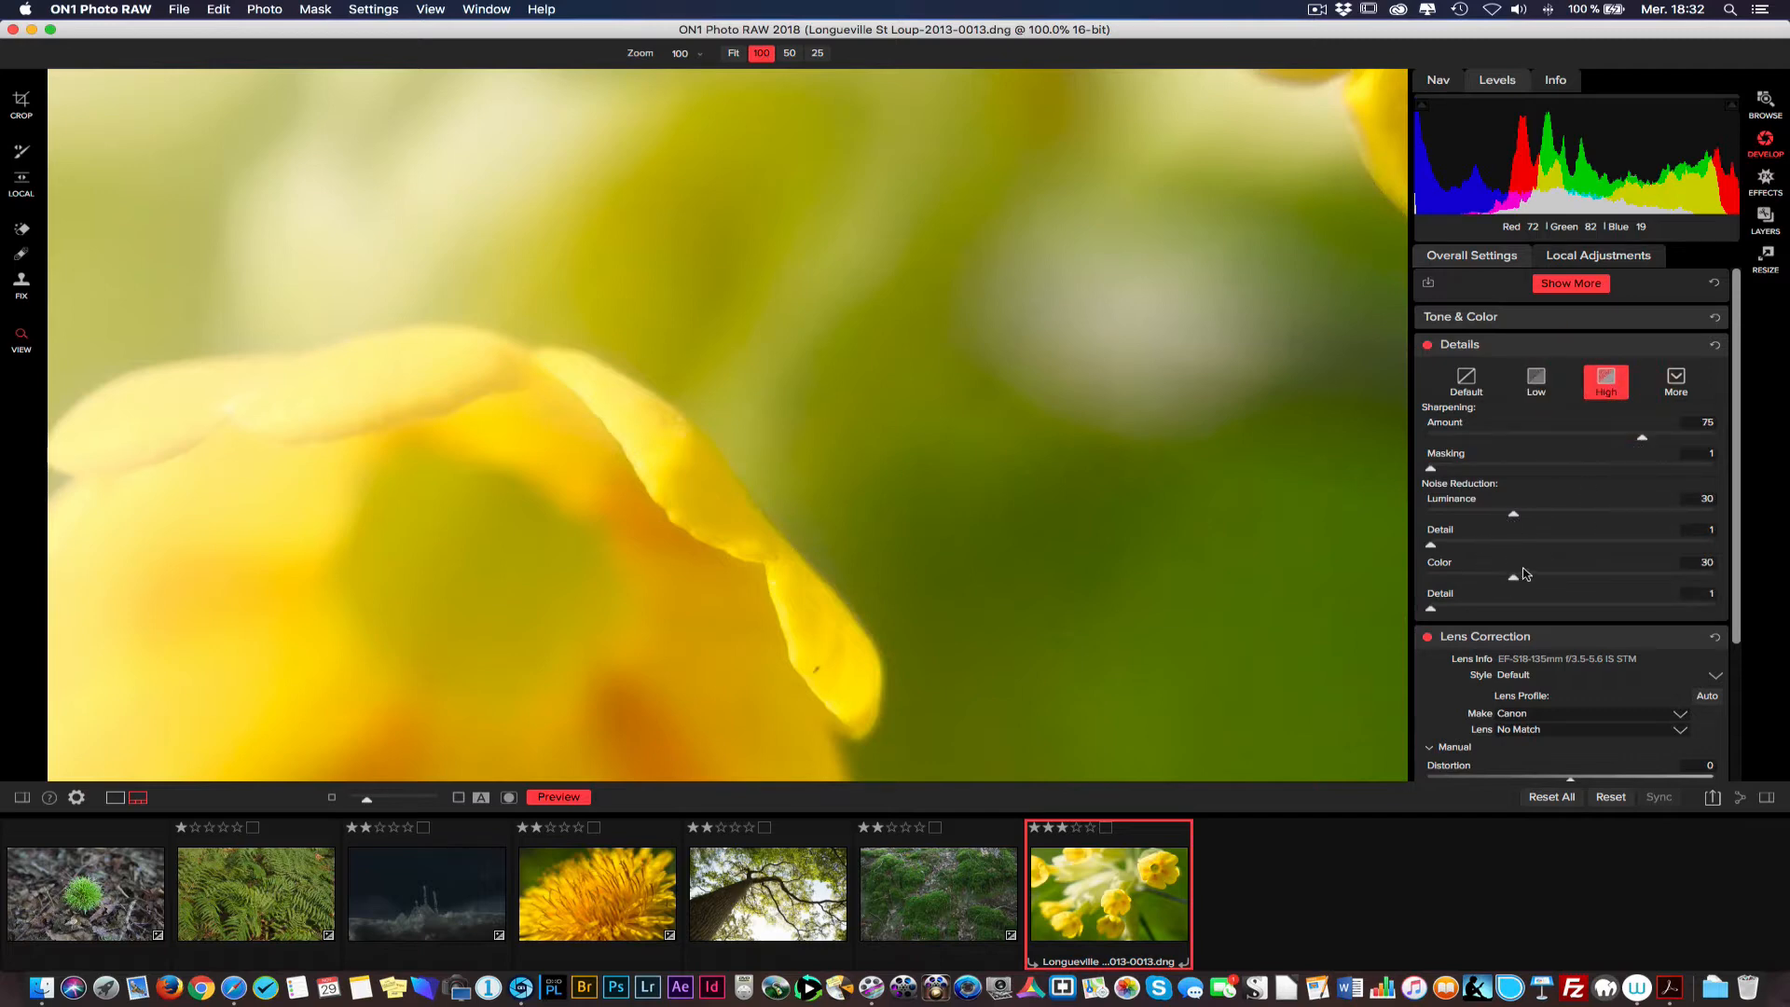
left_click(1678, 378)
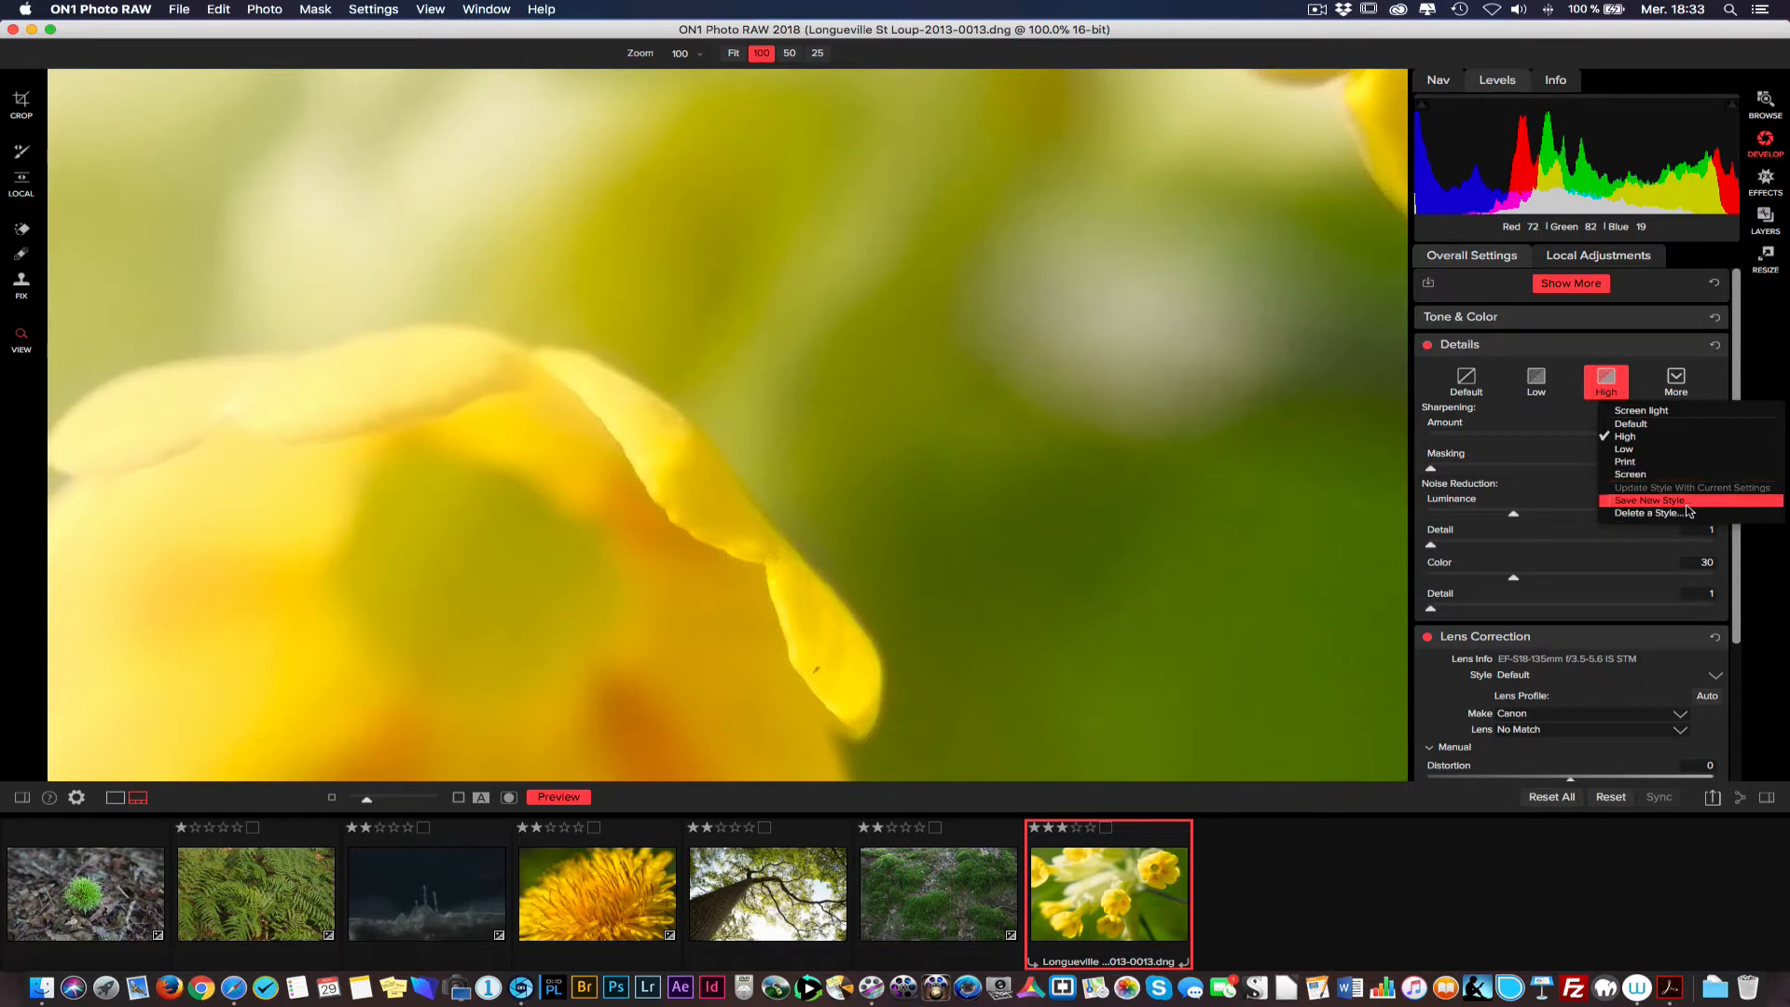
left_click(1456, 474)
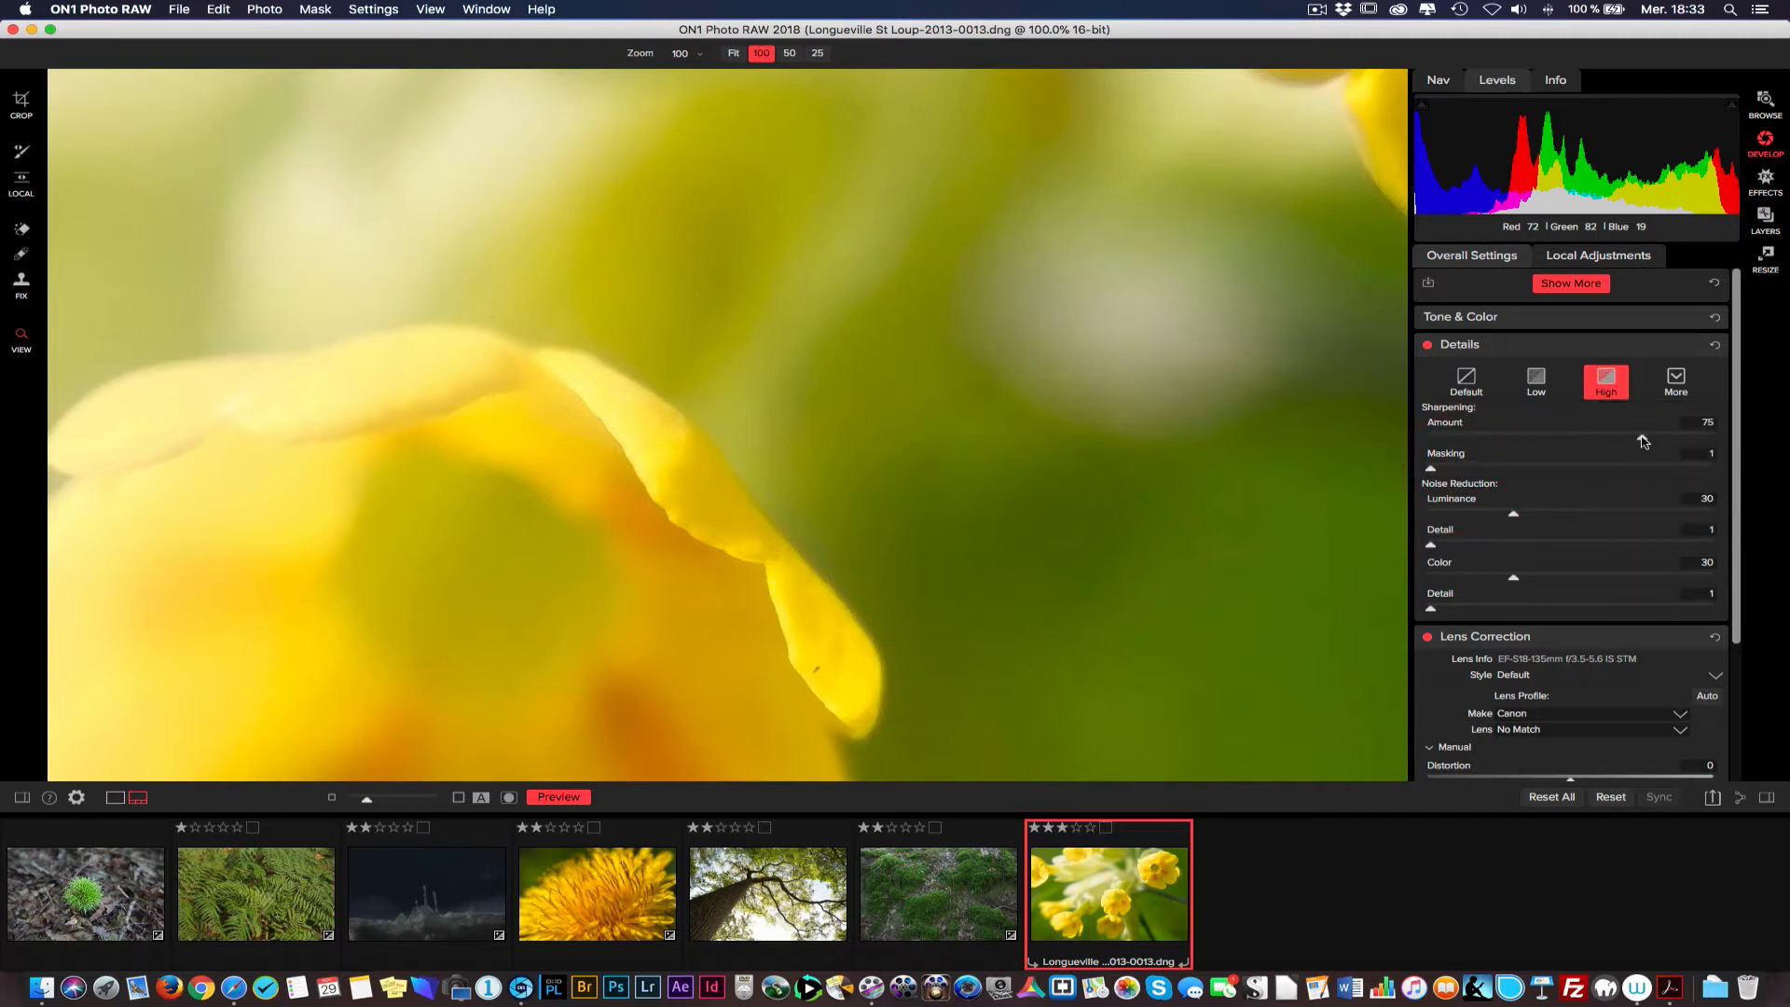
Adjust the High style to sharpening Amount 52, Masking 15, Luminance Detail 21 and Color Detail 24
left_click_drag(1643, 441, 1580, 439)
left_click_drag(1431, 469, 1461, 473)
left_click_drag(1440, 546, 1488, 539)
left_click_drag(1432, 608, 1493, 611)
Save the current Details settings as a new style named "Preset video ON1"
left_click(1676, 378)
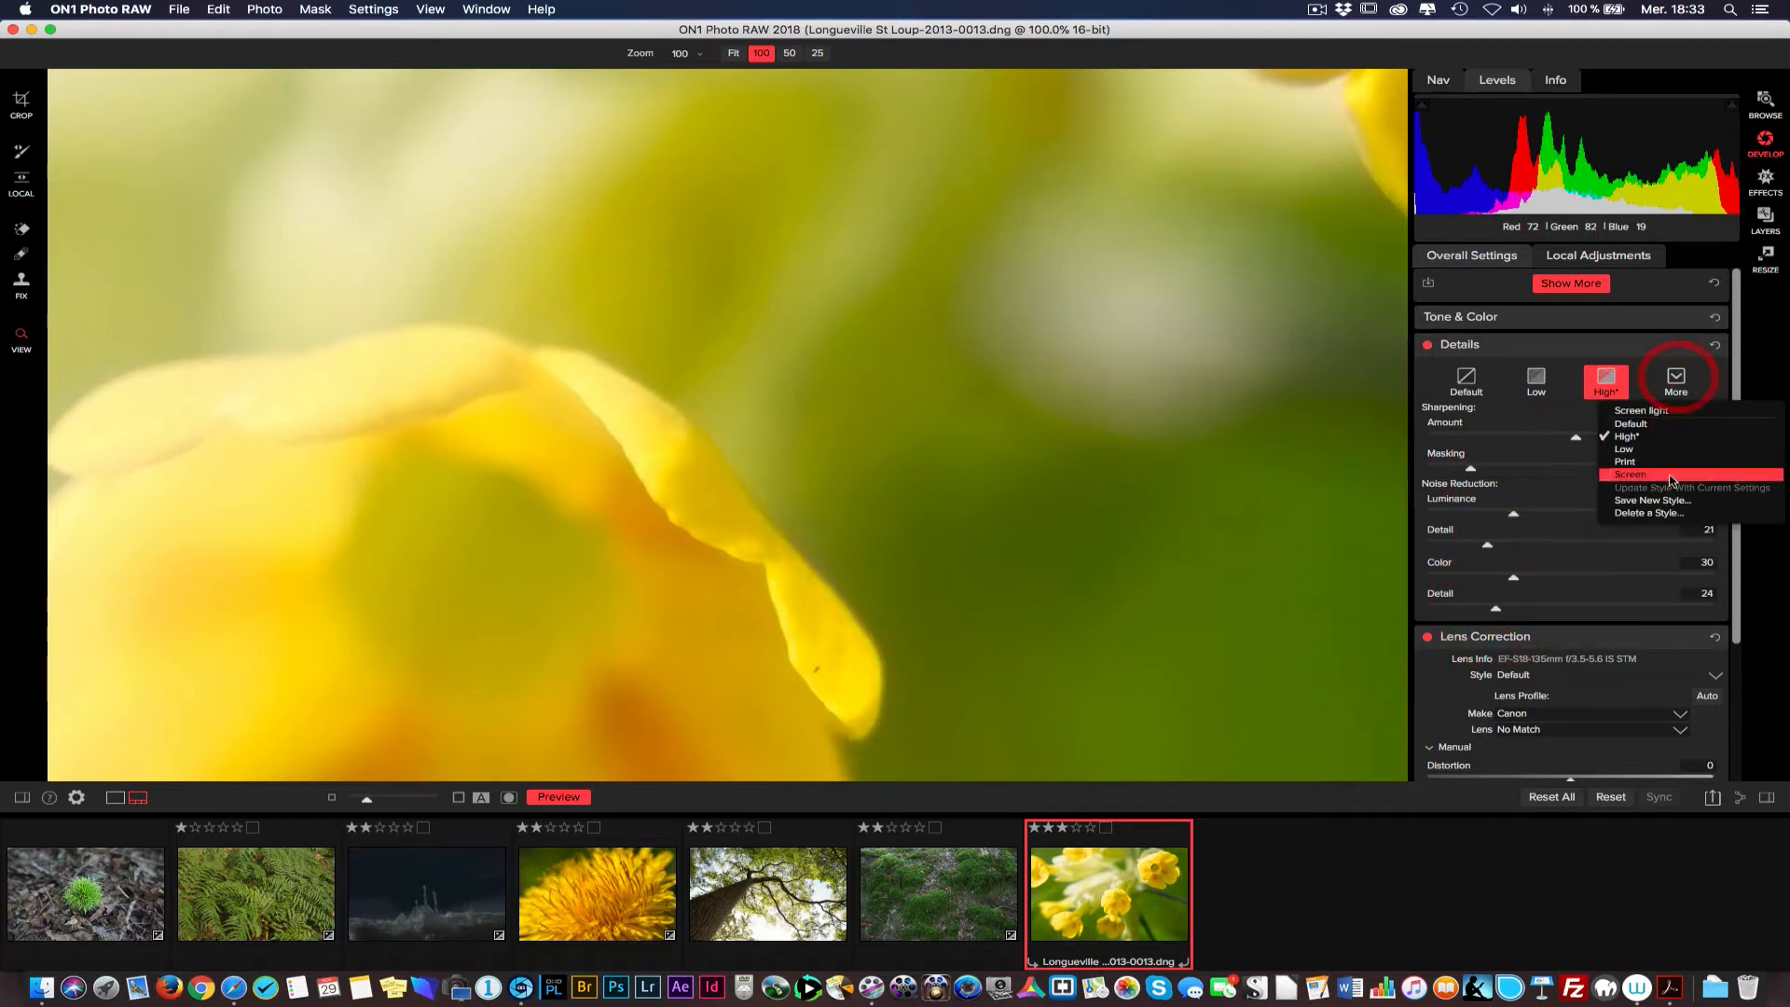
left_click(1652, 500)
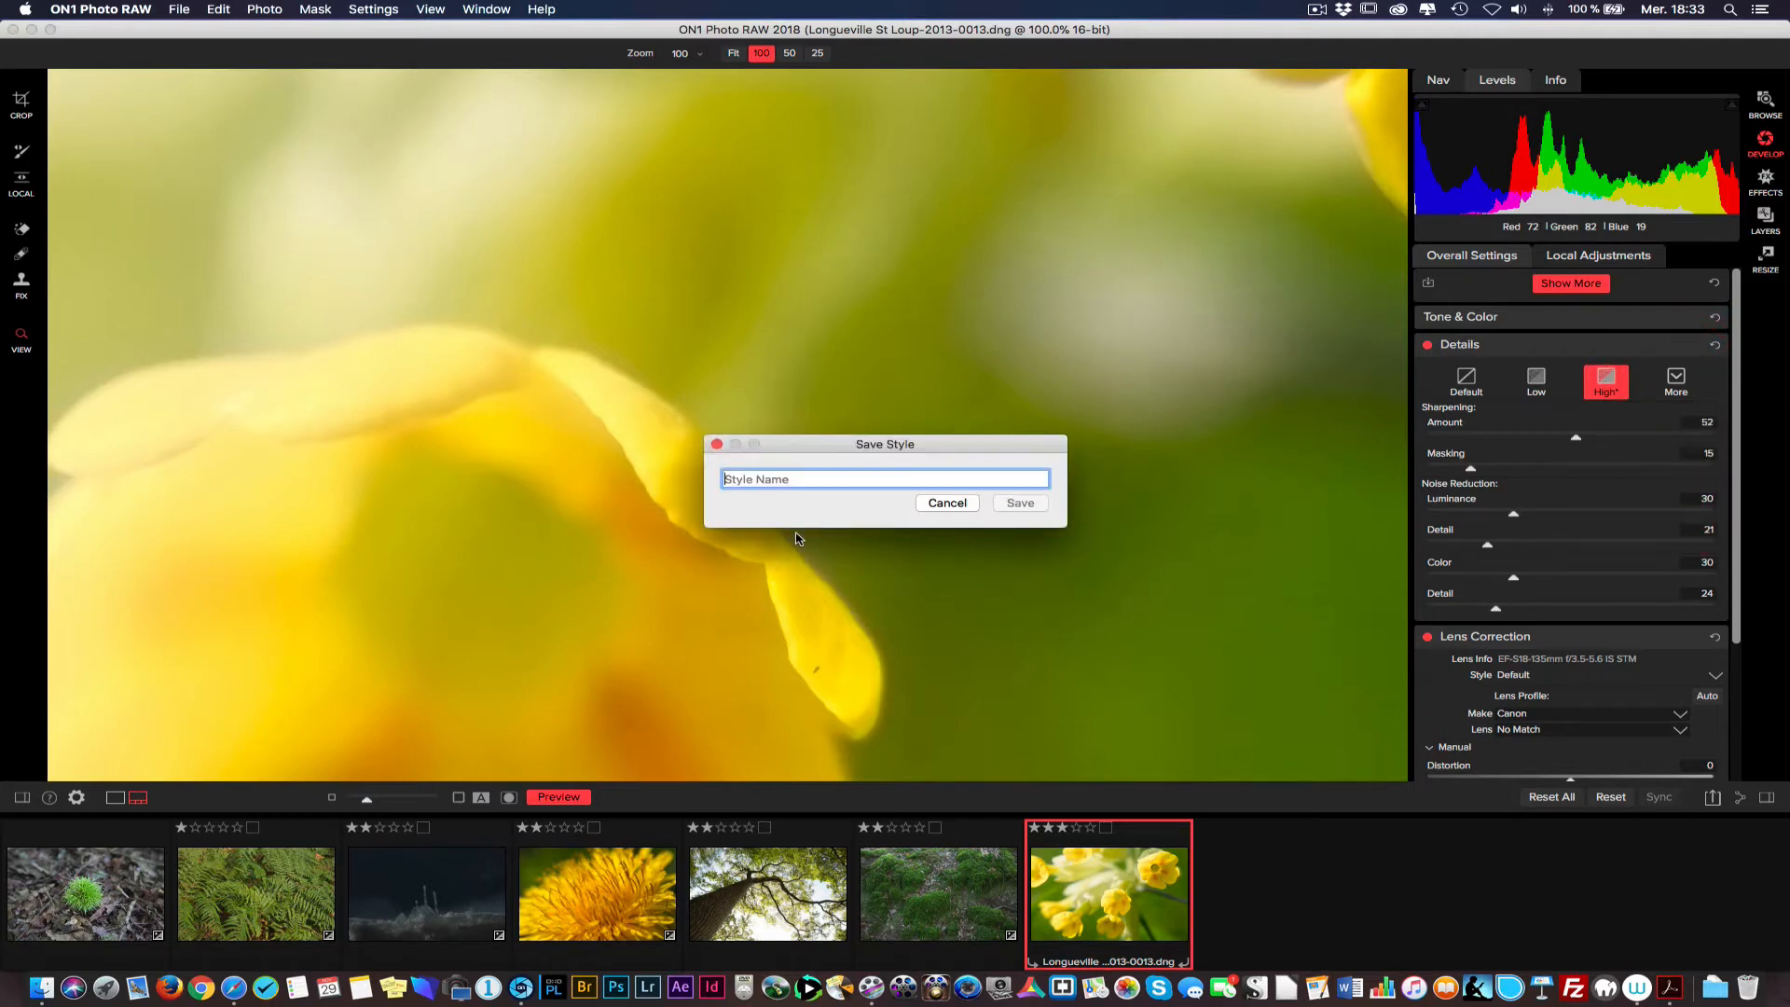
type("Présent")
key("BackSpace")
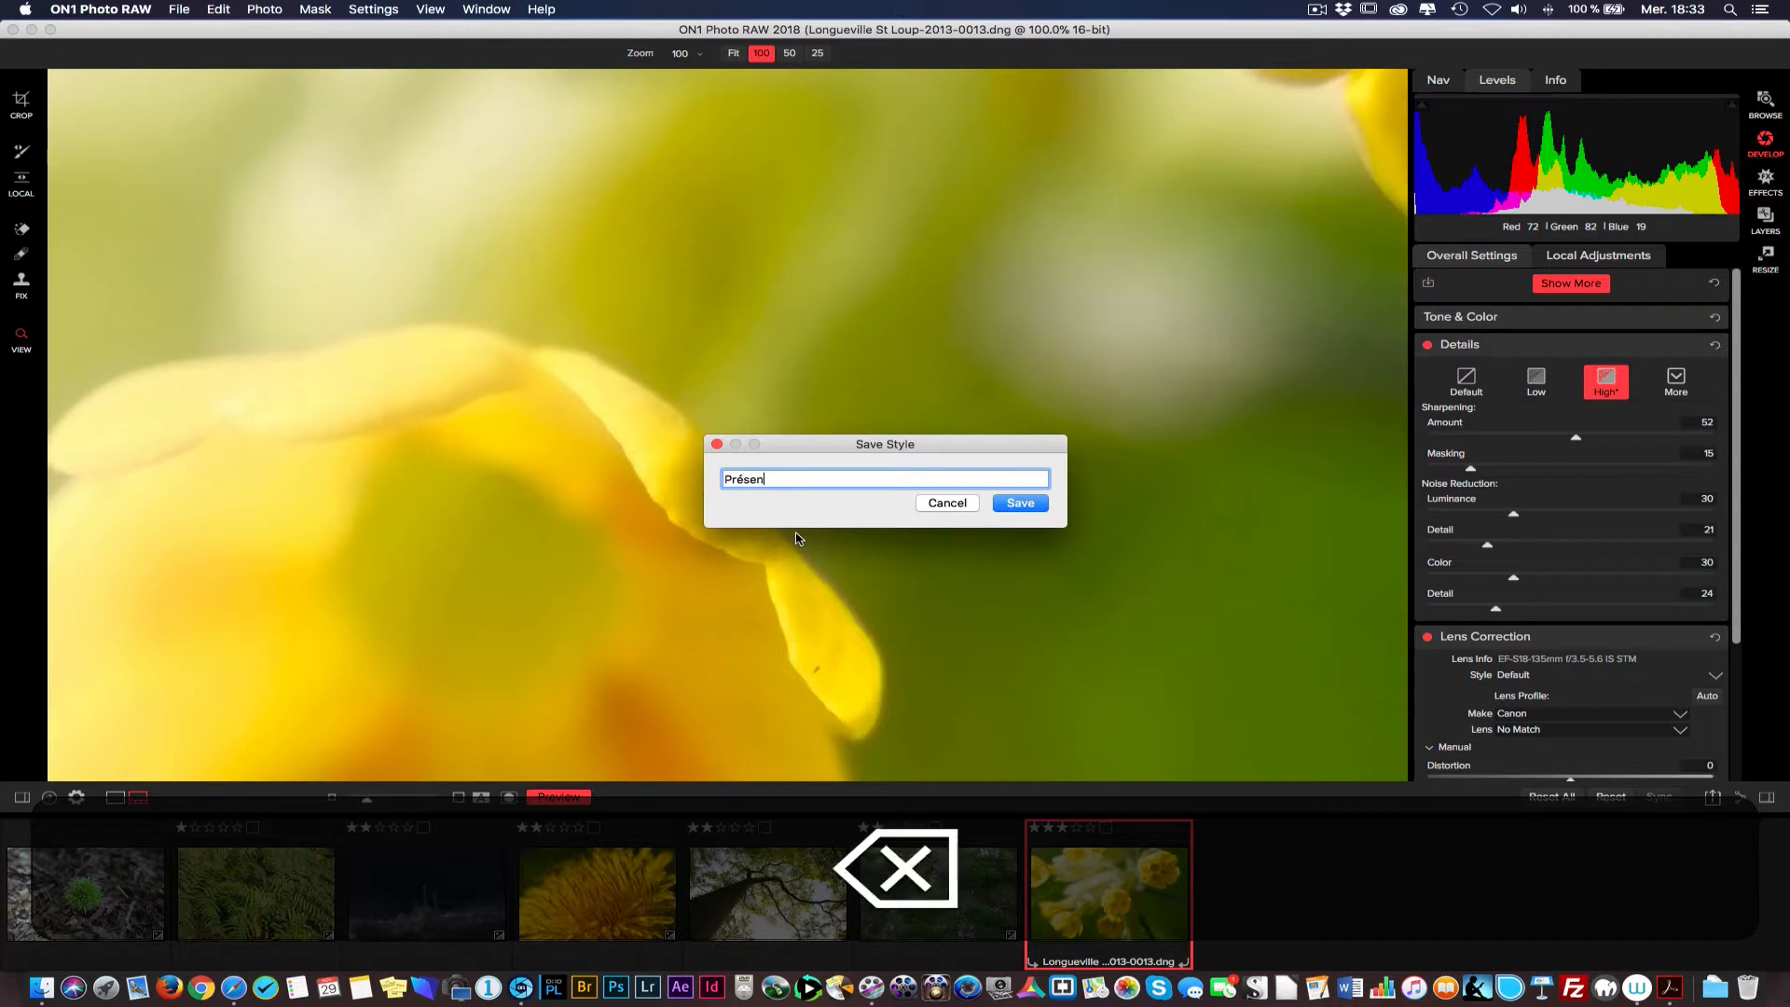
key("BackSpace")
type("eset ")
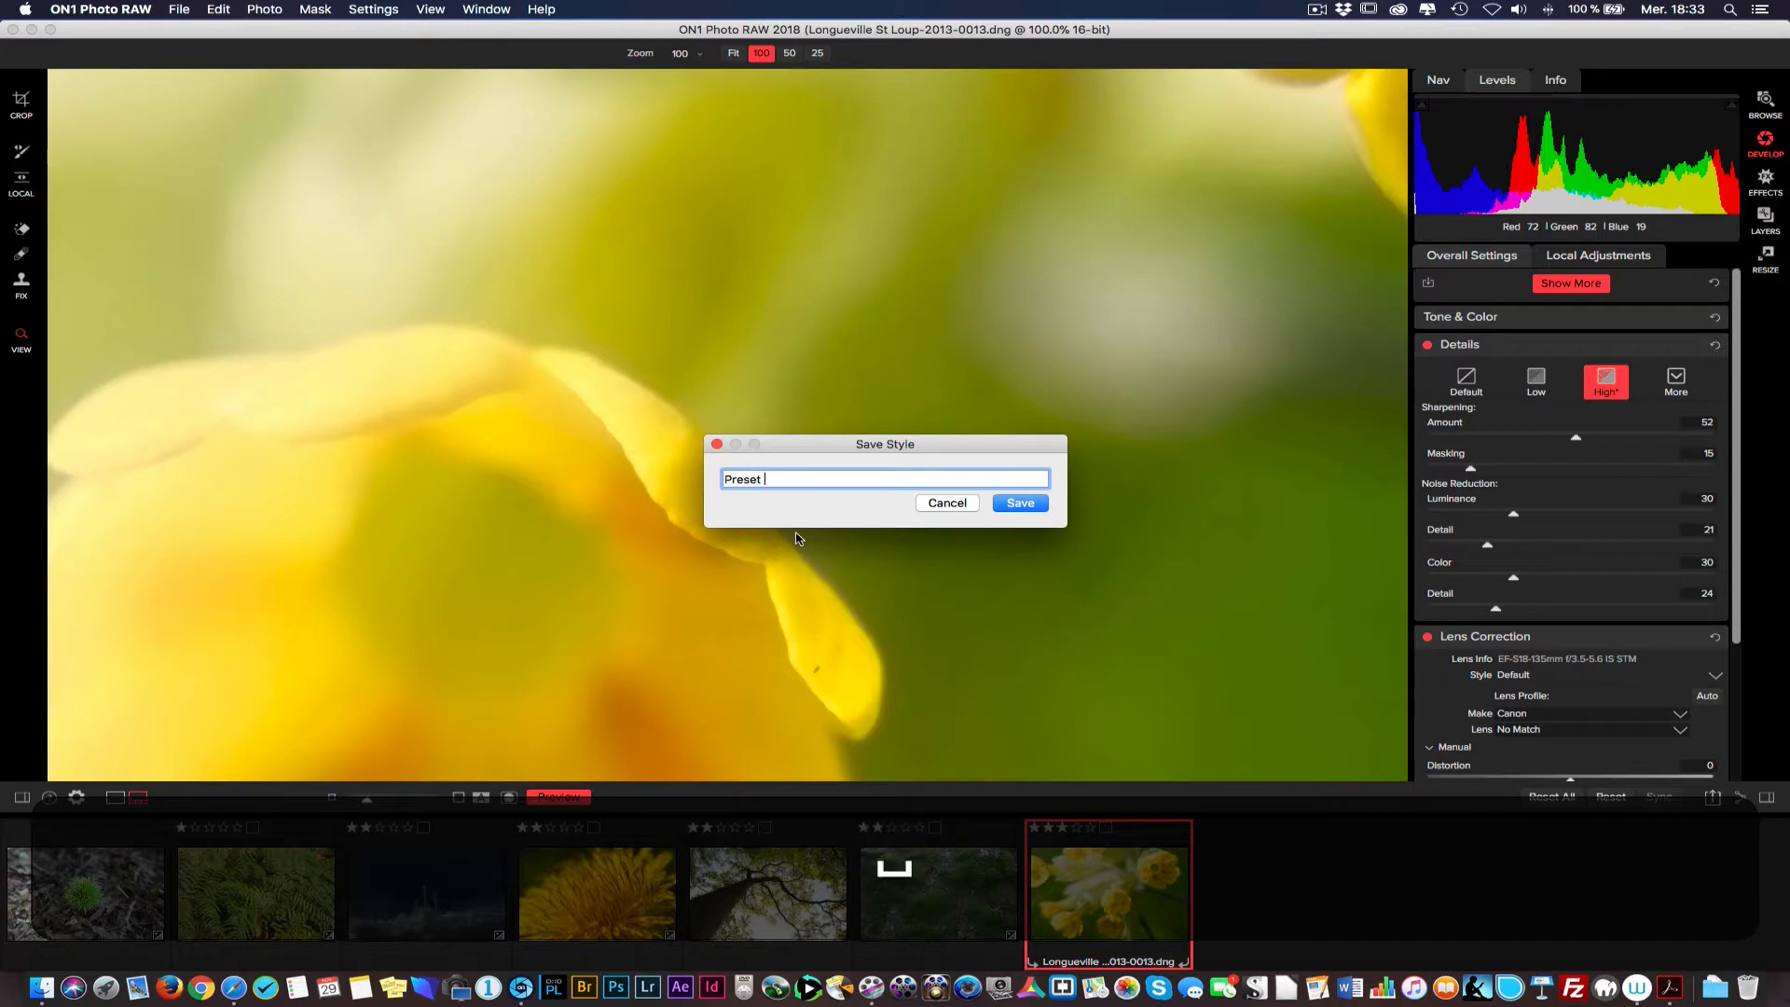
type("video ON1")
key("shift+Return")
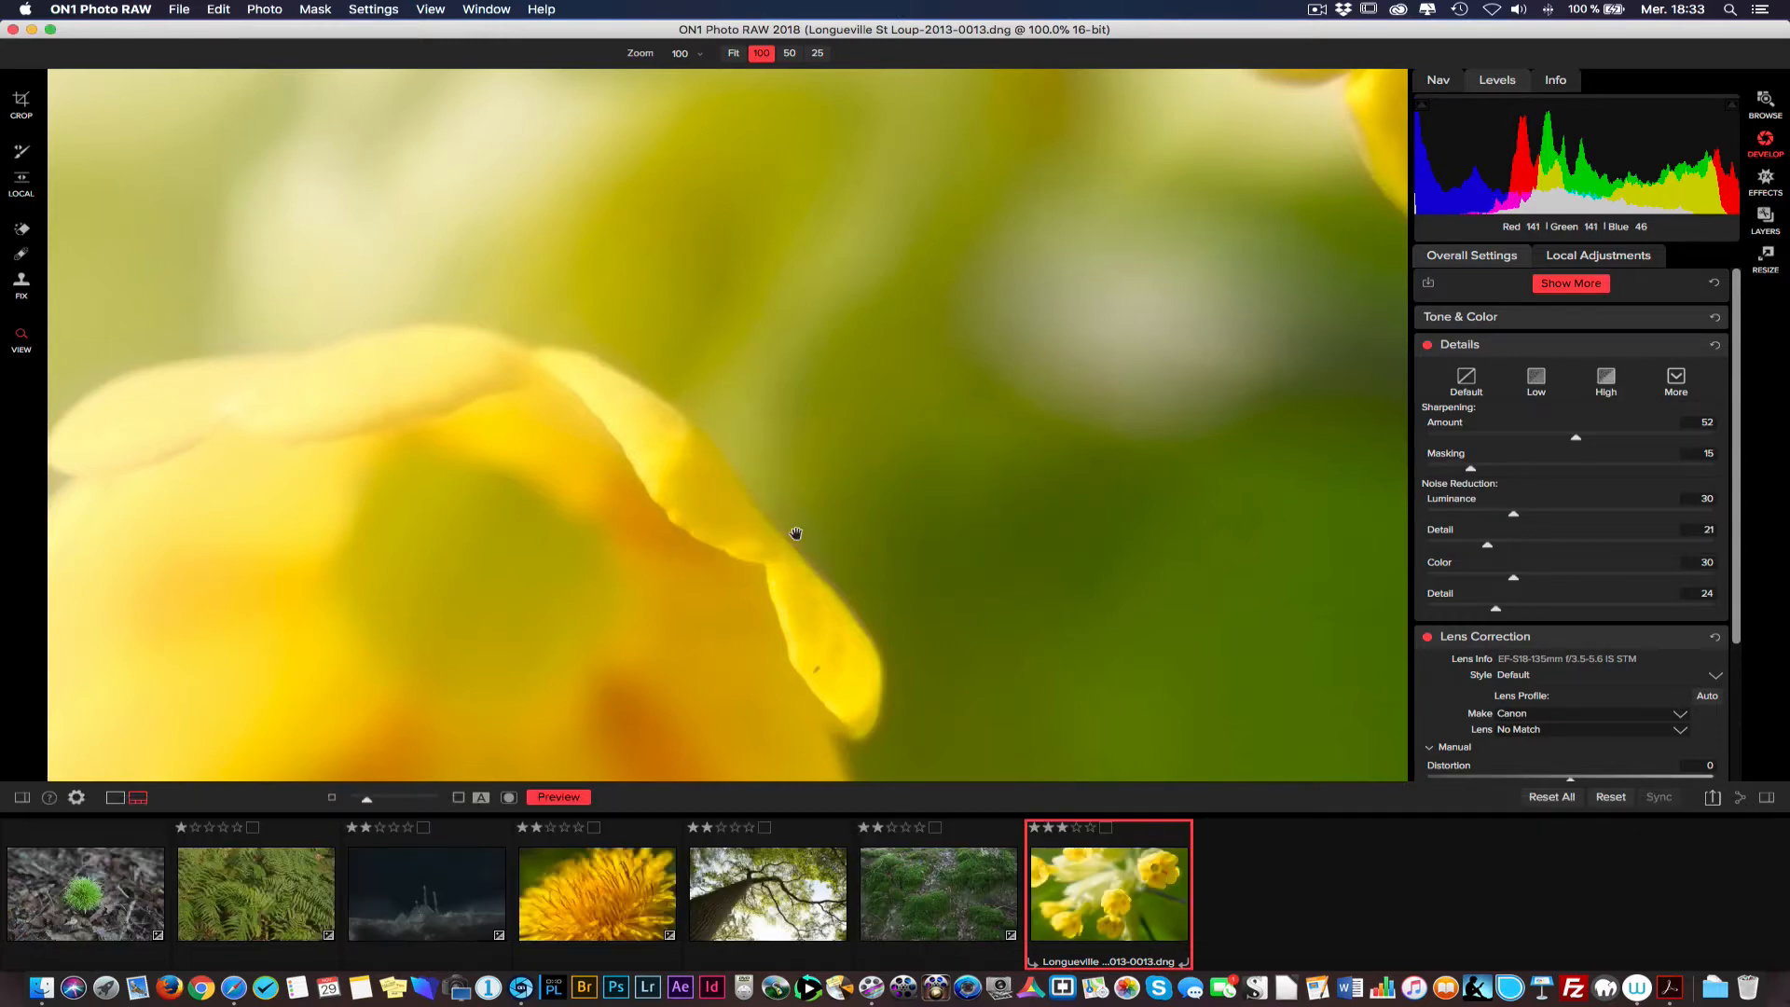
Return Details to the Default style and apply the saved "Preset video ON1" style
left_click(1467, 379)
left_click(1677, 381)
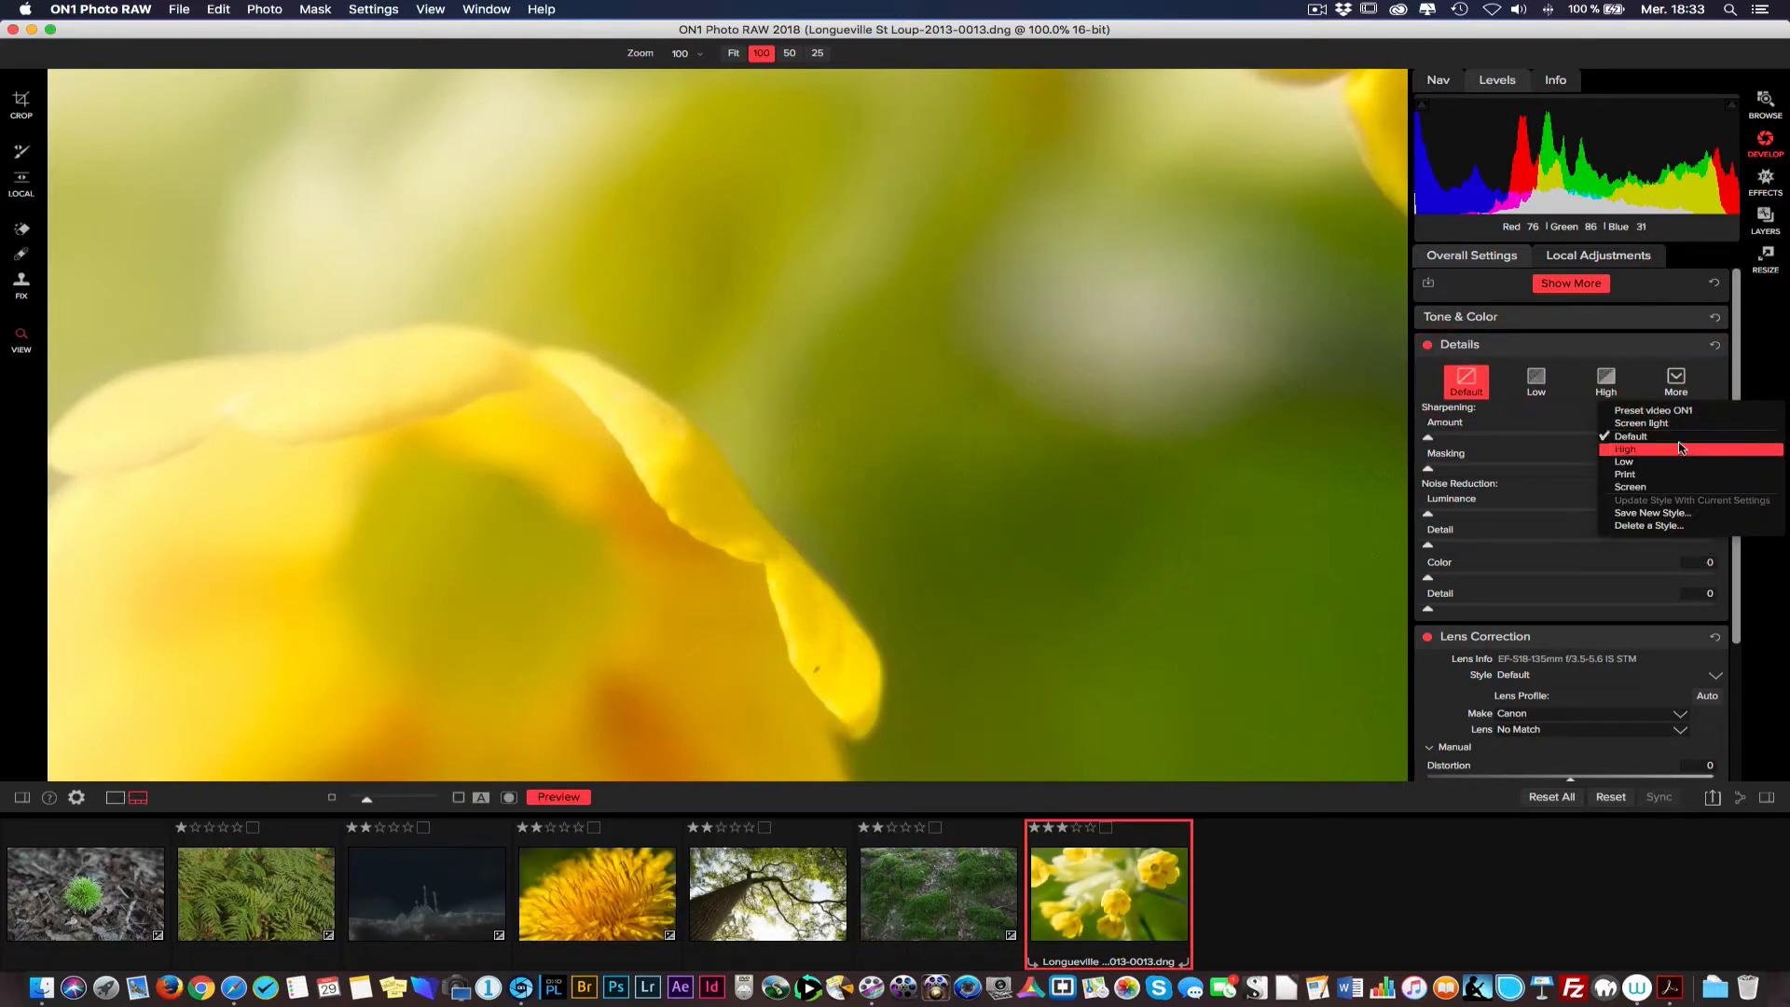
left_click(1683, 413)
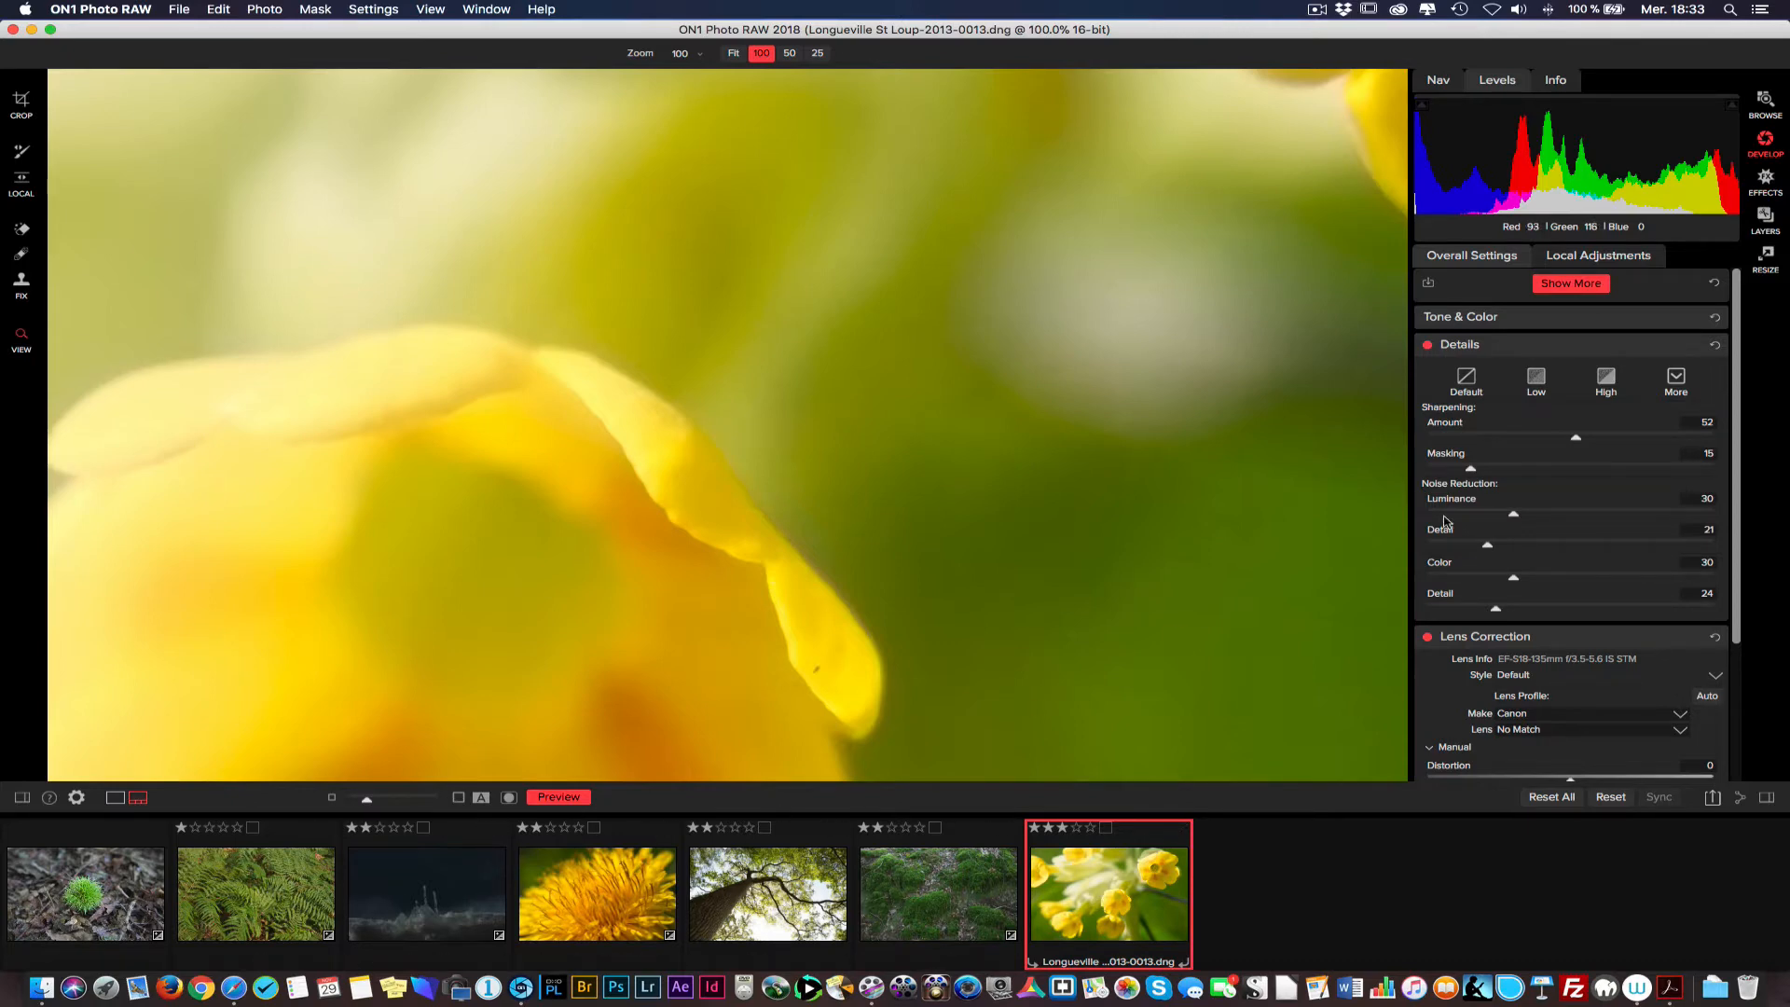
Collapse the Details section and look over the Lens Correction settings and the available lens profiles
scroll(1469, 525, "down", 5)
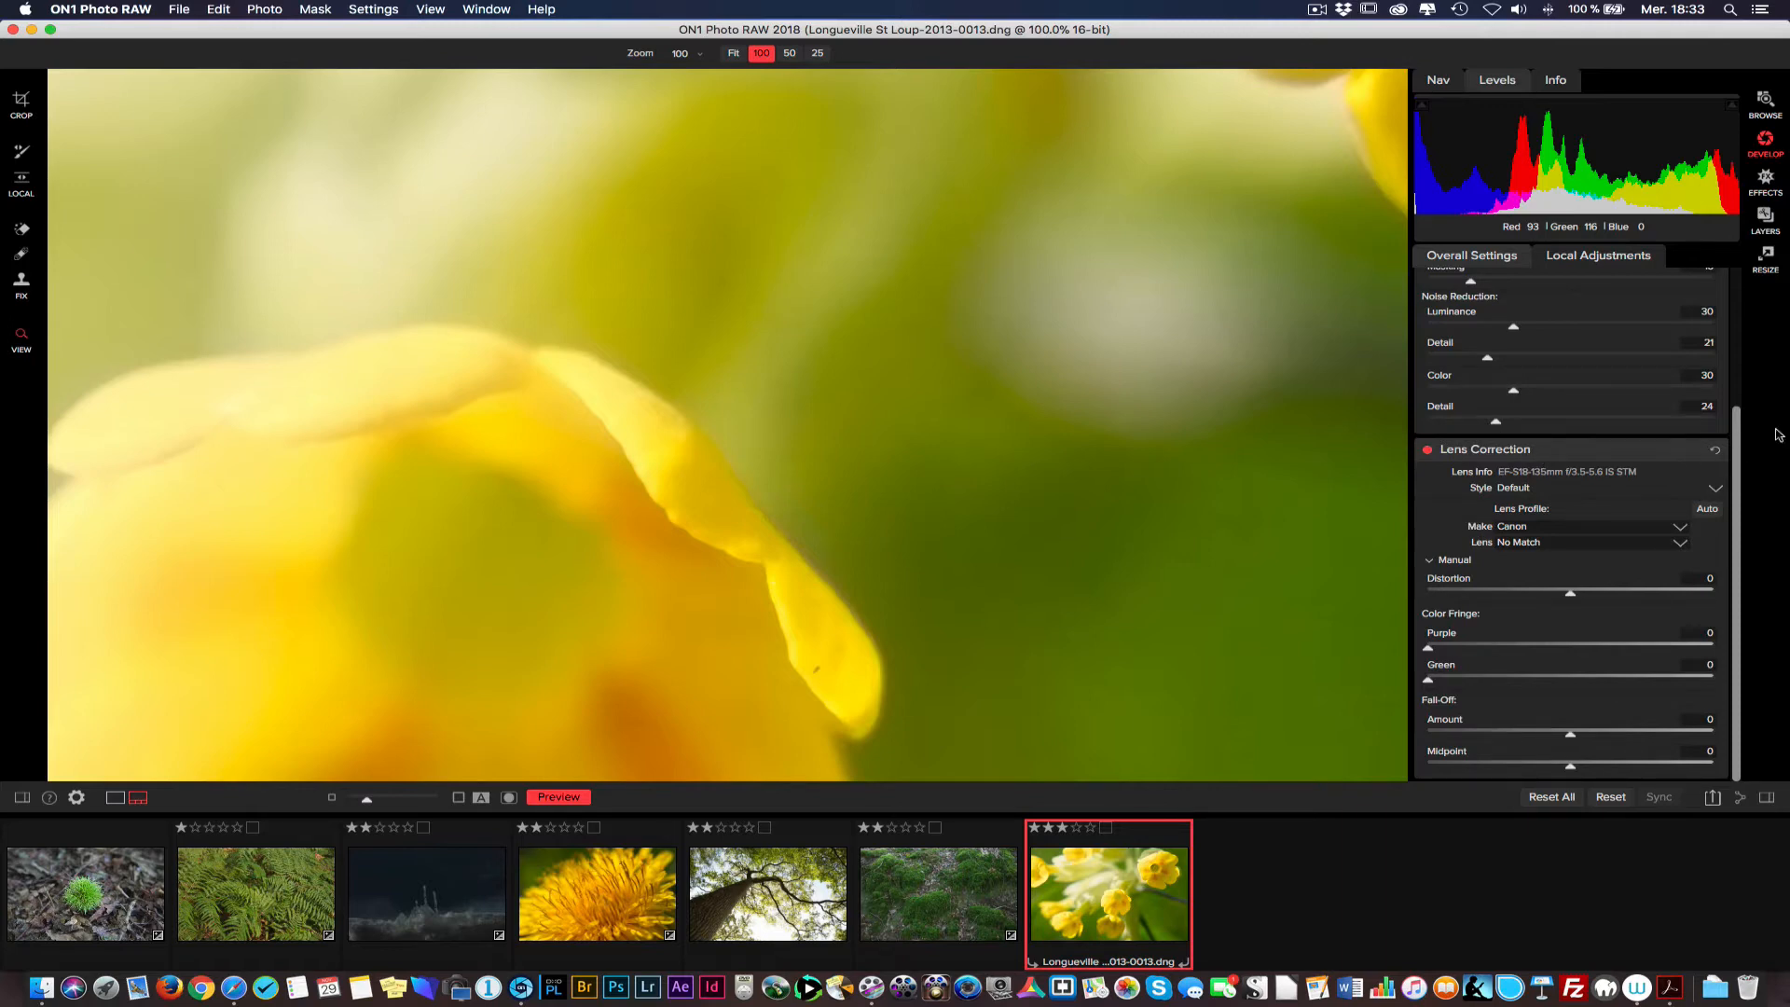
left_click_drag(1734, 428, 1732, 313)
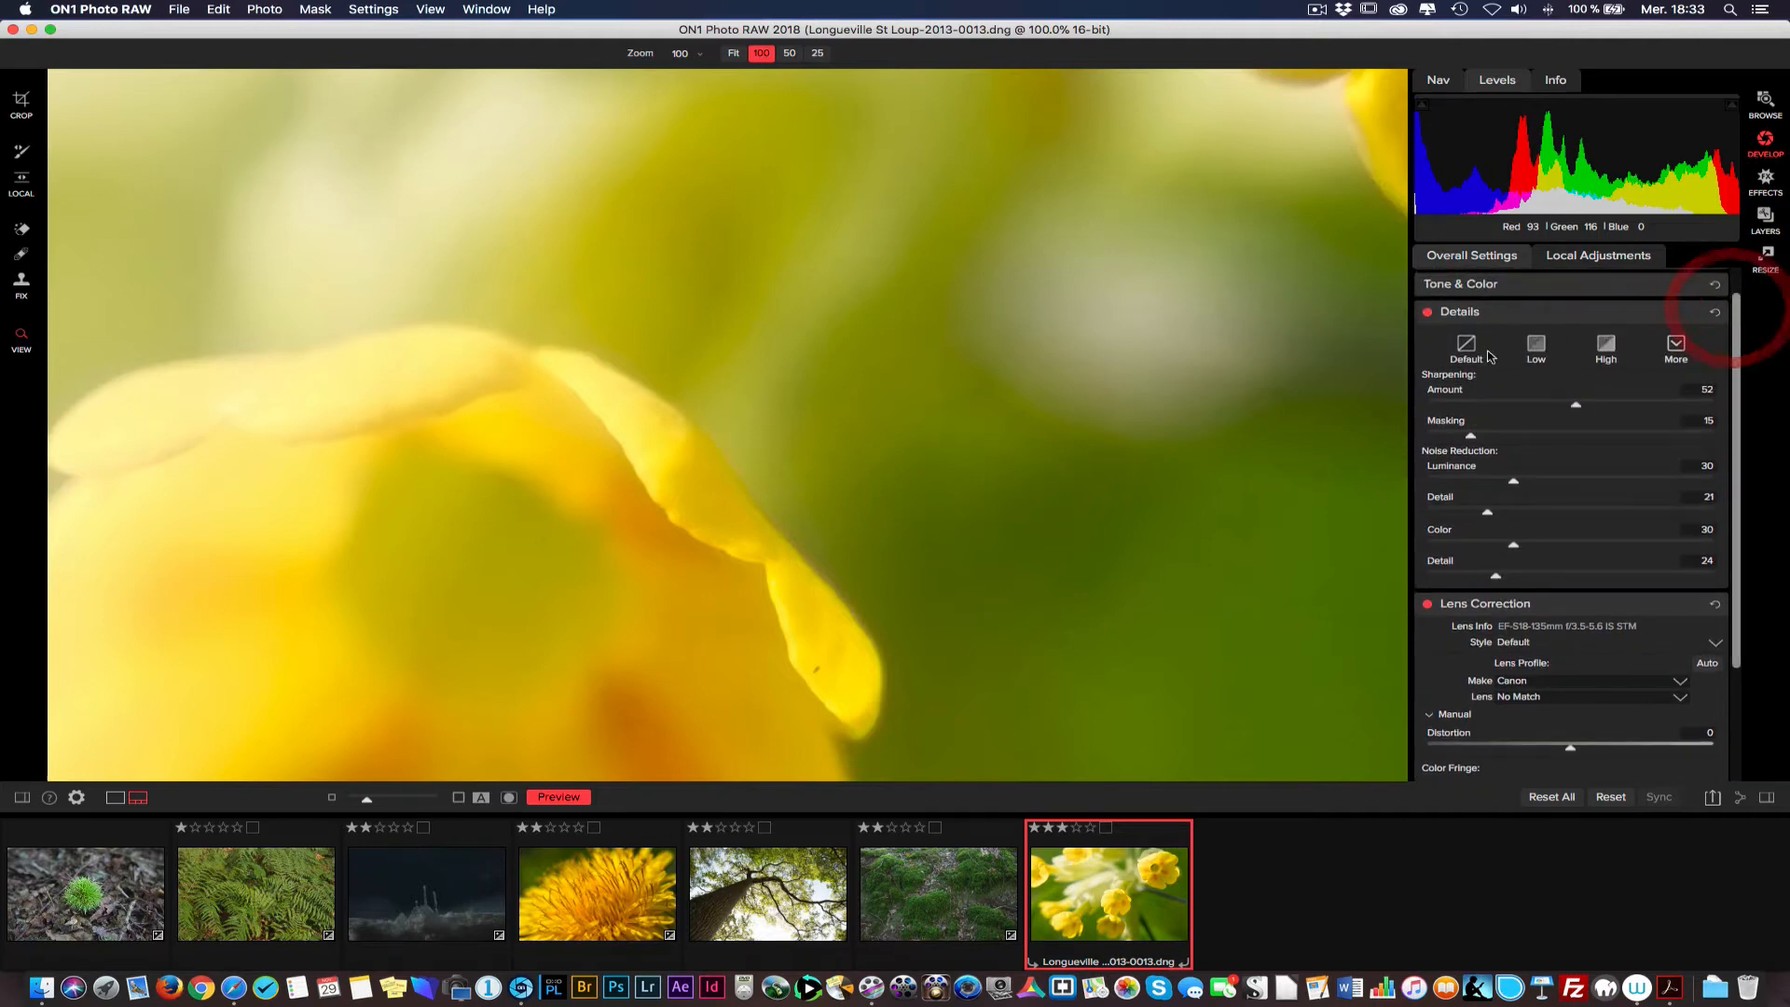
left_click(1690, 314)
left_click(1519, 464)
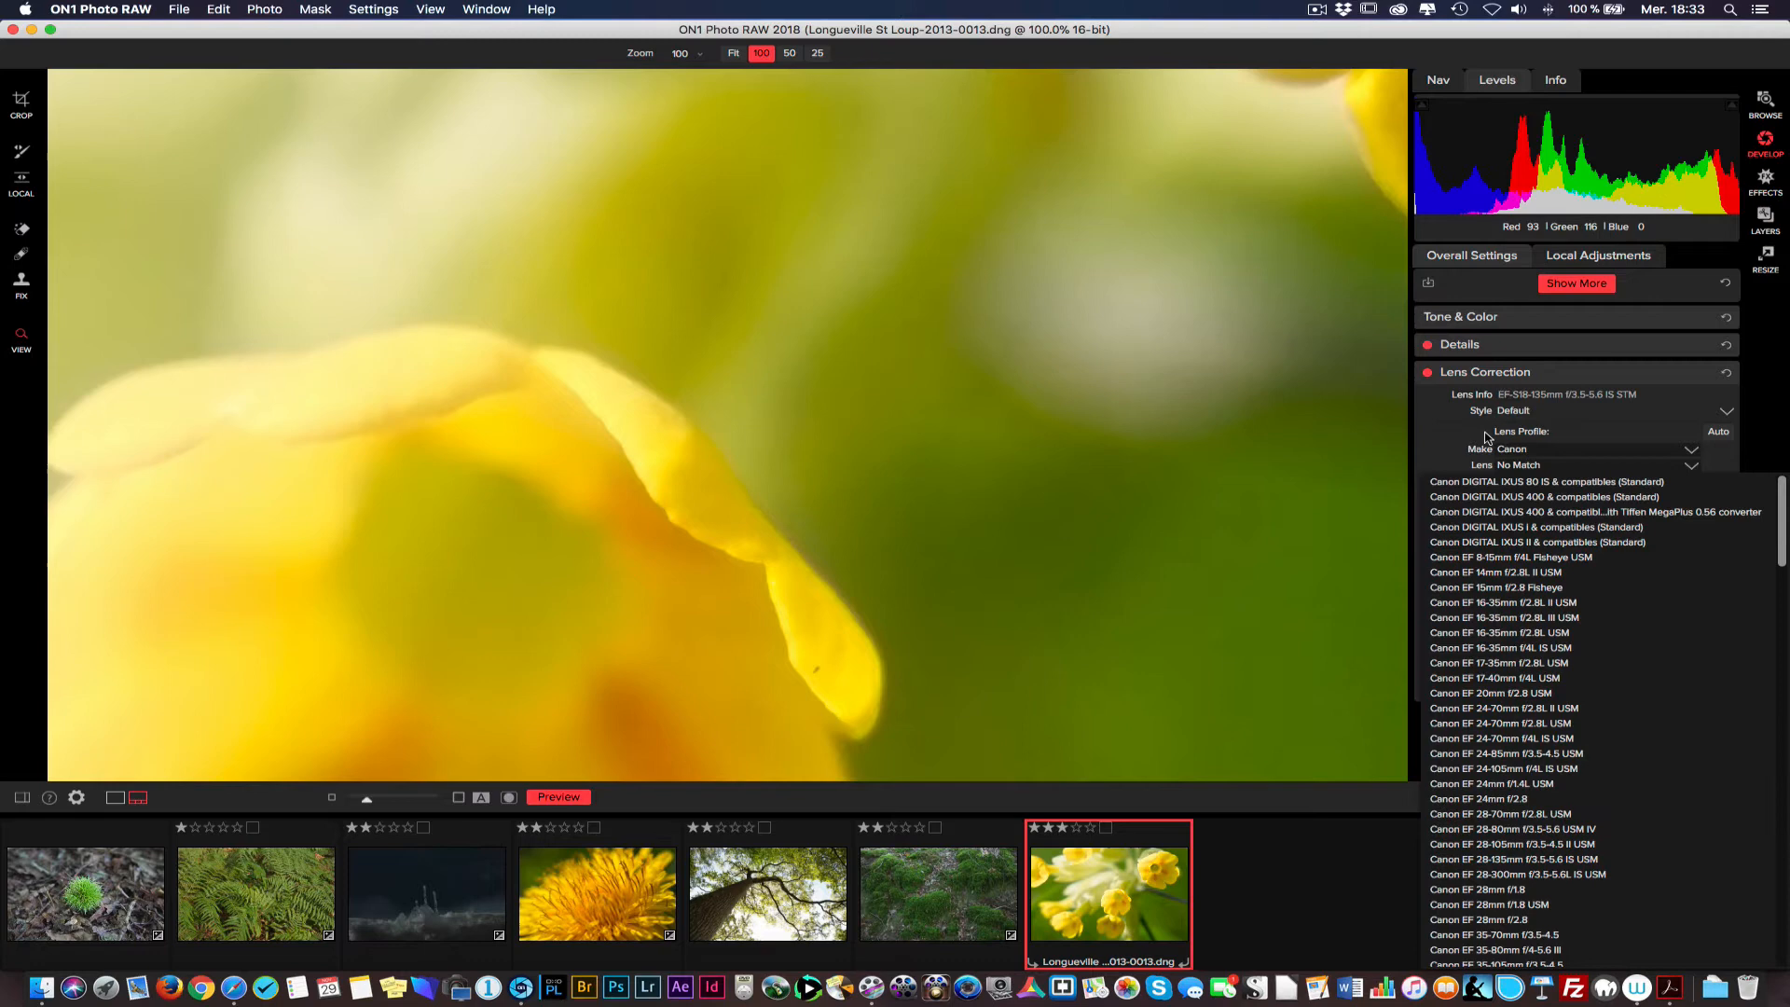
left_click(1641, 407)
left_click(1436, 439)
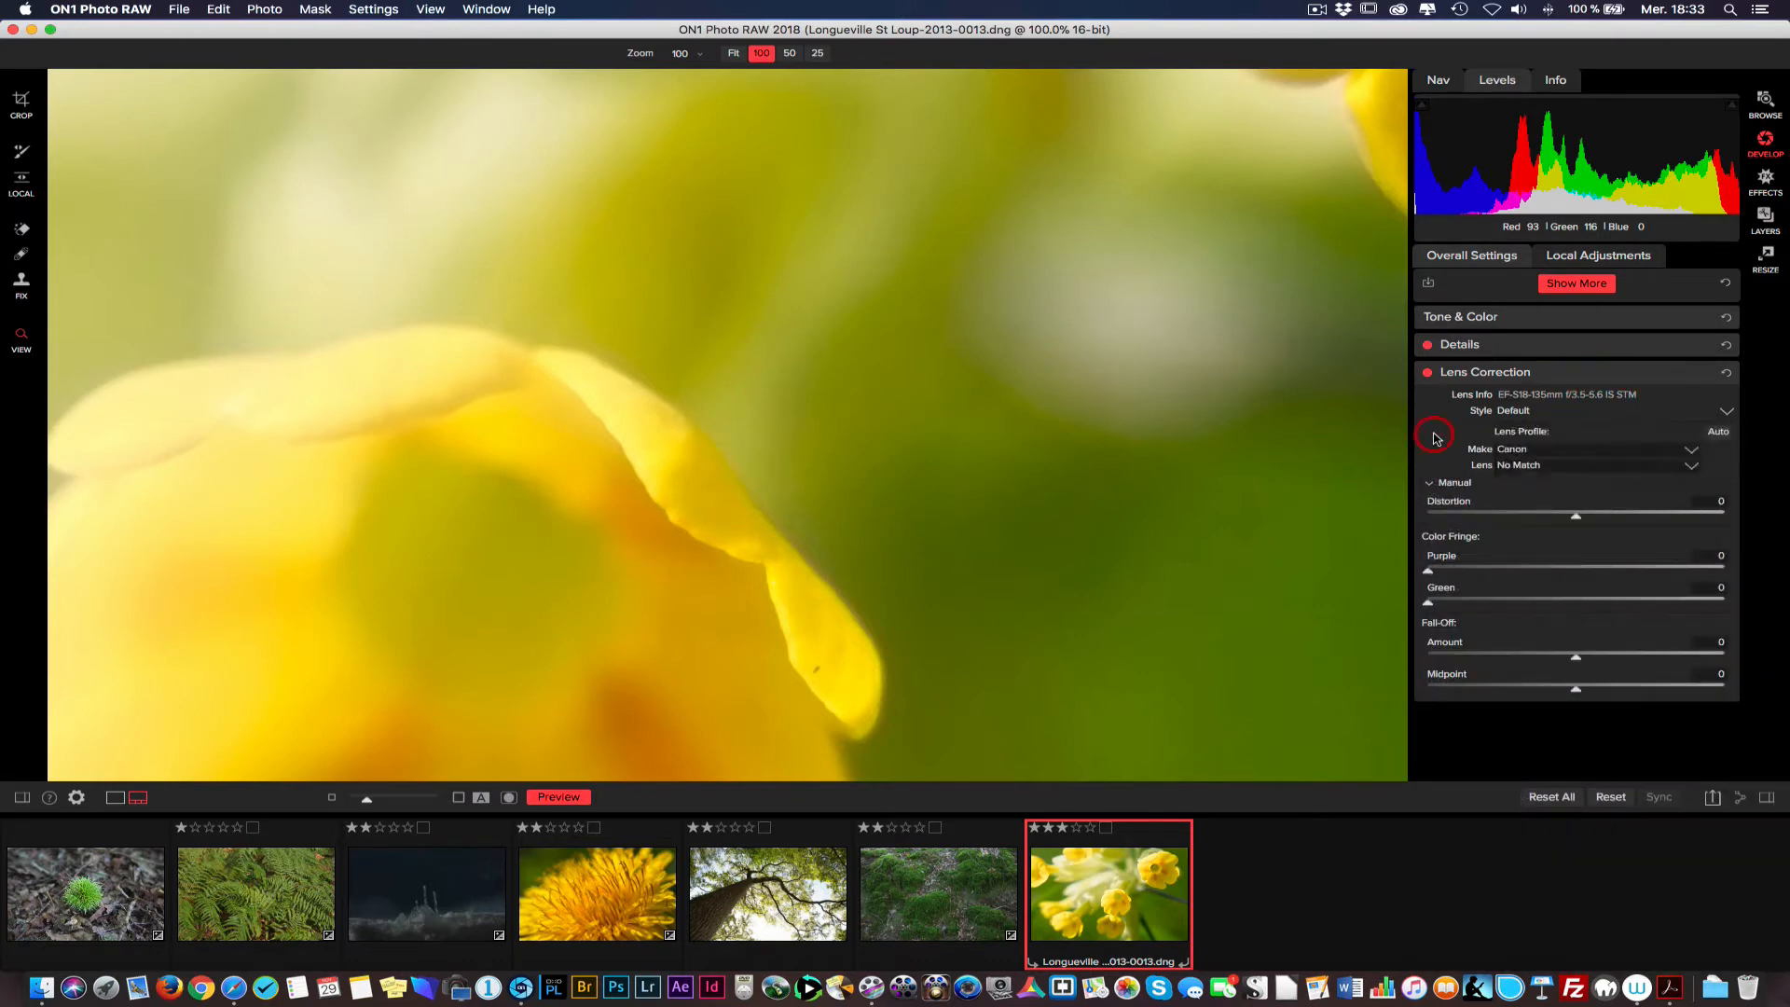
Keep Canon as the lens make and browse its lens profiles without choosing one
left_click(1698, 455)
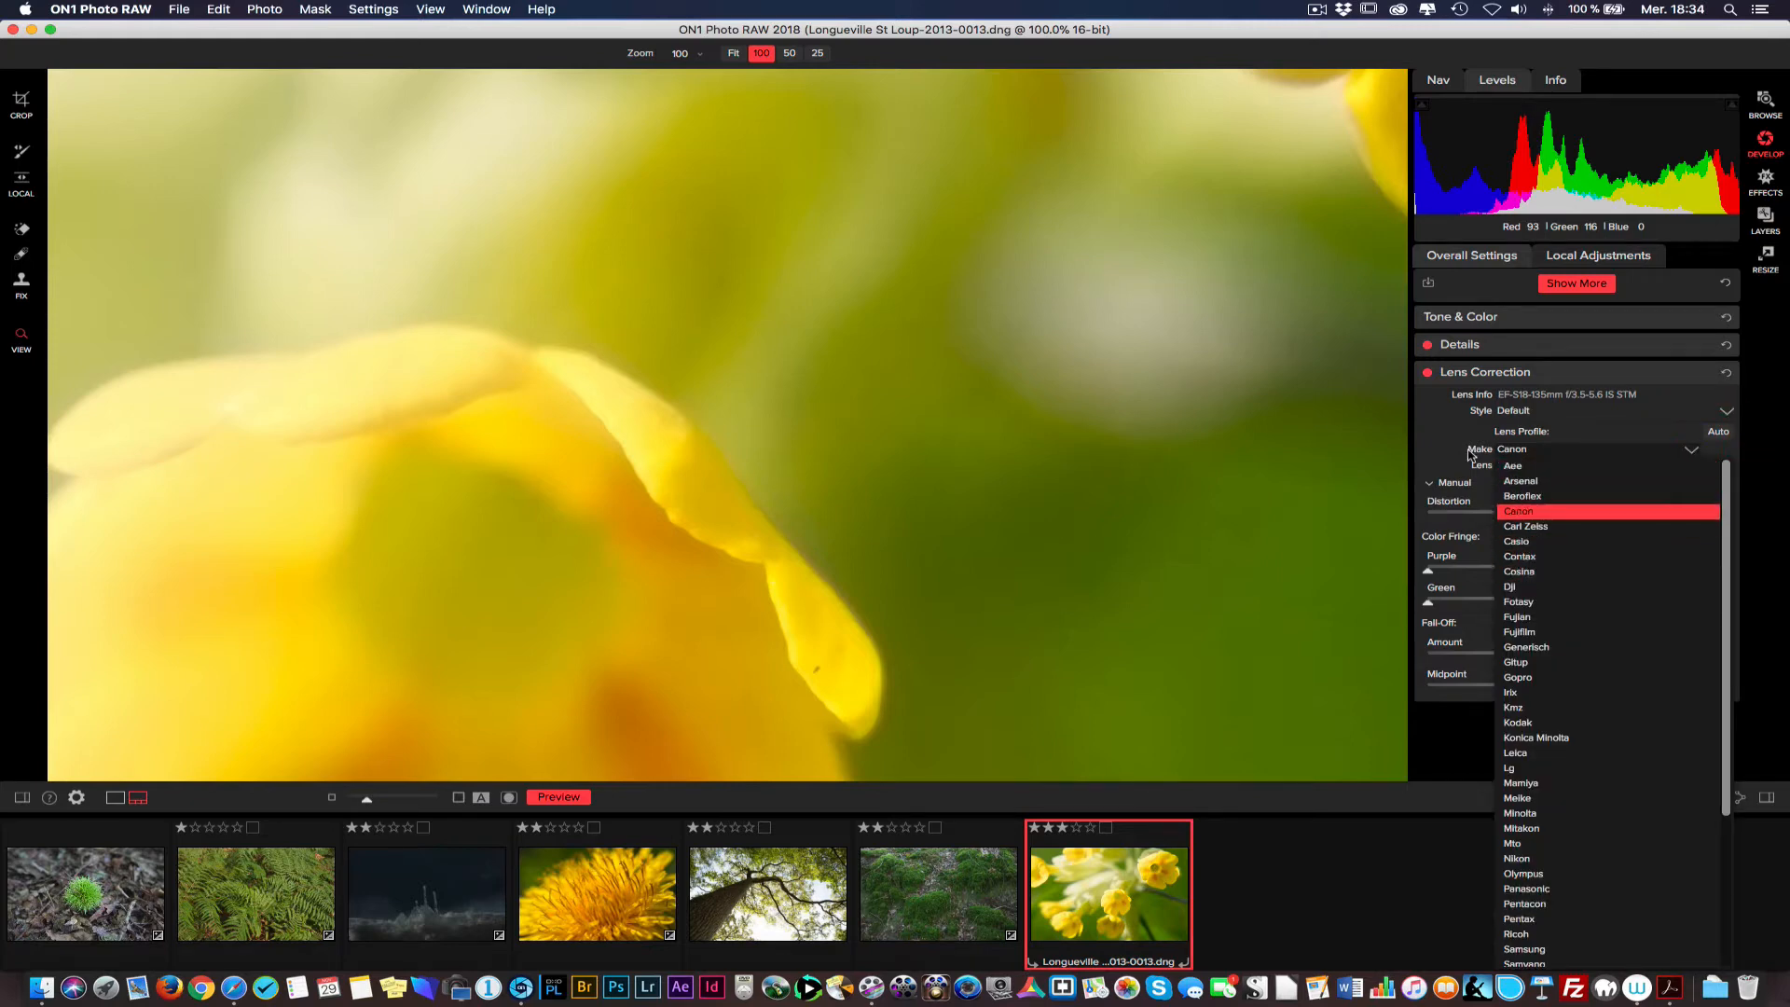
left_click(1529, 511)
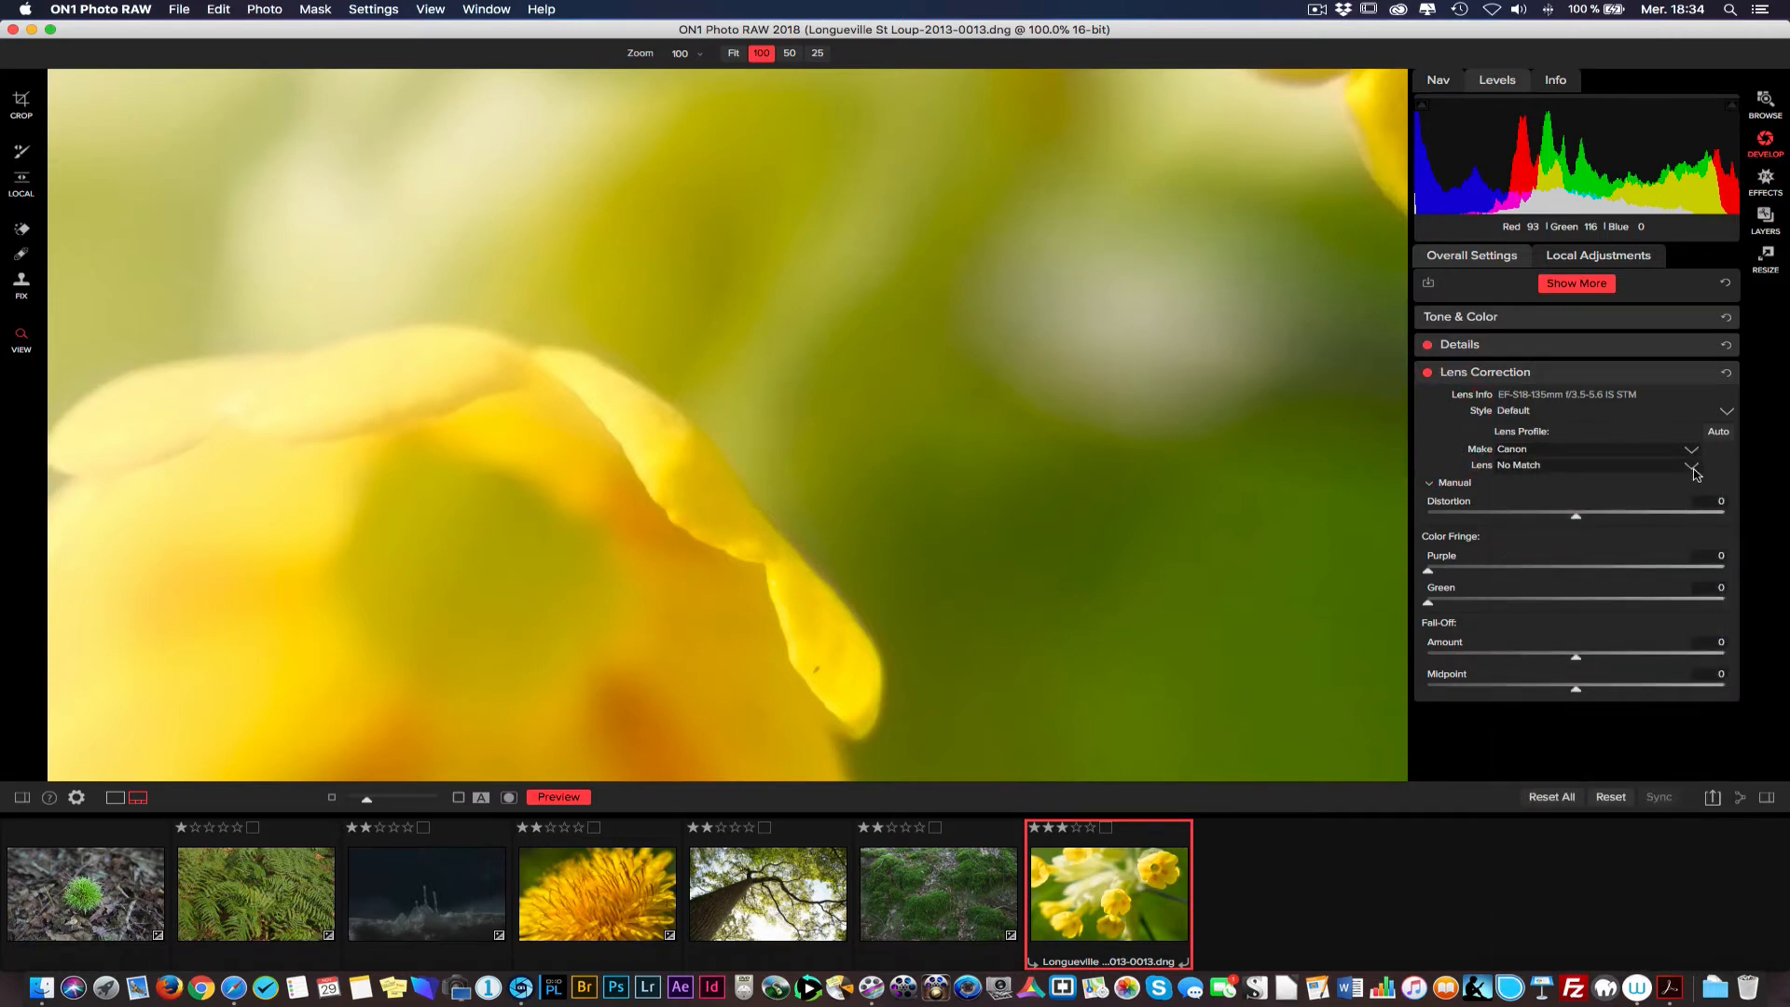
left_click(1693, 468)
left_click(1694, 468)
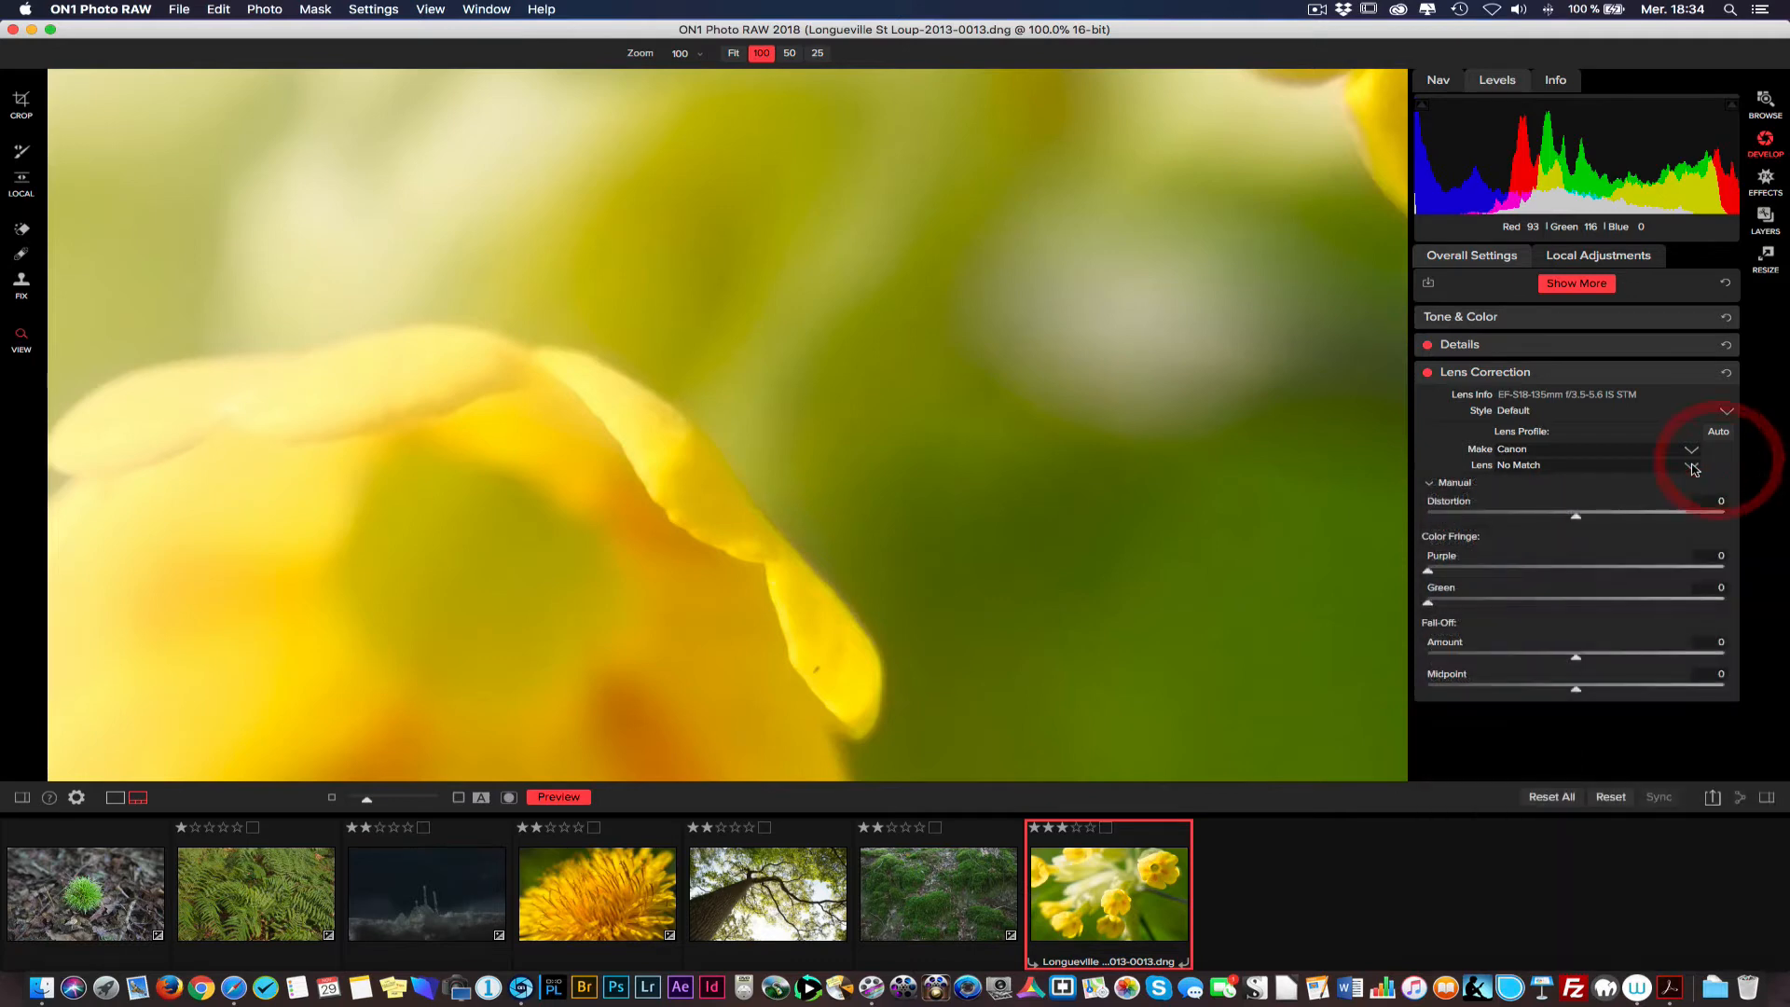
left_click(1694, 468)
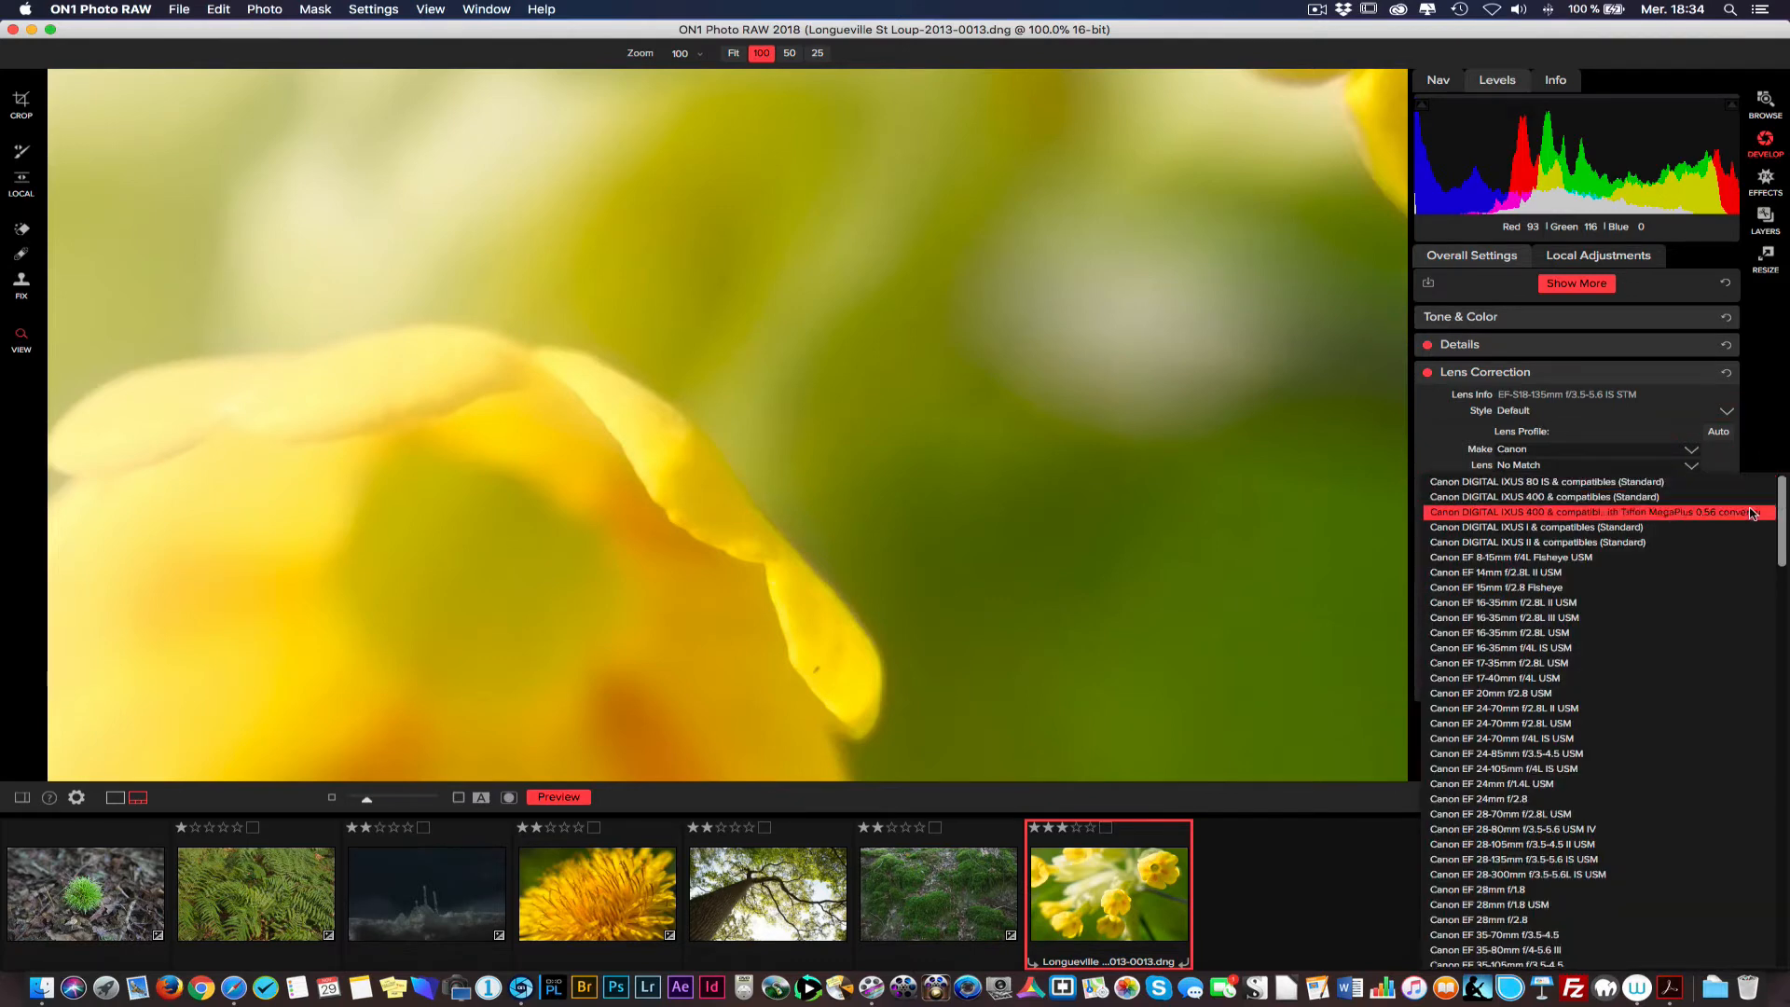
scroll(1759, 819, "down", 10)
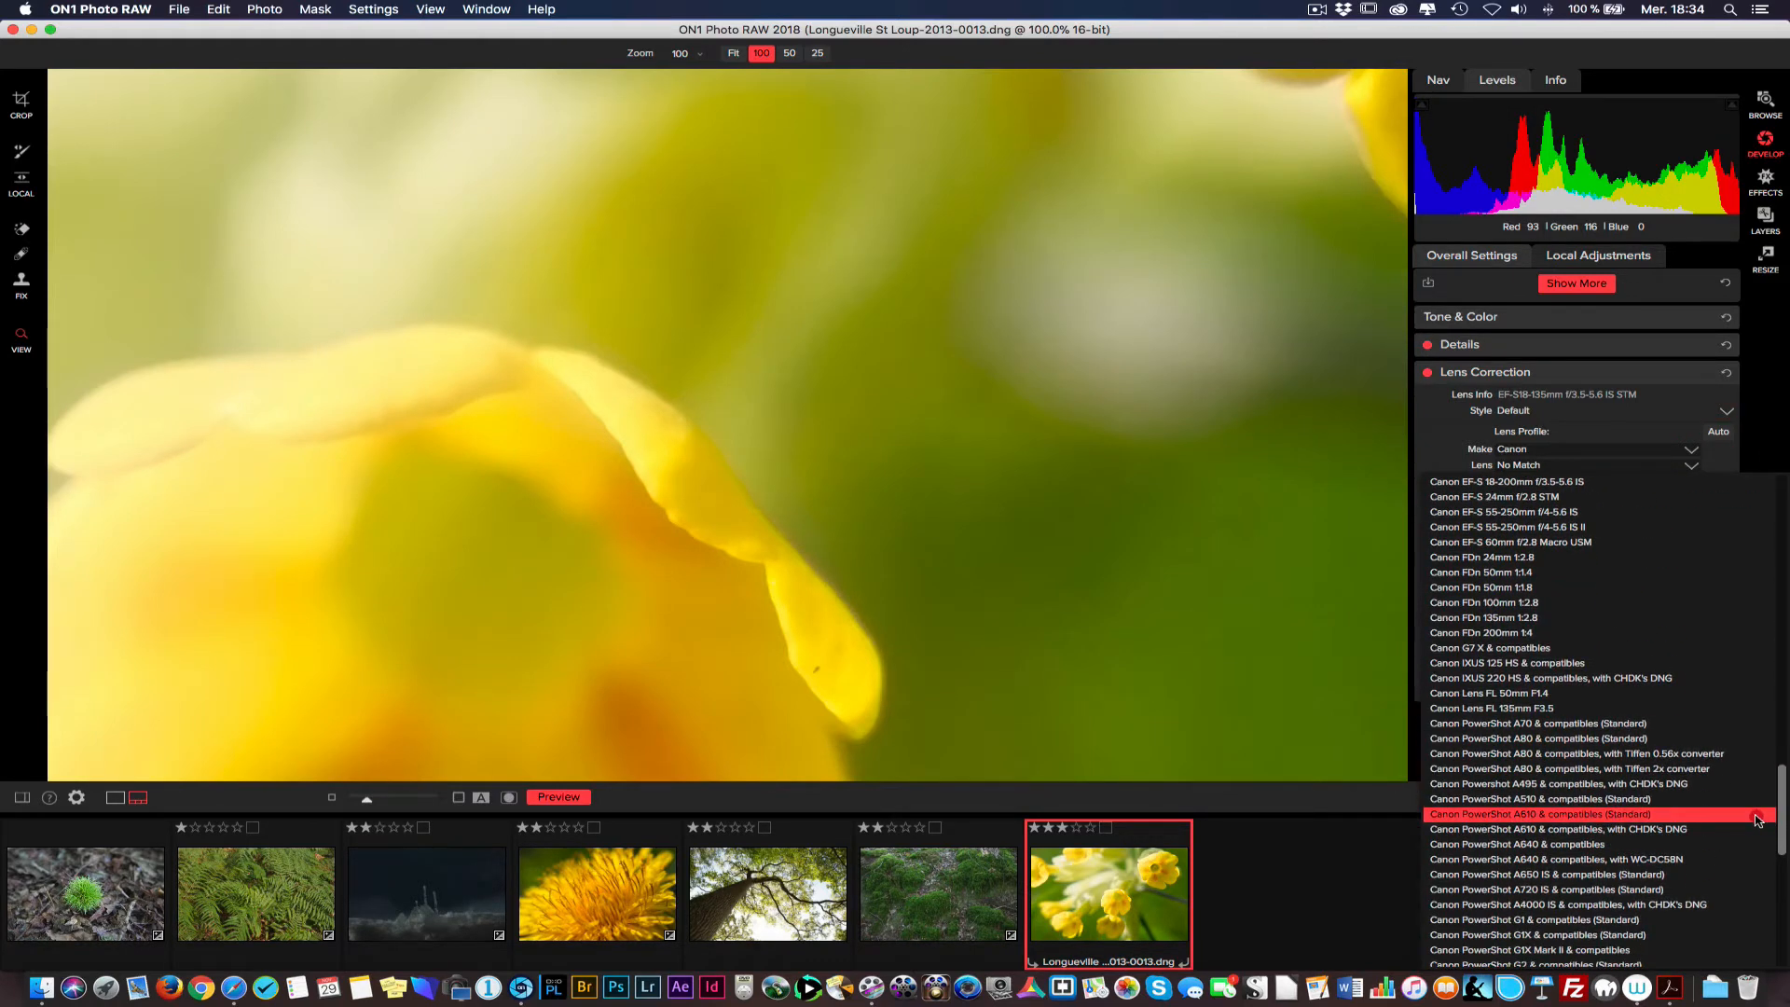
scroll(1758, 820, "down", 8)
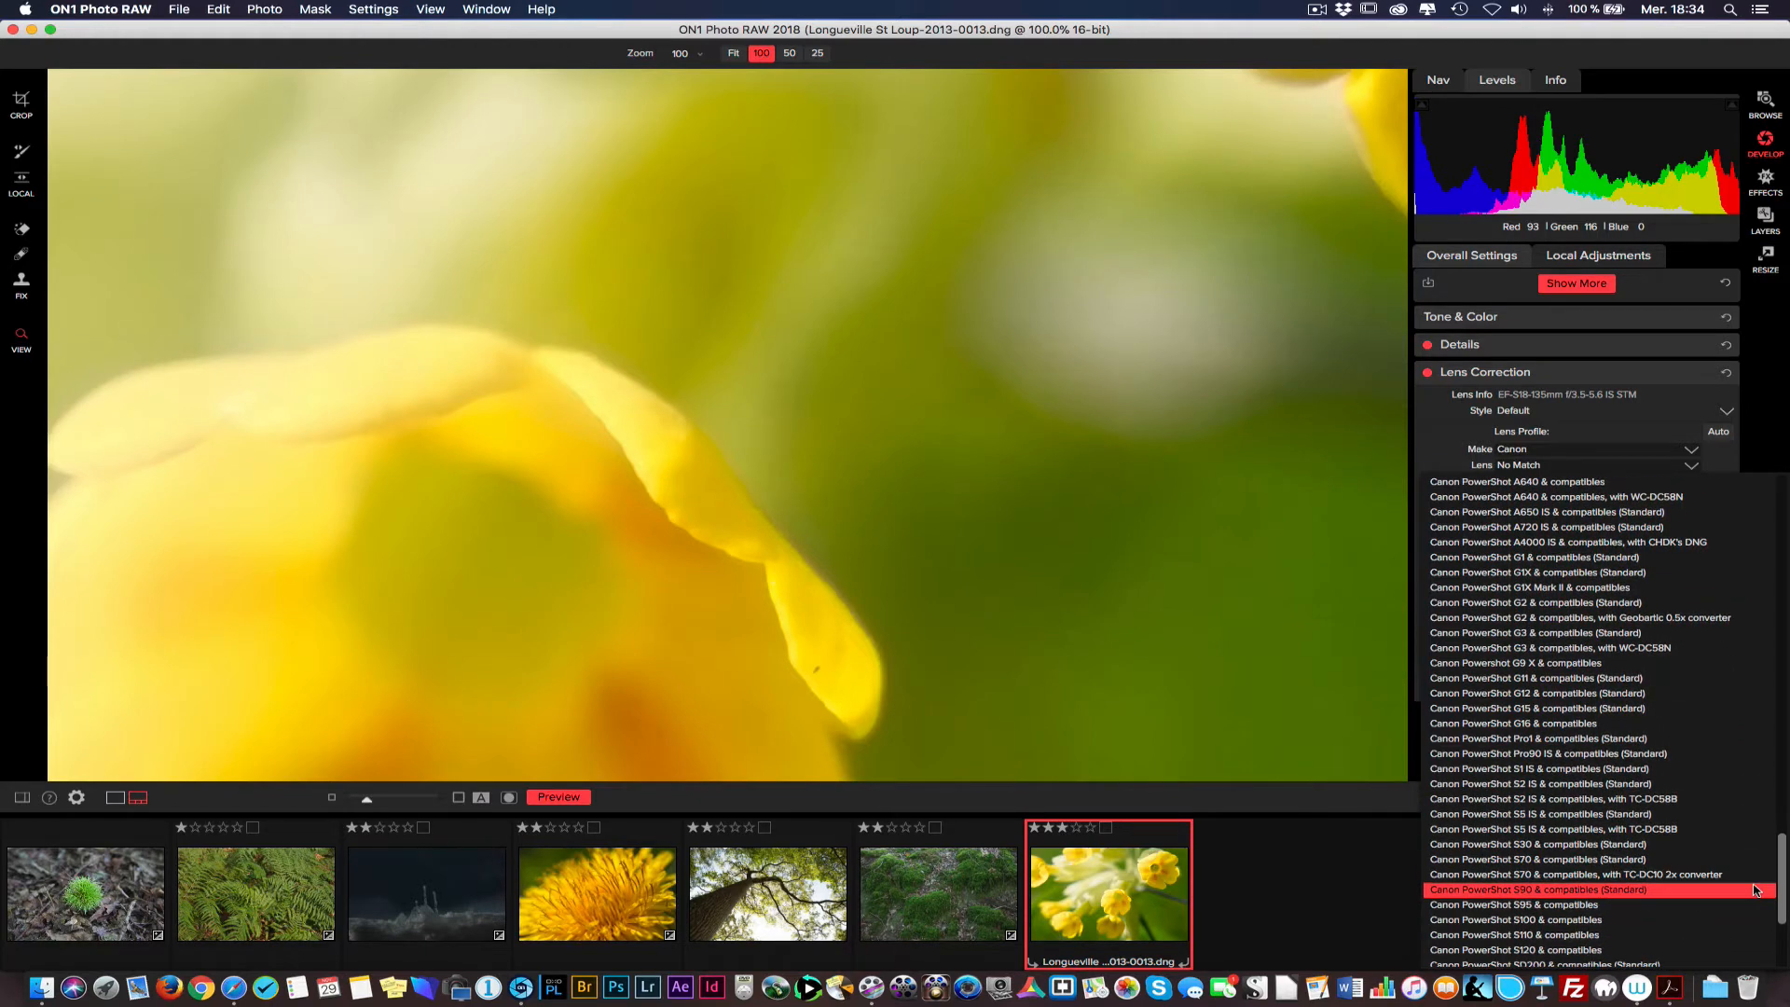
left_click(1459, 469)
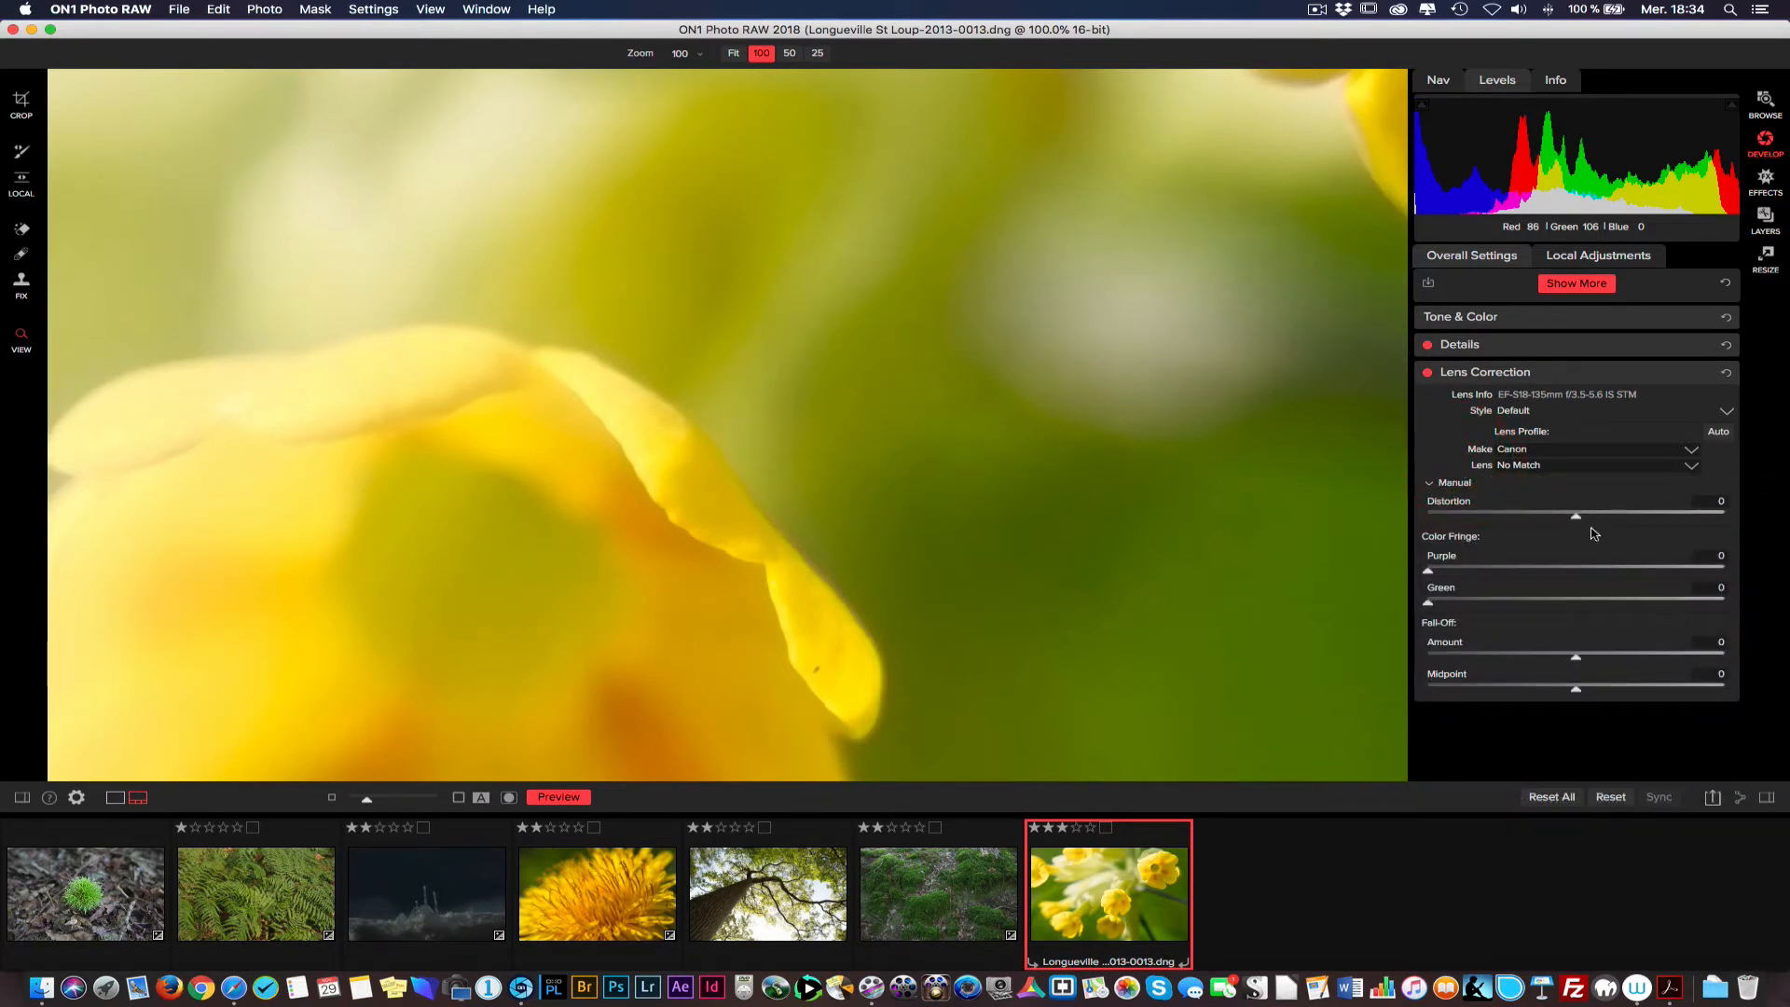
Fit the whole photo in the view and set the lens Distortion correction to -3
left_click_drag(1575, 514, 1586, 515)
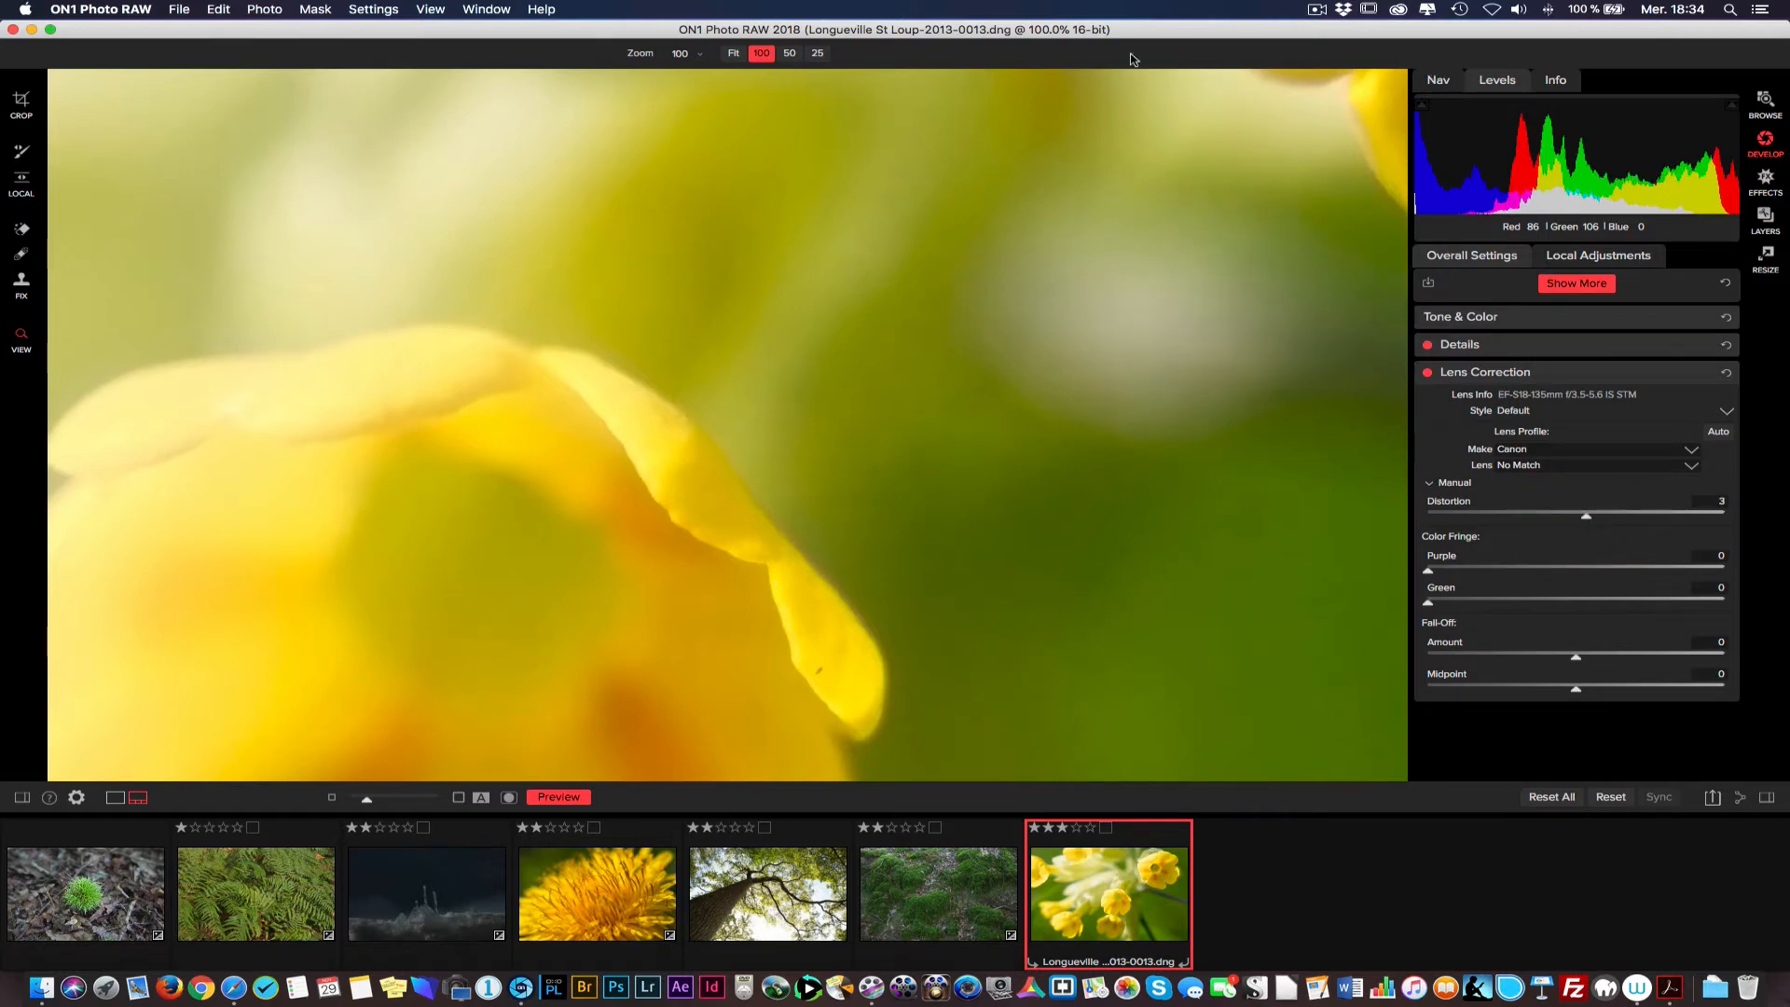
left_click(734, 53)
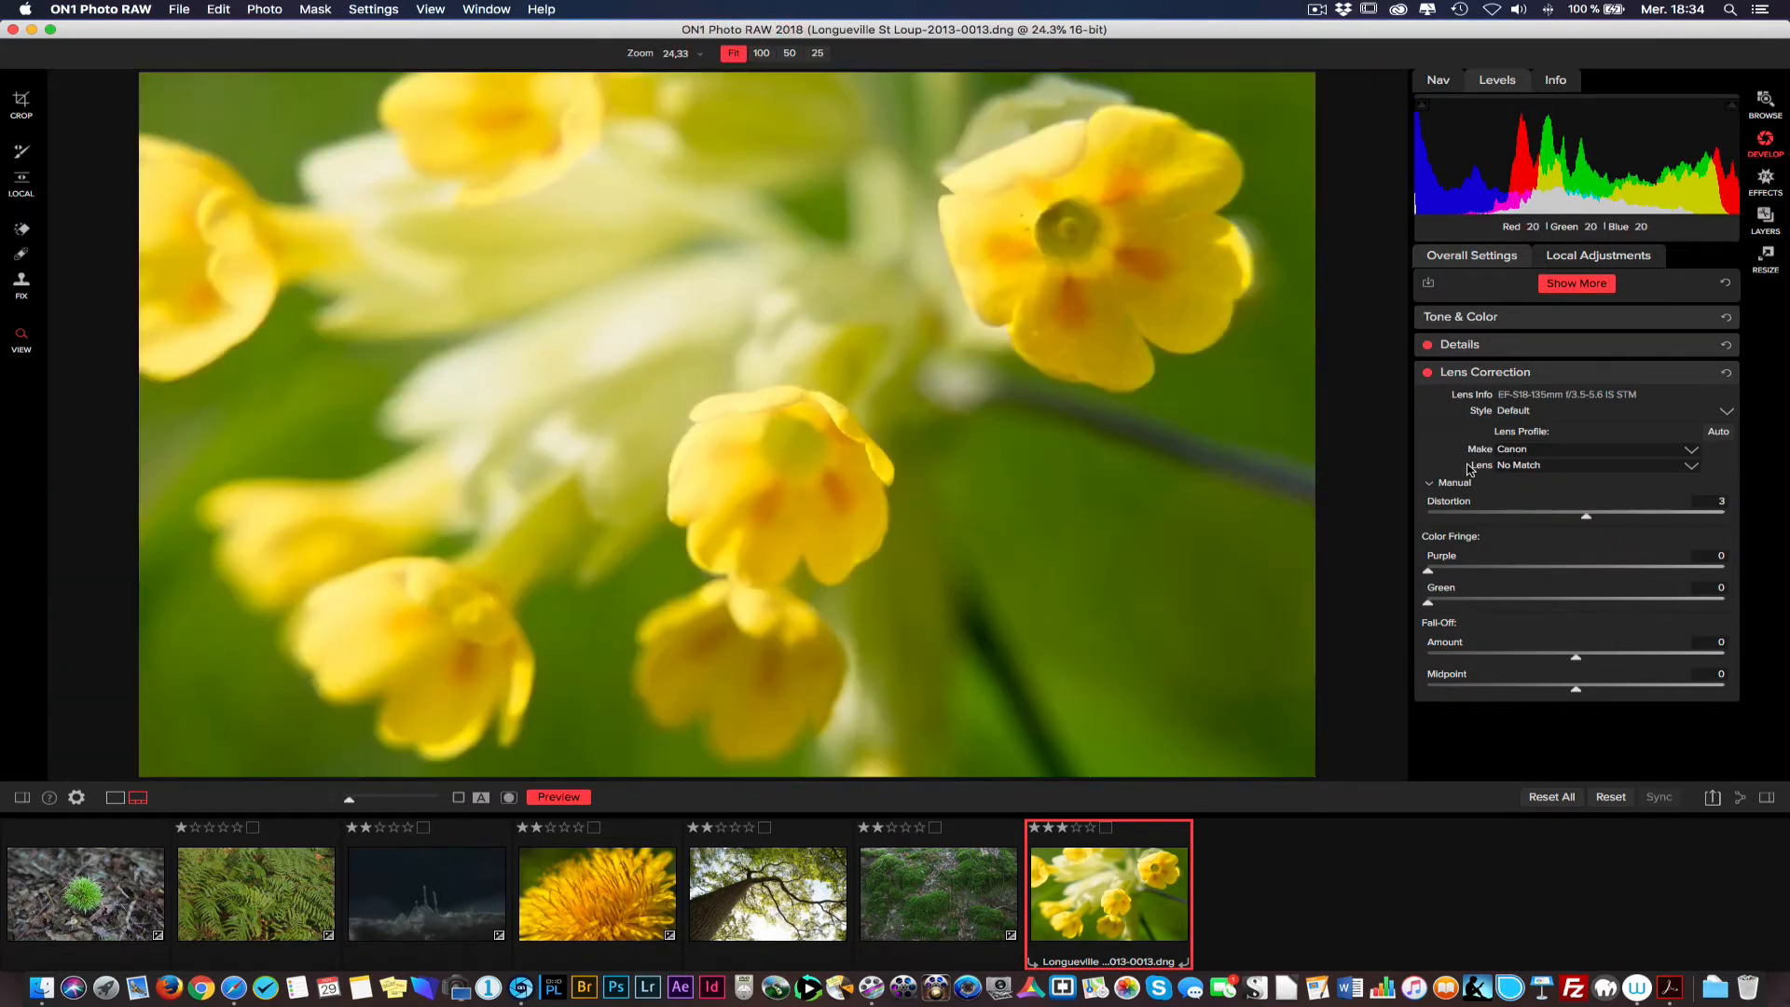
mouse_move(1586, 520)
left_mouse_down()
mouse_move(1709, 512)
mouse_move(1339, 512)
mouse_move(1771, 508)
mouse_move(1573, 521)
left_mouse_up()
Try the Color Fringe and Fall-Off corrections, reset them to 0 and collapse the Lens Correction section
left_click_drag(1430, 571, 1376, 588)
mouse_move(1574, 693)
left_mouse_down()
mouse_move(1638, 692)
mouse_move(1552, 688)
left_mouse_up()
left_click_drag(1576, 657, 1578, 661)
left_click_drag(1526, 661, 1563, 687)
double_click(1447, 646)
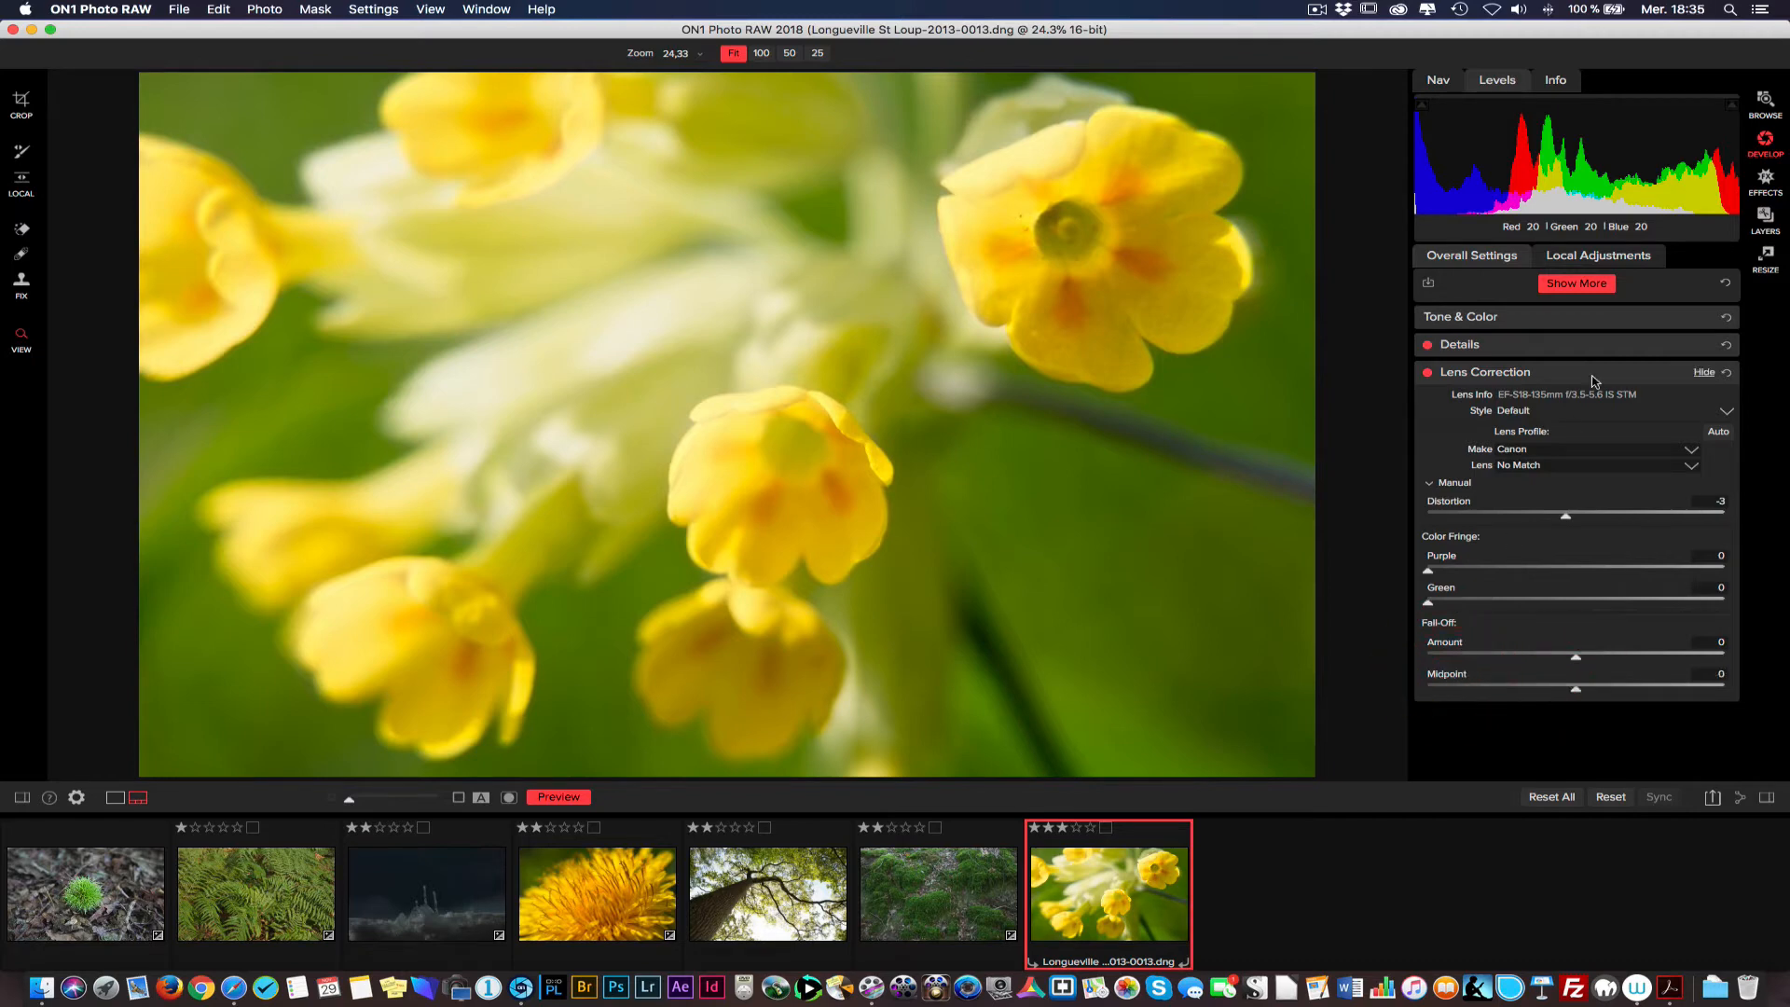
left_click(1703, 373)
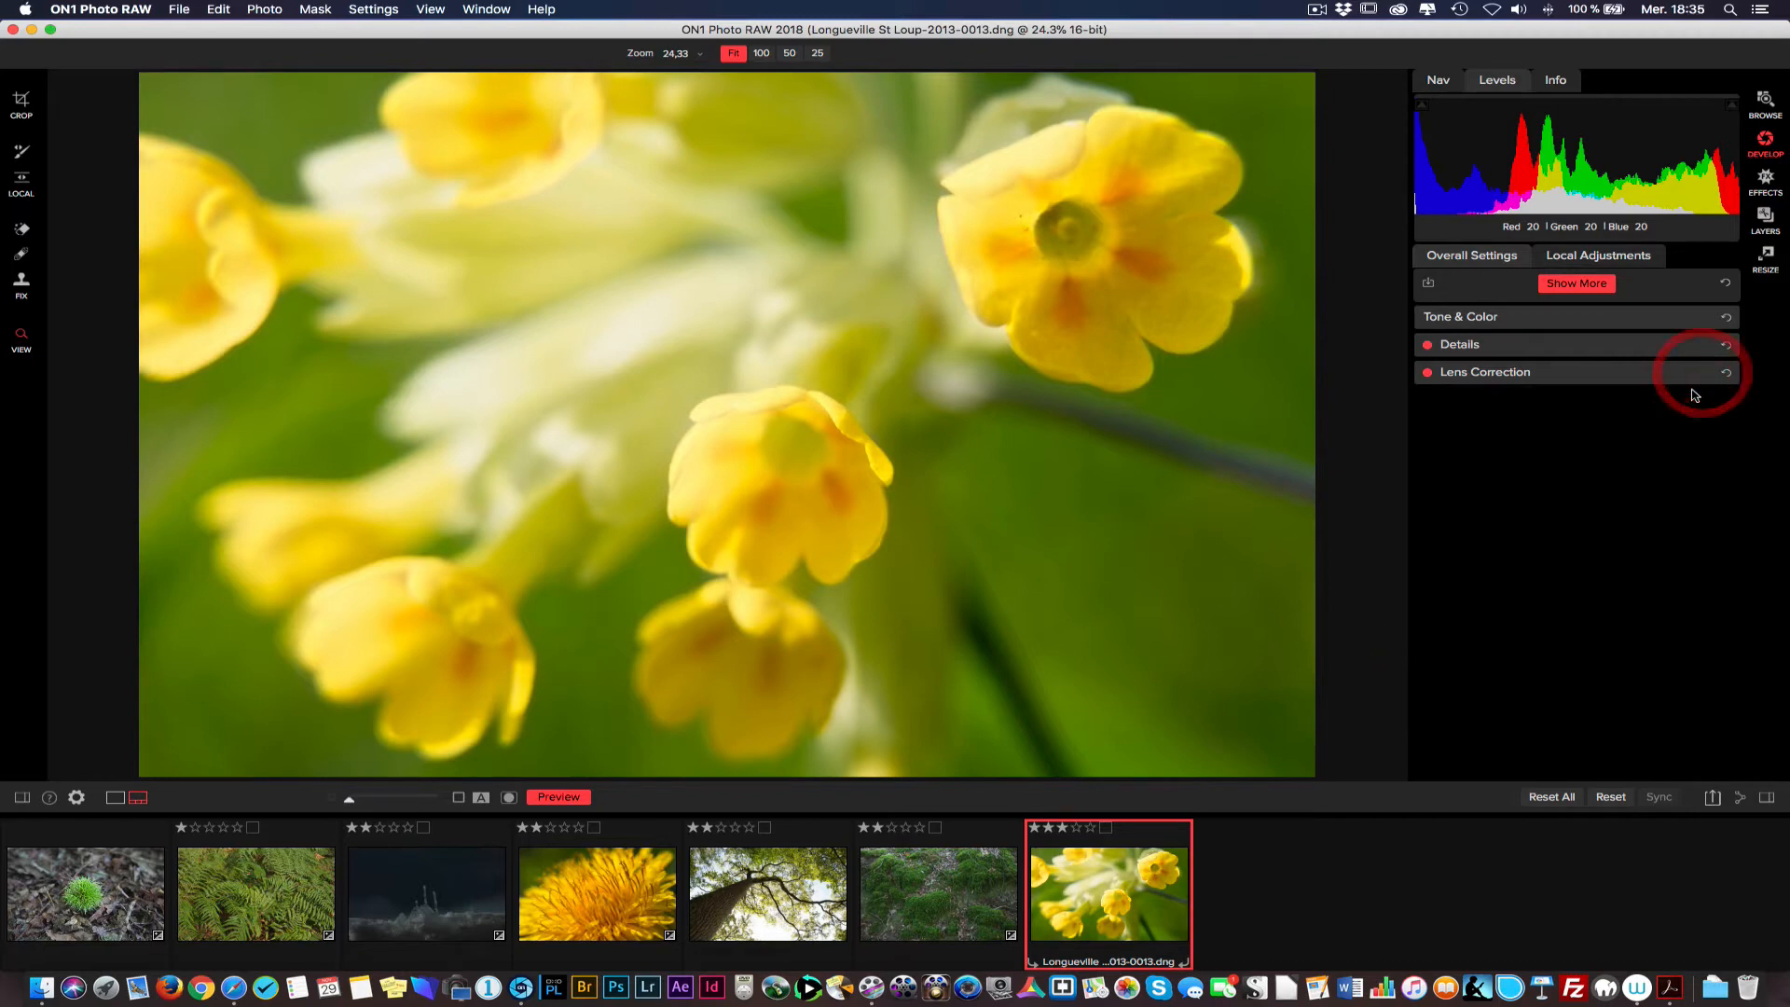
Add the Transform adjustment, test its Vertical correction, reset it to 0 and remove the adjustment
left_click(1576, 284)
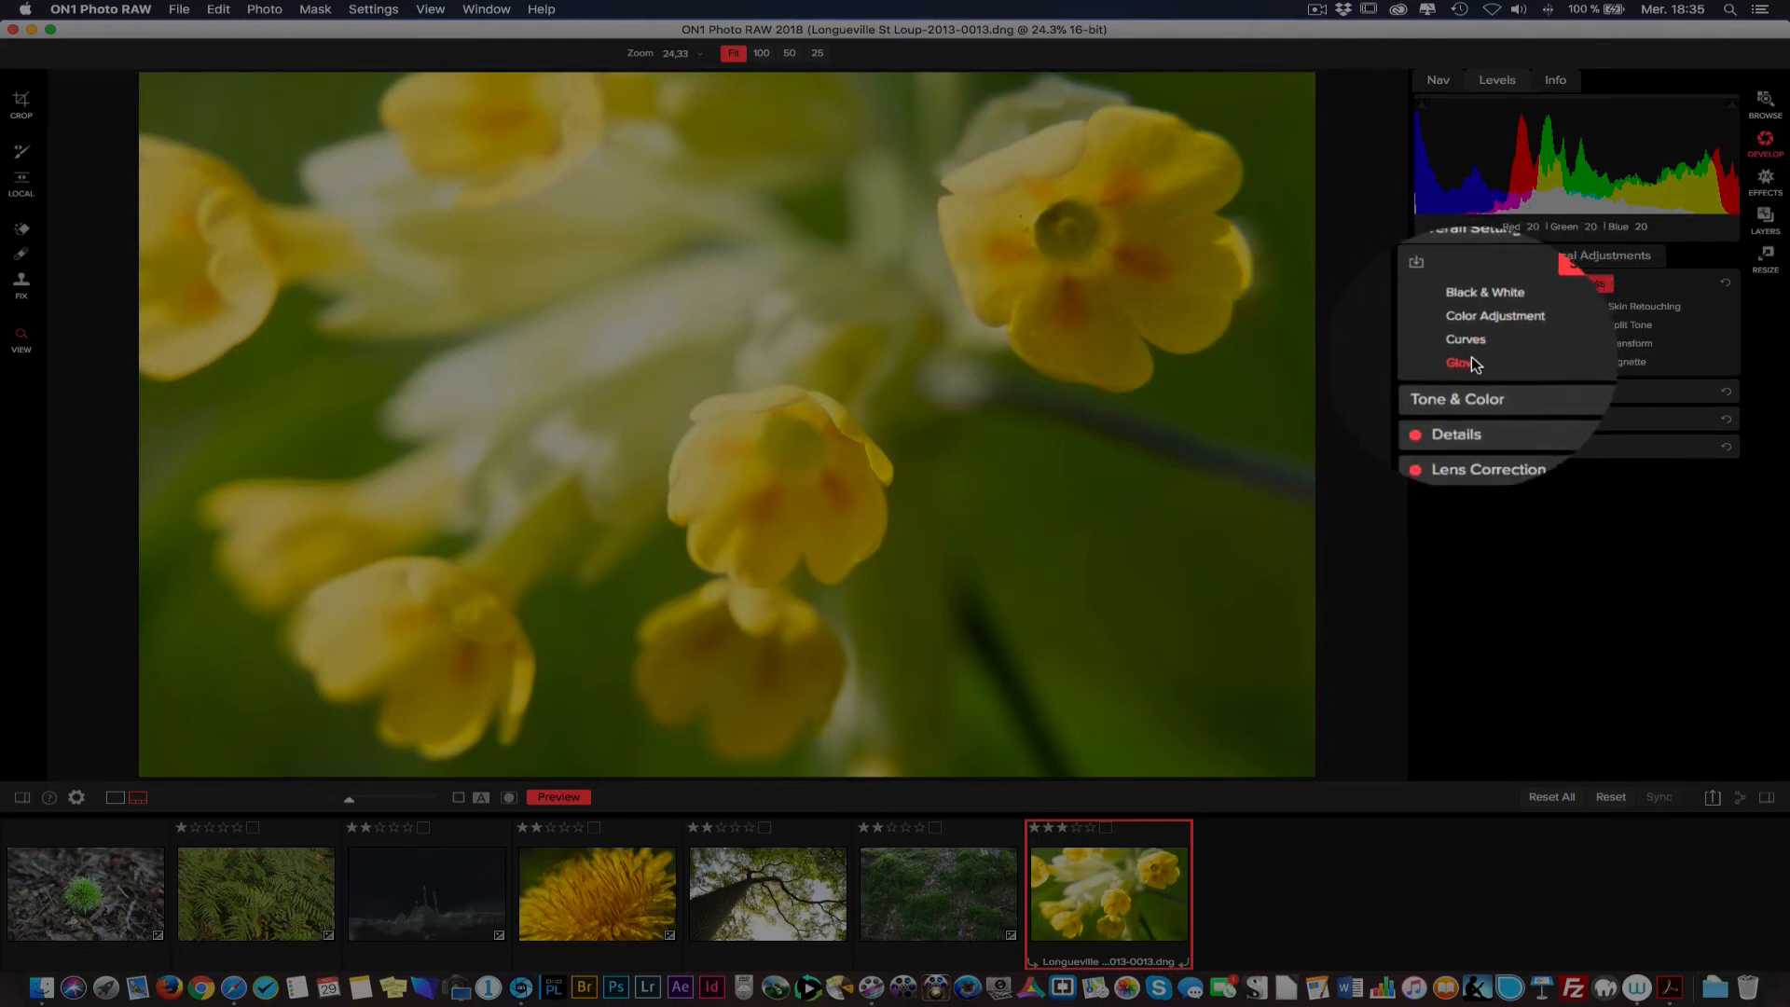
left_click(1631, 344)
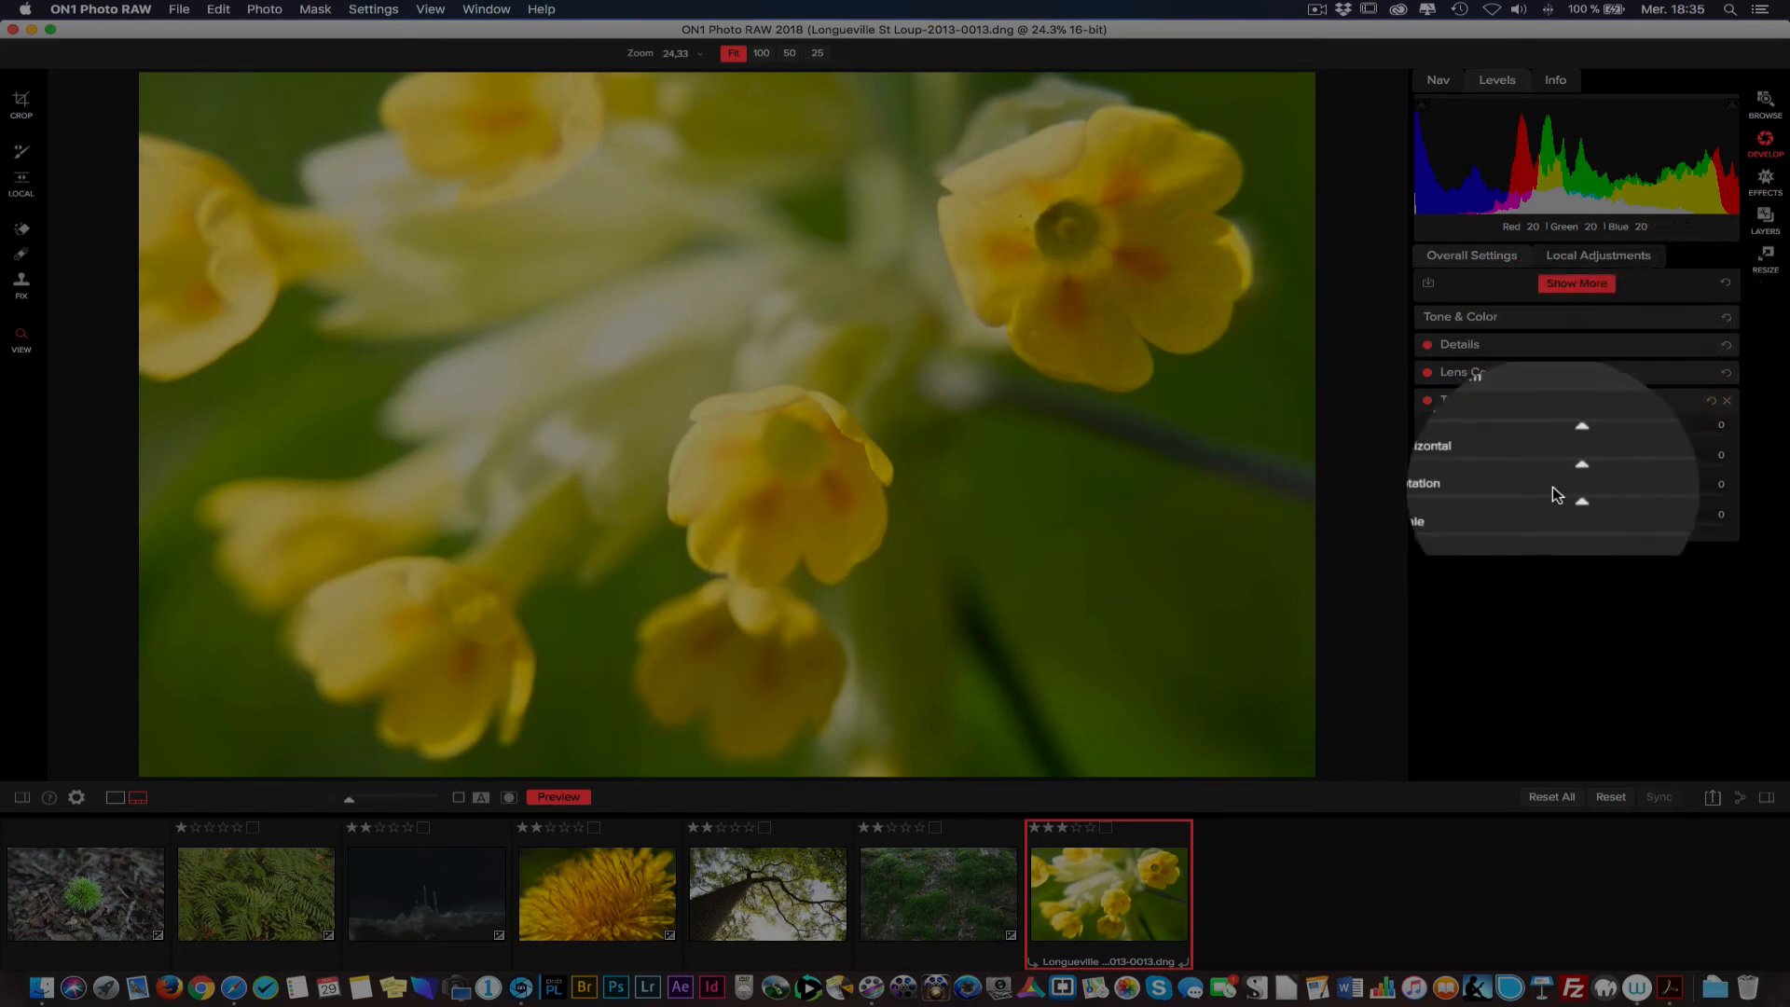
mouse_move(1574, 440)
left_mouse_down()
mouse_move(1542, 451)
mouse_move(1639, 442)
mouse_move(1584, 440)
left_mouse_up()
double_click(1449, 429)
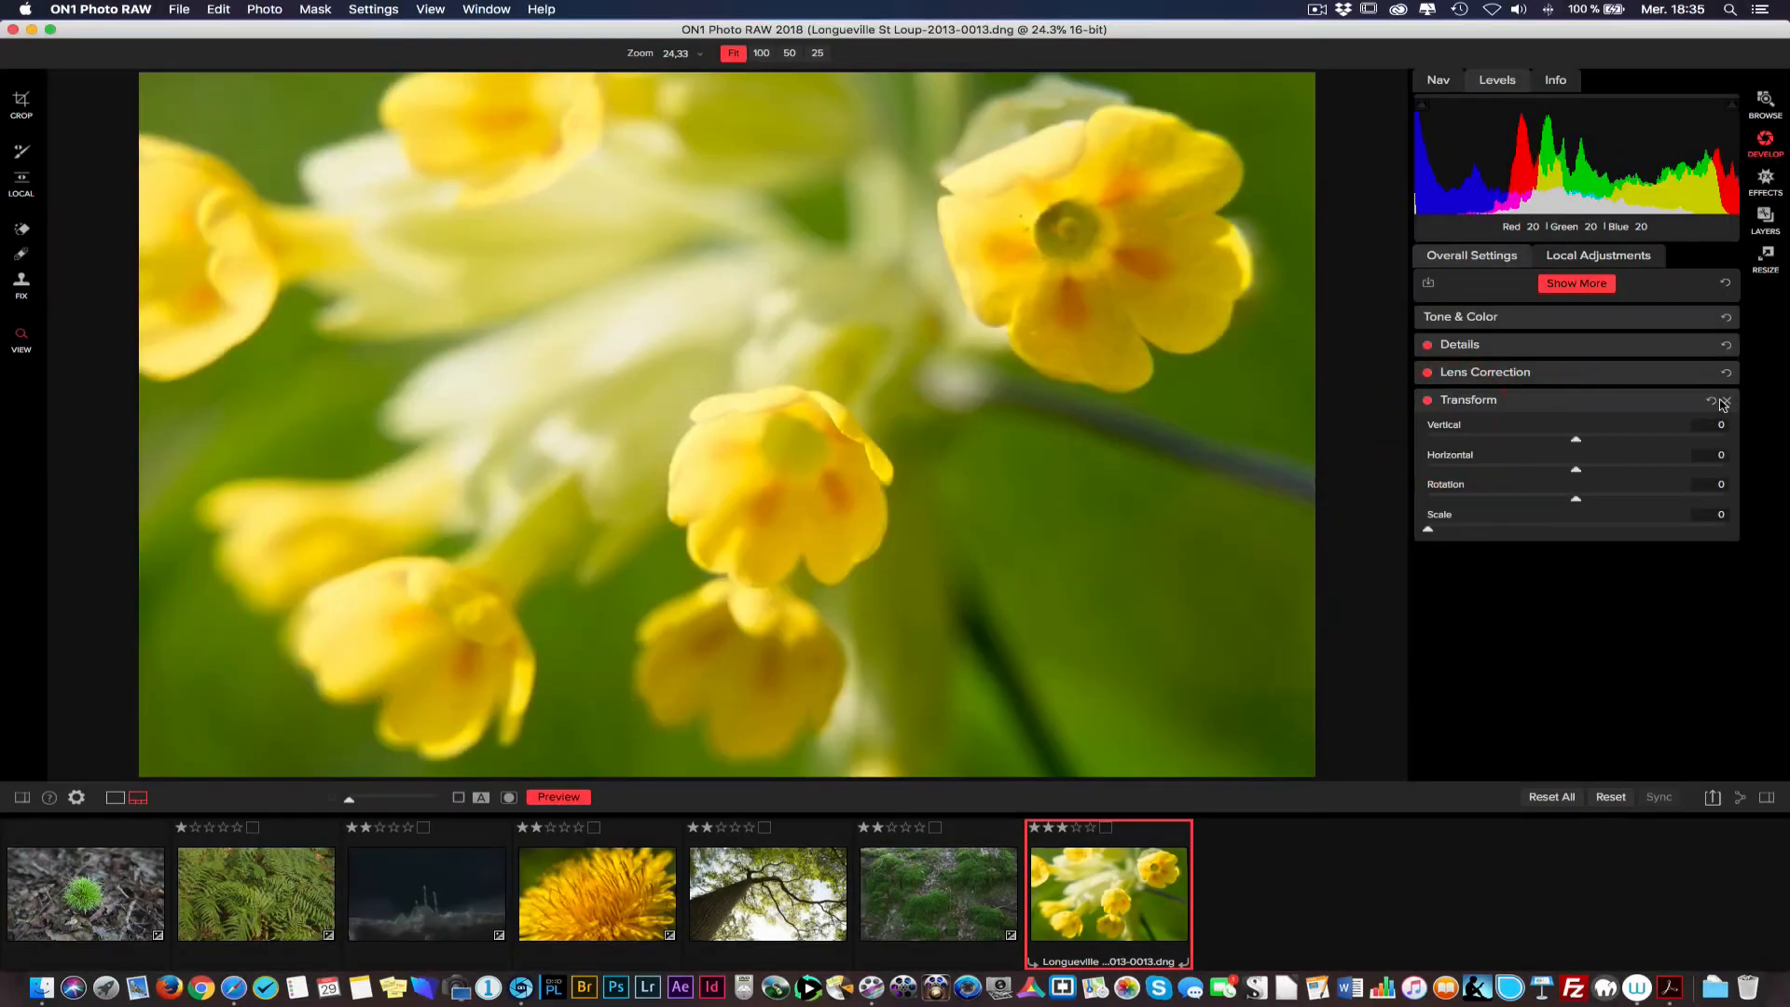
left_click(1727, 400)
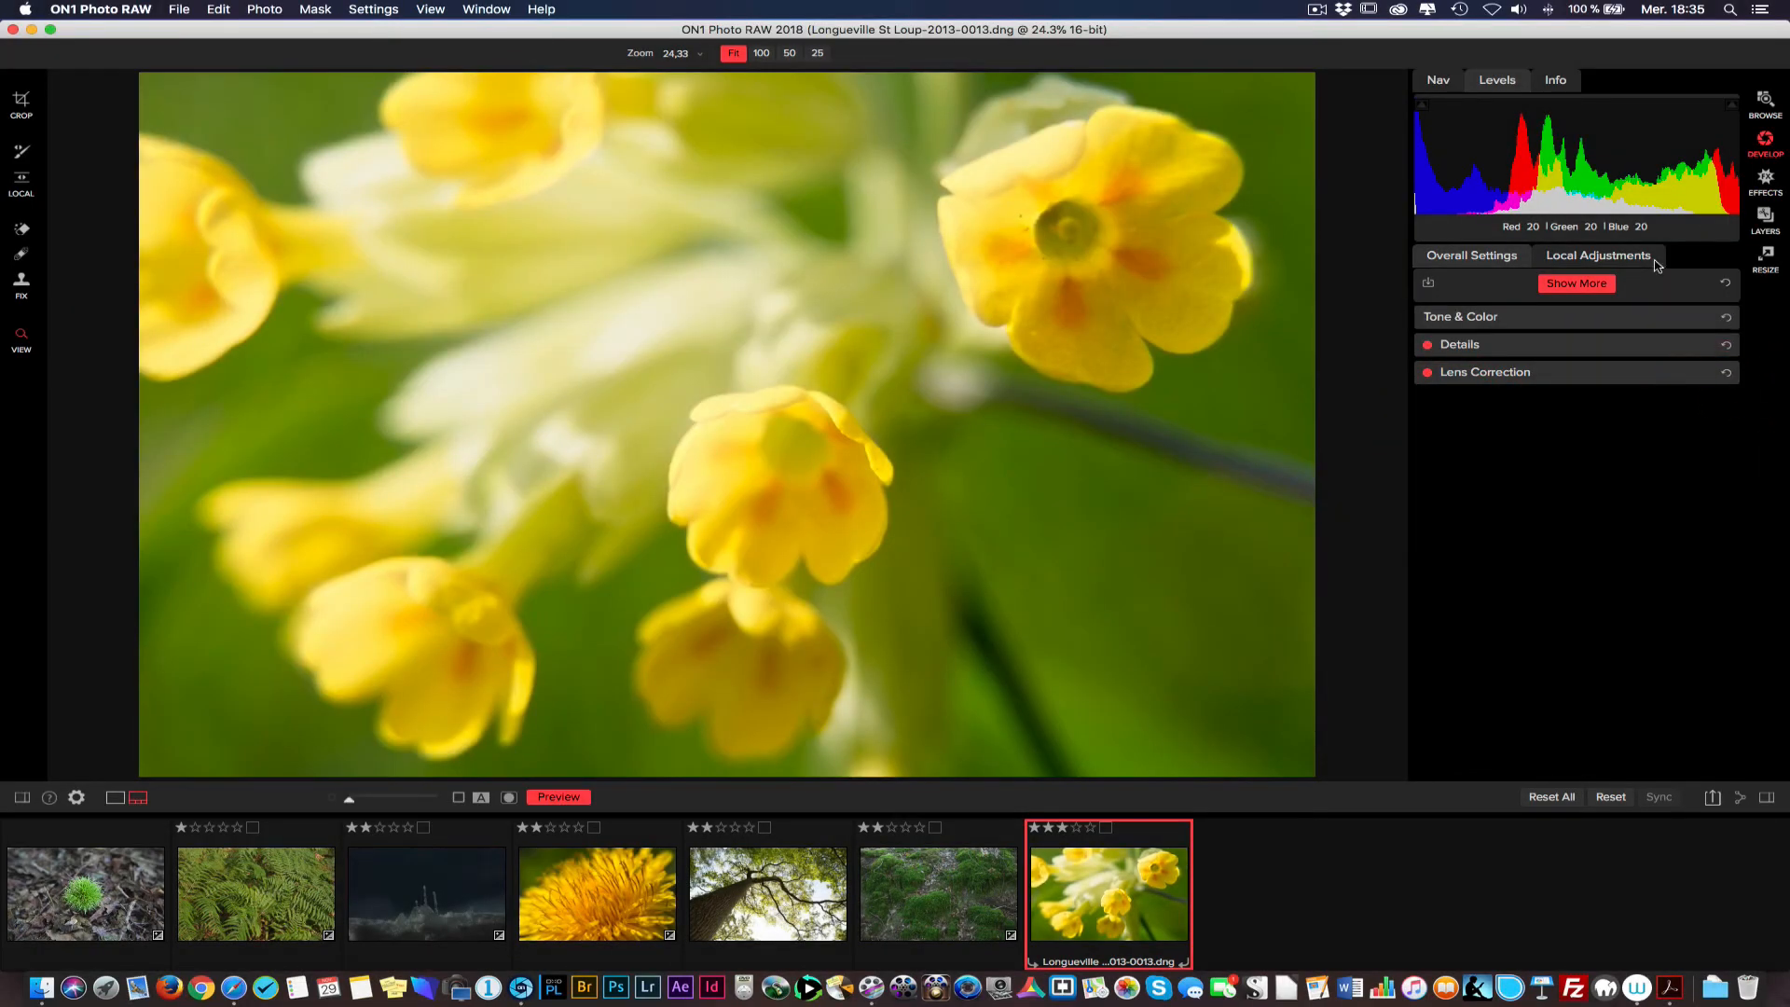
Expand the list of additional Develop adjustments above Tone & Color
left_click(1591, 282)
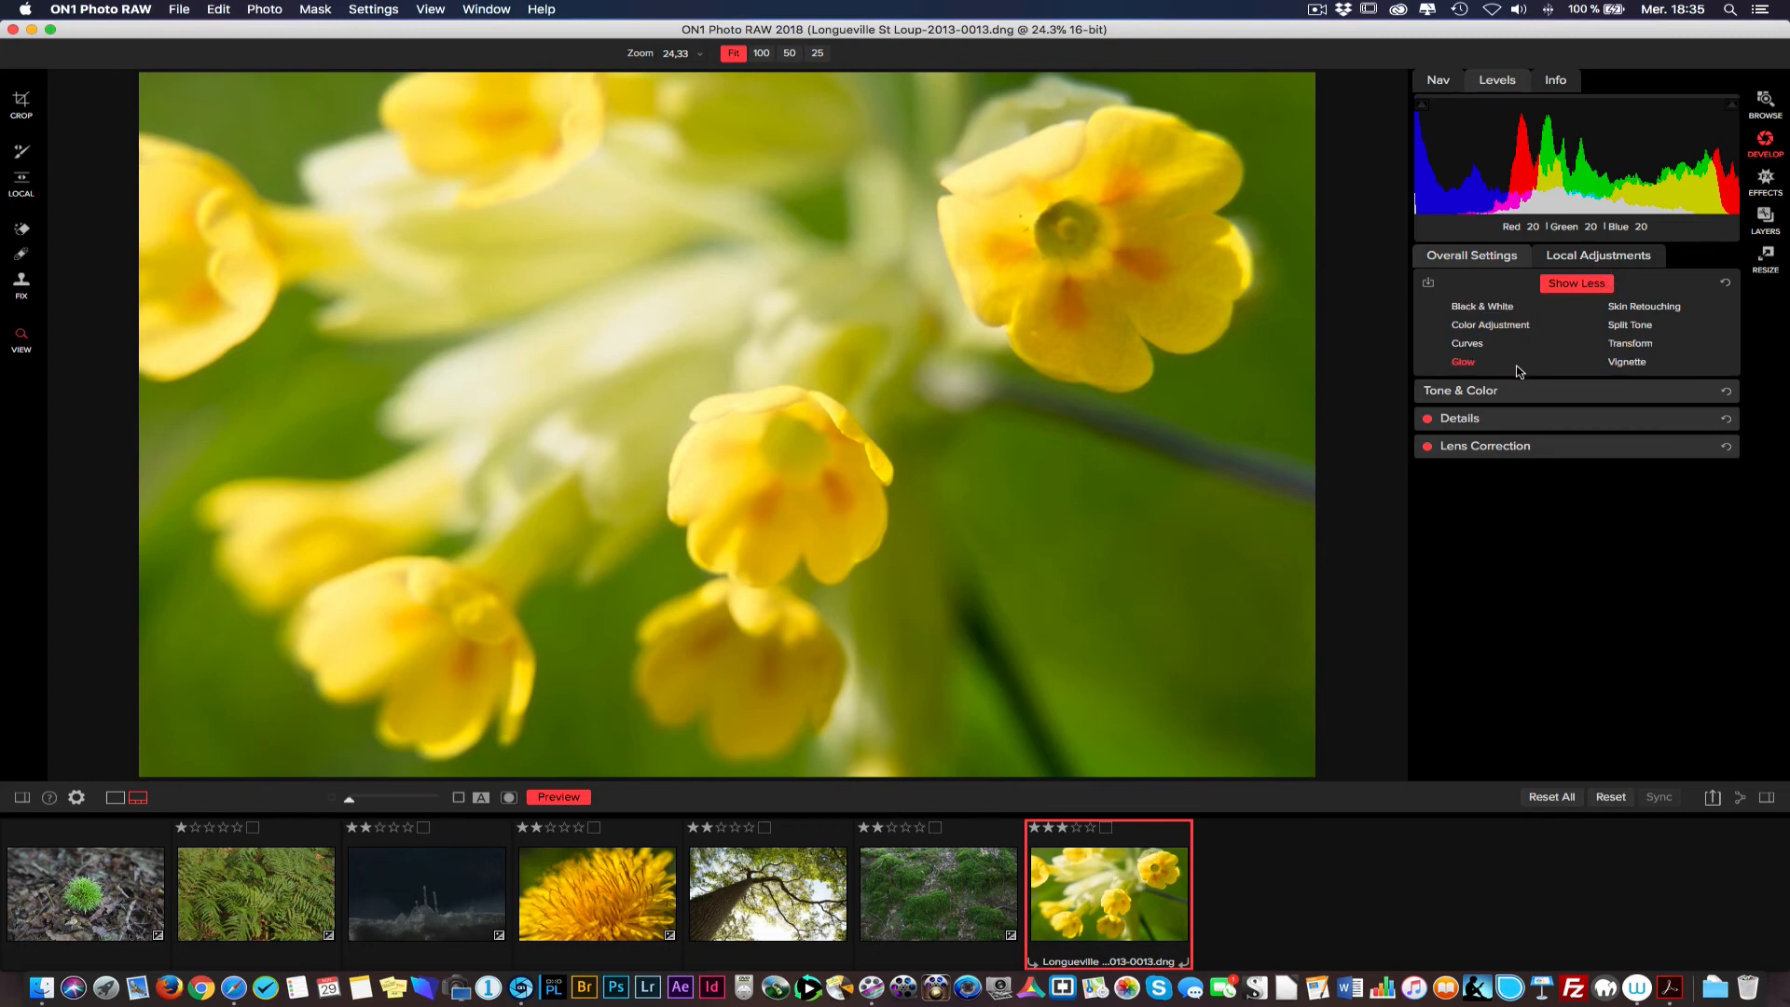
key("alt")
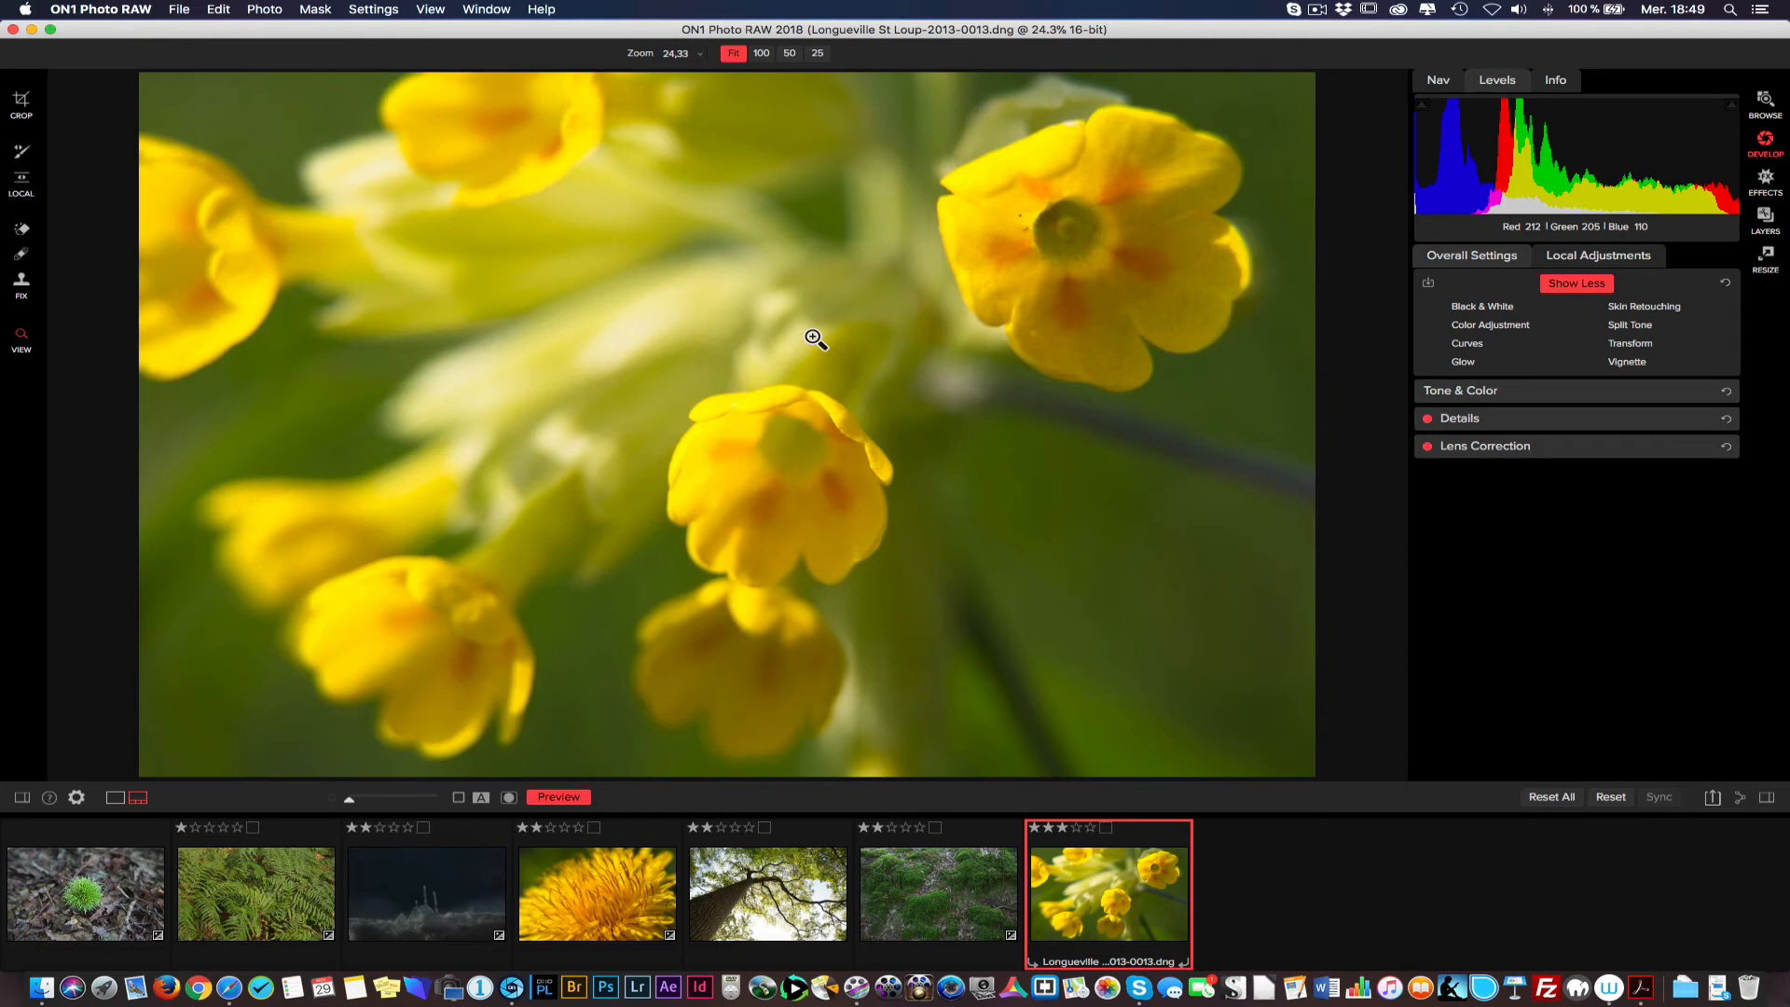